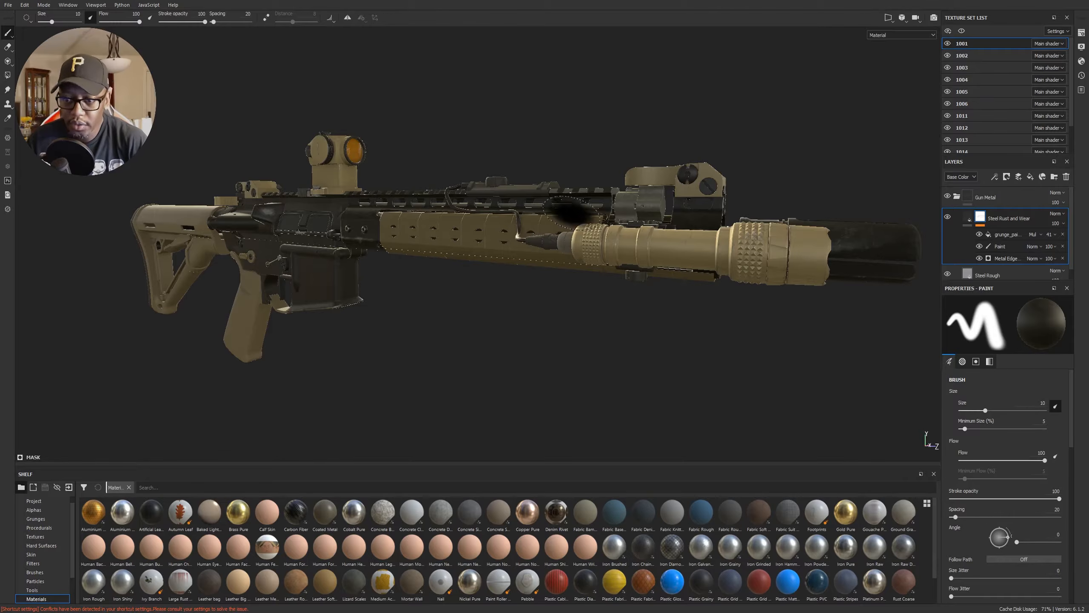
{"action": "middle_click_drag", "start_coordinate": [580, 256], "coordinate": [575, 255]}
{"action": "left_click", "coordinate": [8, 4]}
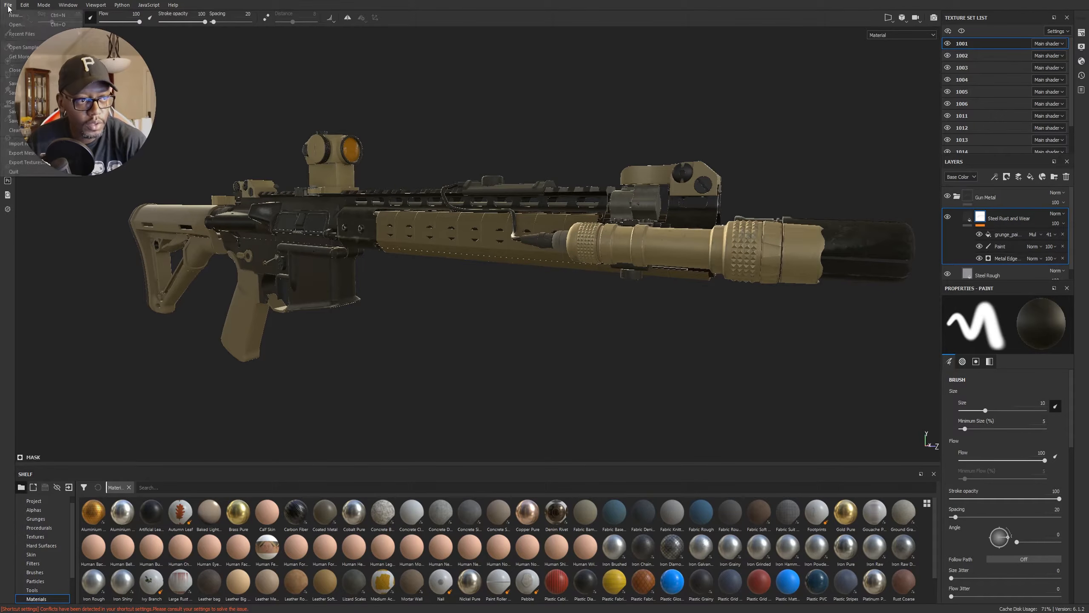
{"action": "left_click", "coordinate": [40, 165]}
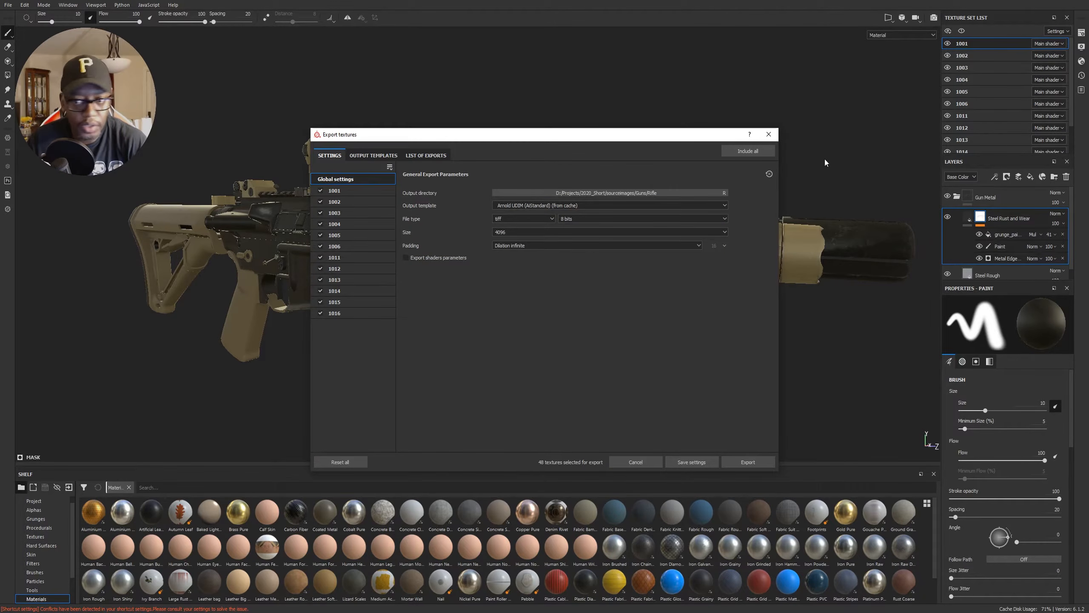
{"action": "left_click", "coordinate": [768, 134]}
Step: Check the installed Substance Painter version in the program's About information
{"action": "left_click", "coordinate": [173, 5]}
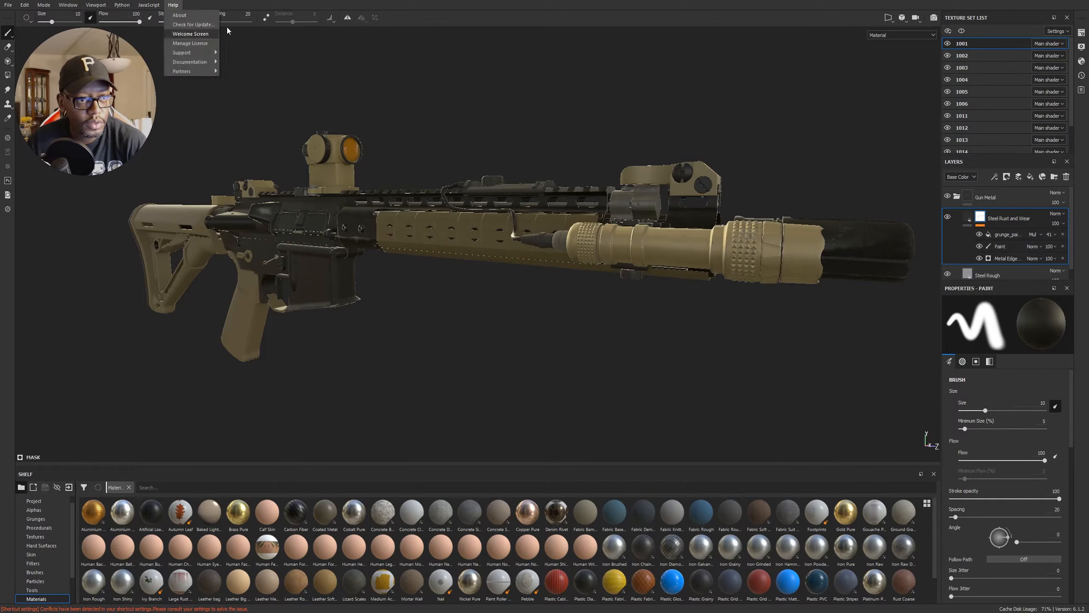
{"action": "left_click", "coordinate": [187, 15]}
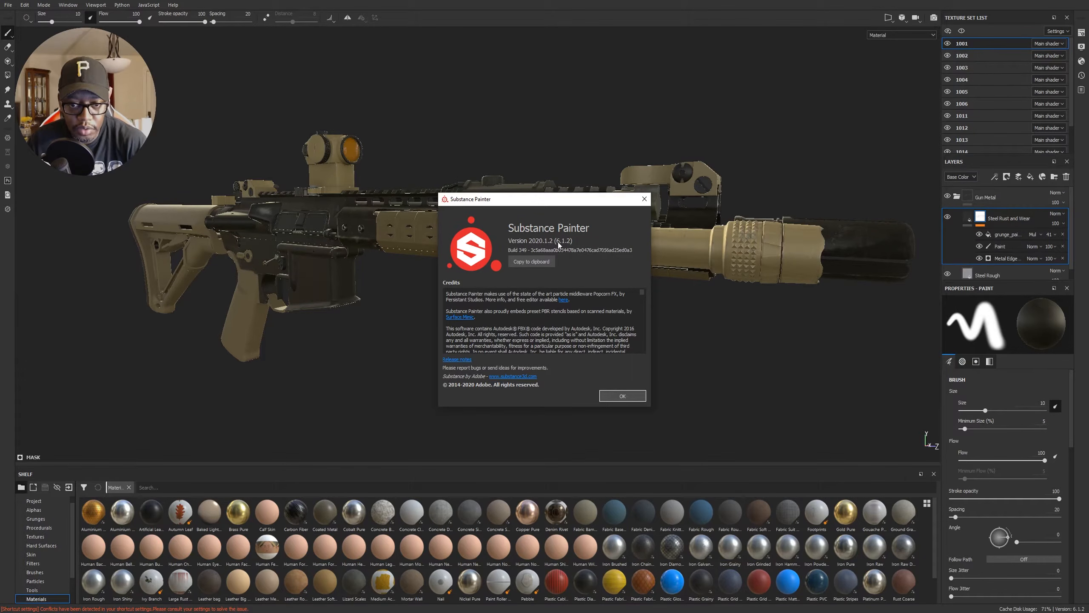
{"action": "left_click", "coordinate": [638, 395]}
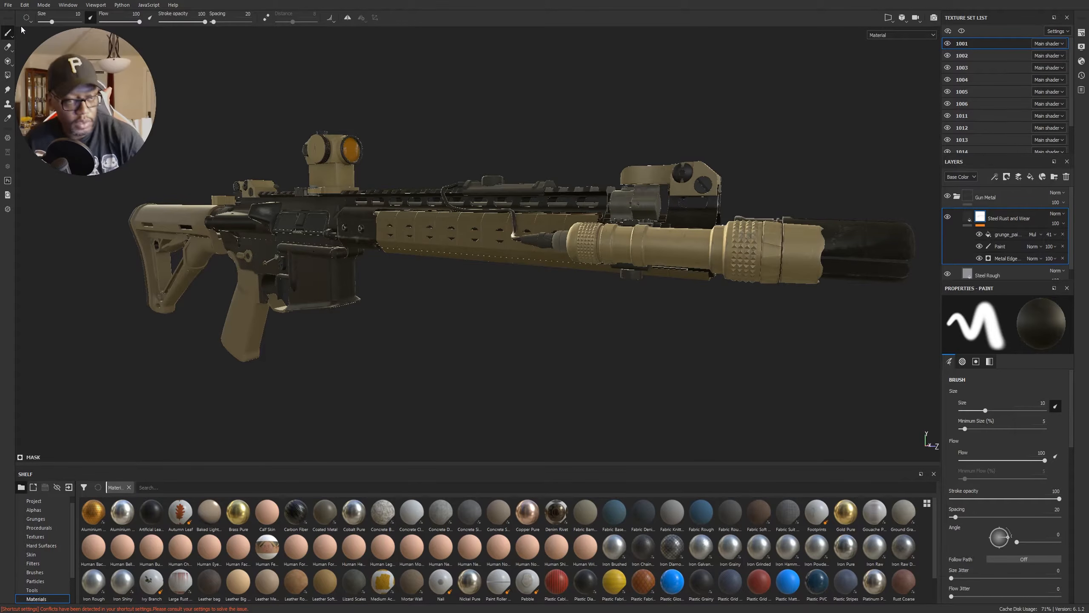
Step: Open the texture export settings and set the output template to the built-in Arnold UDIM (AiStandard) preset
{"action": "left_click", "coordinate": [7, 6]}
{"action": "left_click", "coordinate": [7, 6]}
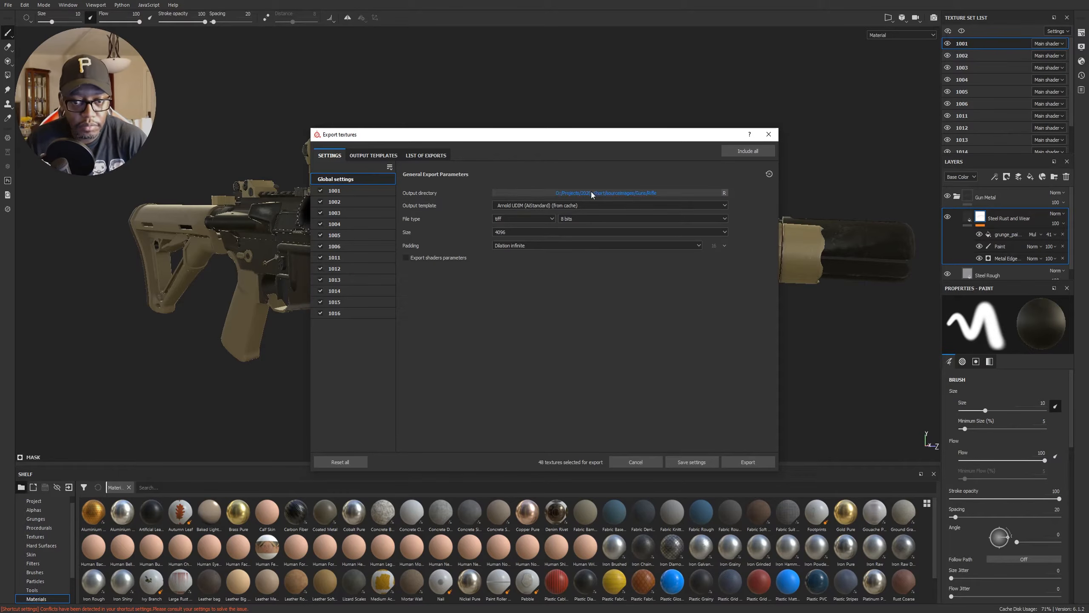
{"action": "left_click", "coordinate": [512, 205]}
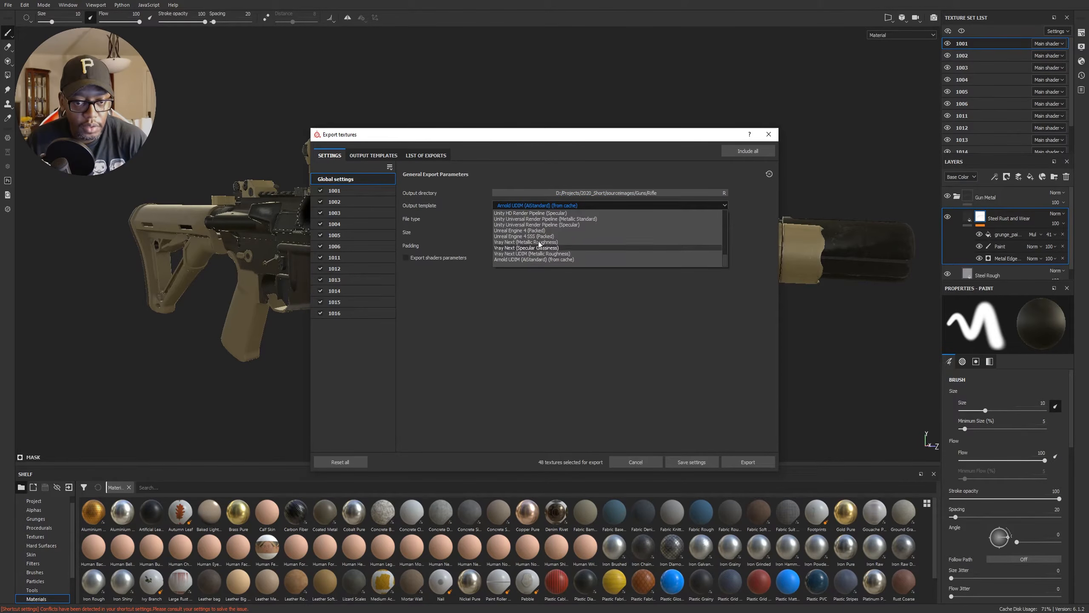
{"action": "left_click", "coordinate": [514, 258]}
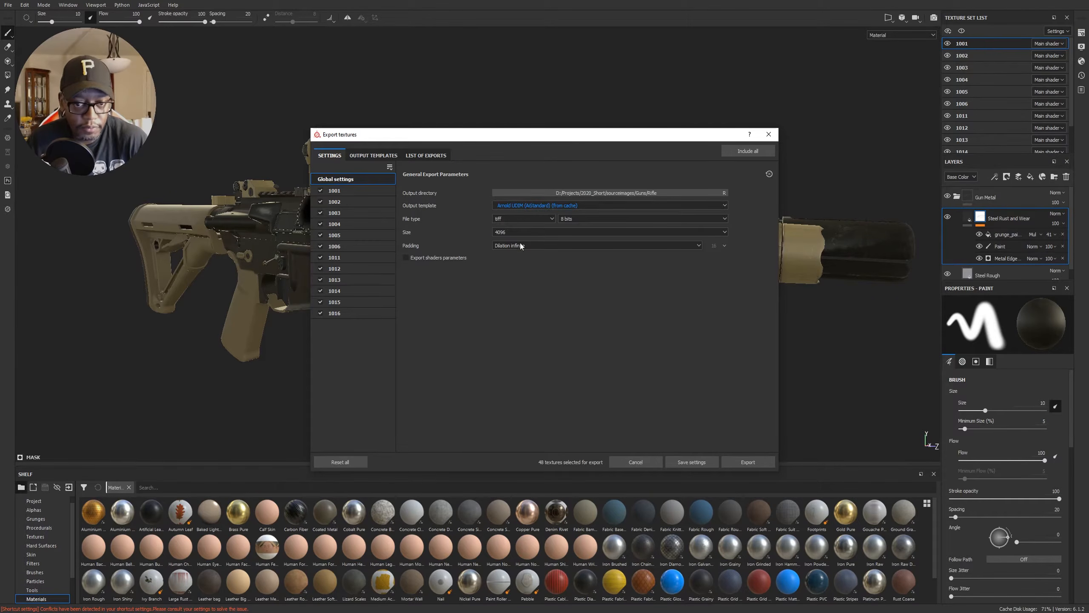
{"action": "left_click", "coordinate": [550, 205]}
{"action": "scroll", "coordinate": [570, 246], "scroll_direction": "up", "scroll_amount": 8}
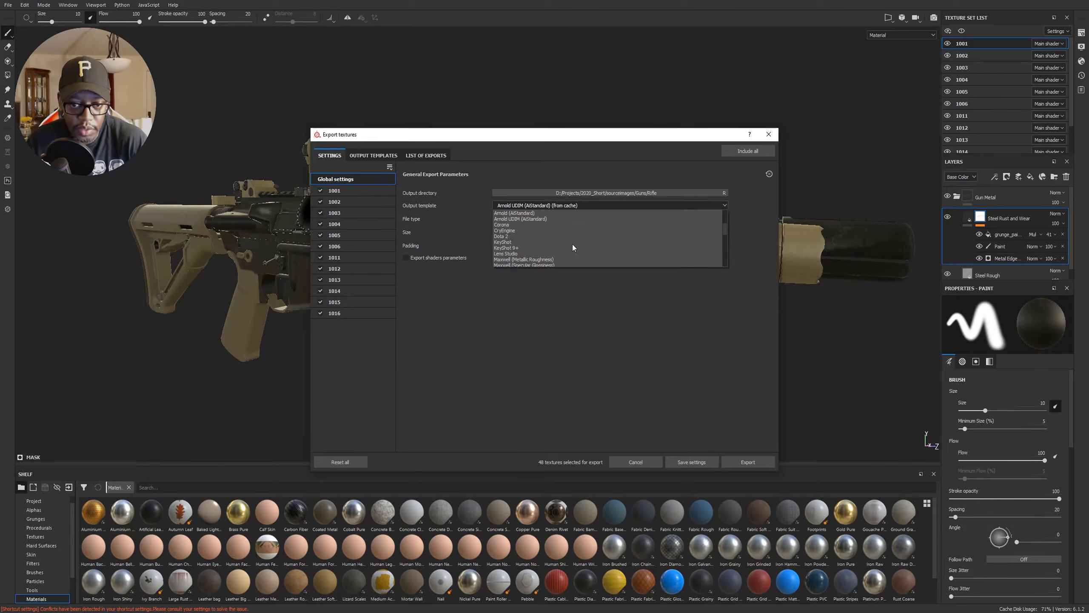
{"action": "scroll", "coordinate": [572, 244], "scroll_direction": "up", "scroll_amount": 3}
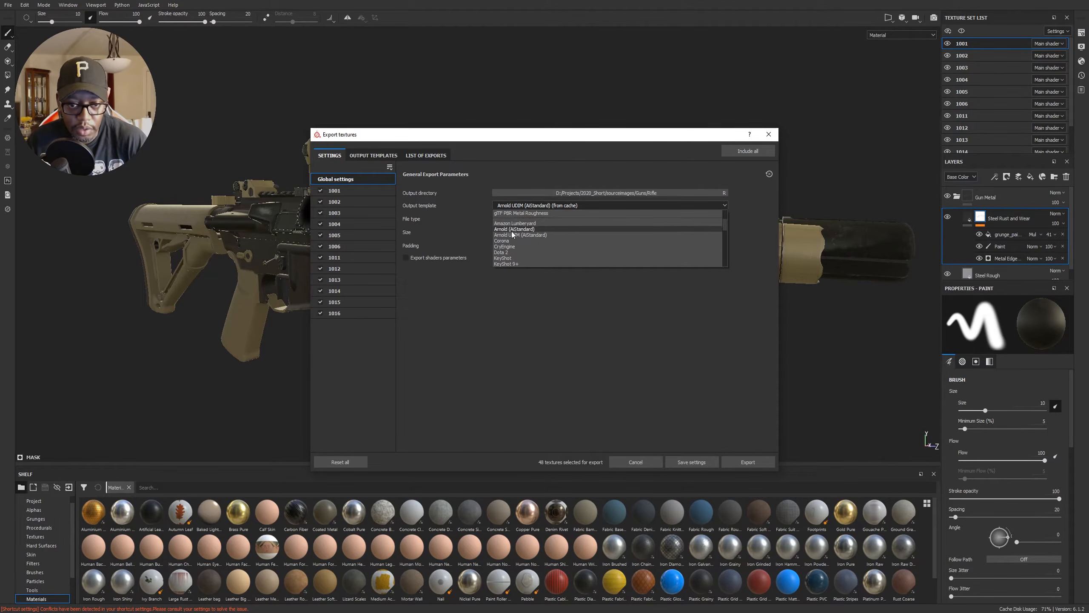
{"action": "left_click", "coordinate": [543, 236]}
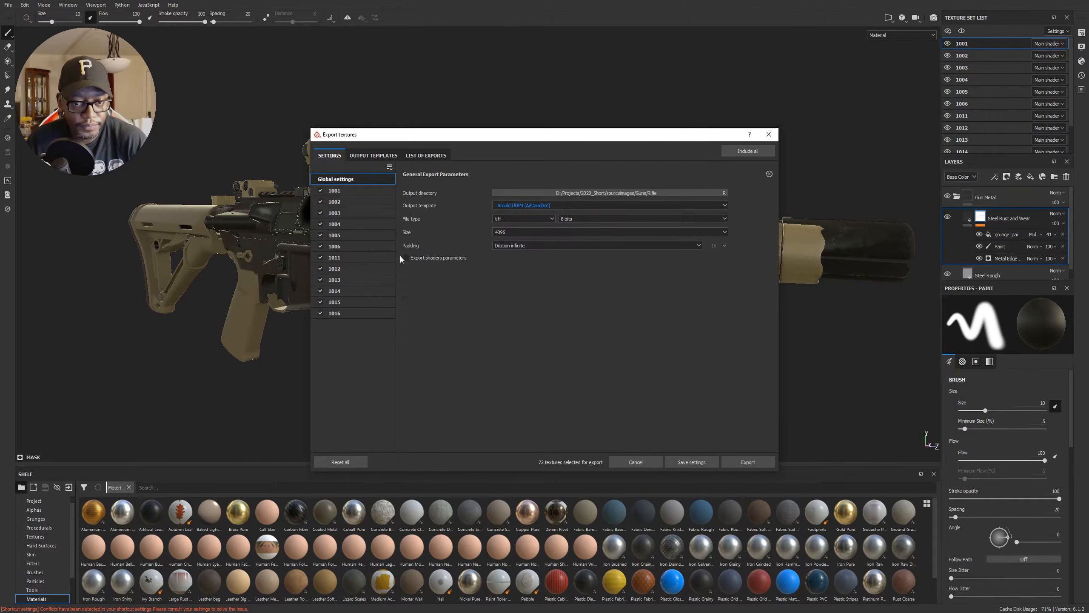
Step: Examine the file types and bit depths available for the texture export
{"action": "left_click", "coordinate": [549, 219]}
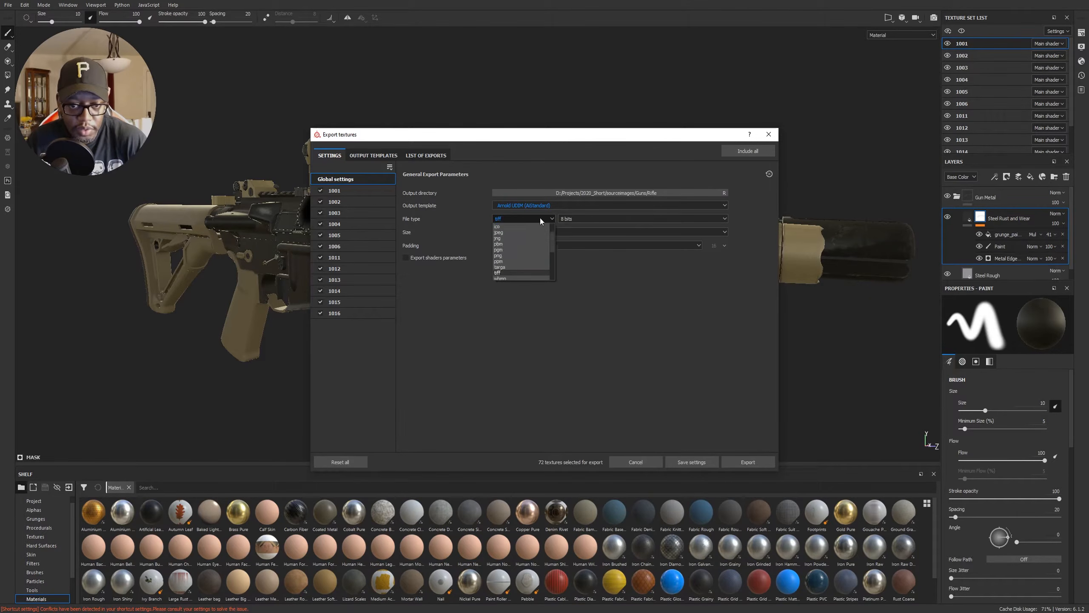
{"action": "left_click", "coordinate": [551, 218]}
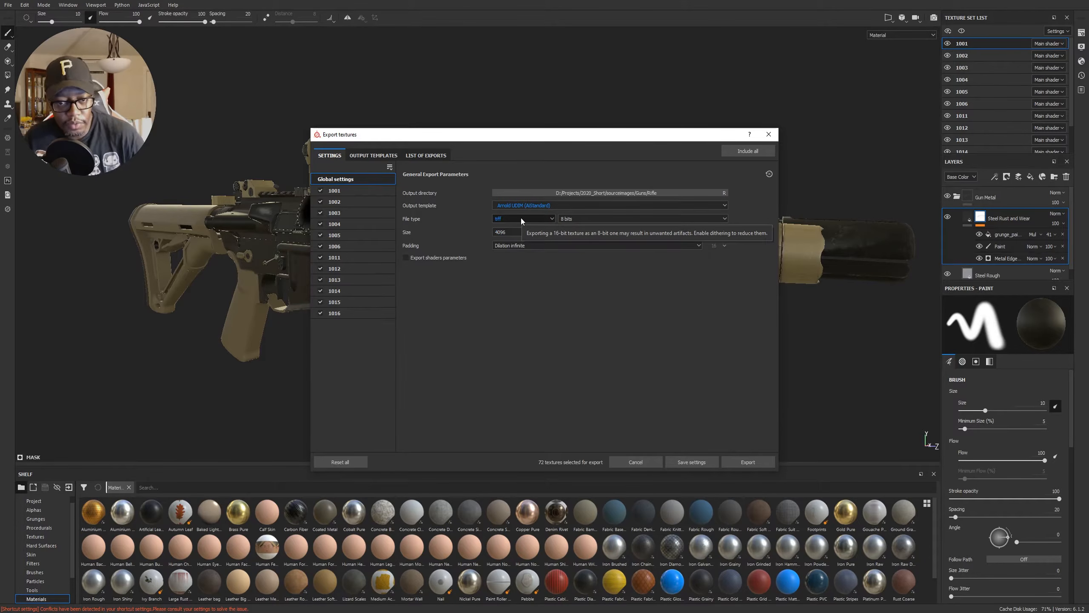
{"action": "left_click", "coordinate": [552, 218]}
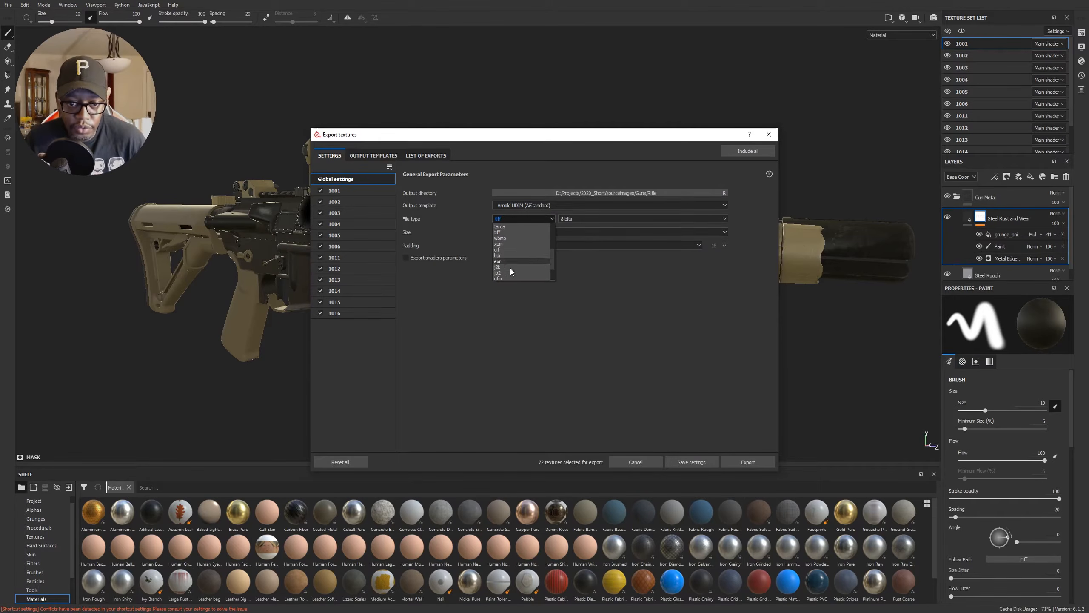
{"action": "left_click", "coordinate": [583, 219]}
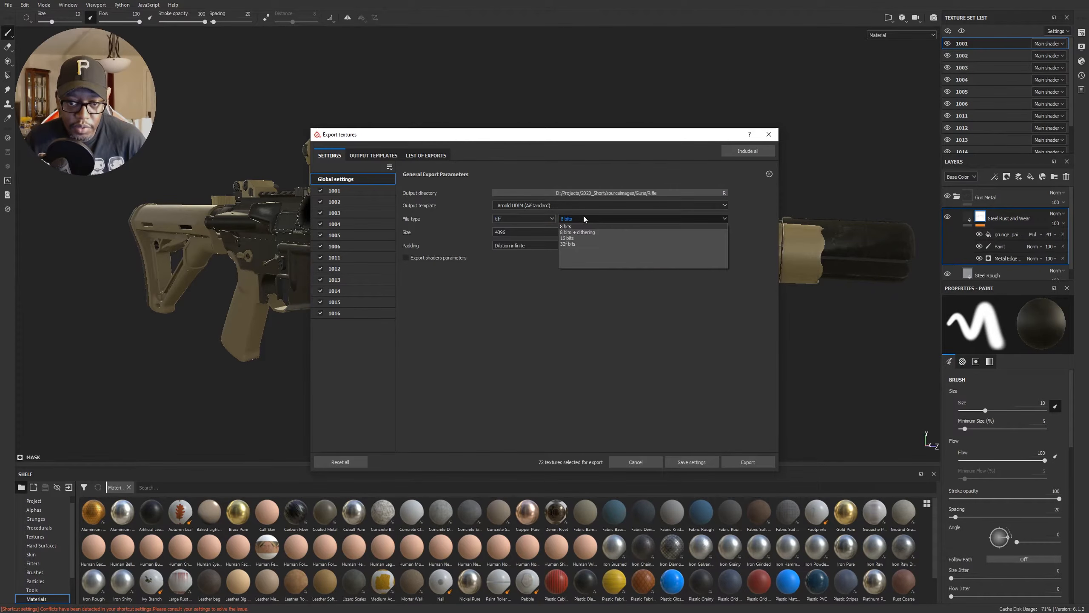
{"action": "left_click", "coordinate": [464, 220]}
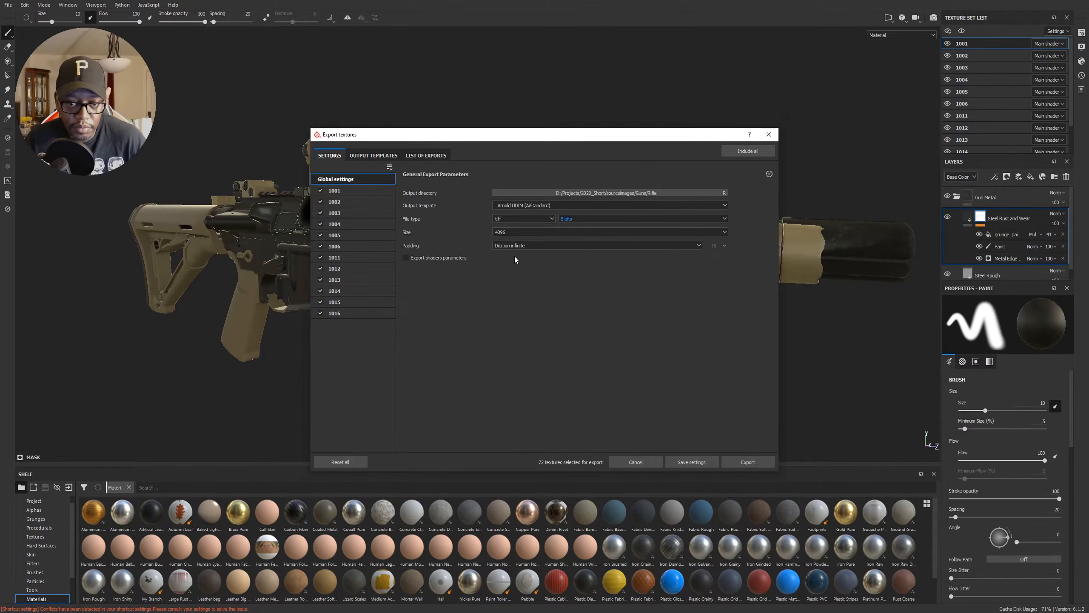
Step: Set the export size to "Based on each Texture Set's size" and close the export dialog without saving
{"action": "left_click", "coordinate": [510, 233]}
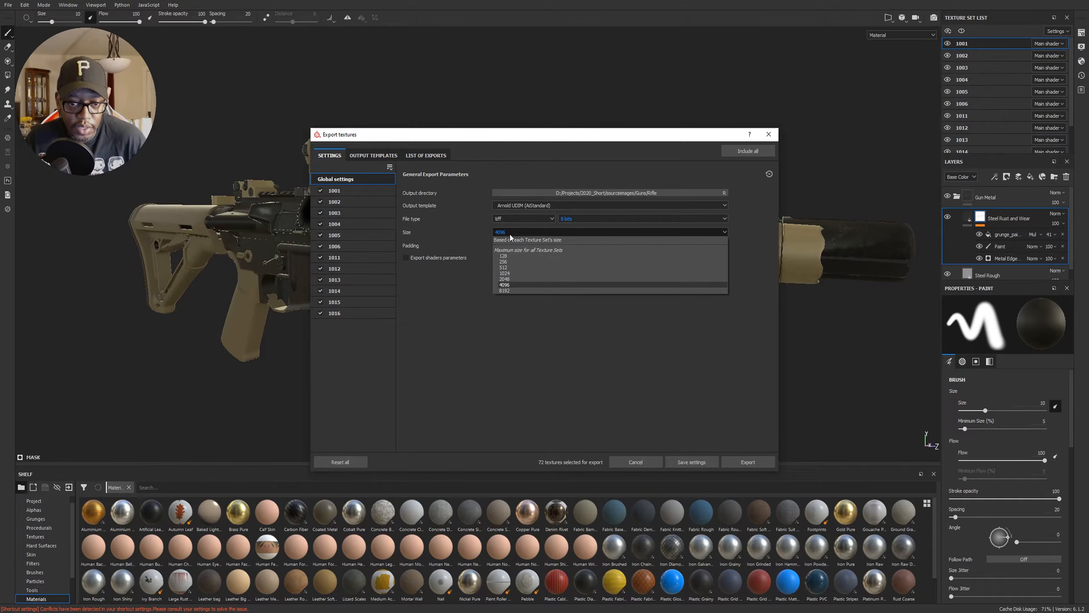
{"action": "left_click", "coordinate": [533, 240]}
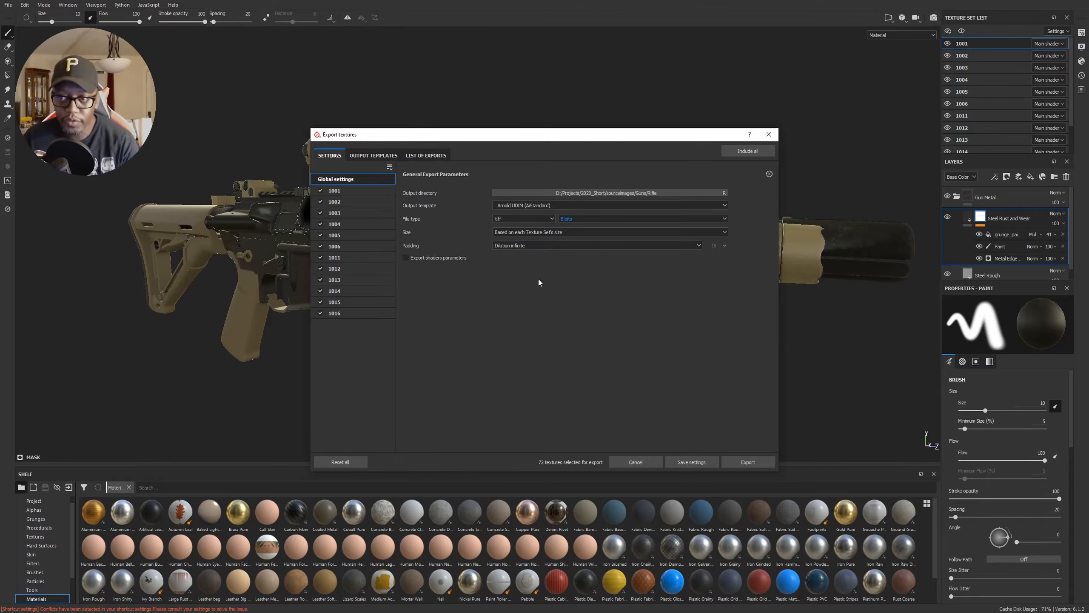
{"action": "left_click", "coordinate": [768, 134]}
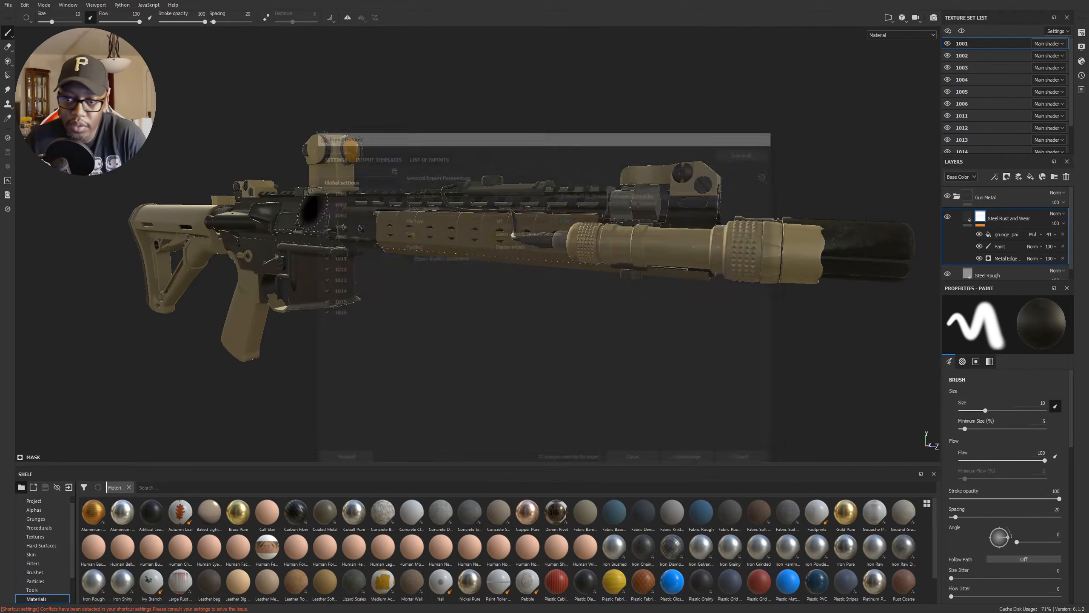
Step: Review the resolution options offered in the settings of texture set 1001
{"action": "left_click", "coordinate": [1081, 32]}
{"action": "left_click", "coordinate": [948, 123]}
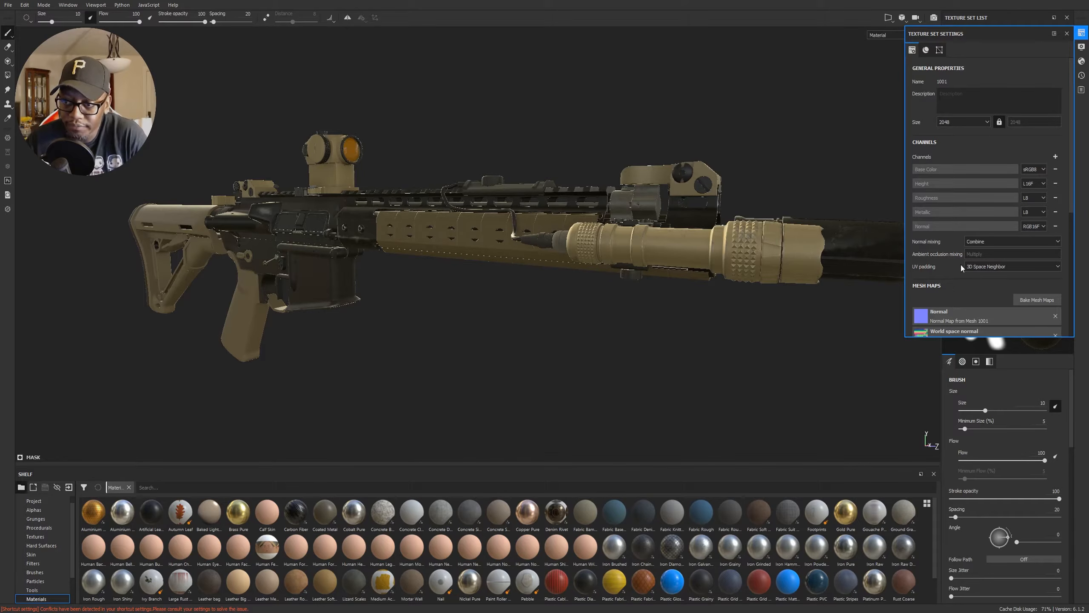
{"action": "left_click", "coordinate": [989, 119]}
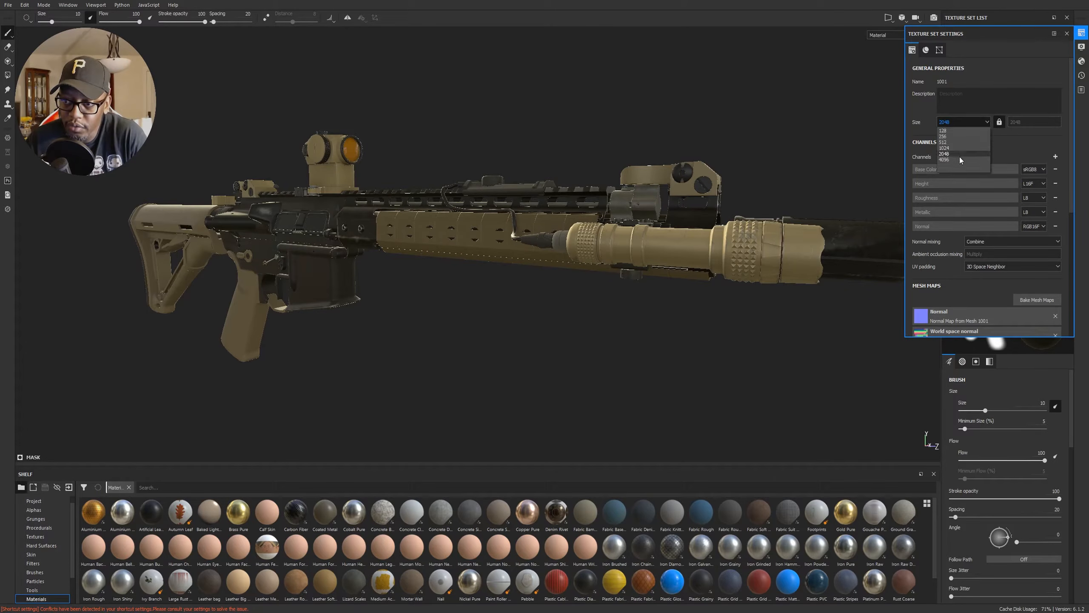
{"action": "left_click", "coordinate": [1081, 34]}
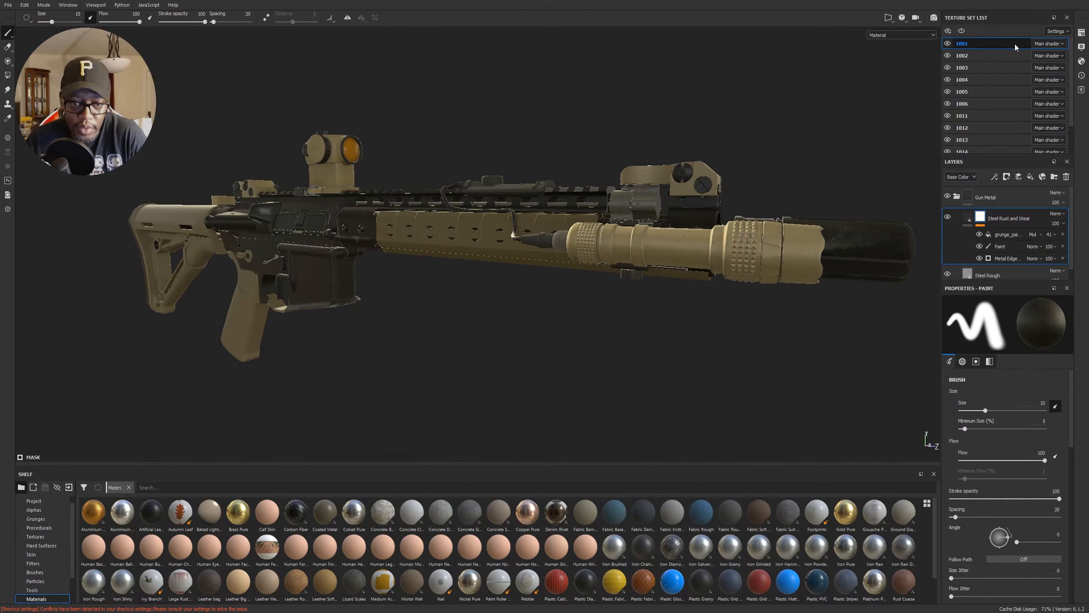
Step: Inspect the rifle's receiver up close and check the size setting of texture set 1002
{"action": "left_click_drag", "start_coordinate": [434, 293], "coordinate": [634, 296], "text": "alt"}
{"action": "right_click_drag", "start_coordinate": [635, 296], "coordinate": [862, 276], "text": "alt"}
{"action": "left_click_drag", "start_coordinate": [701, 265], "coordinate": [761, 262], "text": "alt"}
{"action": "middle_click_drag", "start_coordinate": [761, 262], "coordinate": [668, 287], "text": "alt"}
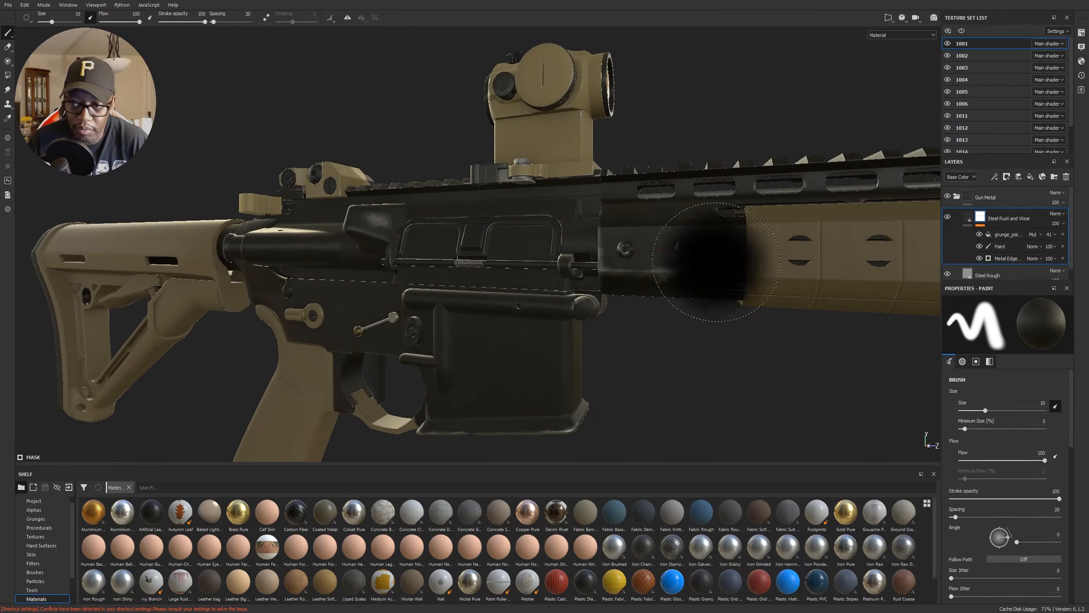
{"action": "left_click", "coordinate": [1083, 33]}
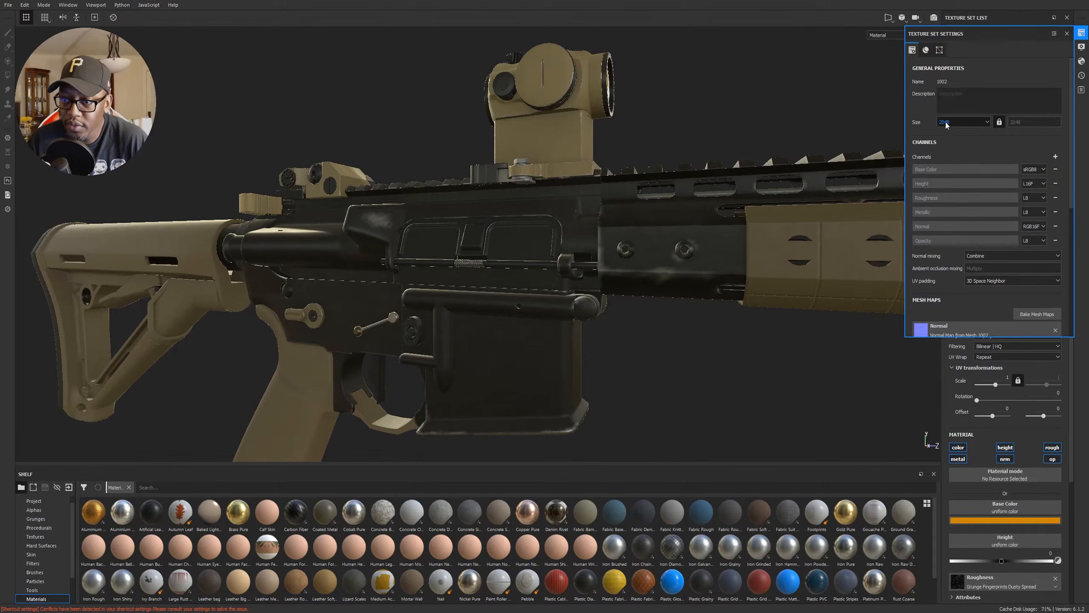
{"action": "left_click", "coordinate": [1067, 34]}
Step: Set the size of texture set 1001 to 2048
{"action": "left_click", "coordinate": [972, 46]}
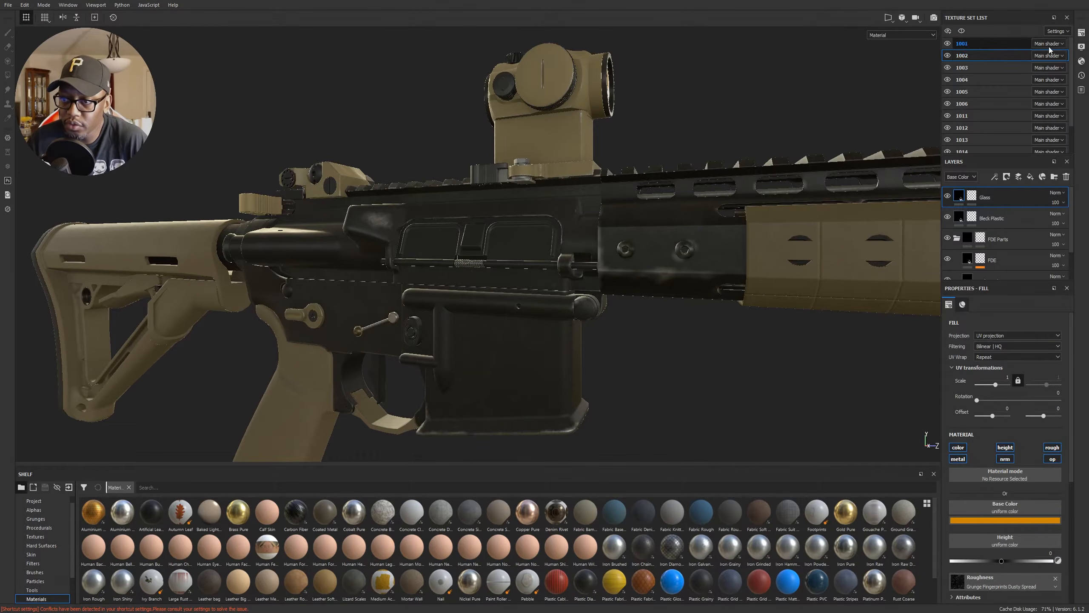
{"action": "left_click", "coordinate": [1082, 33]}
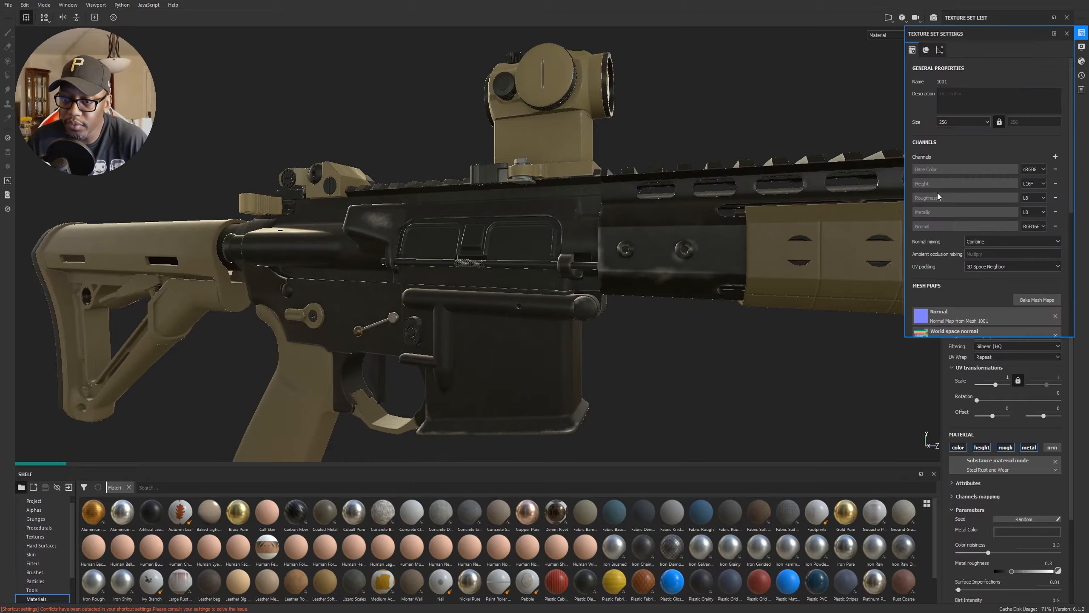
{"action": "left_click", "coordinate": [965, 122]}
{"action": "left_click", "coordinate": [947, 153]}
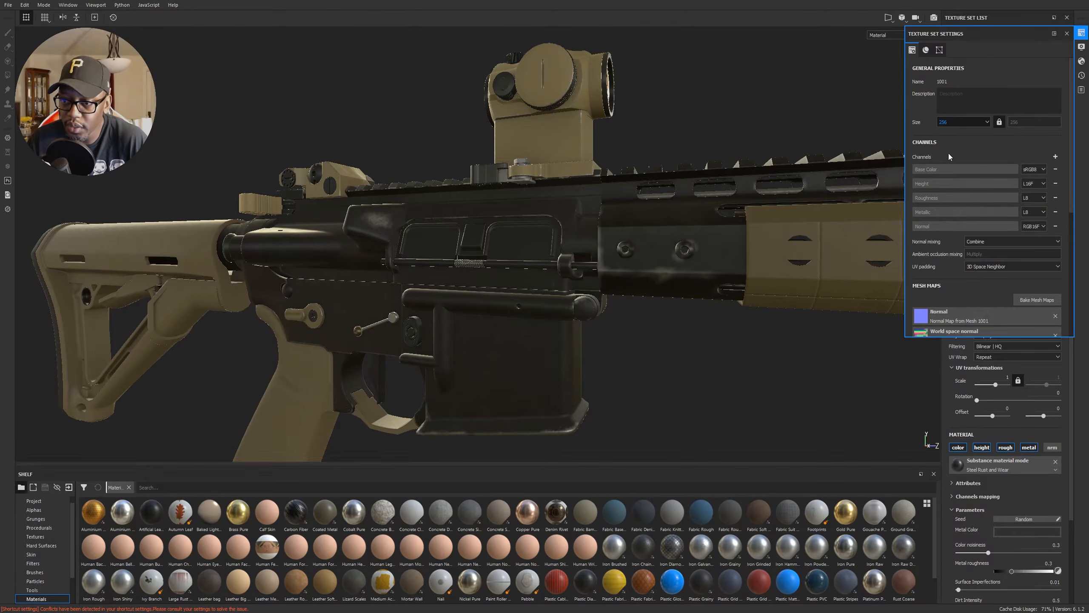
{"action": "left_click_drag", "start_coordinate": [620, 281], "coordinate": [721, 297], "text": "alt"}
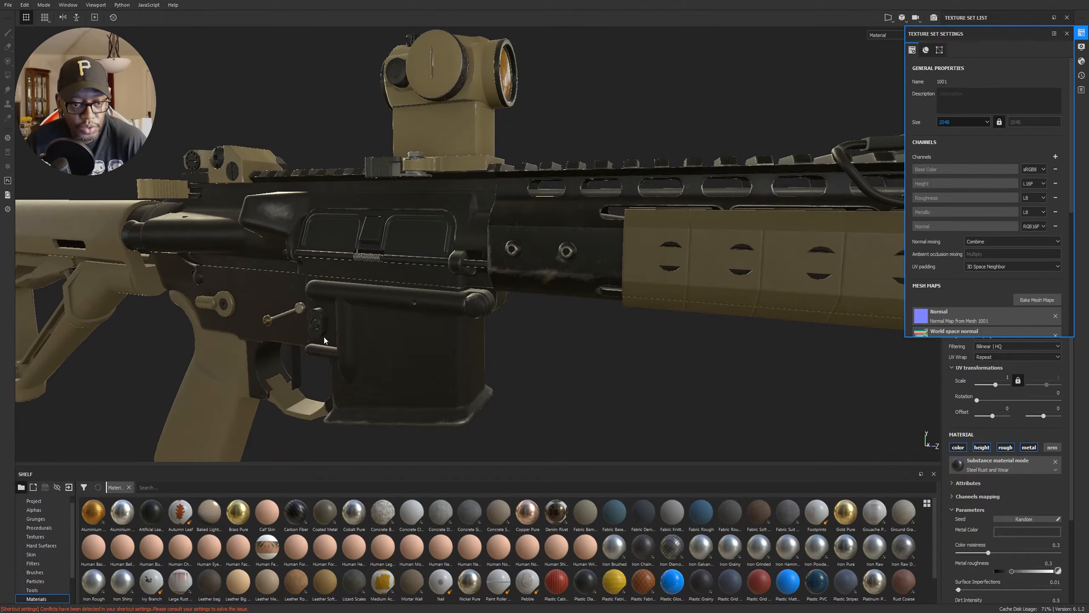
Step: Open the texture export settings and review the export parameters of texture sets 1001, 1002 and 1003 and the global settings
{"action": "left_click", "coordinate": [8, 5]}
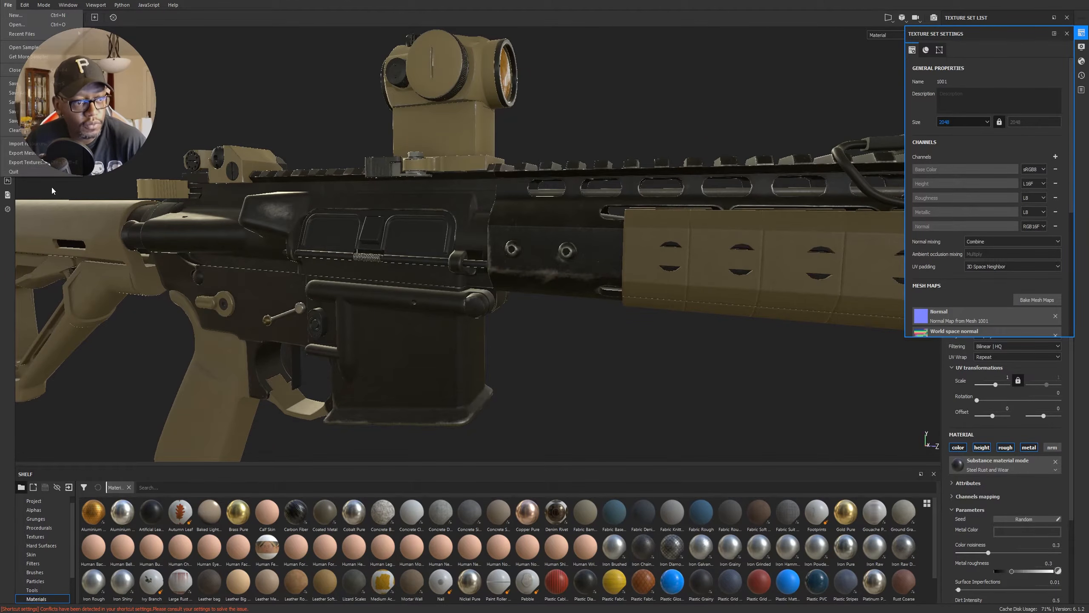
{"action": "left_click", "coordinate": [26, 162]}
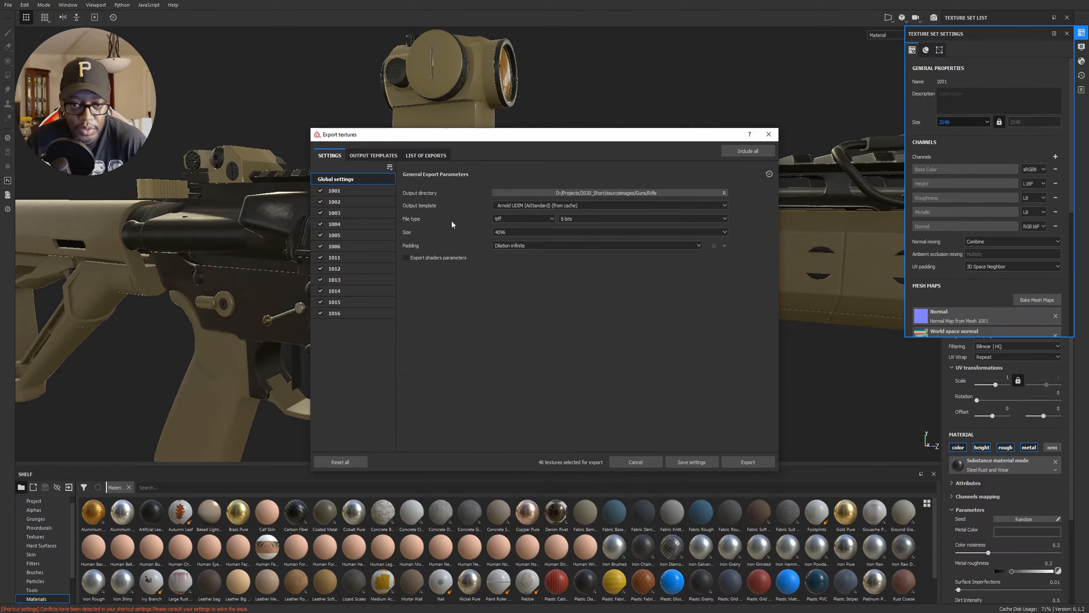
{"action": "left_click", "coordinate": [340, 189]}
{"action": "left_click", "coordinate": [342, 201]}
{"action": "left_click", "coordinate": [342, 214]}
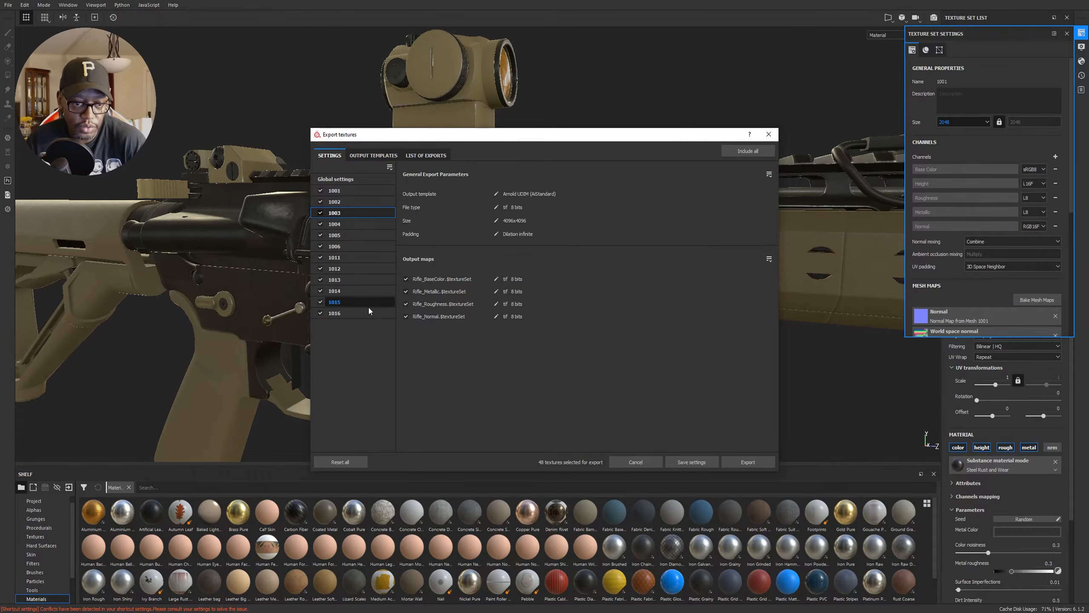
{"action": "left_click", "coordinate": [334, 178]}
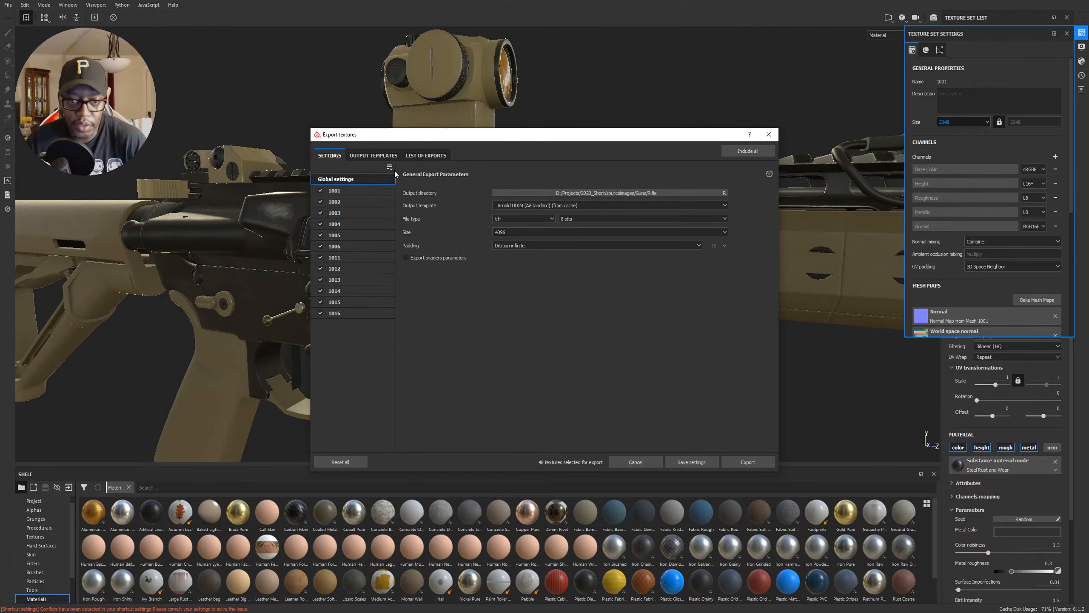
Step: Review the output maps of the Arnold UDIM (AiStandard) template and the list of files planned for export
{"action": "left_click", "coordinate": [370, 158]}
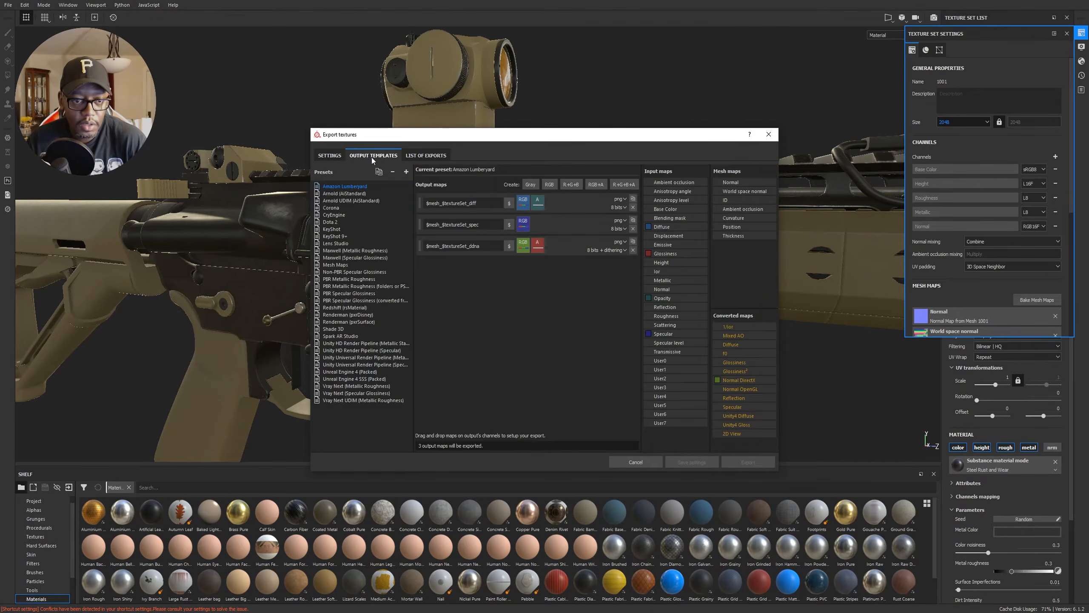
{"action": "left_click", "coordinate": [347, 201]}
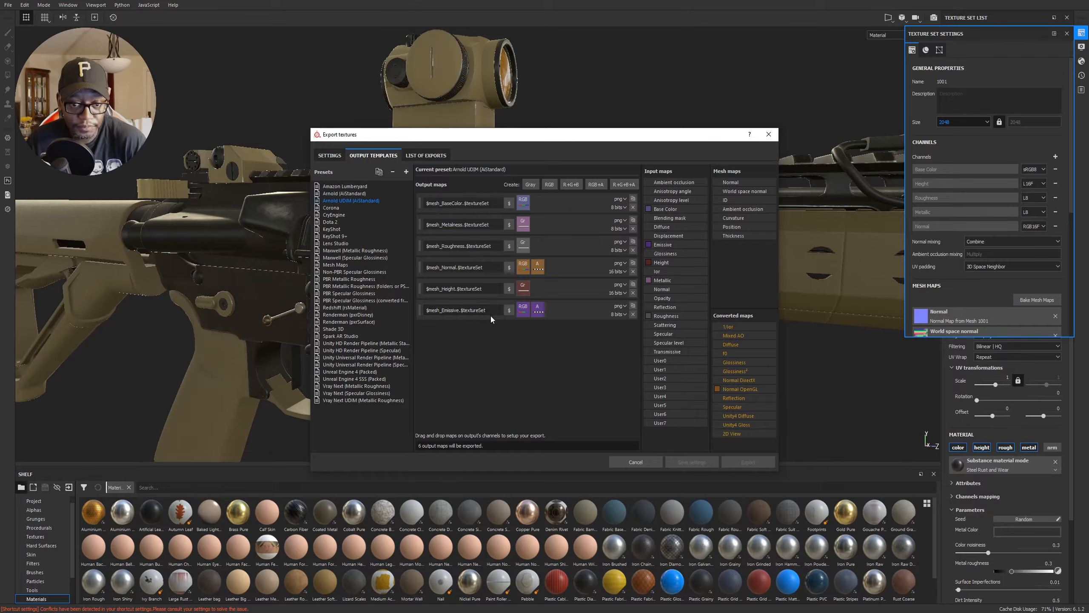
{"action": "left_click", "coordinate": [431, 155]}
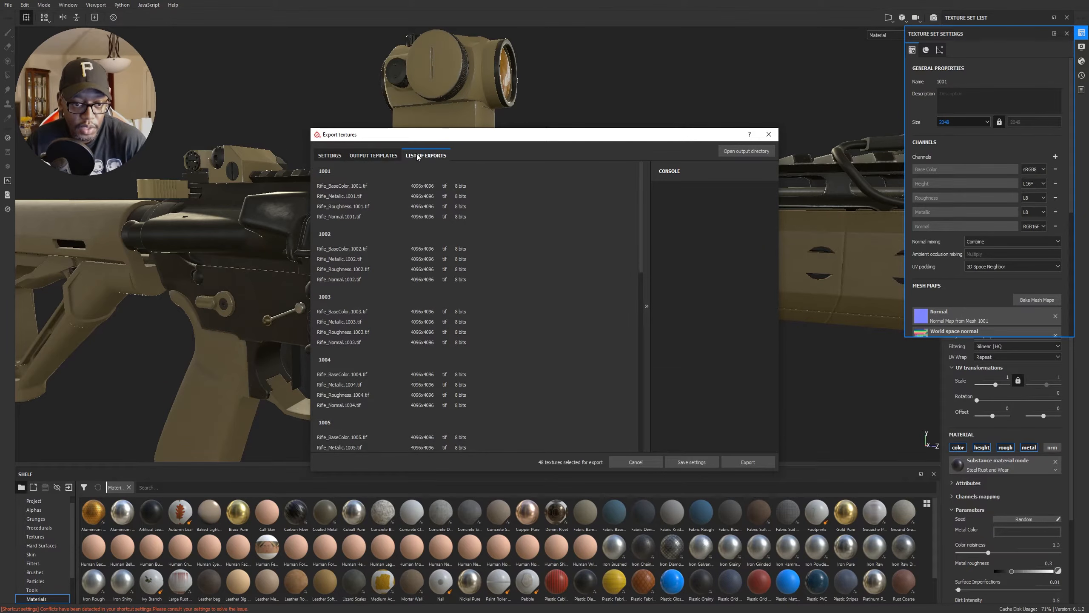
Step: Remove the Emissive and Height output maps from the Arnold UDIM (AiStandard) export template
{"action": "left_click", "coordinate": [362, 155]}
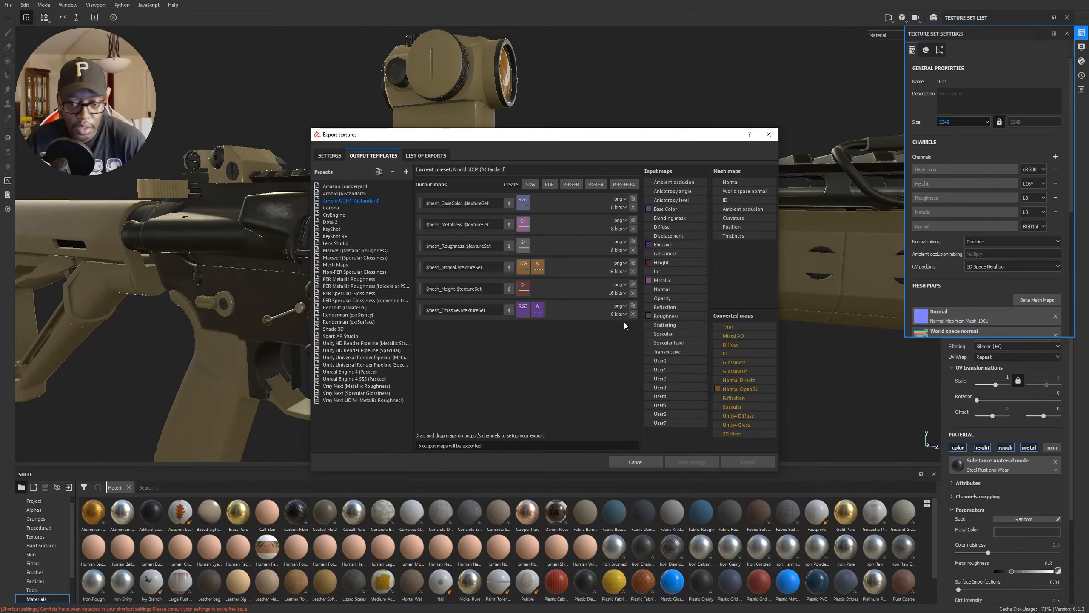
{"action": "left_click", "coordinate": [633, 314]}
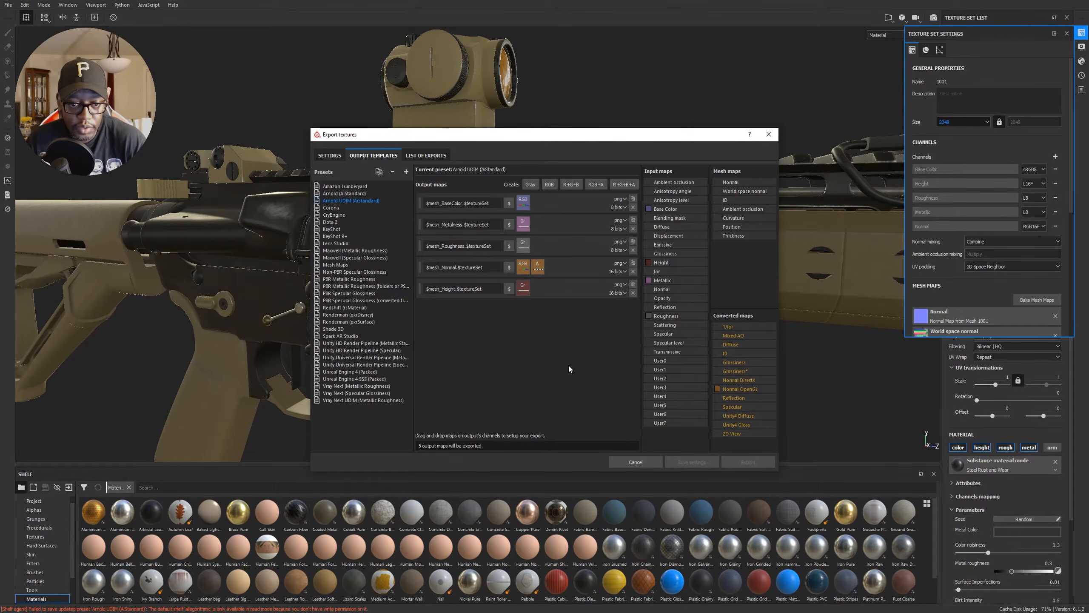
{"action": "left_click", "coordinate": [634, 293]}
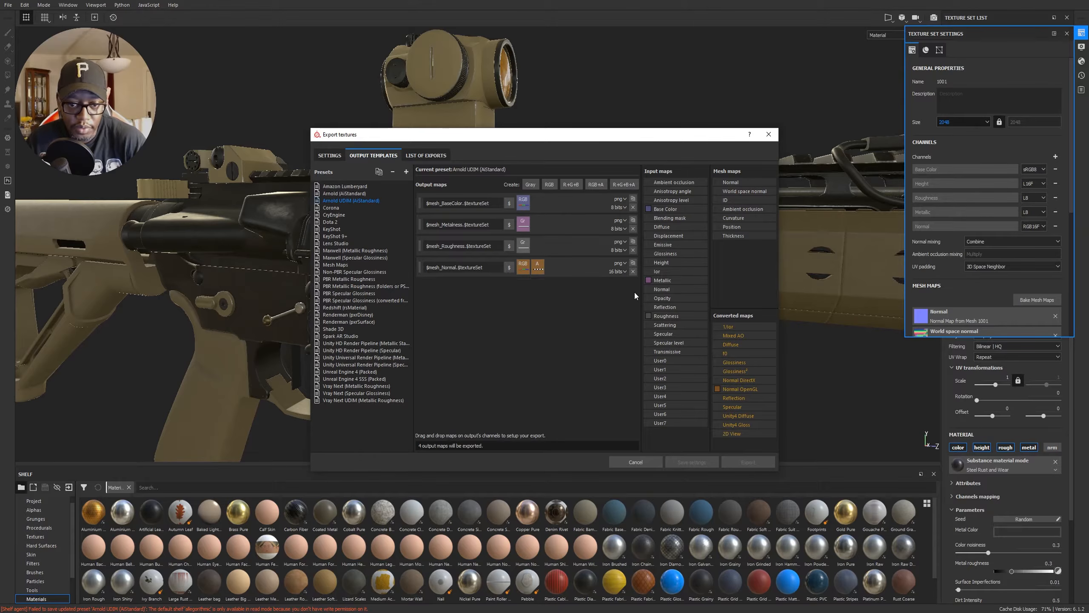
Step: Compare the export parameters of texture set 1001 with the template's remaining output maps and the list of planned exports
{"action": "left_click", "coordinate": [336, 155]}
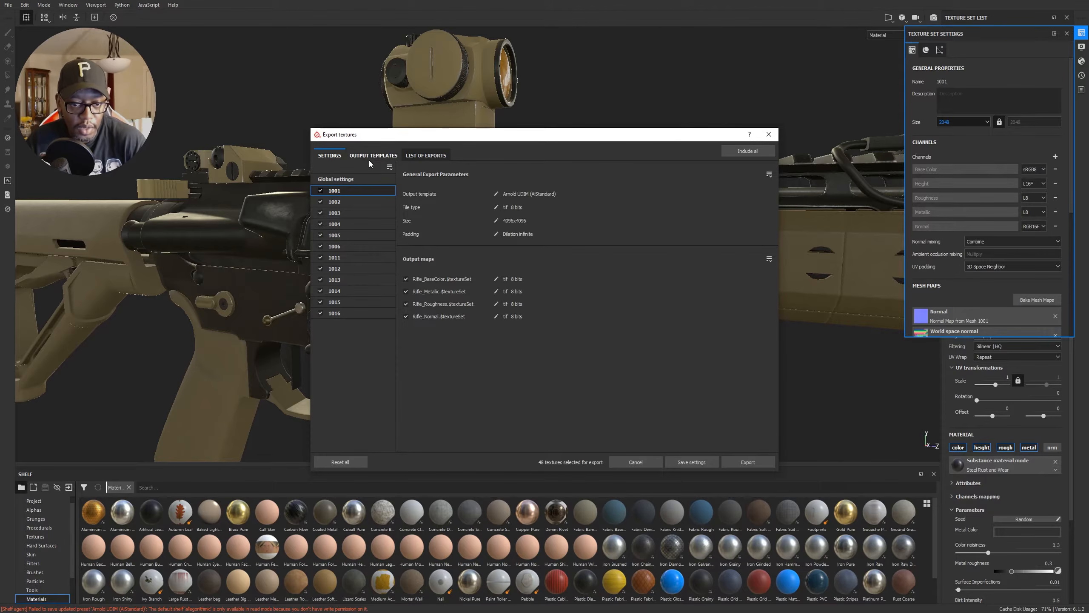
{"action": "left_click", "coordinate": [383, 154]}
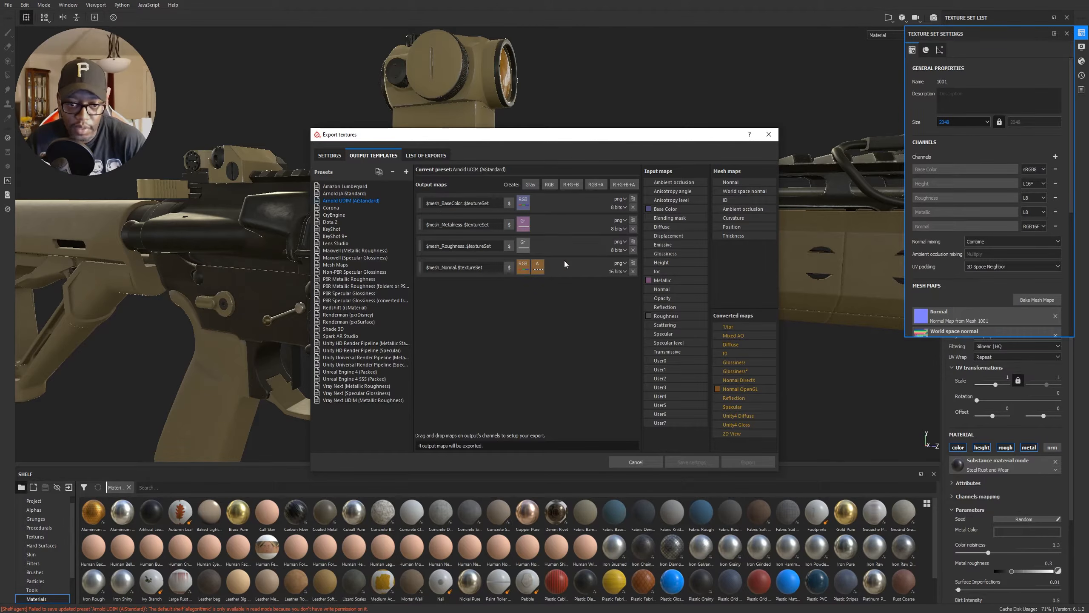
{"action": "left_click", "coordinate": [425, 156]}
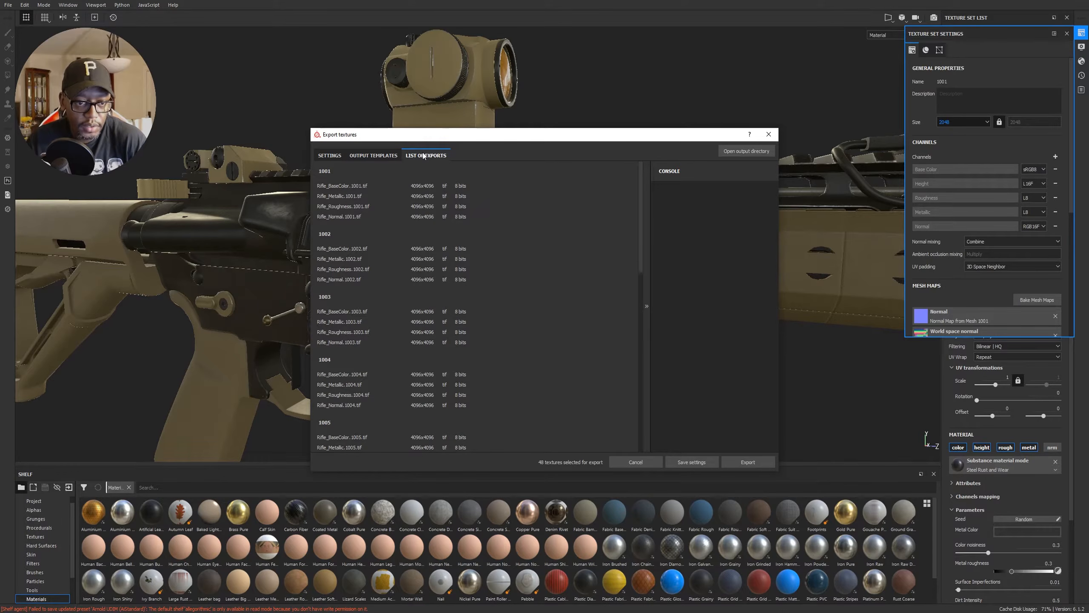
{"action": "left_click", "coordinate": [380, 155]}
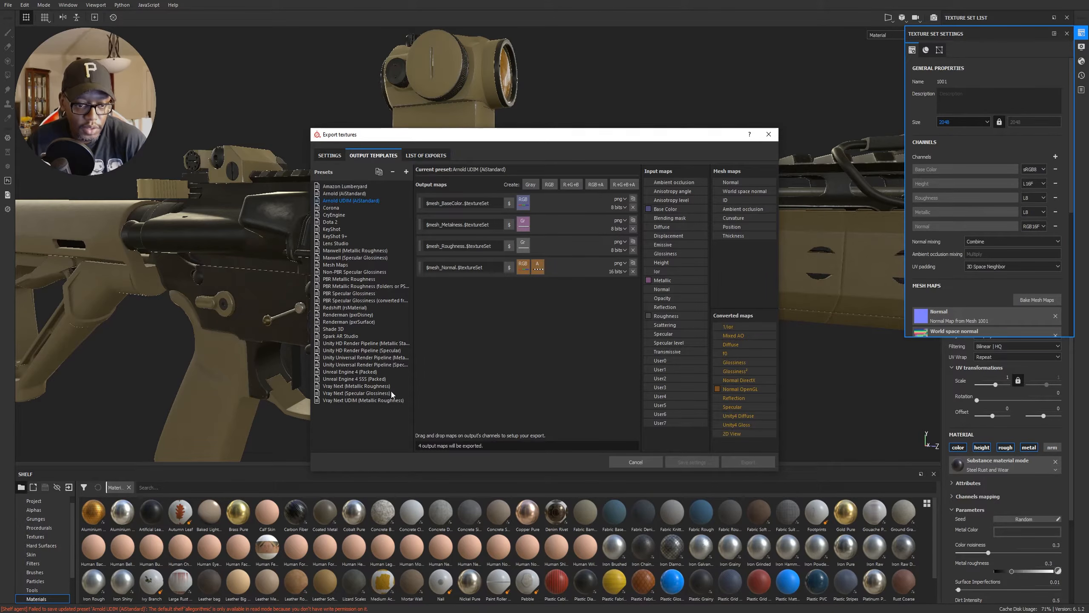
{"action": "left_click", "coordinate": [330, 155]}
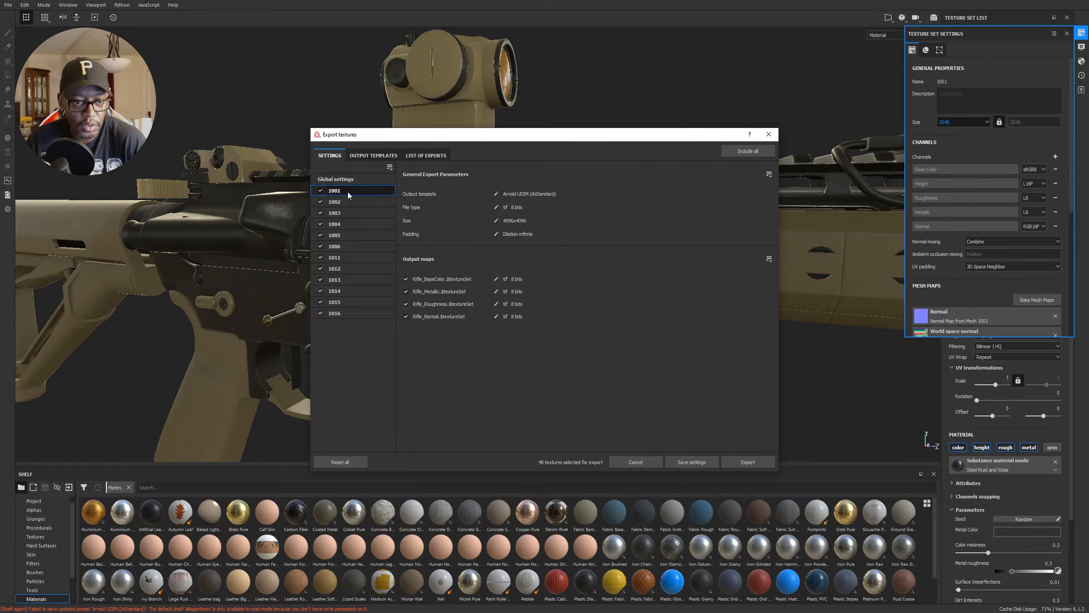
Step: In the global export settings, reset the output directory to its default and choose the Arnold UDIM (AiStandard) (from cache) output template
{"action": "left_click", "coordinate": [349, 180]}
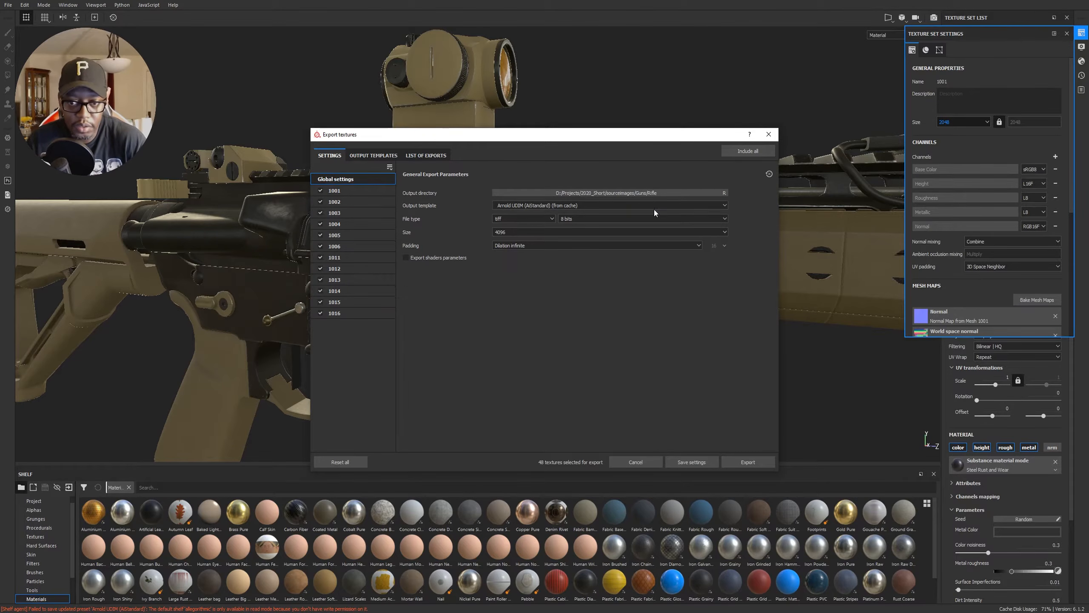
{"action": "left_click", "coordinate": [725, 193]}
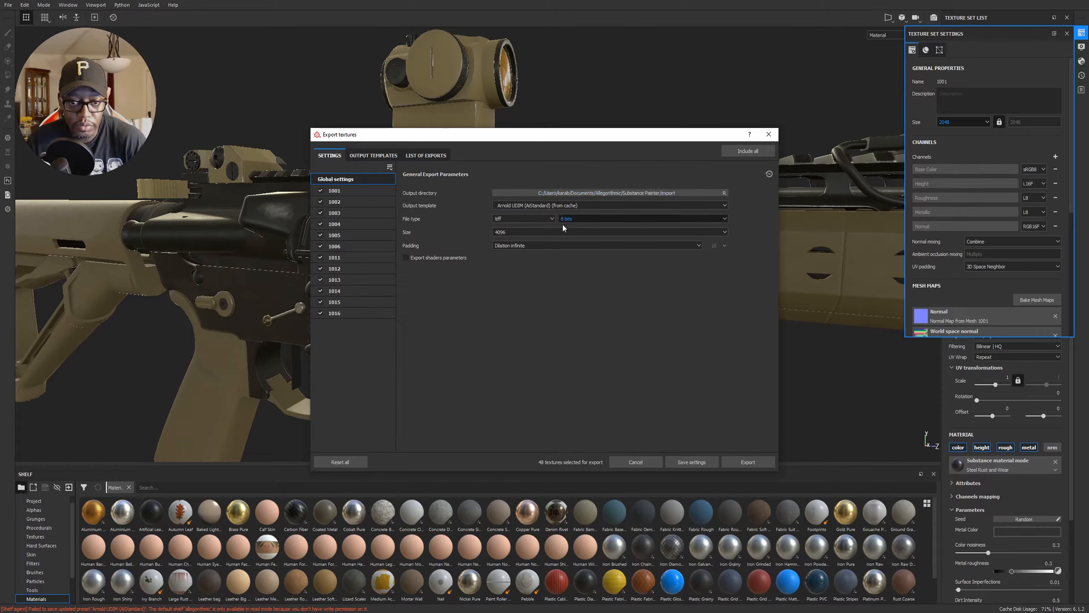
{"action": "left_click", "coordinate": [631, 206]}
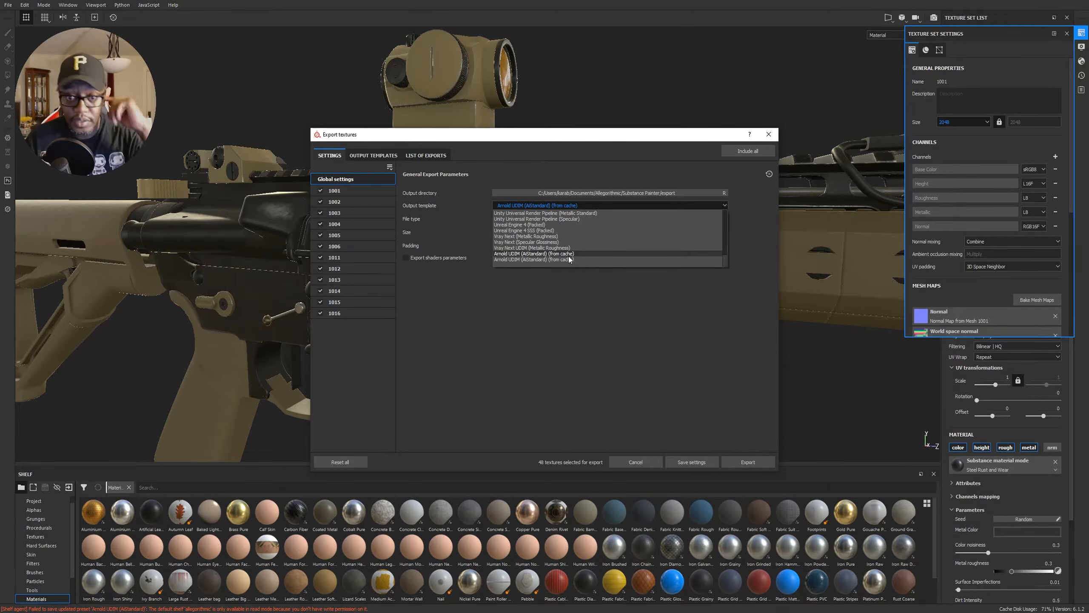
{"action": "left_click", "coordinate": [565, 254]}
Step: Replace $mesh with Rifle in the BaseColor output map's name in the Arnold UDIM template and check the list of exports
{"action": "left_click", "coordinate": [371, 155]}
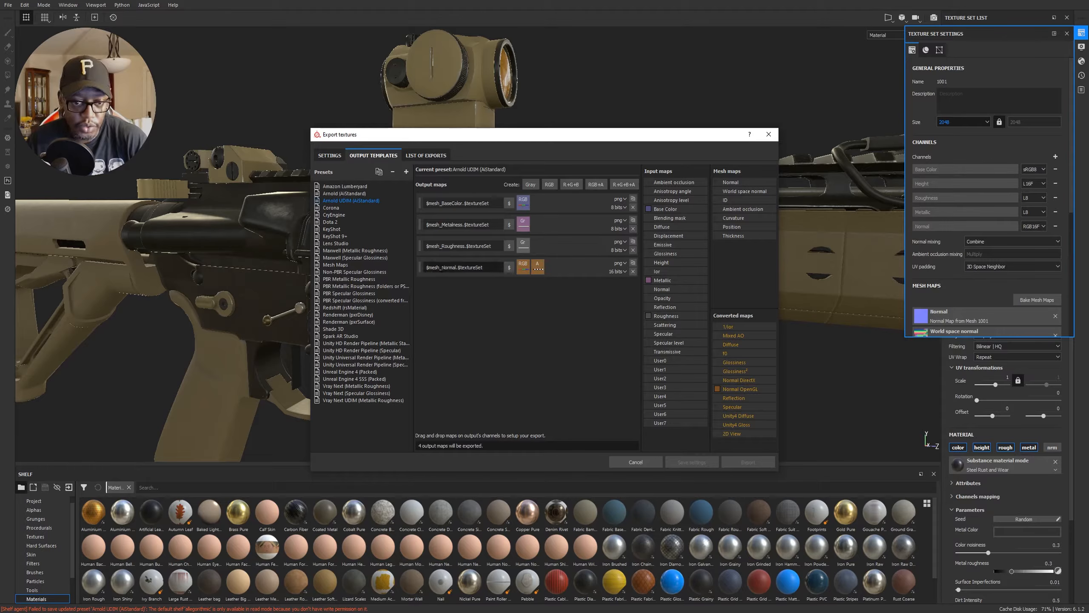
{"action": "left_click_drag", "start_coordinate": [439, 267], "coordinate": [420, 269]}
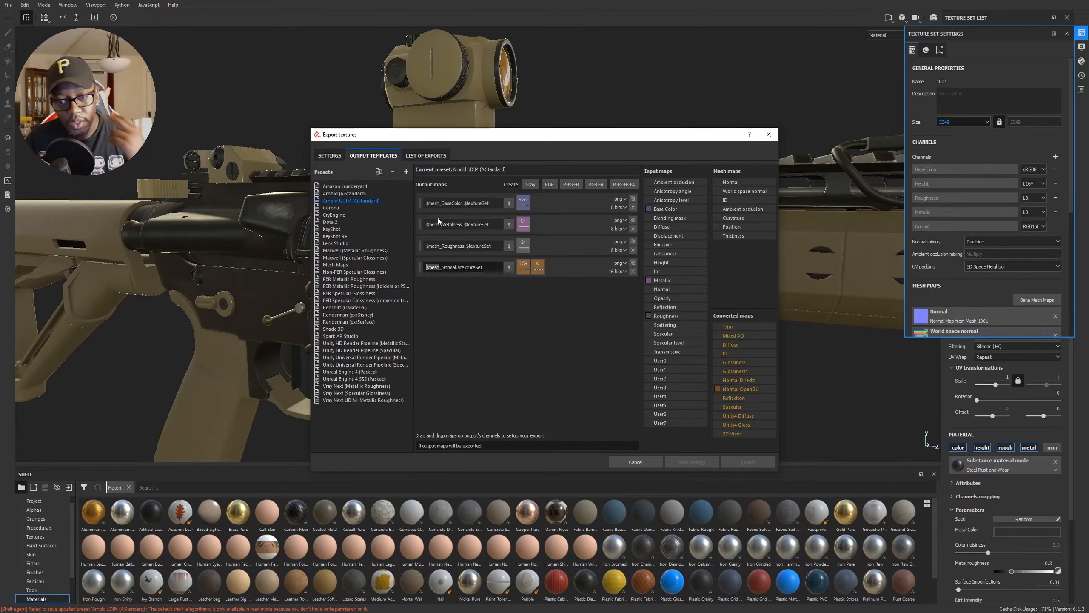
{"action": "left_click_drag", "start_coordinate": [438, 204], "coordinate": [425, 206]}
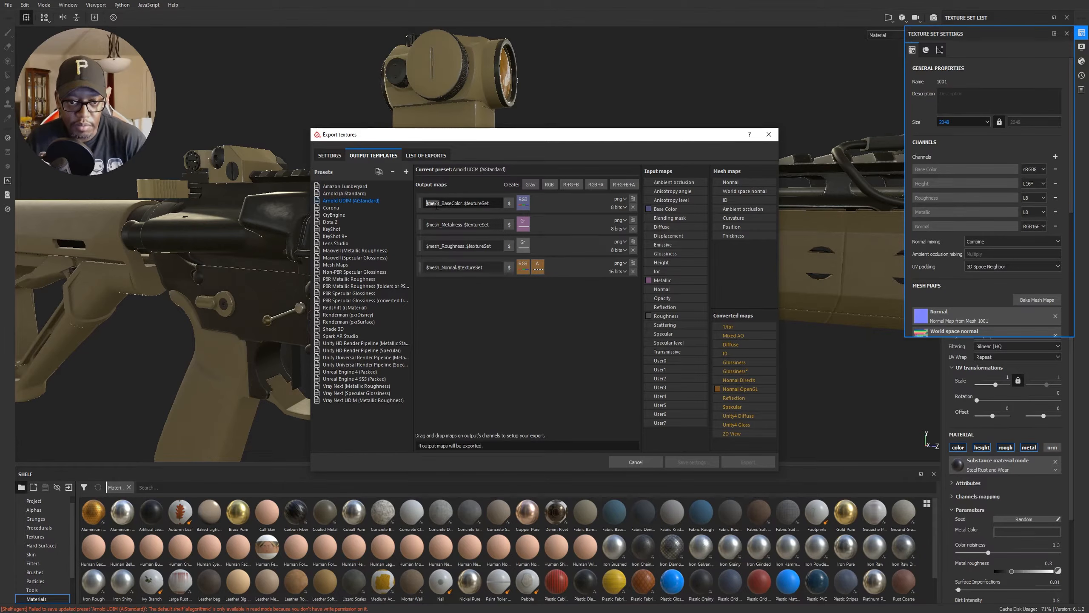
{"action": "type", "text": "Rifle"}
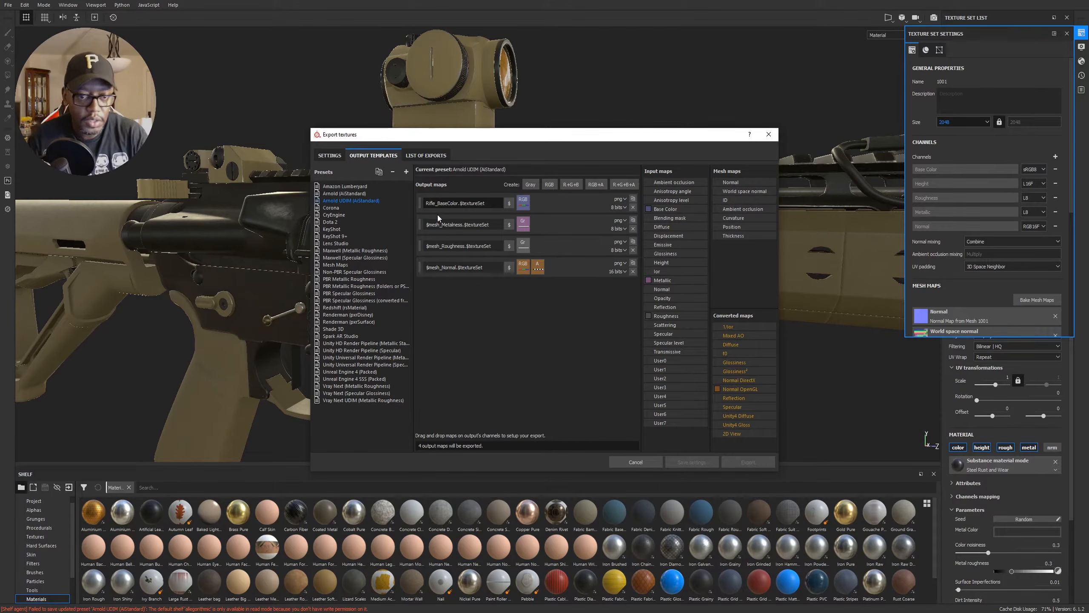
{"action": "left_click", "coordinate": [444, 154]}
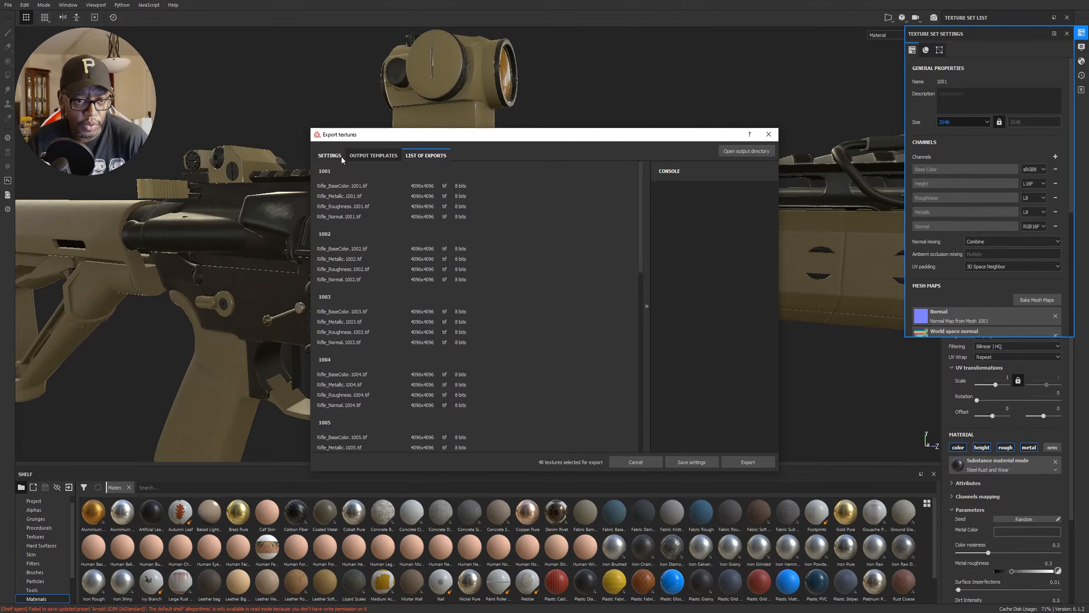
{"action": "left_click", "coordinate": [367, 156]}
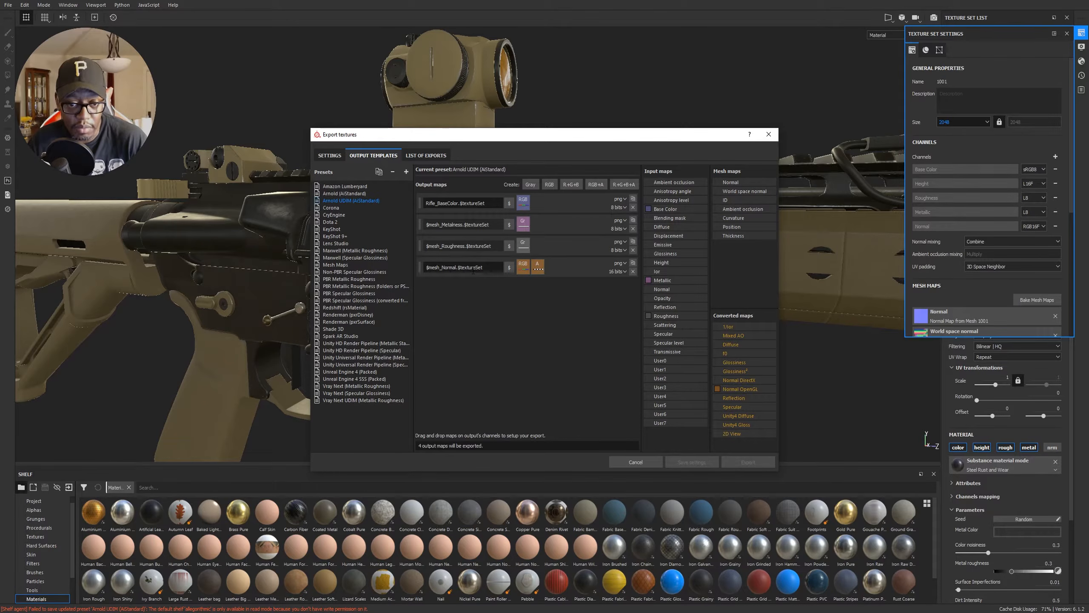
Step: Set the global output directory to D:/Projects/2020_Short/sourceimages/Guns/Rifle
{"action": "left_click", "coordinate": [330, 155]}
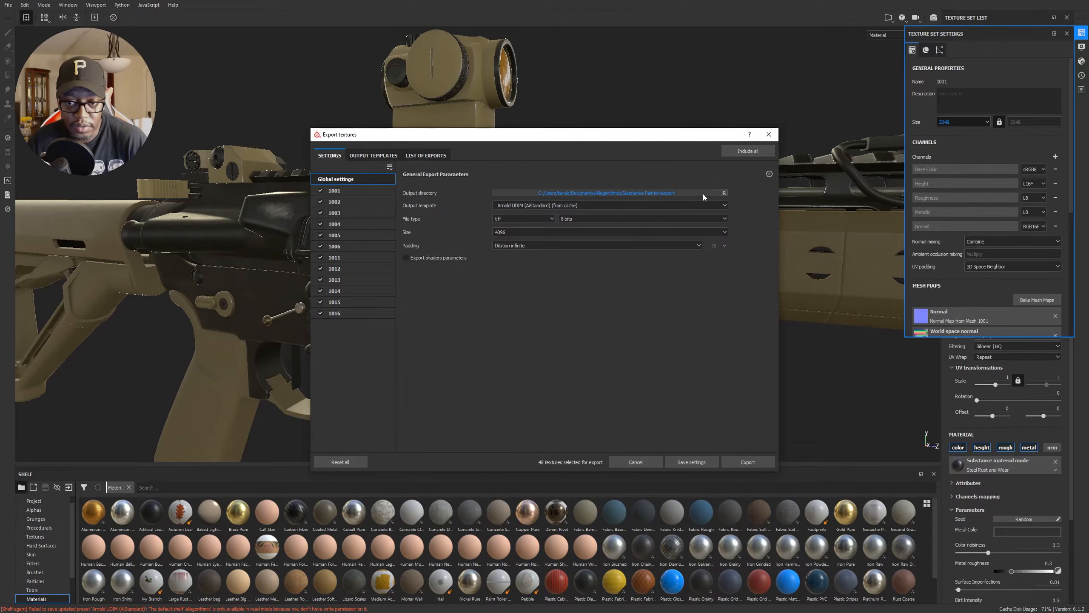
{"action": "left_click", "coordinate": [689, 192]}
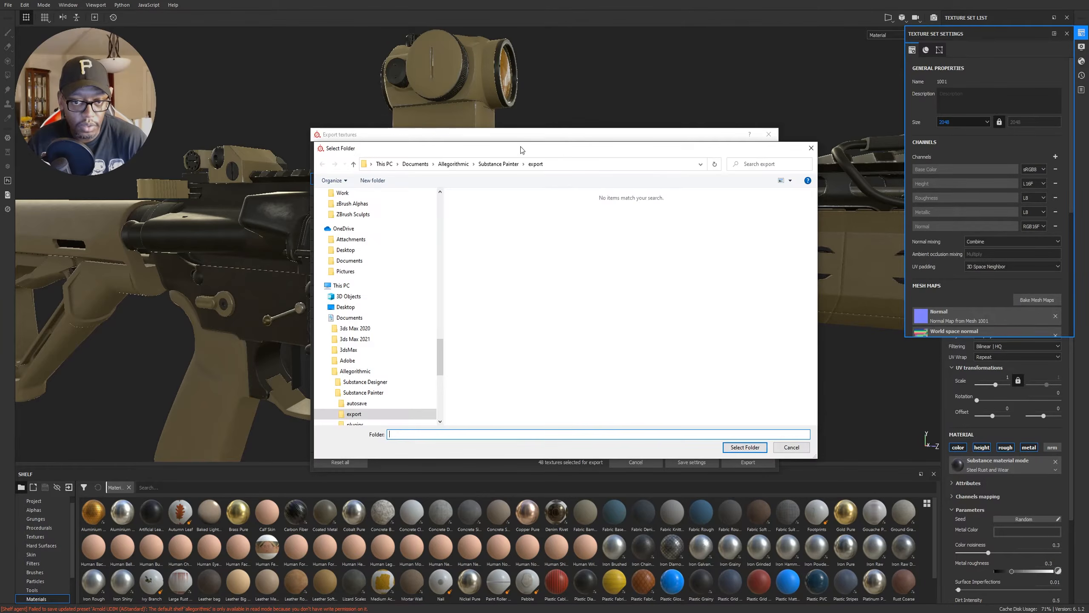
{"action": "left_click_drag", "start_coordinate": [521, 146], "coordinate": [0, 220]}
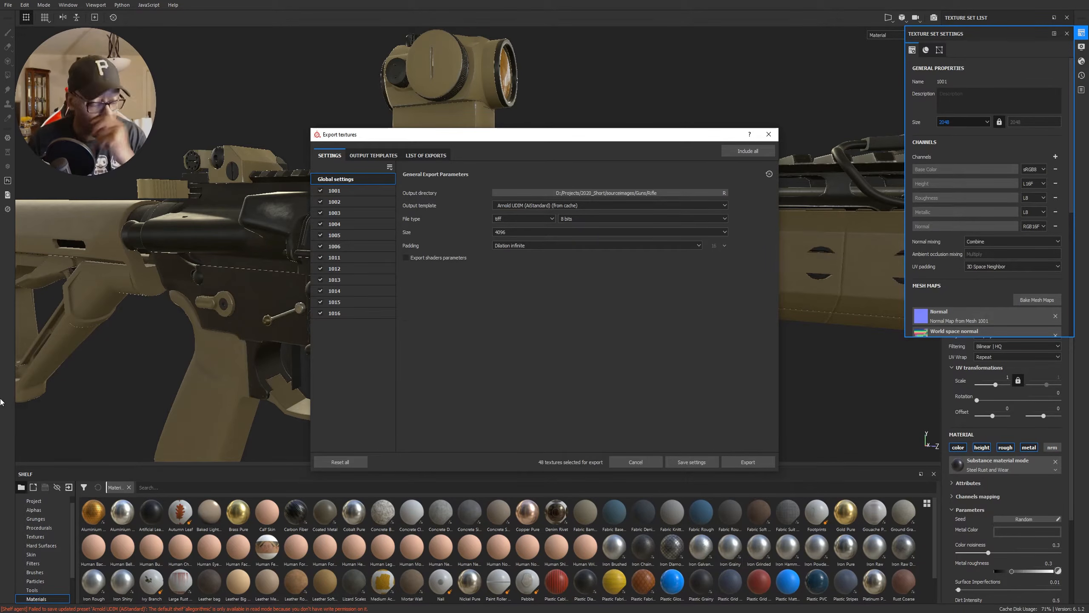
Step: Review the global settings and the full list of planned export files for texture sets 1001 to 1016
{"action": "left_click", "coordinate": [429, 157]}
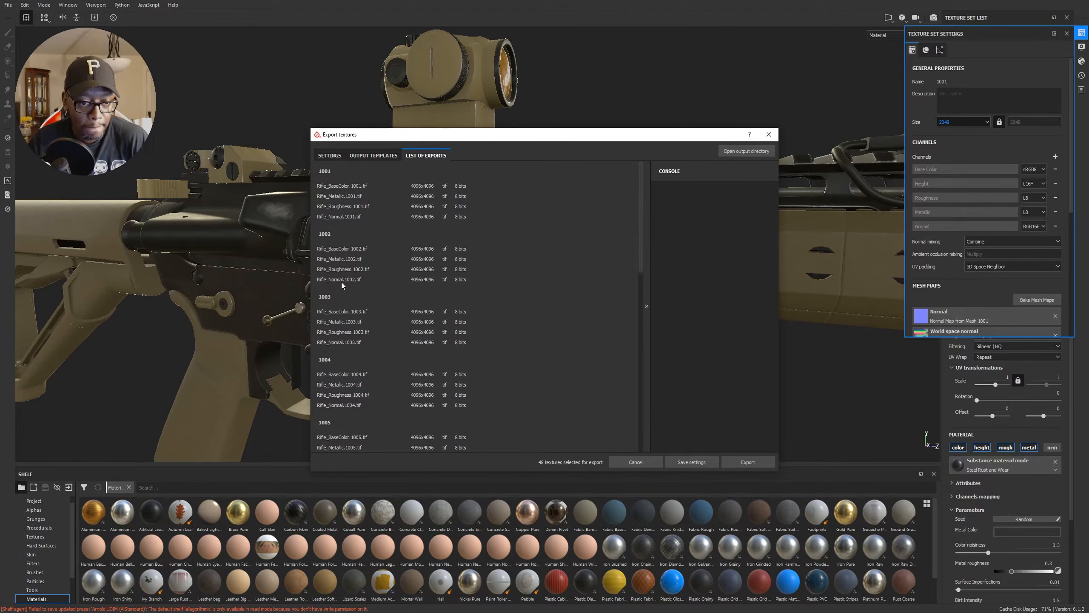
{"action": "left_click", "coordinate": [330, 155]}
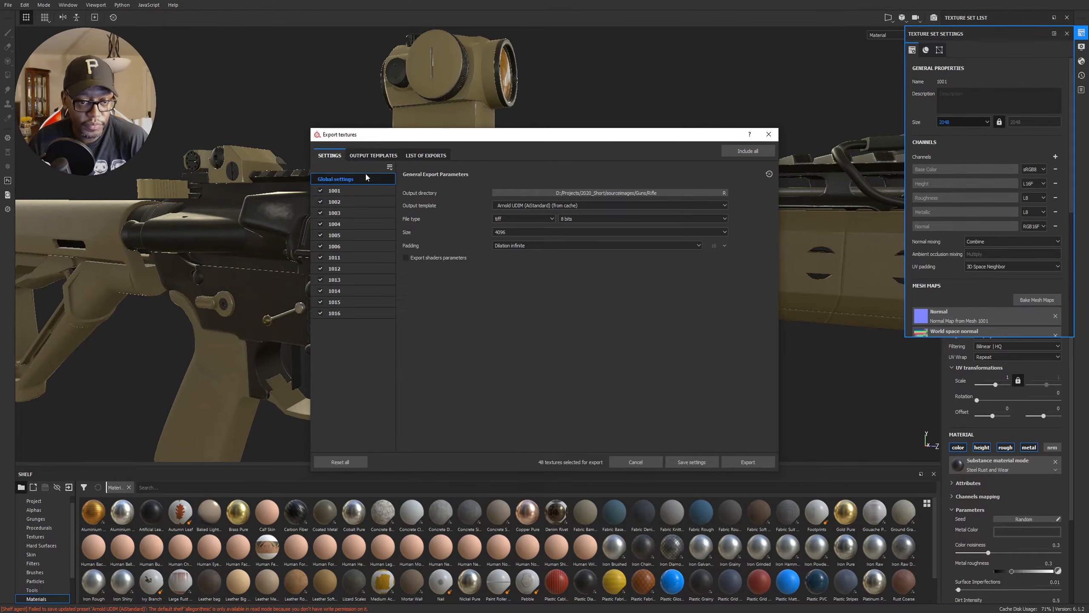
{"action": "left_click", "coordinate": [424, 155]}
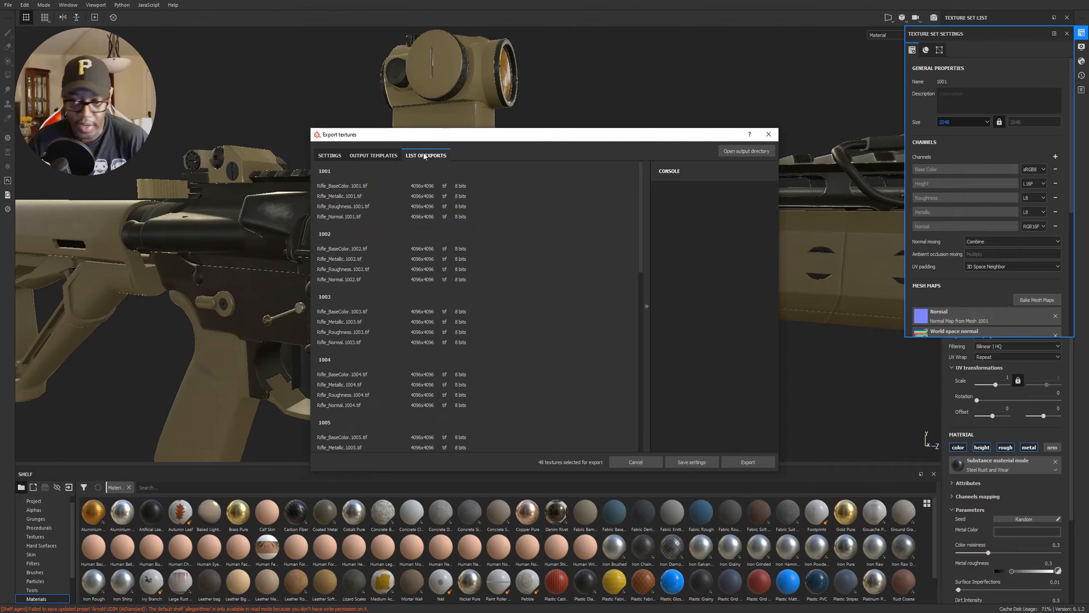
{"action": "scroll", "coordinate": [583, 356], "scroll_direction": "down", "scroll_amount": 15}
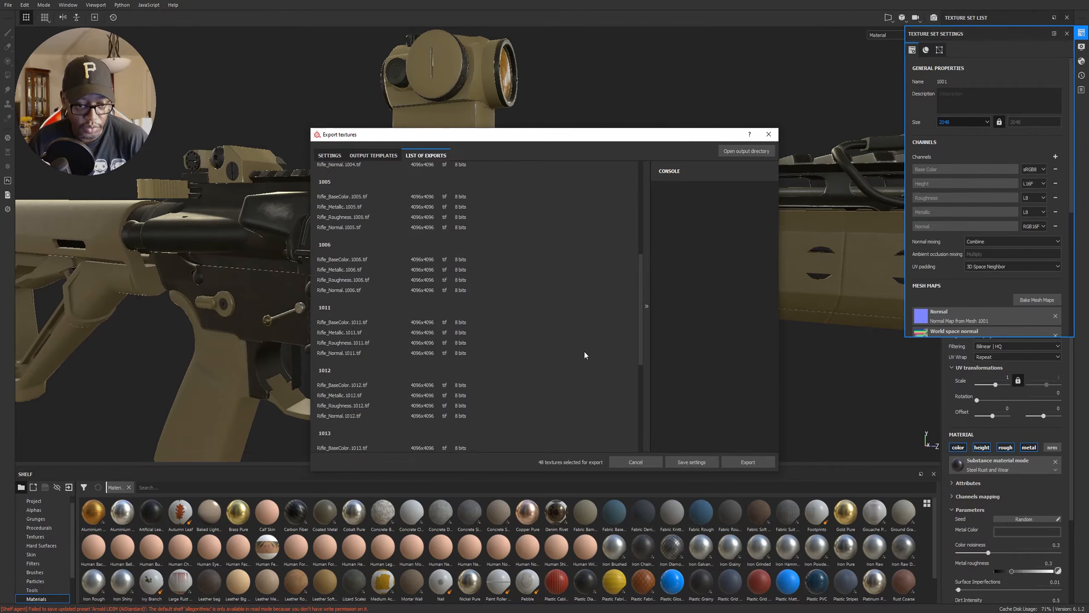
{"action": "scroll", "coordinate": [585, 354], "scroll_direction": "down", "scroll_amount": 2}
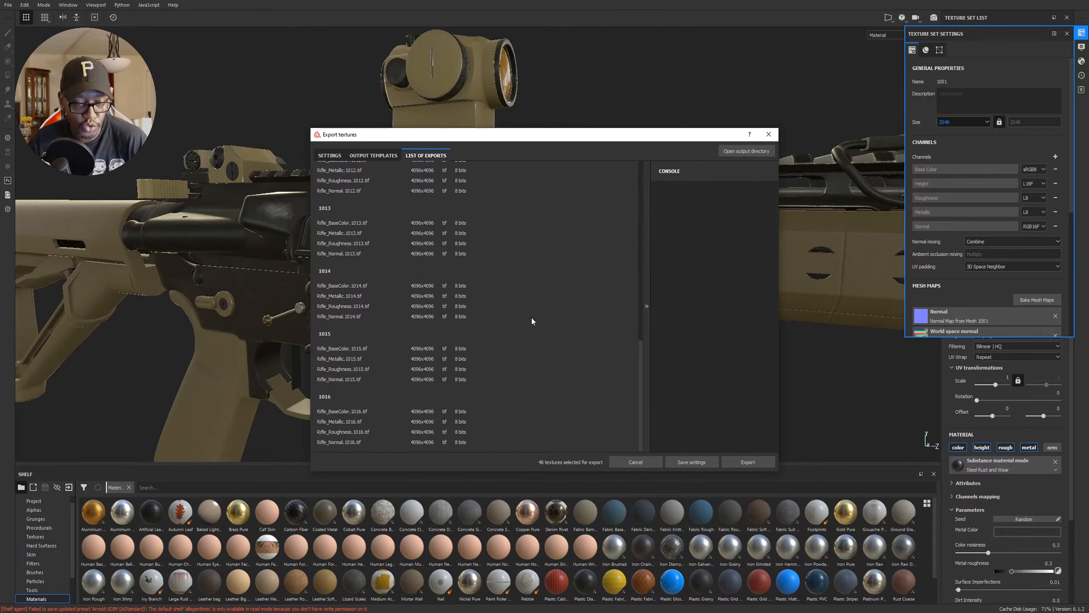
{"action": "scroll", "coordinate": [531, 318], "scroll_direction": "up", "scroll_amount": 15}
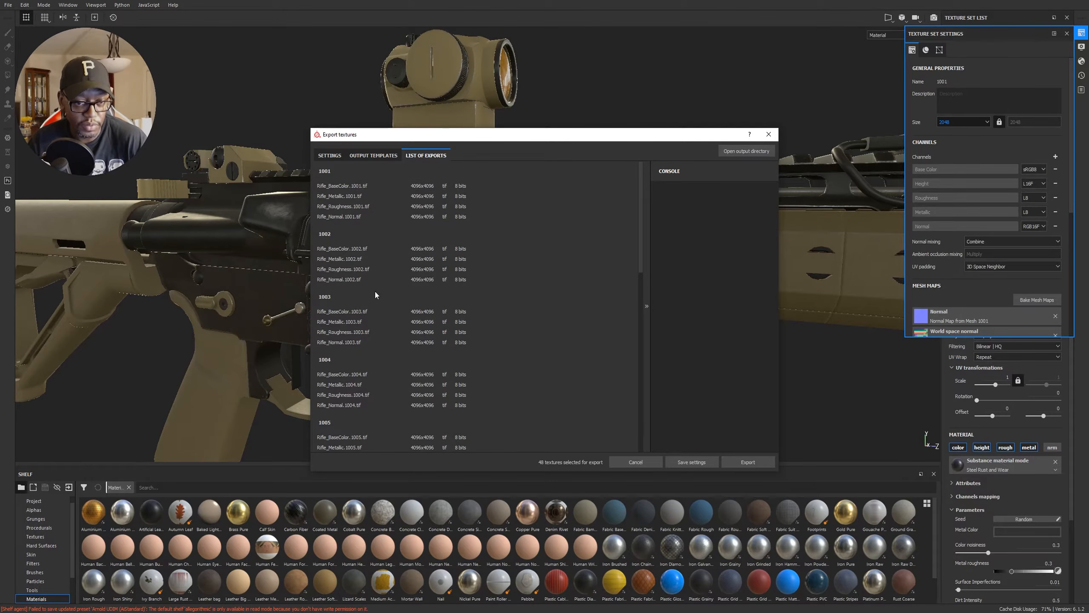
Step: Examine the export parameters of texture set 1004 and the sizes available for overriding its export size, leaving the override off
{"action": "left_click", "coordinate": [333, 155]}
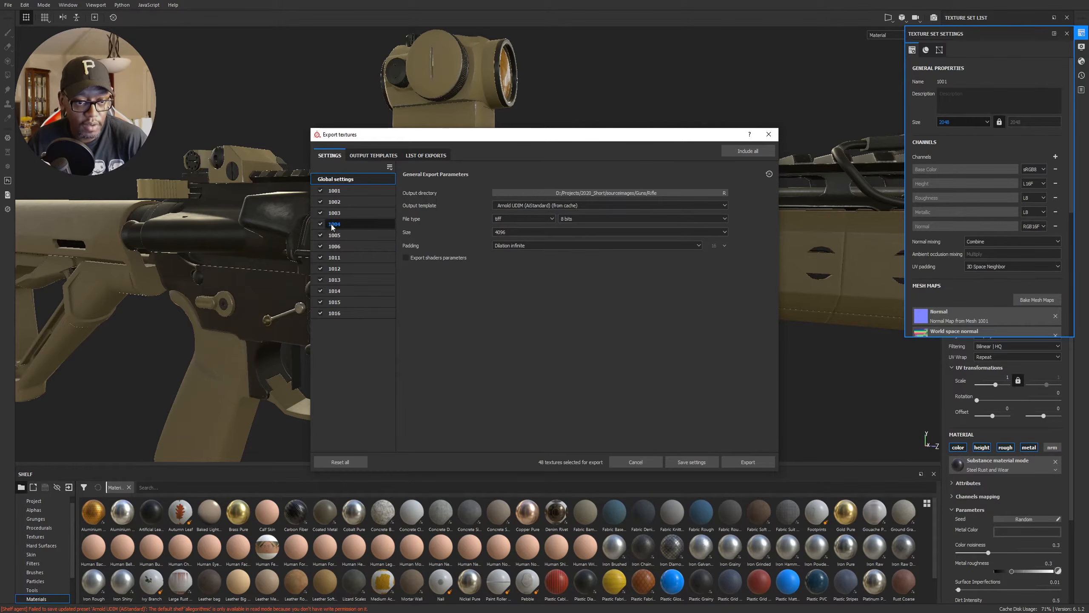
{"action": "left_click", "coordinate": [344, 225]}
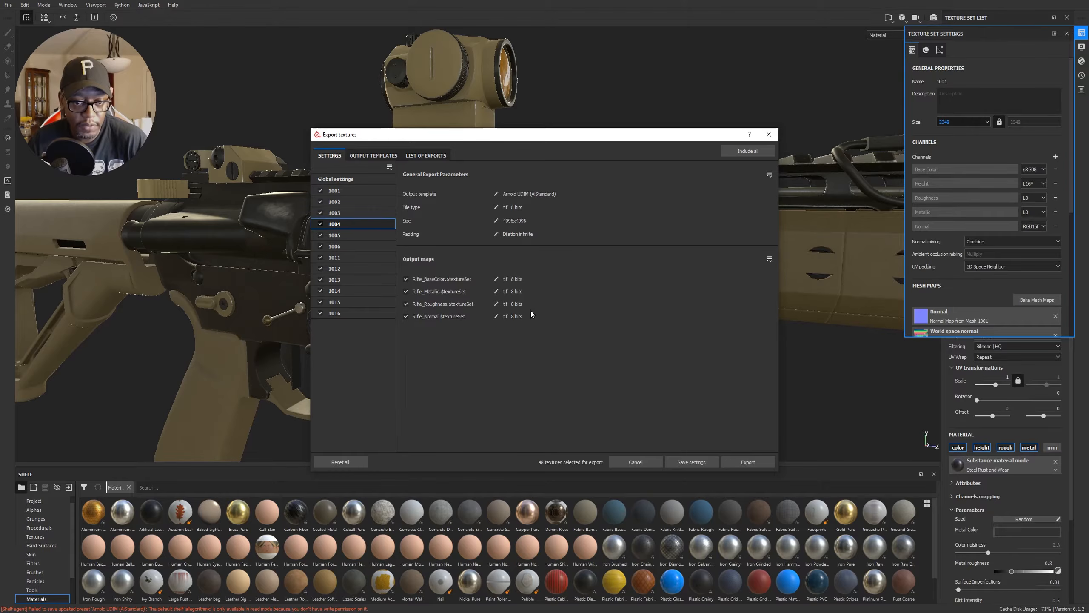
{"action": "left_click", "coordinate": [496, 221]}
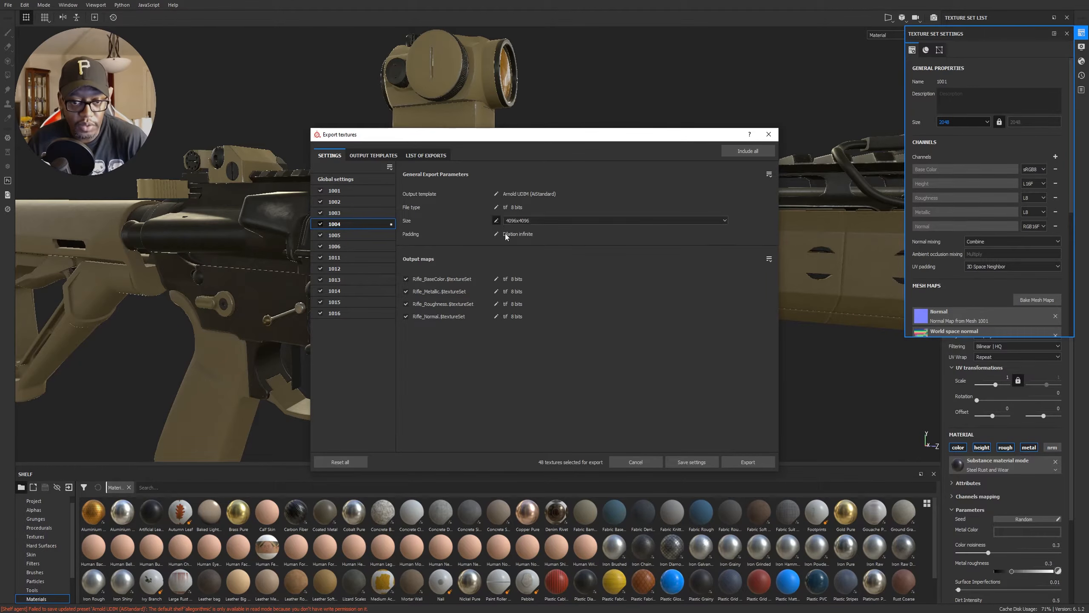
{"action": "left_click", "coordinate": [679, 220]}
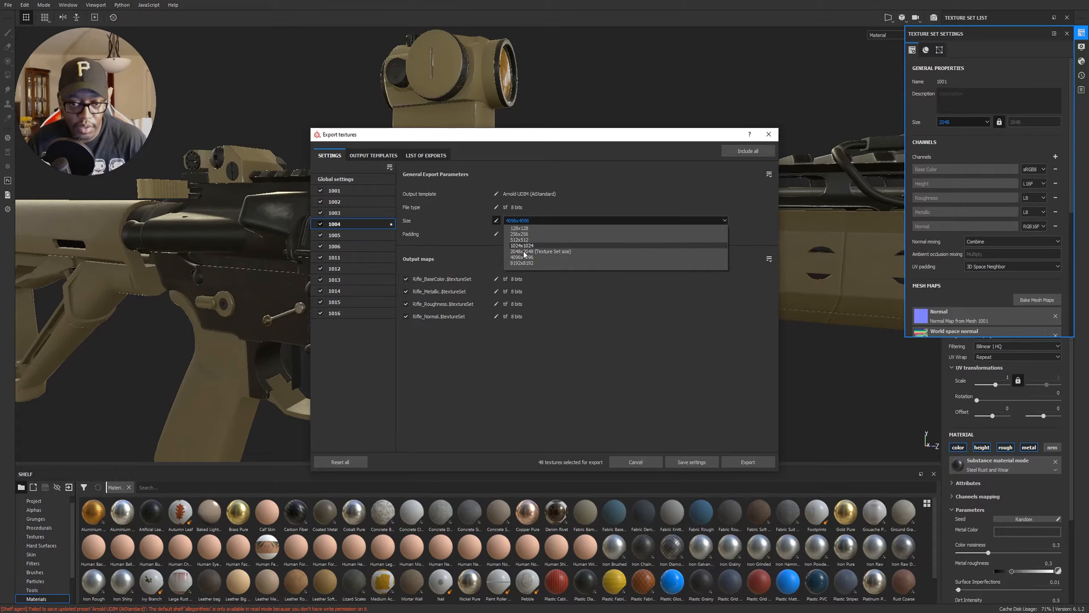
{"action": "left_click", "coordinate": [753, 206]}
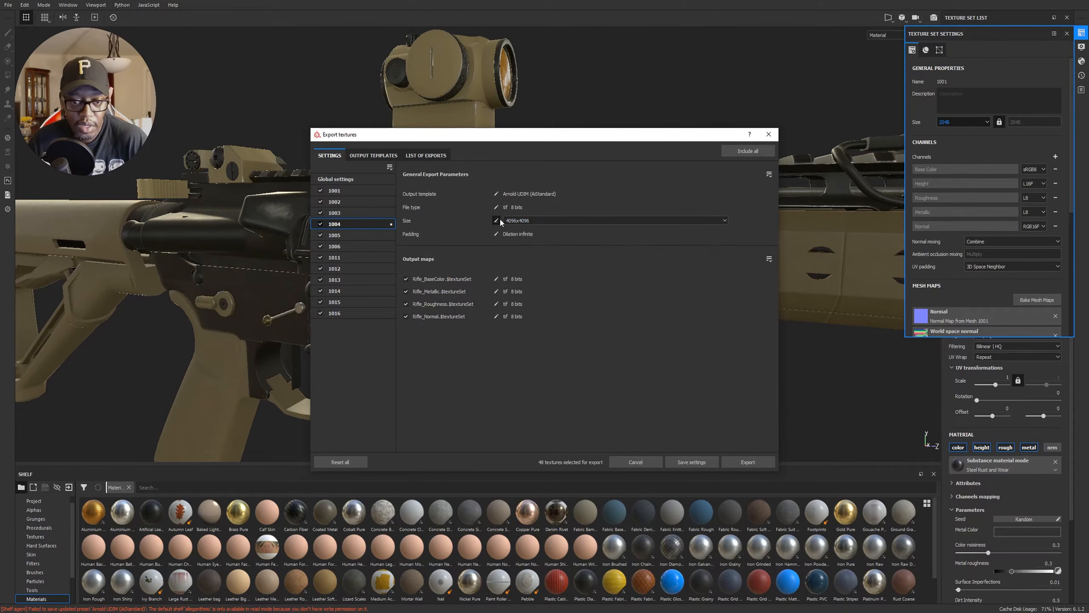
{"action": "left_click", "coordinate": [345, 180]}
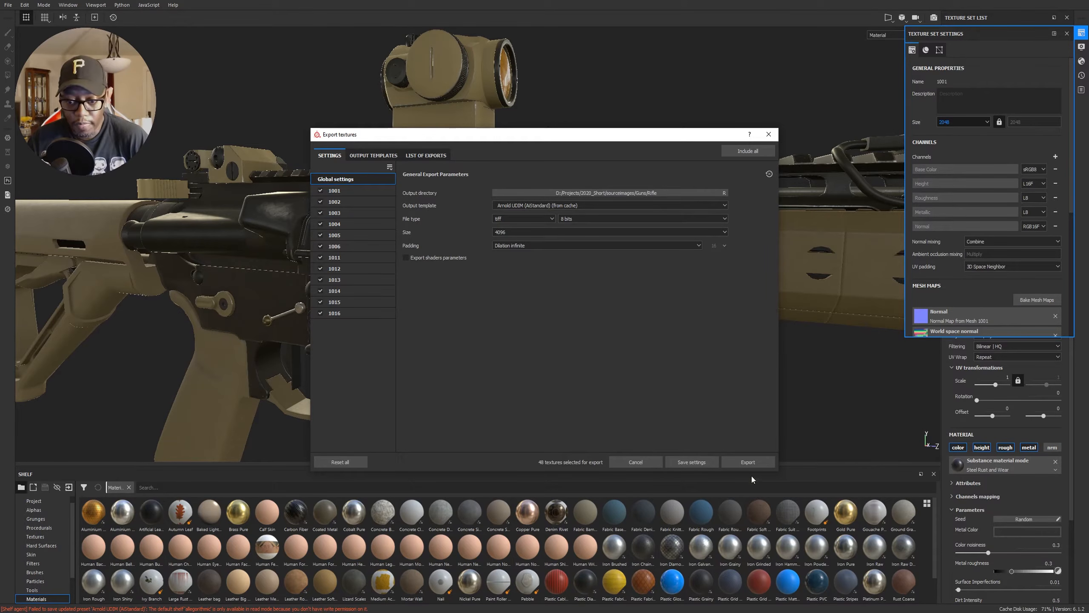
Step: Change Metalness to Metallic in the second output map's name in the Arnold UDIM template, giving $mesh_Metallic.$textureSet
{"action": "left_click", "coordinate": [377, 154]}
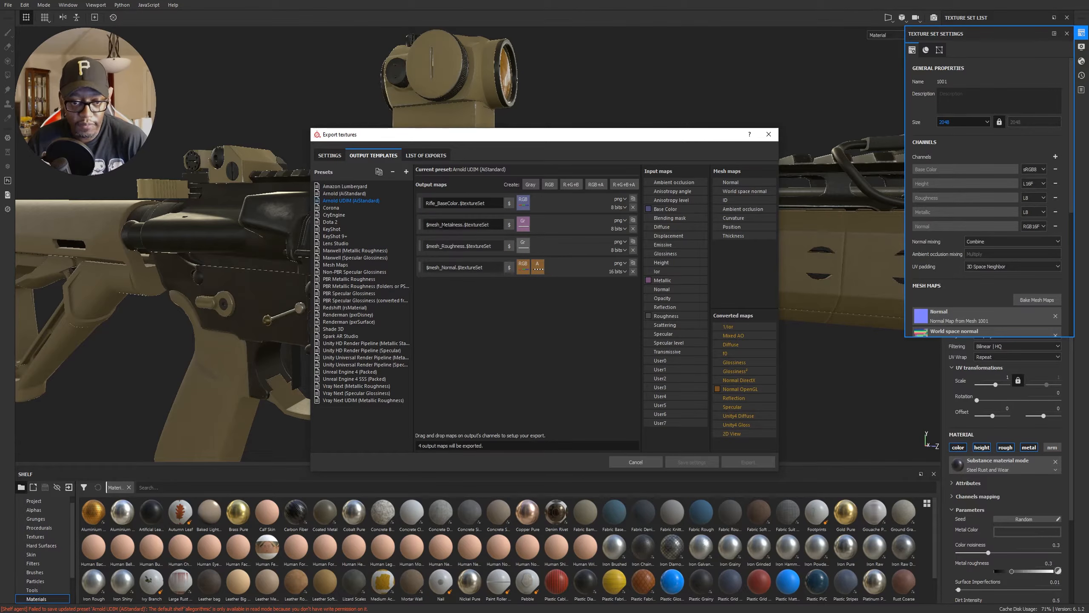
{"action": "left_click", "coordinate": [444, 225]}
{"action": "left_click_drag", "start_coordinate": [444, 224], "coordinate": [461, 224]}
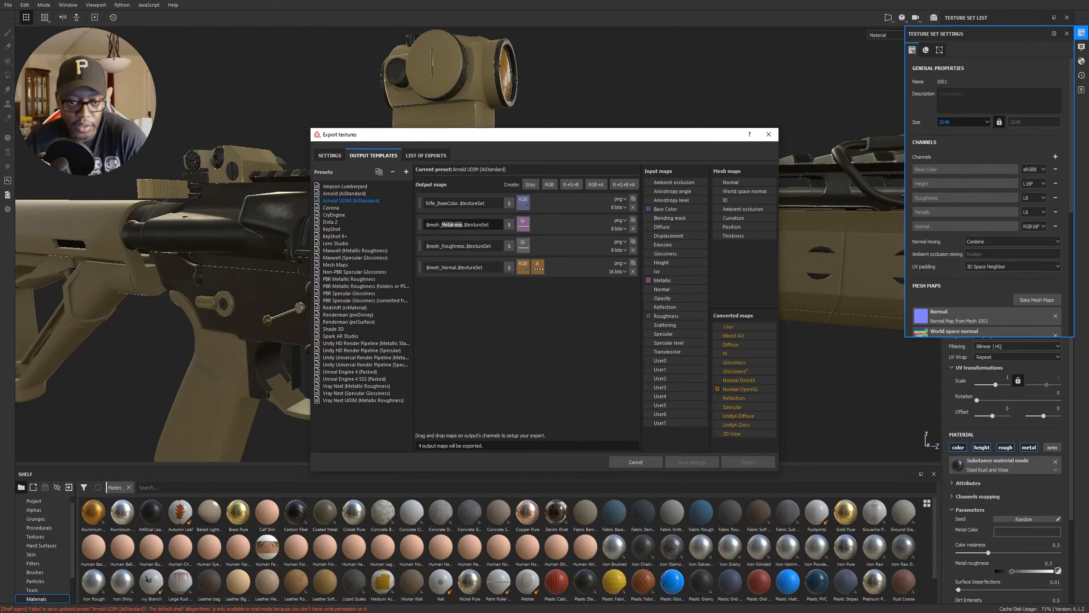
{"action": "left_click", "coordinate": [455, 225]}
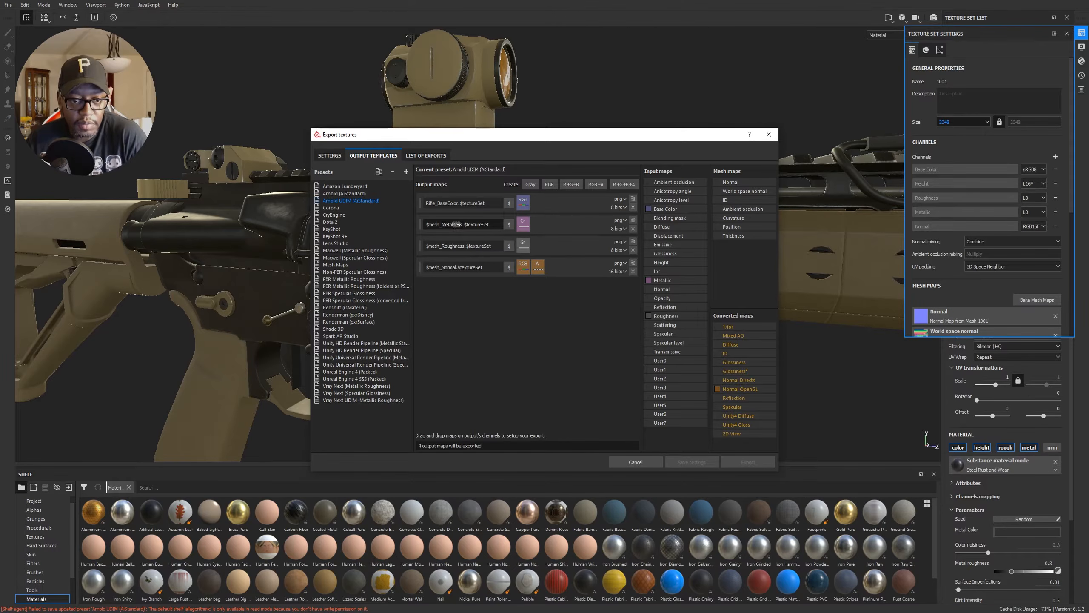
{"action": "key", "text": "BackSpace"}
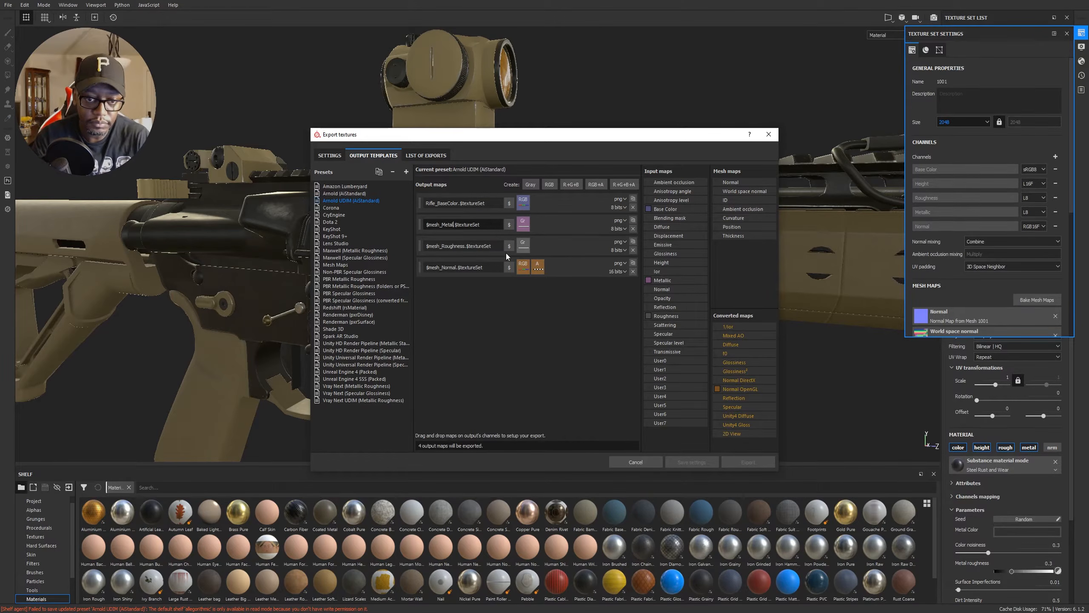
{"action": "type", "text": "lic"}
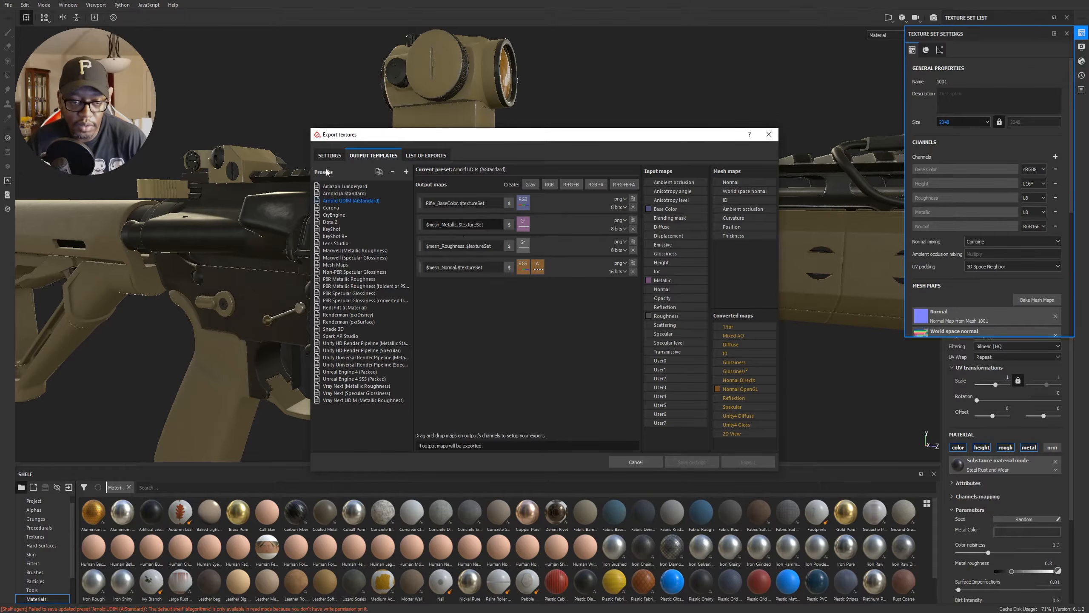
Step: Check the global settings and the list of exports, then export the selected rifle textures
{"action": "left_click", "coordinate": [330, 155]}
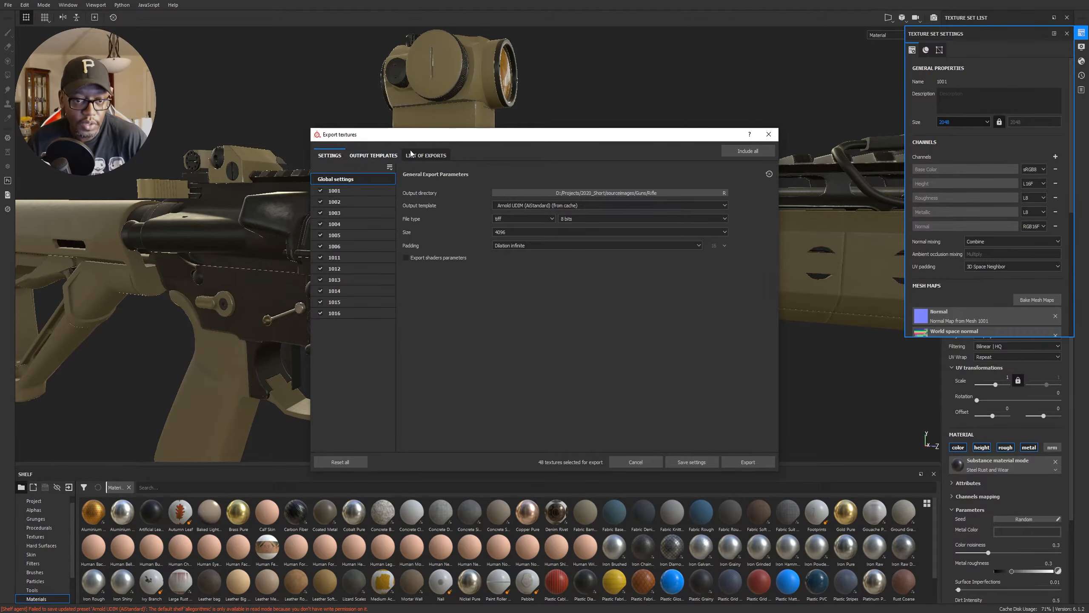
{"action": "left_click", "coordinate": [429, 155]}
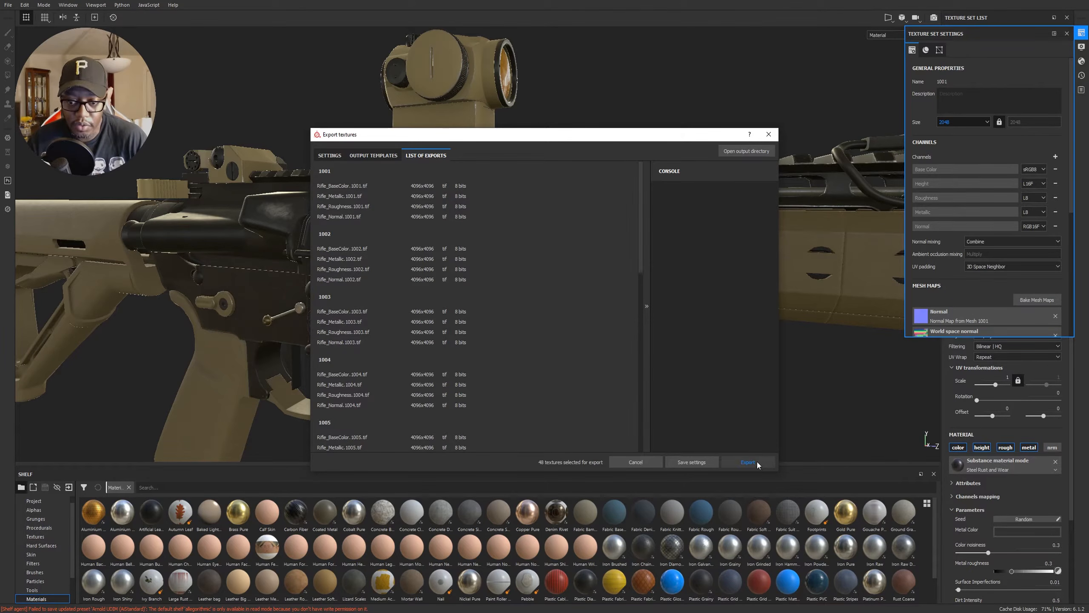
{"action": "mouse_move", "coordinate": [219, 612]}
{"action": "left_click", "coordinate": [170, 598]}
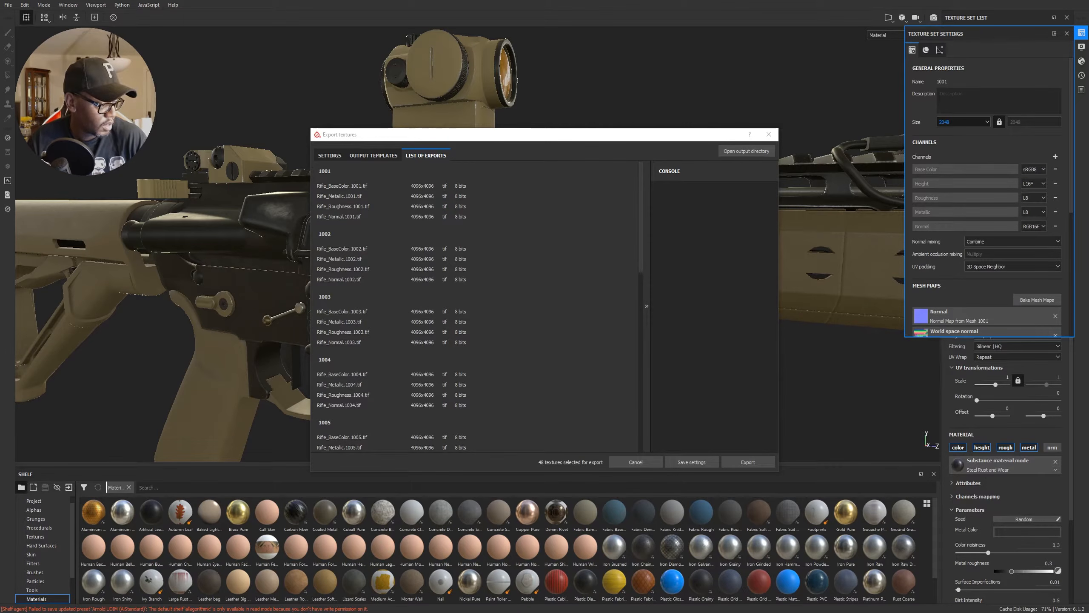
{"action": "left_click", "coordinate": [749, 463]}
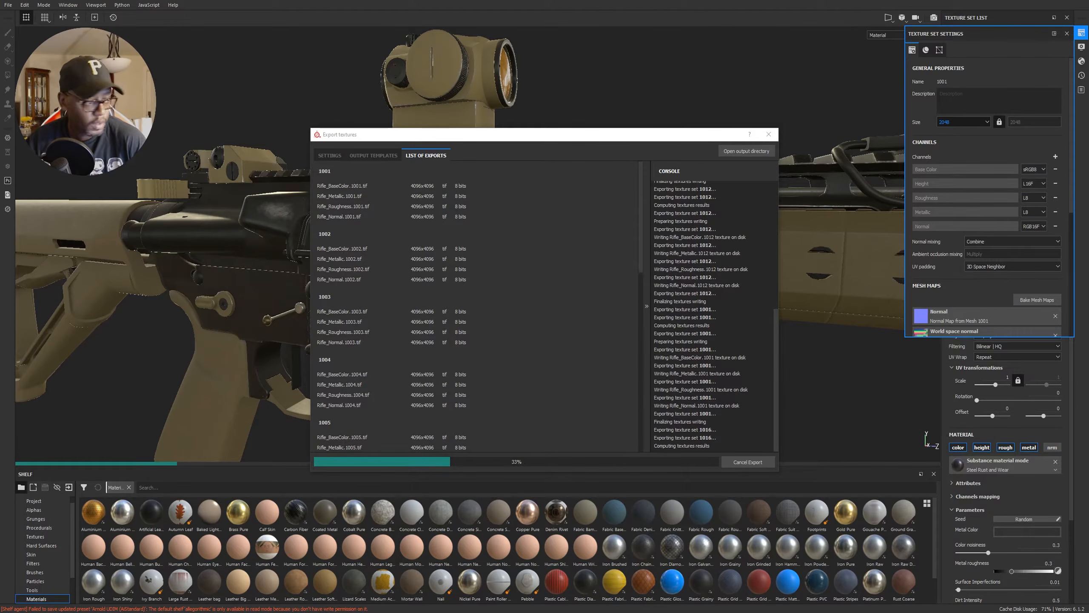
Step: Inspect the TIF files being written to the Rifle folder in File Explorer, then move its window out of the way
{"action": "left_click_drag", "start_coordinate": [0, 214], "coordinate": [467, 137]}
{"action": "scroll", "coordinate": [513, 306], "scroll_direction": "down", "scroll_amount": 1}
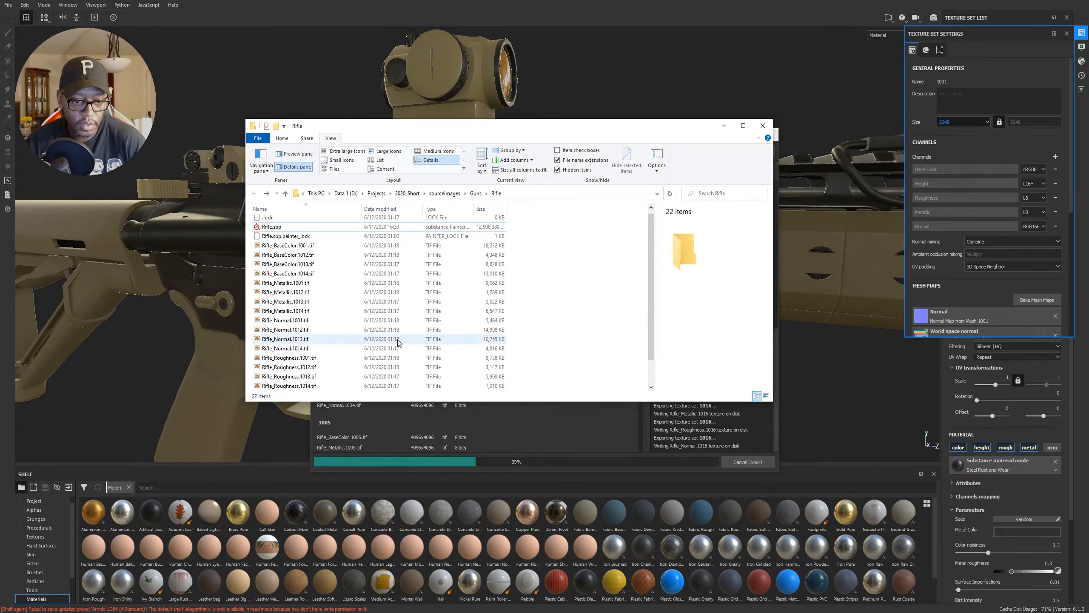
{"action": "scroll", "coordinate": [336, 348], "scroll_direction": "down", "scroll_amount": 2}
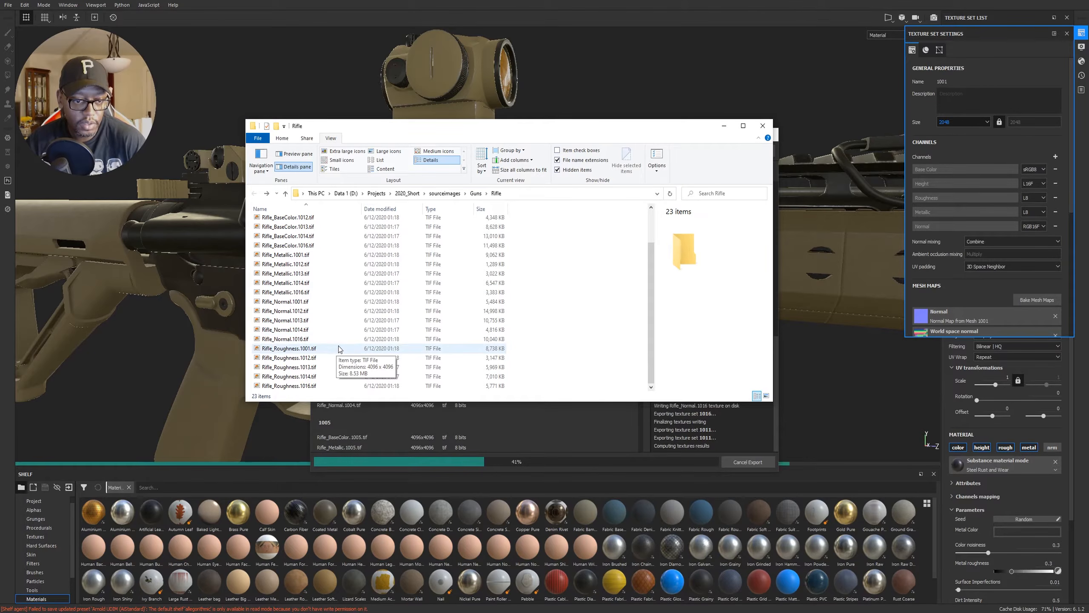
{"action": "scroll", "coordinate": [338, 346], "scroll_direction": "up", "scroll_amount": 2}
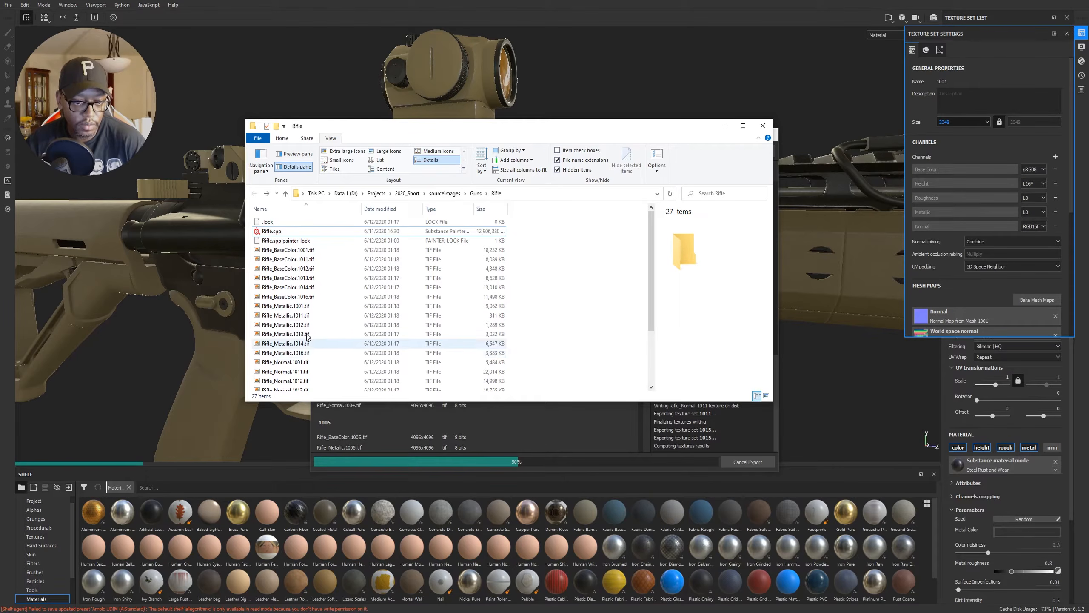
{"action": "left_click_drag", "start_coordinate": [510, 124], "coordinate": [1, 163]}
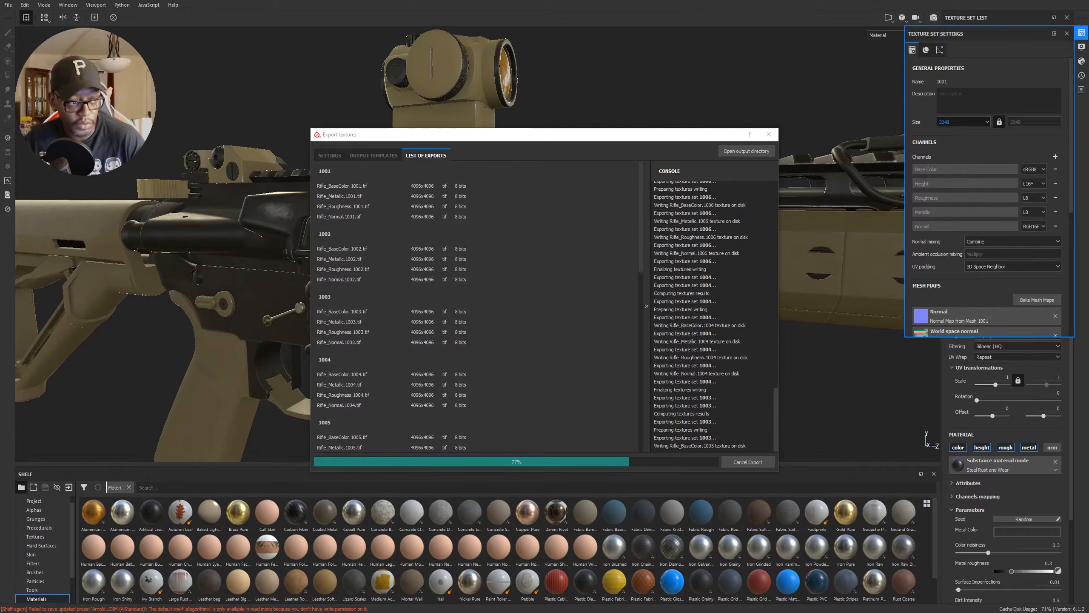
{"action": "left_click_drag", "start_coordinate": [0, 200], "coordinate": [151, 180]}
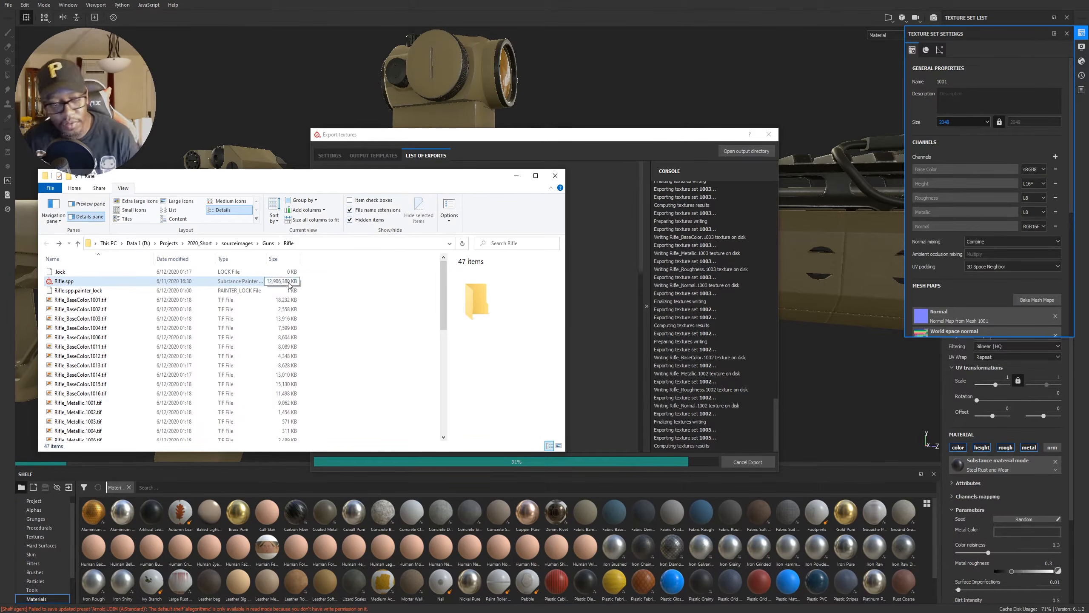
{"action": "left_click_drag", "start_coordinate": [415, 173], "coordinate": [0, 193]}
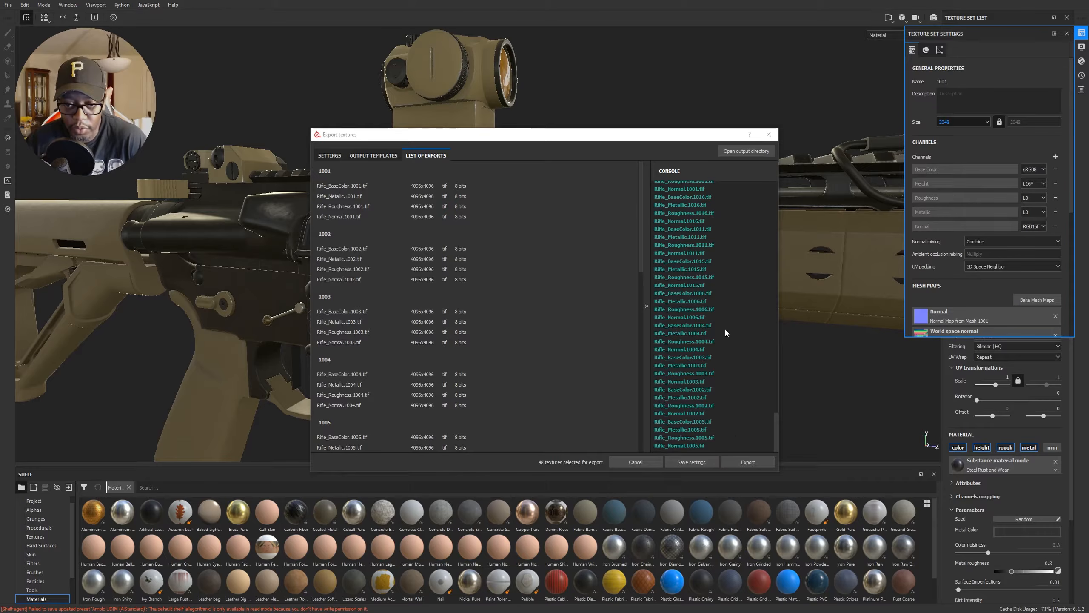
Step: Review the exported files in the export console and close the Export textures dialog
{"action": "scroll", "coordinate": [728, 309], "scroll_direction": "up", "scroll_amount": 10}
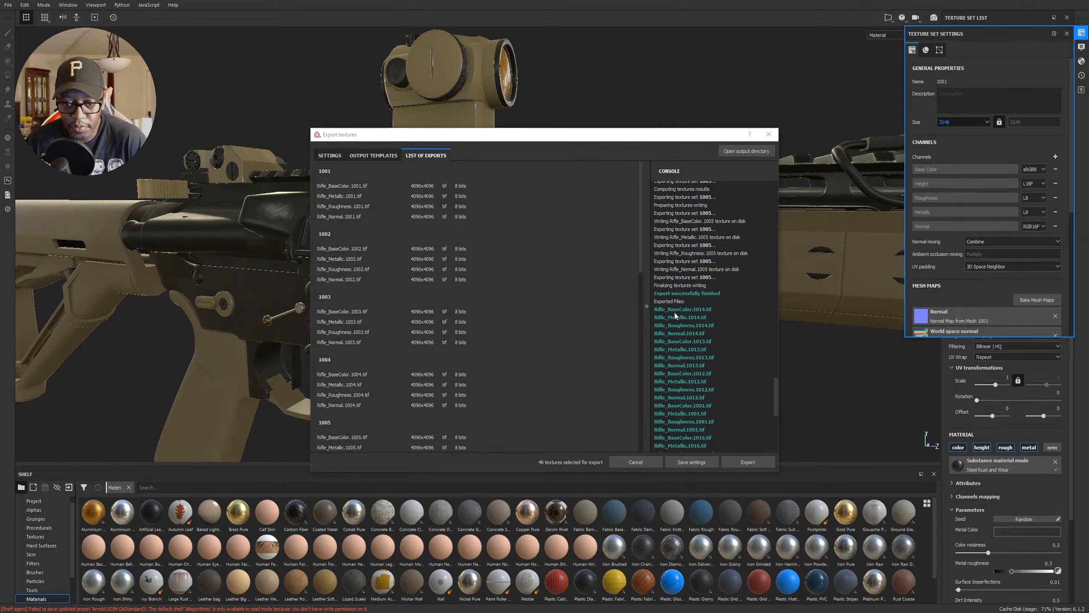
{"action": "scroll", "coordinate": [738, 381], "scroll_direction": "down", "scroll_amount": 10}
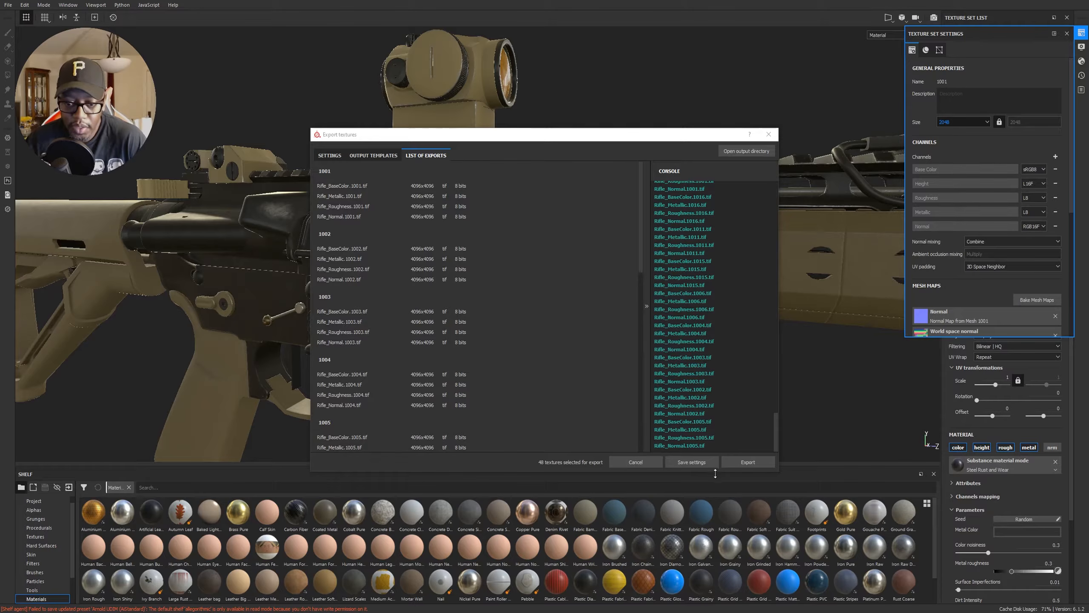
{"action": "left_click", "coordinate": [768, 135]}
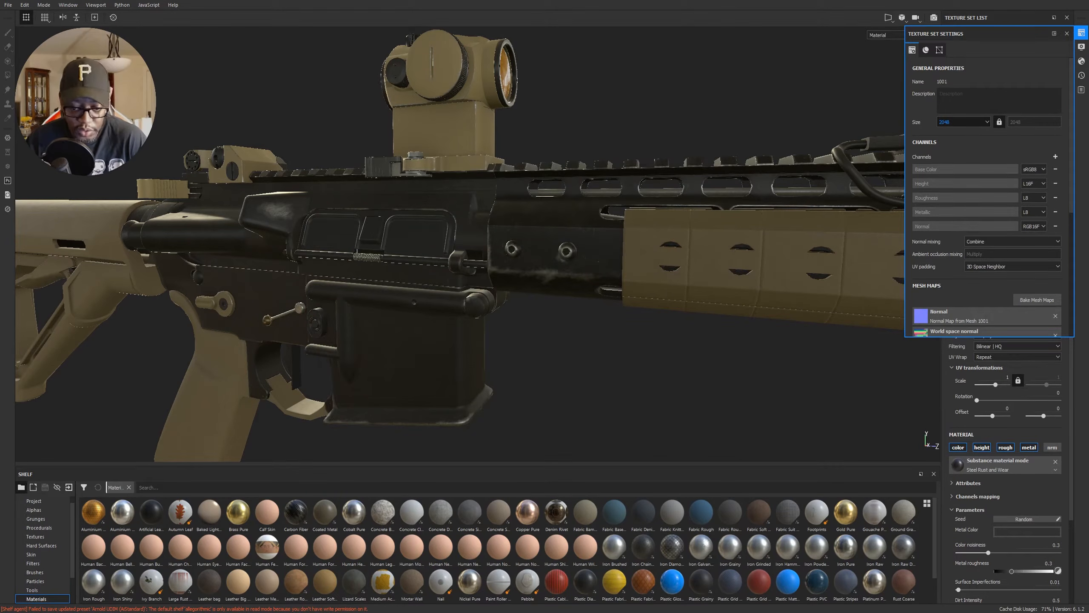
Step: Switch to Maya and check in the Plug-in Manager whether the Substance plug-ins are loaded
{"action": "mouse_move", "coordinate": [491, 611]}
{"action": "left_click", "coordinate": [534, 586]}
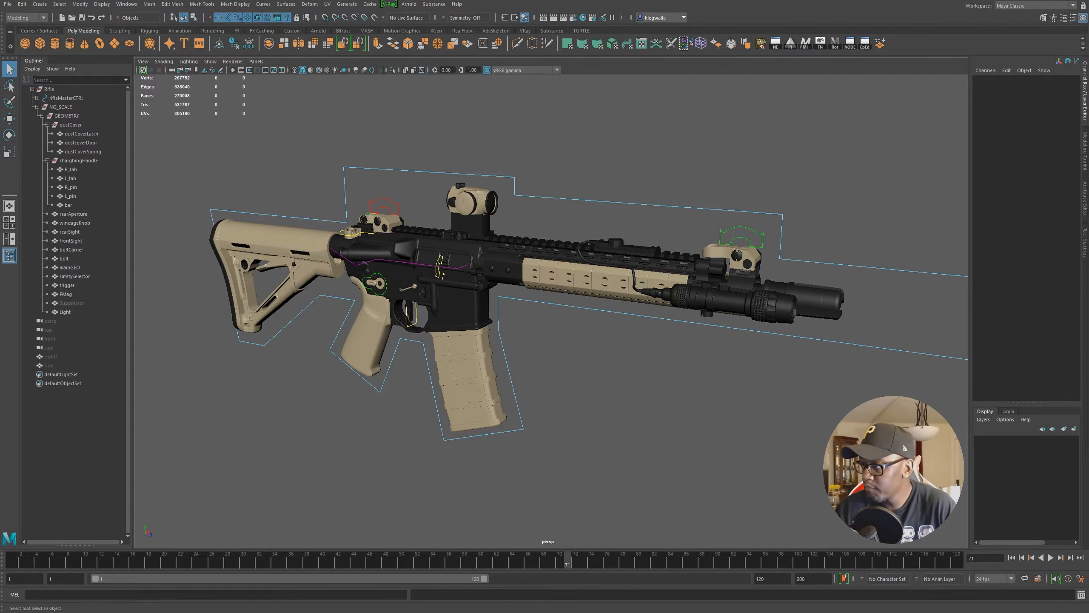
{"action": "left_click", "coordinate": [436, 5]}
{"action": "key", "text": "Escape"}
{"action": "left_click", "coordinate": [127, 4]}
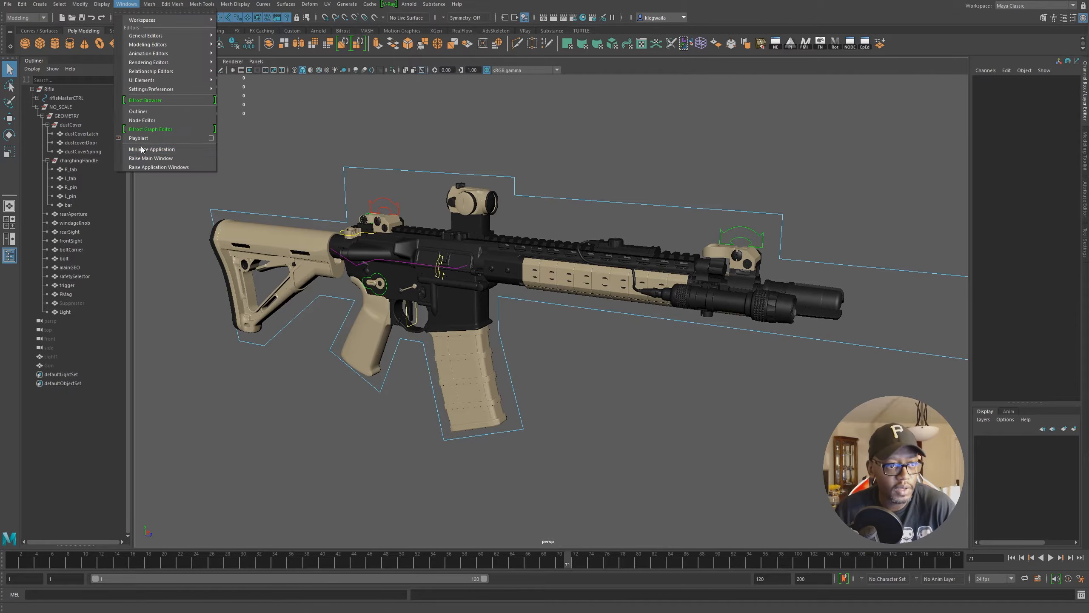
{"action": "mouse_move", "coordinate": [190, 92]}
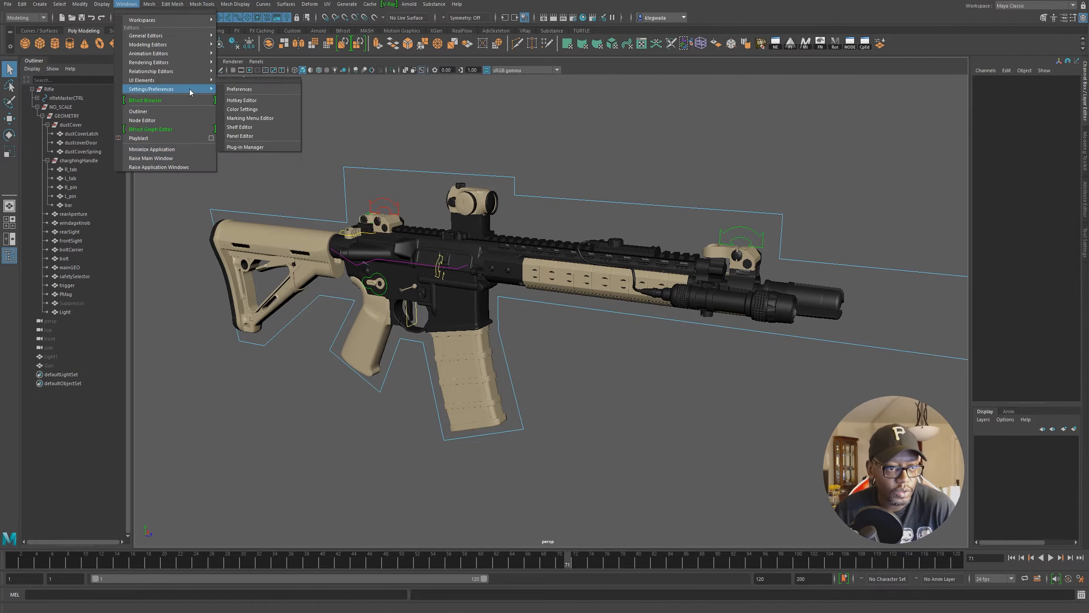
{"action": "left_click", "coordinate": [246, 148]}
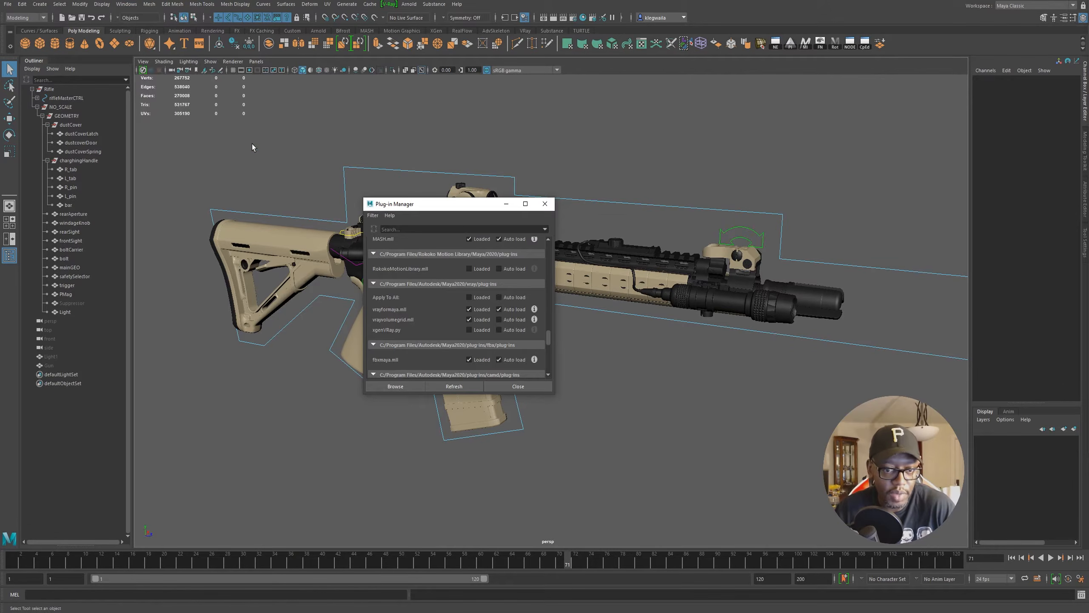
{"action": "left_click_drag", "start_coordinate": [548, 337], "coordinate": [549, 355]}
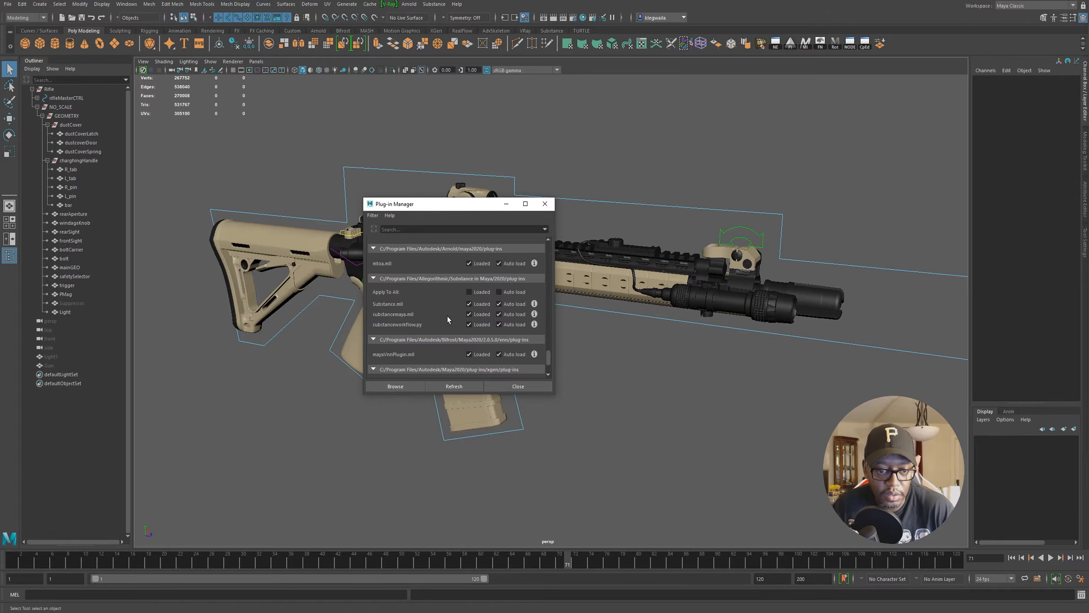
{"action": "left_click", "coordinate": [544, 204]}
Step: Use Substance's Apply Workflow to Maps with the Arnold workflow on the rifle's 1001 BaseColor, Metallic, Normal and Roughness TIF files
{"action": "left_click", "coordinate": [443, 7]}
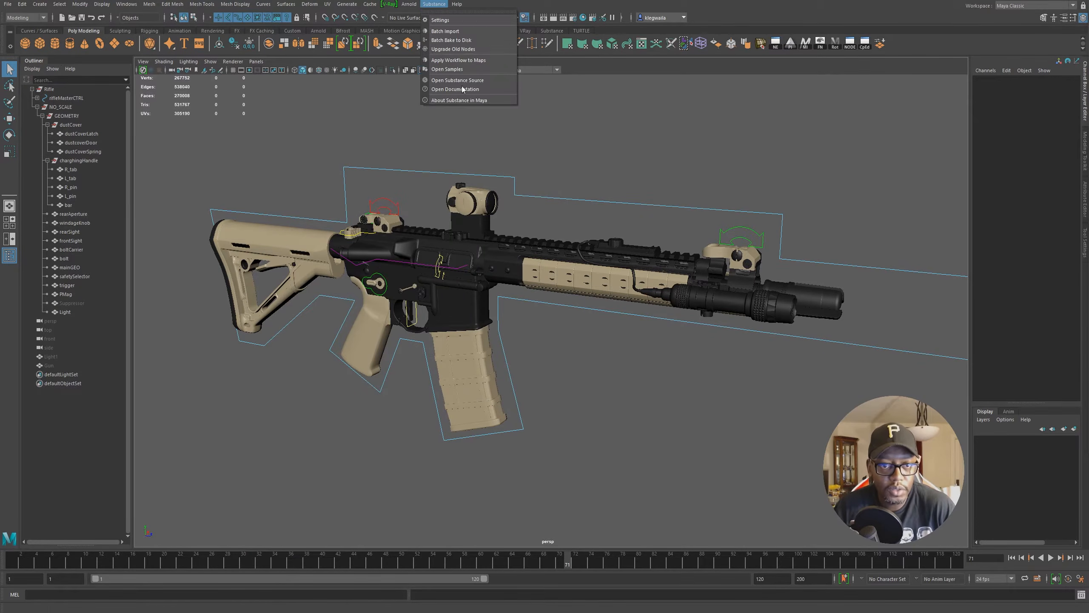
{"action": "left_click", "coordinate": [453, 60]}
{"action": "left_click_drag", "start_coordinate": [454, 204], "coordinate": [626, 139]}
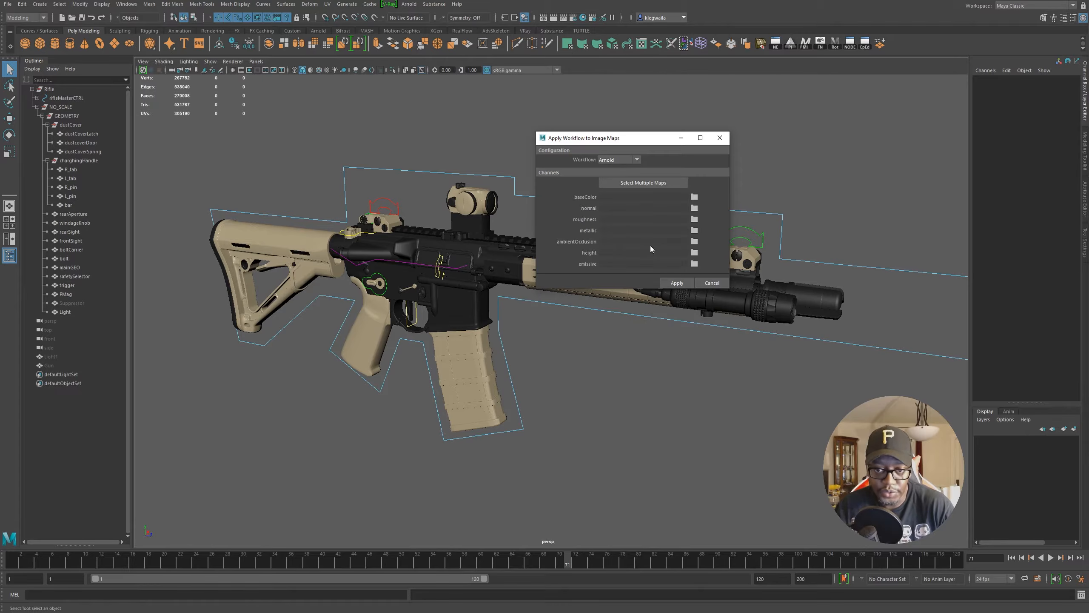
{"action": "left_click", "coordinate": [645, 183]}
{"action": "left_click", "coordinate": [363, 71]}
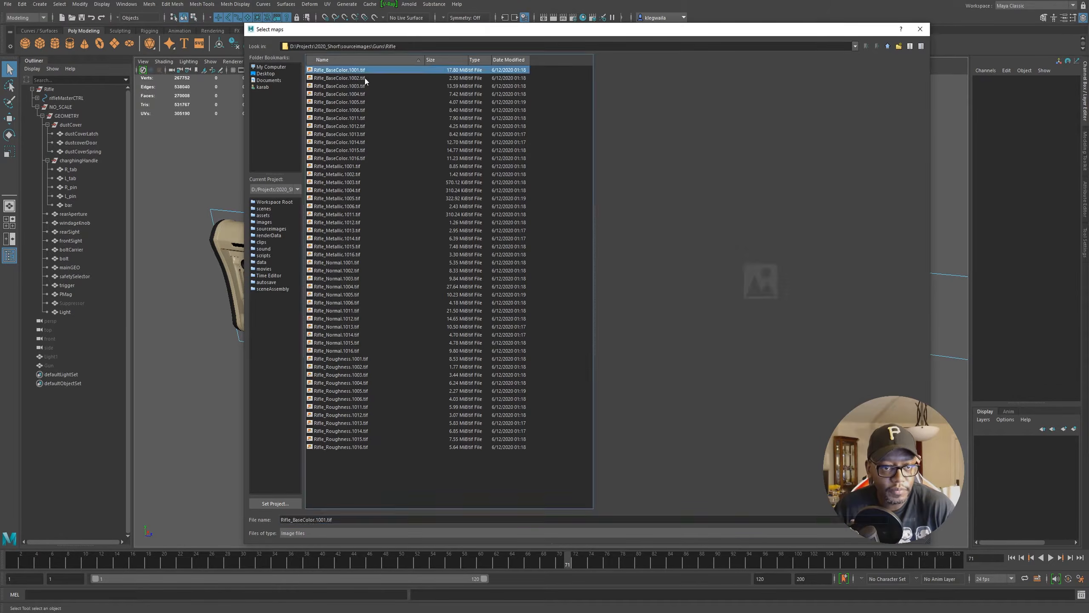
{"action": "left_click", "coordinate": [357, 167], "text": "ctrl"}
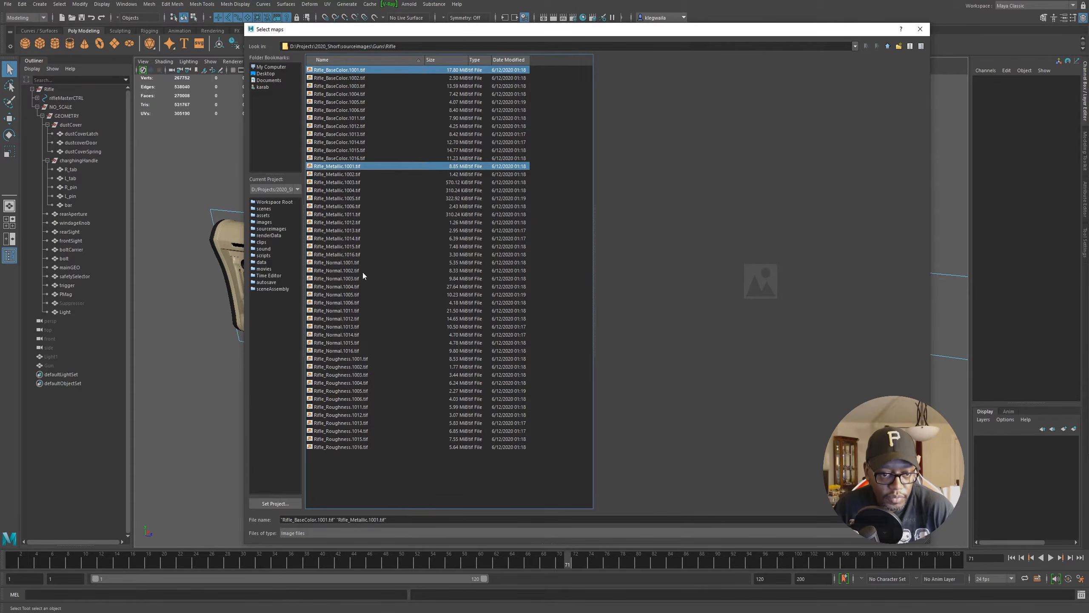
{"action": "left_click", "coordinate": [353, 263], "text": "ctrl"}
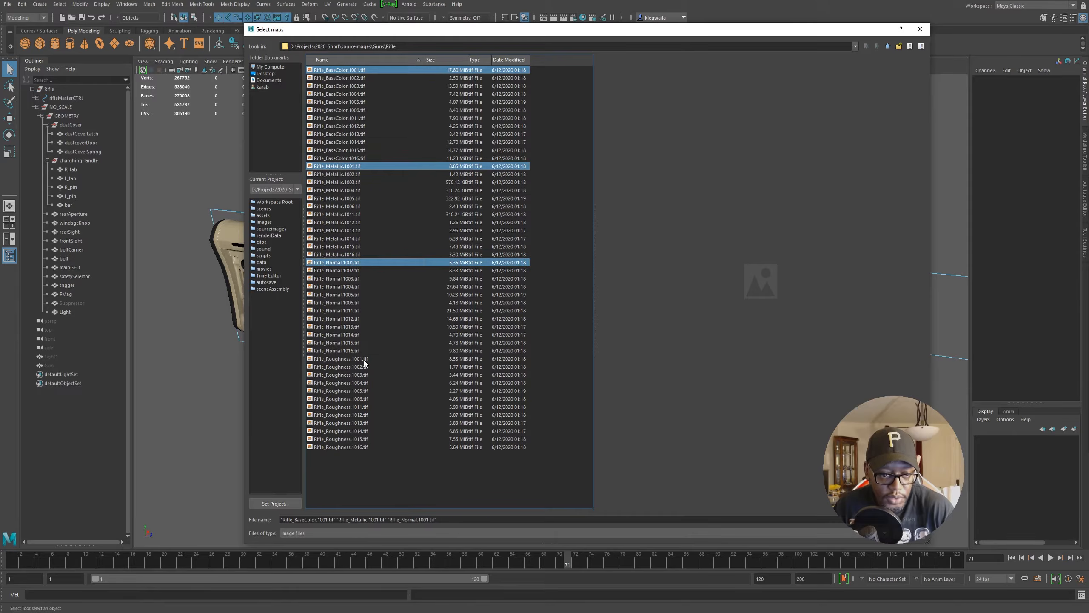
{"action": "left_click", "coordinate": [364, 359], "text": "ctrl"}
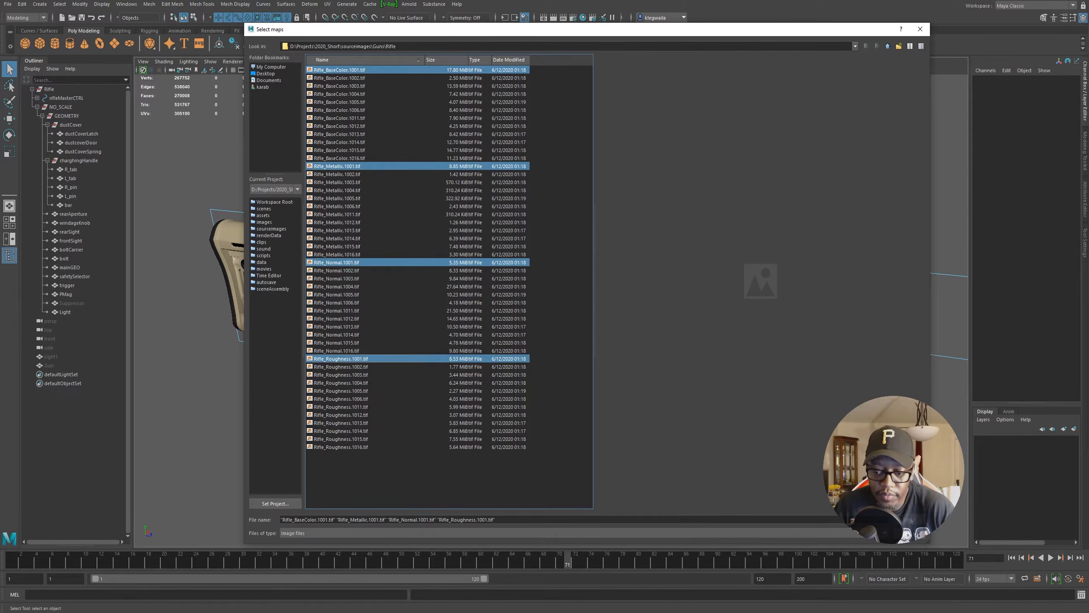
{"action": "key", "text": "Return"}
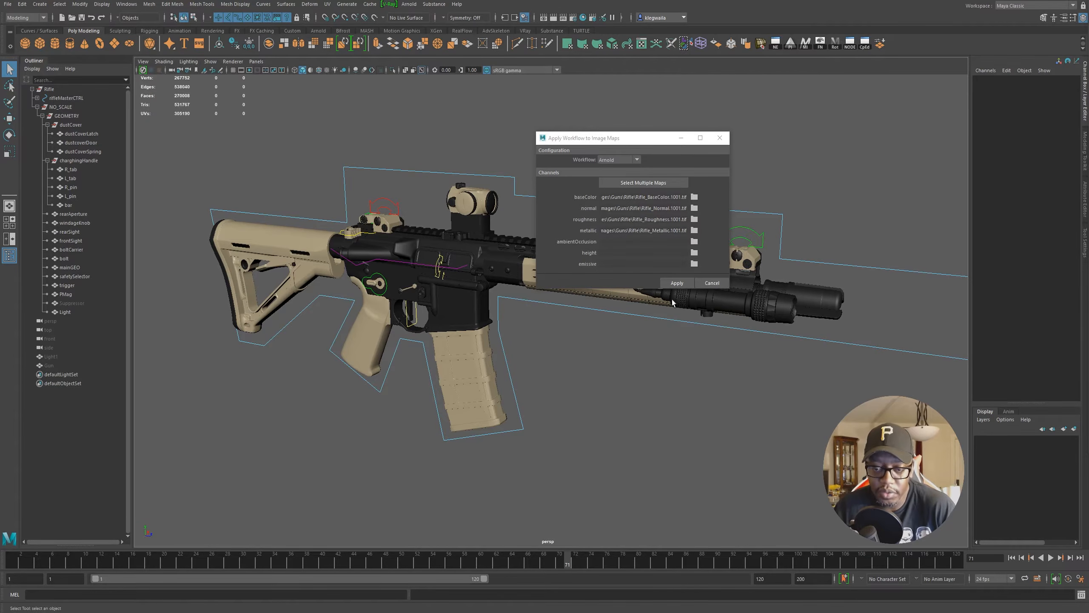
{"action": "left_click", "coordinate": [676, 283]}
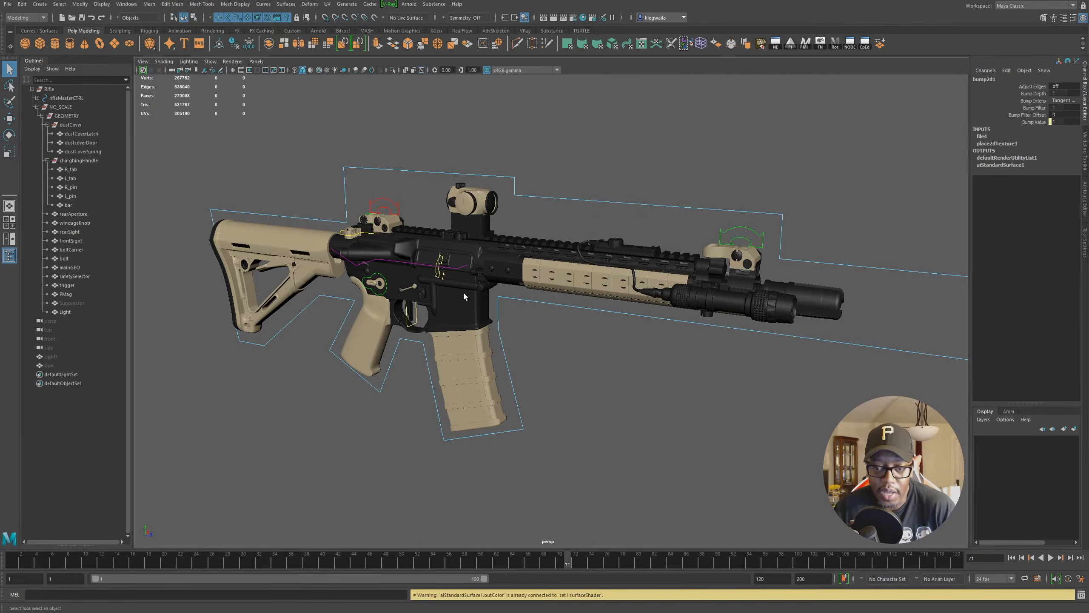
Step: Bring up the Hypershade, examine the aiStandardSurface1 shader network and shift the place2dTexture1 node slightly away from the file nodes
{"action": "key", "text": "alt+Tab"}
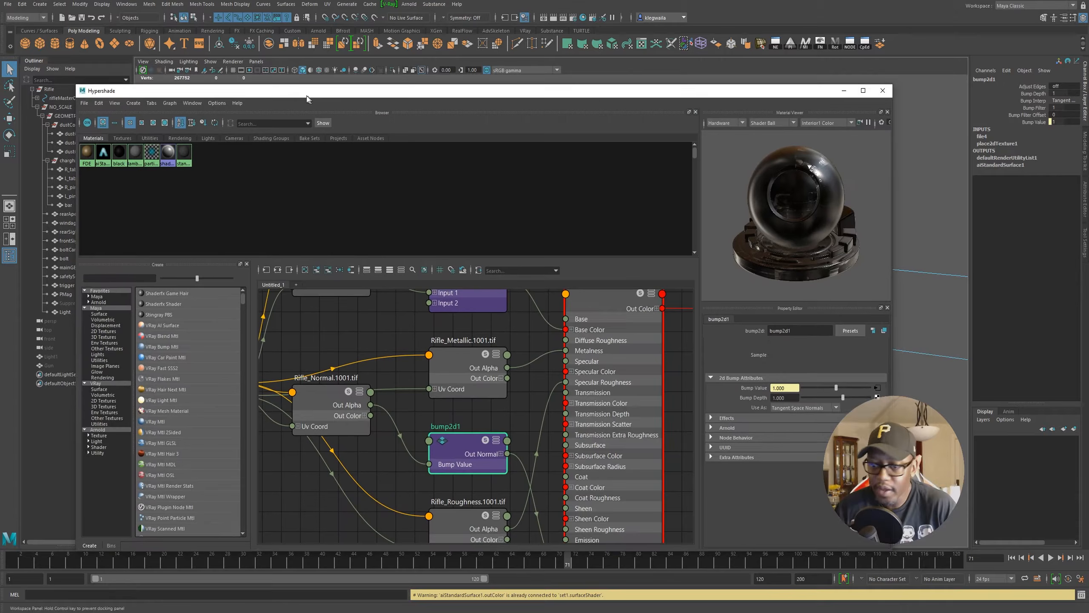
{"action": "left_click_drag", "start_coordinate": [531, 92], "coordinate": [559, 33]}
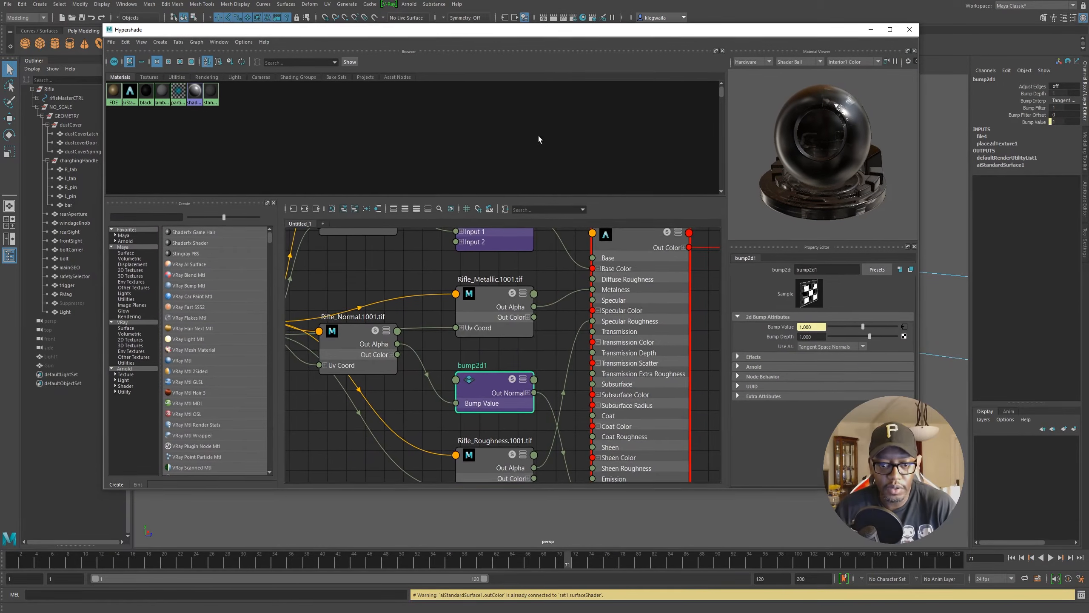
{"action": "scroll", "coordinate": [533, 318], "scroll_direction": "down", "scroll_amount": 5}
{"action": "scroll", "coordinate": [534, 318], "scroll_direction": "up", "scroll_amount": 5}
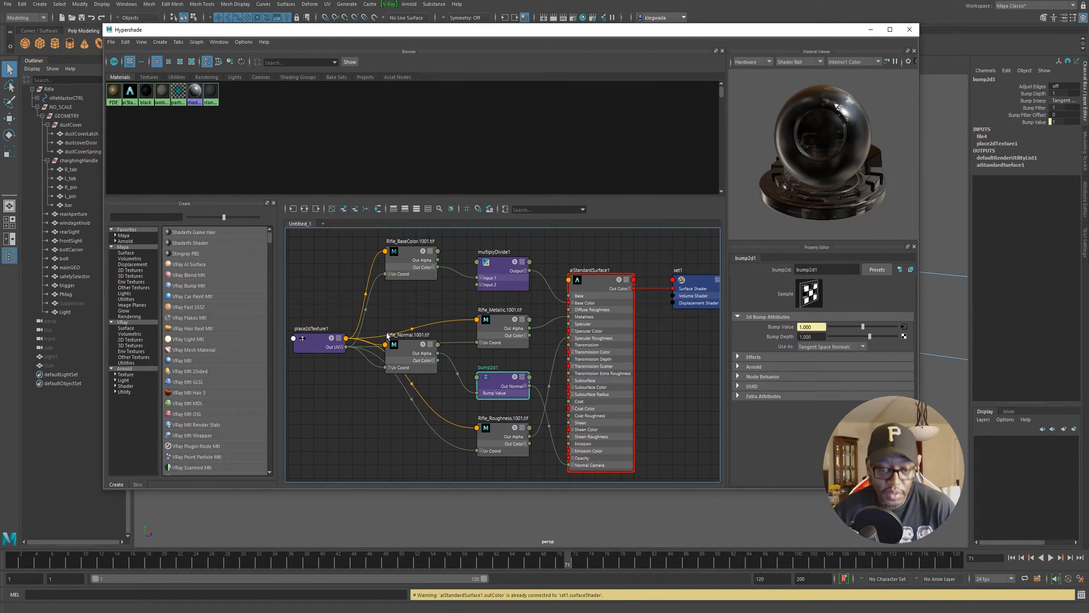
{"action": "left_click_drag", "start_coordinate": [322, 345], "coordinate": [314, 340]}
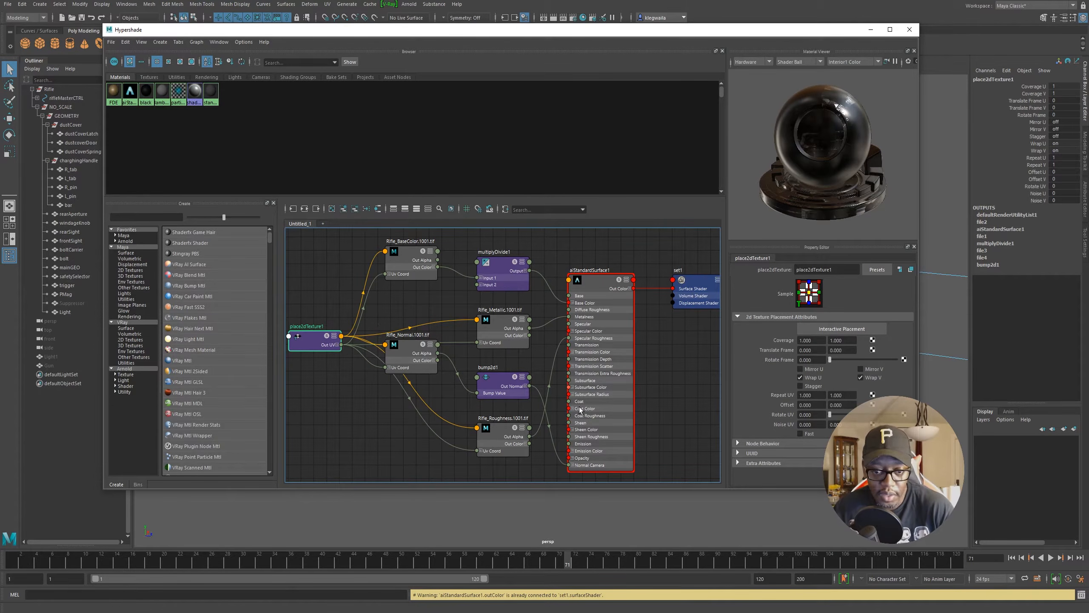
Step: Add an aiNormalMap node to the shader graph and place it just below the Rifle_Roughness file node
{"action": "mouse_move", "coordinate": [442, 377]}
{"action": "middle_mouse_down", "text": "alt"}
{"action": "mouse_move", "coordinate": [461, 367]}
{"action": "mouse_move", "coordinate": [447, 362]}
{"action": "middle_mouse_up", "text": "alt"}
{"action": "middle_click_drag", "start_coordinate": [514, 371], "coordinate": [504, 333], "text": "alt"}
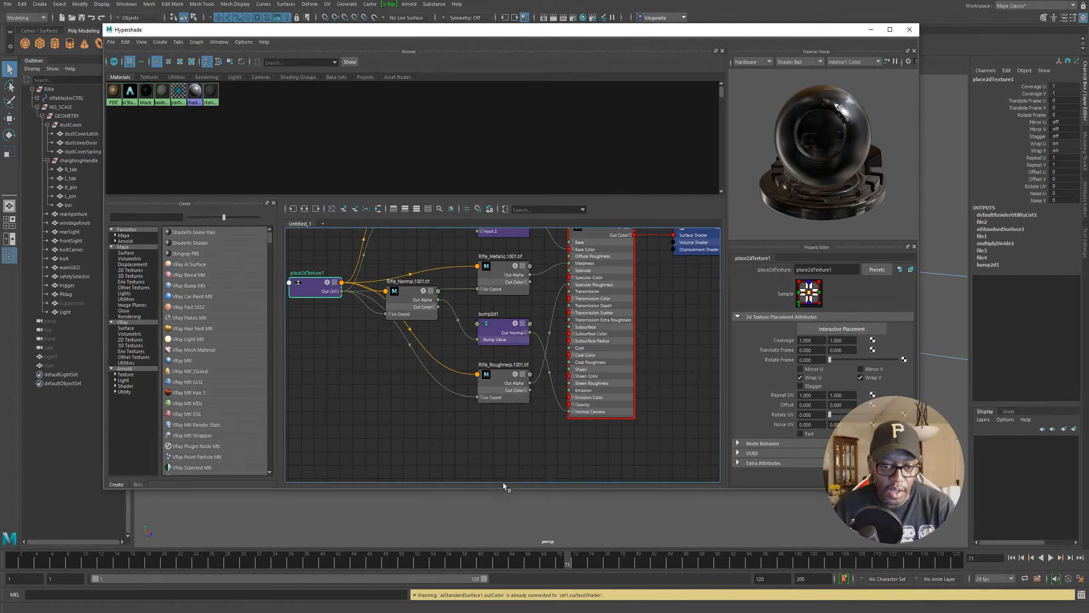
{"action": "left_click", "coordinate": [496, 327]}
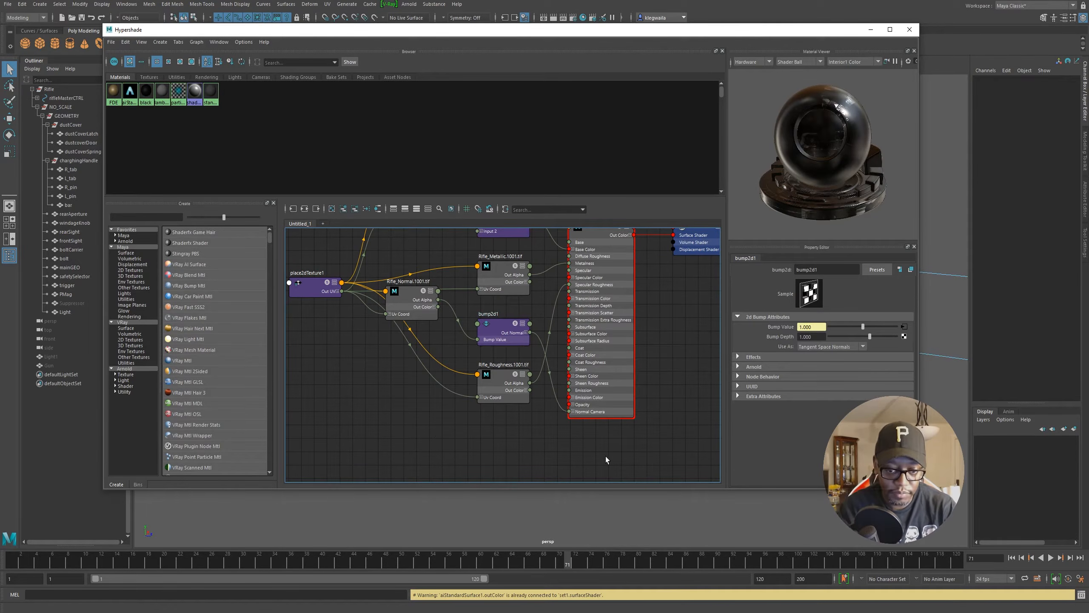
{"action": "key", "text": "Tab"}
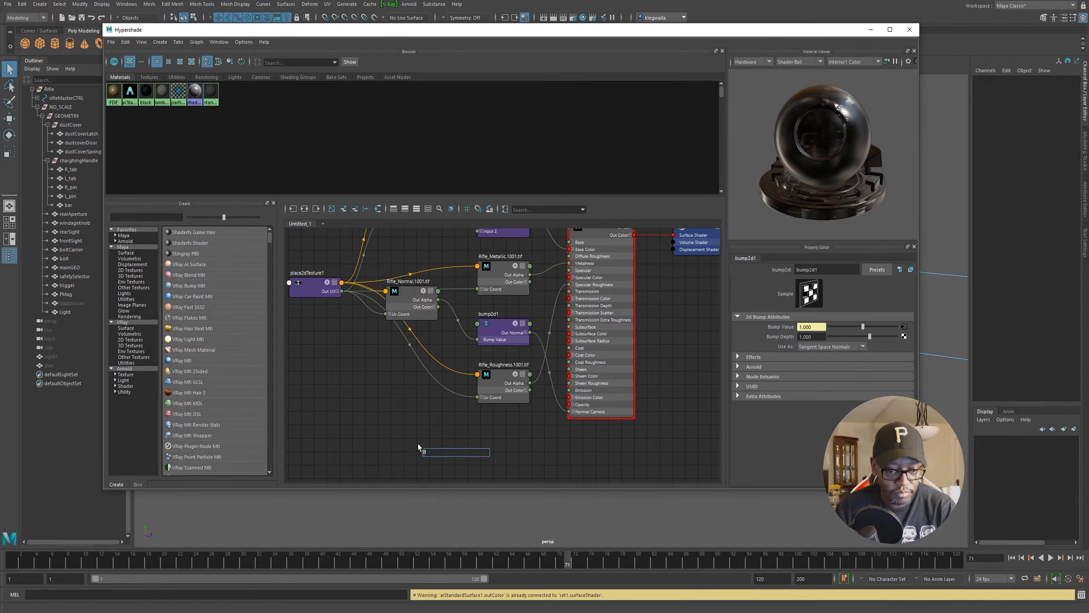
{"action": "type", "text": "ainormal"}
{"action": "key", "text": "Return"}
{"action": "left_click_drag", "start_coordinate": [452, 461], "coordinate": [475, 424]}
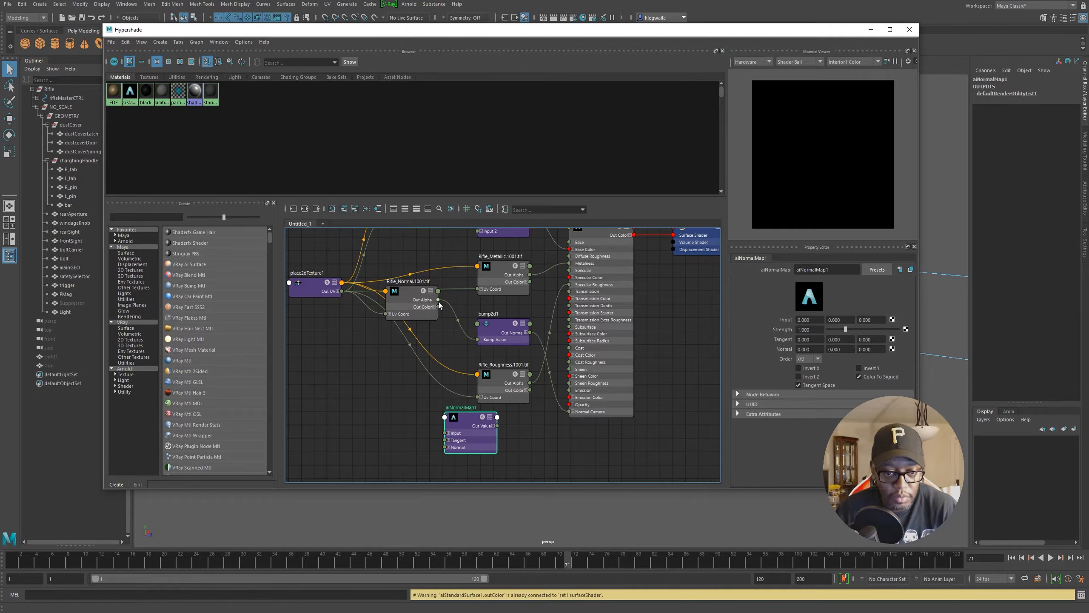
Step: Connect Rifle_Normal's Out Color through aiNormalMap1 to aiStandardSurface1's Normal Camera, then delete bump2d1 and put aiNormalMap1 in its place
{"action": "left_click_drag", "start_coordinate": [438, 307], "coordinate": [569, 411]}
{"action": "left_click", "coordinate": [498, 333]}
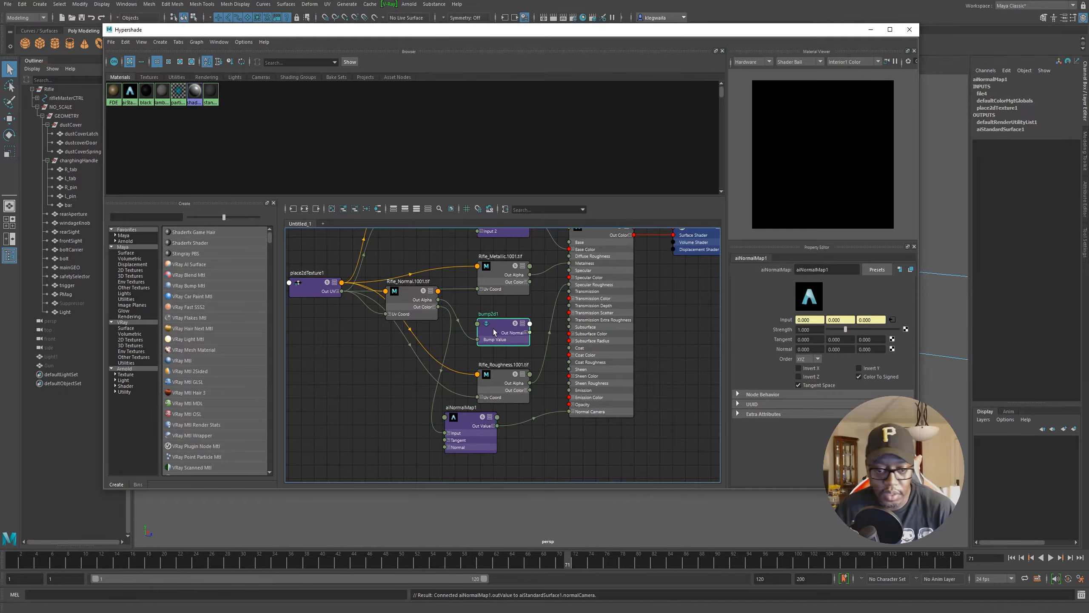
{"action": "key", "text": "Delete"}
{"action": "left_click_drag", "start_coordinate": [473, 435], "coordinate": [503, 324]}
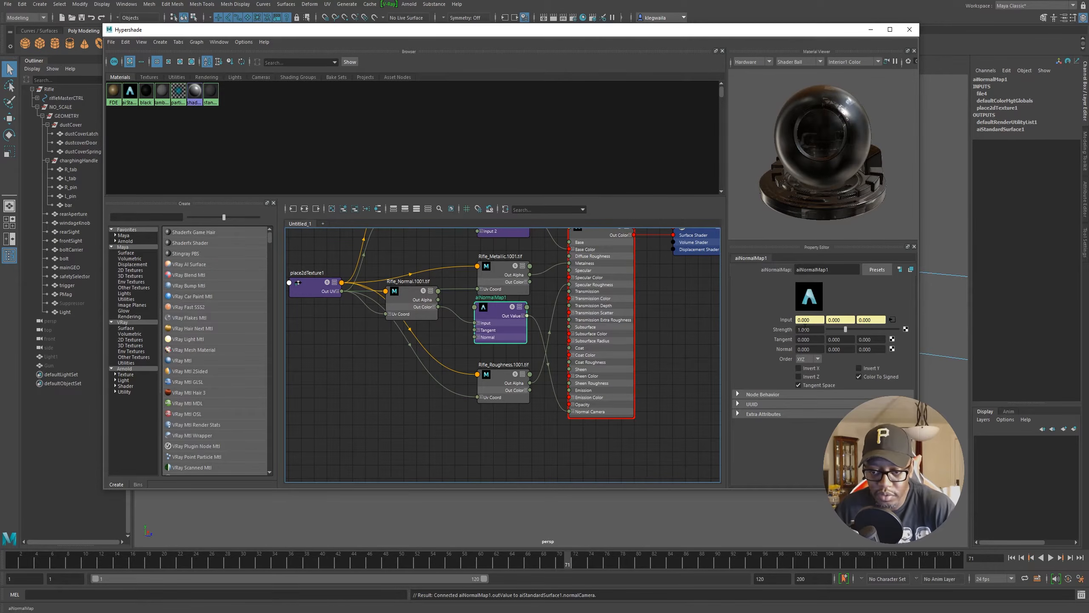
{"action": "left_click_drag", "start_coordinate": [501, 311], "coordinate": [504, 317]}
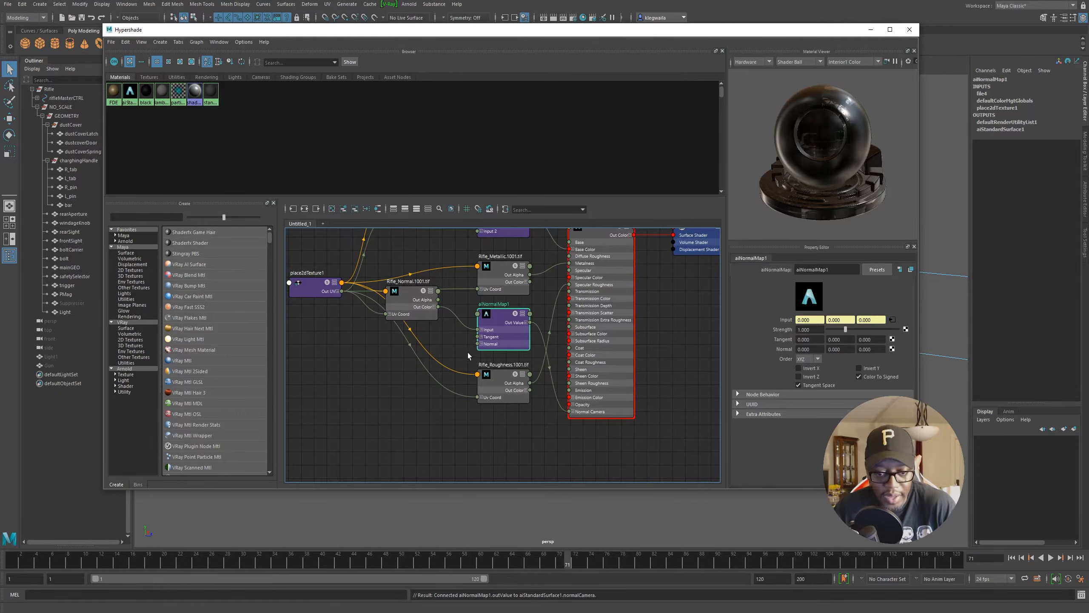
Step: Set the UV Tiling Mode of the Rifle_BaseColor file node to UDIM (Mari)
{"action": "key", "text": "a"}
{"action": "left_click_drag", "start_coordinate": [416, 278], "coordinate": [419, 286]}
{"action": "scroll", "coordinate": [573, 328], "scroll_direction": "down", "scroll_amount": 3}
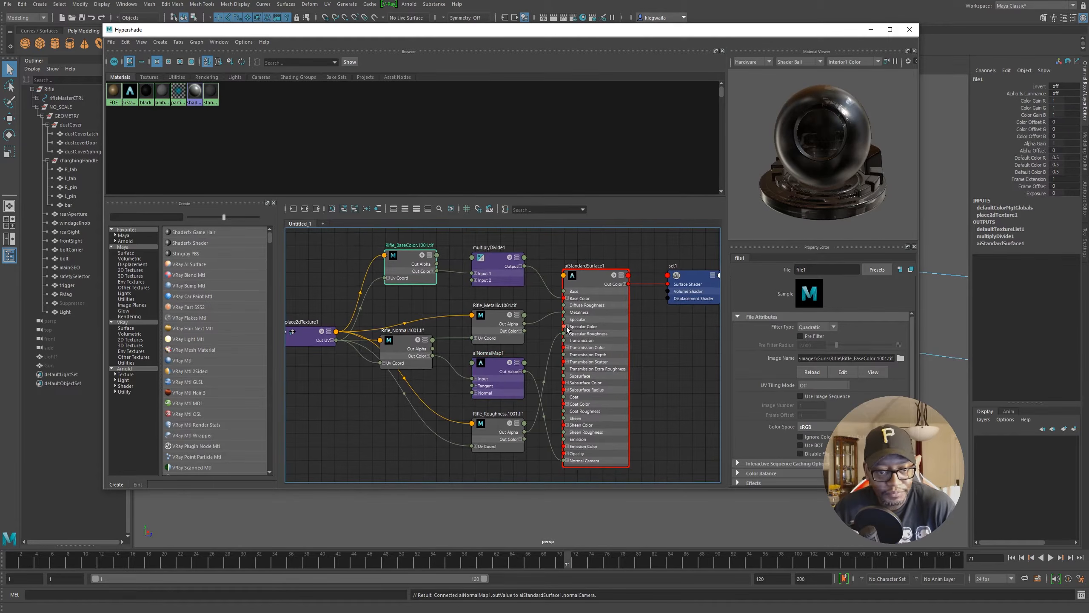
{"action": "scroll", "coordinate": [511, 301], "scroll_direction": "up", "scroll_amount": 3}
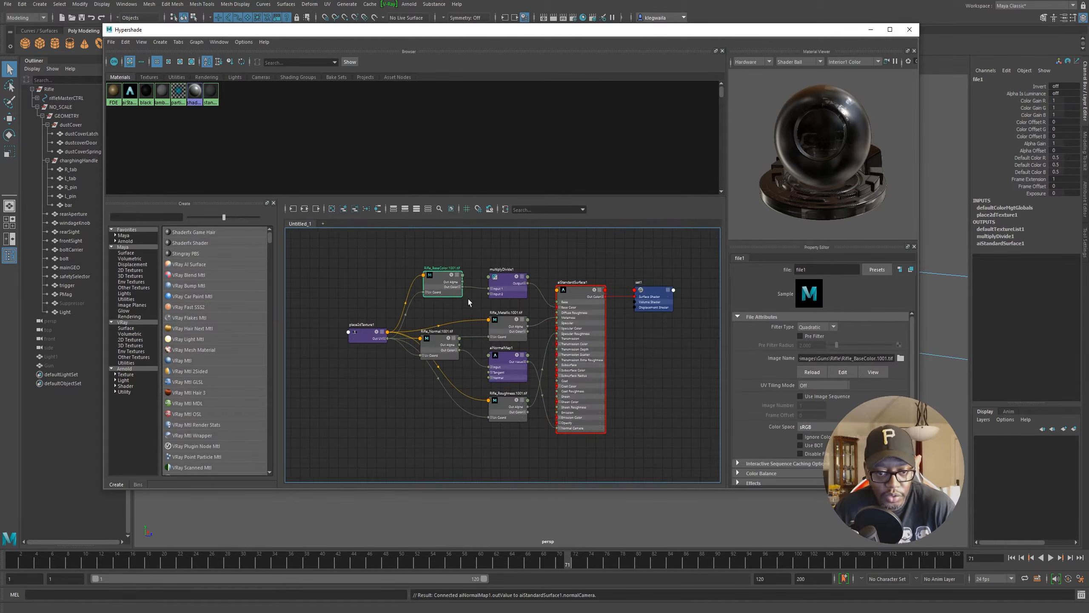
{"action": "left_click", "coordinate": [885, 358]}
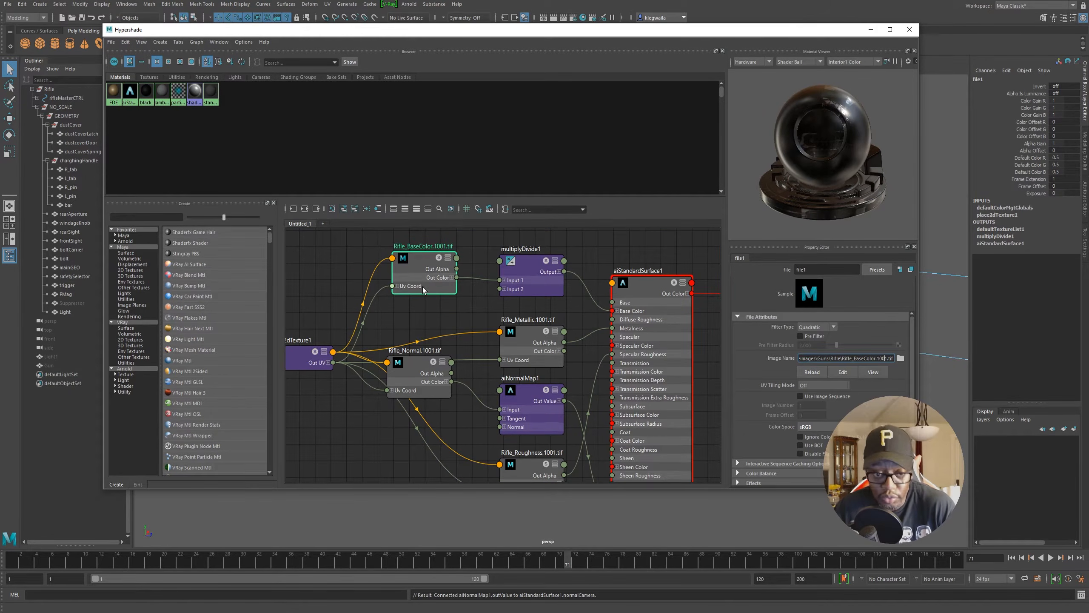
{"action": "middle_click_drag", "start_coordinate": [446, 329], "coordinate": [445, 317], "text": "alt"}
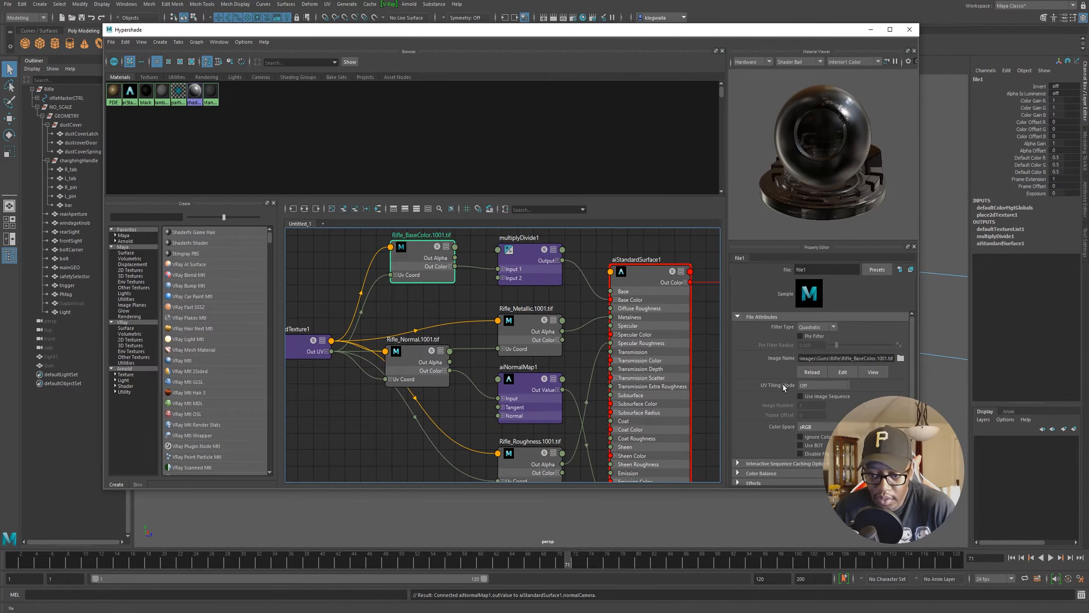
{"action": "left_click", "coordinate": [815, 385]}
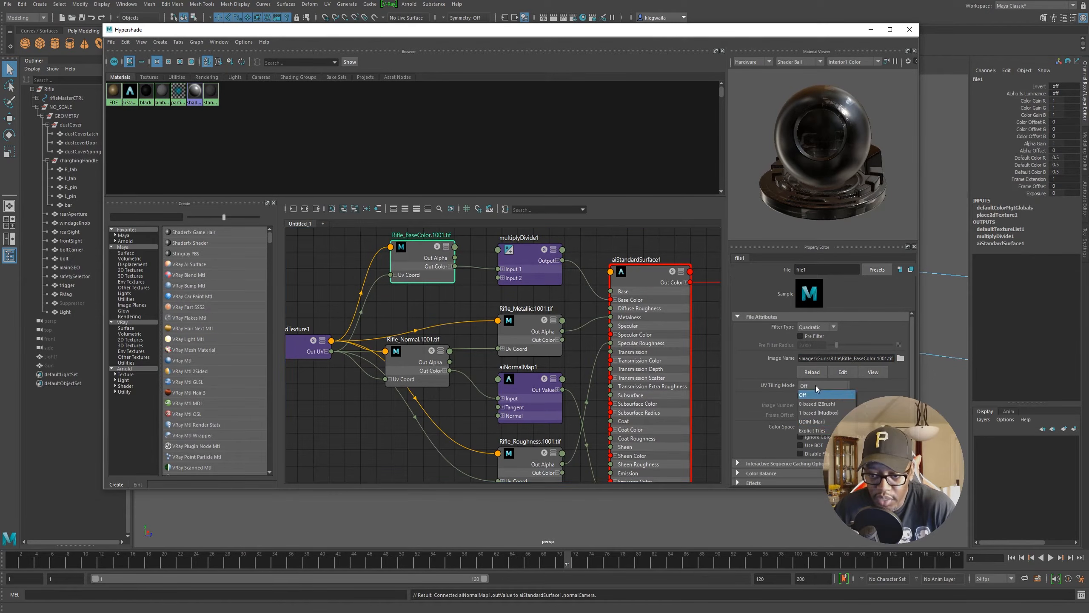
{"action": "left_click", "coordinate": [819, 422]}
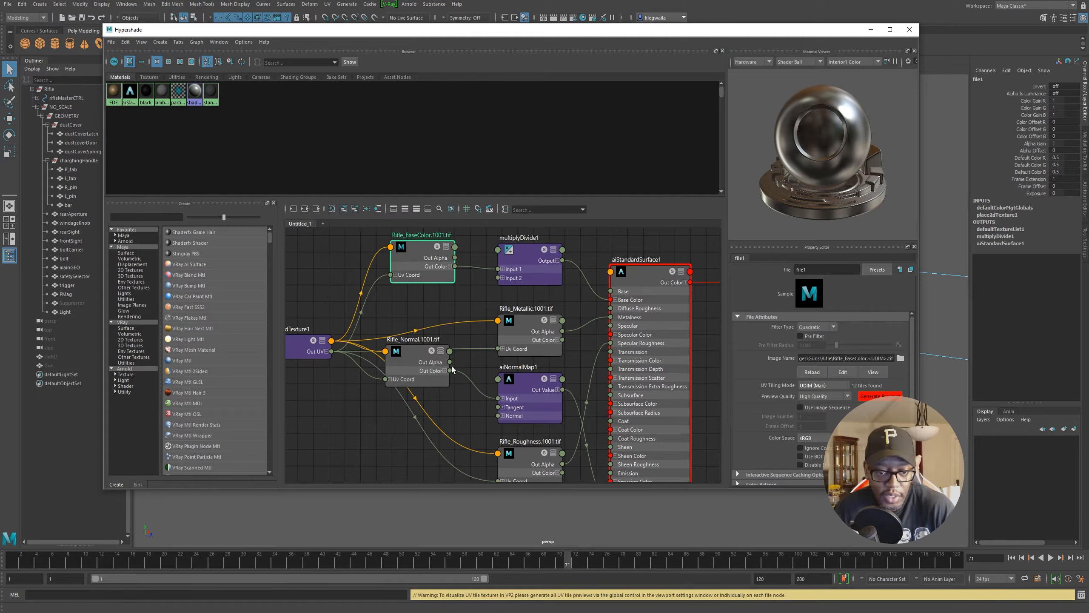
Step: Set the UV Tiling Mode to UDIM (Mari) on the Rifle_Normal, Rifle_Metallic and Rifle_Roughness file nodes
{"action": "left_click", "coordinate": [423, 364]}
{"action": "left_click", "coordinate": [802, 385]}
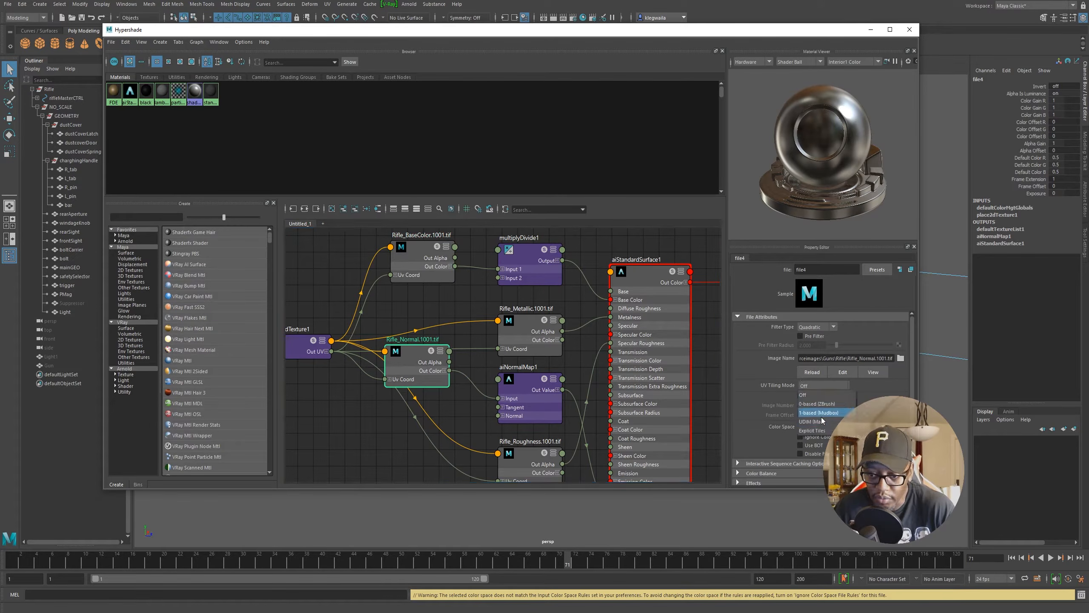
{"action": "left_click", "coordinate": [812, 422]}
{"action": "left_click", "coordinate": [532, 328]}
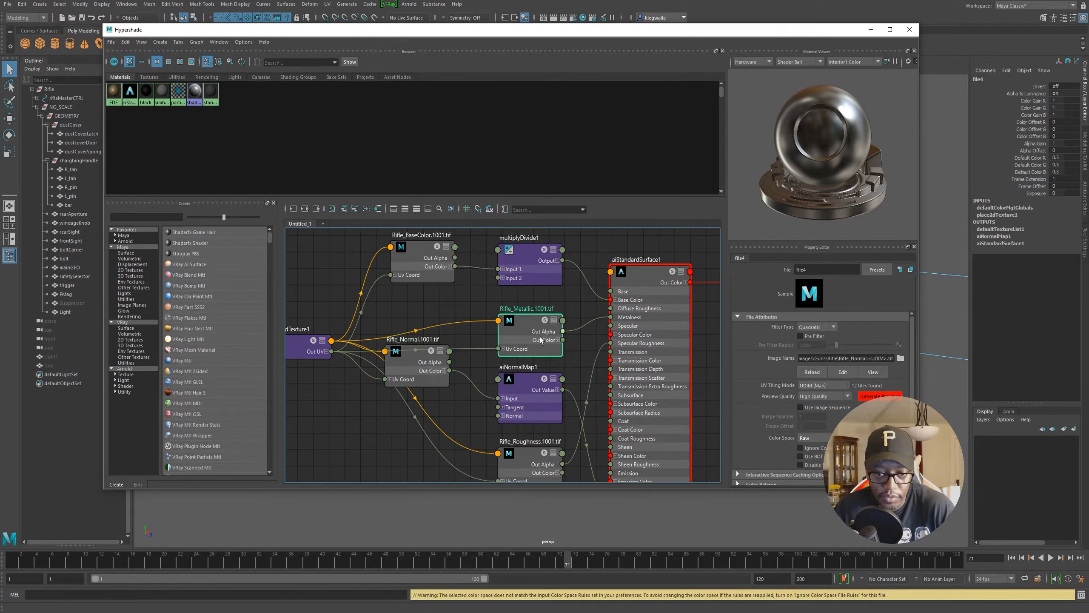
{"action": "left_click", "coordinate": [825, 386]}
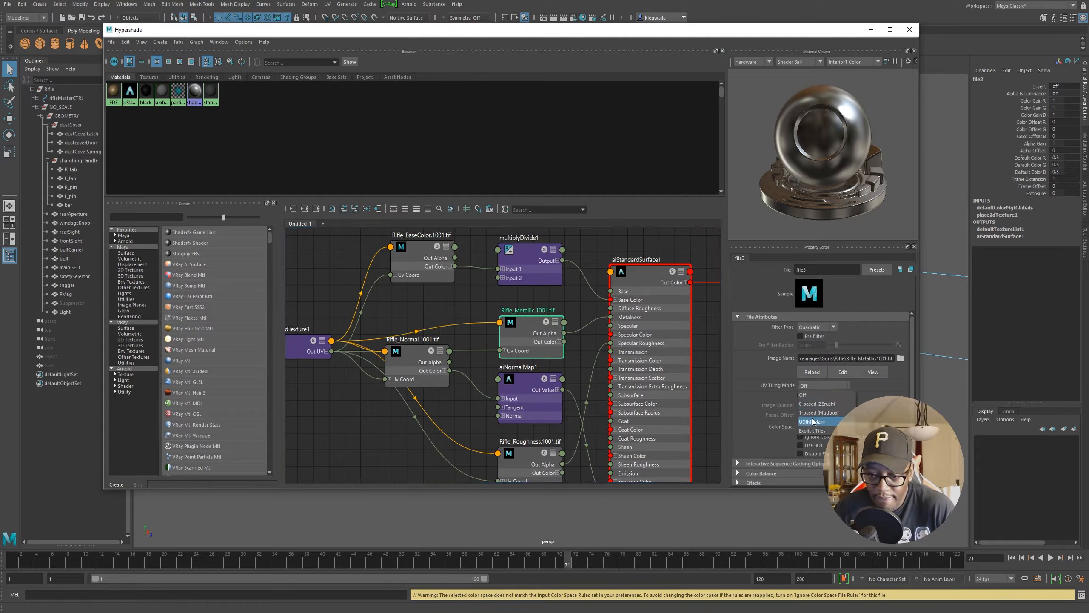
{"action": "left_click", "coordinate": [815, 422]}
{"action": "middle_click_drag", "start_coordinate": [434, 346], "coordinate": [418, 305], "text": "alt"}
{"action": "left_click", "coordinate": [515, 423]}
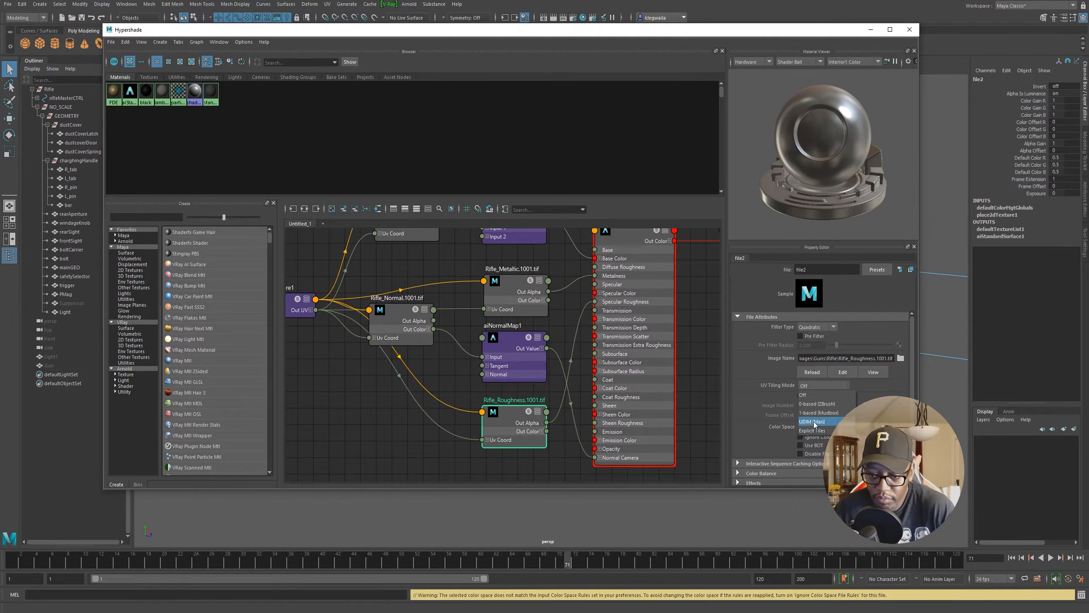
{"action": "left_click", "coordinate": [812, 421]}
Step: Check the Color Space of the Normal, Metallic and Roughness file nodes and the Alpha Is Luminance option under Color Balance
{"action": "middle_click_drag", "start_coordinate": [479, 321], "coordinate": [479, 352]}
{"action": "left_click", "coordinate": [403, 343]}
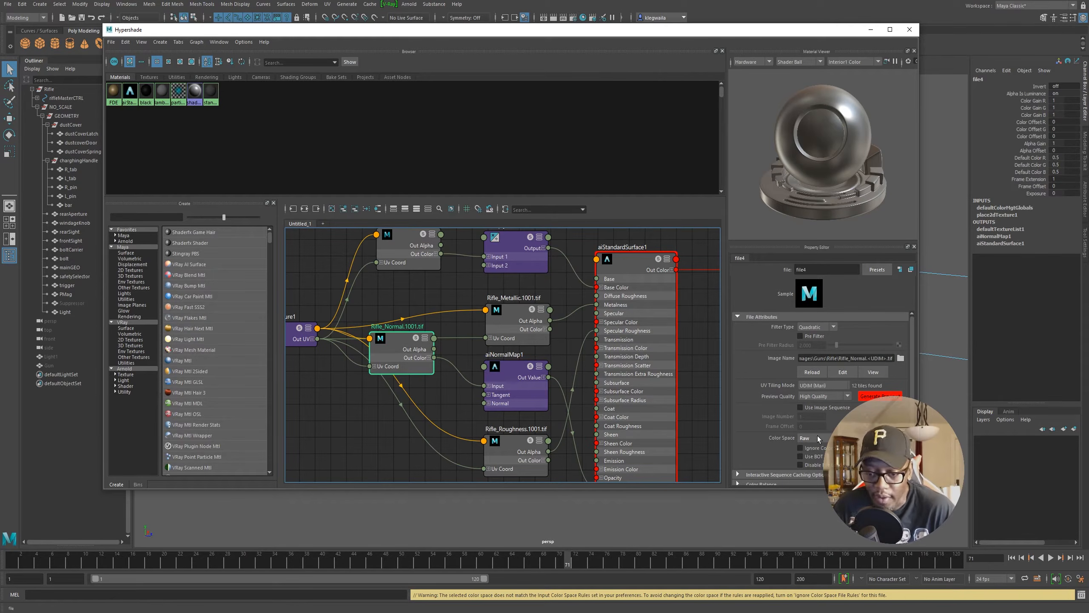
{"action": "left_click", "coordinate": [513, 315]}
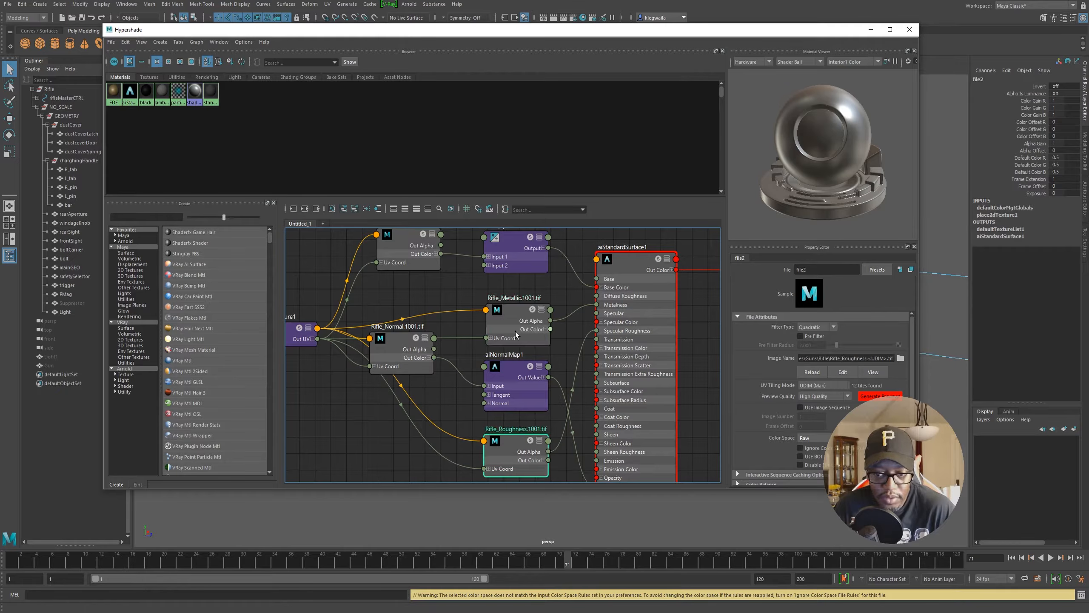
{"action": "scroll", "coordinate": [790, 437], "scroll_direction": "down", "scroll_amount": 3}
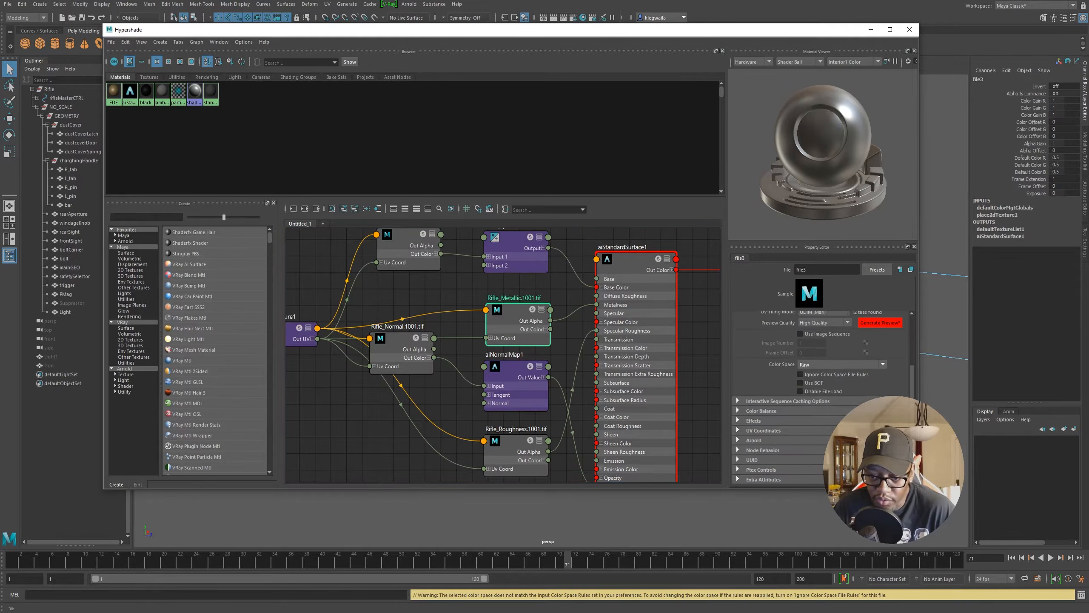
{"action": "left_click", "coordinate": [765, 411]}
{"action": "scroll", "coordinate": [779, 425], "scroll_direction": "down", "scroll_amount": 2}
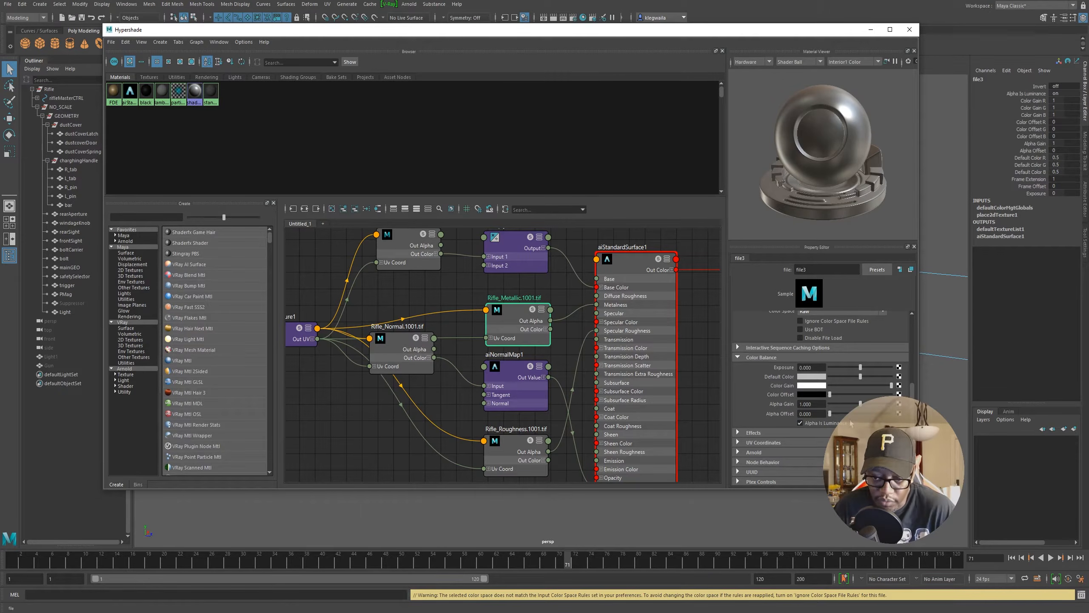
{"action": "left_click", "coordinate": [507, 448]}
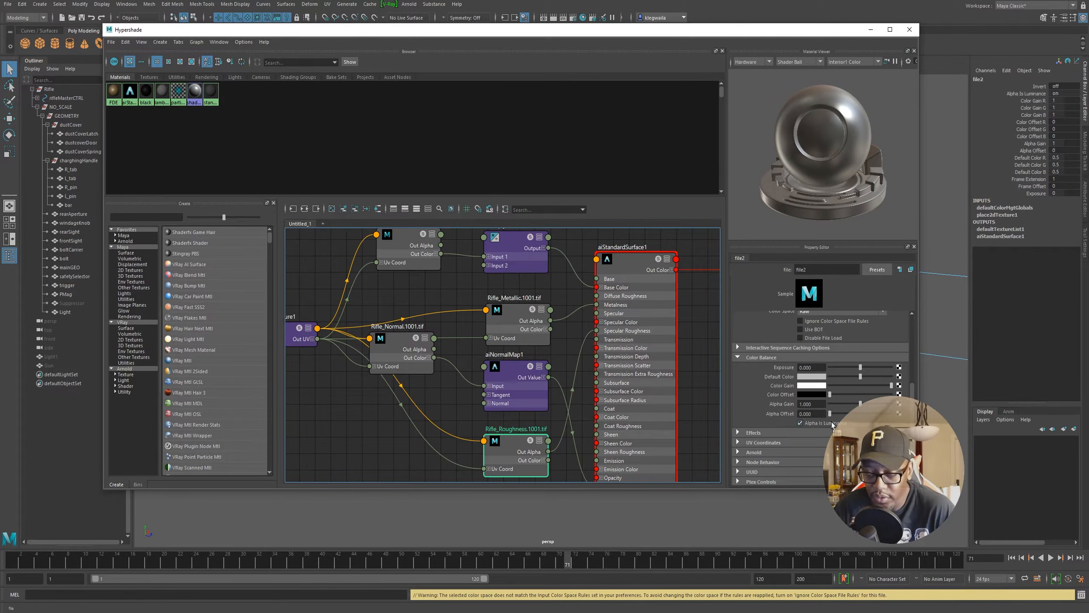
Step: Enable Ignore Color Space File Rules on the Roughness, Metallic, Normal and BaseColor file nodes
{"action": "scroll", "coordinate": [833, 423], "scroll_direction": "up", "scroll_amount": 2}
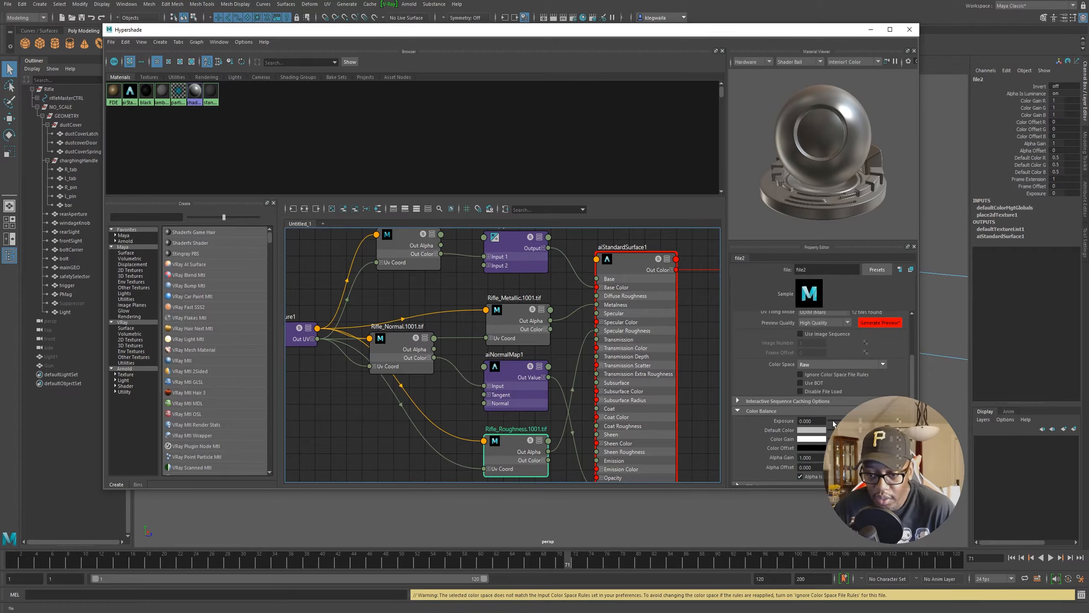
{"action": "left_click", "coordinate": [801, 375]}
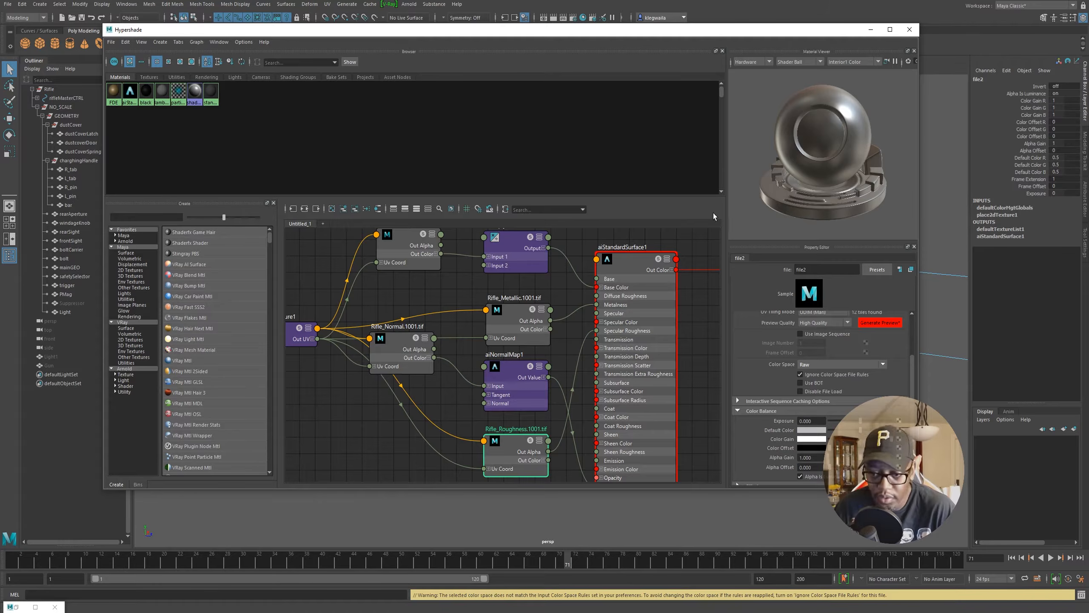
{"action": "left_click", "coordinate": [519, 311]}
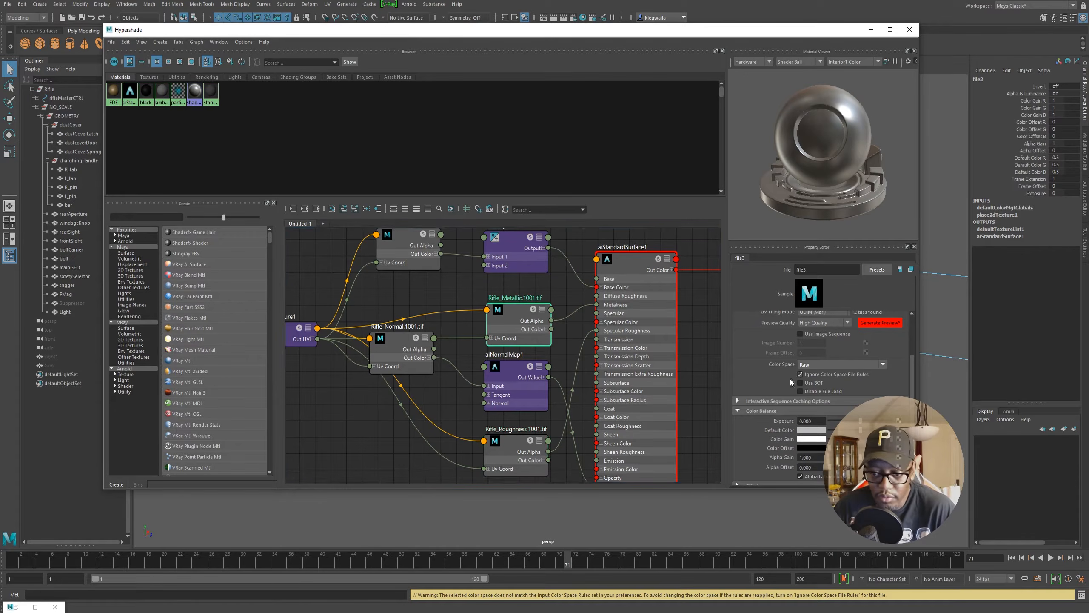
{"action": "left_click", "coordinate": [413, 357]}
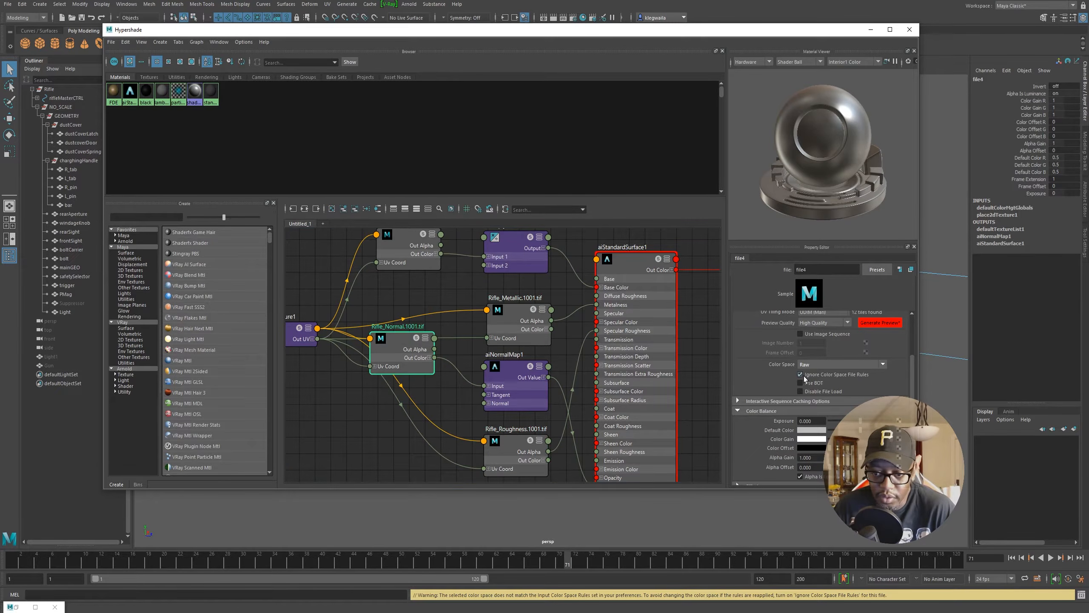
{"action": "left_click", "coordinate": [409, 248]}
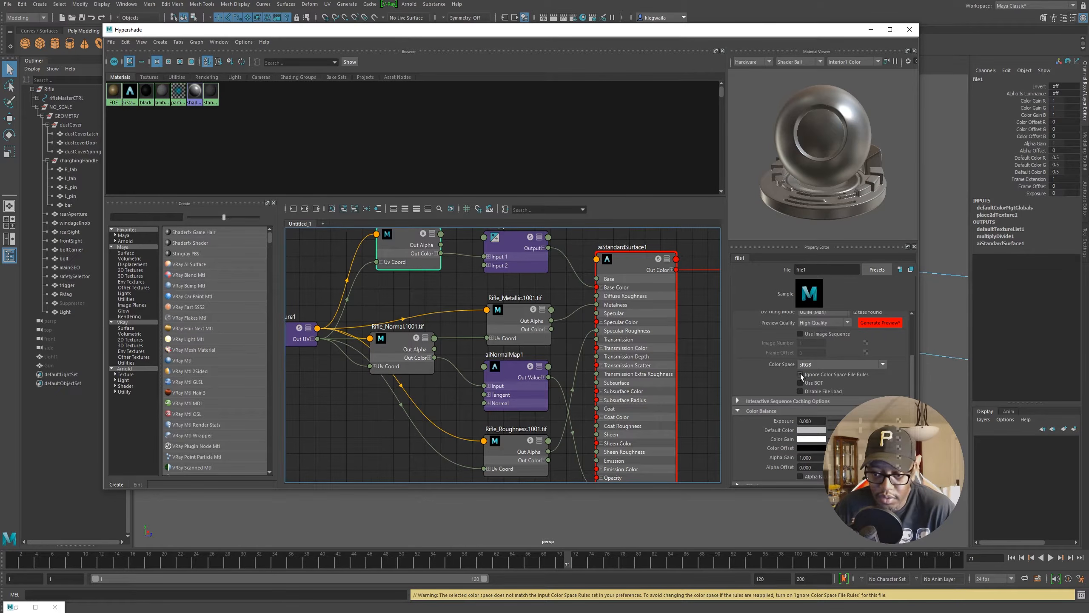
{"action": "middle_click_drag", "start_coordinate": [503, 320], "coordinate": [502, 334], "text": "alt"}
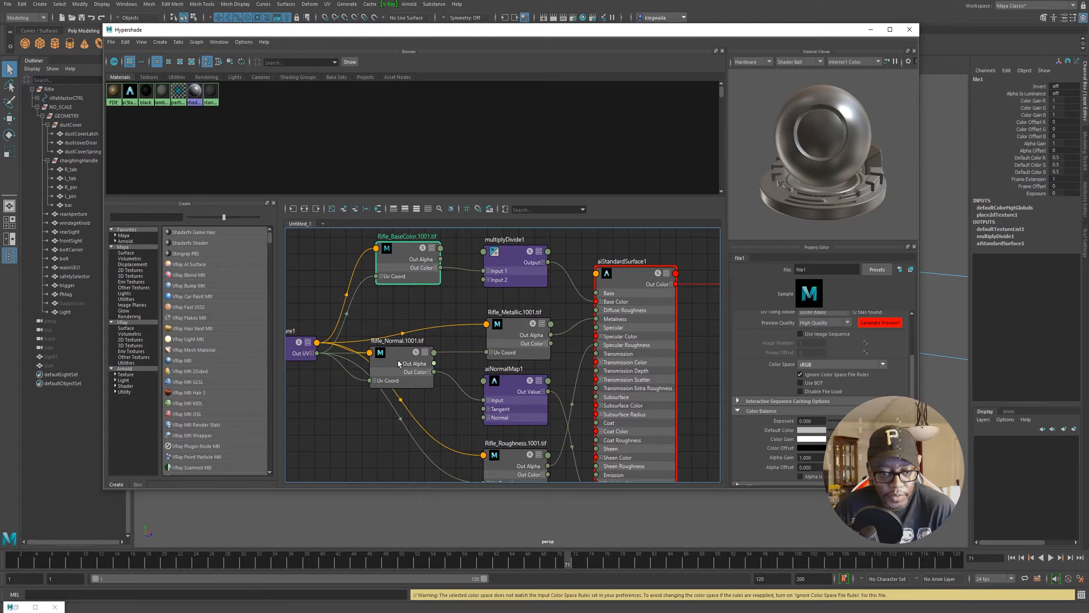
Step: Review the color space and UDIM preview settings of the Normal, Metallic, Roughness and BaseColor file nodes
{"action": "left_click", "coordinate": [394, 366]}
{"action": "left_click", "coordinate": [512, 330]}
{"action": "left_click", "coordinate": [520, 461]}
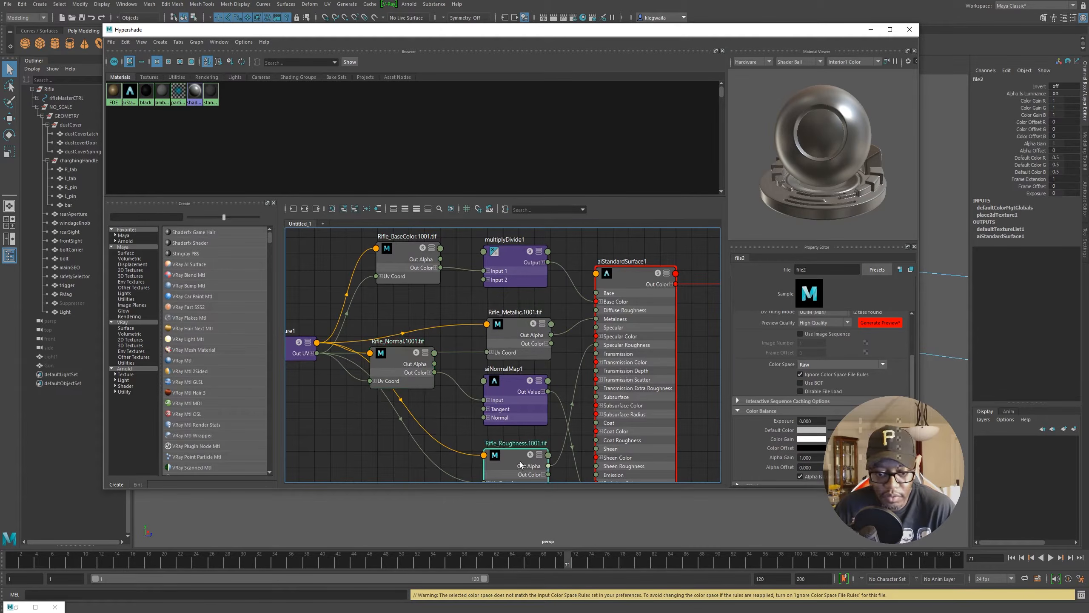
{"action": "scroll", "coordinate": [839, 307], "scroll_direction": "up", "scroll_amount": 3}
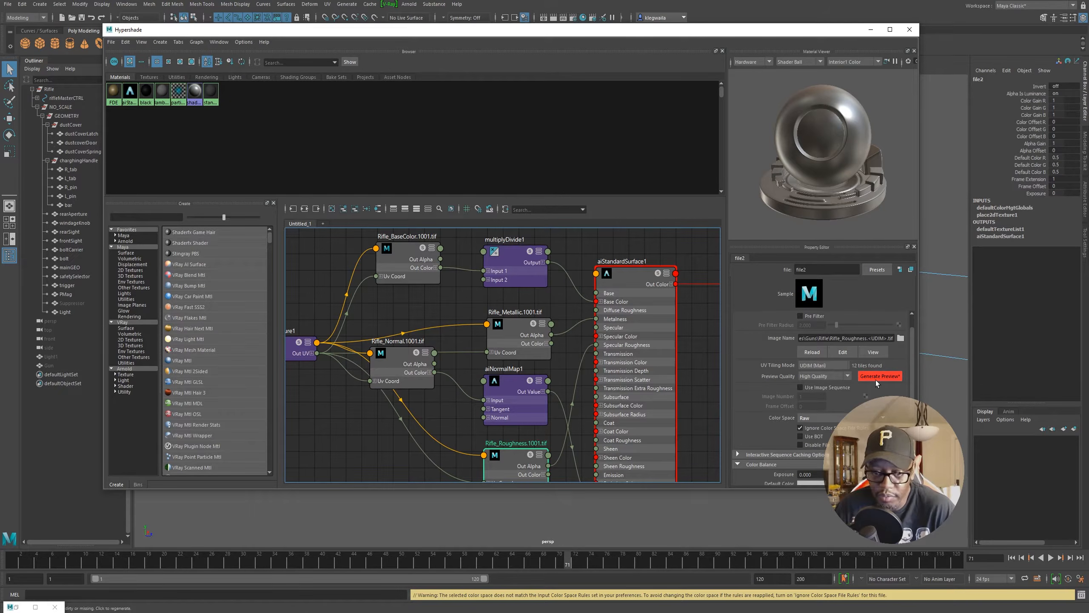
{"action": "left_click_drag", "start_coordinate": [399, 254], "coordinate": [407, 258]}
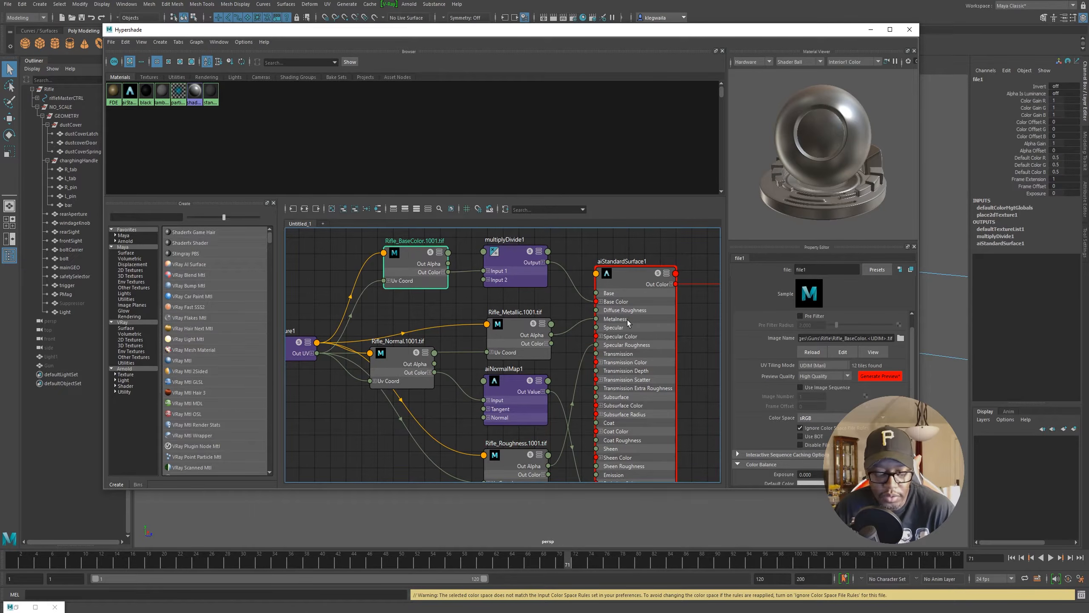
Step: Move the Hypershade window down to uncover the shelf and viewport toolbar, and select the aiStandardSurface1 node
{"action": "left_click_drag", "start_coordinate": [638, 29], "coordinate": [655, 59]}
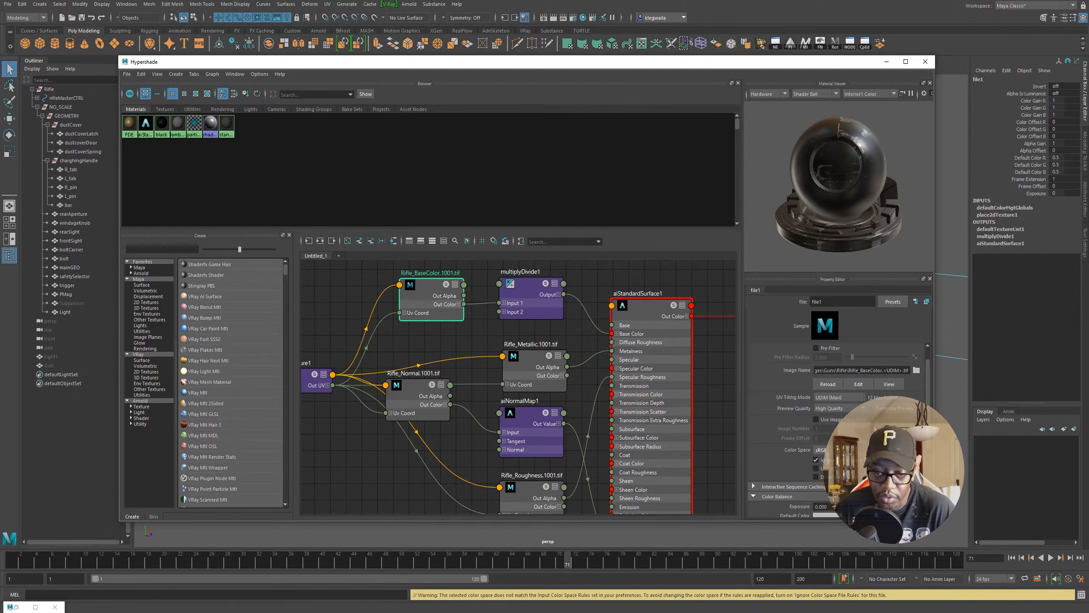
{"action": "scroll", "coordinate": [666, 444], "scroll_direction": "down", "scroll_amount": 5}
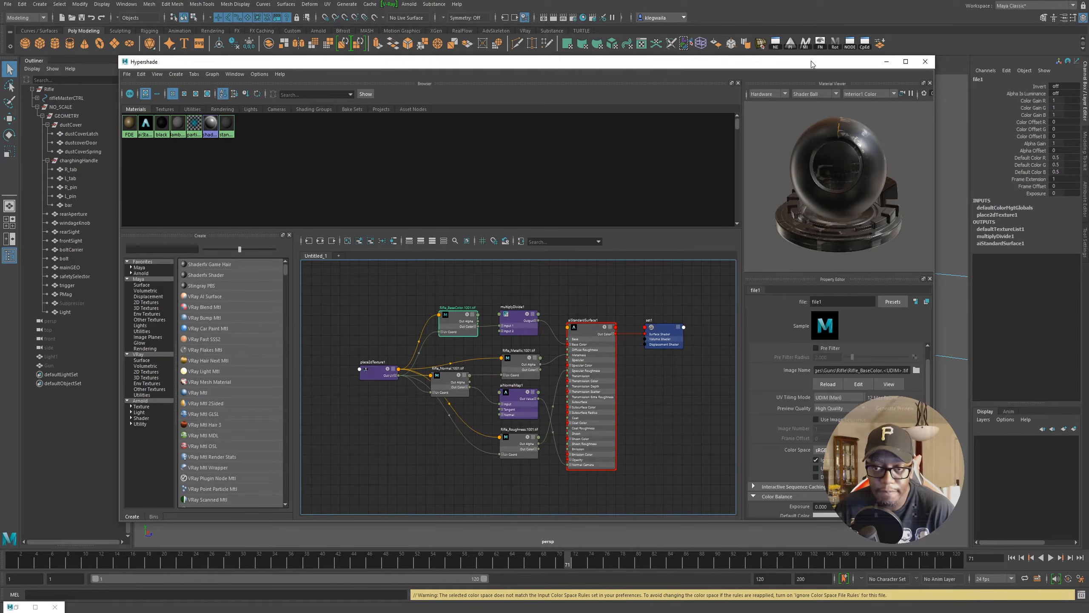
{"action": "left_click_drag", "start_coordinate": [817, 62], "coordinate": [823, 110]}
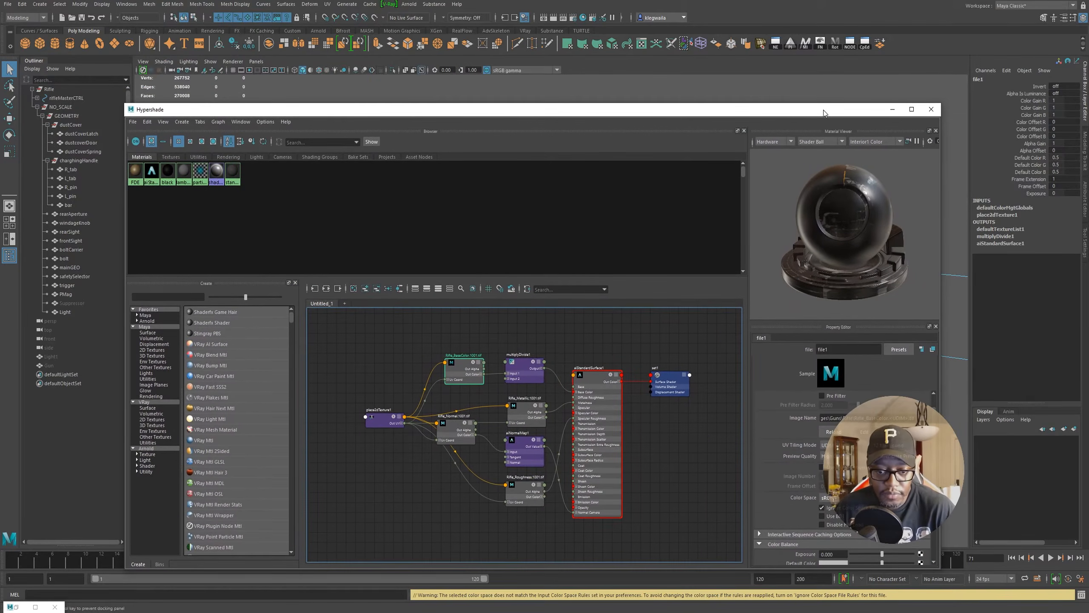
{"action": "left_click", "coordinate": [590, 372]}
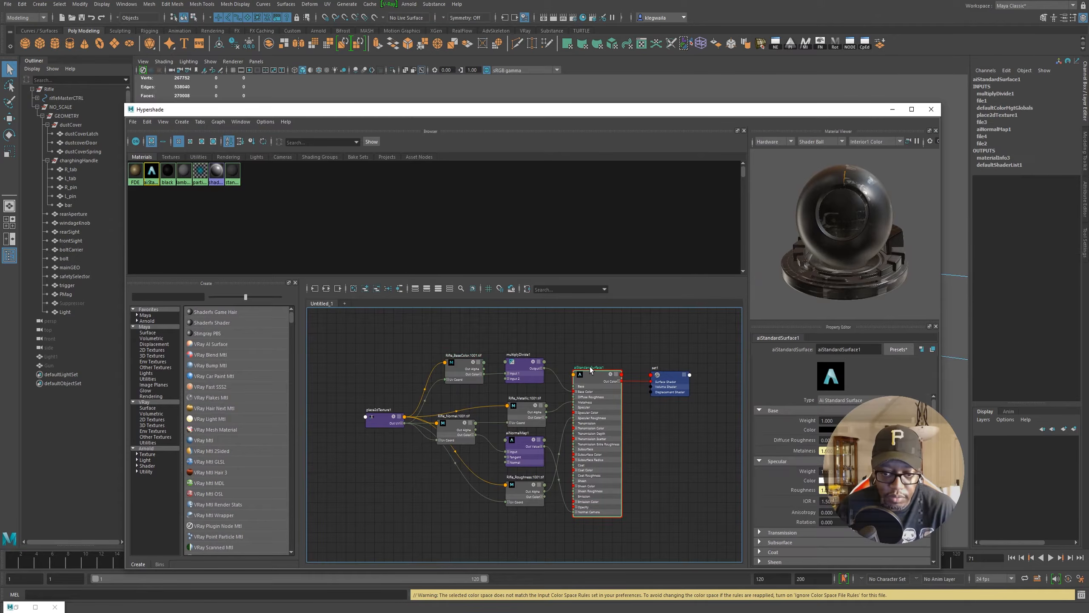
Step: Rename the aiStandardSurface1 material to rifleShader
{"action": "double_click", "coordinate": [857, 348]}
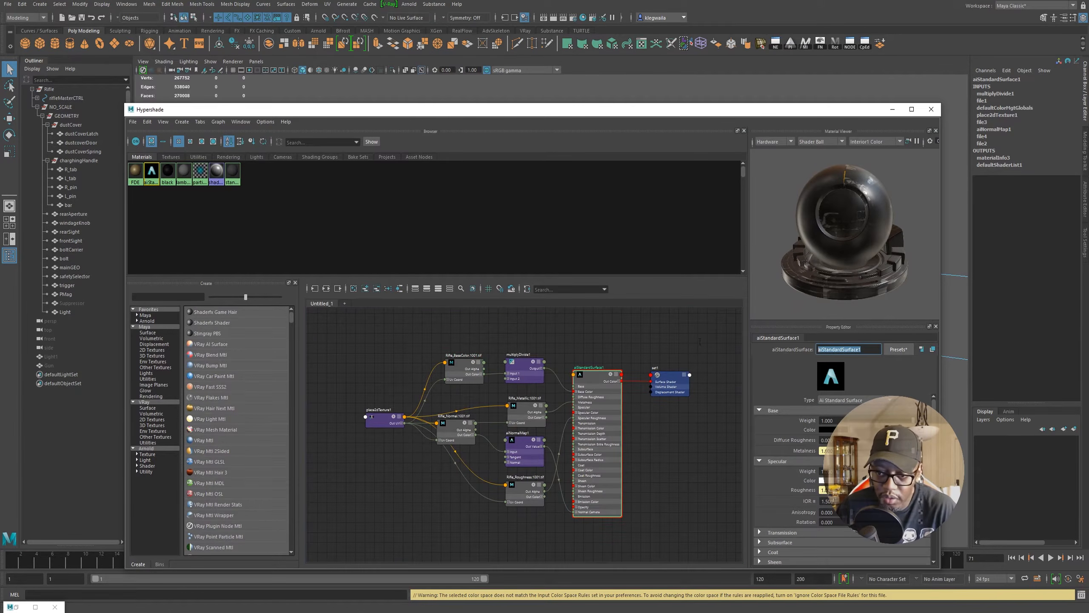
{"action": "type", "text": "rifleShader"}
{"action": "key", "text": "Return"}
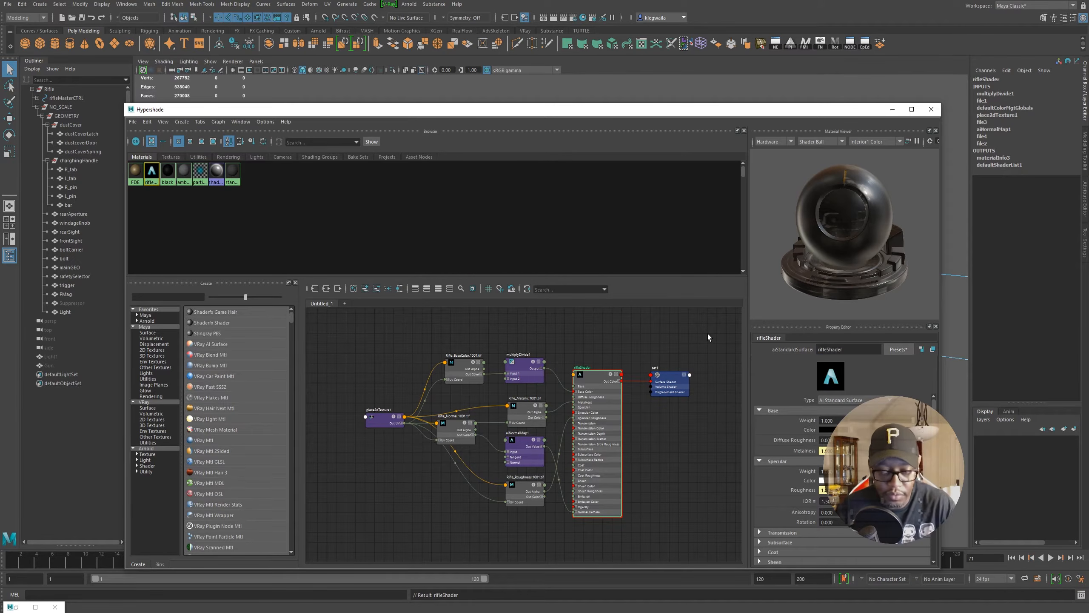
Step: Rename the shading group connected to the rifleShader material as rifleShaderSG
{"action": "scroll", "coordinate": [616, 381], "scroll_direction": "up", "scroll_amount": 2}
{"action": "middle_click_drag", "start_coordinate": [643, 393], "coordinate": [578, 413], "text": "alt"}
{"action": "scroll", "coordinate": [591, 403], "scroll_direction": "up", "scroll_amount": 4}
{"action": "double_click", "coordinate": [406, 371]}
{"action": "double_click", "coordinate": [613, 372]}
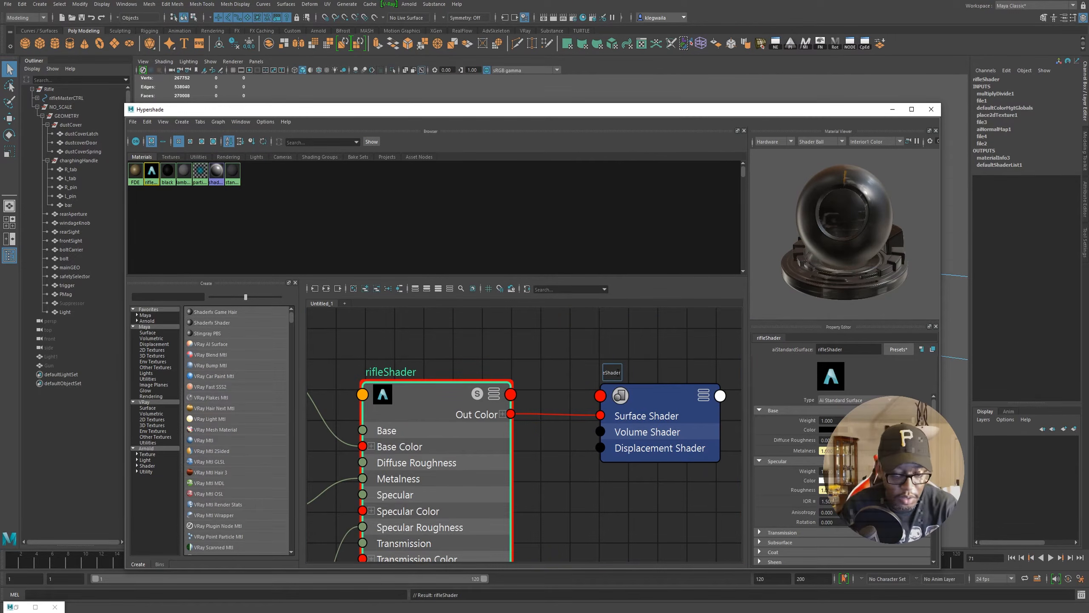
{"action": "type", "text": "rifleShaderSG"}
{"action": "key", "text": "Return"}
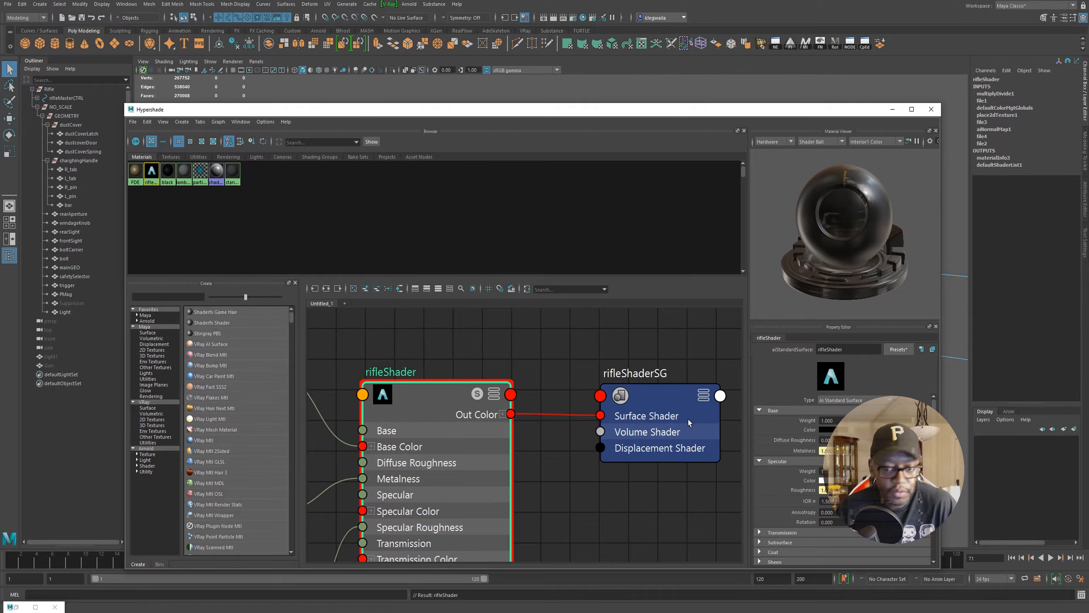
Step: Assign the rifleShader material to all rifle meshes from dustCoverLatch through trigger, leaving out PMag and Light
{"action": "left_click_drag", "start_coordinate": [834, 110], "coordinate": [504, 92]}
{"action": "middle_click_drag", "start_coordinate": [758, 373], "coordinate": [913, 371], "text": "alt"}
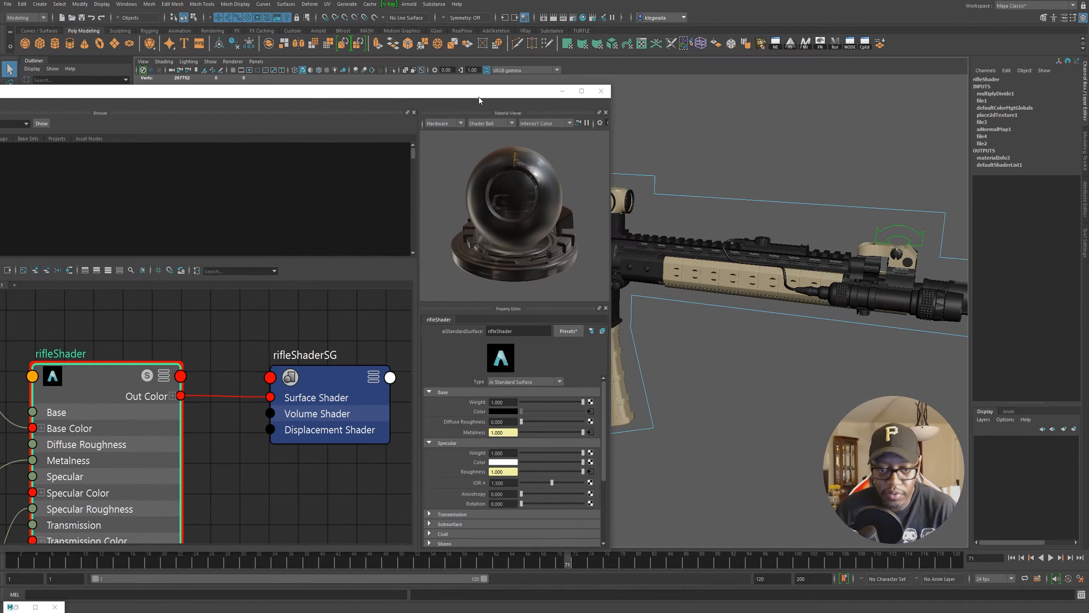
{"action": "left_click_drag", "start_coordinate": [430, 100], "coordinate": [730, 374]}
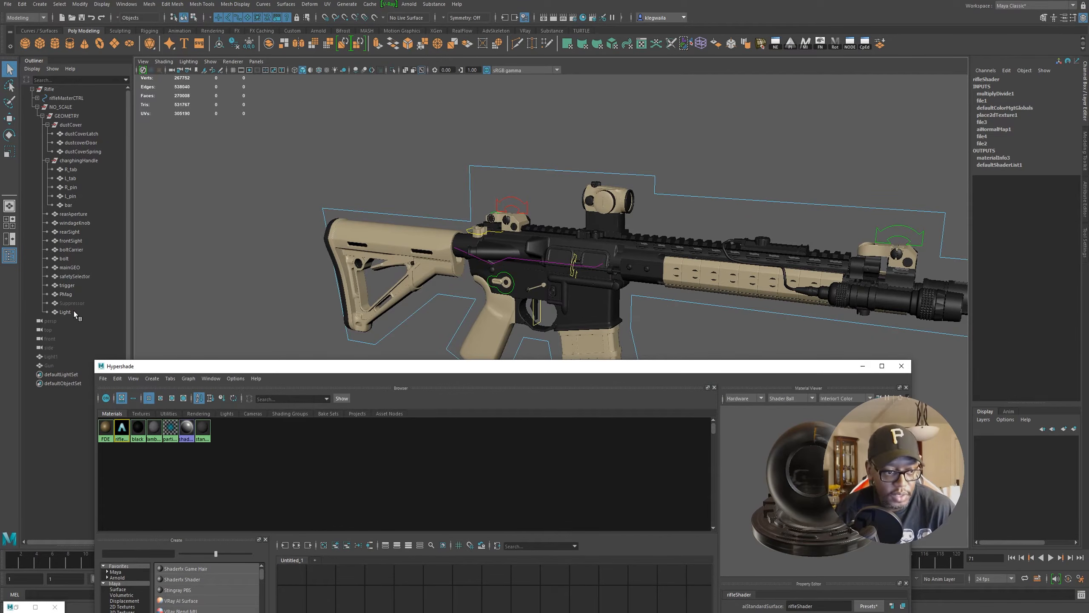
{"action": "left_click_drag", "start_coordinate": [73, 288], "coordinate": [85, 133]}
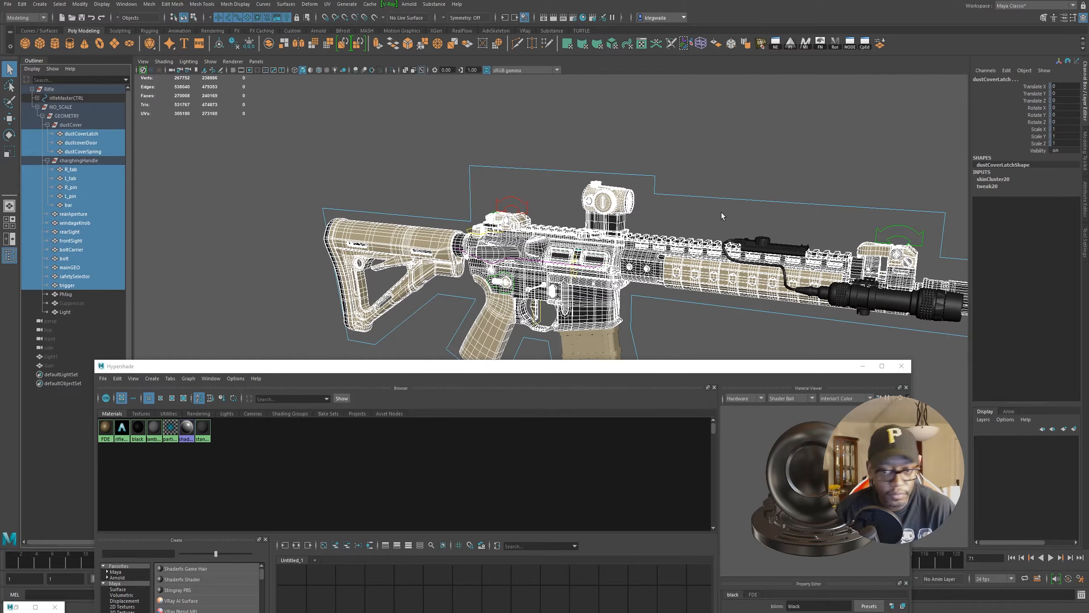
{"action": "middle_click_drag", "start_coordinate": [696, 256], "coordinate": [559, 178], "text": "alt"}
{"action": "right_click_drag", "start_coordinate": [560, 178], "coordinate": [665, 367]}
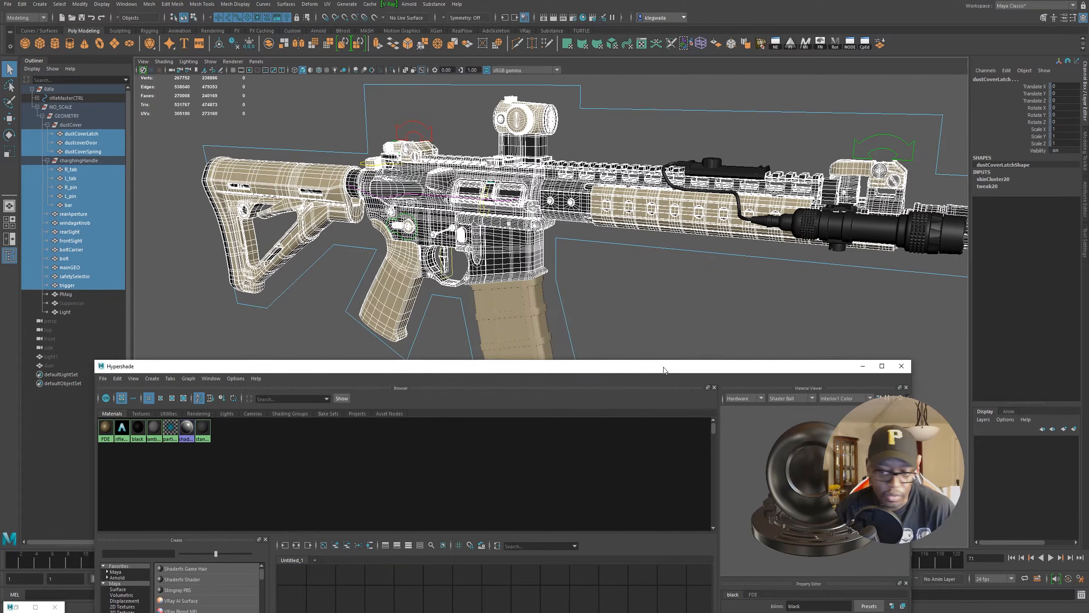
{"action": "left_click_drag", "start_coordinate": [664, 366], "coordinate": [672, 286]}
{"action": "right_click_drag", "start_coordinate": [415, 562], "coordinate": [400, 446]}
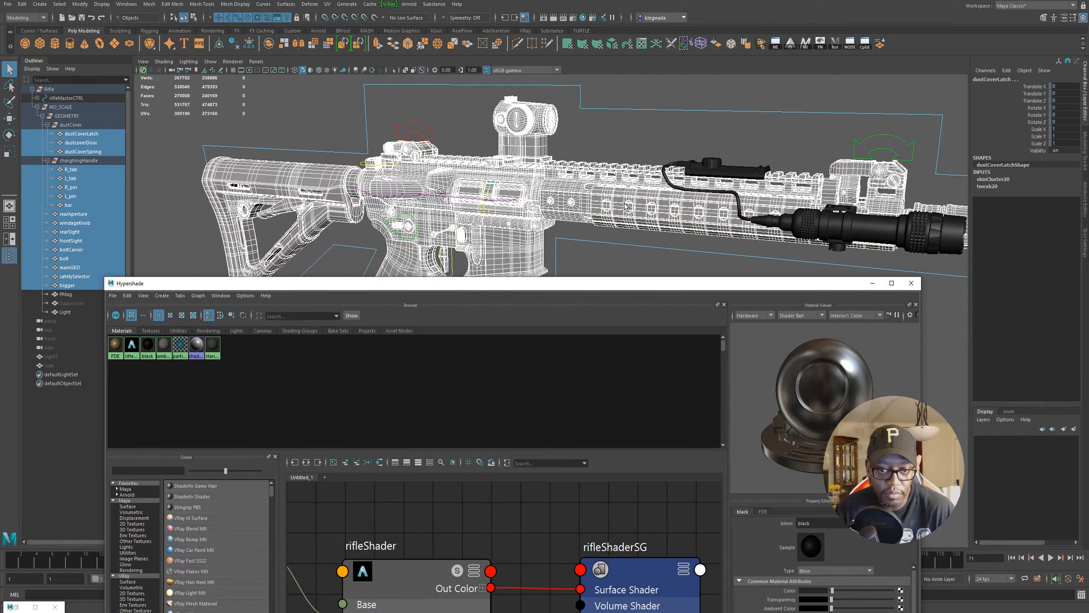
Step: Minimize the Hypershade window and turn on textured display in the perspective viewport
{"action": "left_click", "coordinate": [873, 283]}
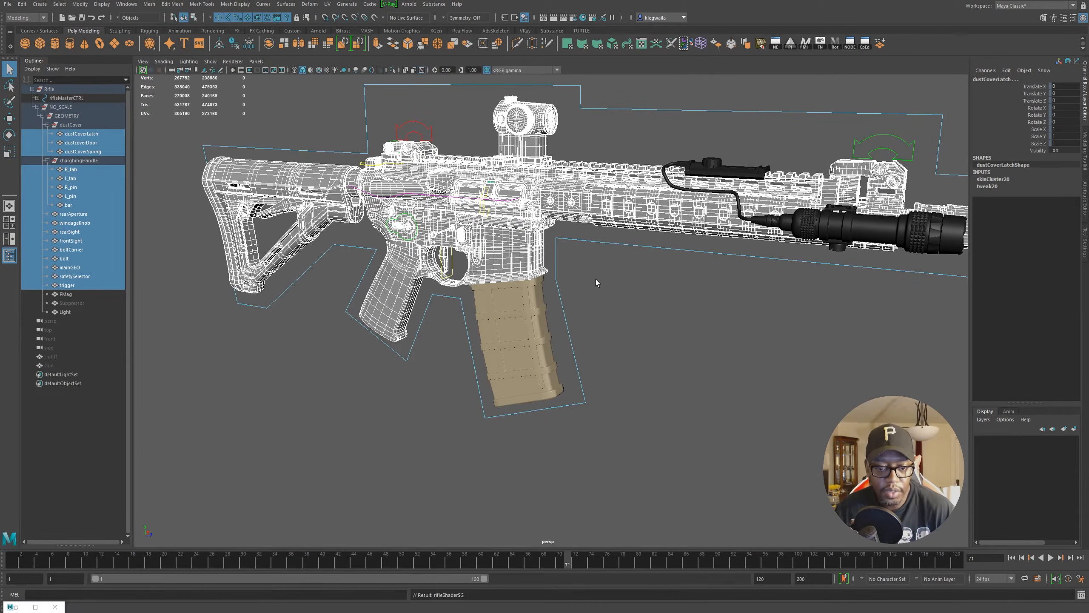
{"action": "middle_click_drag", "start_coordinate": [596, 283], "coordinate": [608, 322], "text": "alt"}
{"action": "key", "text": "6"}
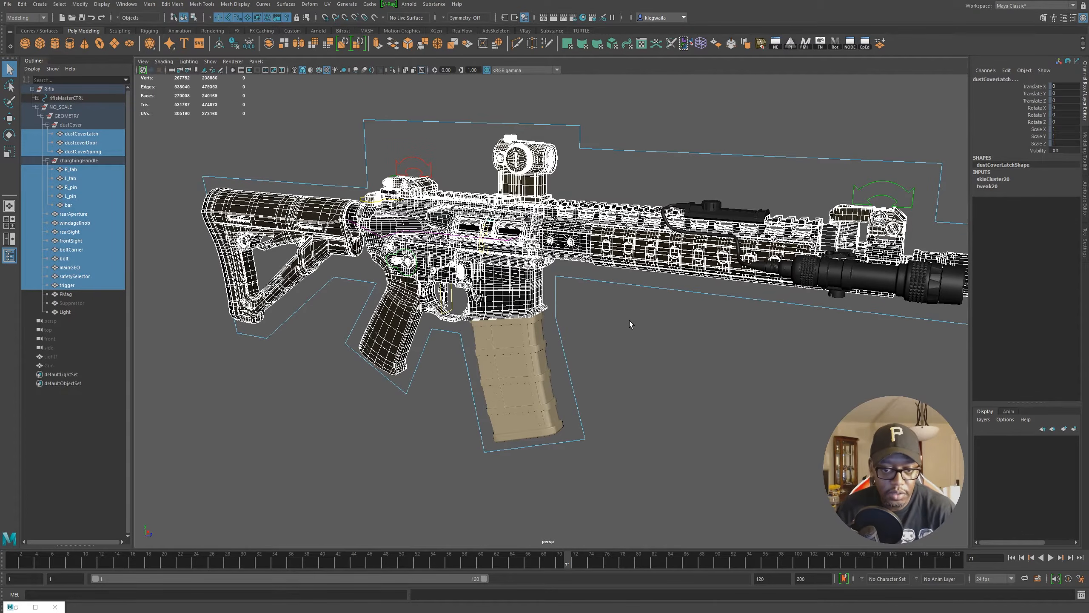
Step: Inspect the textures on the rifle's receiver, sights, optic and handguard from both sides
{"action": "left_click", "coordinate": [679, 339]}
{"action": "left_click_drag", "start_coordinate": [662, 358], "coordinate": [696, 311], "text": "alt"}
{"action": "middle_click_drag", "start_coordinate": [562, 309], "coordinate": [680, 356], "text": "alt"}
{"action": "right_click_drag", "start_coordinate": [680, 355], "coordinate": [742, 361], "text": "alt"}
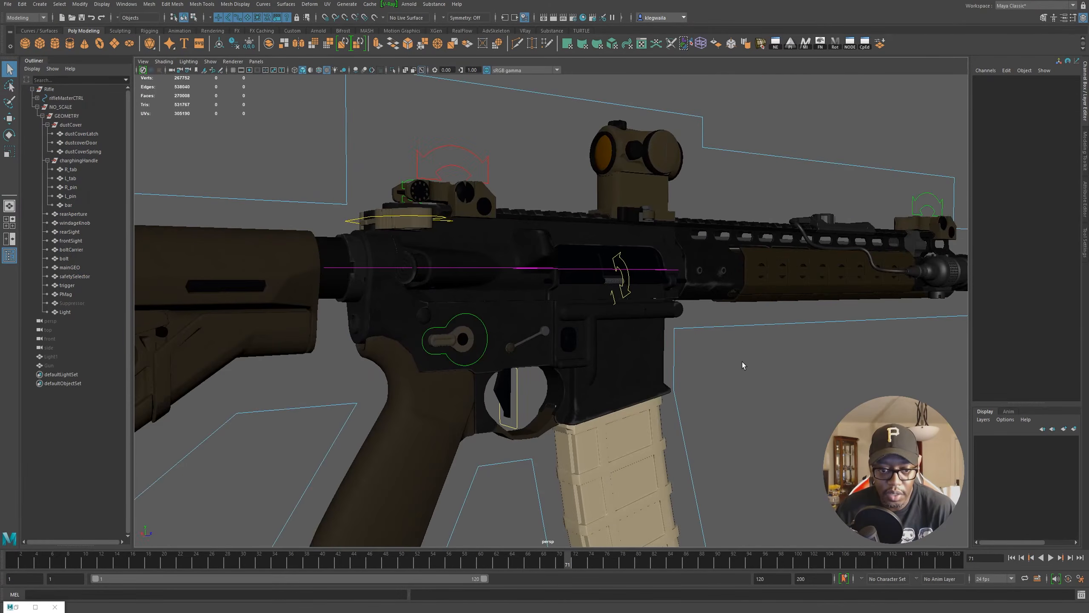
{"action": "left_click_drag", "start_coordinate": [742, 361], "coordinate": [712, 334], "text": "alt"}
{"action": "right_click_drag", "start_coordinate": [712, 334], "coordinate": [758, 377], "text": "alt"}
{"action": "left_click_drag", "start_coordinate": [759, 377], "coordinate": [783, 360], "text": "alt"}
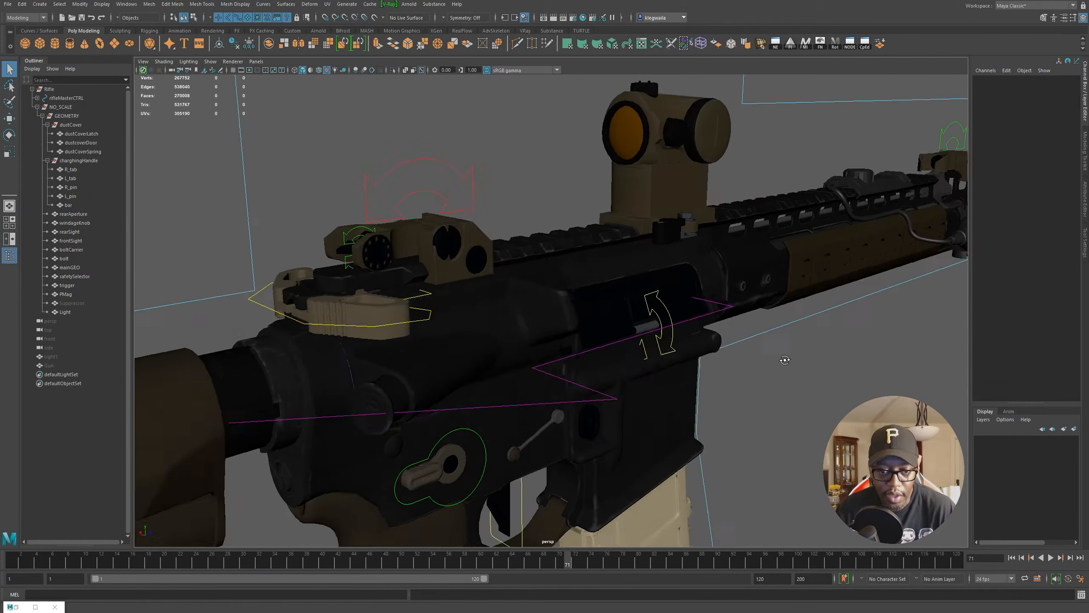
{"action": "right_click_drag", "start_coordinate": [782, 360], "coordinate": [787, 358], "text": "alt"}
{"action": "left_click_drag", "start_coordinate": [787, 358], "coordinate": [517, 285], "text": "alt"}
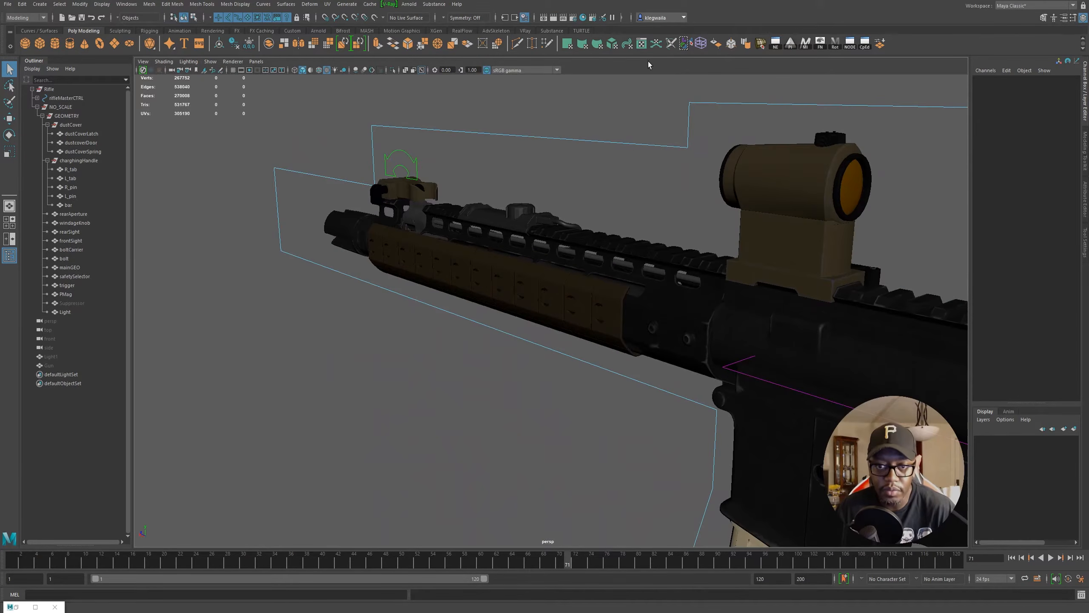
Step: Examine the UDIM tile layout of the textured rifle meshes together with the Light mesh in the UV Editor
{"action": "left_click_drag", "start_coordinate": [1088, 138], "coordinate": [656, 72]}
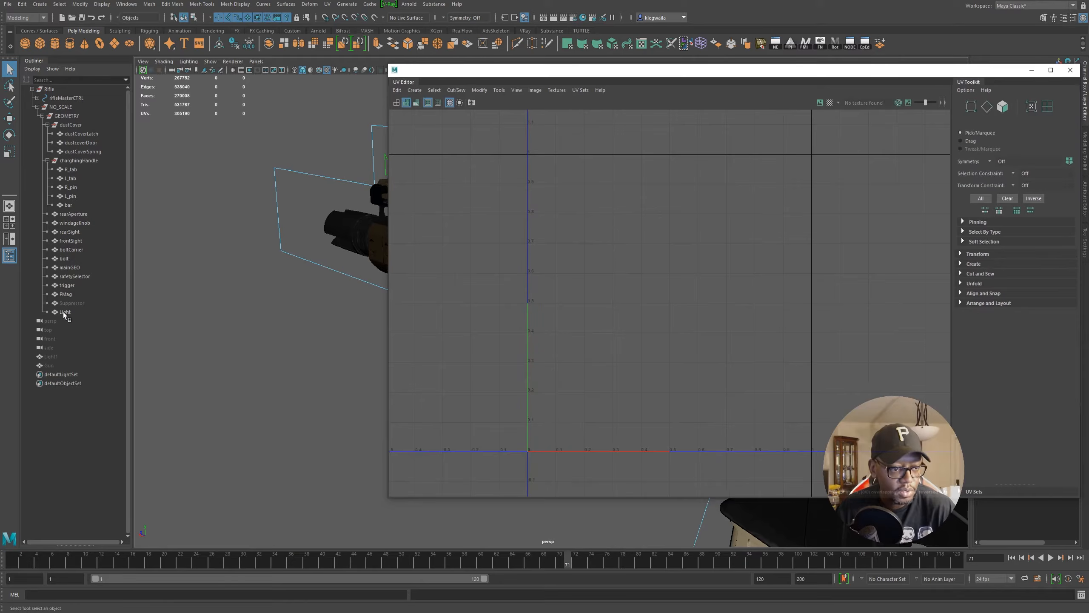
{"action": "left_click", "coordinate": [69, 286]}
{"action": "left_click_drag", "start_coordinate": [68, 171], "coordinate": [82, 134], "text": "shift"}
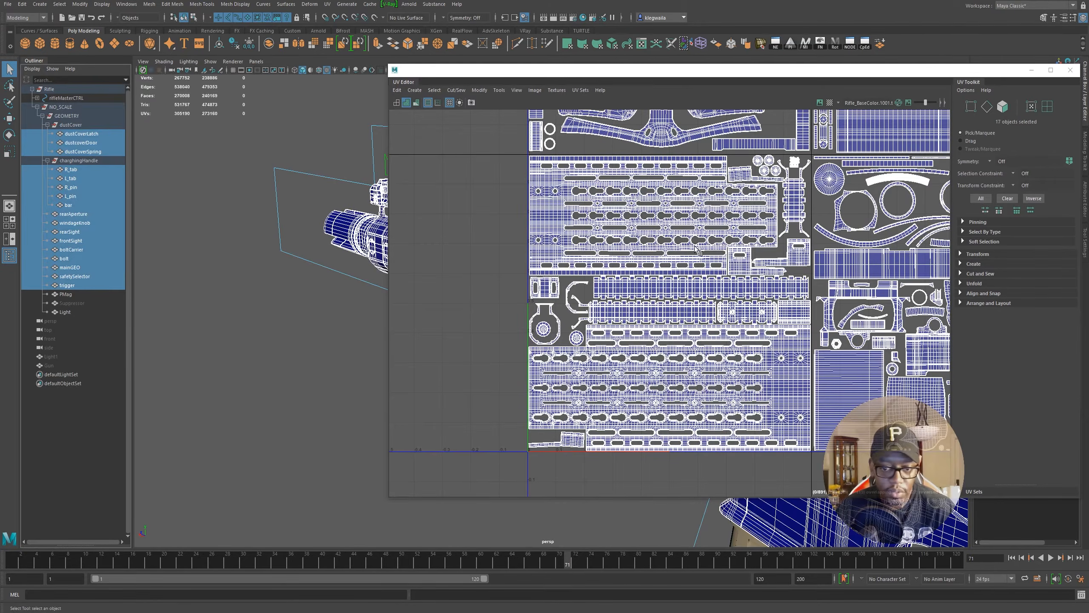
{"action": "scroll", "coordinate": [681, 237], "scroll_direction": "down", "scroll_amount": 6}
{"action": "middle_click_drag", "start_coordinate": [631, 291], "coordinate": [588, 275], "text": "alt"}
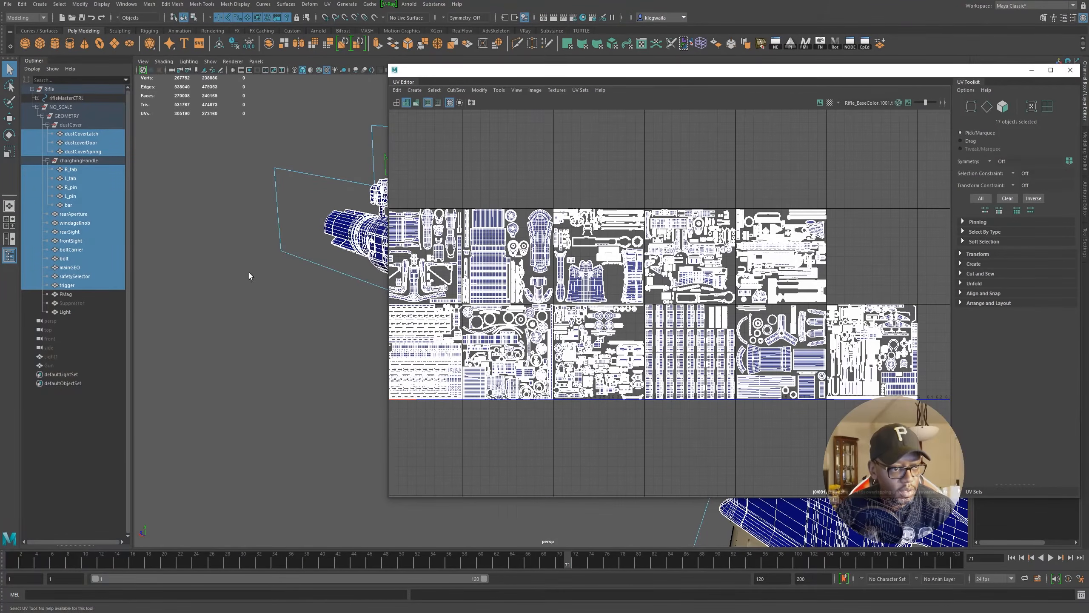
{"action": "left_click", "coordinate": [70, 313], "text": "ctrl"}
{"action": "middle_click_drag", "start_coordinate": [622, 312], "coordinate": [665, 312], "text": "alt"}
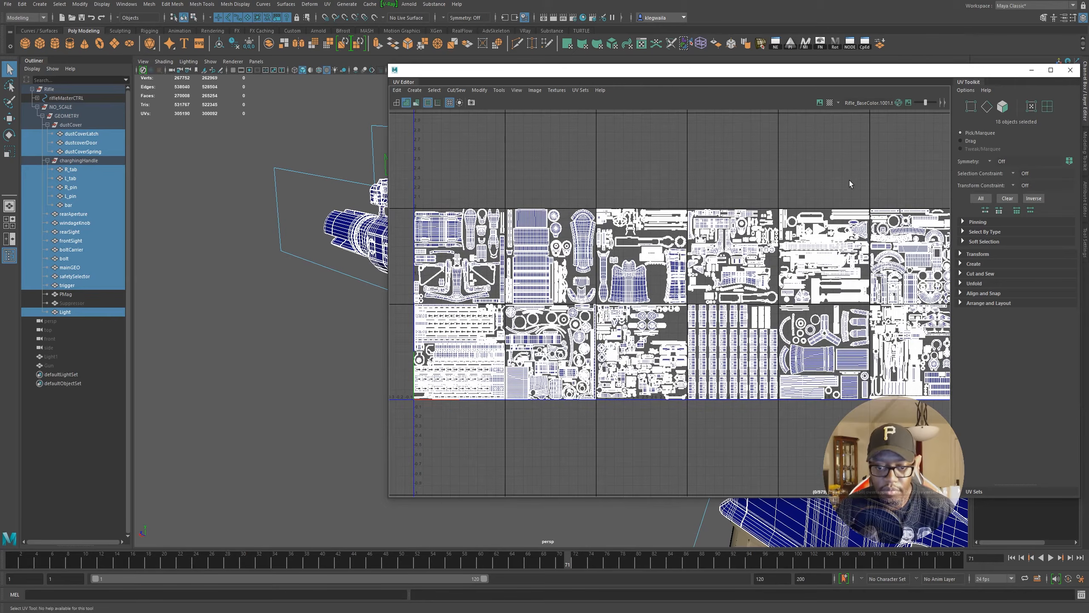
{"action": "left_click", "coordinate": [1031, 69]}
Step: Assign the existing rifleShader material to the Light mesh and check its textures in the viewport
{"action": "left_click", "coordinate": [76, 313]}
{"action": "left_click_drag", "start_coordinate": [662, 296], "coordinate": [537, 290], "text": "alt"}
{"action": "middle_click_drag", "start_coordinate": [725, 300], "coordinate": [575, 298], "text": "alt"}
{"action": "right_click_drag", "start_coordinate": [575, 299], "coordinate": [759, 313], "text": "alt"}
{"action": "right_click", "coordinate": [762, 302]}
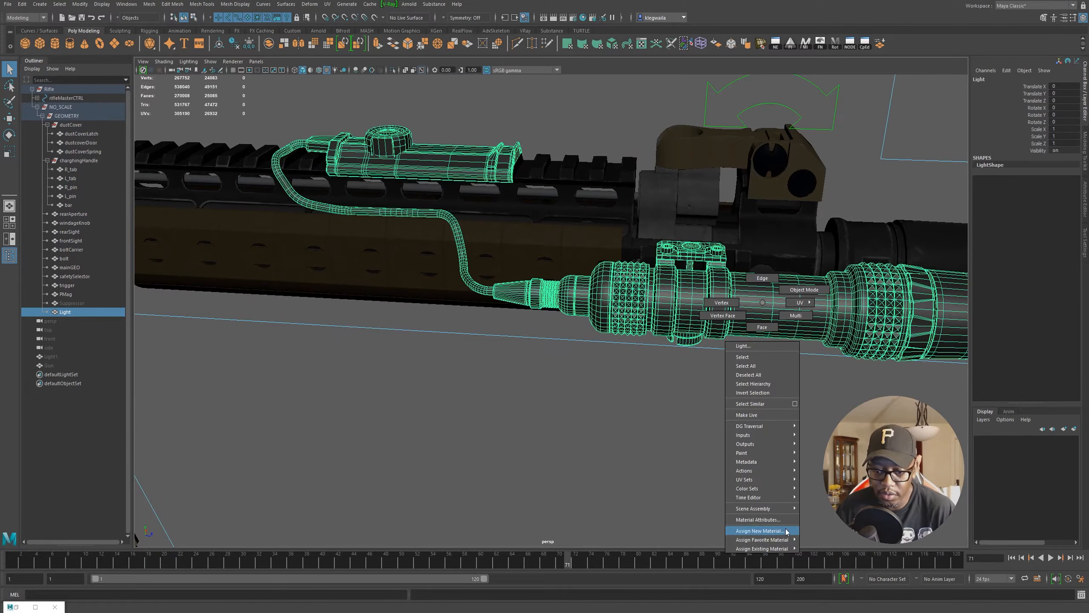
{"action": "mouse_move", "coordinate": [776, 548]}
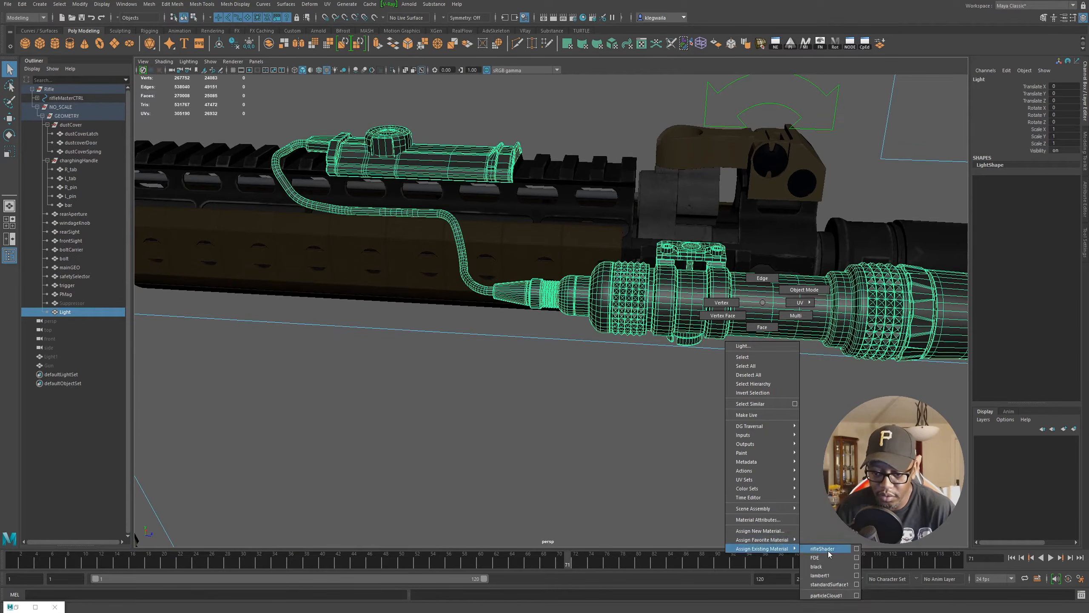
{"action": "left_click", "coordinate": [822, 548]}
{"action": "left_click", "coordinate": [712, 436]}
{"action": "left_click_drag", "start_coordinate": [711, 436], "coordinate": [649, 372], "text": "alt"}
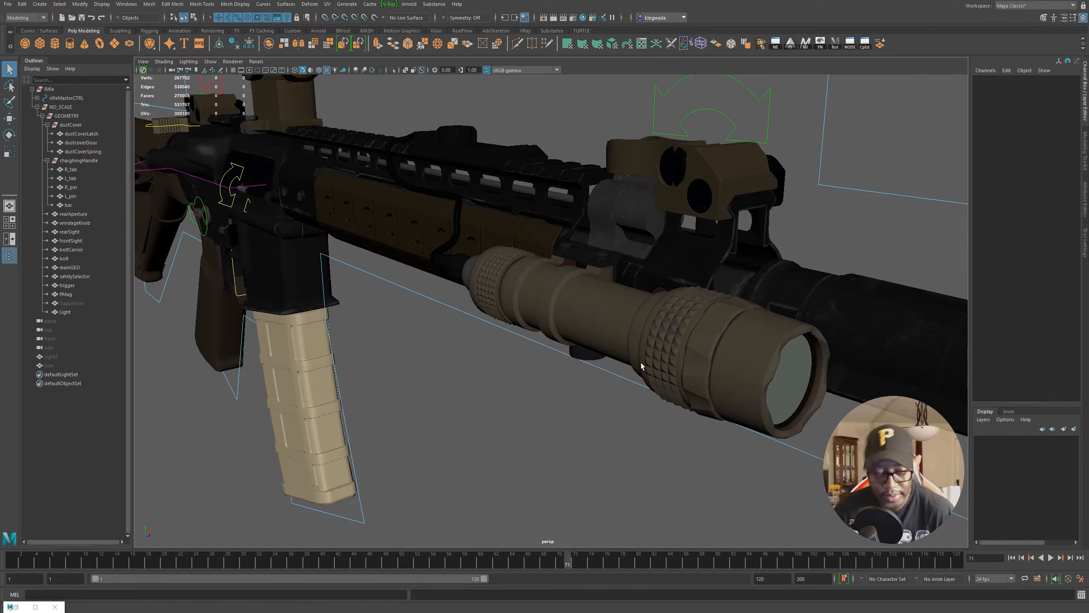
{"action": "middle_click_drag", "start_coordinate": [602, 282], "coordinate": [642, 330], "text": "alt"}
{"action": "scroll", "coordinate": [643, 331], "scroll_direction": "down", "scroll_amount": 3}
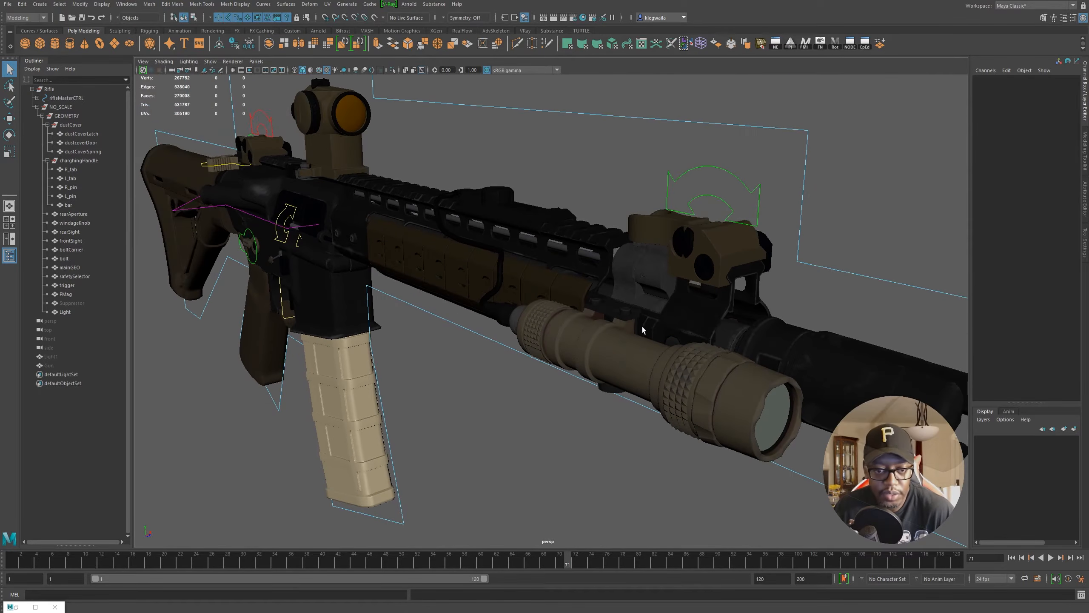
{"action": "left_click", "coordinate": [434, 4]}
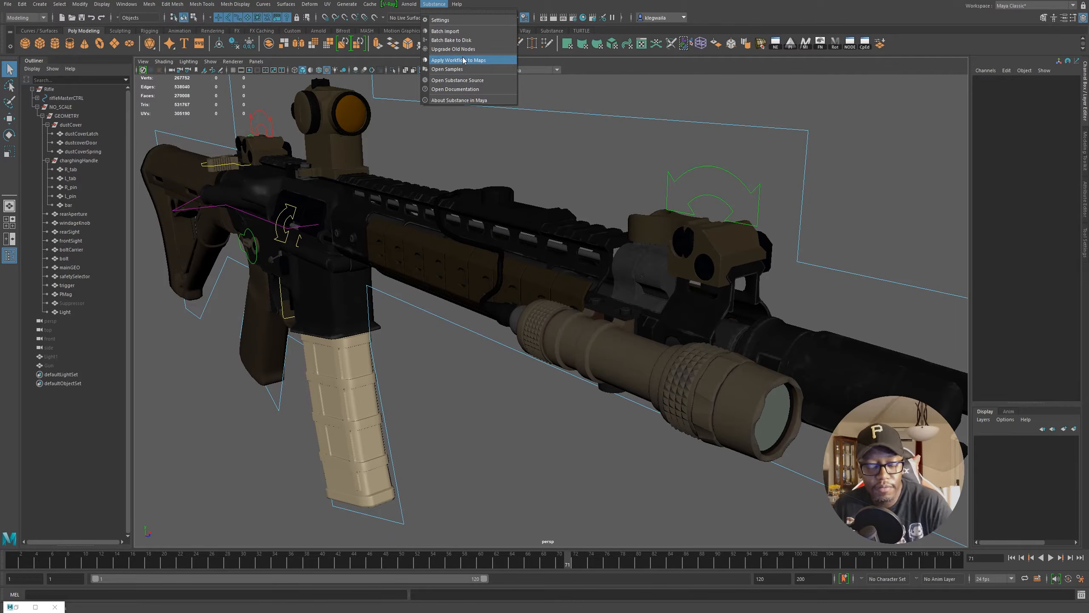
{"action": "left_click", "coordinate": [532, 193]}
{"action": "left_click_drag", "start_coordinate": [510, 255], "coordinate": [524, 248], "text": "alt"}
{"action": "middle_click_drag", "start_coordinate": [594, 269], "coordinate": [676, 277], "text": "alt"}
{"action": "left_click_drag", "start_coordinate": [676, 277], "coordinate": [636, 286], "text": "alt"}
{"action": "right_click_drag", "start_coordinate": [636, 285], "coordinate": [599, 266], "text": "alt"}
{"action": "left_click_drag", "start_coordinate": [617, 259], "coordinate": [625, 269], "text": "alt"}
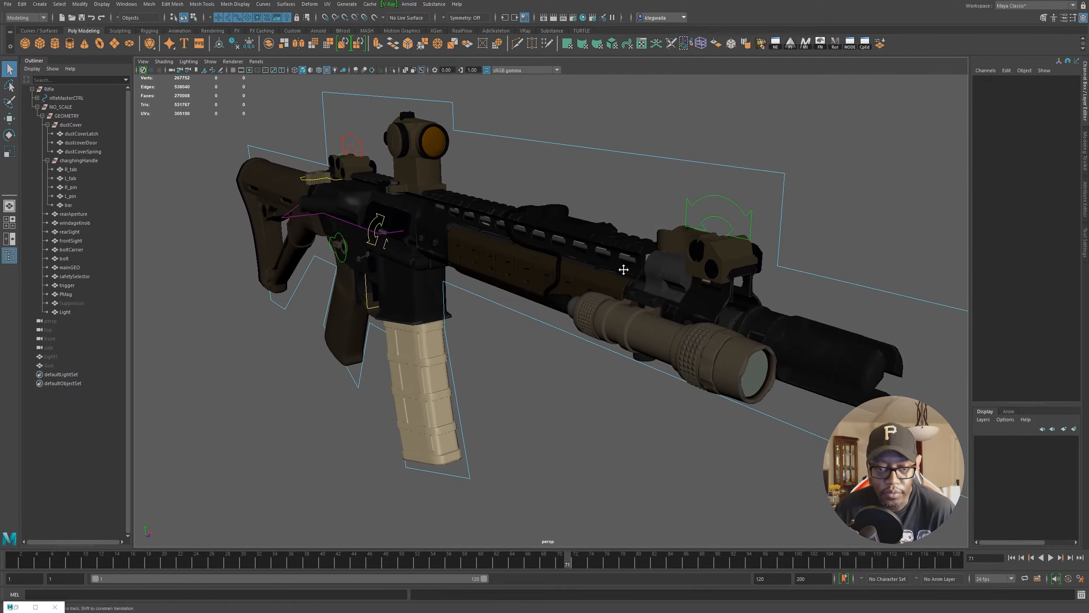
{"action": "middle_click_drag", "start_coordinate": [625, 269], "coordinate": [629, 278], "text": "alt"}
Step: Create an Arnold Skydome Light in the scene
{"action": "left_click", "coordinate": [434, 4]}
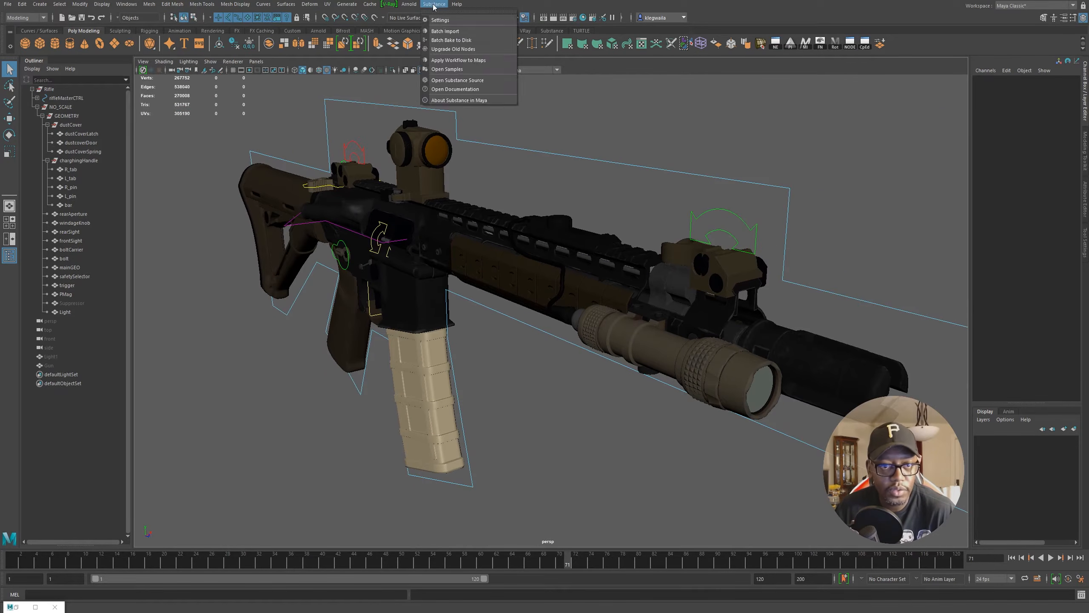
{"action": "mouse_move", "coordinate": [443, 50]}
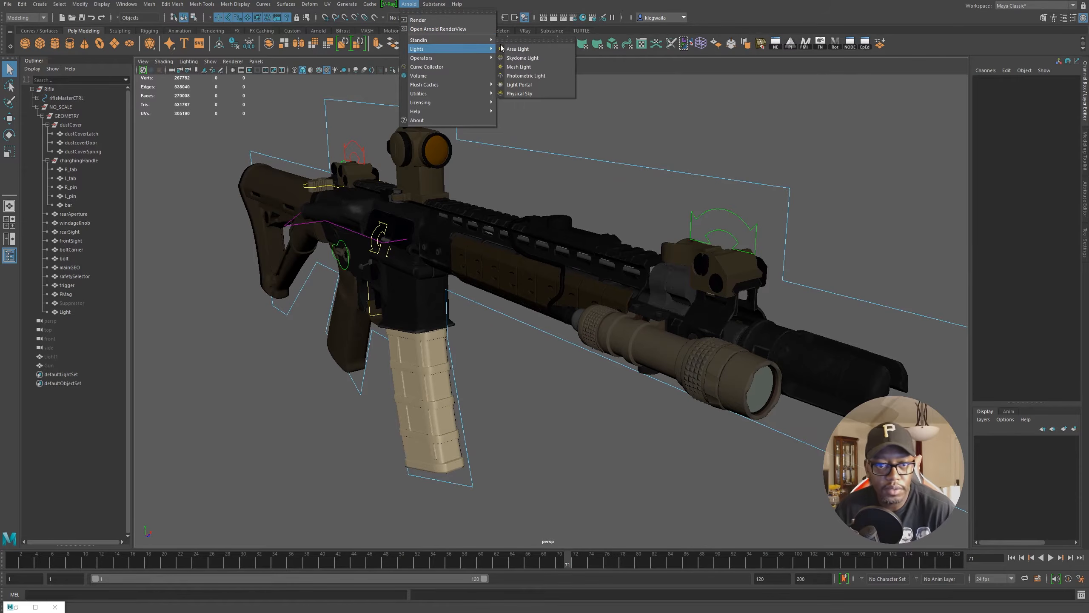
{"action": "left_click", "coordinate": [541, 57]}
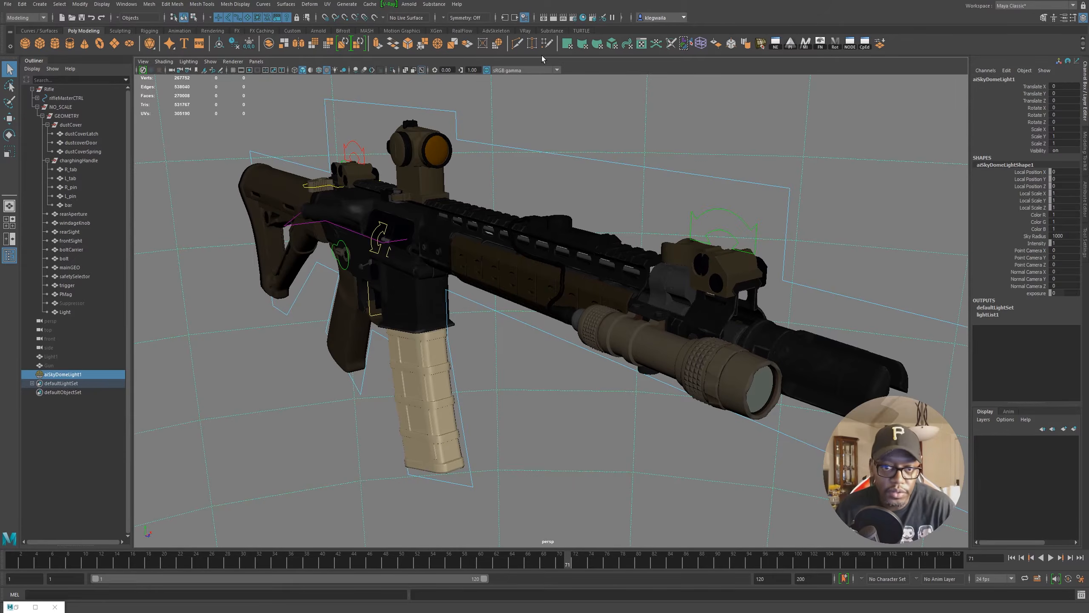
Step: Connect a File texture to the skydome light's Color and load the urban_street_04_4k HDR image into it
{"action": "left_click", "coordinate": [1086, 203]}
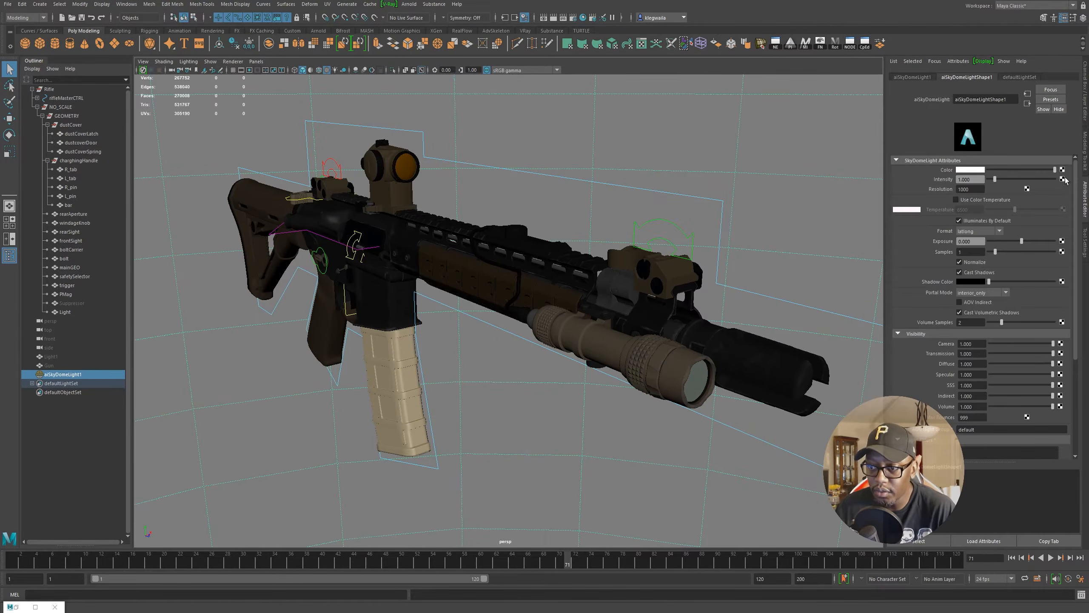
{"action": "left_click", "coordinate": [1062, 170]}
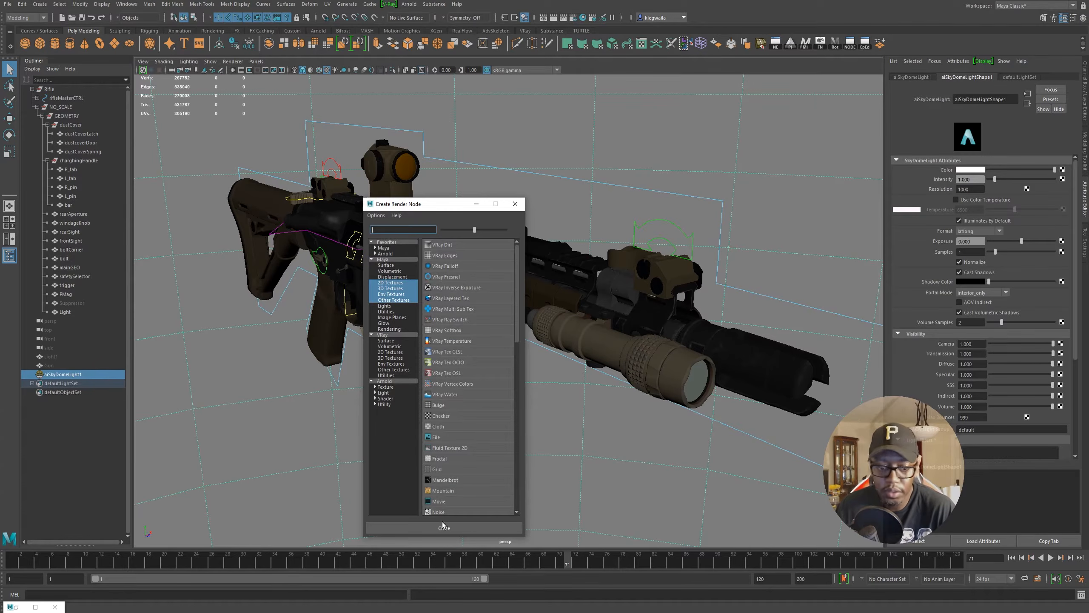
{"action": "left_click", "coordinate": [437, 438]}
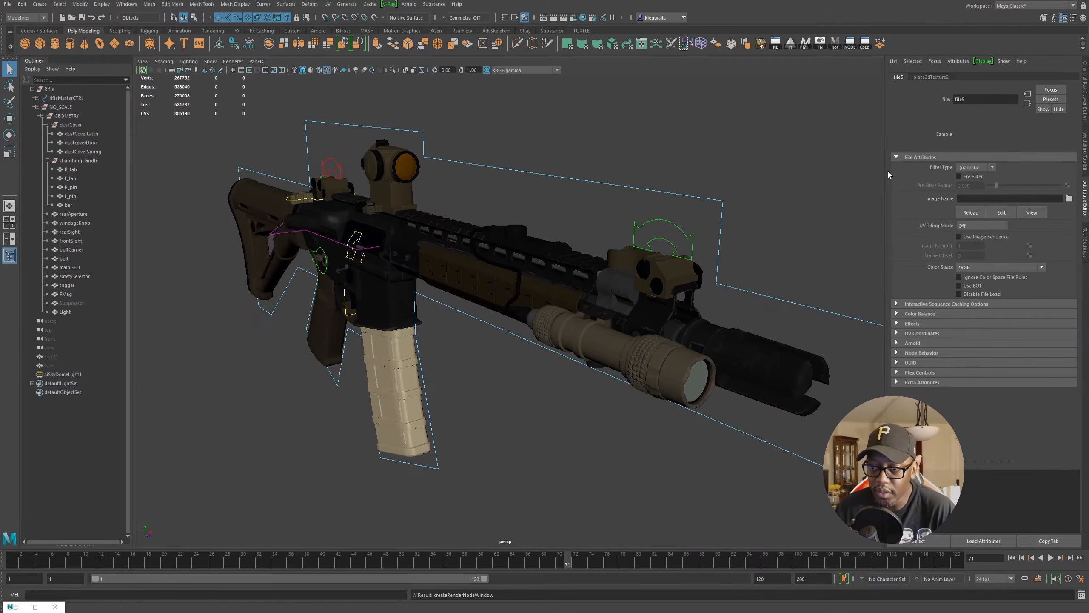
{"action": "left_click", "coordinate": [1069, 199]}
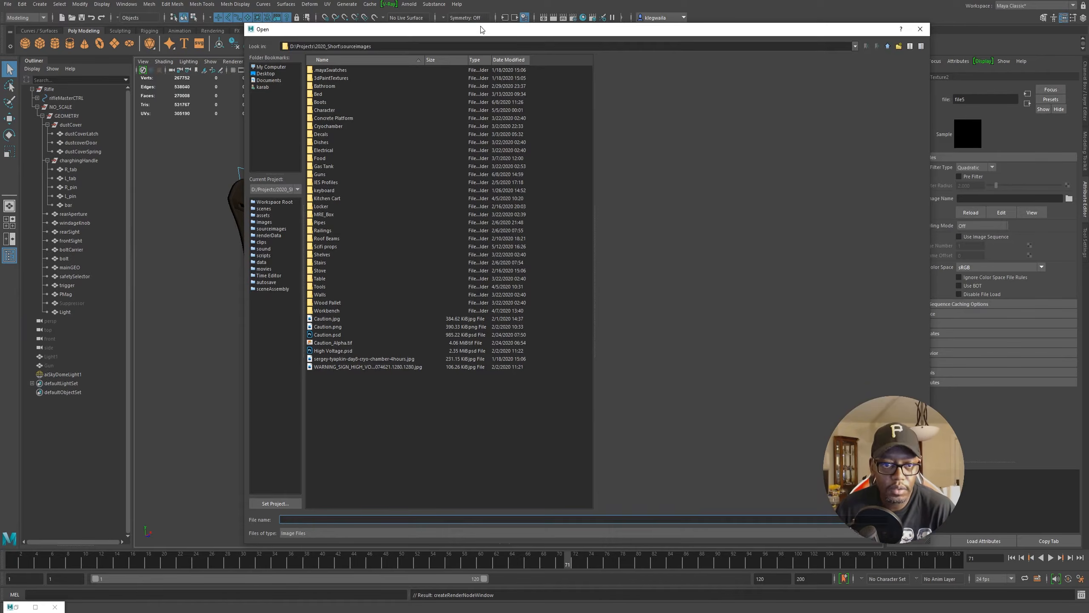
{"action": "left_click_drag", "start_coordinate": [422, 40], "coordinate": [0, 61]}
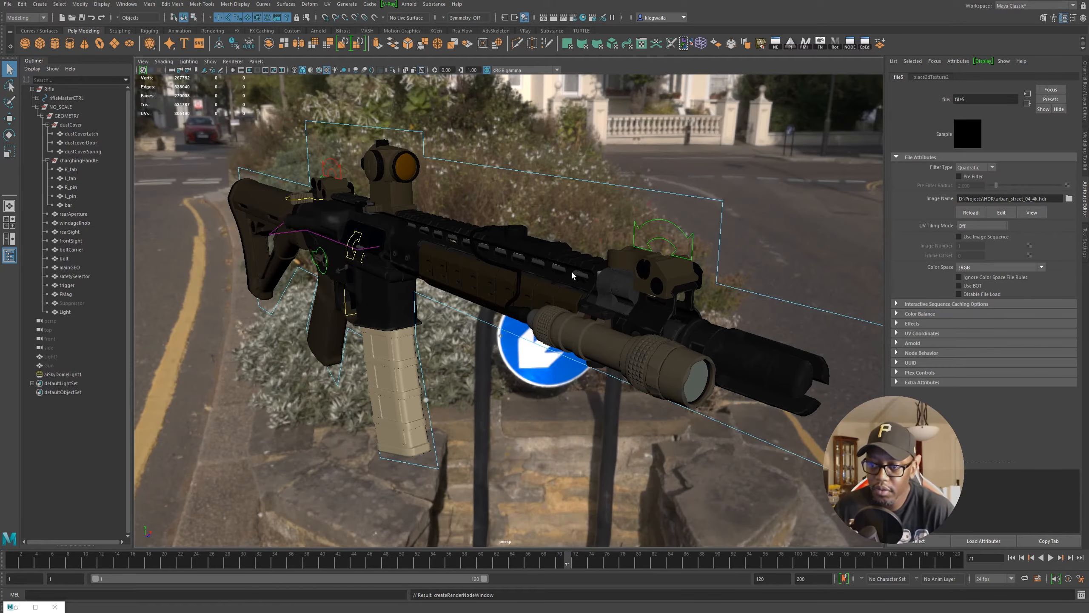
Step: Frame the whole rifle against the HDR background, render it in the Arnold RenderView, and enlarge the render window
{"action": "mouse_move", "coordinate": [611, 258]}
{"action": "left_mouse_down", "text": "alt"}
{"action": "mouse_move", "coordinate": [573, 252]}
{"action": "mouse_move", "coordinate": [622, 260]}
{"action": "mouse_move", "coordinate": [419, 258]}
{"action": "mouse_move", "coordinate": [647, 261]}
{"action": "mouse_move", "coordinate": [626, 263]}
{"action": "left_mouse_up", "text": "alt"}
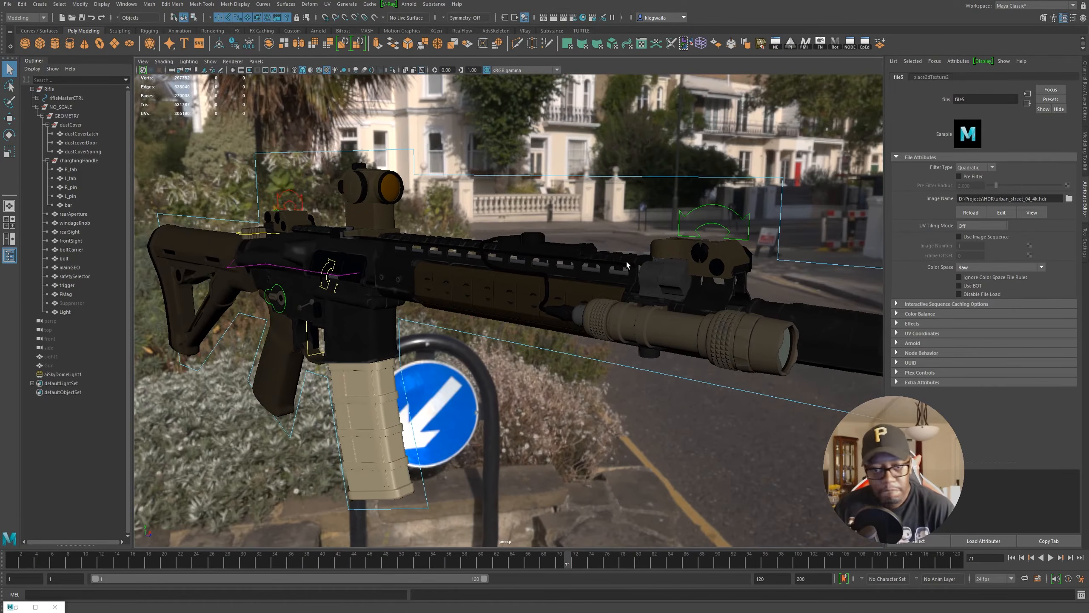
{"action": "middle_click_drag", "start_coordinate": [662, 305], "coordinate": [609, 280], "text": "alt"}
{"action": "left_click_drag", "start_coordinate": [609, 281], "coordinate": [610, 273], "text": "alt"}
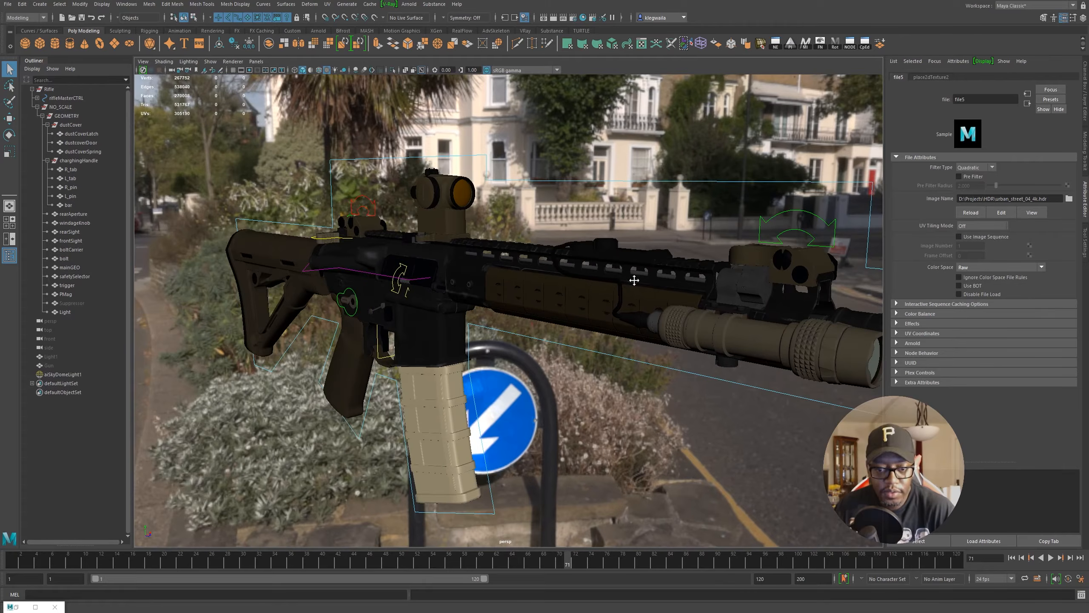
{"action": "middle_click_drag", "start_coordinate": [631, 277], "coordinate": [597, 254], "text": "alt"}
{"action": "left_click", "coordinate": [438, 6]}
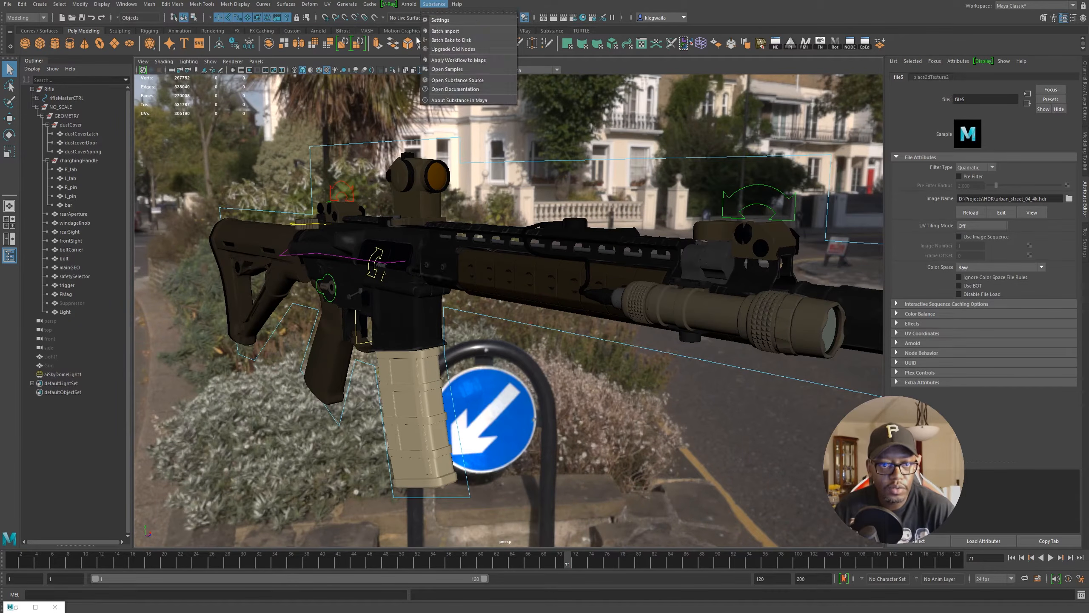
{"action": "mouse_move", "coordinate": [409, 4]}
{"action": "left_click", "coordinate": [469, 32]}
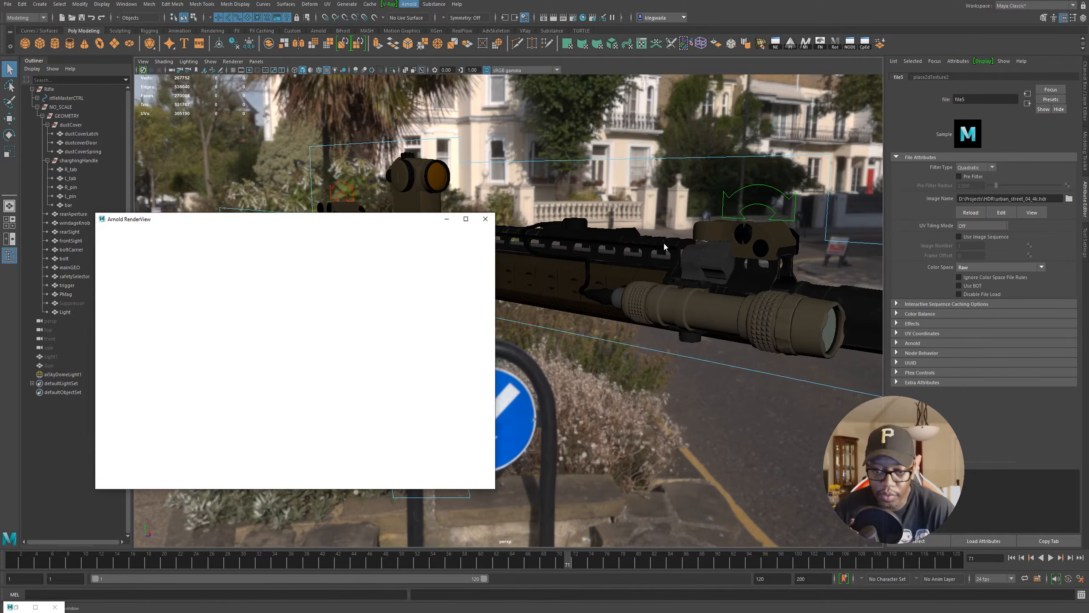
{"action": "left_click_drag", "start_coordinate": [397, 219], "coordinate": [756, 107]}
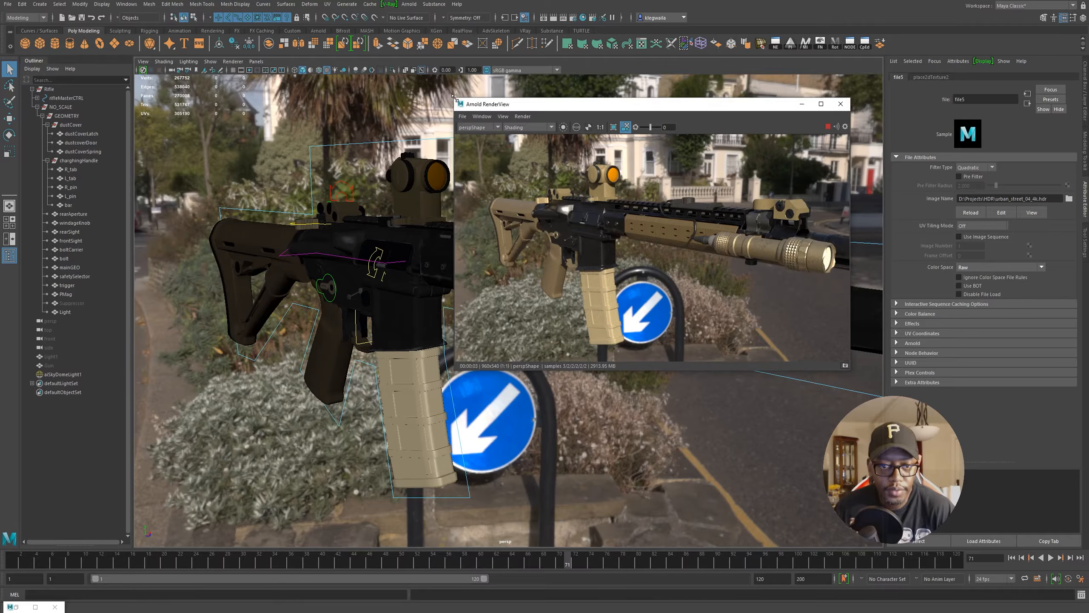
{"action": "left_click_drag", "start_coordinate": [455, 98], "coordinate": [386, 50]}
{"action": "left_click_drag", "start_coordinate": [848, 370], "coordinate": [945, 483]}
Step: Inspect the side of the rifle around the receiver and optic in the live Arnold render
{"action": "left_click", "coordinate": [531, 79]}
{"action": "left_click_drag", "start_coordinate": [493, 128], "coordinate": [519, 112], "text": "alt"}
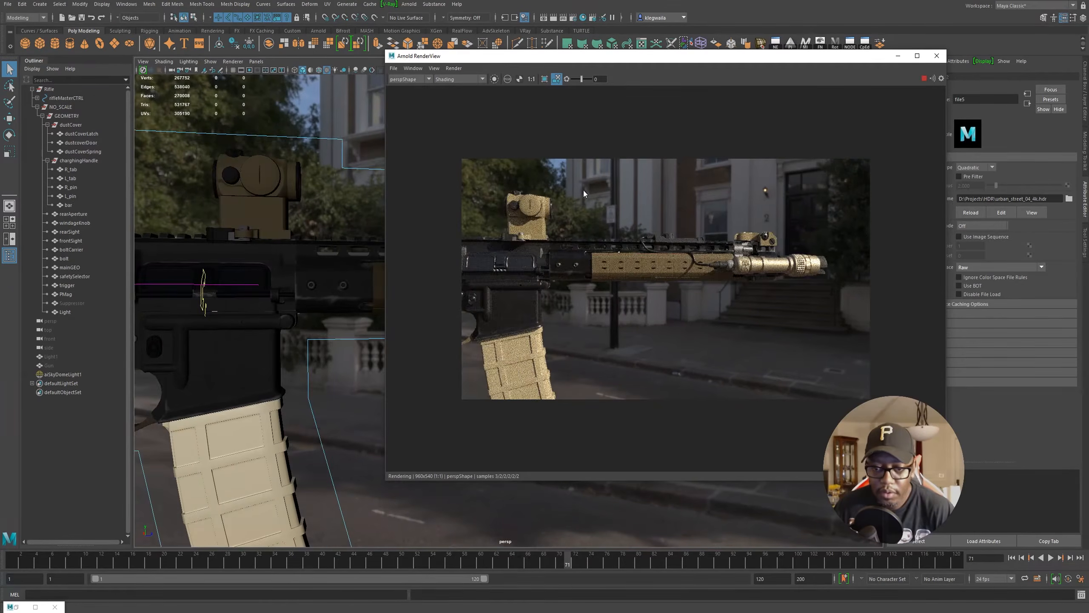
{"action": "left_click_drag", "start_coordinate": [576, 177], "coordinate": [680, 290], "text": "alt"}
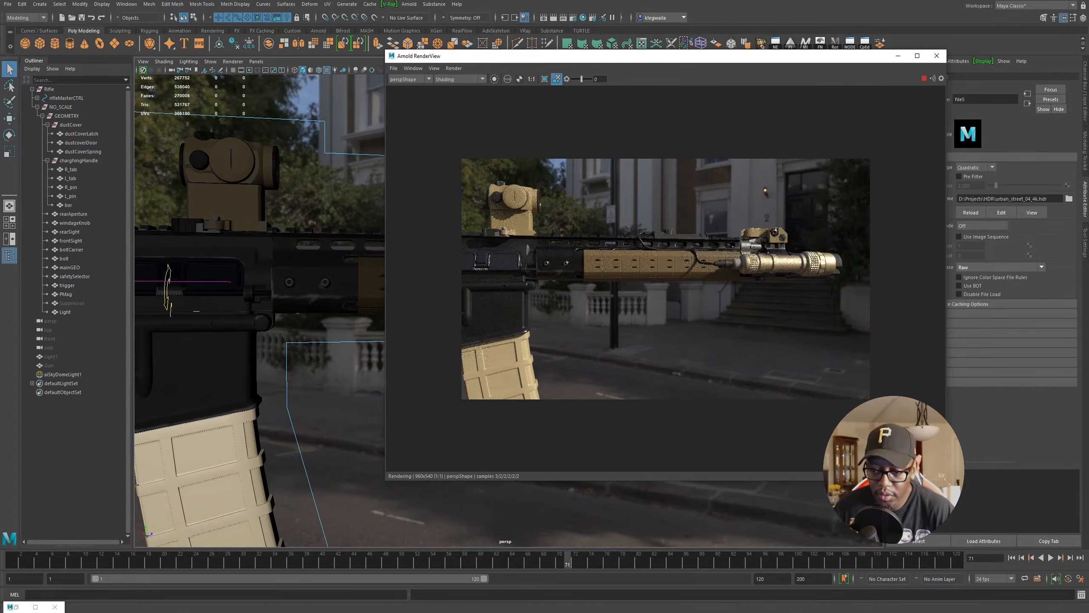
{"action": "left_click_drag", "start_coordinate": [946, 480], "coordinate": [965, 492]}
{"action": "mouse_move", "coordinate": [678, 288]}
{"action": "left_mouse_down", "text": "alt"}
{"action": "mouse_move", "coordinate": [714, 280]}
{"action": "mouse_move", "coordinate": [672, 276]}
{"action": "mouse_move", "coordinate": [772, 272]}
{"action": "mouse_move", "coordinate": [692, 274]}
{"action": "left_mouse_up", "text": "alt"}
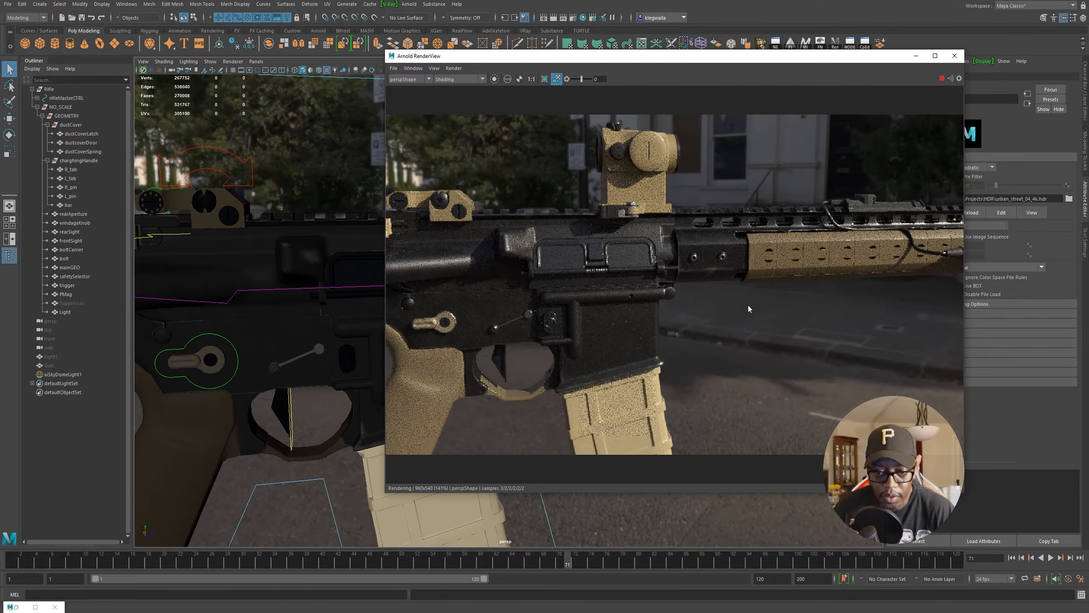
Step: Stop the current render and reopen the Arnold RenderView to render the rifle from a new angle facing the receiver and stock
{"action": "left_click_drag", "start_coordinate": [676, 282], "coordinate": [718, 262], "text": "alt"}
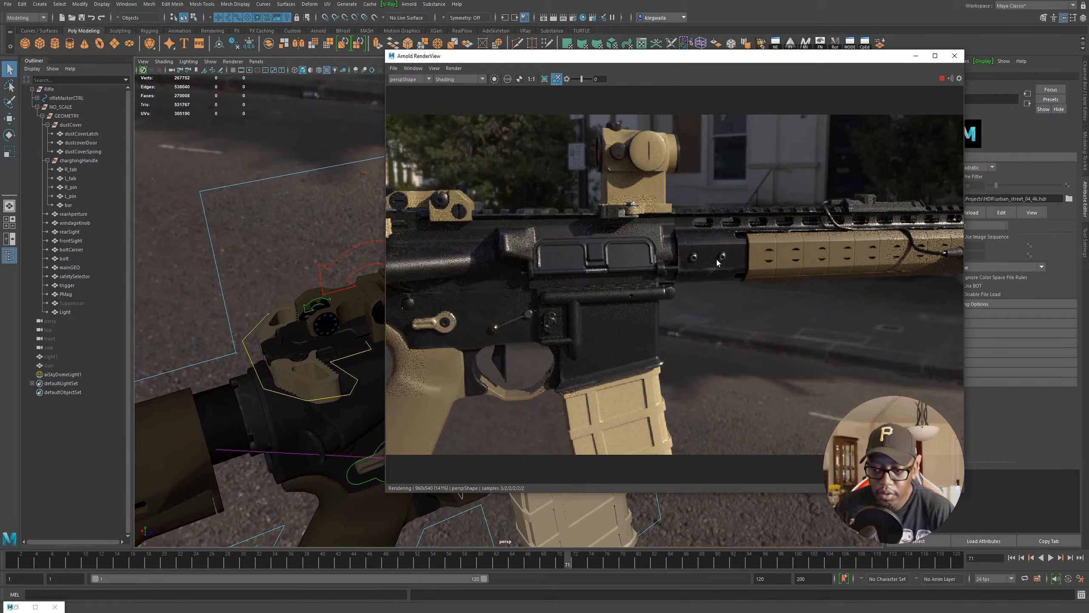
{"action": "left_click_drag", "start_coordinate": [606, 249], "coordinate": [595, 239], "text": "alt"}
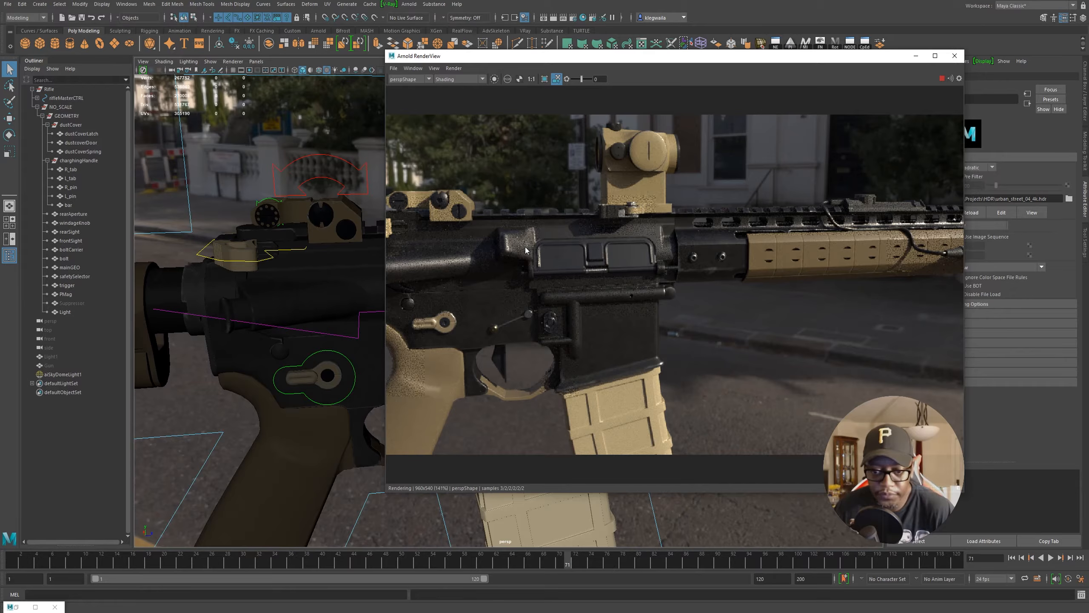
{"action": "left_click_drag", "start_coordinate": [322, 269], "coordinate": [328, 250], "text": "alt"}
{"action": "left_click_drag", "start_coordinate": [348, 299], "coordinate": [339, 287], "text": "alt"}
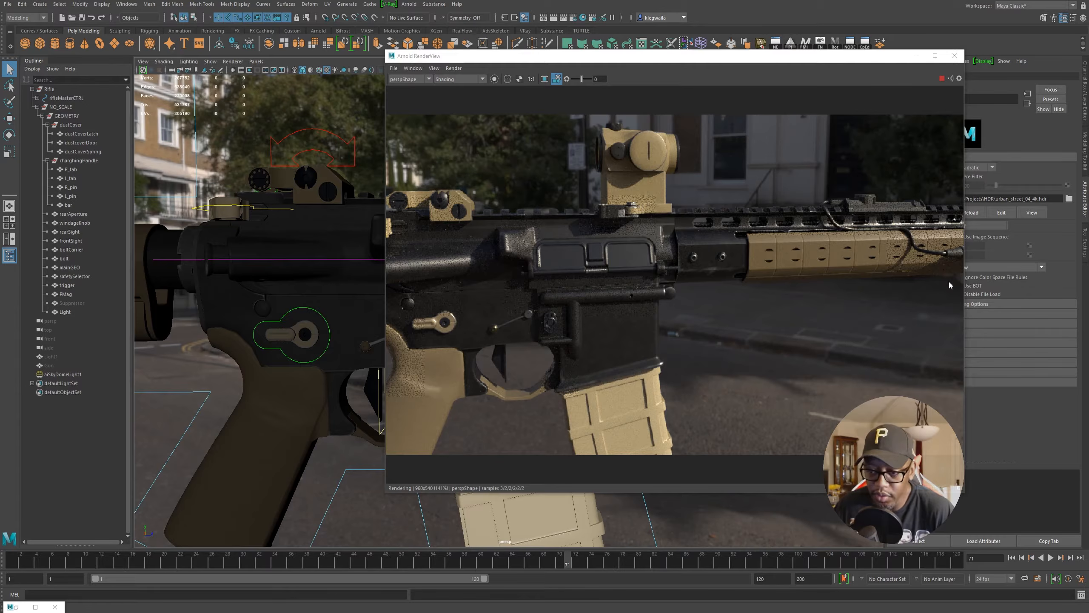
{"action": "left_click", "coordinate": [941, 80]}
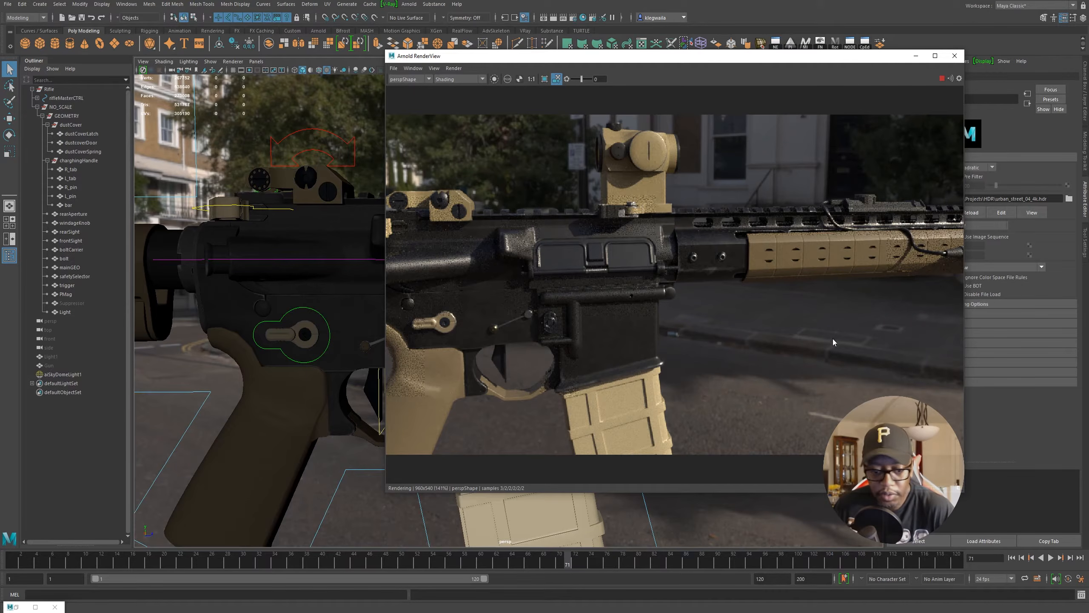
{"action": "left_click_drag", "start_coordinate": [340, 338], "coordinate": [313, 324], "text": "alt"}
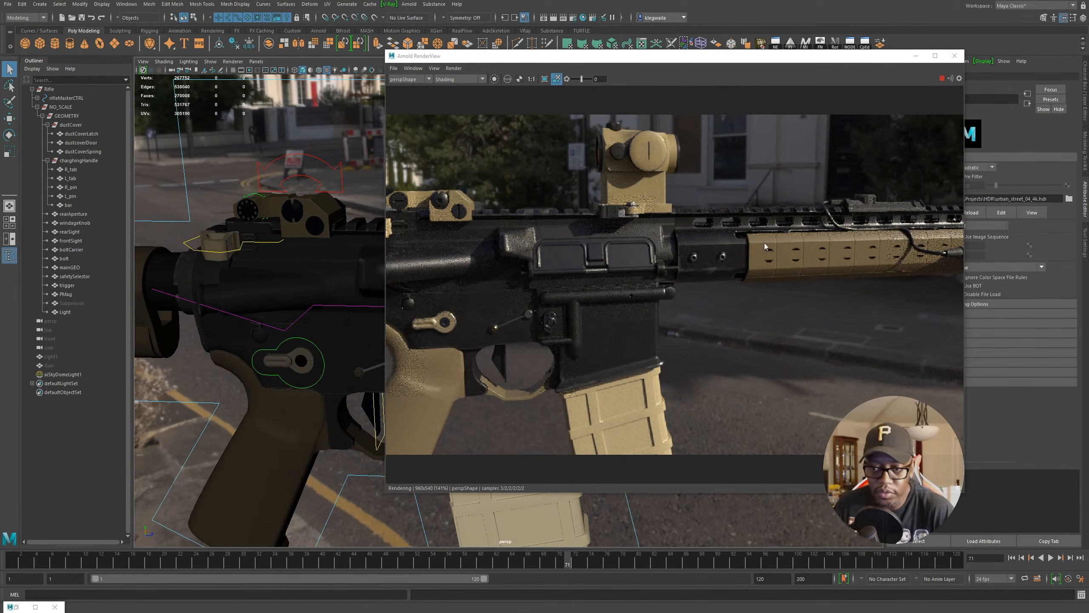
{"action": "left_click", "coordinate": [955, 55]}
{"action": "left_click_drag", "start_coordinate": [592, 322], "coordinate": [545, 274], "text": "alt"}
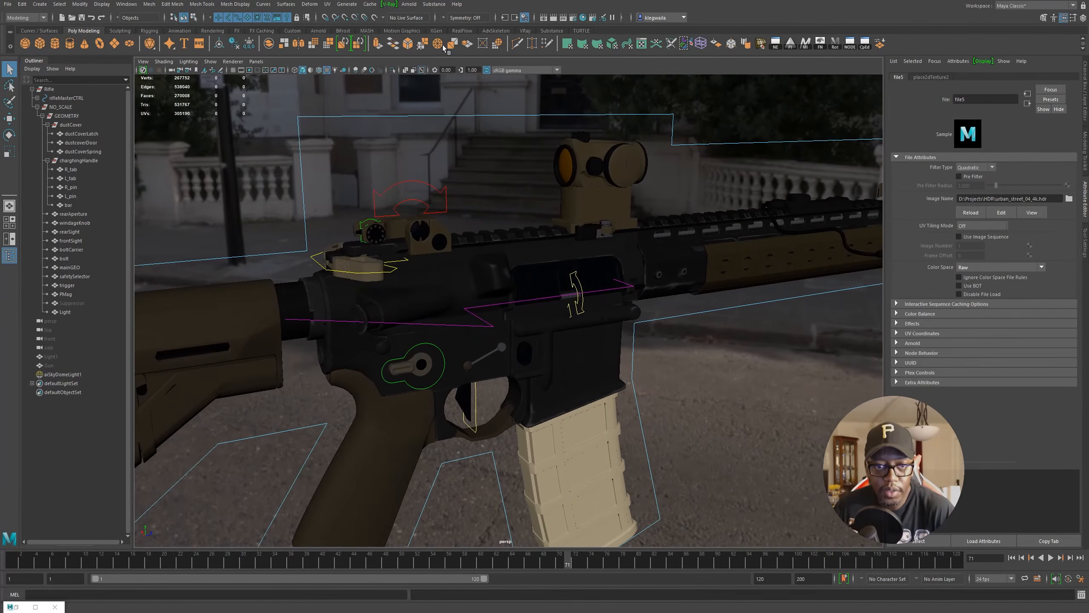
{"action": "left_click", "coordinate": [409, 5]}
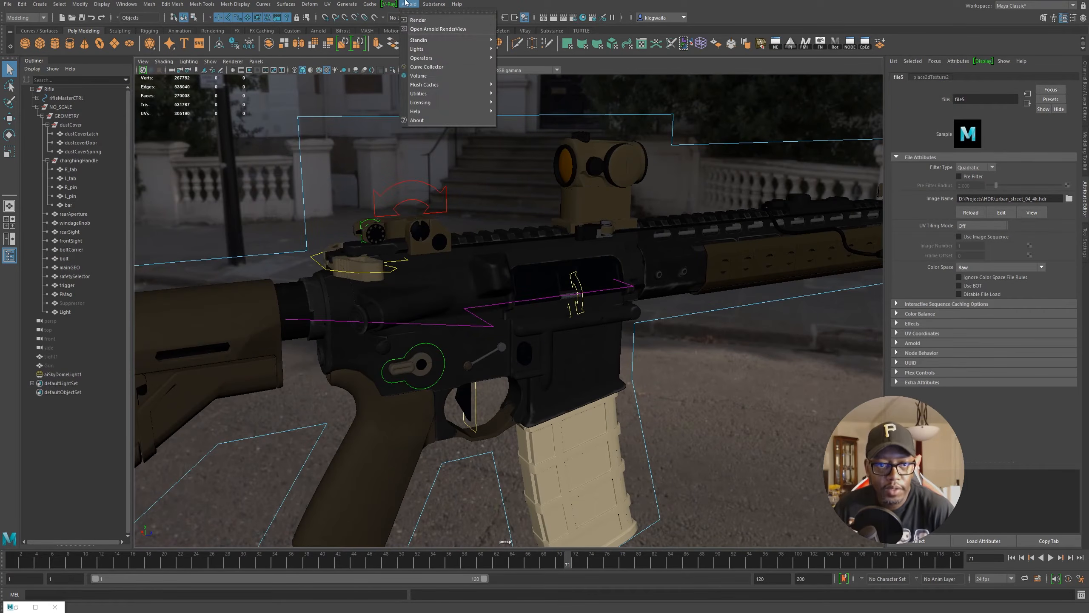
{"action": "left_click", "coordinate": [437, 30]}
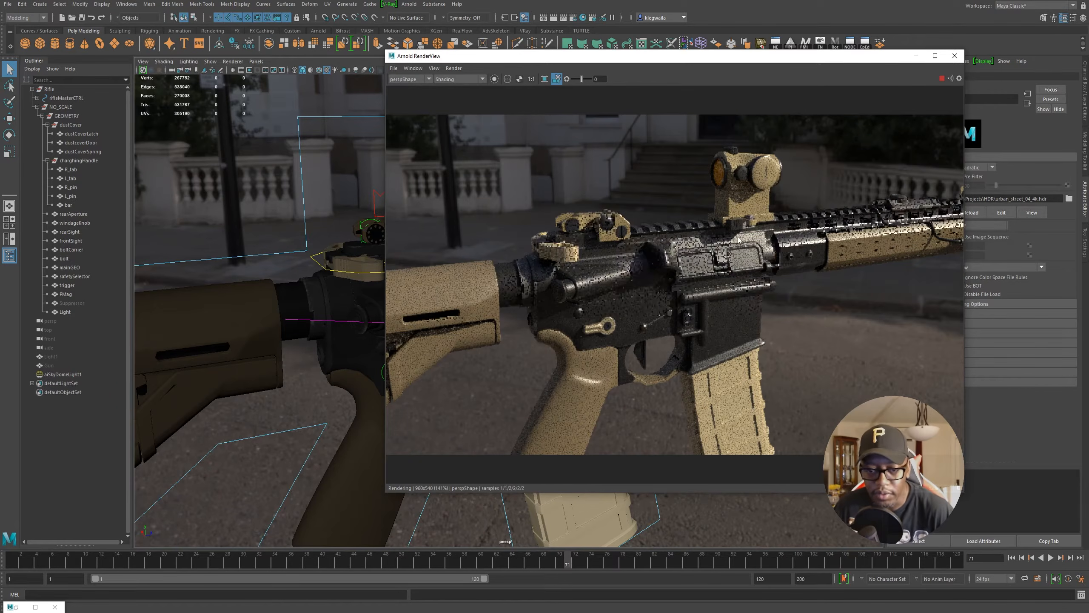
Step: Examine the charging handle, rear sight and opposite side of the receiver up close in the live render
{"action": "middle_click_drag", "start_coordinate": [777, 275], "coordinate": [741, 243], "text": "alt"}
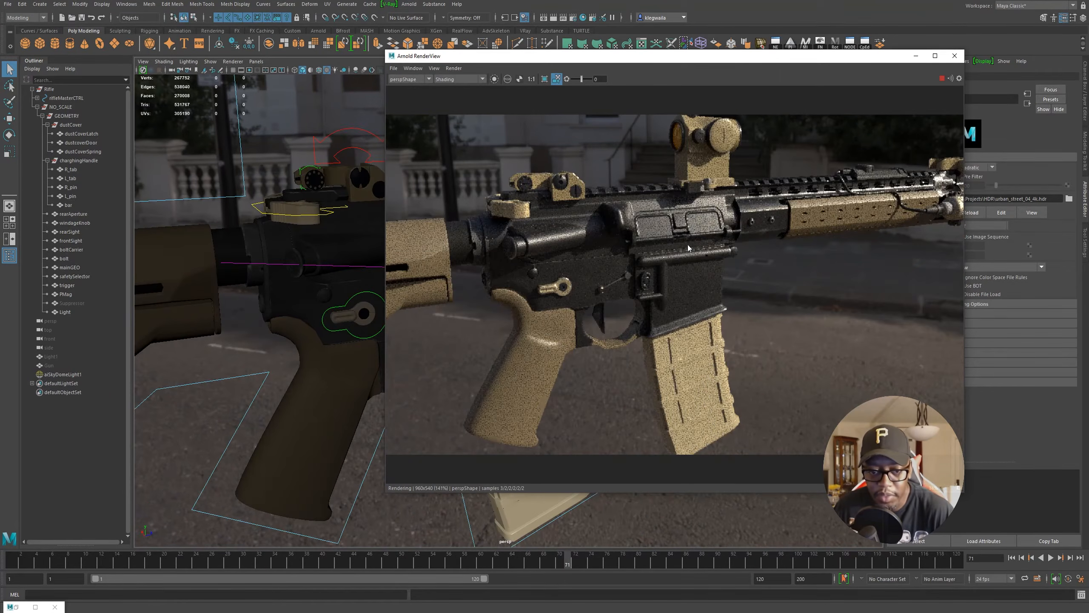
{"action": "left_click_drag", "start_coordinate": [688, 248], "coordinate": [827, 312], "text": "alt"}
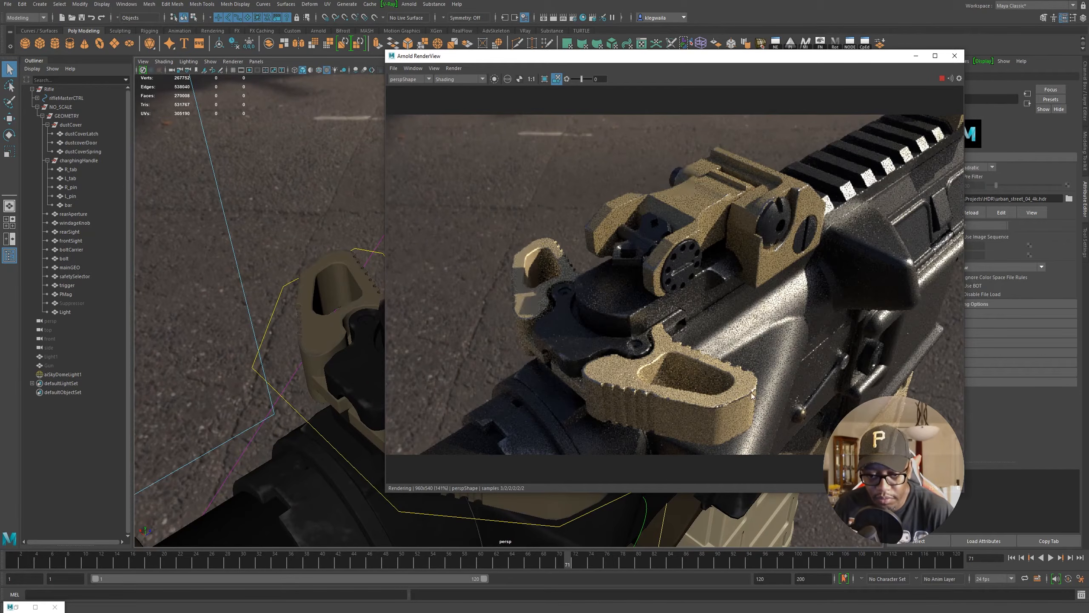
{"action": "left_click_drag", "start_coordinate": [715, 244], "coordinate": [671, 298], "text": "alt"}
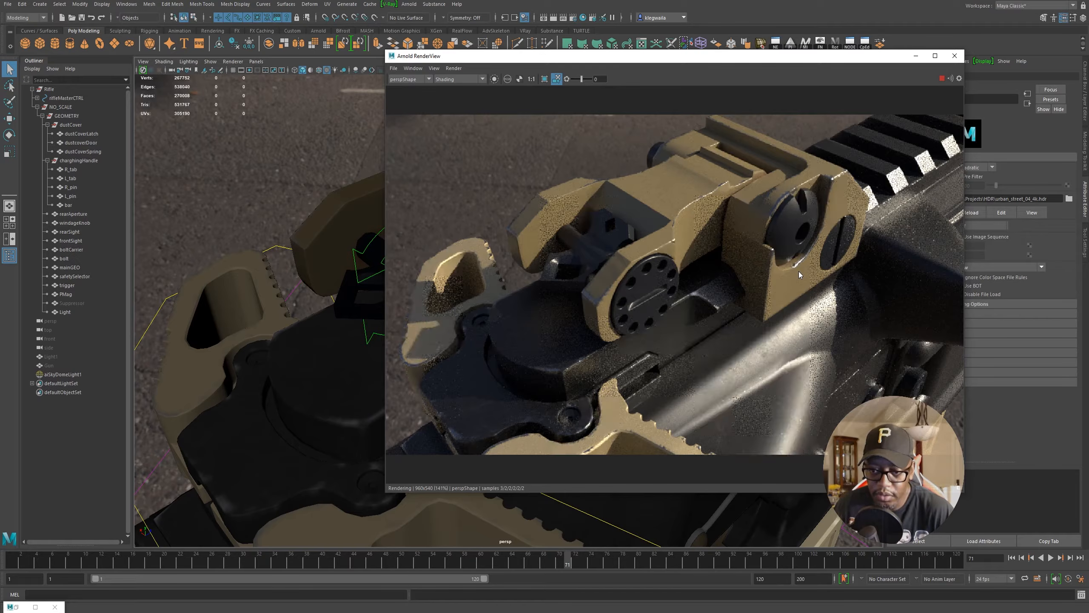
{"action": "left_click_drag", "start_coordinate": [796, 271], "coordinate": [556, 290], "text": "alt"}
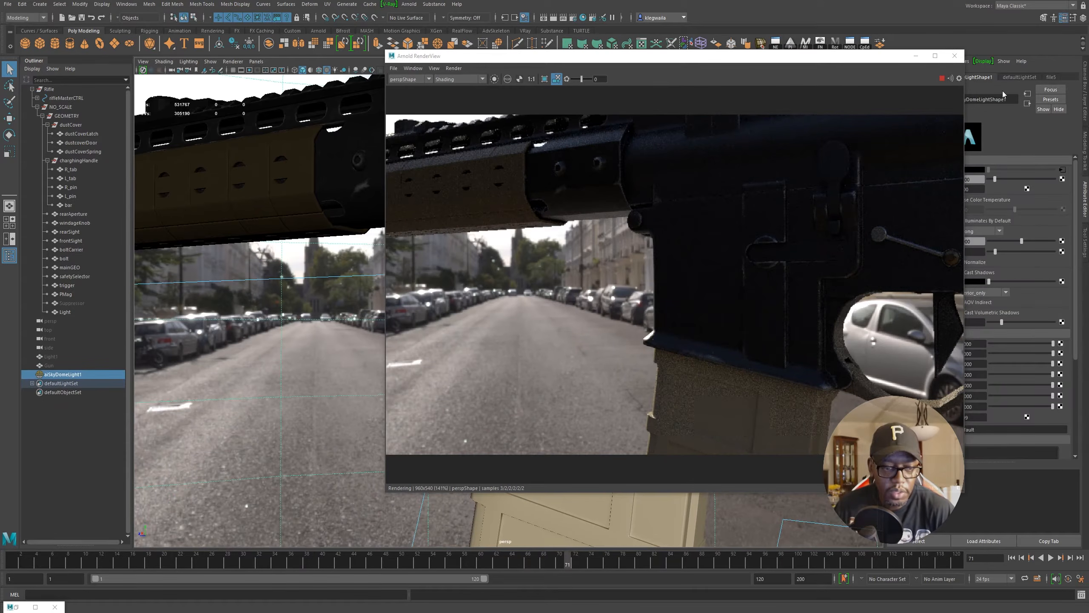
Step: Rotate the skydome light about -180 degrees around Y, keeping the render visible beside its transform values
{"action": "left_click_drag", "start_coordinate": [873, 61], "coordinate": [807, 66]}
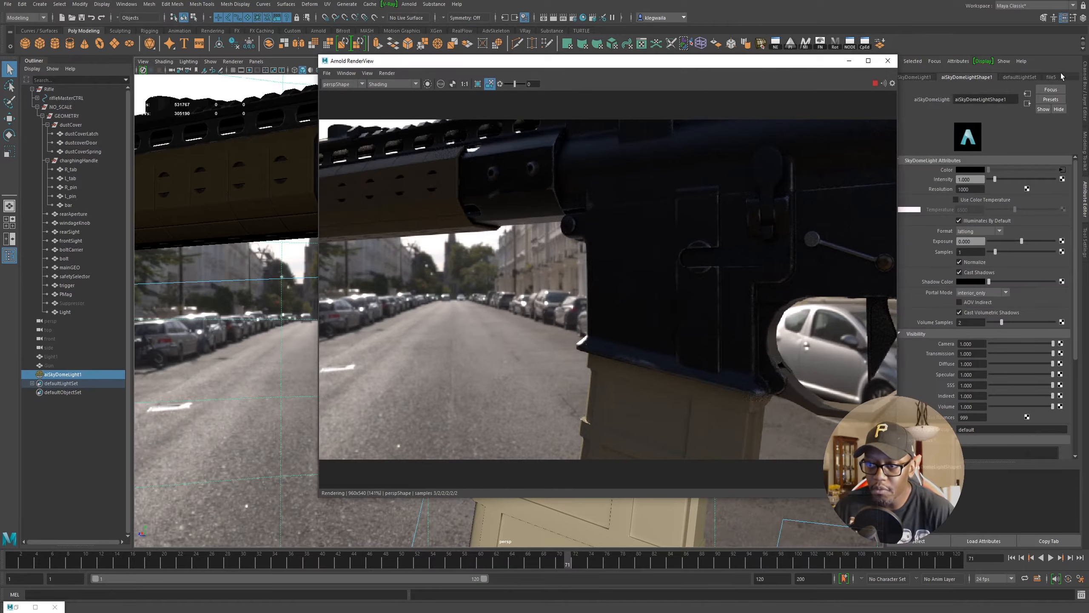
{"action": "left_click", "coordinate": [1086, 77]}
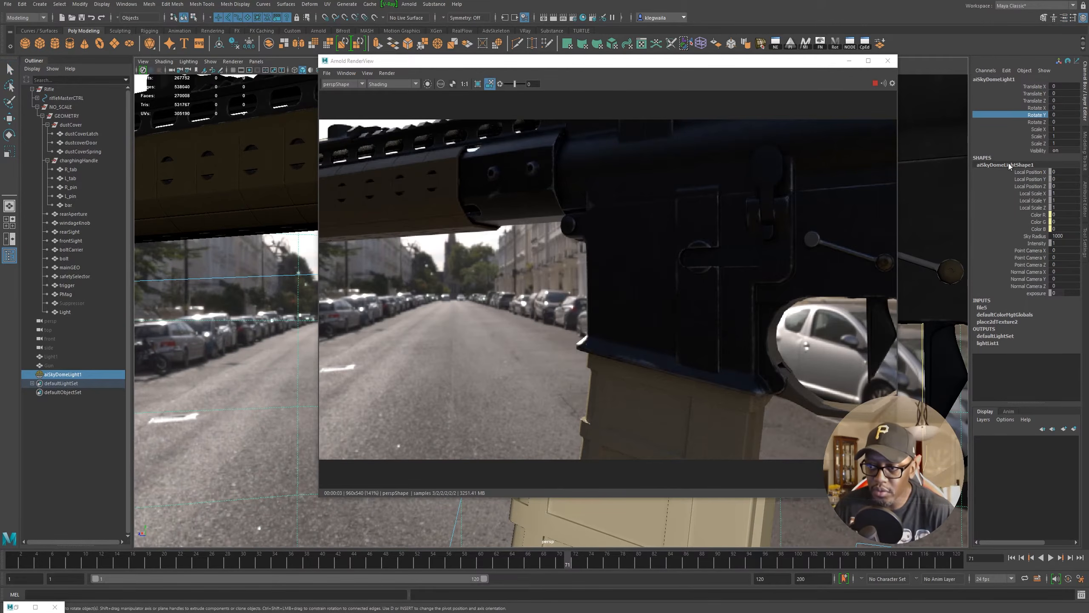
{"action": "middle_click_drag", "start_coordinate": [545, 526], "coordinate": [768, 542]}
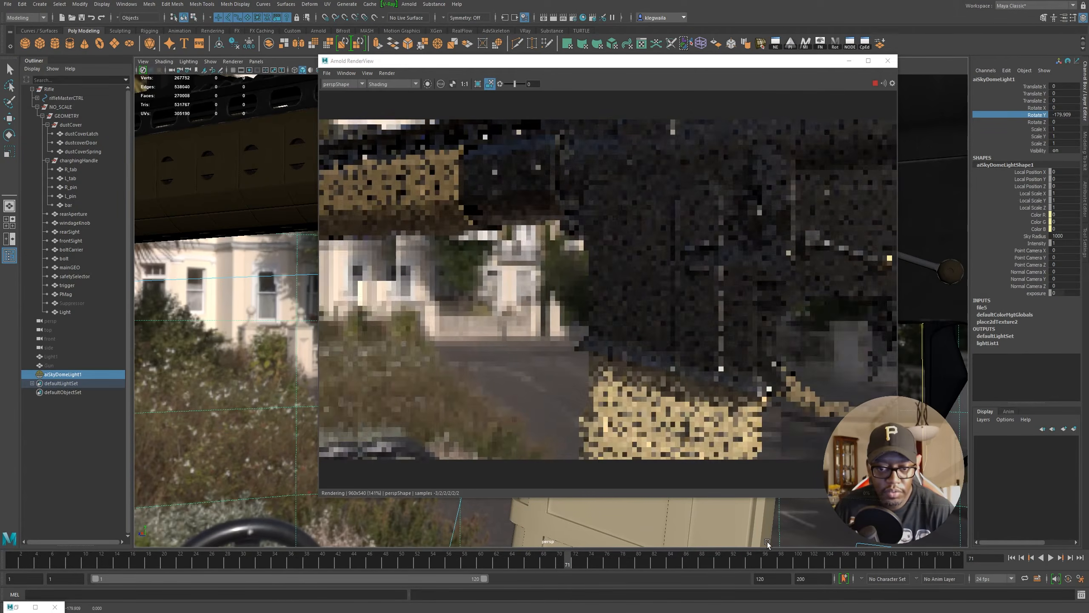
Step: Examine the receiver, handguard and top rail in the render under the rotated skydome lighting
{"action": "left_click_drag", "start_coordinate": [639, 341], "coordinate": [703, 331], "text": "alt"}
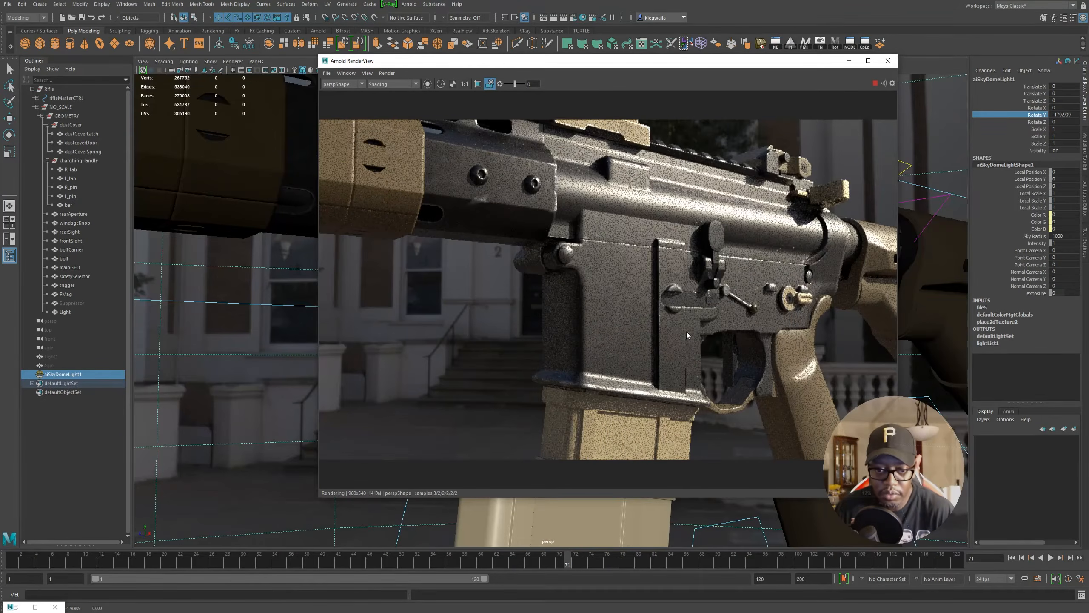
{"action": "left_click_drag", "start_coordinate": [738, 296], "coordinate": [665, 262], "text": "alt"}
{"action": "left_click_drag", "start_coordinate": [839, 293], "coordinate": [791, 321], "text": "alt"}
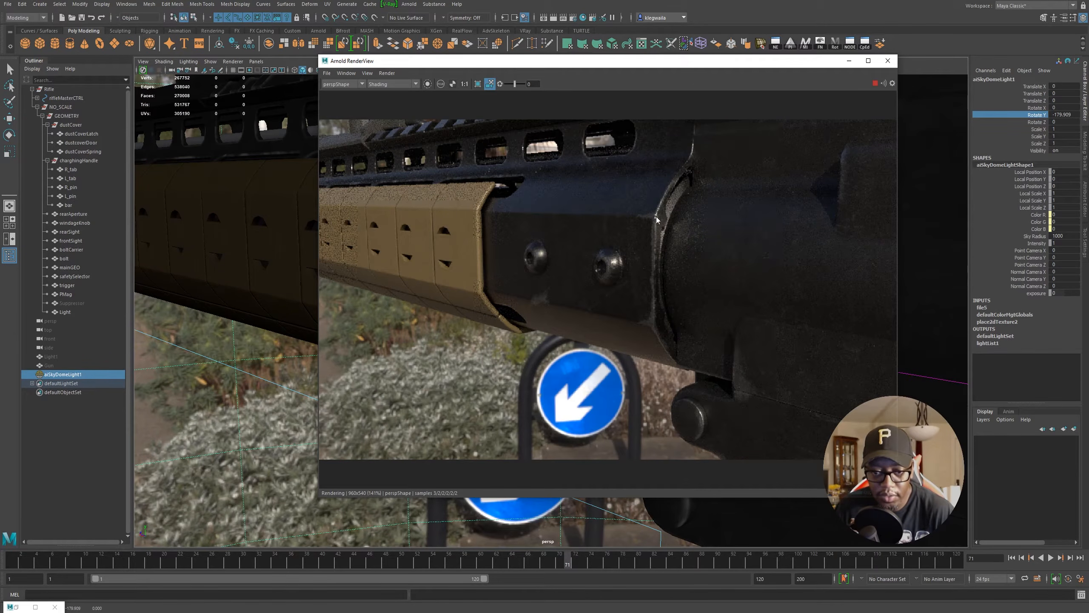
{"action": "left_click_drag", "start_coordinate": [684, 326], "coordinate": [773, 406], "text": "alt"}
{"action": "left_click_drag", "start_coordinate": [711, 356], "coordinate": [531, 303], "text": "alt"}
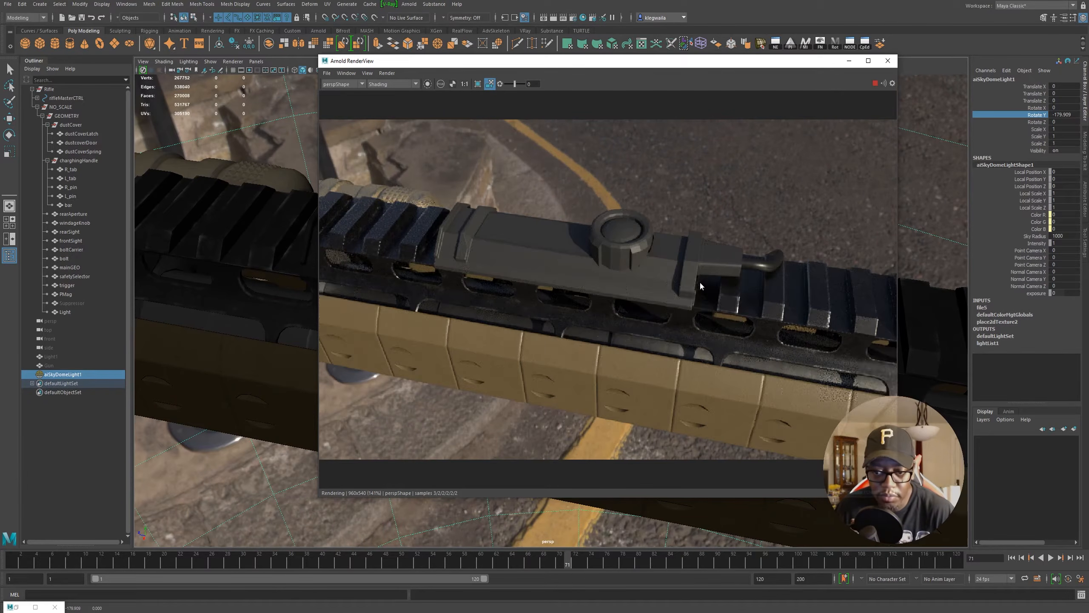
{"action": "left_click_drag", "start_coordinate": [689, 283], "coordinate": [593, 295], "text": "alt"}
{"action": "left_click_drag", "start_coordinate": [767, 354], "coordinate": [692, 318], "text": "alt"}
Step: Examine the front sight mount, the front of the handguard and the muzzle device up close in the render
{"action": "left_click_drag", "start_coordinate": [761, 334], "coordinate": [550, 354], "text": "alt"}
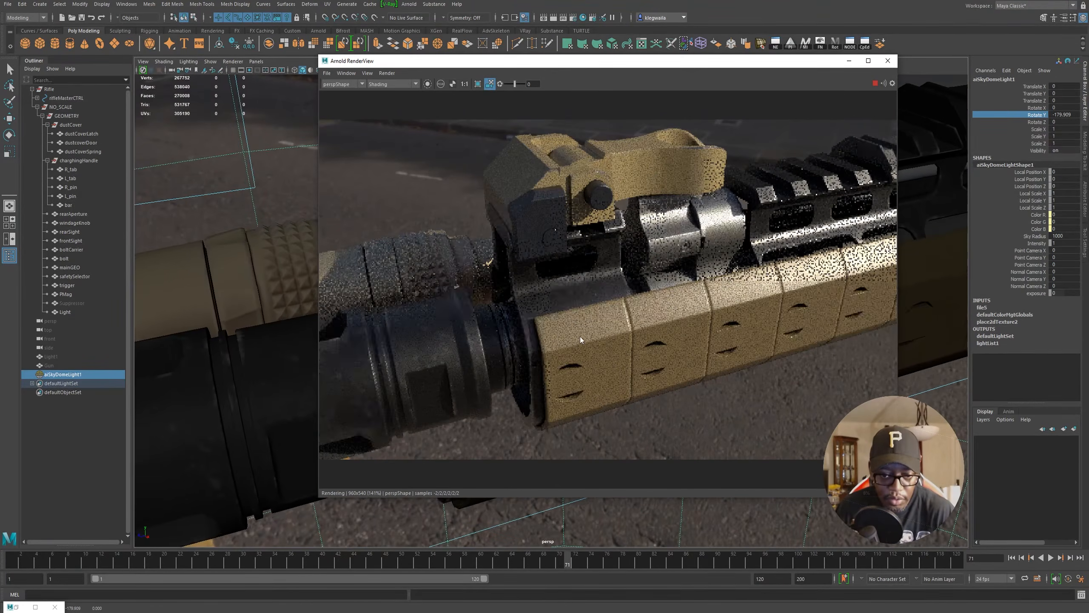
{"action": "middle_click_drag", "start_coordinate": [581, 338], "coordinate": [637, 310], "text": "alt"}
{"action": "right_click_drag", "start_coordinate": [613, 328], "coordinate": [655, 347], "text": "alt"}
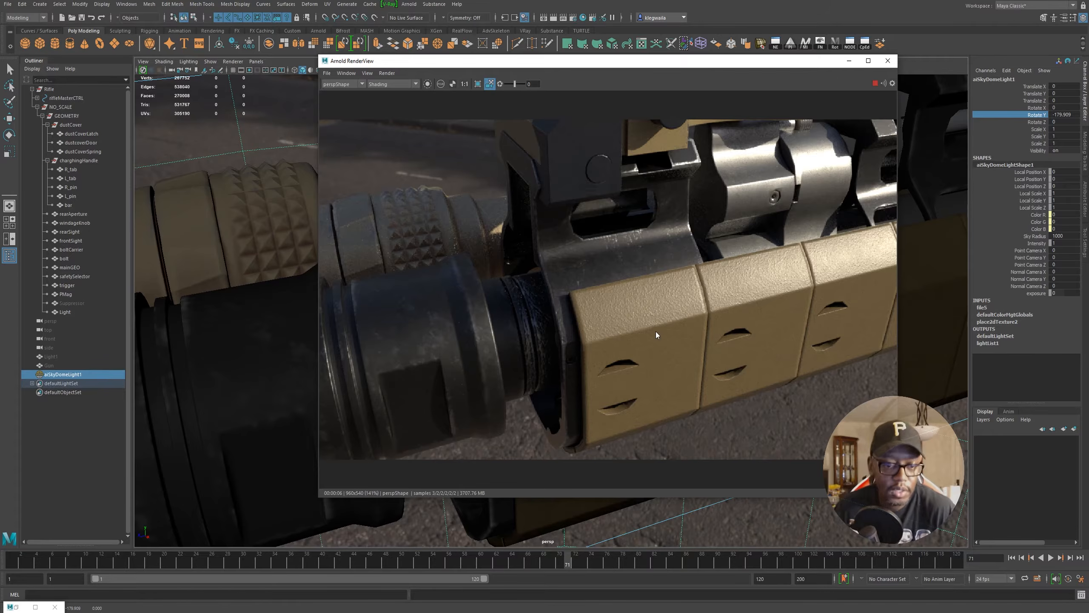
{"action": "right_click_drag", "start_coordinate": [670, 341], "coordinate": [659, 309], "text": "alt"}
{"action": "middle_click_drag", "start_coordinate": [658, 308], "coordinate": [738, 303], "text": "alt"}
{"action": "right_click_drag", "start_coordinate": [738, 303], "coordinate": [659, 311], "text": "alt"}
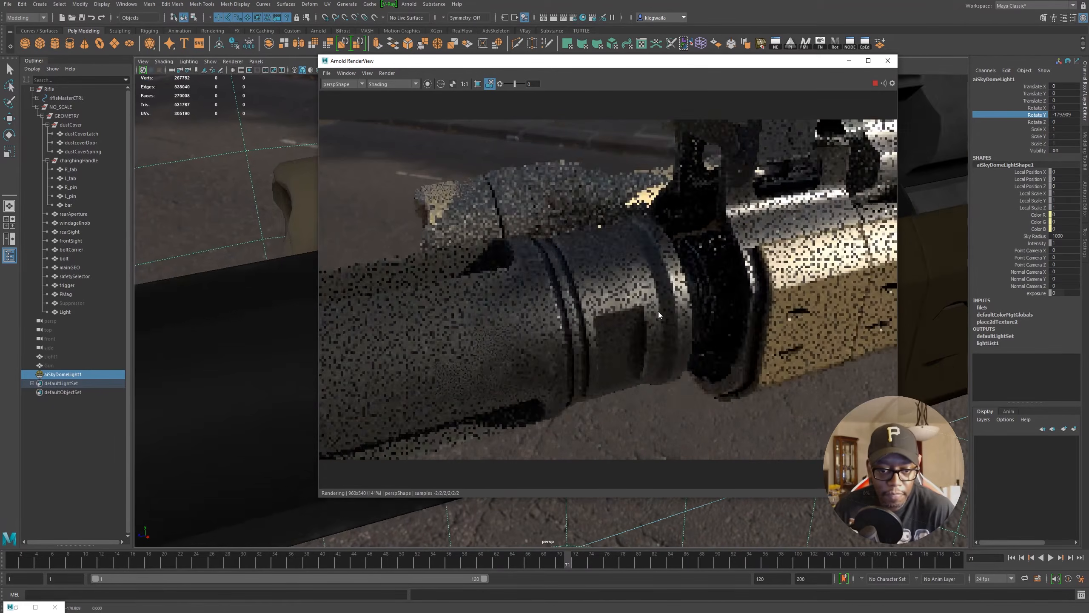
{"action": "left_click_drag", "start_coordinate": [658, 311], "coordinate": [738, 270], "text": "alt"}
{"action": "right_click_drag", "start_coordinate": [747, 322], "coordinate": [686, 300], "text": "alt"}
{"action": "mouse_move", "coordinate": [687, 301]}
{"action": "left_mouse_down", "text": "alt"}
{"action": "mouse_move", "coordinate": [676, 317]}
{"action": "mouse_move", "coordinate": [668, 309]}
{"action": "left_mouse_up", "text": "alt"}
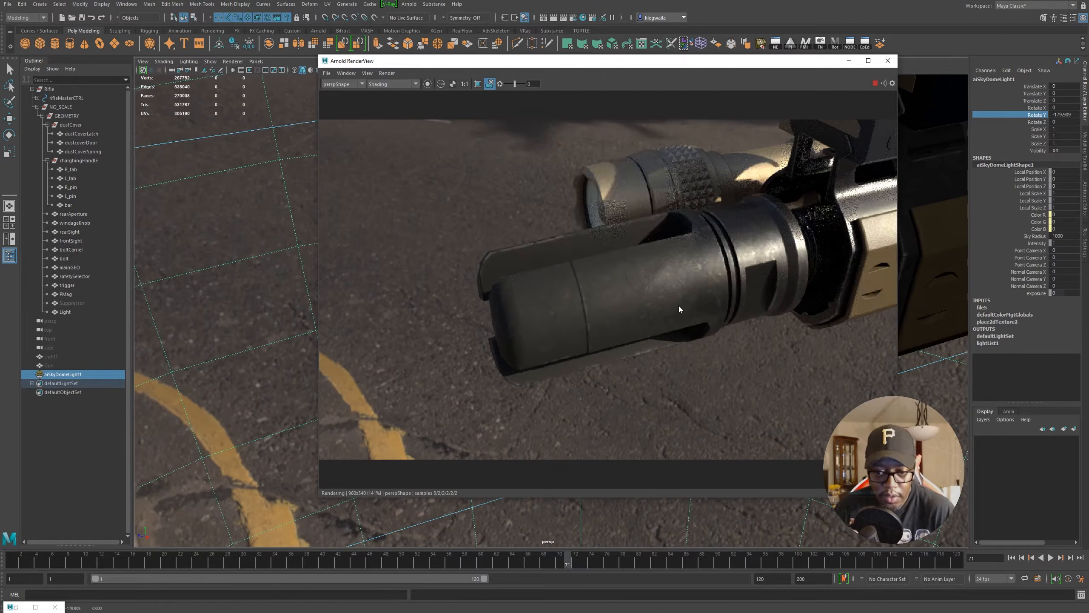
{"action": "left_click_drag", "start_coordinate": [531, 326], "coordinate": [675, 246], "text": "alt"}
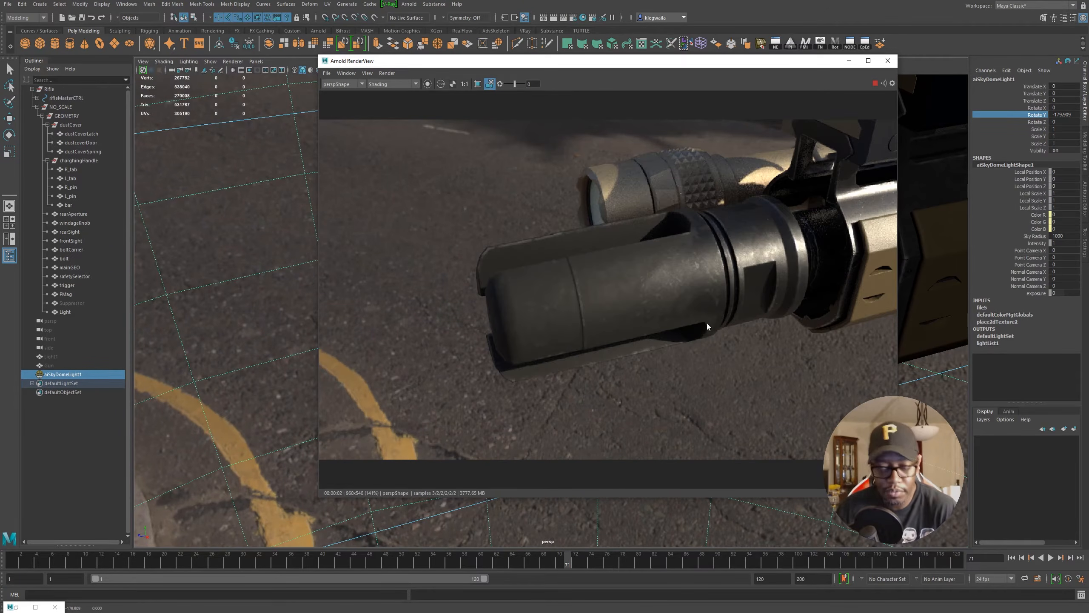
Step: Examine the stock's surface texture and the safety selector's edge wear in close-up renders
{"action": "left_click_drag", "start_coordinate": [785, 320], "coordinate": [732, 322], "text": "alt"}
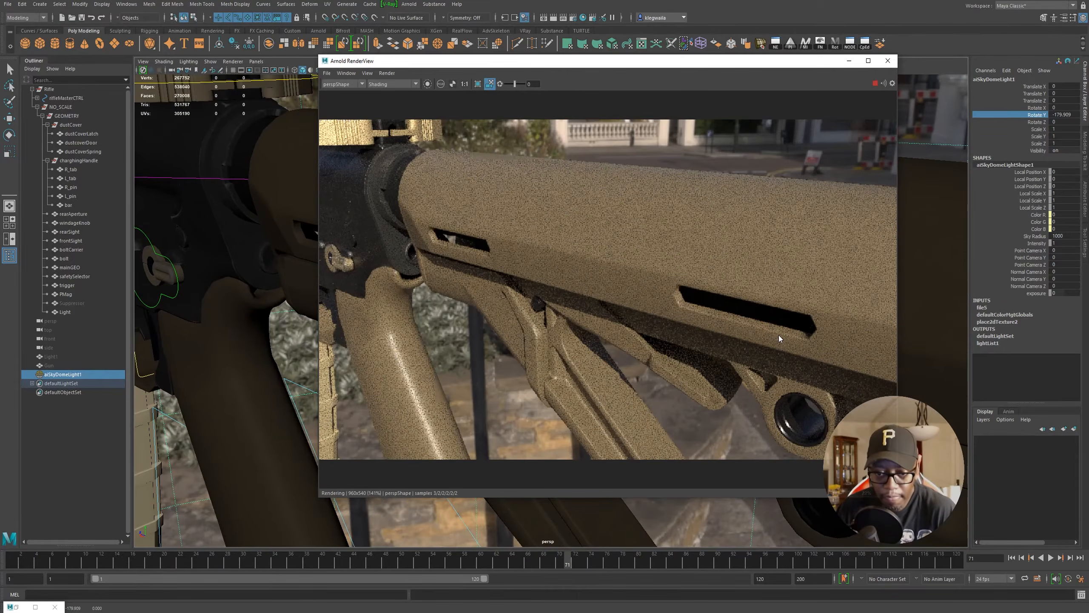
{"action": "left_click_drag", "start_coordinate": [665, 269], "coordinate": [847, 308], "text": "alt"}
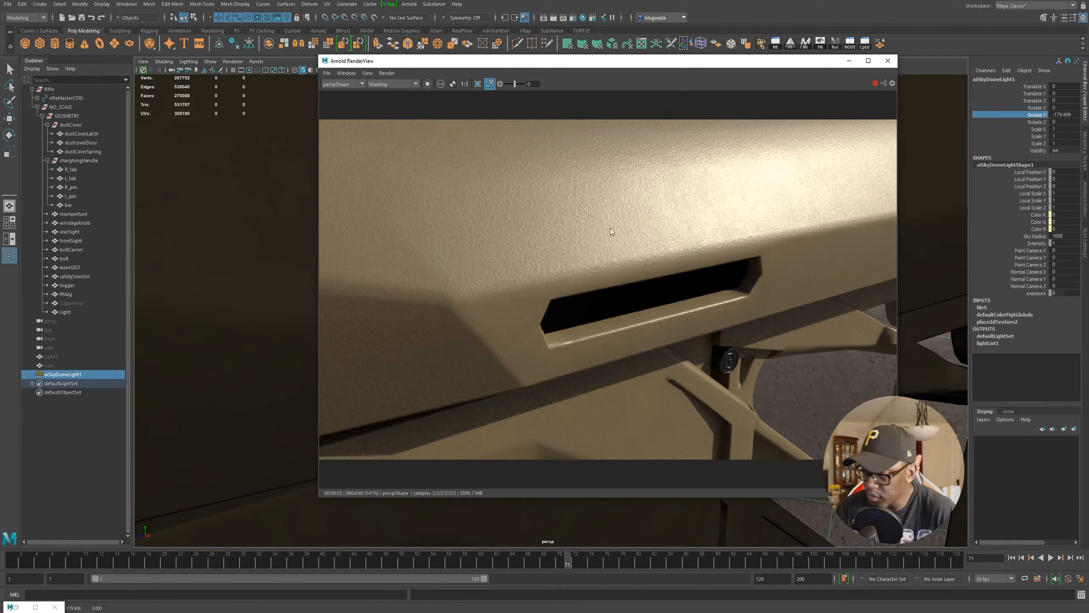
{"action": "left_click_drag", "start_coordinate": [760, 348], "coordinate": [702, 326], "text": "alt"}
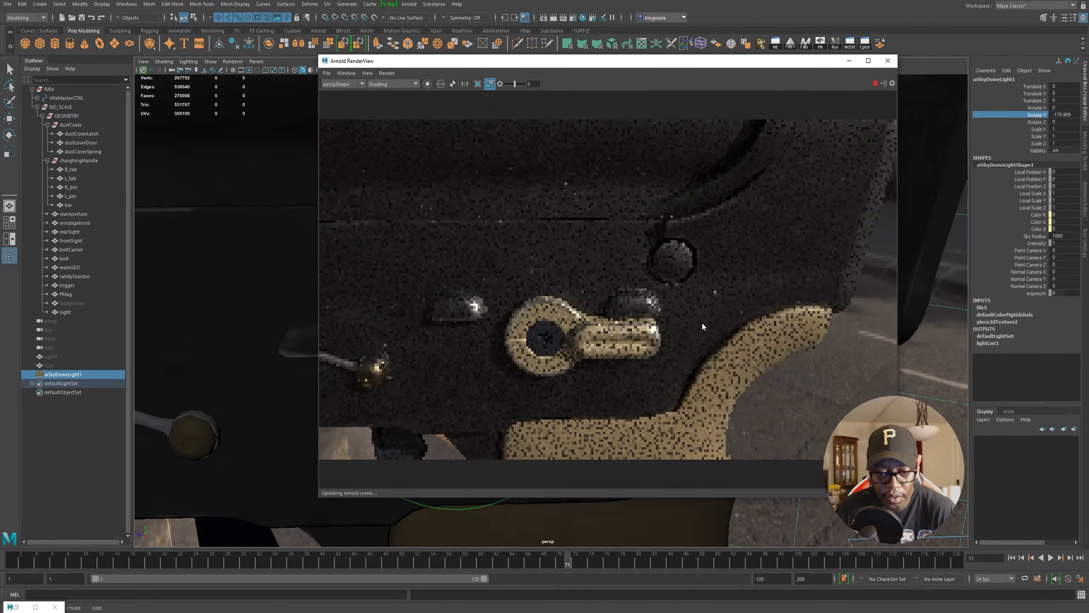
{"action": "right_click_drag", "start_coordinate": [702, 322], "coordinate": [706, 326], "text": "alt"}
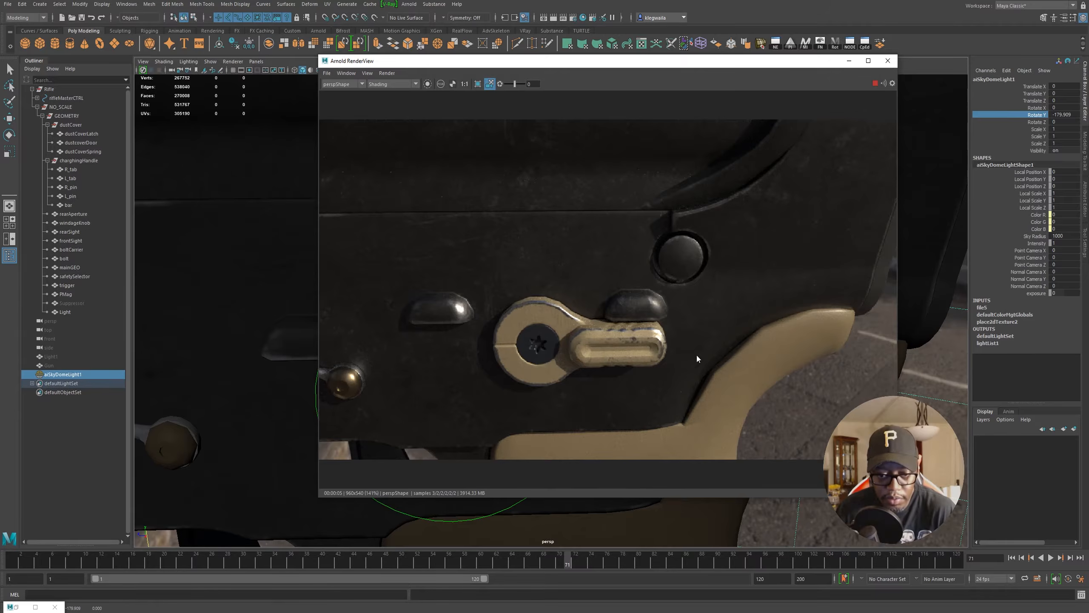
Step: Examine the lower receiver's controls, the magazine well's worn edge and the top of the magazine in the render
{"action": "left_click_drag", "start_coordinate": [620, 330], "coordinate": [675, 317], "text": "alt"}
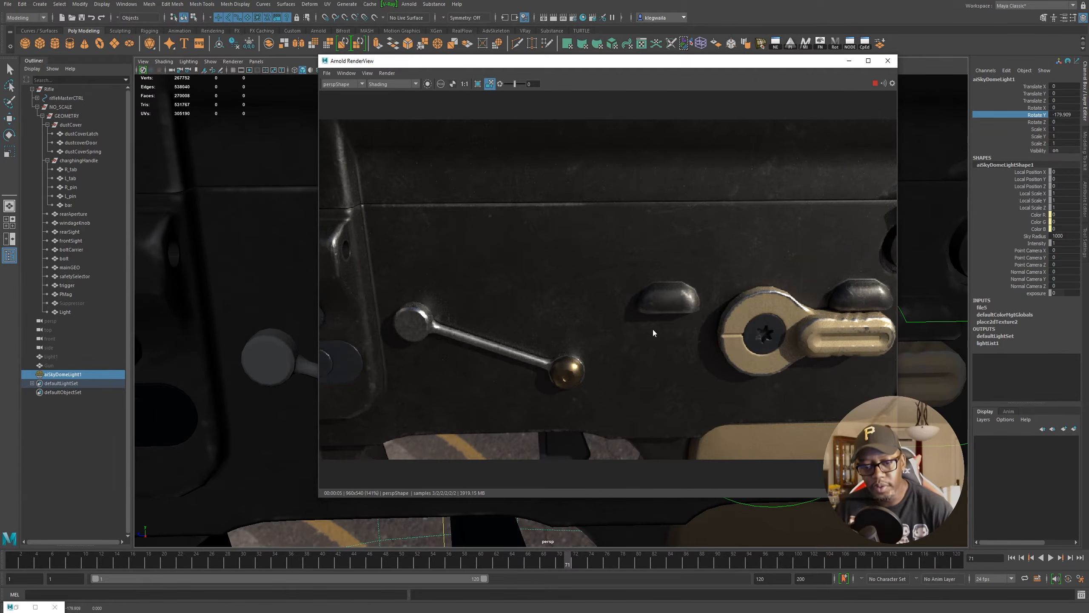
{"action": "right_click_drag", "start_coordinate": [713, 376], "coordinate": [425, 330], "text": "alt"}
{"action": "mouse_move", "coordinate": [617, 314]}
{"action": "left_mouse_down", "text": "alt"}
{"action": "mouse_move", "coordinate": [580, 312]}
{"action": "mouse_move", "coordinate": [669, 307]}
{"action": "mouse_move", "coordinate": [628, 304]}
{"action": "left_mouse_up", "text": "alt"}
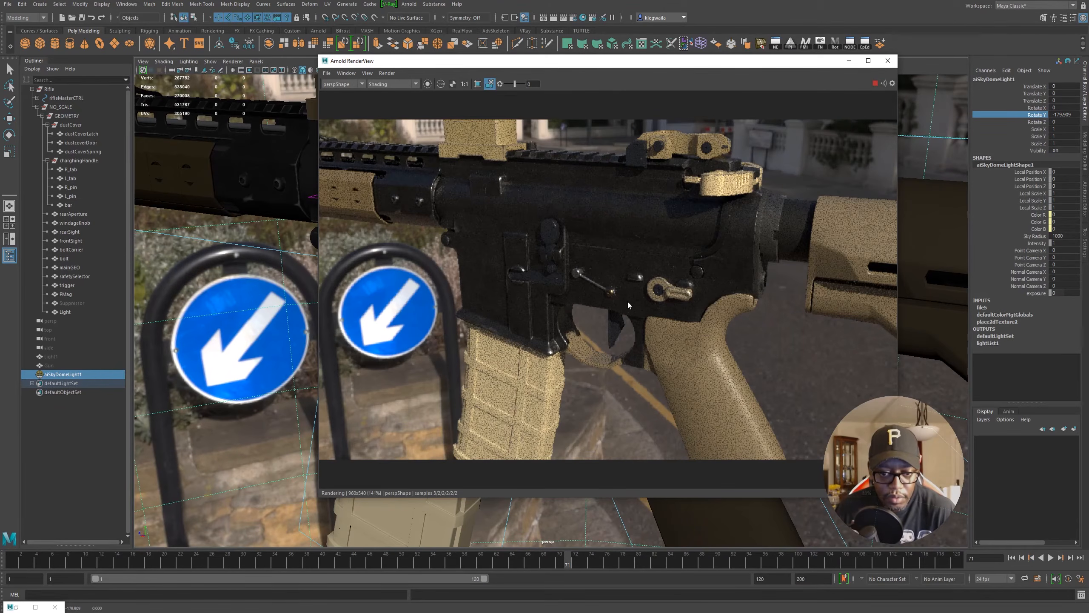
{"action": "left_click_drag", "start_coordinate": [570, 333], "coordinate": [558, 318], "text": "alt"}
{"action": "middle_click_drag", "start_coordinate": [558, 318], "coordinate": [691, 326], "text": "alt"}
{"action": "left_click_drag", "start_coordinate": [690, 324], "coordinate": [839, 342], "text": "alt"}
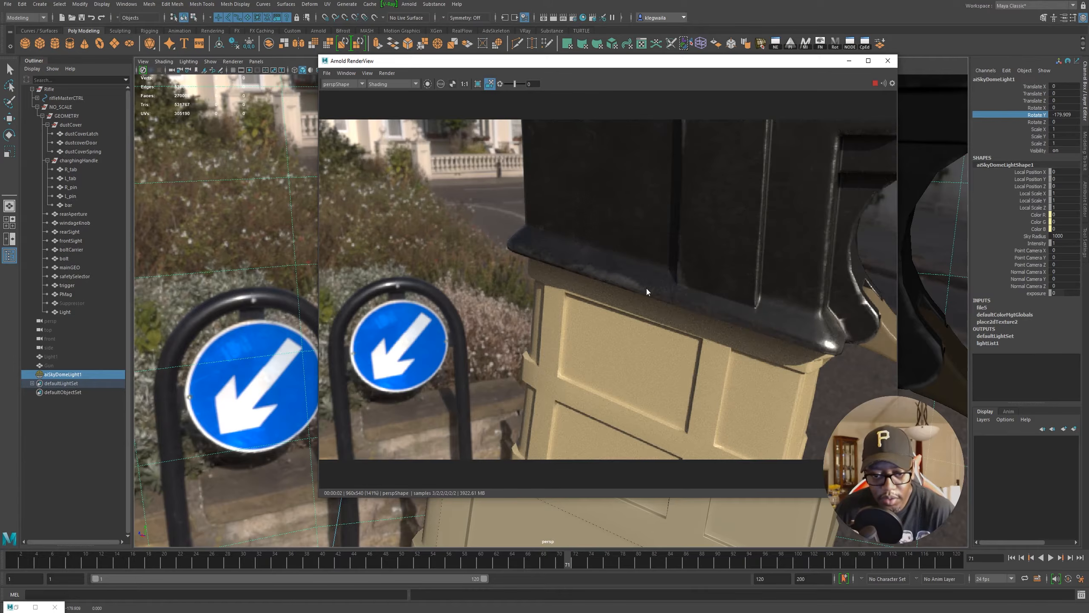
{"action": "left_click_drag", "start_coordinate": [842, 359], "coordinate": [753, 329], "text": "alt"}
{"action": "middle_click_drag", "start_coordinate": [753, 329], "coordinate": [714, 327], "text": "alt"}
{"action": "left_click_drag", "start_coordinate": [713, 327], "coordinate": [756, 293], "text": "alt"}
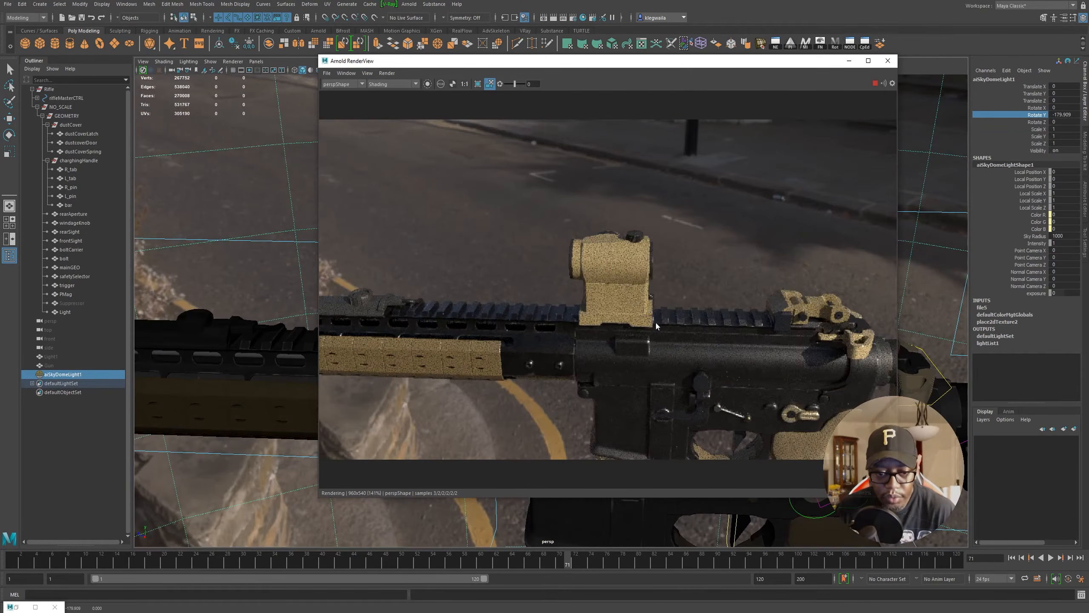
Step: Examine the handguard panels, the front sight and the muzzle device in the render from the rifle's side
{"action": "left_click_drag", "start_coordinate": [656, 320], "coordinate": [599, 314], "text": "alt"}
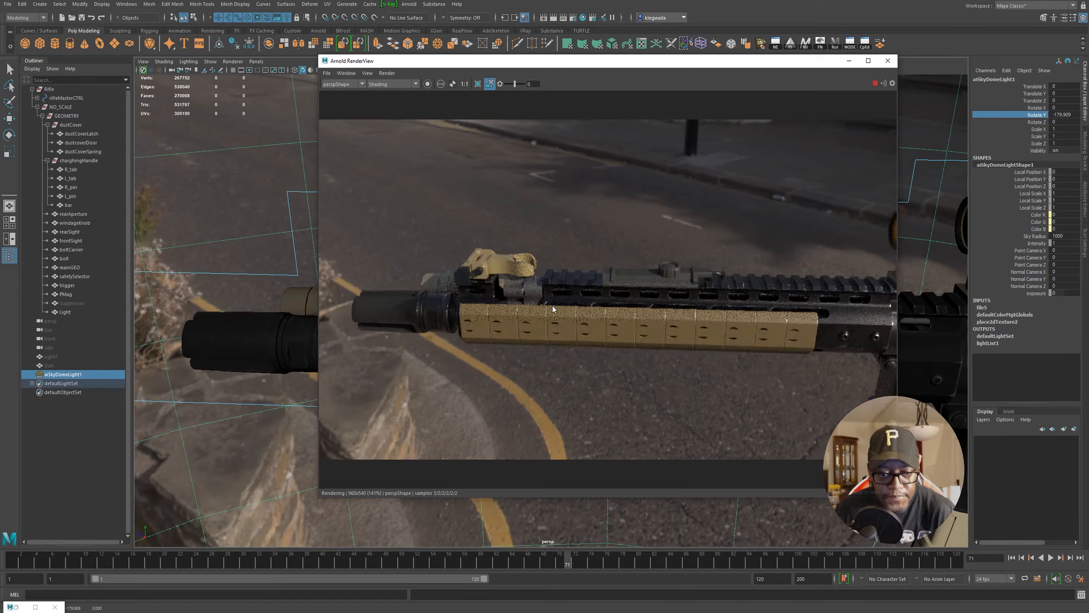
{"action": "middle_click_drag", "start_coordinate": [539, 306], "coordinate": [601, 300], "text": "alt"}
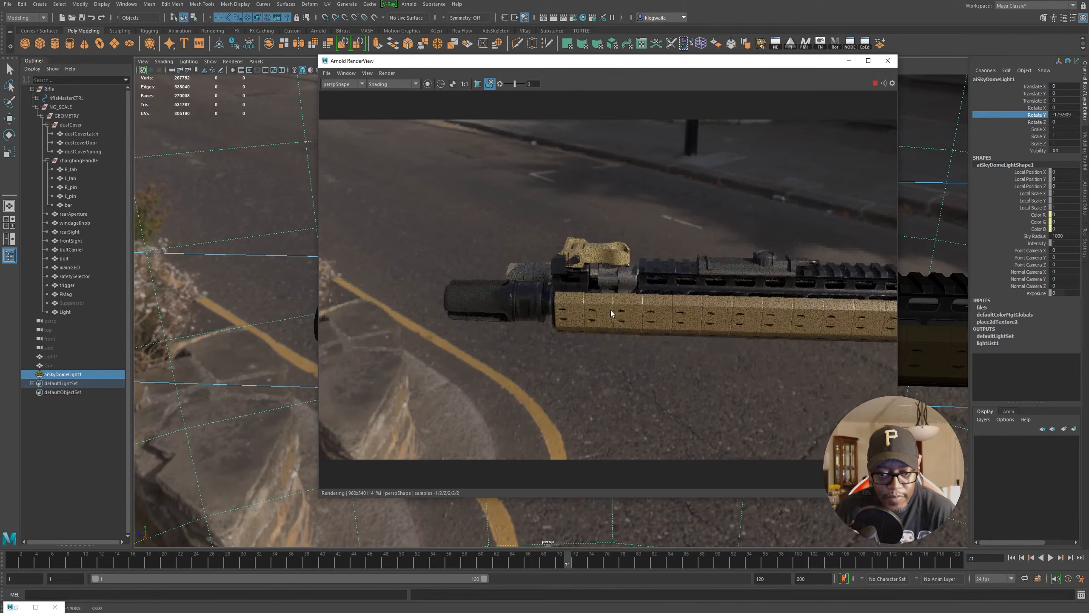
{"action": "right_click_drag", "start_coordinate": [611, 309], "coordinate": [710, 318], "text": "alt"}
{"action": "middle_click_drag", "start_coordinate": [568, 296], "coordinate": [688, 292], "text": "alt"}
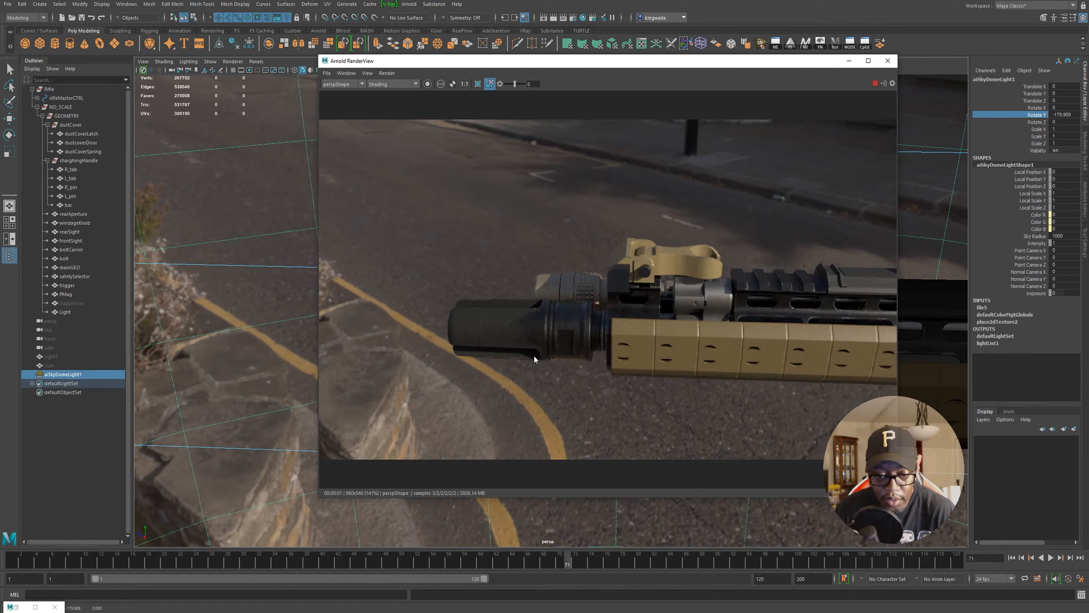
{"action": "middle_click_drag", "start_coordinate": [800, 366], "coordinate": [475, 320], "text": "alt"}
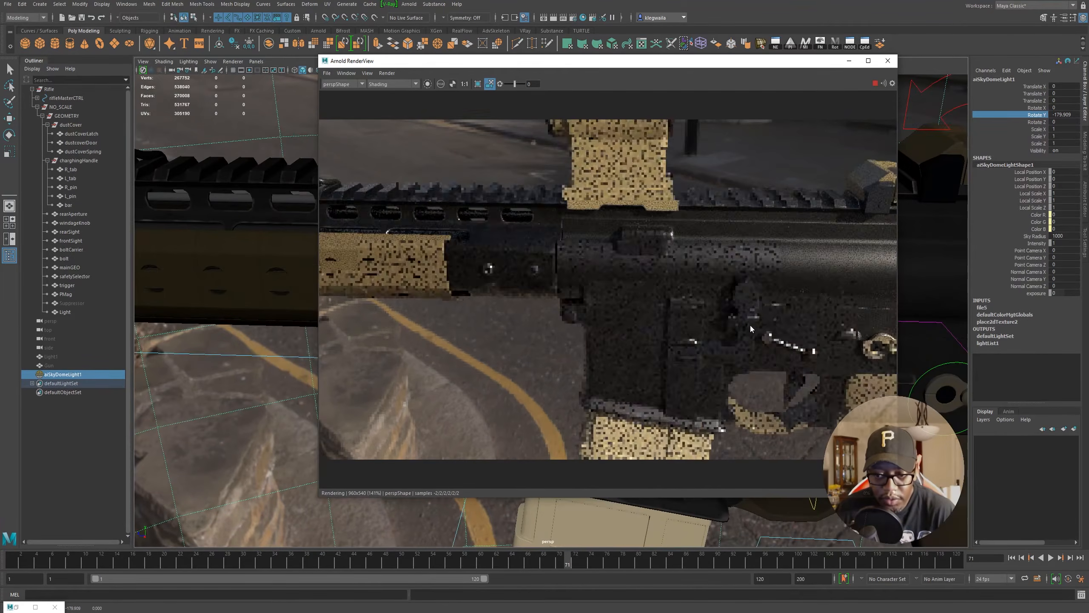
Step: Examine the lower receiver, the pistol grip and the small lever beside the safety selector in close-up renders
{"action": "middle_click_drag", "start_coordinate": [750, 323], "coordinate": [666, 303], "text": "alt"}
{"action": "mouse_move", "coordinate": [676, 310]}
{"action": "left_mouse_down", "text": "alt"}
{"action": "mouse_move", "coordinate": [675, 298]}
{"action": "mouse_move", "coordinate": [687, 301]}
{"action": "left_mouse_up", "text": "alt"}
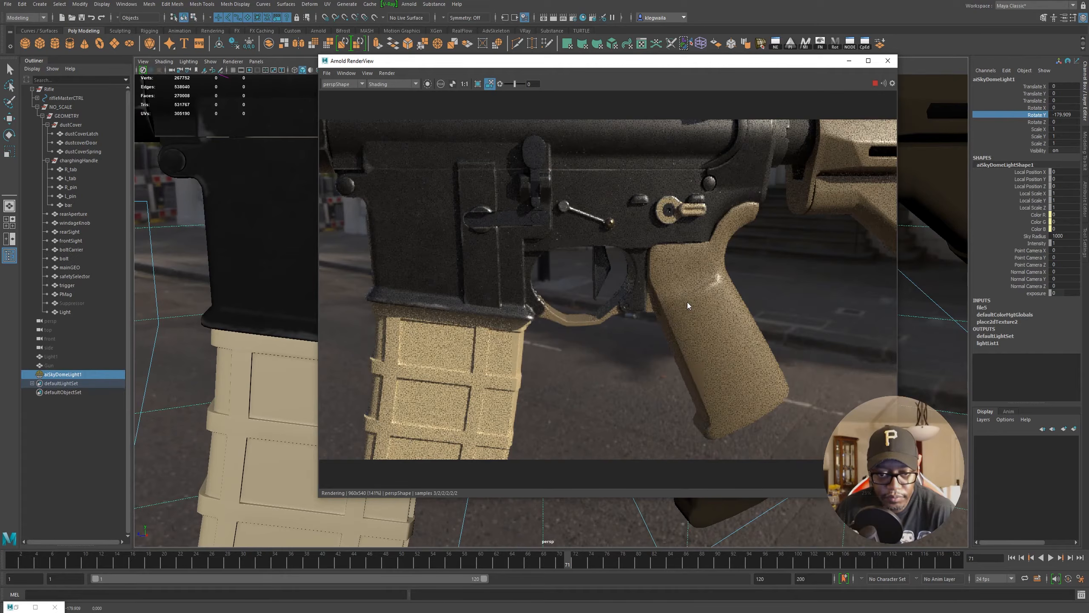
{"action": "left_click_drag", "start_coordinate": [636, 274], "coordinate": [631, 291], "text": "alt"}
{"action": "right_click_drag", "start_coordinate": [631, 291], "coordinate": [767, 301], "text": "alt"}
{"action": "middle_click_drag", "start_coordinate": [645, 265], "coordinate": [652, 317], "text": "alt"}
{"action": "right_click_drag", "start_coordinate": [525, 261], "coordinate": [559, 262], "text": "alt"}
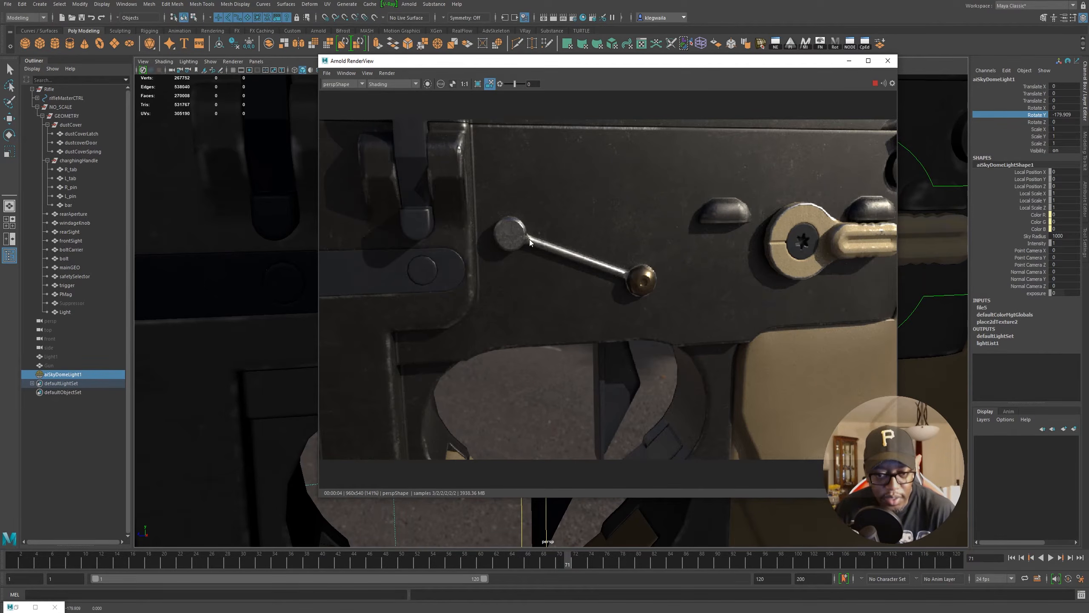
{"action": "right_click_drag", "start_coordinate": [709, 274], "coordinate": [501, 243], "text": "alt"}
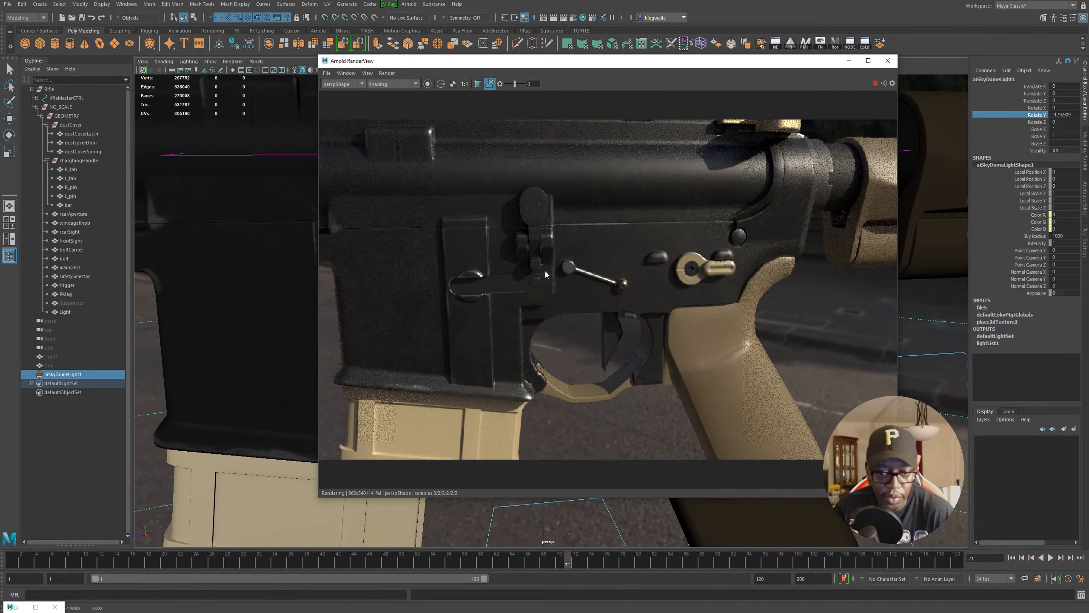
Step: Examine the joint between receiver and handguard, the handguard panels and the whole rifle in the render
{"action": "middle_click_drag", "start_coordinate": [603, 295], "coordinate": [754, 310], "text": "alt"}
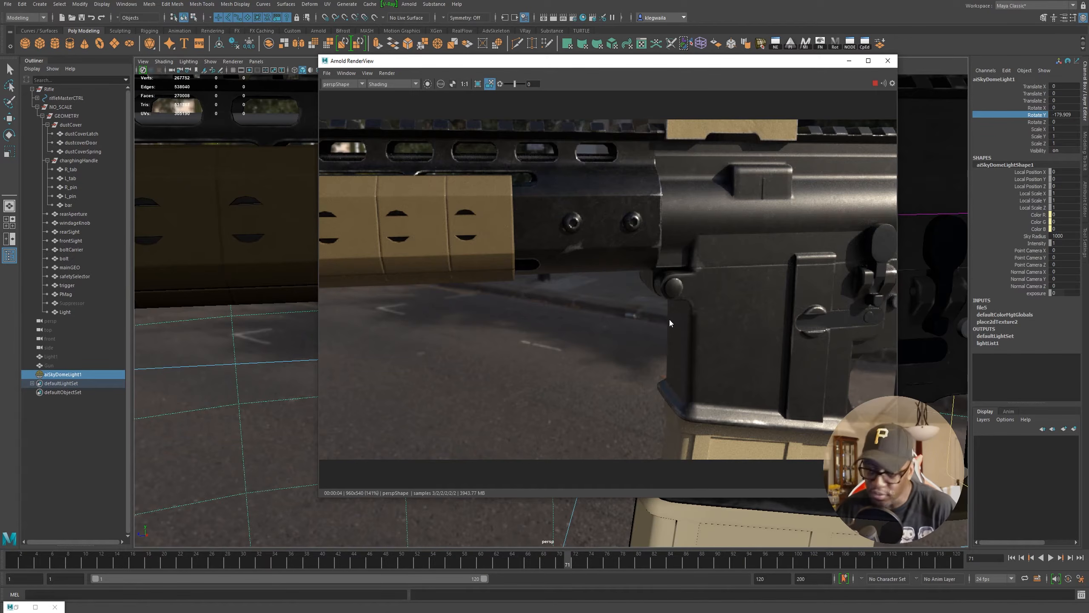
{"action": "middle_click_drag", "start_coordinate": [580, 299], "coordinate": [714, 318], "text": "alt"}
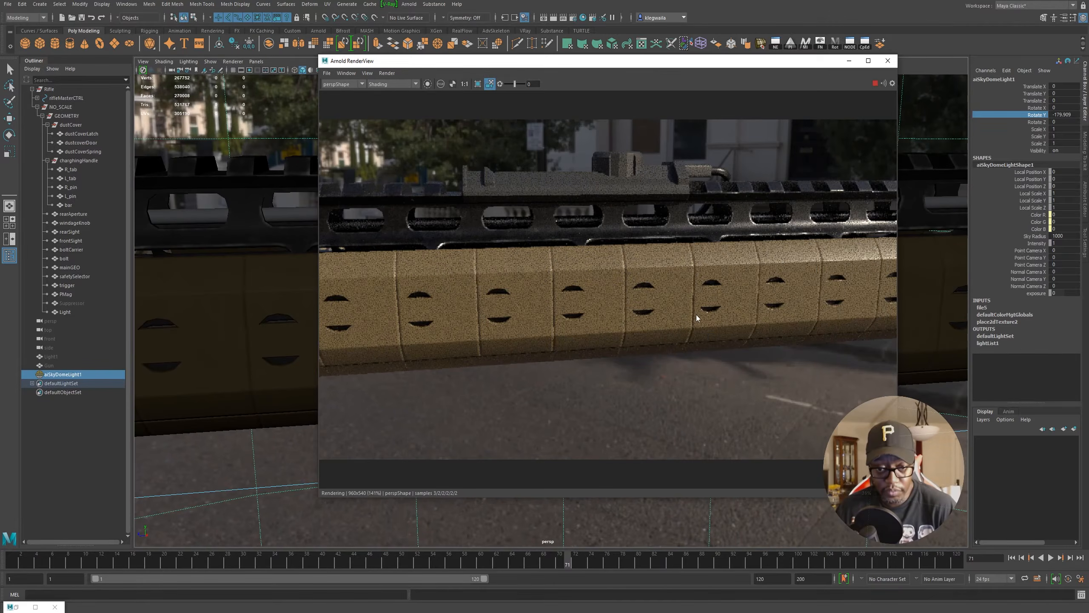
{"action": "right_click_drag", "start_coordinate": [696, 315], "coordinate": [501, 312], "text": "alt"}
{"action": "left_click_drag", "start_coordinate": [718, 303], "coordinate": [698, 319], "text": "alt"}
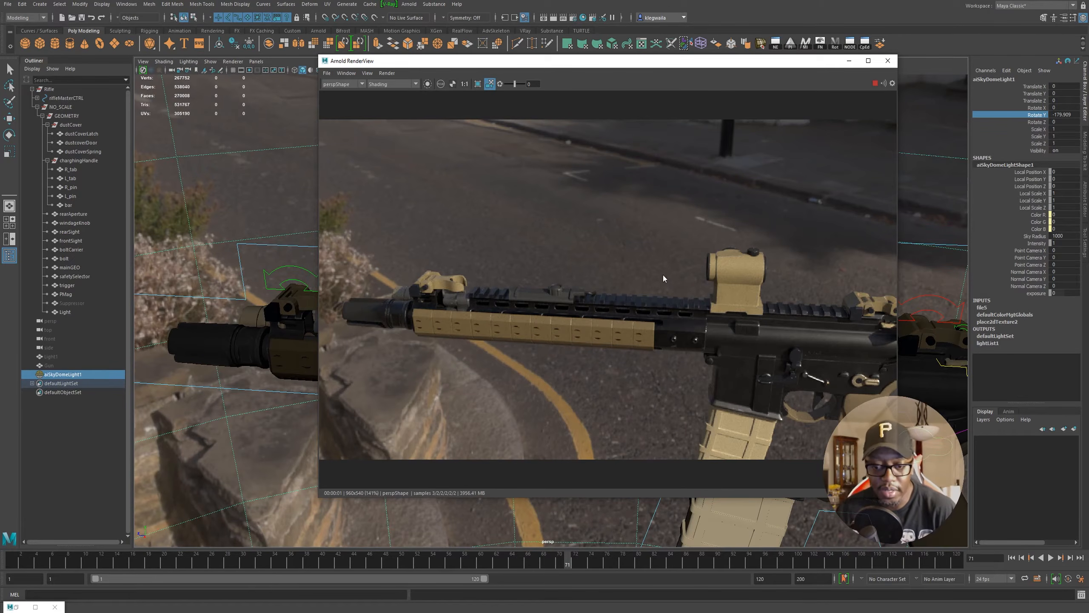
{"action": "left_click_drag", "start_coordinate": [723, 322], "coordinate": [703, 295], "text": "alt"}
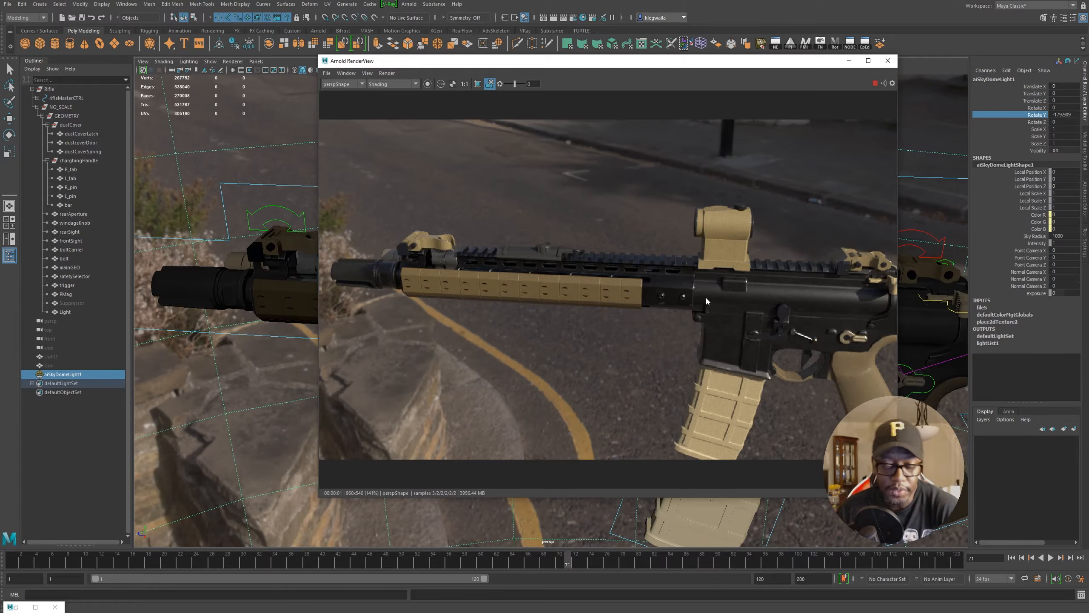
{"action": "middle_click_drag", "start_coordinate": [744, 316], "coordinate": [732, 312], "text": "alt"}
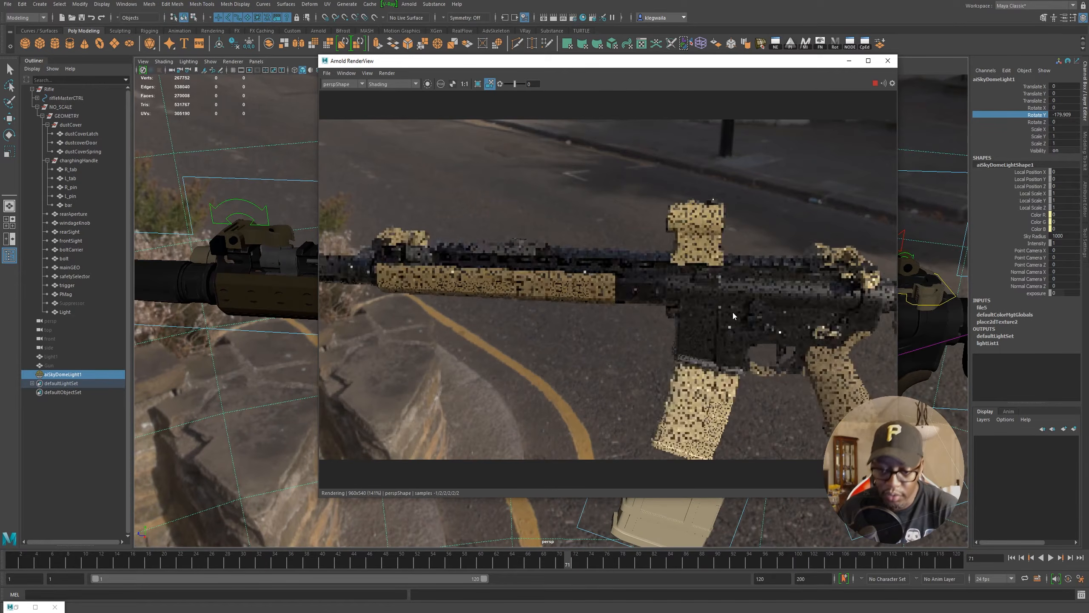
{"action": "left_click_drag", "start_coordinate": [739, 315], "coordinate": [728, 310], "text": "alt"}
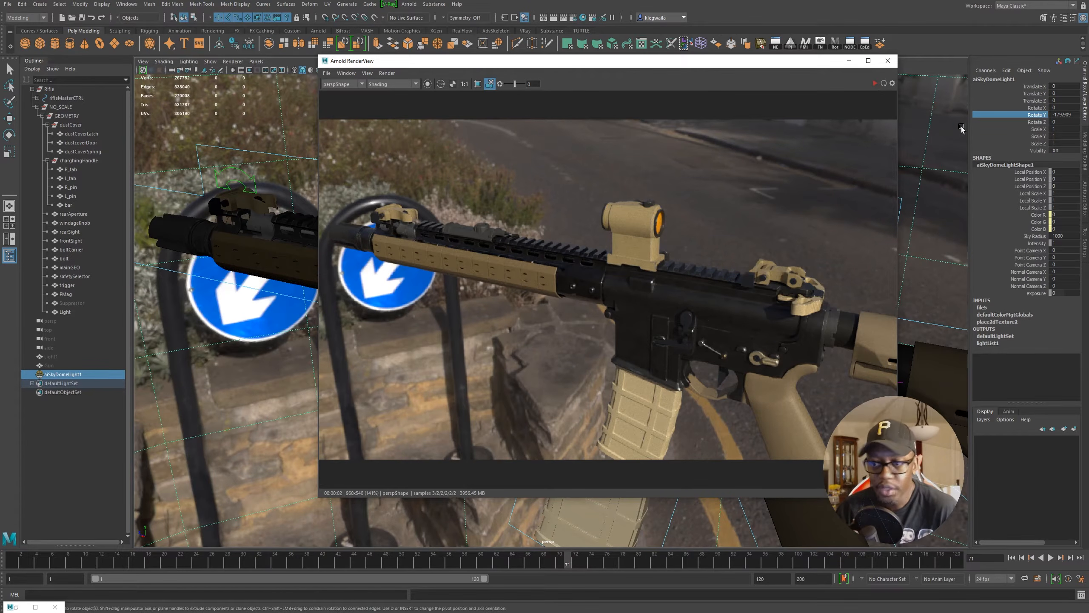
Step: Replace the skydome light's color texture with portland_landing_pad_4k.exr from the HDR folder and restart the Arnold render
{"action": "left_click", "coordinate": [1085, 200]}
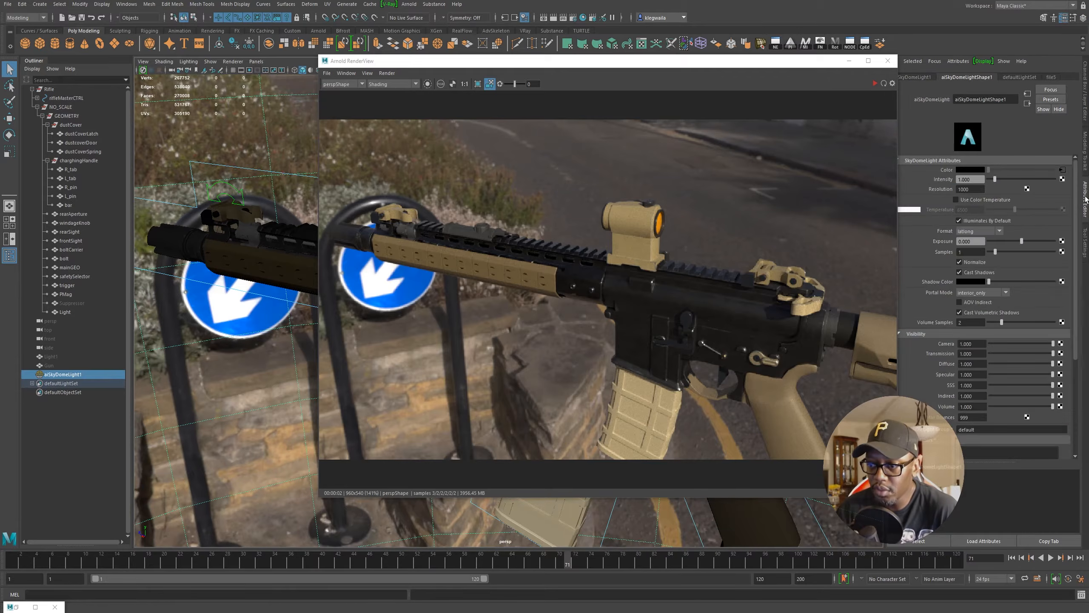
{"action": "left_click", "coordinate": [1062, 171]}
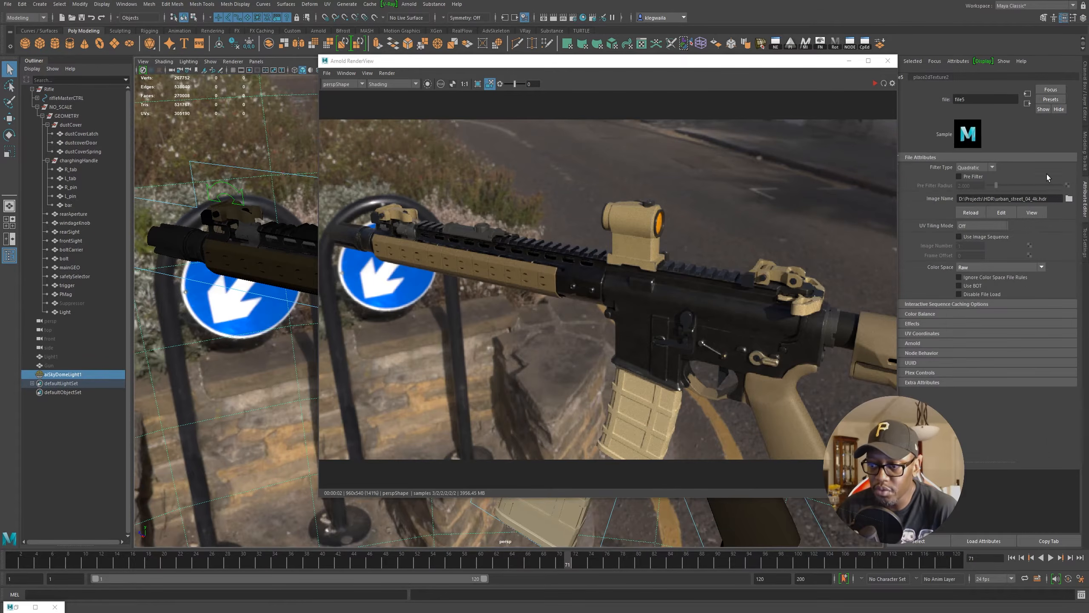
{"action": "left_click", "coordinate": [1069, 199]}
{"action": "scroll", "coordinate": [648, 504], "scroll_direction": "down", "scroll_amount": 2}
{"action": "scroll", "coordinate": [641, 514], "scroll_direction": "down", "scroll_amount": 2}
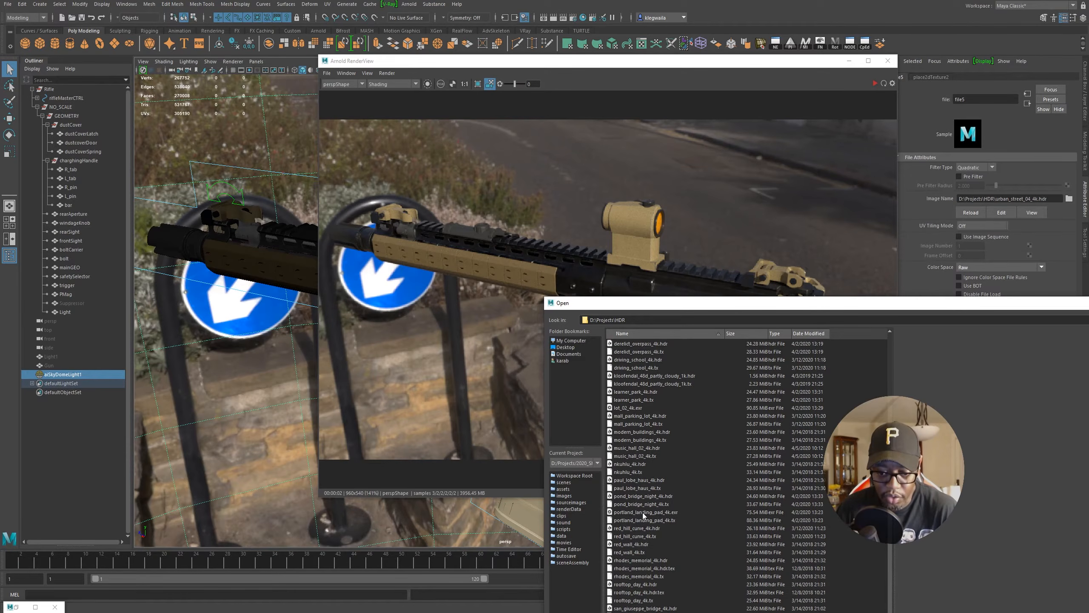
{"action": "left_click_drag", "start_coordinate": [706, 304], "coordinate": [564, 200]}
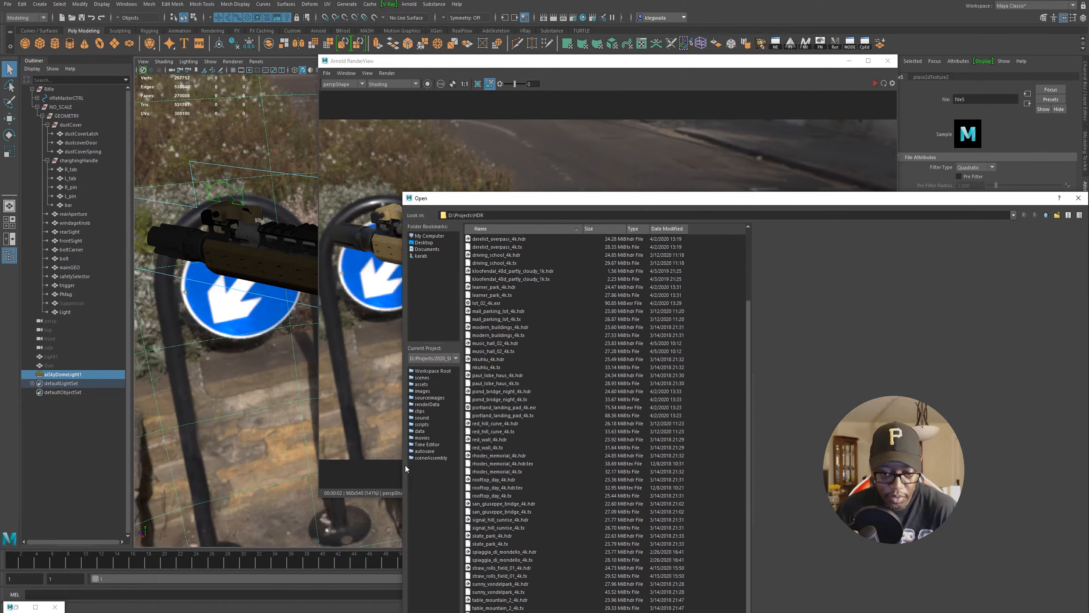
{"action": "left_click", "coordinate": [515, 408]}
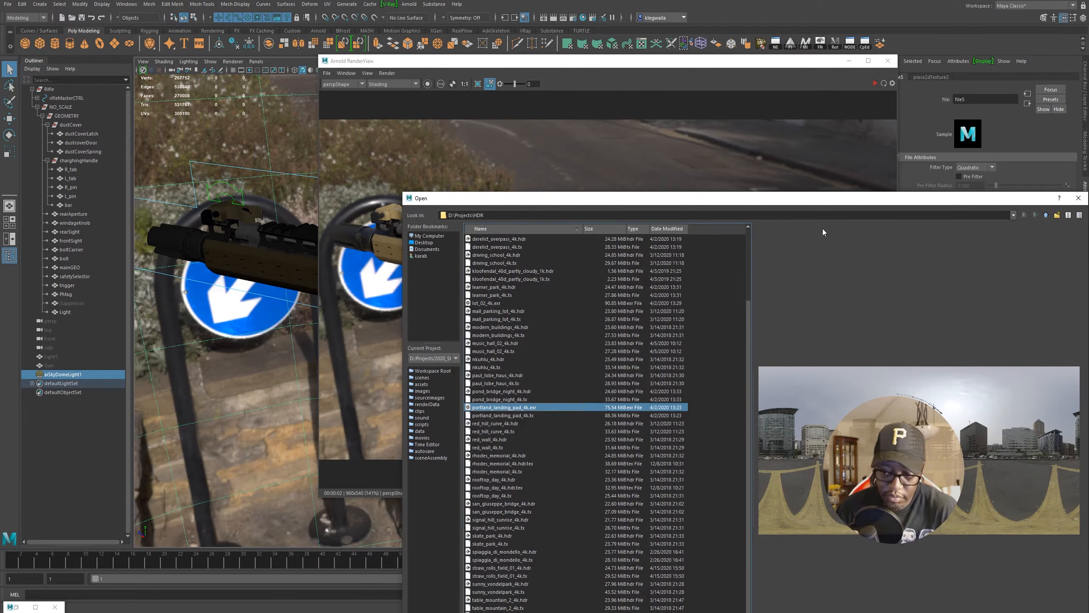
{"action": "left_click_drag", "start_coordinate": [823, 204], "coordinate": [530, 143]}
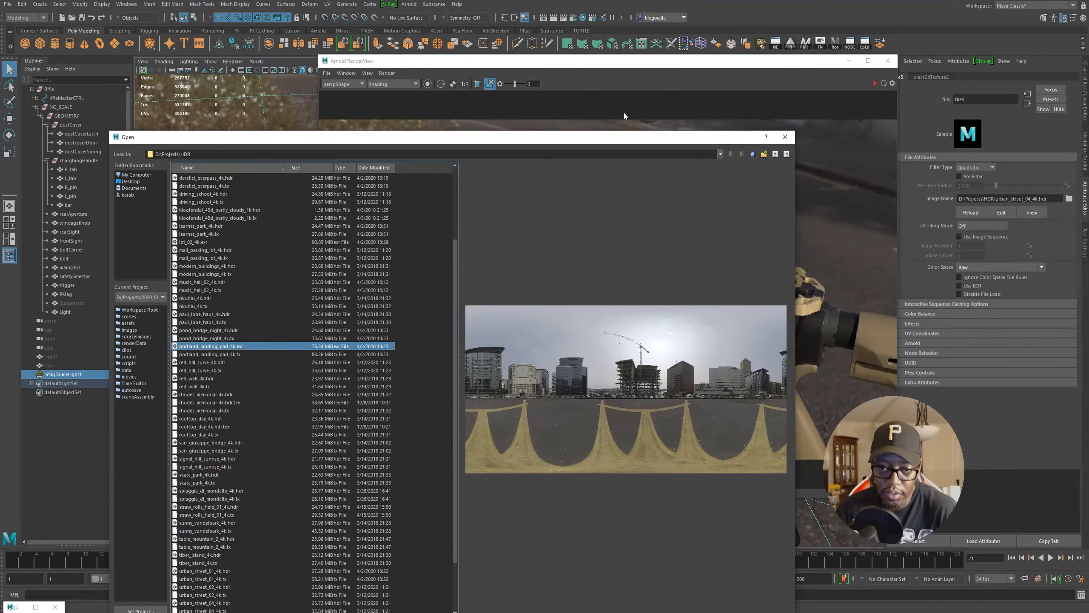
{"action": "left_click_drag", "start_coordinate": [634, 146], "coordinate": [625, 69]}
{"action": "left_click", "coordinate": [766, 551]}
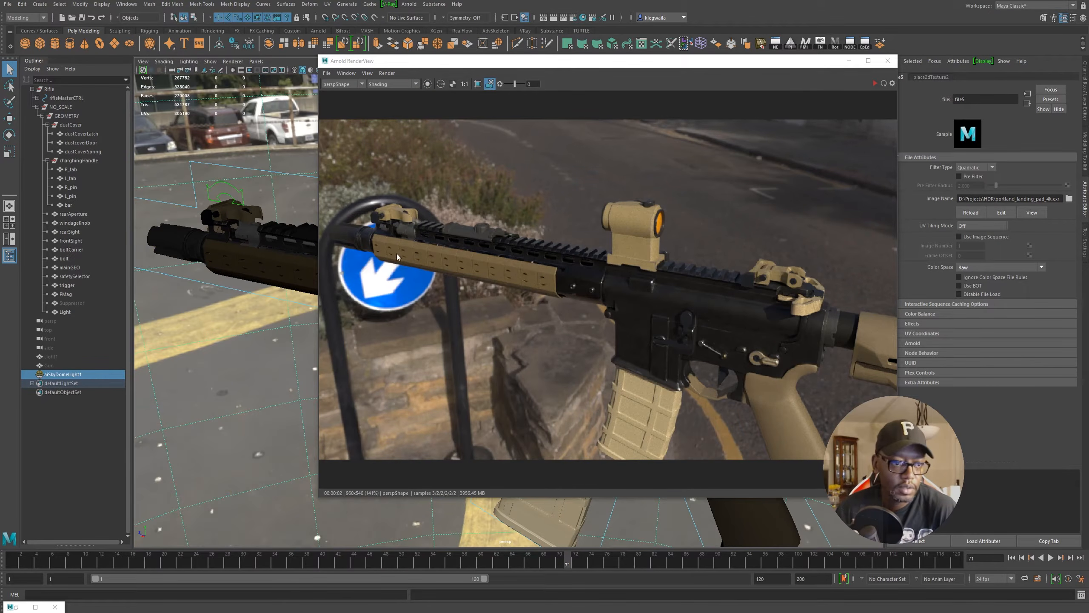
{"action": "left_click", "coordinate": [875, 84]}
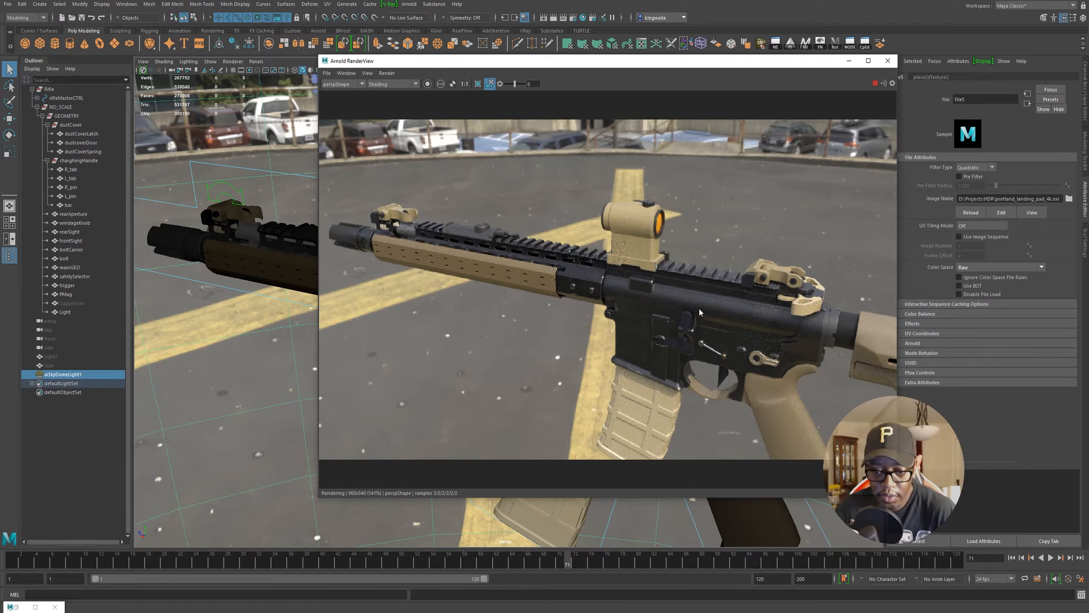
Step: Examine the rifle from both sides and from behind the receiver in the render under the Portland landing pad lighting
{"action": "left_click_drag", "start_coordinate": [694, 346], "coordinate": [668, 327], "text": "alt"}
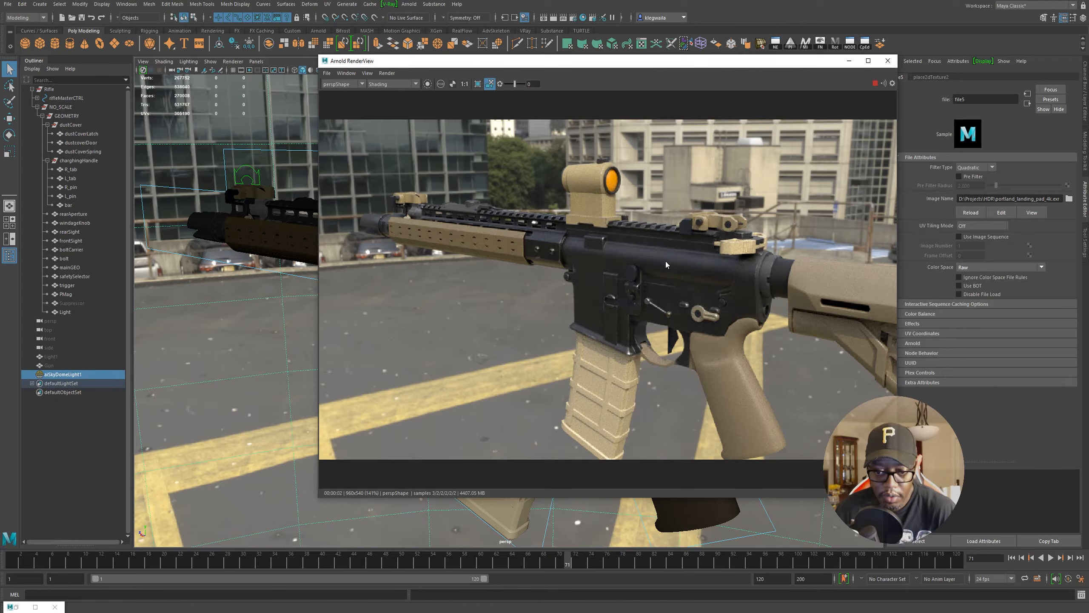
{"action": "right_click_drag", "start_coordinate": [650, 281], "coordinate": [697, 291], "text": "alt"}
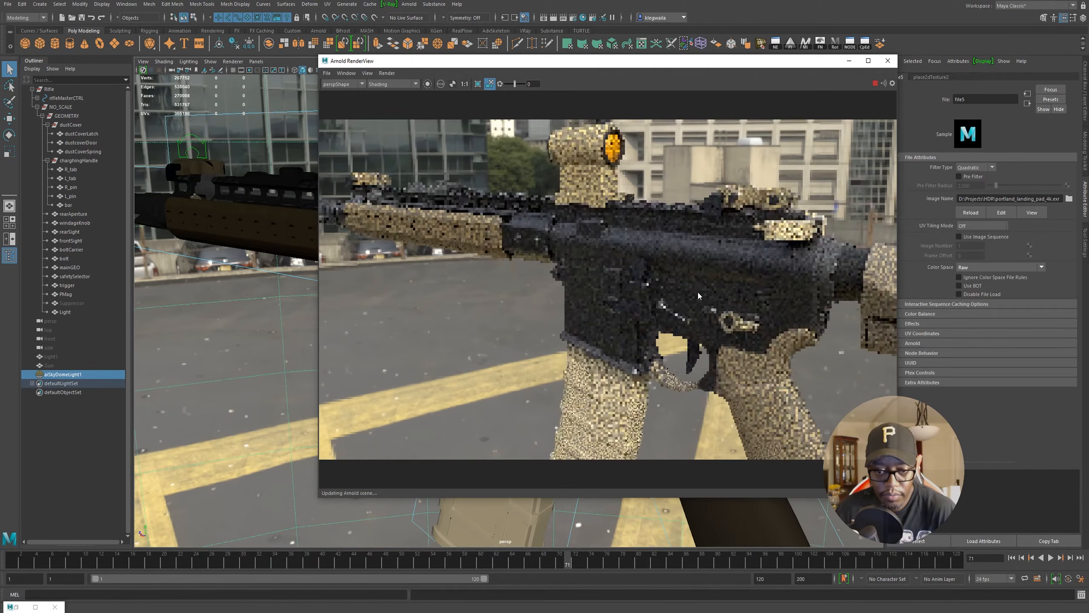
{"action": "left_click_drag", "start_coordinate": [667, 265], "coordinate": [756, 286], "text": "alt"}
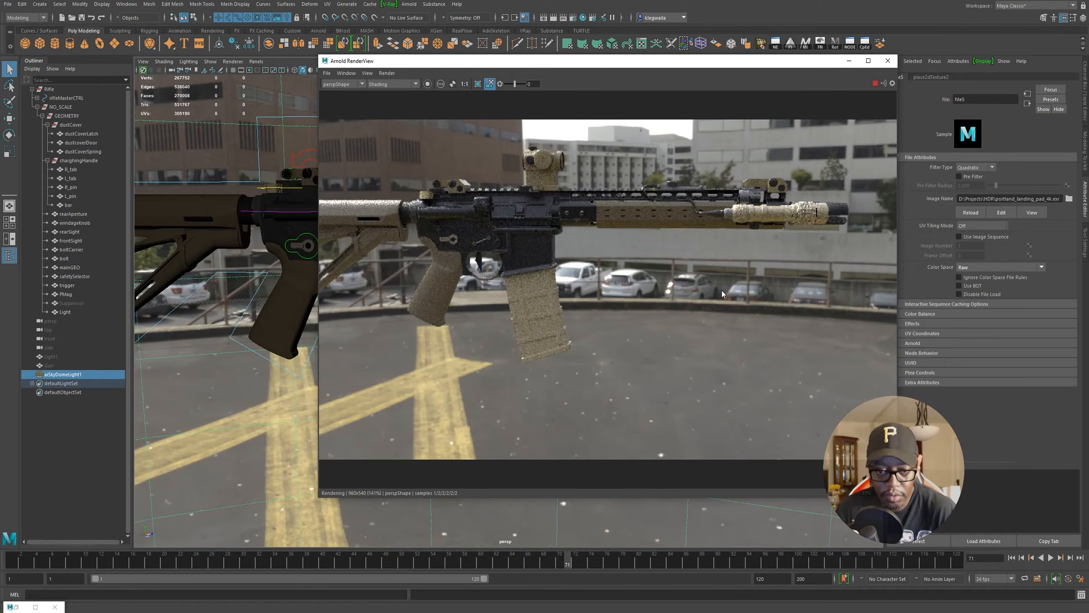
{"action": "middle_click_drag", "start_coordinate": [609, 295], "coordinate": [654, 303], "text": "alt"}
{"action": "right_click_drag", "start_coordinate": [579, 301], "coordinate": [798, 328], "text": "alt"}
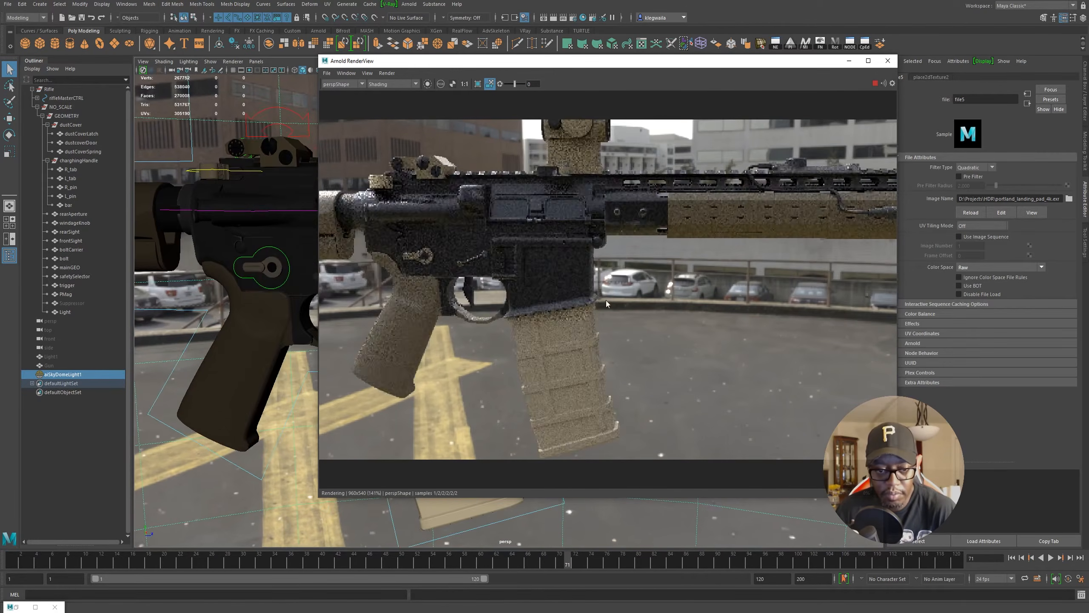
{"action": "middle_click_drag", "start_coordinate": [549, 274], "coordinate": [594, 302], "text": "alt"}
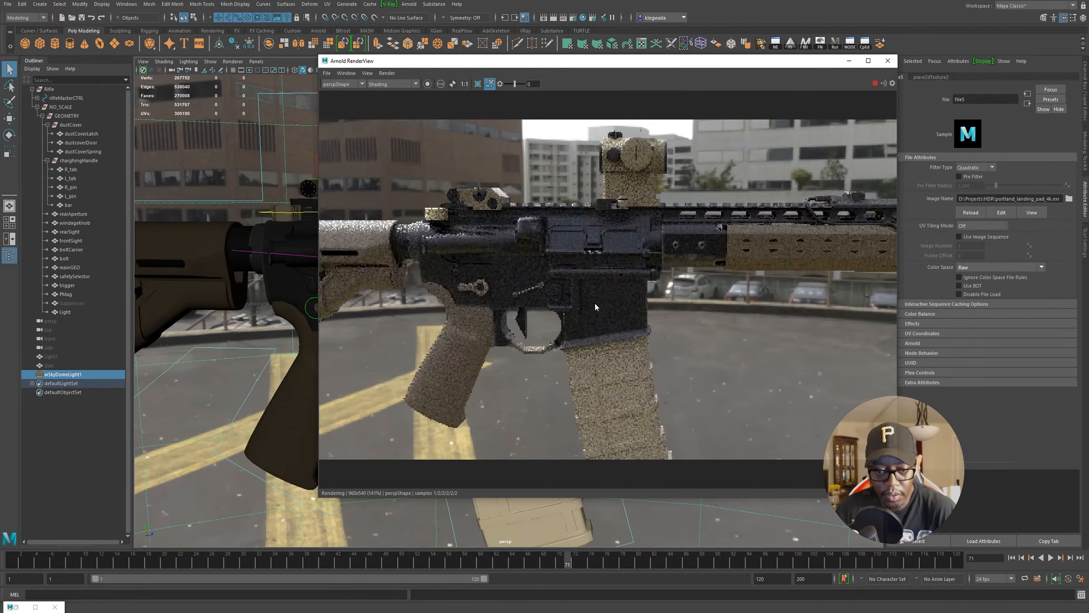
{"action": "mouse_move", "coordinate": [595, 303]}
{"action": "left_mouse_down", "text": "alt"}
{"action": "mouse_move", "coordinate": [626, 309]}
{"action": "mouse_move", "coordinate": [604, 307]}
{"action": "left_mouse_up", "text": "alt"}
{"action": "middle_click_drag", "start_coordinate": [604, 307], "coordinate": [682, 305], "text": "alt"}
{"action": "left_click_drag", "start_coordinate": [630, 298], "coordinate": [655, 294], "text": "alt"}
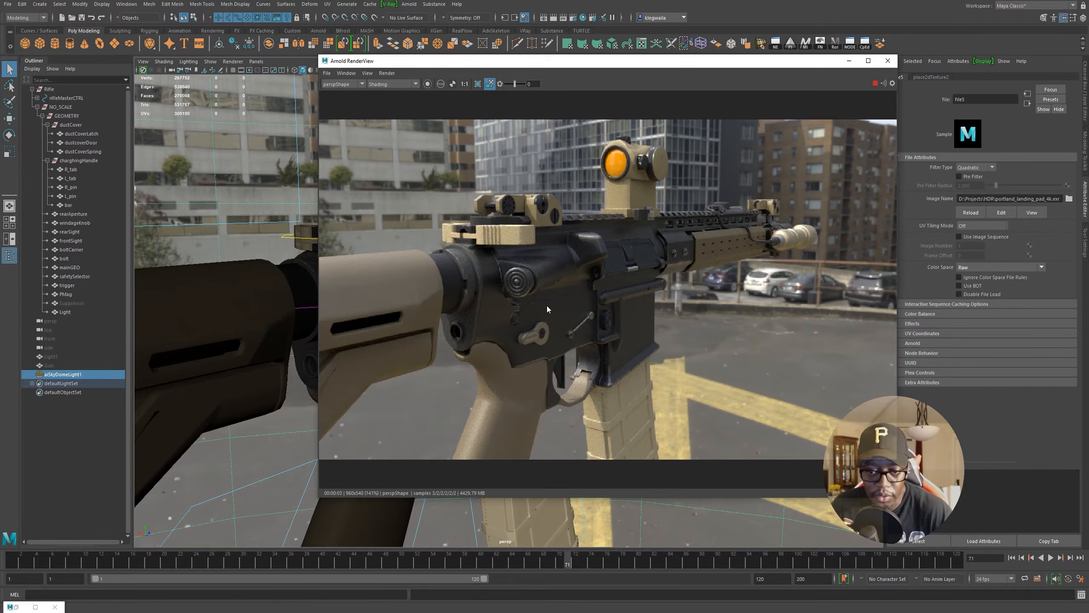
{"action": "right_click_drag", "start_coordinate": [545, 317], "coordinate": [641, 343], "text": "alt"}
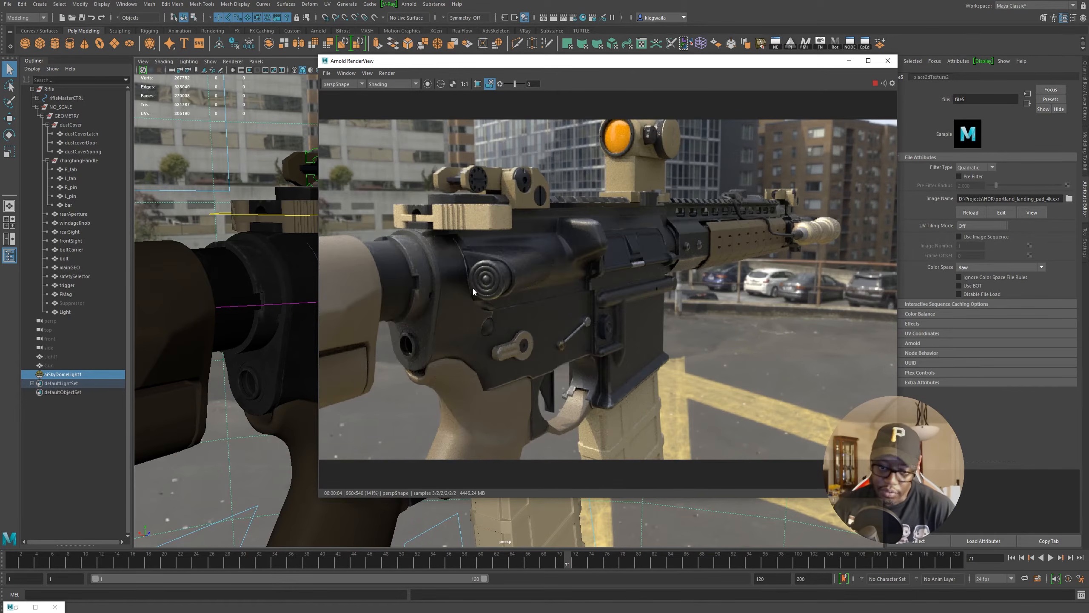
Step: Examine the red dot optic's housing, adjustment knobs, lens and edge wear in close-up renders
{"action": "left_click_drag", "start_coordinate": [499, 272], "coordinate": [631, 308], "text": "alt"}
{"action": "right_click_drag", "start_coordinate": [542, 193], "coordinate": [665, 237], "text": "alt"}
{"action": "middle_click_drag", "start_coordinate": [618, 219], "coordinate": [609, 261], "text": "alt"}
{"action": "right_click_drag", "start_coordinate": [609, 260], "coordinate": [722, 294], "text": "alt"}
{"action": "left_click_drag", "start_coordinate": [721, 293], "coordinate": [647, 266], "text": "alt"}
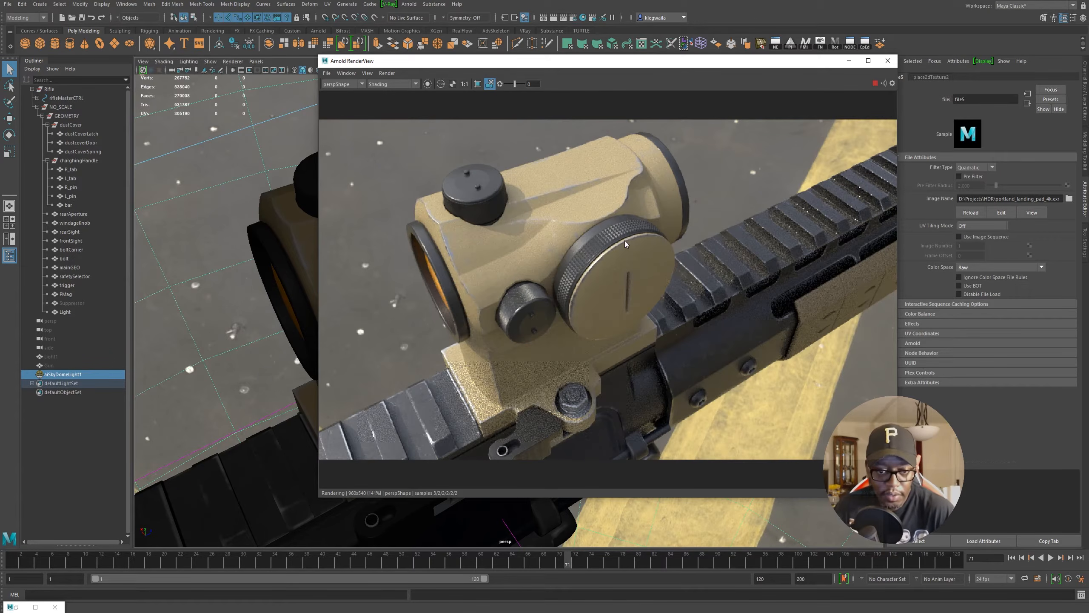
{"action": "left_click_drag", "start_coordinate": [584, 237], "coordinate": [708, 276], "text": "alt"}
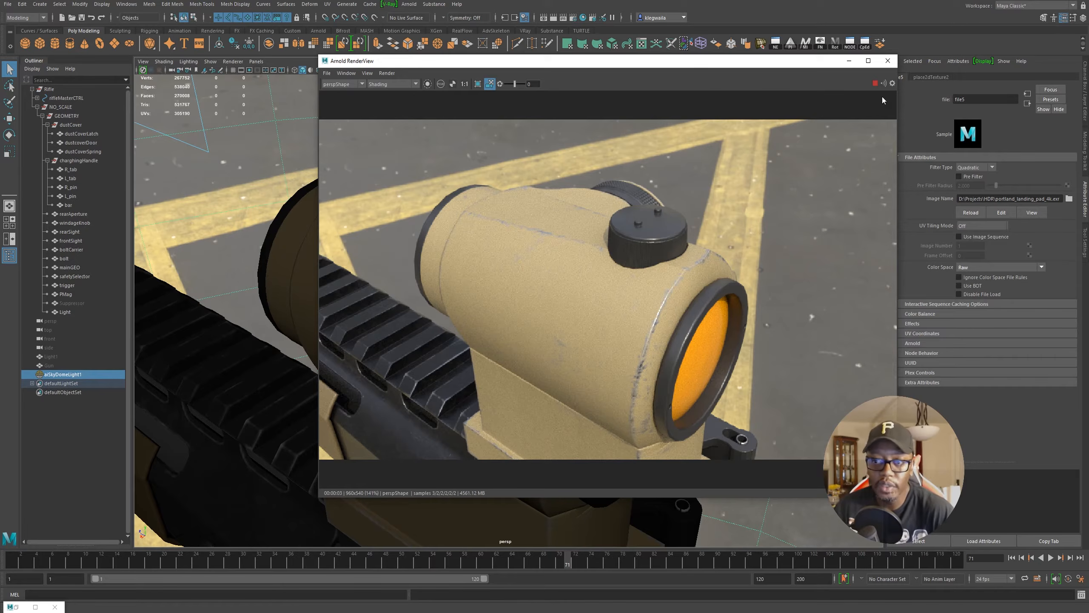
Step: Stop the Arnold render and set the render settings' image size preset to HD_1080
{"action": "left_click", "coordinate": [875, 84]}
{"action": "left_click", "coordinate": [573, 18]}
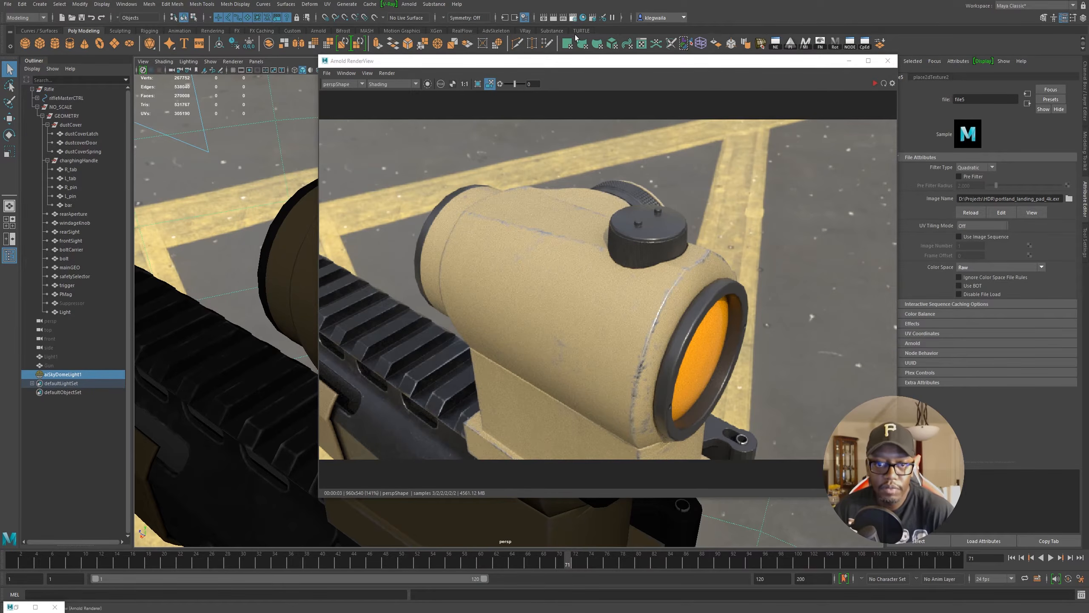
{"action": "left_click_drag", "start_coordinate": [260, 72], "coordinate": [708, 56]}
{"action": "left_click", "coordinate": [609, 101]}
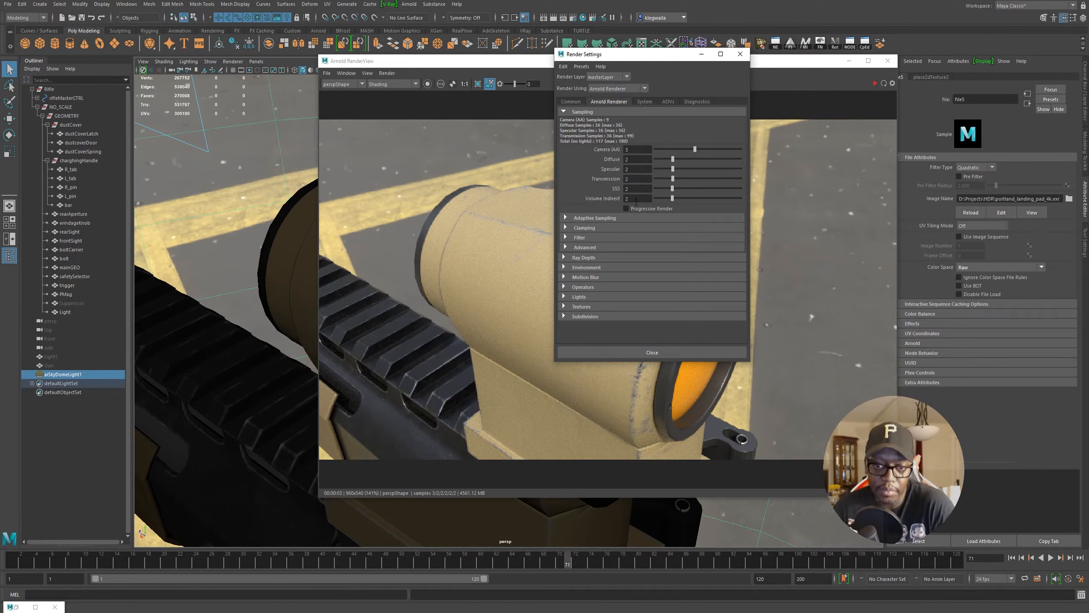
{"action": "left_click", "coordinate": [571, 102]}
{"action": "scroll", "coordinate": [696, 229], "scroll_direction": "down", "scroll_amount": 3}
{"action": "scroll", "coordinate": [696, 229], "scroll_direction": "down", "scroll_amount": 3}
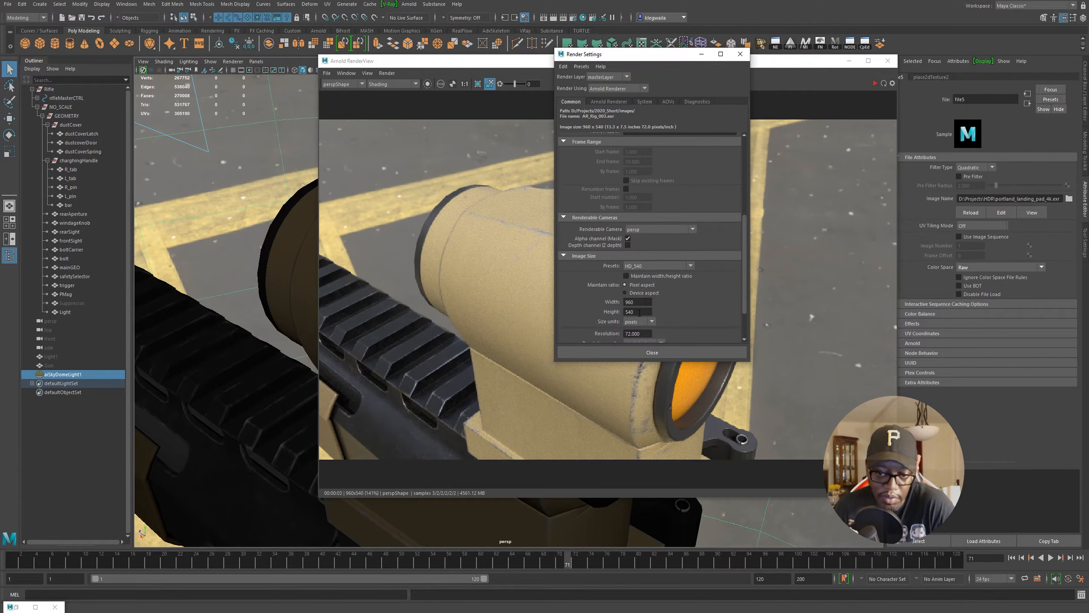
{"action": "left_click", "coordinate": [656, 266]}
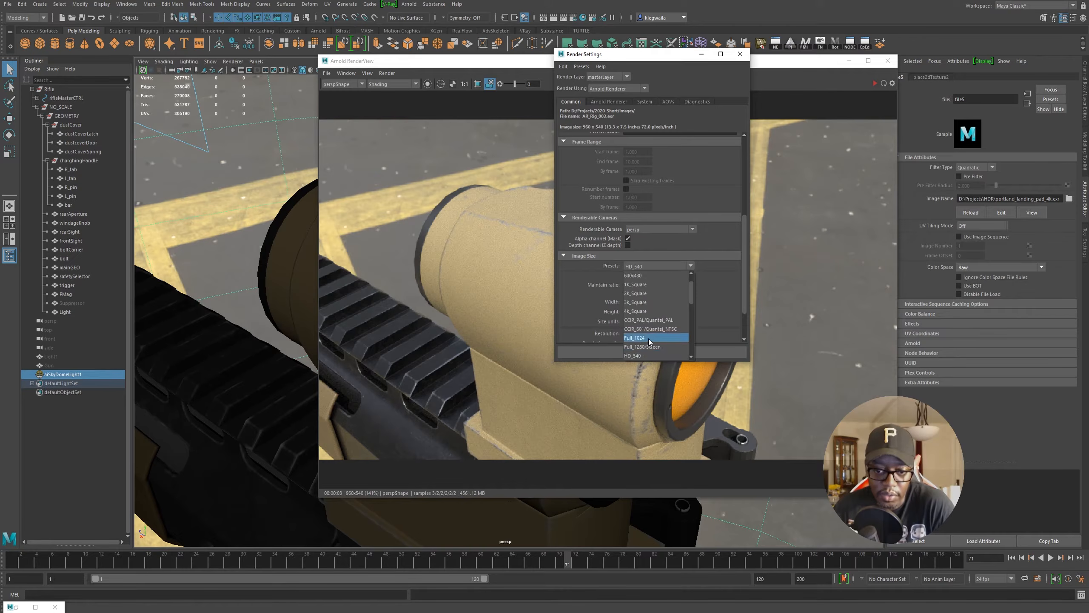
{"action": "left_click", "coordinate": [645, 320]}
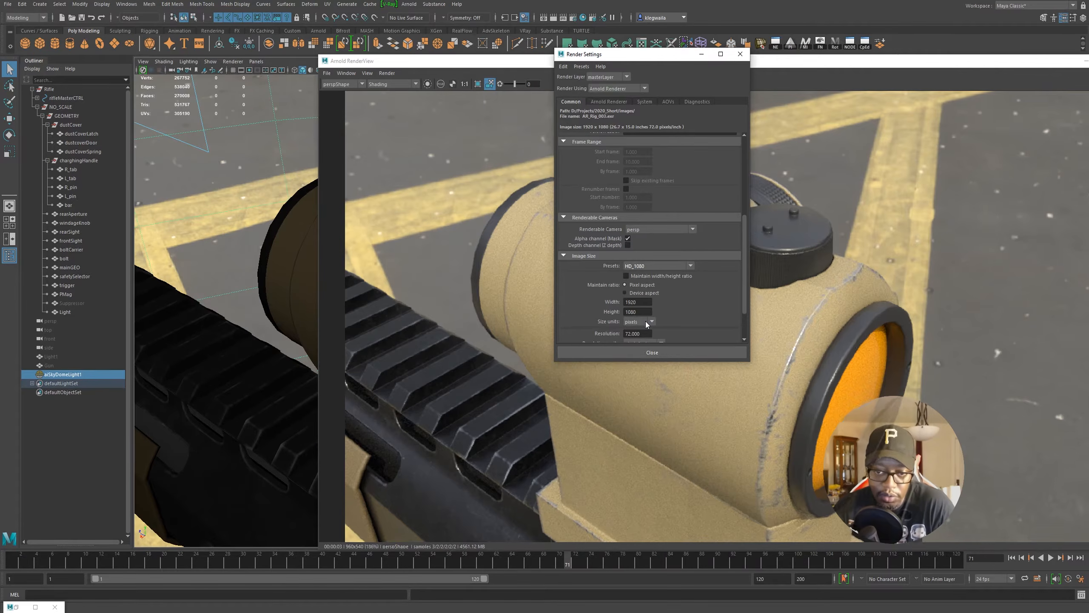
{"action": "left_click_drag", "start_coordinate": [454, 63], "coordinate": [273, 32]}
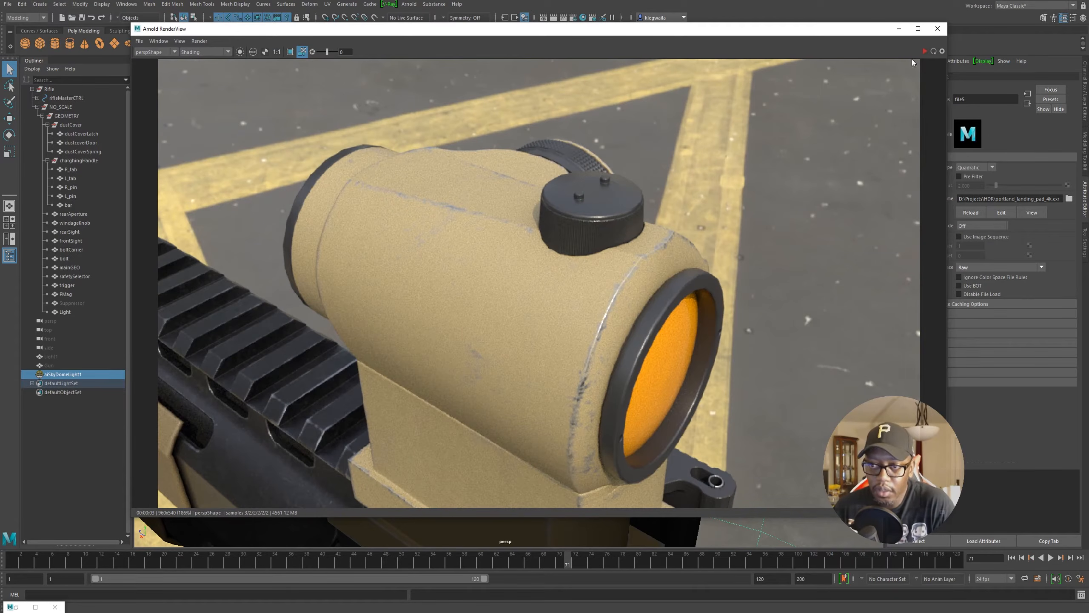
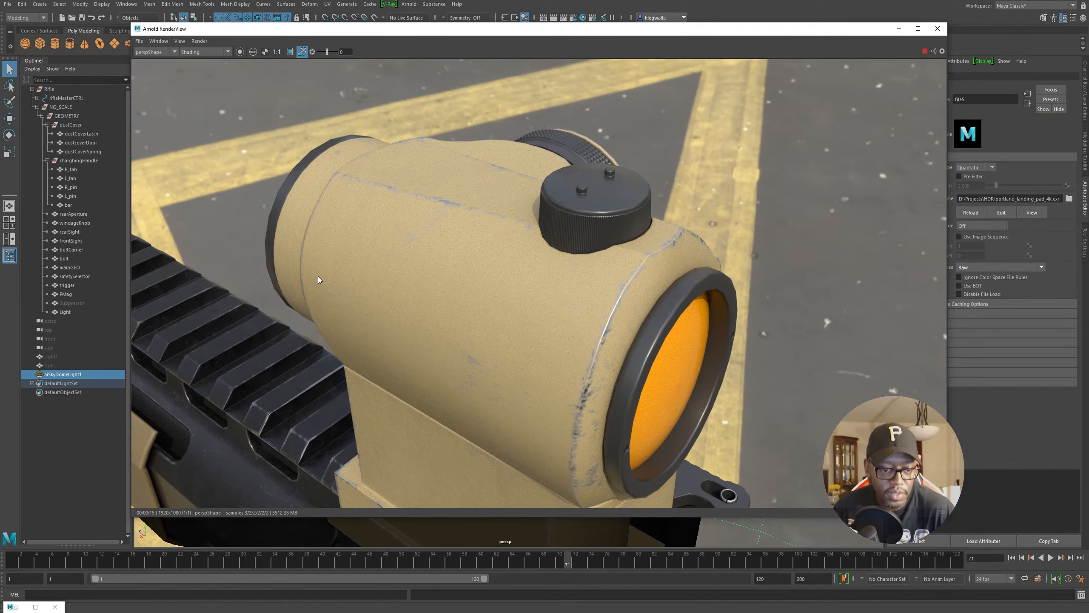
Step: Examine the red dot optic, receiver and handguard in the HD_1080 render, then stop the render
{"action": "middle_click_drag", "start_coordinate": [543, 298], "coordinate": [551, 286], "text": "alt"}
{"action": "left_click_drag", "start_coordinate": [529, 297], "coordinate": [657, 326], "text": "alt"}
{"action": "right_click_drag", "start_coordinate": [771, 344], "coordinate": [686, 352], "text": "alt"}
{"action": "middle_click_drag", "start_coordinate": [686, 349], "coordinate": [577, 210], "text": "alt"}
{"action": "right_click_drag", "start_coordinate": [690, 315], "coordinate": [622, 321], "text": "alt"}
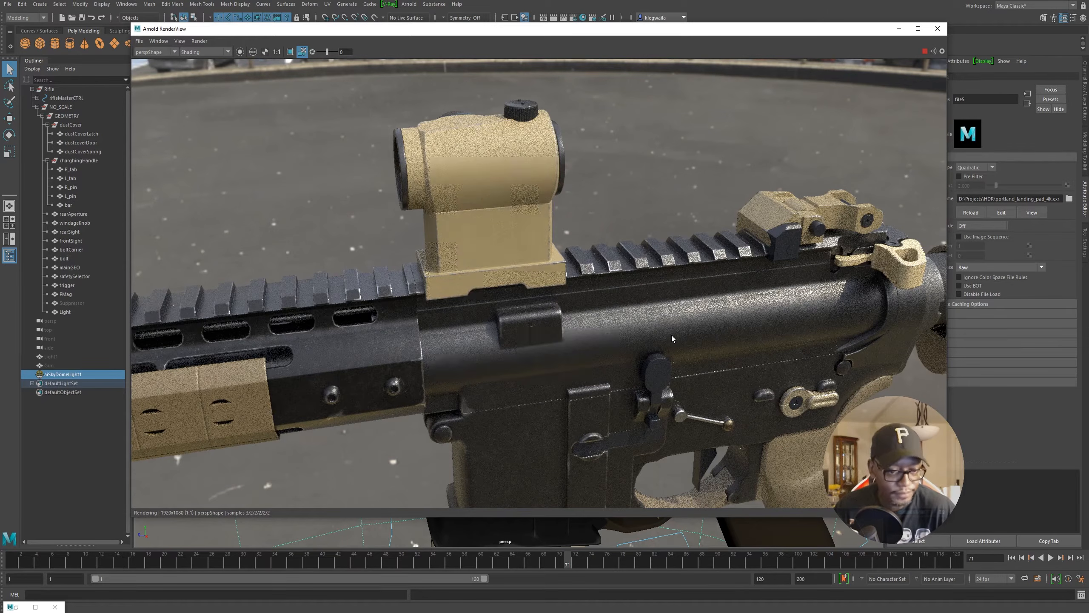
{"action": "left_click_drag", "start_coordinate": [368, 364], "coordinate": [495, 277], "text": "alt"}
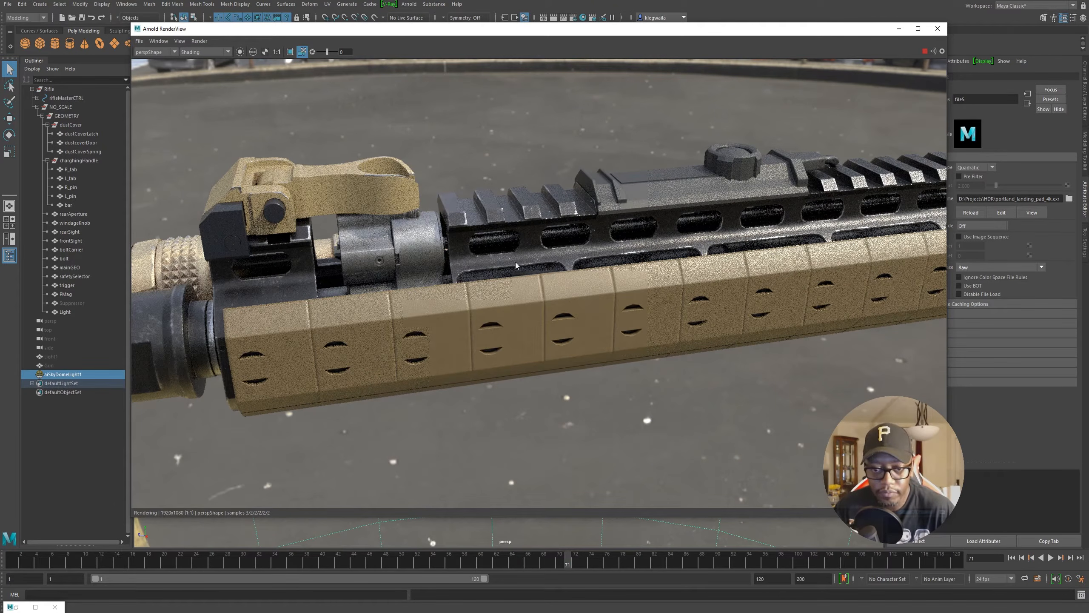
{"action": "left_click_drag", "start_coordinate": [599, 231], "coordinate": [555, 213], "text": "alt"}
{"action": "middle_click_drag", "start_coordinate": [806, 274], "coordinate": [520, 180], "text": "alt"}
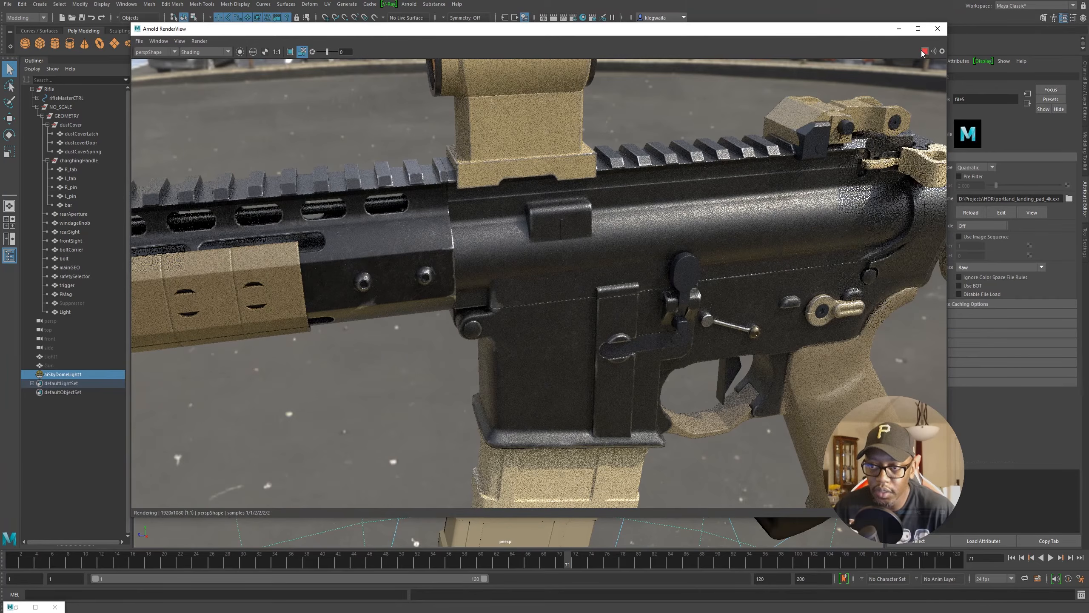
{"action": "left_click", "coordinate": [925, 51]}
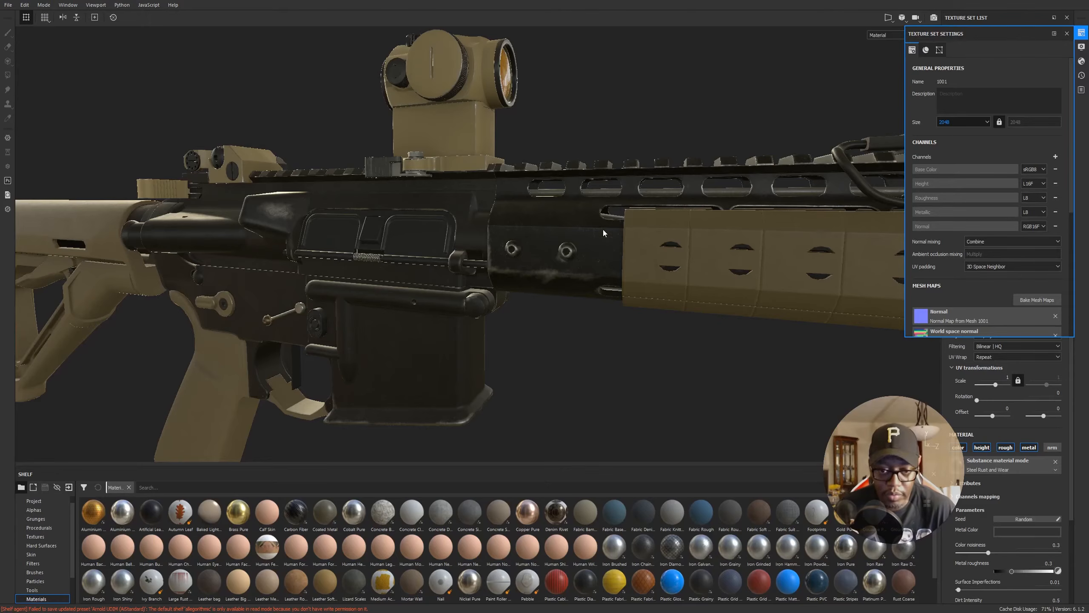
Step: Switch to Substance Painter and change the viewport's environment map to modern_buildings_4k
{"action": "left_click_drag", "start_coordinate": [657, 212], "coordinate": [616, 268], "text": "alt"}
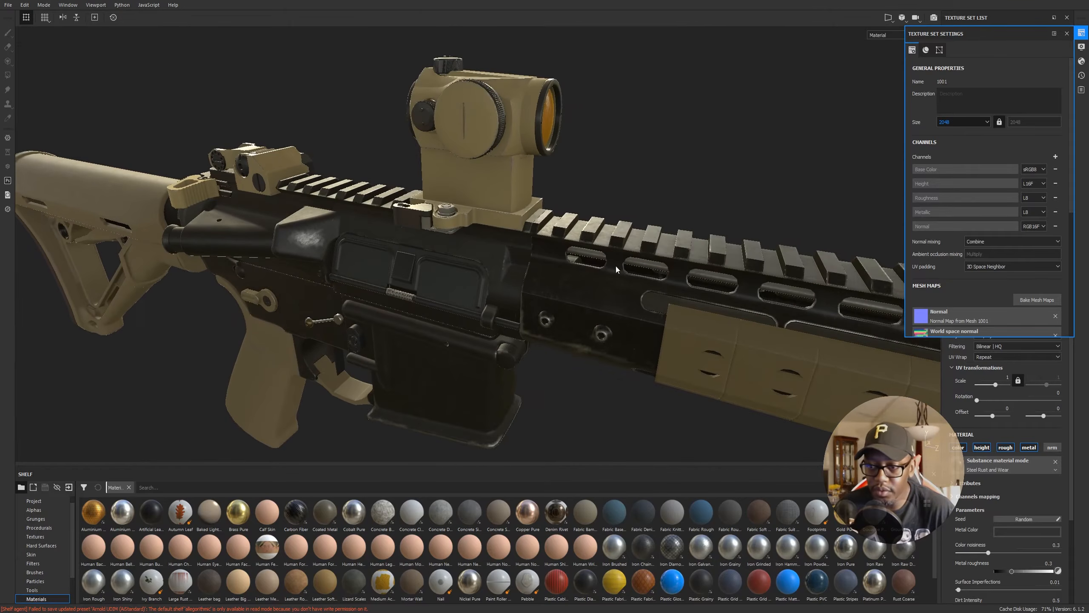
{"action": "left_click", "coordinate": [1081, 46]}
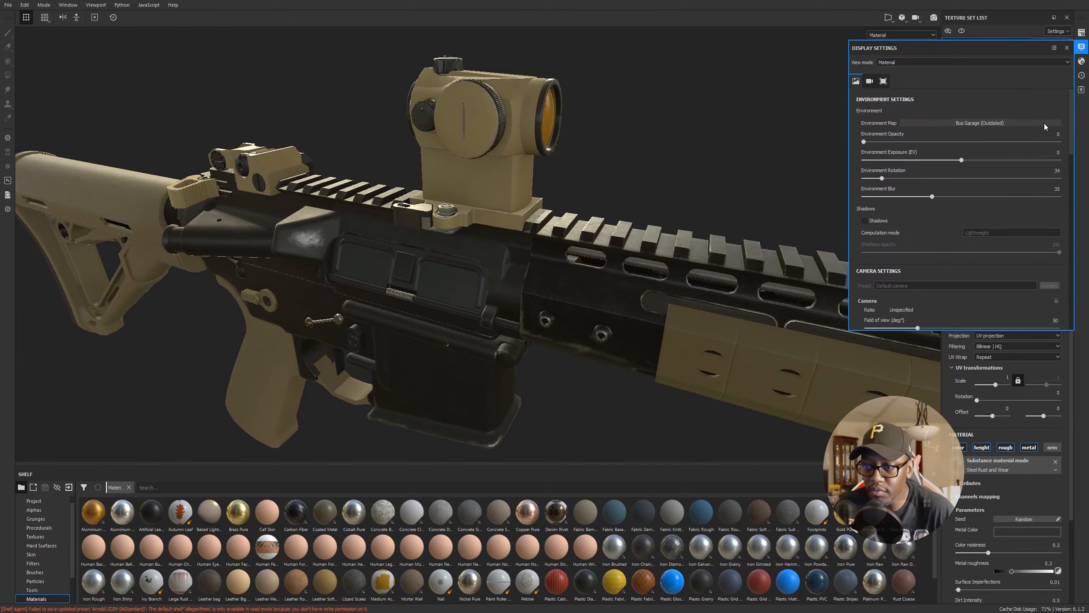
{"action": "left_click", "coordinate": [1029, 124]}
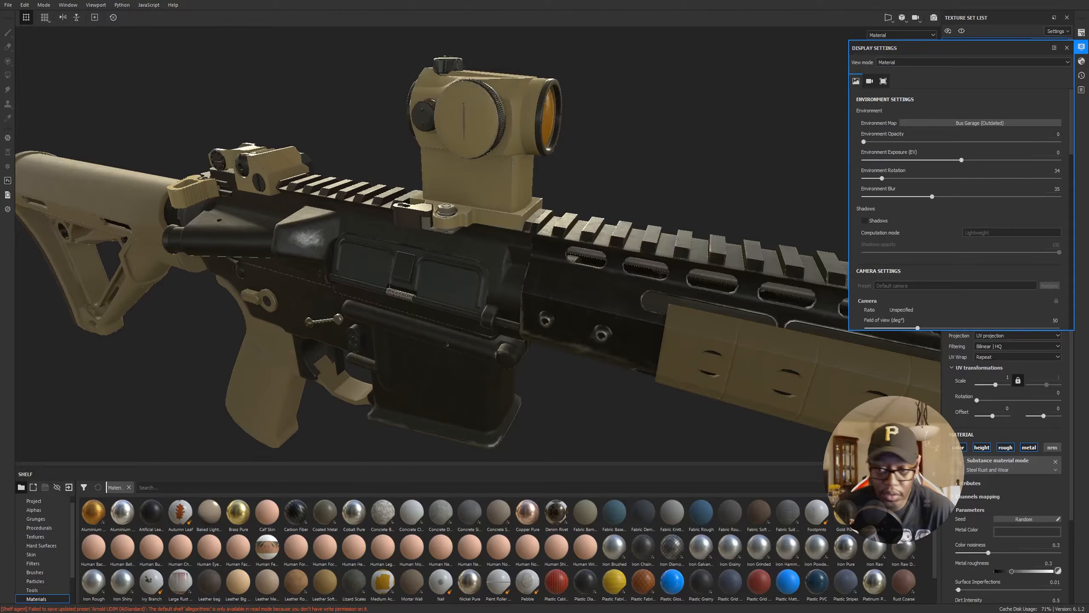
{"action": "left_click", "coordinate": [997, 121]}
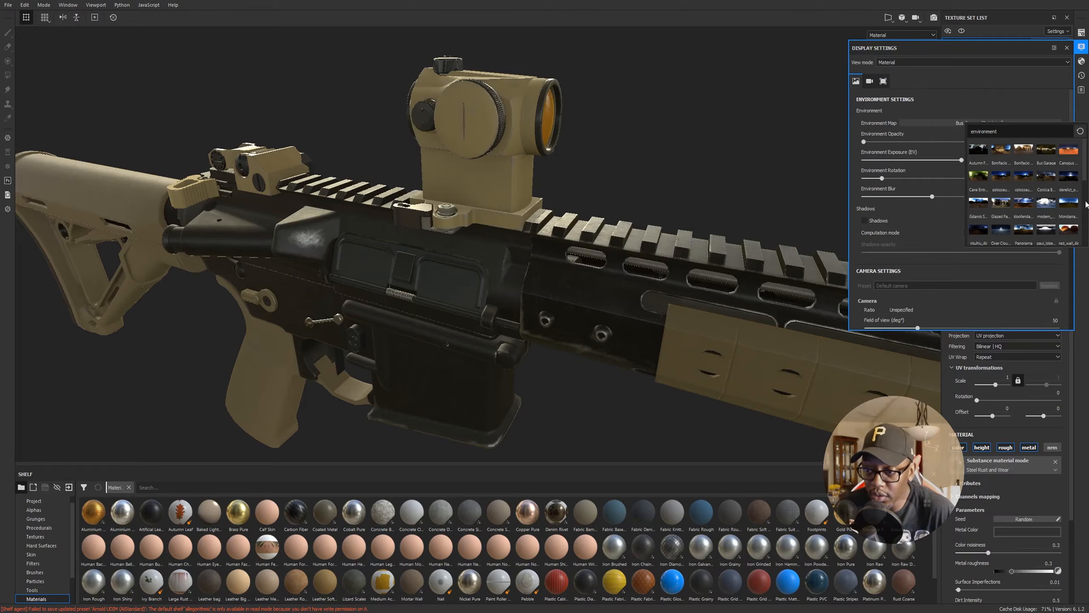
{"action": "mouse_move", "coordinate": [1038, 203]}
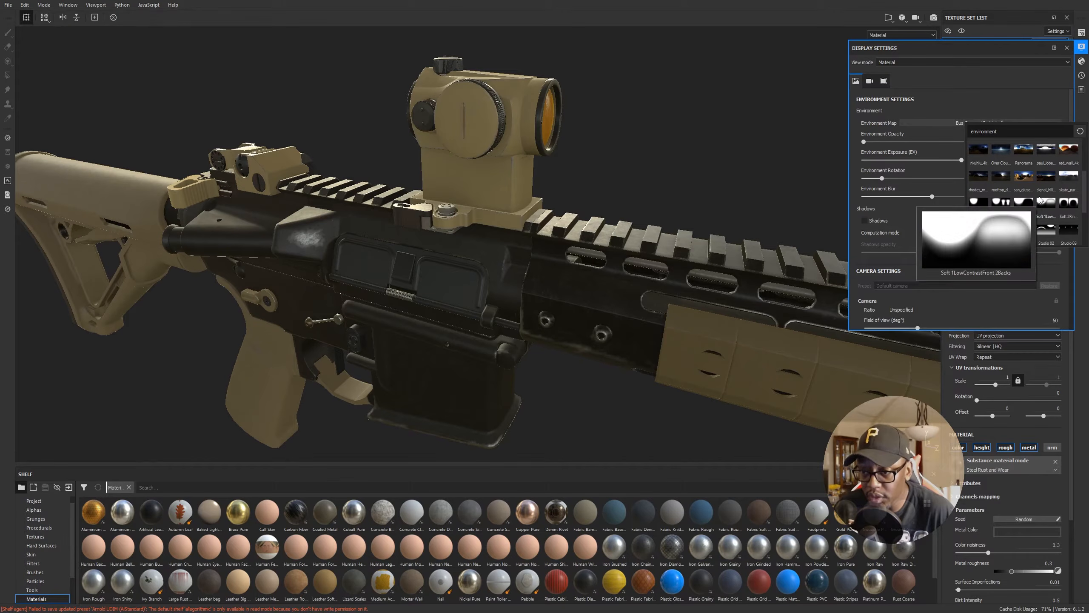
{"action": "mouse_move", "coordinate": [1063, 166]}
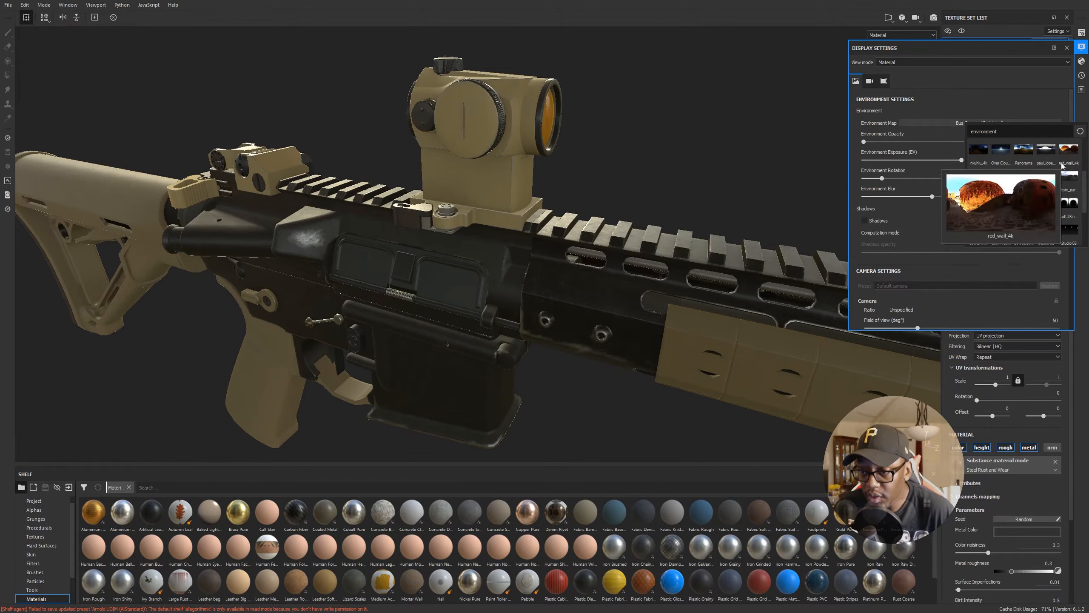
{"action": "left_click_drag", "start_coordinate": [1084, 200], "coordinate": [1088, 229]}
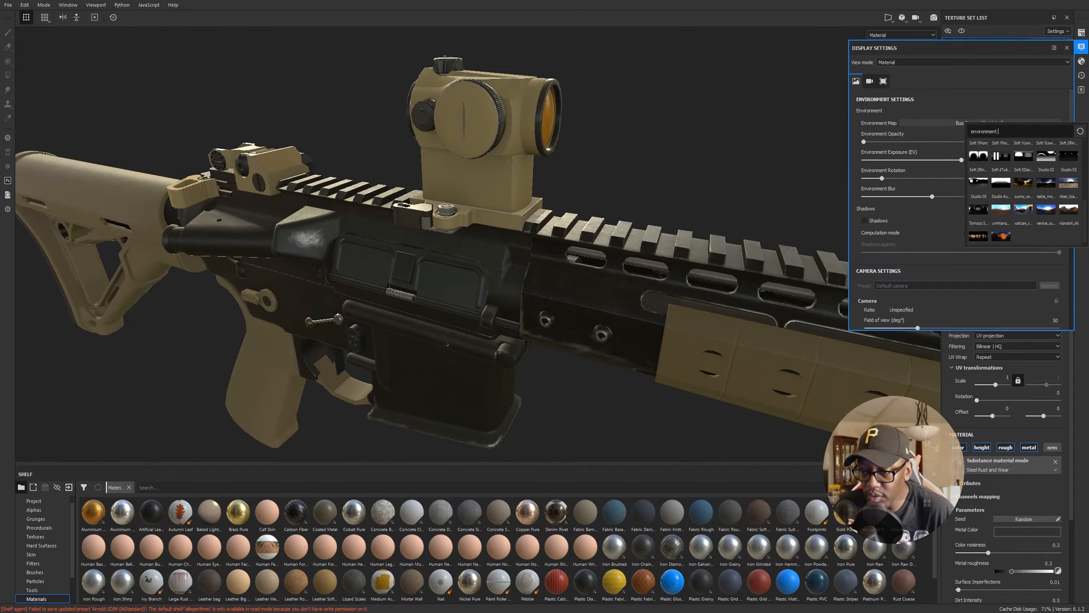
{"action": "left_click_drag", "start_coordinate": [1088, 229], "coordinate": [1088, 184]}
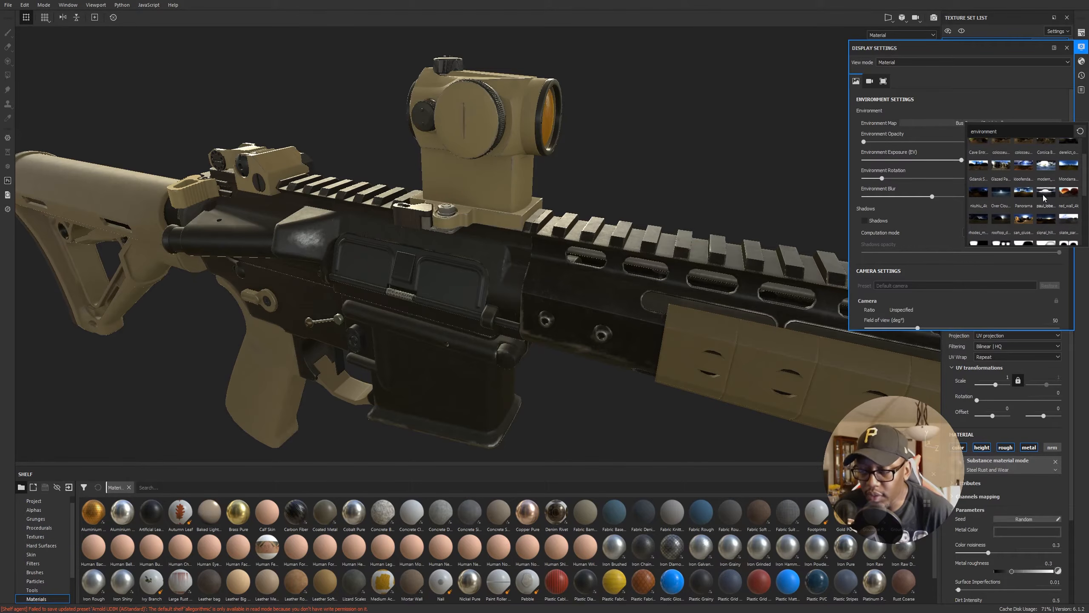
{"action": "left_click", "coordinate": [1045, 165]}
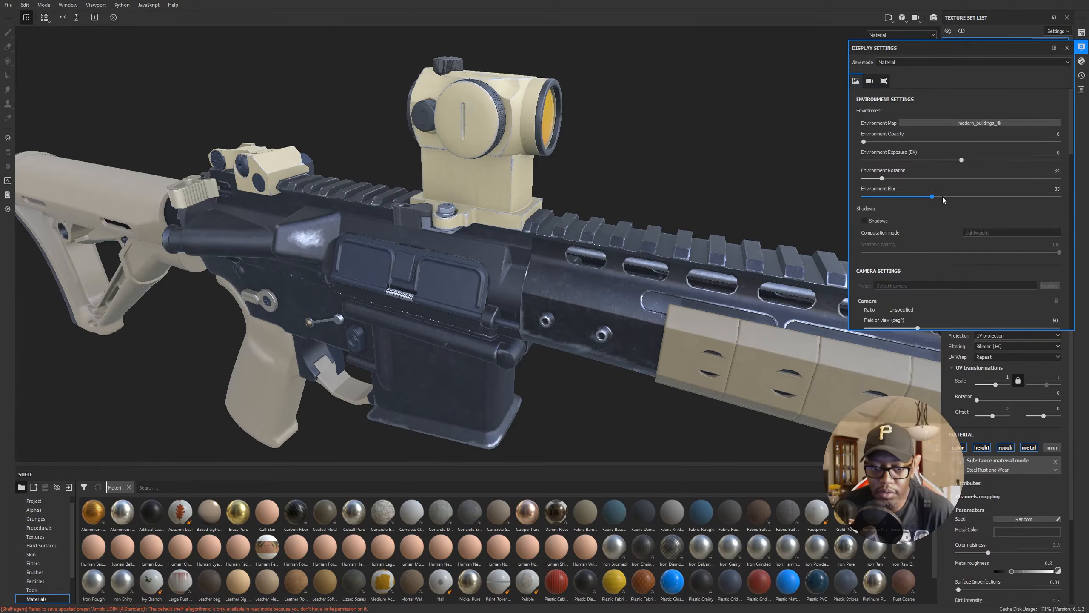
Step: Set the environment opacity to 100, the exposure to -0.7 EV and the environment blur to 21
{"action": "left_click_drag", "start_coordinate": [558, 228], "coordinate": [555, 257], "text": "alt"}
{"action": "middle_click_drag", "start_coordinate": [692, 264], "coordinate": [611, 237], "text": "alt"}
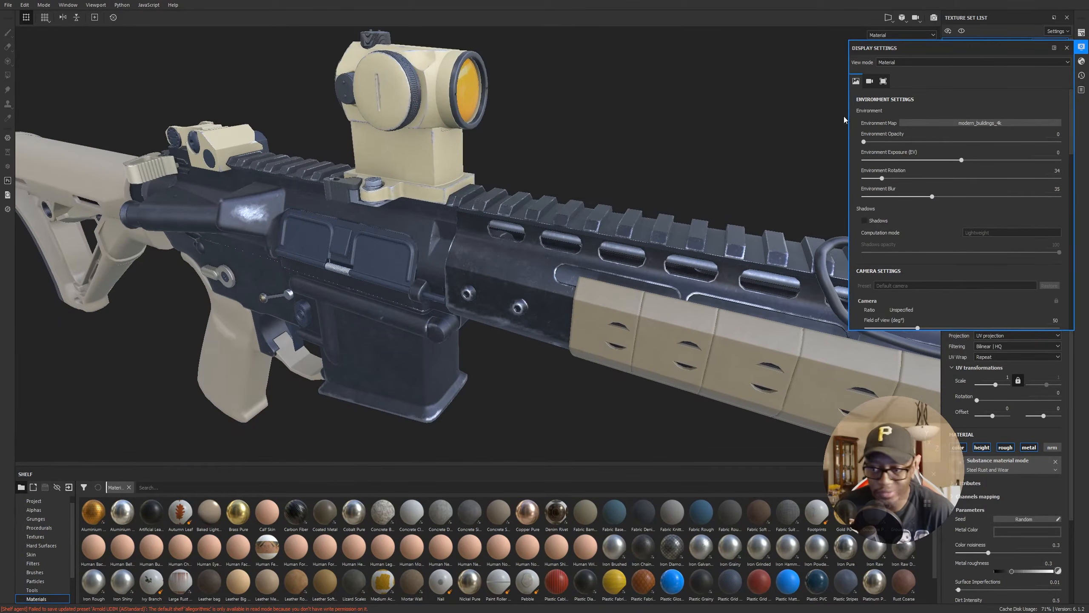
{"action": "left_click_drag", "start_coordinate": [874, 144], "coordinate": [1059, 142]}
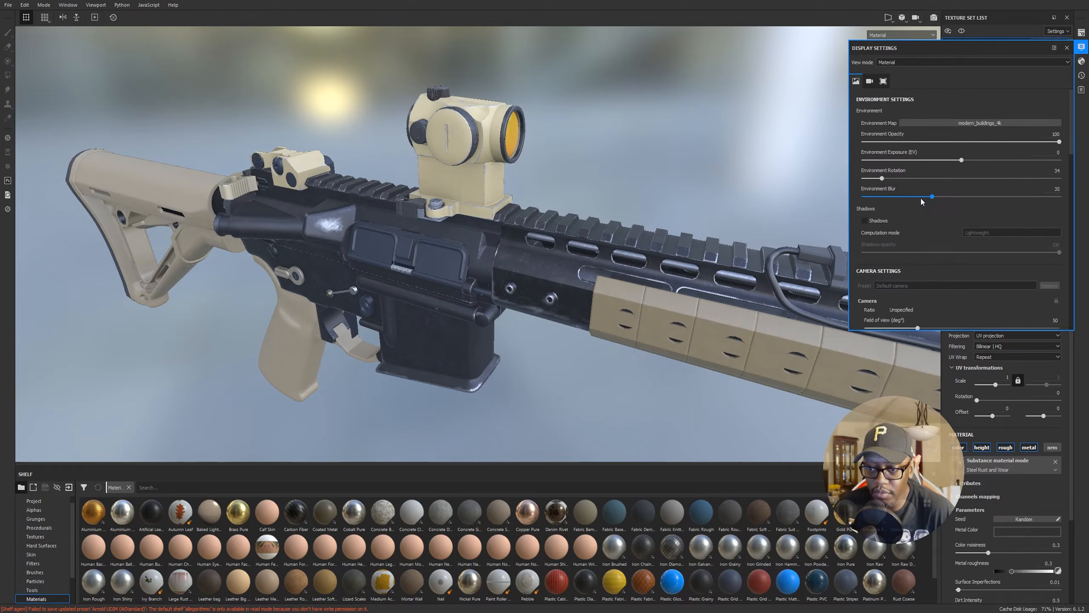
{"action": "left_click_drag", "start_coordinate": [931, 197], "coordinate": [861, 198]}
{"action": "right_click_drag", "start_coordinate": [708, 370], "coordinate": [656, 365], "text": "alt"}
{"action": "left_click_drag", "start_coordinate": [656, 364], "coordinate": [467, 212], "text": "alt"}
{"action": "mouse_move", "coordinate": [962, 160]}
{"action": "left_mouse_down"}
{"action": "mouse_move", "coordinate": [937, 160]}
{"action": "mouse_move", "coordinate": [963, 166]}
{"action": "mouse_move", "coordinate": [954, 167]}
{"action": "left_mouse_up"}
{"action": "left_click_drag", "start_coordinate": [815, 232], "coordinate": [556, 251], "text": "alt"}
{"action": "right_click_drag", "start_coordinate": [556, 252], "coordinate": [576, 245], "text": "alt"}
{"action": "left_click_drag", "start_coordinate": [879, 197], "coordinate": [905, 197]}
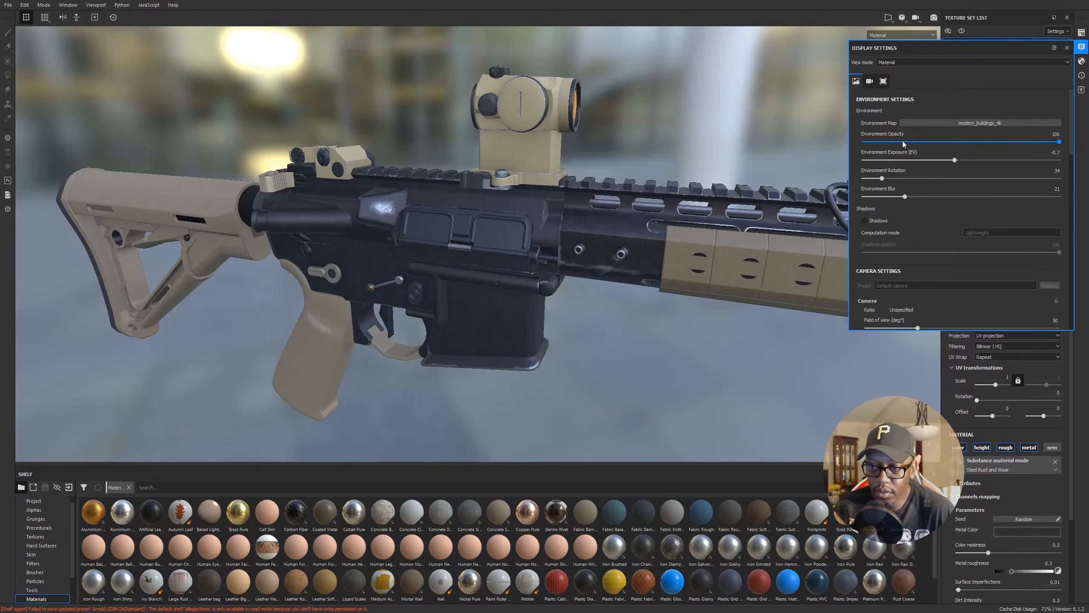
Step: Lower the environment opacity to 0 and change the environment map to Soft 1Front 2Backs
{"action": "left_click_drag", "start_coordinate": [1061, 144], "coordinate": [830, 158]}
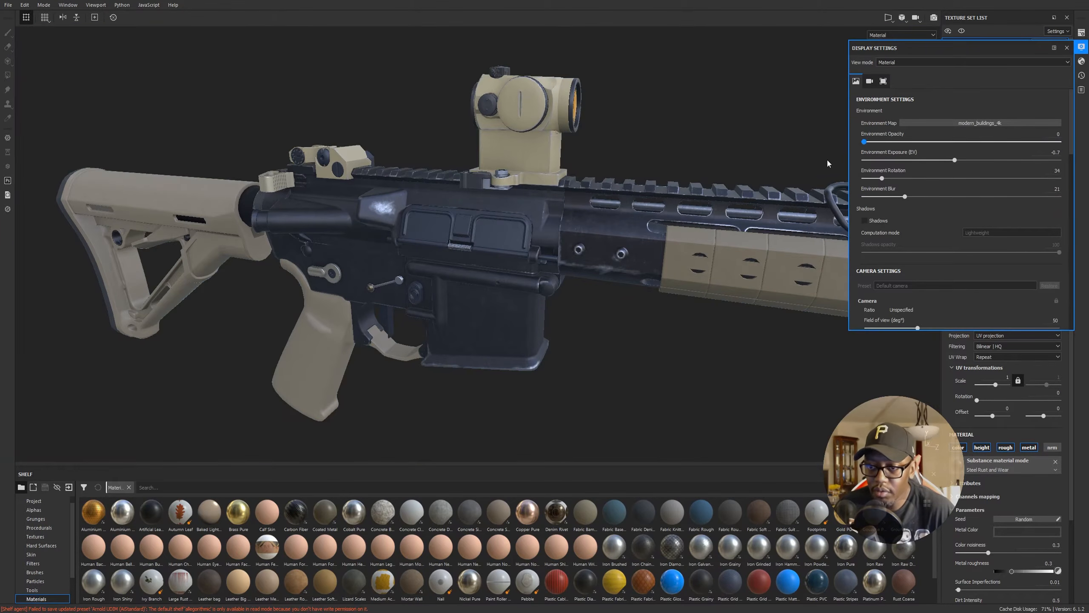
{"action": "mouse_move", "coordinate": [755, 284]}
{"action": "left_mouse_down", "text": "alt"}
{"action": "mouse_move", "coordinate": [735, 298]}
{"action": "mouse_move", "coordinate": [759, 291]}
{"action": "left_mouse_up", "text": "alt"}
{"action": "left_click", "coordinate": [983, 123]}
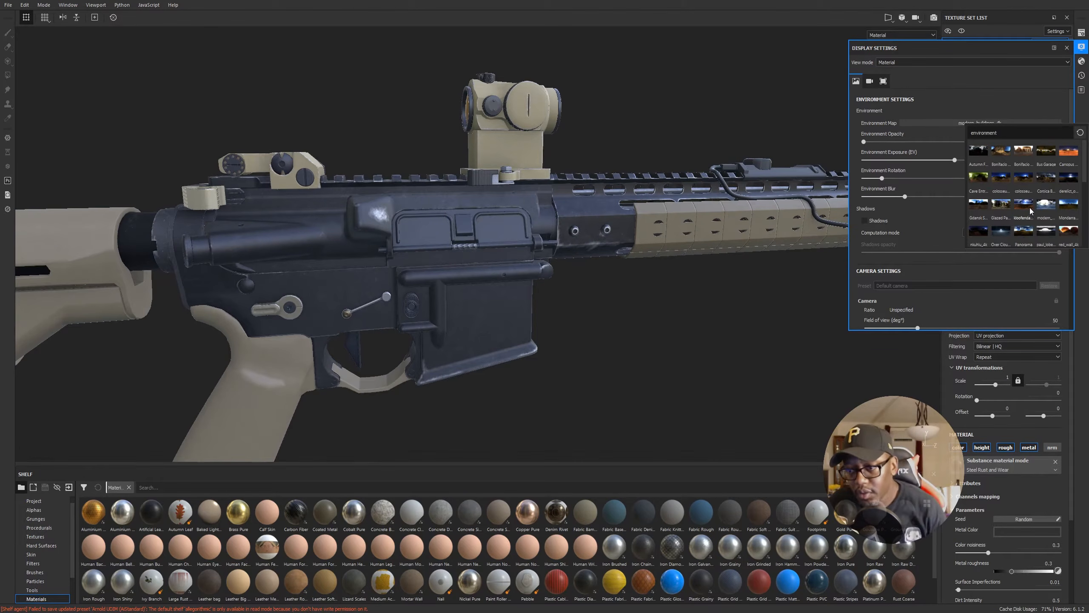
{"action": "scroll", "coordinate": [1038, 214], "scroll_direction": "down", "scroll_amount": 3}
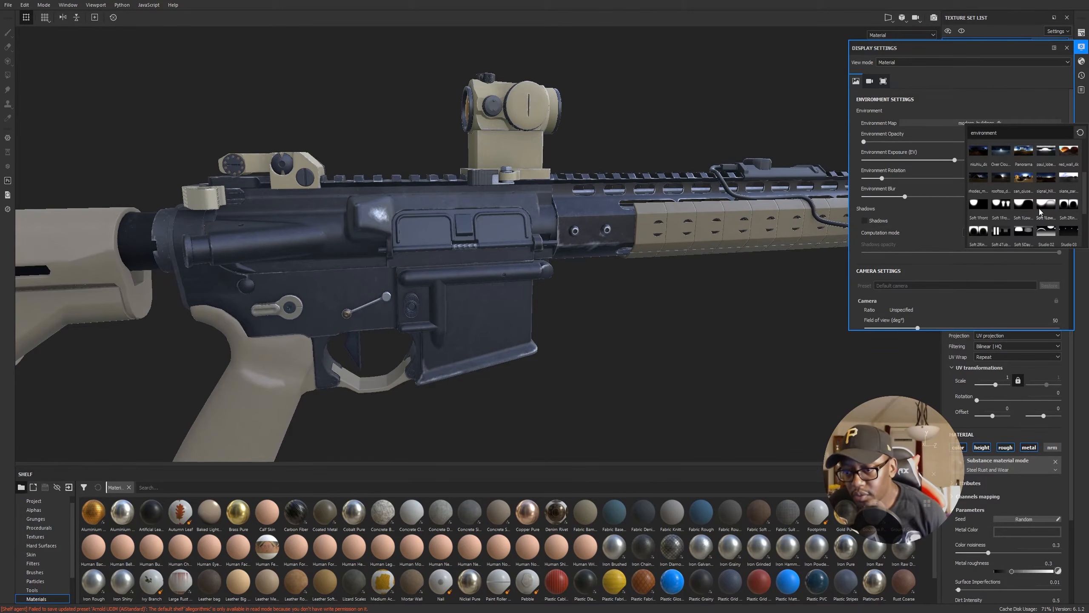
{"action": "scroll", "coordinate": [1014, 211], "scroll_direction": "down", "scroll_amount": 2}
{"action": "left_click", "coordinate": [1013, 207]}
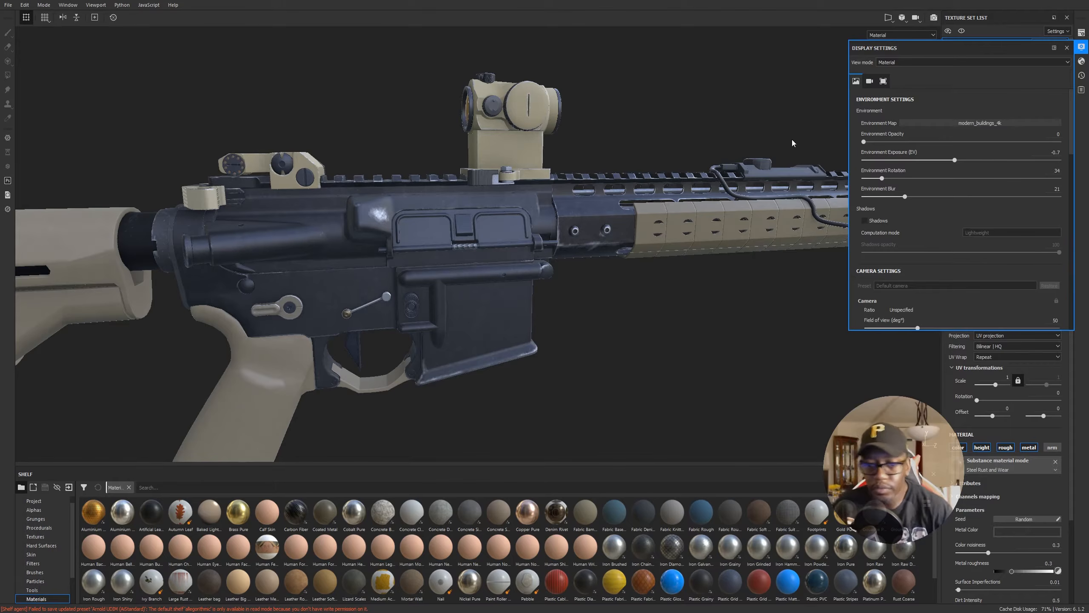
Step: Set the environment opacity to 100 and the blur to 0, and check the rifle's opposite side against the backdrop
{"action": "left_click_drag", "start_coordinate": [702, 250], "coordinate": [832, 243], "text": "alt"}
{"action": "left_click_drag", "start_coordinate": [863, 141], "coordinate": [1059, 142]}
{"action": "left_click_drag", "start_coordinate": [905, 196], "coordinate": [862, 196]}
{"action": "left_click_drag", "start_coordinate": [579, 242], "coordinate": [815, 231], "text": "alt"}
{"action": "left_click_drag", "start_coordinate": [890, 228], "coordinate": [982, 212], "text": "alt"}
{"action": "middle_click_drag", "start_coordinate": [647, 262], "coordinate": [522, 247], "text": "alt"}
{"action": "right_click_drag", "start_coordinate": [643, 257], "coordinate": [818, 266], "text": "alt"}
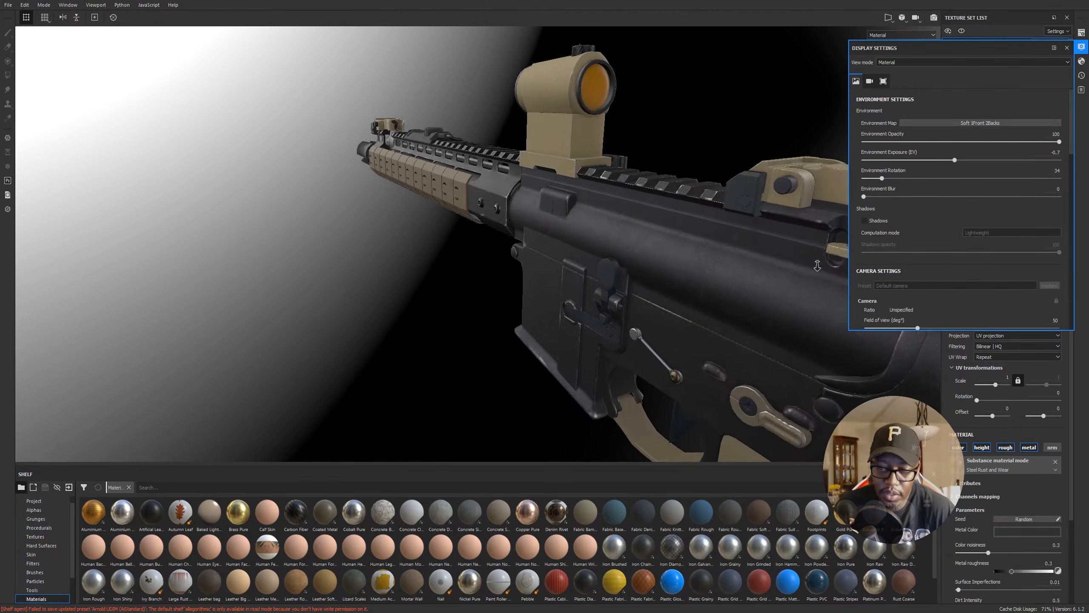
Step: Try the Bonifacio Aragon Stairs environment map and check the rifle's receiver and handguard under its lighting
{"action": "left_click", "coordinate": [1032, 122]}
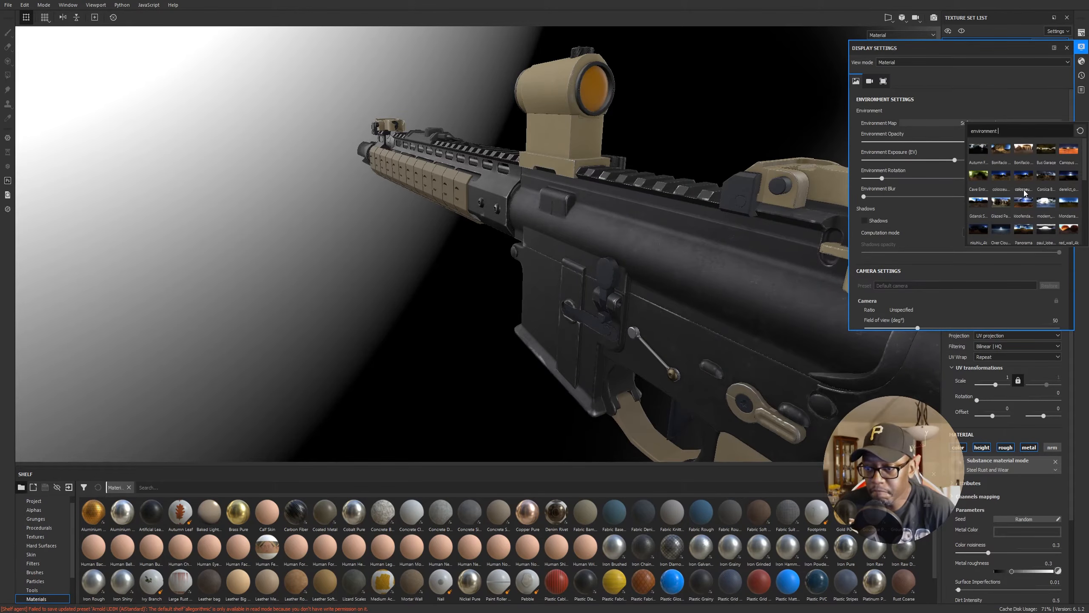
{"action": "mouse_move", "coordinate": [983, 150]}
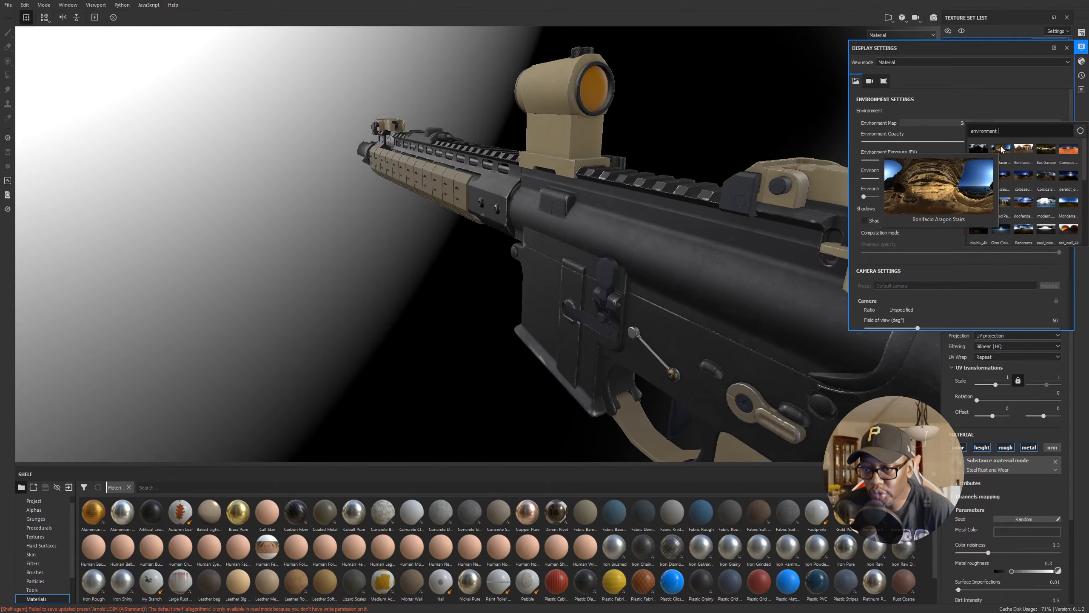
{"action": "left_click", "coordinate": [1001, 149]}
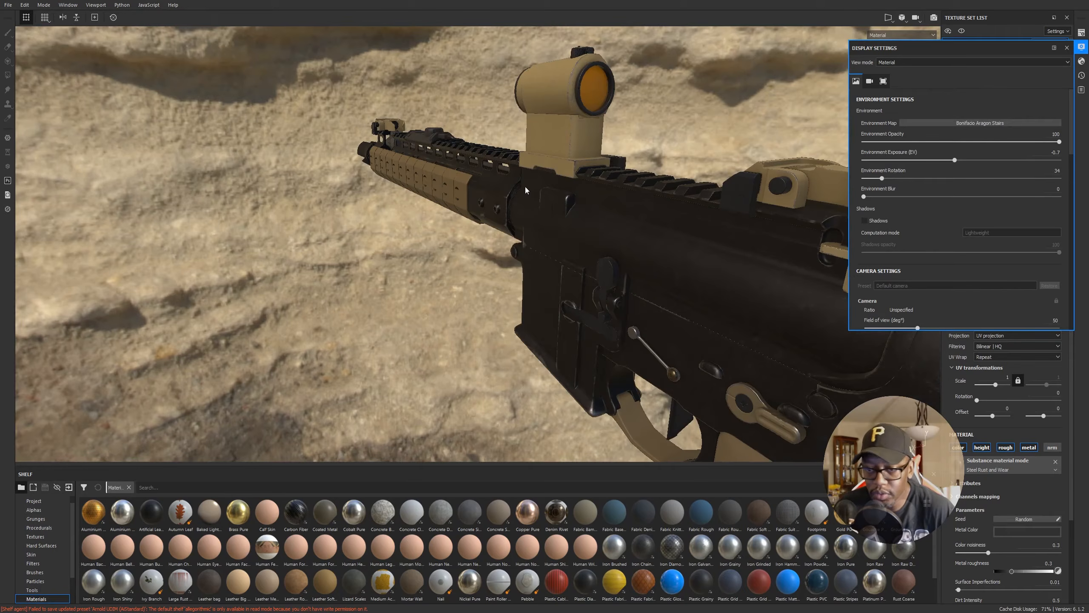
{"action": "right_click_drag", "start_coordinate": [468, 305], "coordinate": [476, 289], "text": "shift"}
{"action": "left_click_drag", "start_coordinate": [476, 289], "coordinate": [580, 280], "text": "alt"}
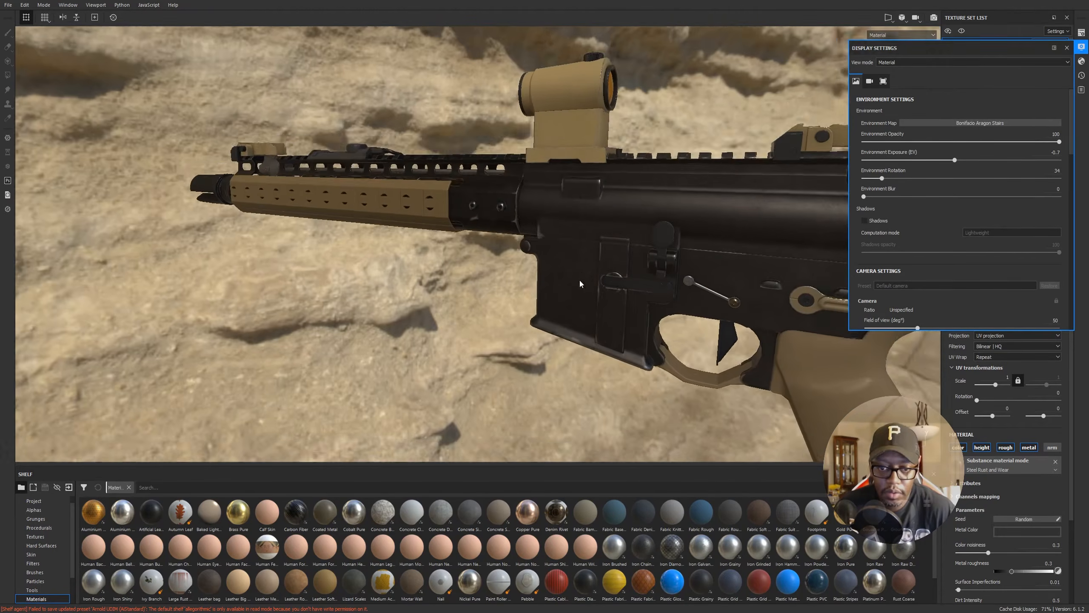
Step: Change the environment map to Panorama
{"action": "left_click", "coordinate": [990, 124]}
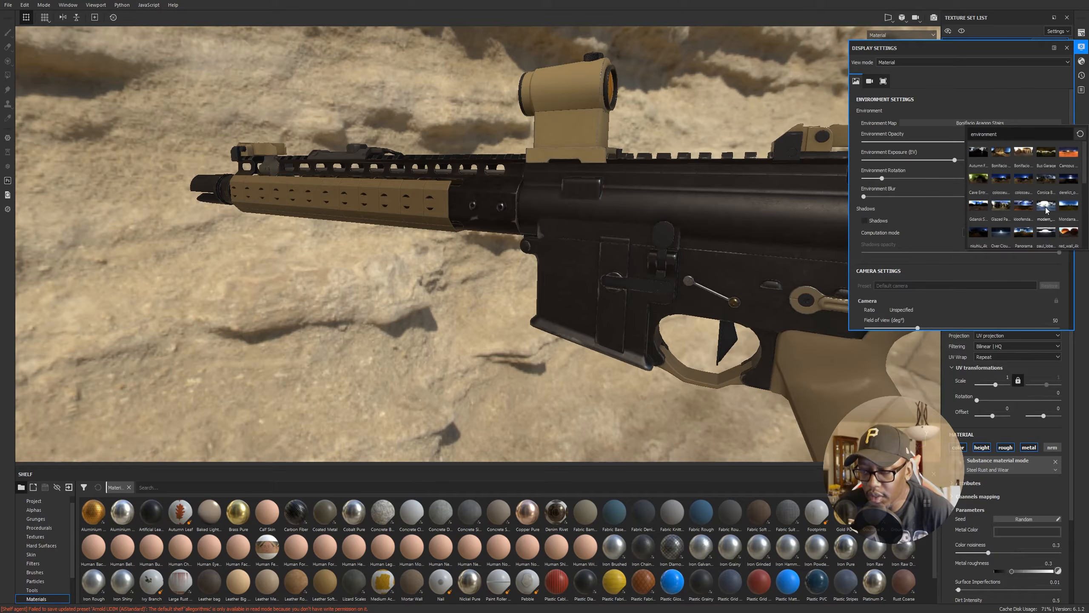
{"action": "scroll", "coordinate": [1045, 205], "scroll_direction": "down", "scroll_amount": 3}
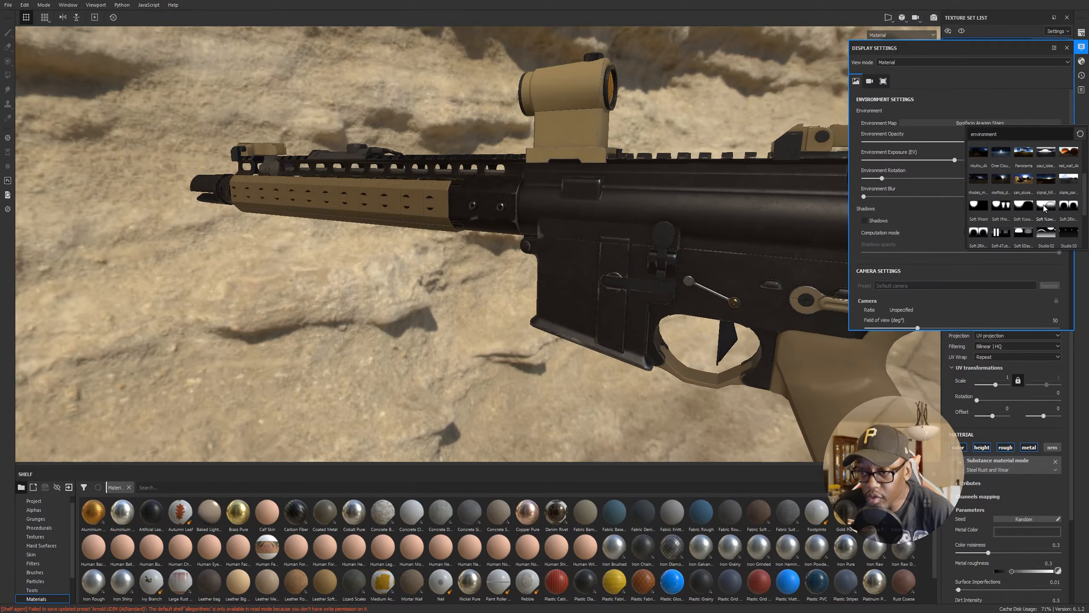
{"action": "left_click", "coordinate": [1024, 153]}
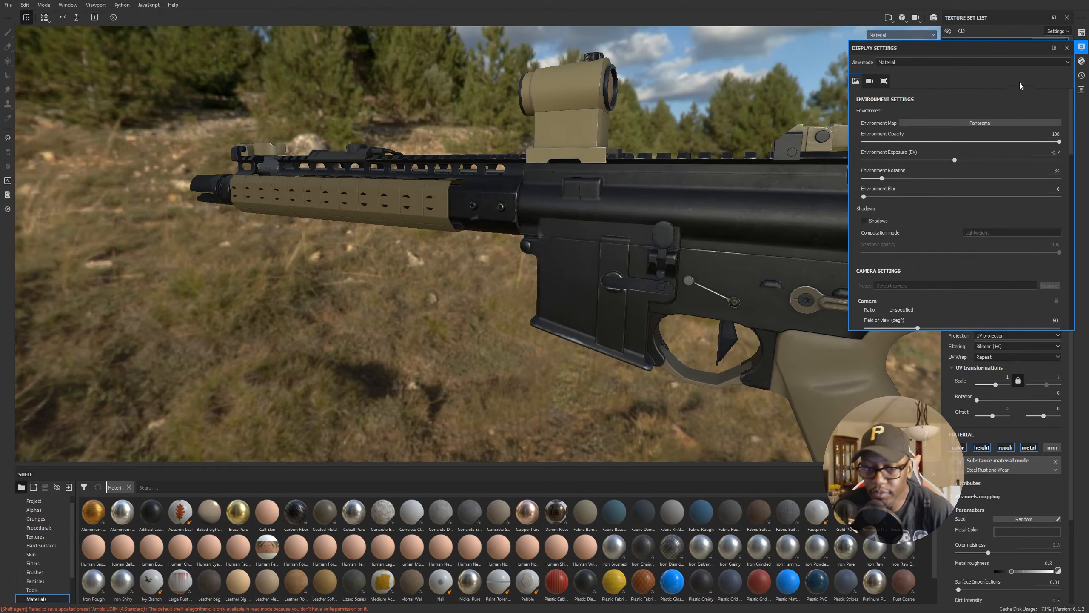
Step: Lower the environment opacity to 0, close the display settings, and check the rifle's handguard and top rail
{"action": "left_click_drag", "start_coordinate": [935, 146], "coordinate": [848, 152]}
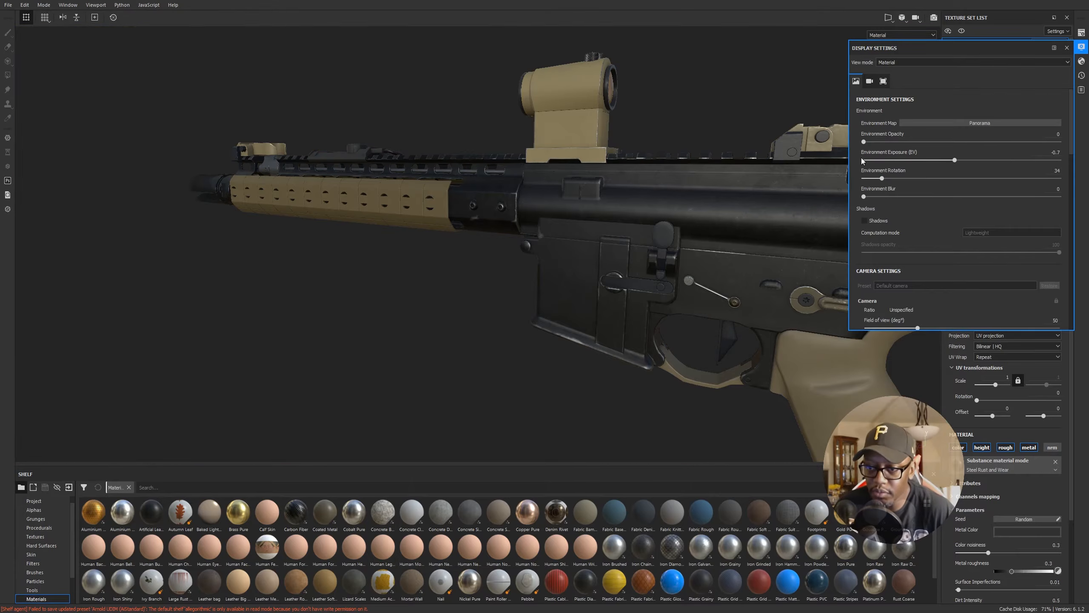
{"action": "left_click", "coordinate": [1068, 49]}
{"action": "middle_click_drag", "start_coordinate": [752, 262], "coordinate": [599, 267], "text": "alt"}
{"action": "left_click_drag", "start_coordinate": [598, 267], "coordinate": [675, 272], "text": "alt"}
{"action": "right_click_drag", "start_coordinate": [675, 272], "coordinate": [600, 274], "text": "alt"}
{"action": "middle_click_drag", "start_coordinate": [600, 274], "coordinate": [793, 278], "text": "alt"}
{"action": "mouse_move", "coordinate": [505, 292]}
{"action": "left_mouse_down", "text": "alt"}
{"action": "mouse_move", "coordinate": [563, 316]}
{"action": "mouse_move", "coordinate": [508, 296]}
{"action": "left_mouse_up", "text": "alt"}
{"action": "right_click_drag", "start_coordinate": [508, 297], "coordinate": [810, 291], "text": "alt"}
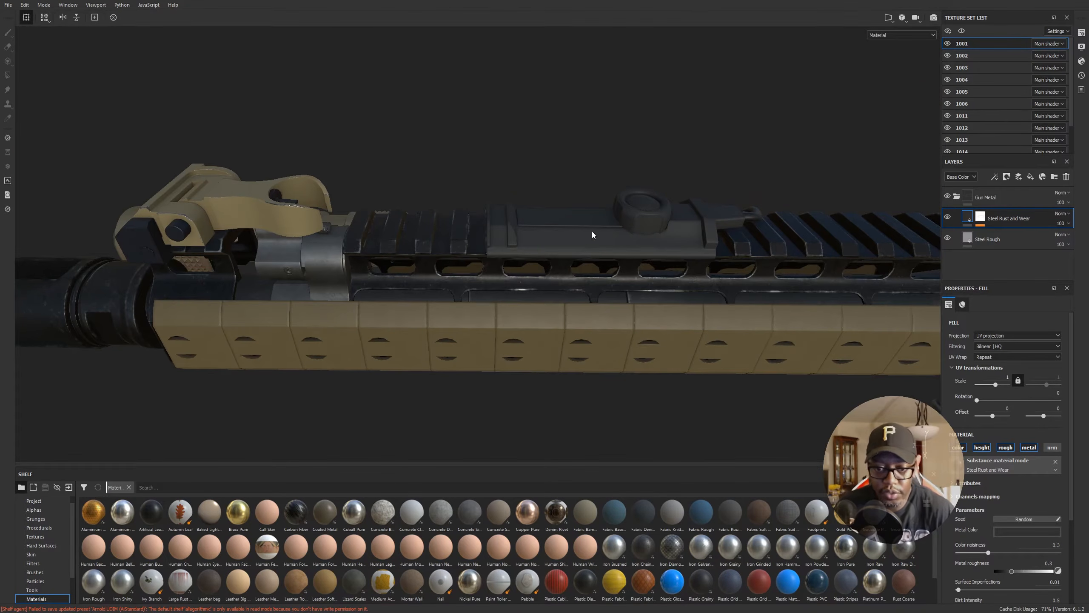
Step: In texture set 1016, darken the Rubber layer's base color to a near-black grey of 0.009
{"action": "left_click", "coordinate": [1009, 118]}
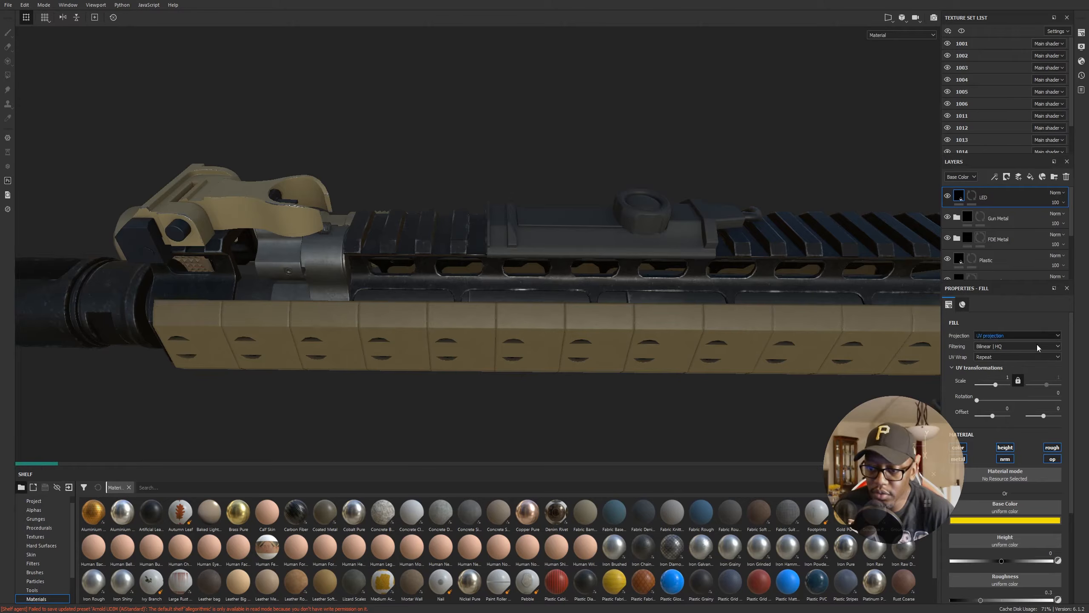
{"action": "scroll", "coordinate": [1054, 113], "scroll_direction": "down", "scroll_amount": 2}
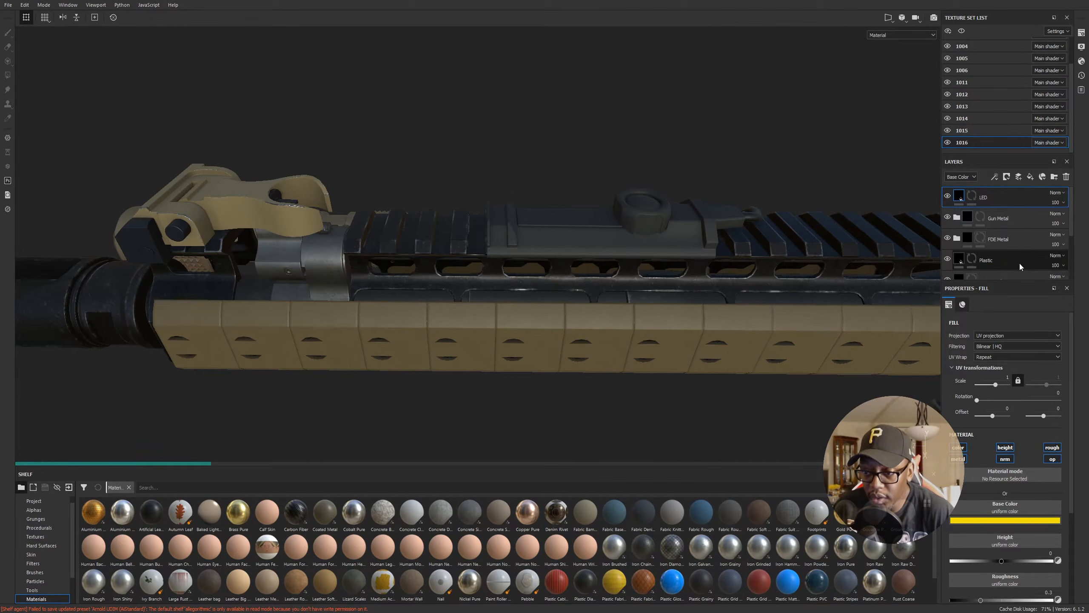
{"action": "scroll", "coordinate": [1020, 257], "scroll_direction": "down", "scroll_amount": 4}
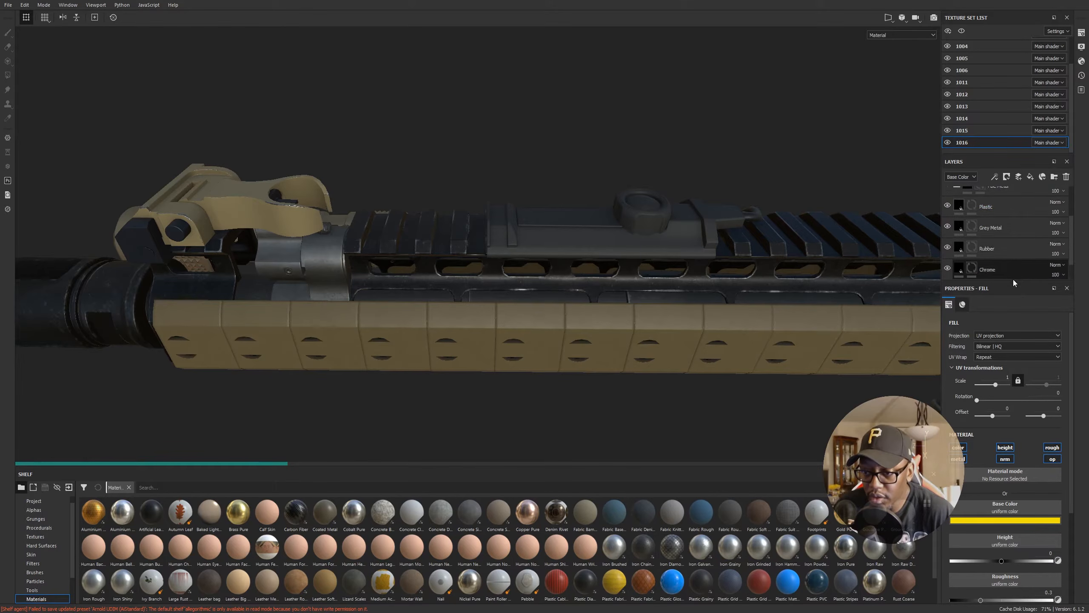
{"action": "scroll", "coordinate": [1020, 253], "scroll_direction": "up", "scroll_amount": 2}
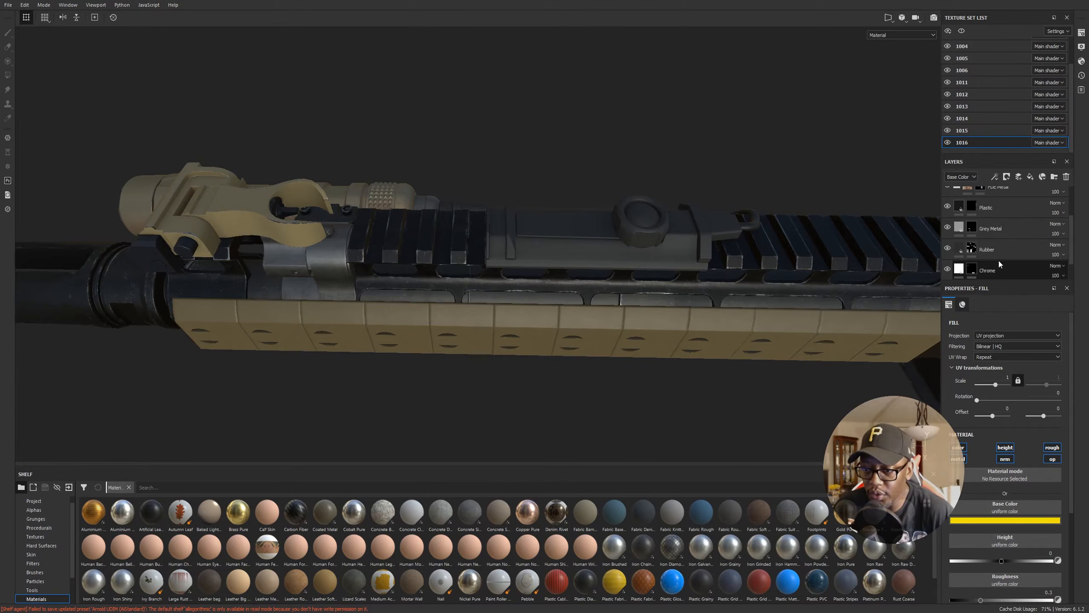
{"action": "left_click", "coordinate": [978, 251]}
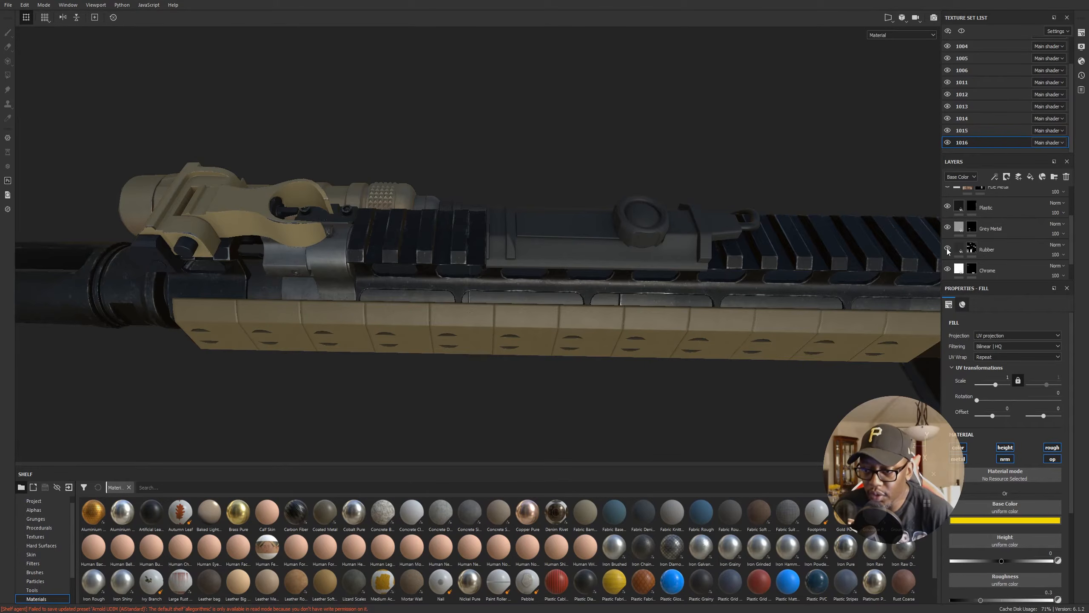
{"action": "left_click", "coordinate": [986, 253]}
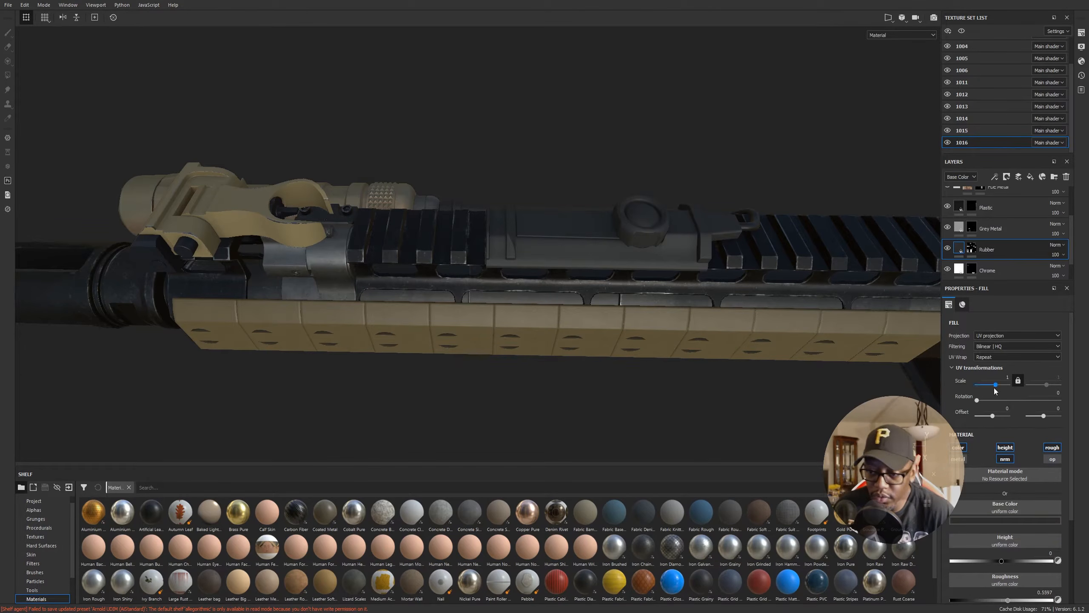
{"action": "left_click", "coordinate": [980, 518]}
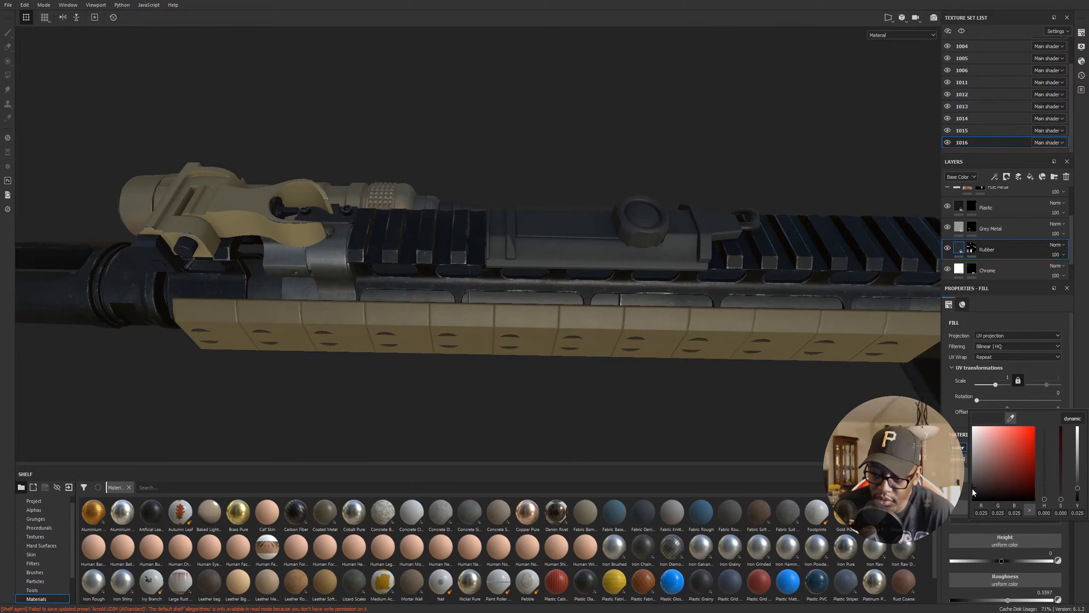
{"action": "left_click_drag", "start_coordinate": [680, 344], "coordinate": [446, 344], "text": "alt"}
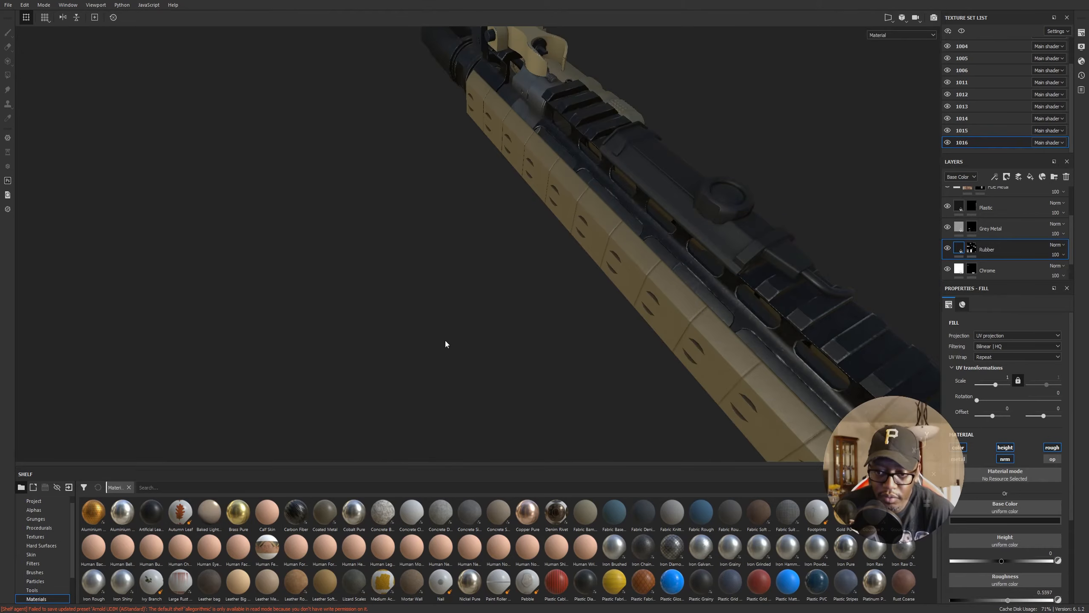
{"action": "left_click", "coordinate": [990, 520]}
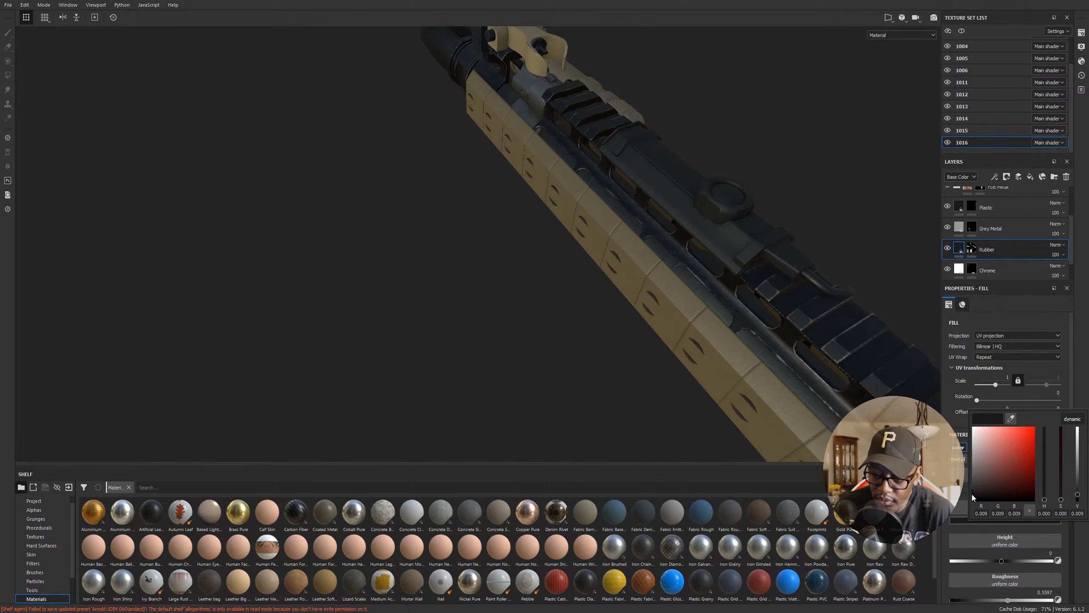
Step: Examine the weapon light, its cable and its mount near the muzzle from several angles
{"action": "left_click_drag", "start_coordinate": [710, 231], "coordinate": [413, 257], "text": "alt"}
{"action": "middle_click_drag", "start_coordinate": [706, 244], "coordinate": [479, 275], "text": "alt"}
{"action": "left_click_drag", "start_coordinate": [479, 275], "coordinate": [744, 309], "text": "alt"}
{"action": "middle_click_drag", "start_coordinate": [744, 309], "coordinate": [429, 275], "text": "alt"}
{"action": "left_click_drag", "start_coordinate": [429, 274], "coordinate": [391, 229], "text": "alt"}
{"action": "middle_click_drag", "start_coordinate": [583, 275], "coordinate": [508, 258], "text": "alt"}
{"action": "left_click_drag", "start_coordinate": [437, 261], "coordinate": [534, 295], "text": "alt"}
{"action": "middle_click_drag", "start_coordinate": [535, 294], "coordinate": [609, 296], "text": "alt"}
{"action": "left_click_drag", "start_coordinate": [528, 298], "coordinate": [590, 306], "text": "alt"}
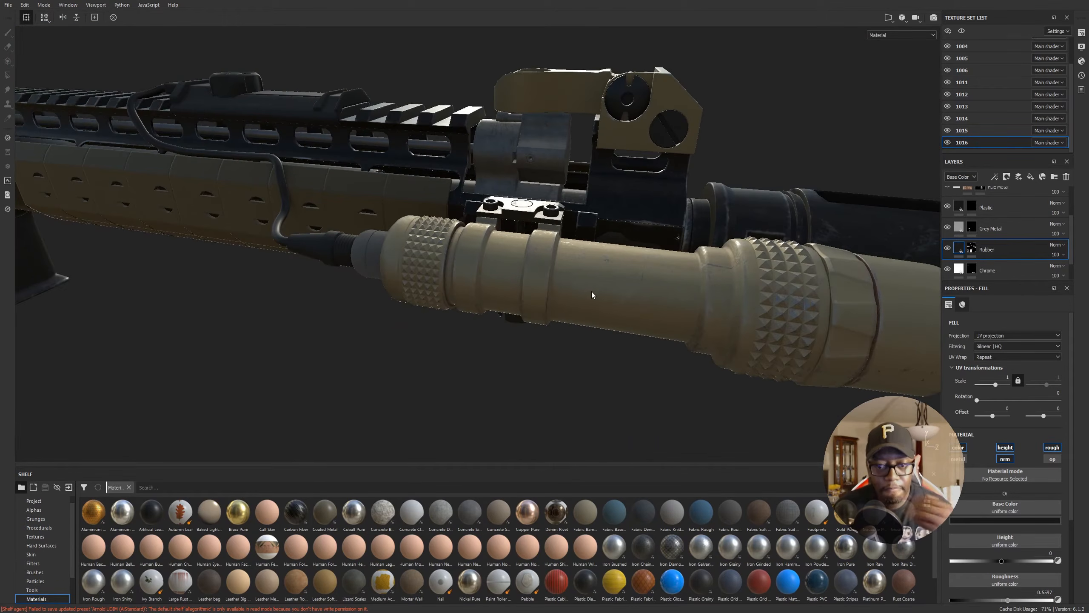
{"action": "left_click_drag", "start_coordinate": [542, 195], "coordinate": [550, 274], "text": "alt"}
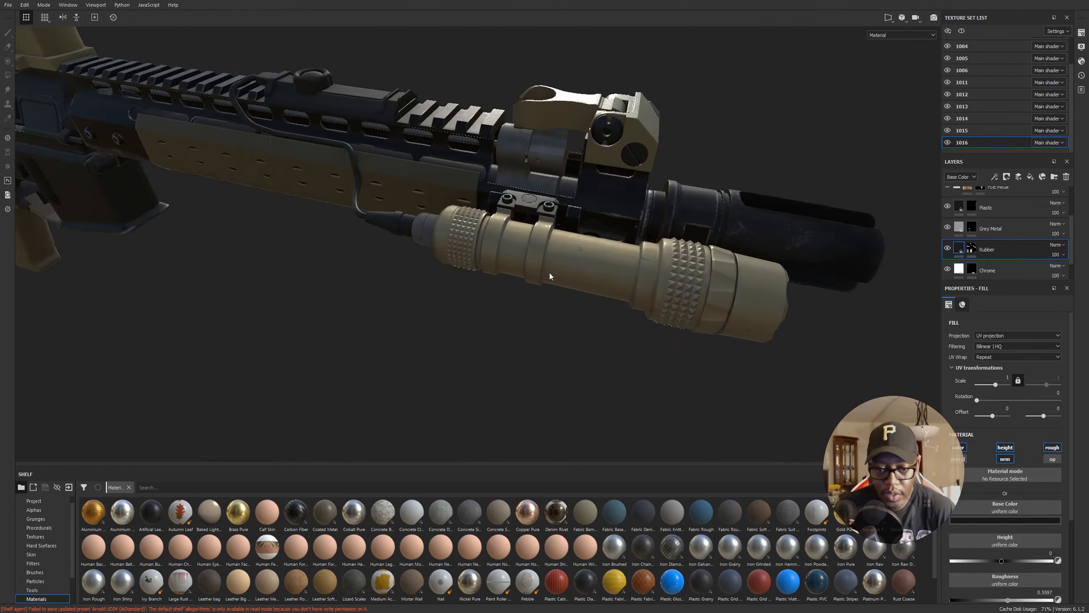
{"action": "mouse_move", "coordinate": [555, 237]}
{"action": "left_mouse_down", "text": "alt"}
{"action": "mouse_move", "coordinate": [512, 221]}
{"action": "mouse_move", "coordinate": [556, 223]}
{"action": "left_mouse_up", "text": "alt"}
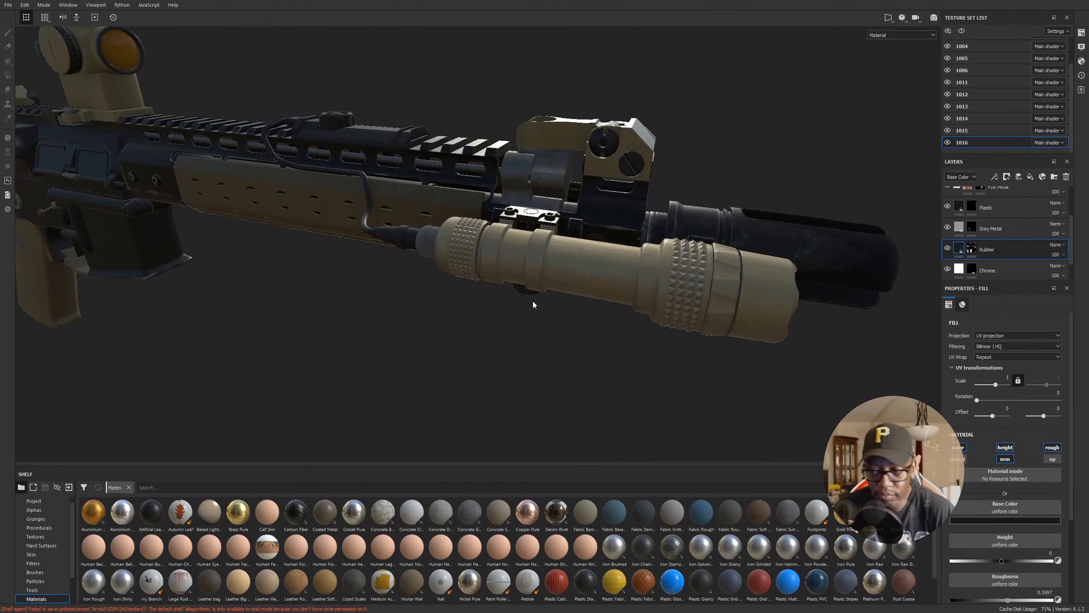
{"action": "right_click_drag", "start_coordinate": [558, 240], "coordinate": [631, 334], "text": "alt"}
{"action": "left_click_drag", "start_coordinate": [631, 335], "coordinate": [678, 309], "text": "alt"}
{"action": "left_click_drag", "start_coordinate": [744, 338], "coordinate": [877, 313], "text": "alt"}
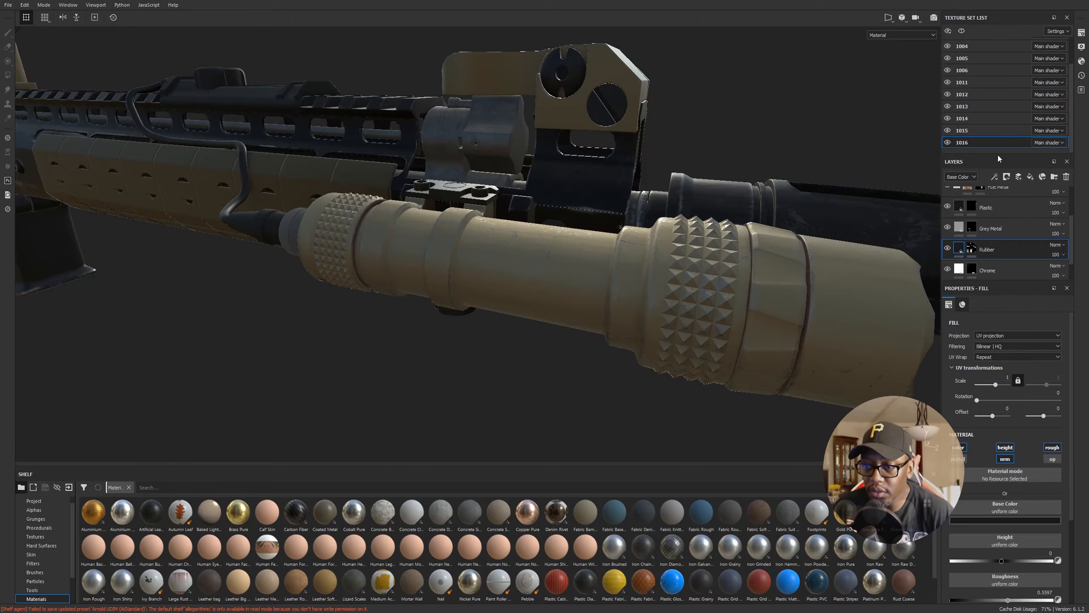
{"action": "left_click_drag", "start_coordinate": [722, 269], "coordinate": [602, 334], "text": "alt"}
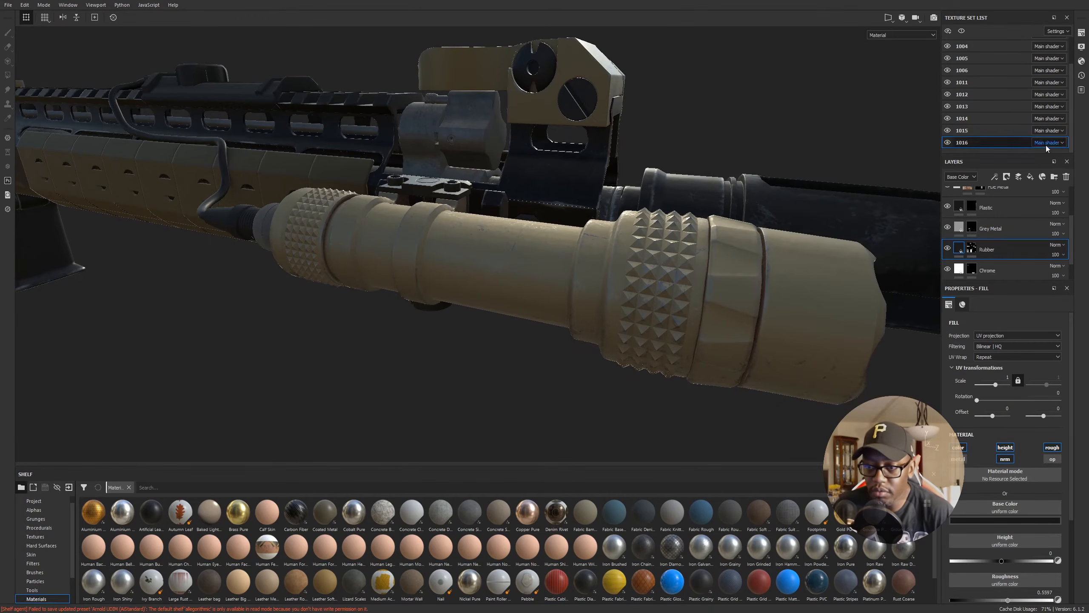
Step: Expand the FDE Metal folder in texture set 1016 and set its FDE layer's metallic value to 0
{"action": "scroll", "coordinate": [1003, 257], "scroll_direction": "up", "scroll_amount": 2}
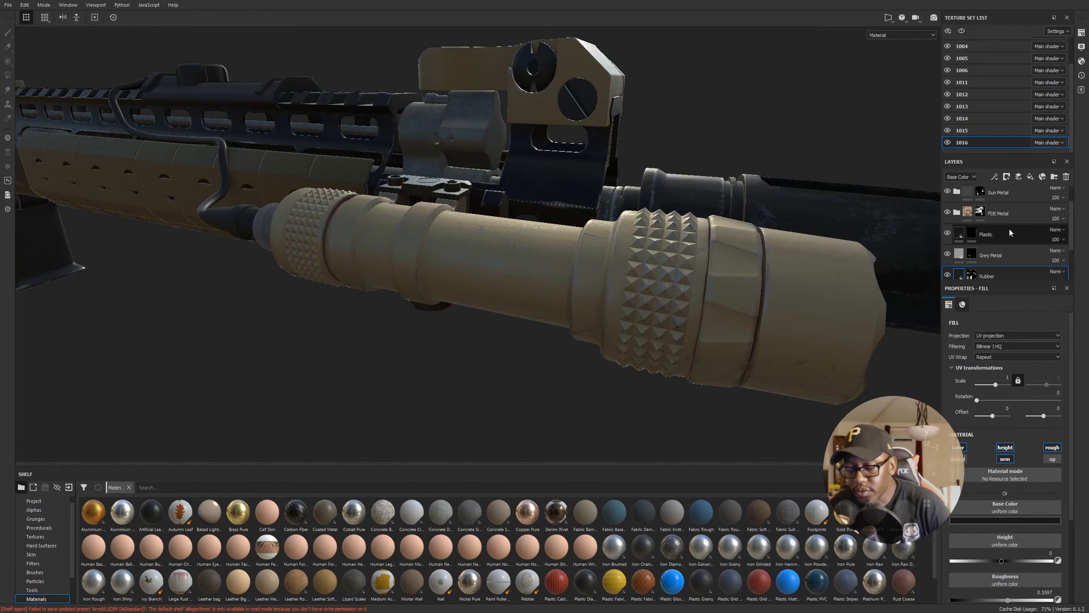
{"action": "scroll", "coordinate": [1009, 229], "scroll_direction": "down", "scroll_amount": 3}
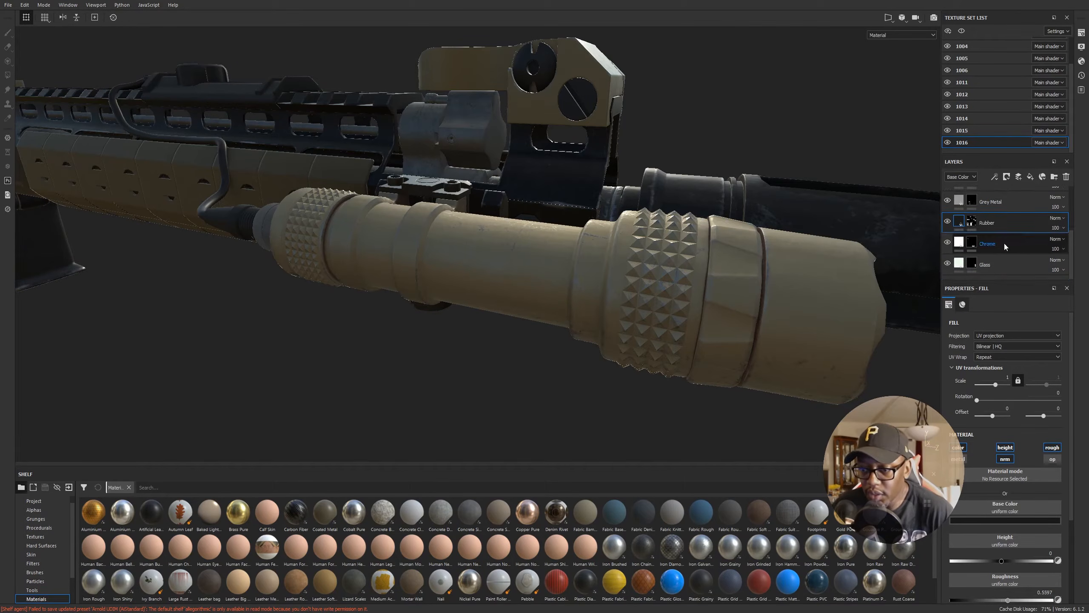
{"action": "scroll", "coordinate": [996, 260], "scroll_direction": "up", "scroll_amount": 2}
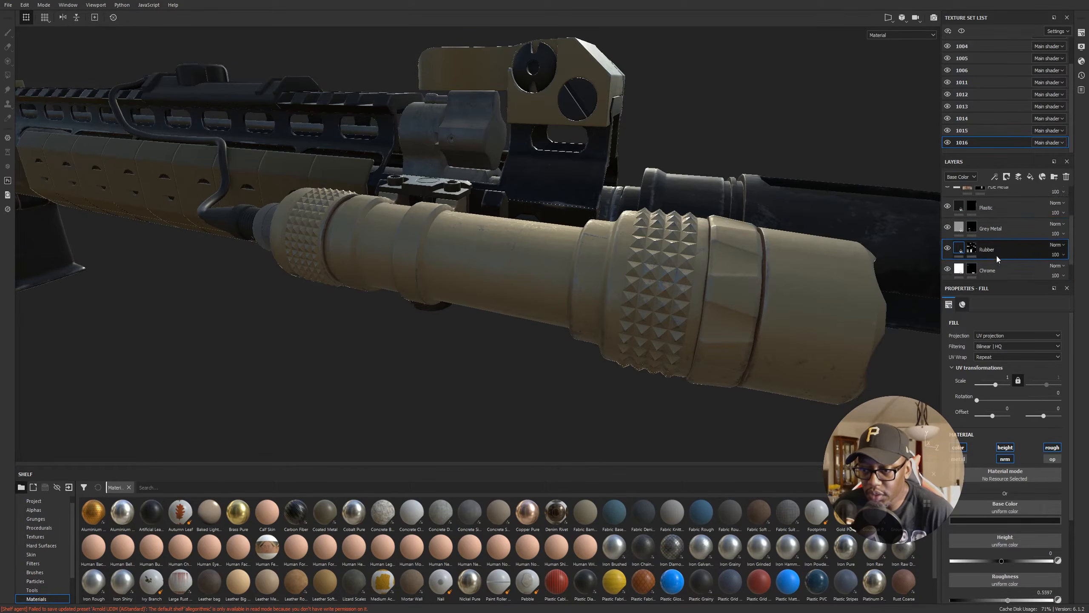
{"action": "scroll", "coordinate": [995, 253], "scroll_direction": "up", "scroll_amount": 2}
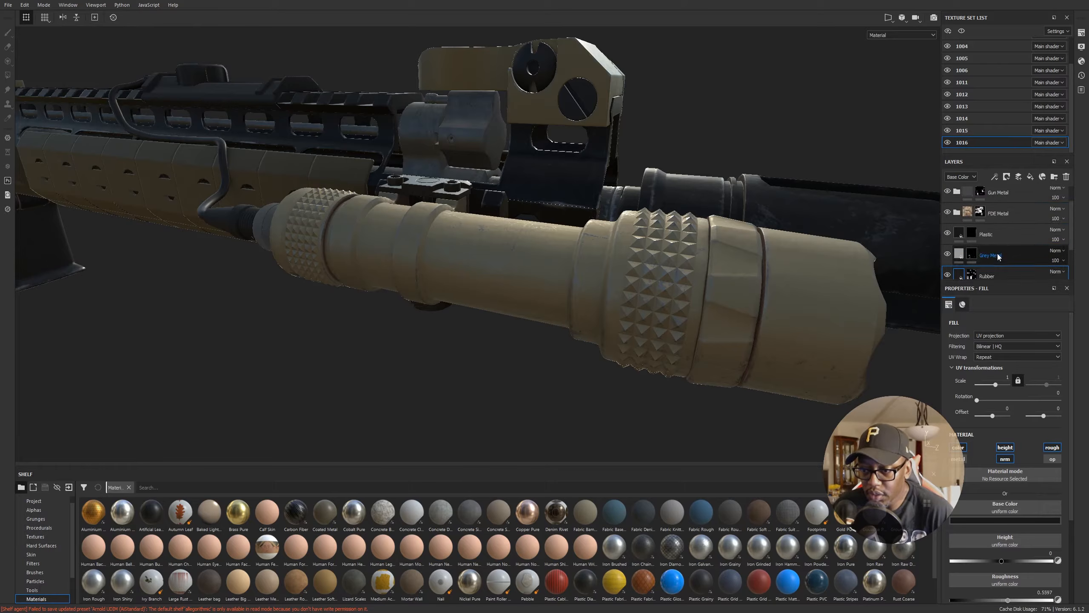
{"action": "left_click", "coordinate": [947, 212]}
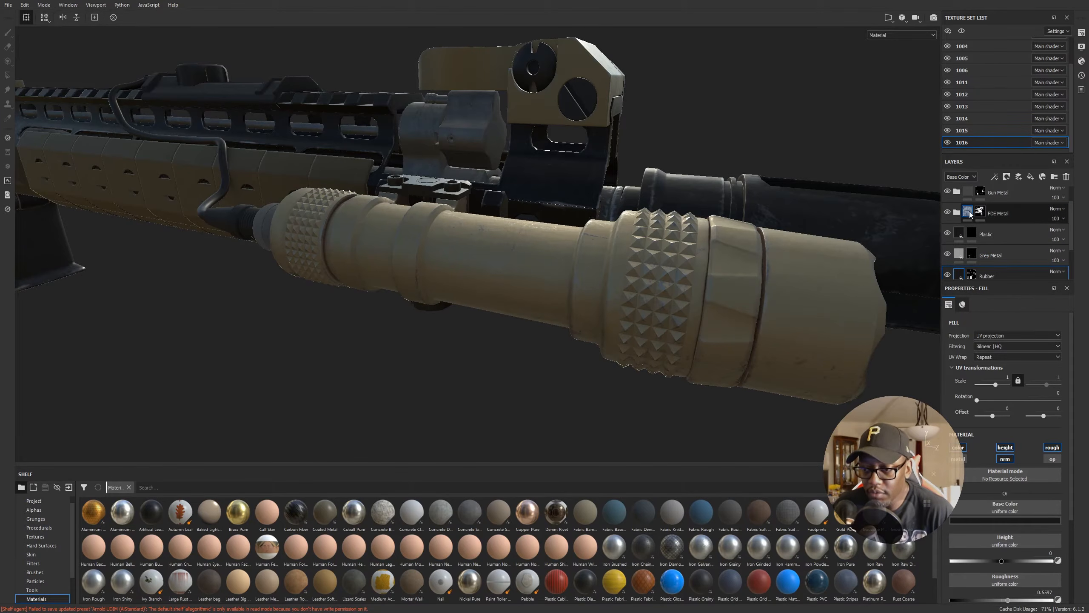
{"action": "left_click", "coordinate": [971, 214]}
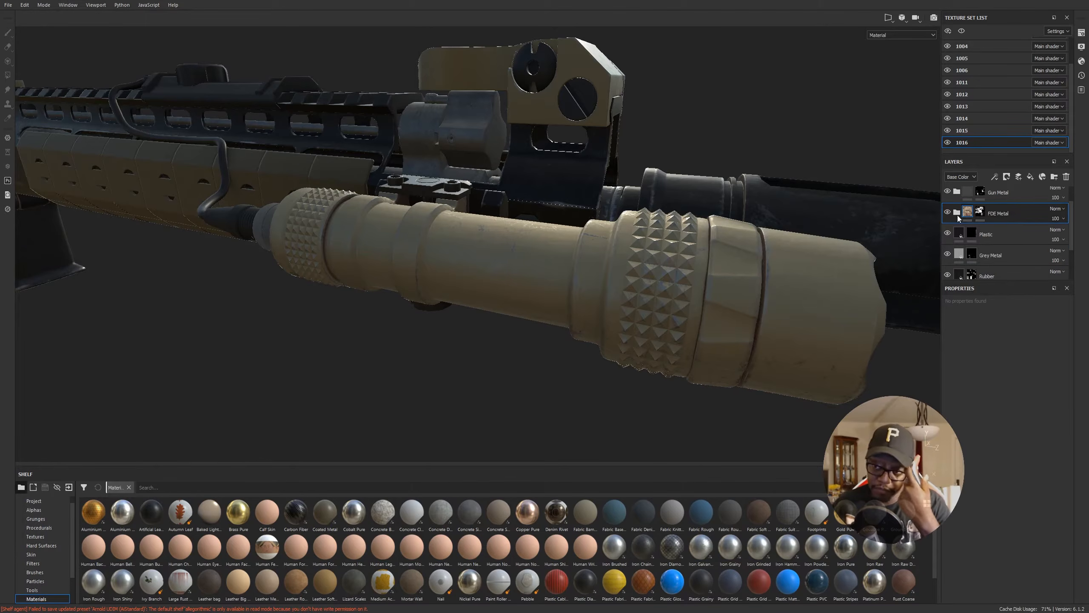
{"action": "left_click", "coordinate": [957, 211]}
{"action": "left_click", "coordinate": [977, 258]}
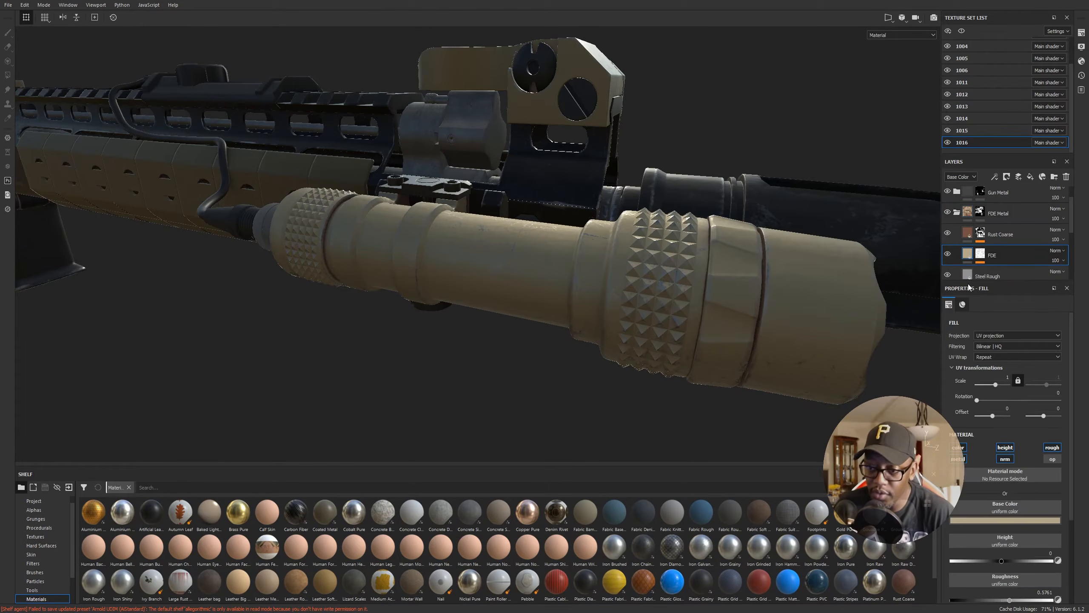
{"action": "scroll", "coordinate": [1025, 563], "scroll_direction": "down", "scroll_amount": 2}
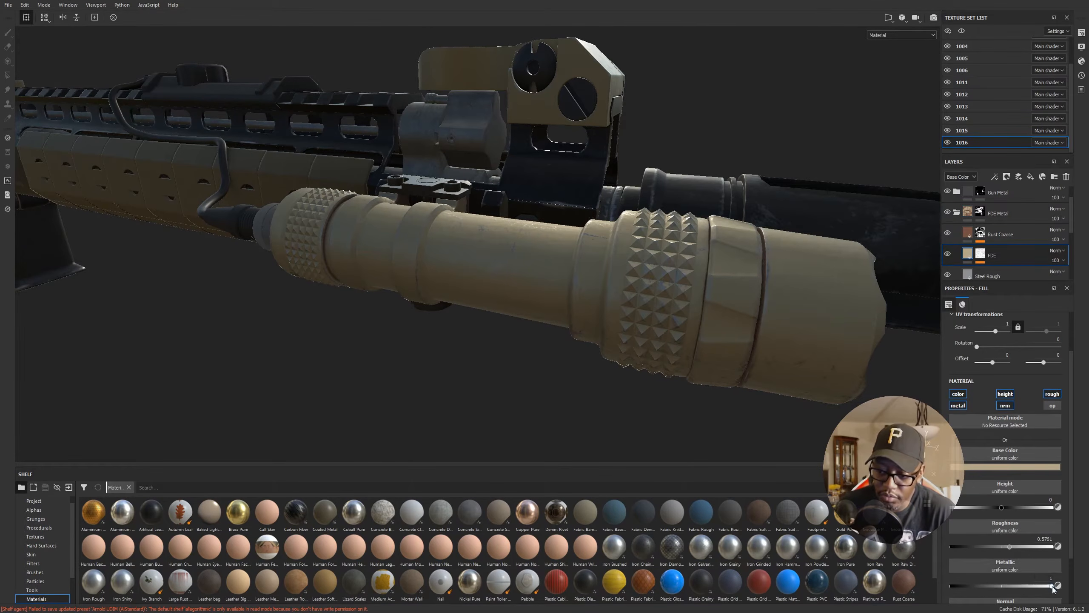
{"action": "left_click_drag", "start_coordinate": [874, 590], "coordinate": [862, 588]}
Step: Set the FDE layer's height to 0.015 and check the worn edges on the weapon light
{"action": "left_click_drag", "start_coordinate": [585, 315], "coordinate": [773, 316], "text": "alt"}
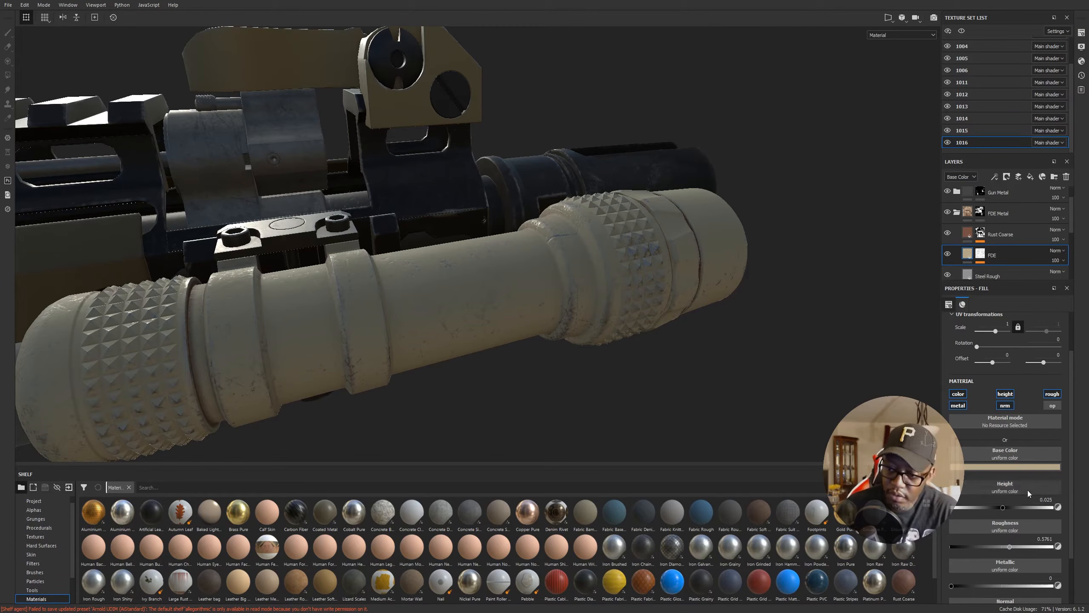
{"action": "type", "text": ".05"}
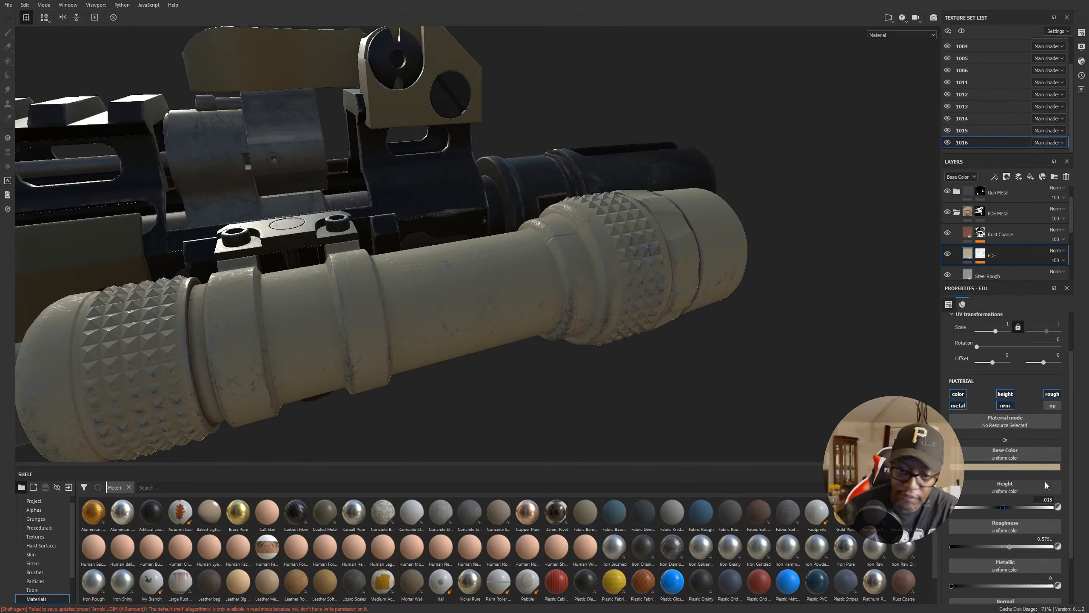
{"action": "left_click_drag", "start_coordinate": [399, 271], "coordinate": [671, 239], "text": "alt"}
{"action": "middle_click_drag", "start_coordinate": [671, 239], "coordinate": [682, 260], "text": "alt"}
{"action": "right_click_drag", "start_coordinate": [682, 260], "coordinate": [434, 266], "text": "alt"}
{"action": "left_click_drag", "start_coordinate": [434, 266], "coordinate": [671, 323], "text": "alt"}
{"action": "right_click_drag", "start_coordinate": [671, 323], "coordinate": [759, 319], "text": "alt"}
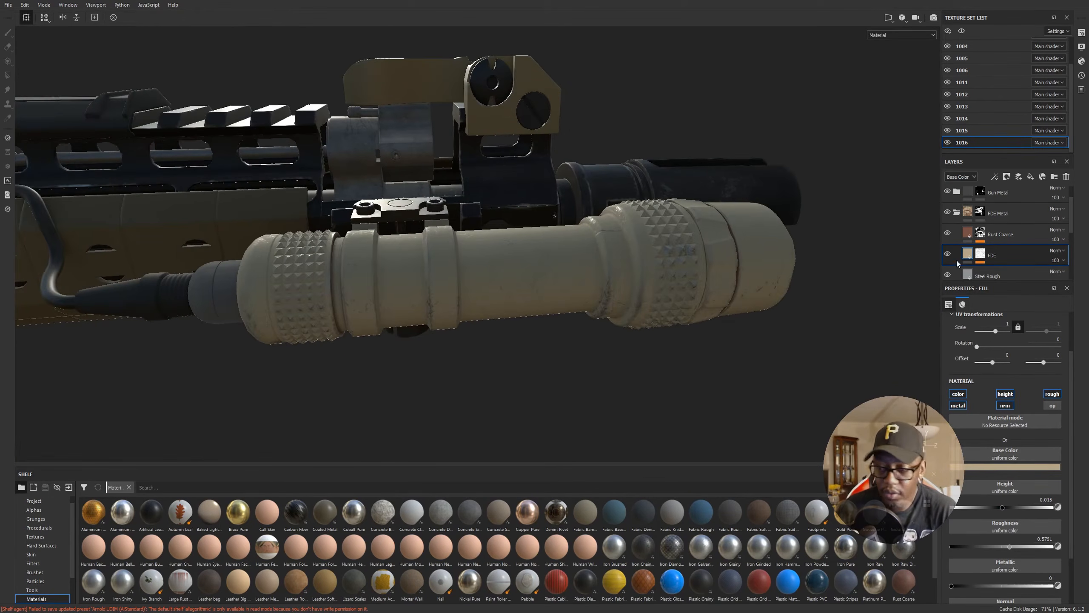
Step: Try a darker, more saturated tan, about RGB 0.338, 0.262, 0.115, as the FDE layer's base color and check the weapon light
{"action": "left_click", "coordinate": [1022, 468]}
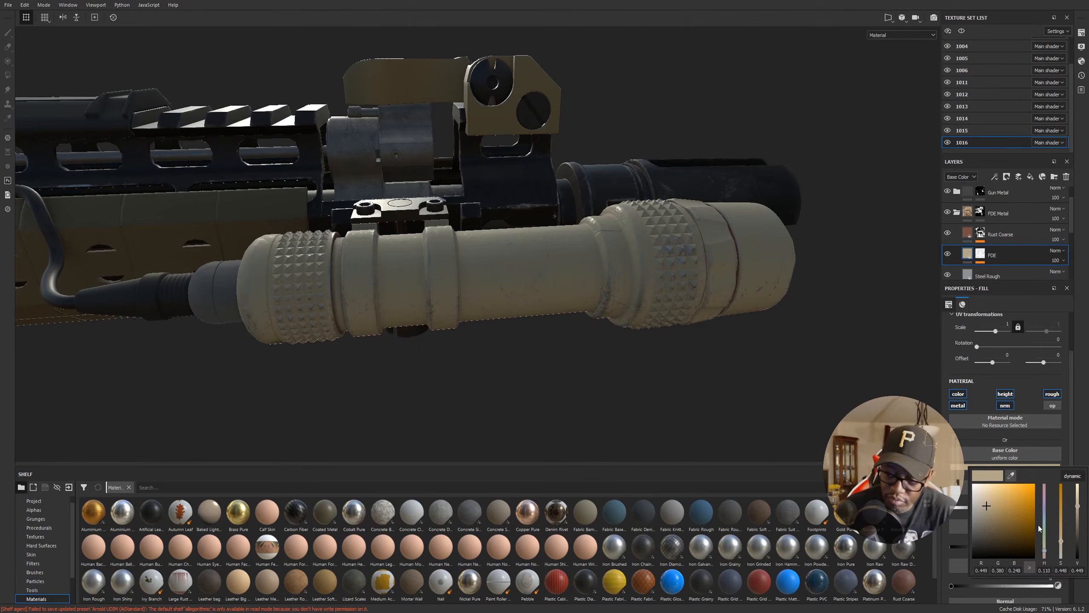
{"action": "left_click_drag", "start_coordinate": [990, 512], "coordinate": [992, 513]}
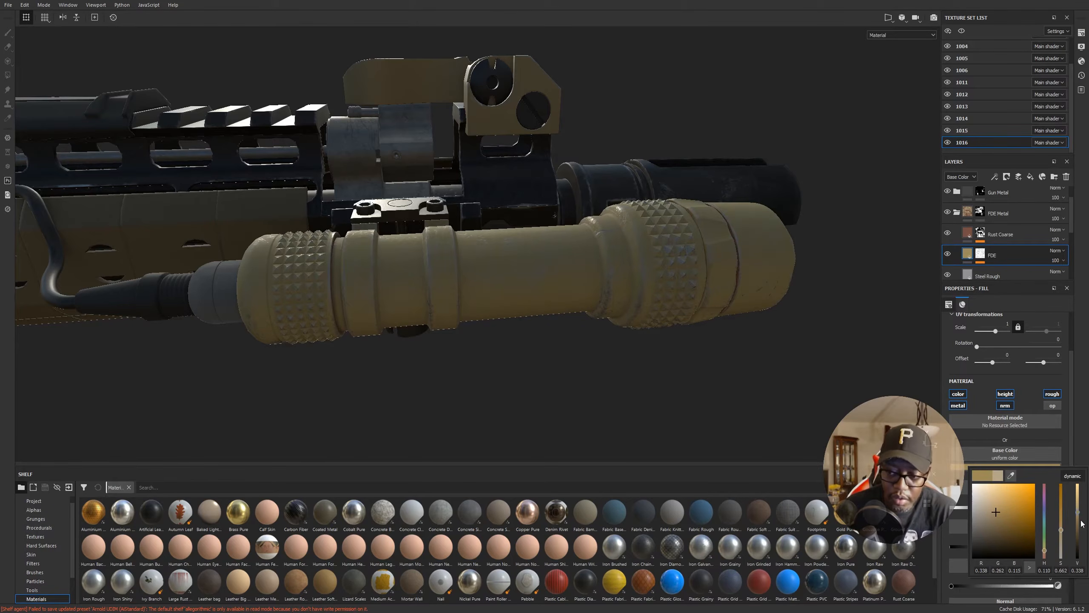
{"action": "left_click_drag", "start_coordinate": [669, 423], "coordinate": [399, 296], "text": "alt"}
{"action": "right_click_drag", "start_coordinate": [377, 284], "coordinate": [191, 203], "text": "alt"}
{"action": "left_click_drag", "start_coordinate": [266, 249], "coordinate": [701, 353], "text": "alt"}
{"action": "middle_click_drag", "start_coordinate": [700, 352], "coordinate": [573, 234], "text": "alt"}
{"action": "right_click_drag", "start_coordinate": [573, 234], "coordinate": [1060, 364], "text": "alt"}
{"action": "left_click_drag", "start_coordinate": [564, 290], "coordinate": [580, 240], "text": "alt"}
{"action": "middle_click_drag", "start_coordinate": [583, 298], "coordinate": [614, 267], "text": "alt"}
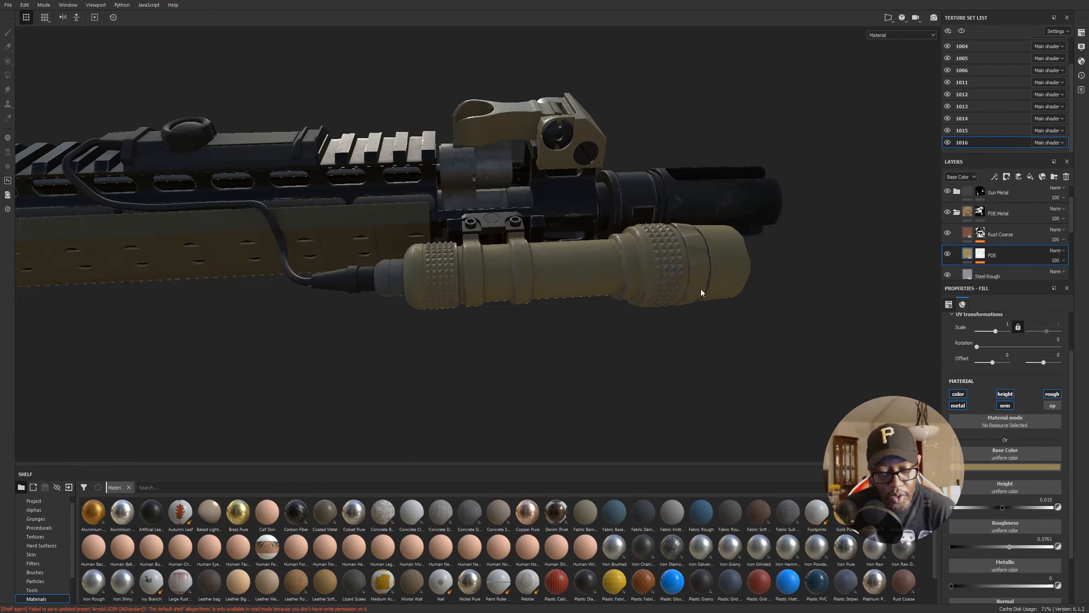
Step: Change the FDE layer's base color to a near-black grey of 0.034 and check the weapon light against the whole rifle
{"action": "left_click", "coordinate": [1007, 468]}
{"action": "left_click_drag", "start_coordinate": [975, 541], "coordinate": [973, 545]}
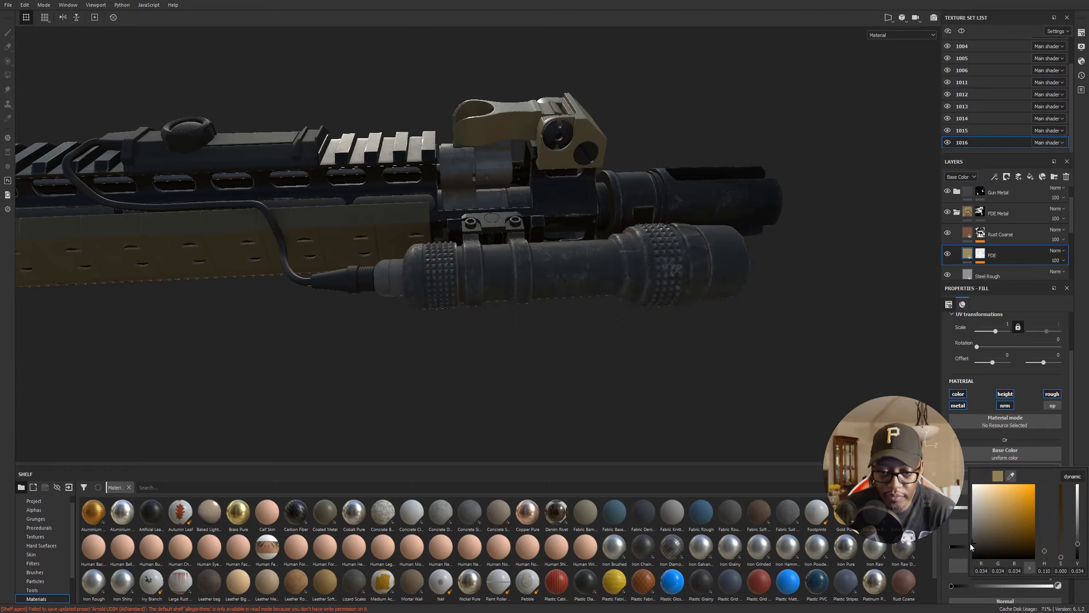
{"action": "left_click", "coordinate": [720, 333]}
{"action": "left_click_drag", "start_coordinate": [522, 277], "coordinate": [47, 300], "text": "alt"}
{"action": "right_click_drag", "start_coordinate": [487, 234], "coordinate": [485, 187], "text": "alt"}
{"action": "left_click_drag", "start_coordinate": [643, 254], "coordinate": [617, 238], "text": "alt"}
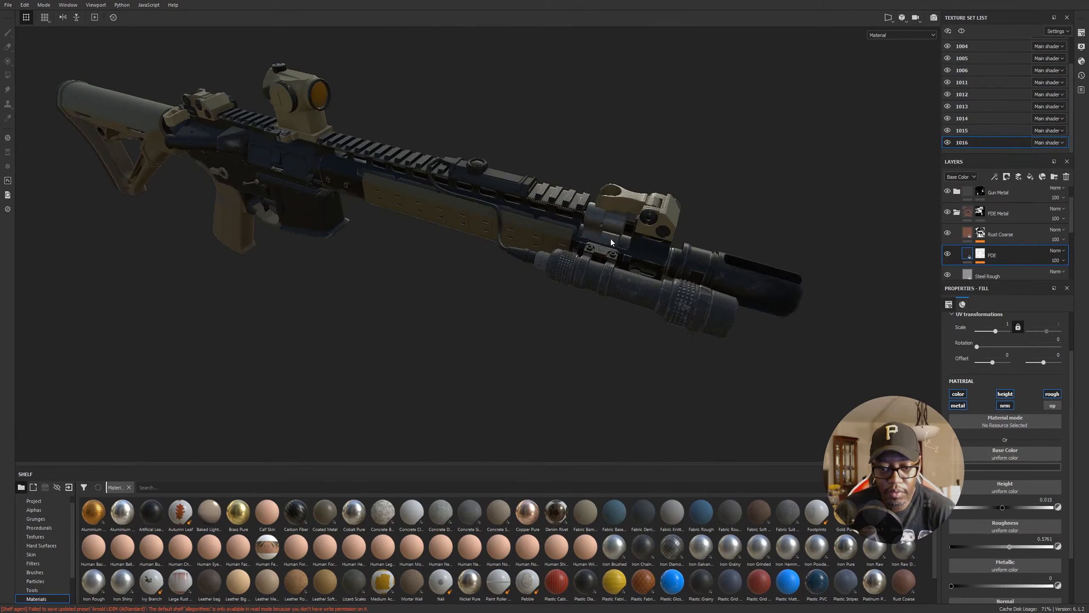
{"action": "right_click_drag", "start_coordinate": [618, 239], "coordinate": [813, 295], "text": "alt"}
{"action": "middle_click_drag", "start_coordinate": [813, 295], "coordinate": [705, 224], "text": "alt"}
{"action": "right_click_drag", "start_coordinate": [643, 205], "coordinate": [687, 215], "text": "alt"}
{"action": "left_click_drag", "start_coordinate": [688, 215], "coordinate": [729, 236], "text": "alt"}
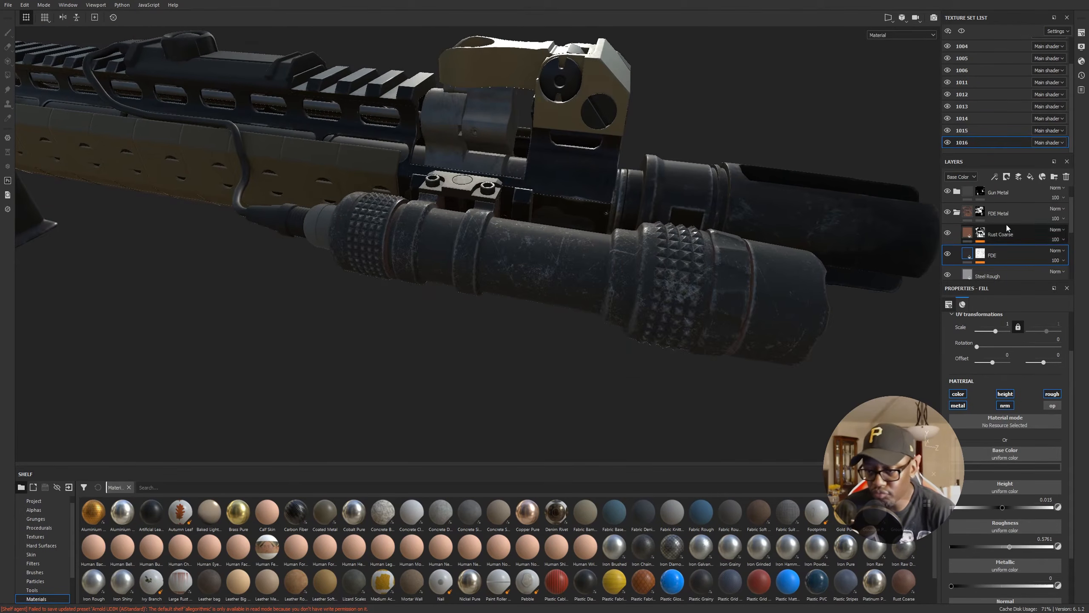
Step: In the FDE layer's mask, raise the Mask Editor generator's Texture to 0.93 and lower Texture 2 to 0.73
{"action": "scroll", "coordinate": [1021, 237], "scroll_direction": "down", "scroll_amount": 1}
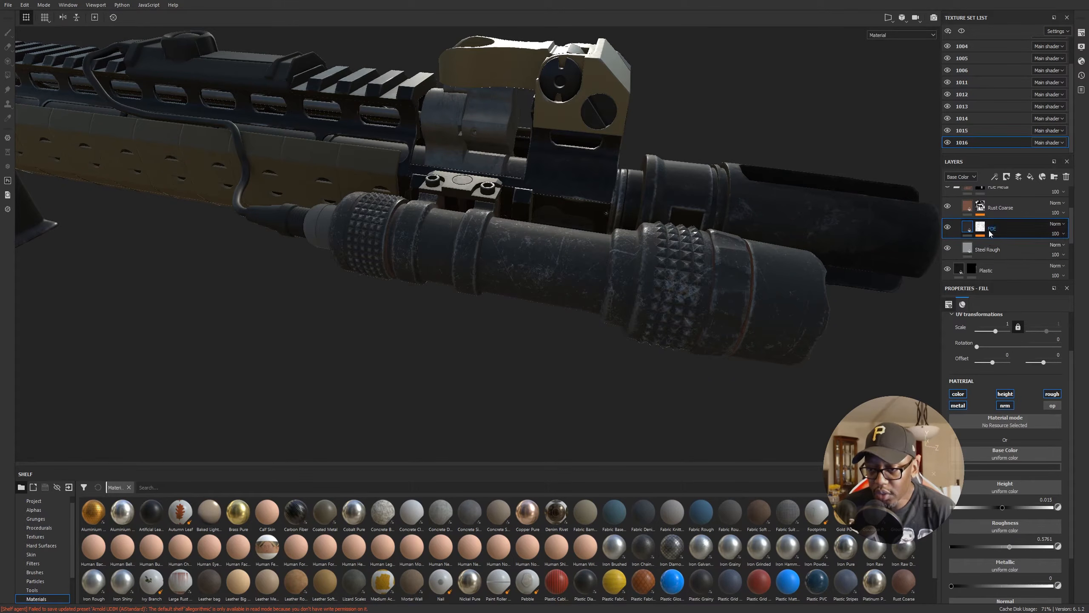
{"action": "left_click", "coordinate": [979, 228]}
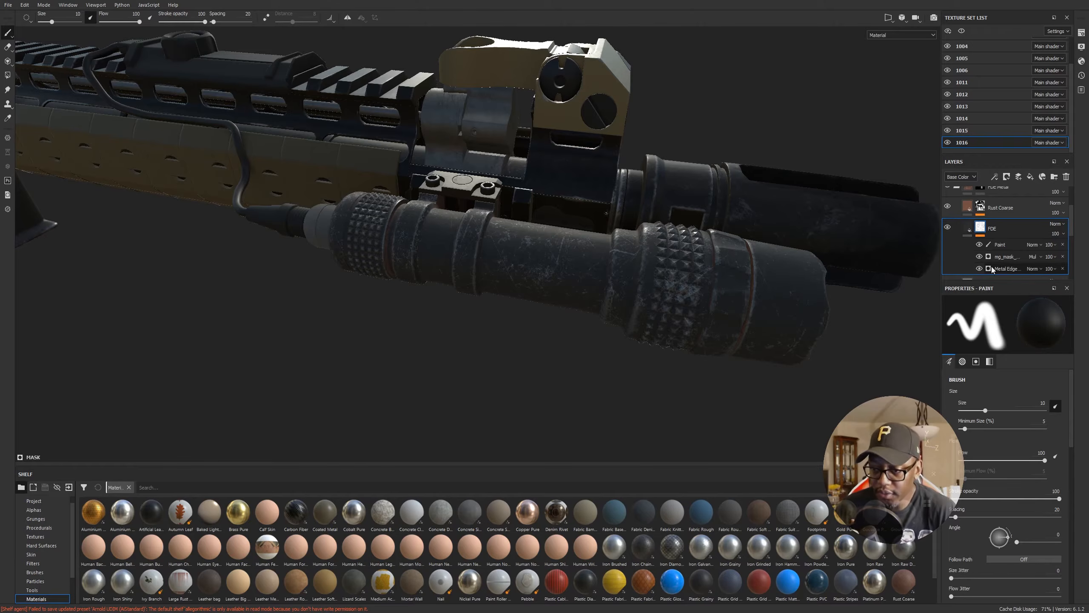
{"action": "left_click", "coordinate": [980, 256]}
{"action": "left_click", "coordinate": [980, 257]}
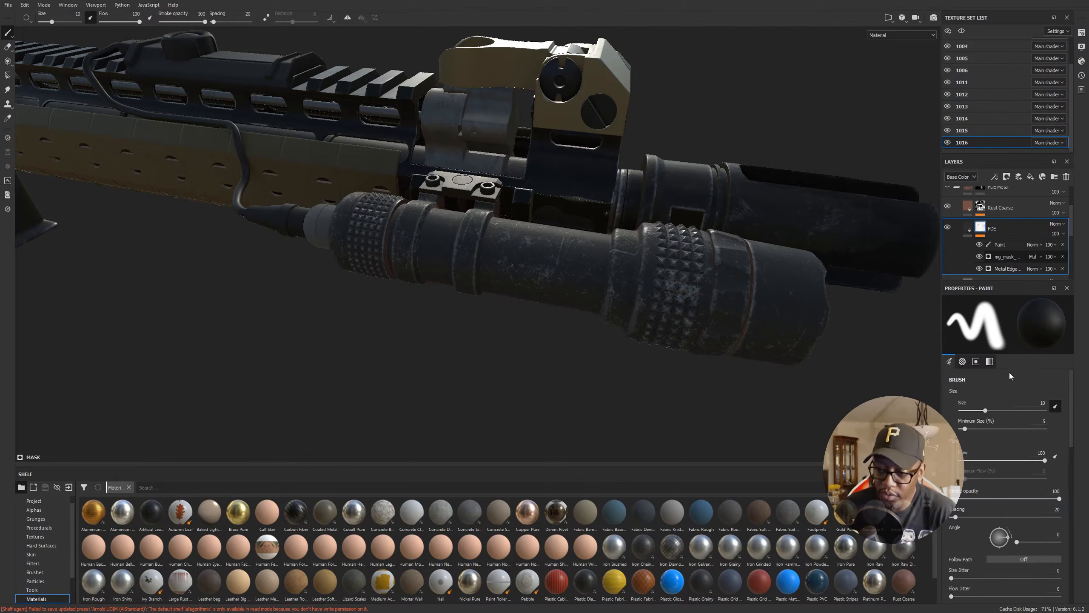
{"action": "left_click", "coordinate": [1006, 258]}
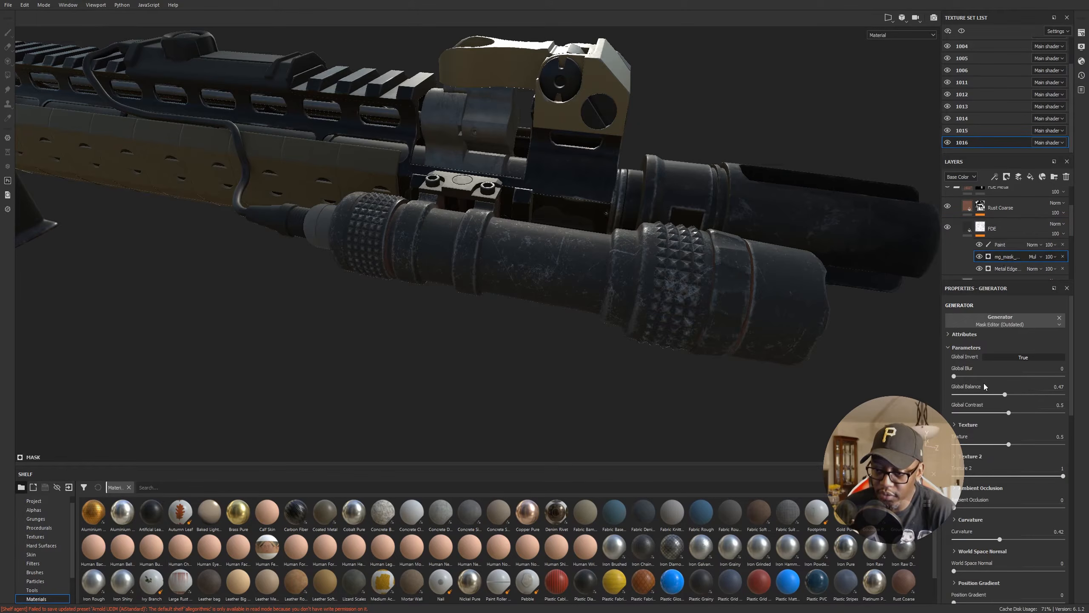
{"action": "left_click_drag", "start_coordinate": [1014, 445], "coordinate": [987, 448]}
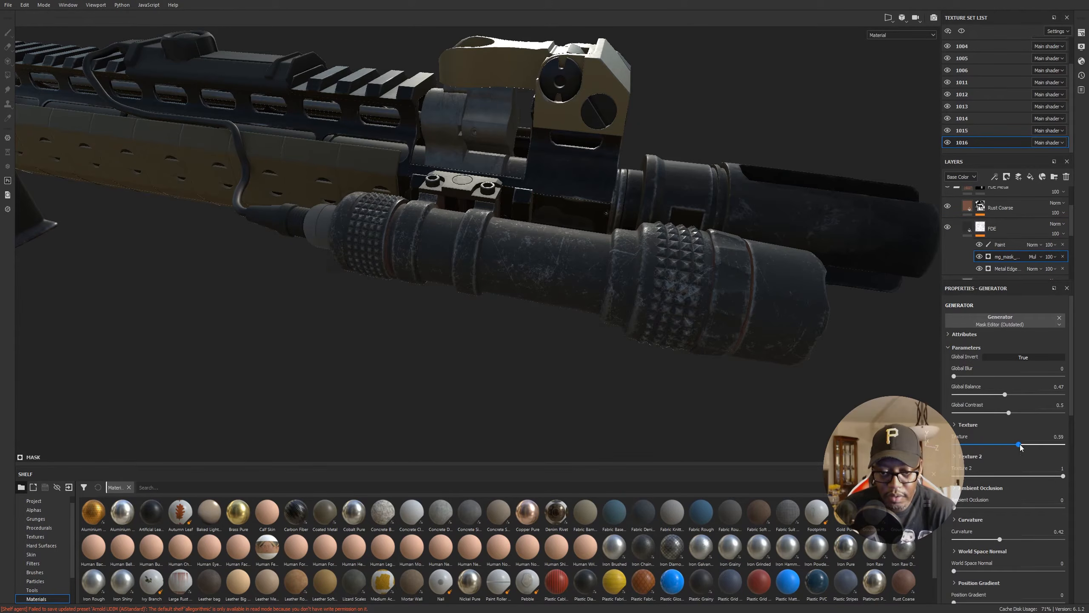
{"action": "left_click_drag", "start_coordinate": [1054, 442], "coordinate": [1041, 476]}
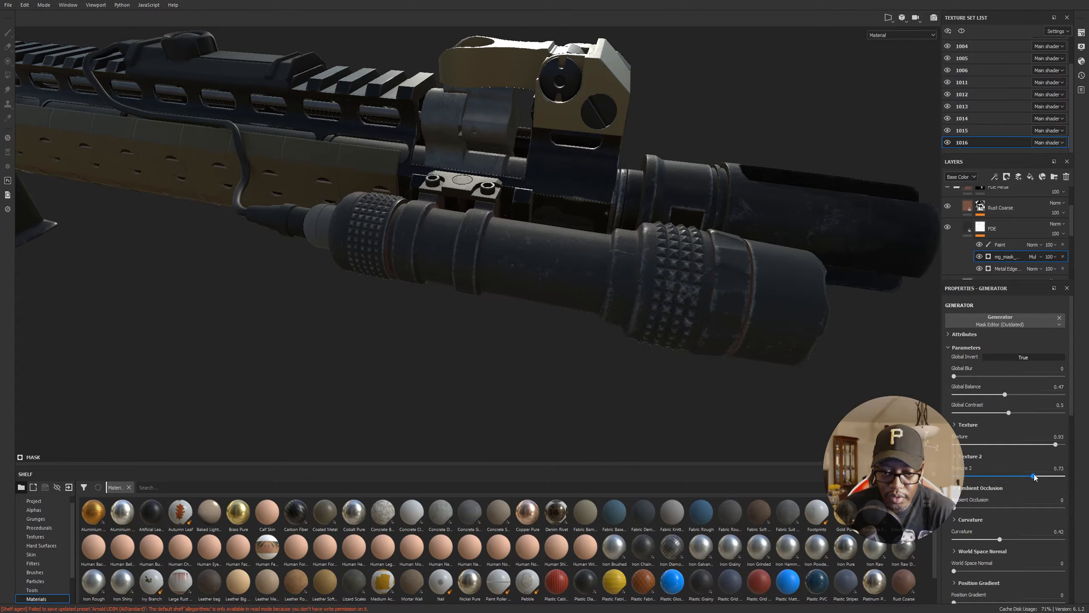
Step: Lower the Metal Edge Wear generator's wear level to 0.44 in the FDE mask and check the weapon light
{"action": "left_click", "coordinate": [1007, 269]}
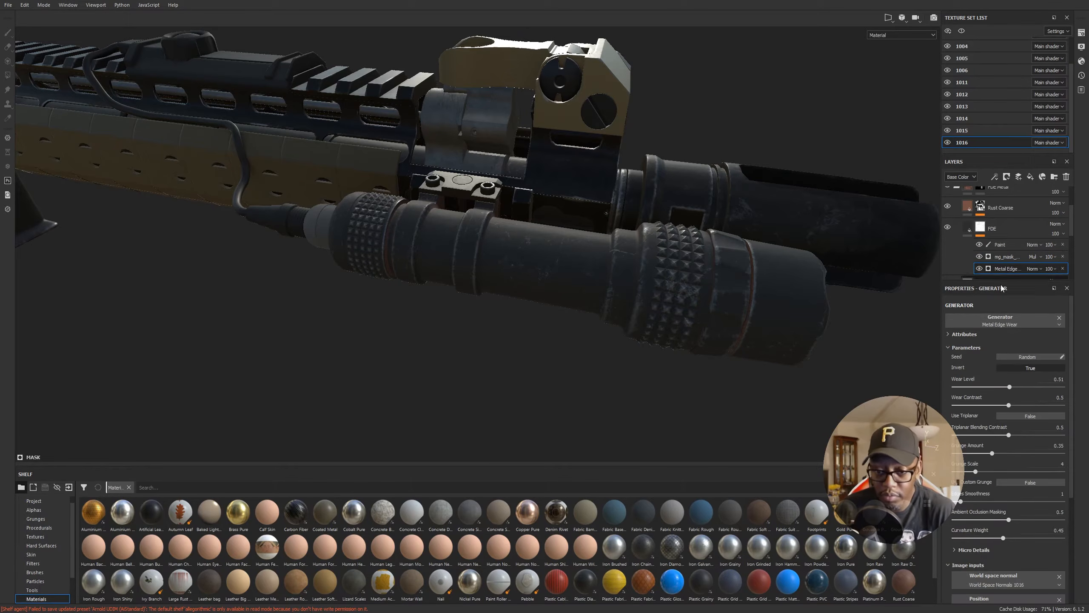
{"action": "left_click_drag", "start_coordinate": [1010, 387], "coordinate": [1000, 387]}
{"action": "left_click_drag", "start_coordinate": [676, 337], "coordinate": [585, 321], "text": "alt"}
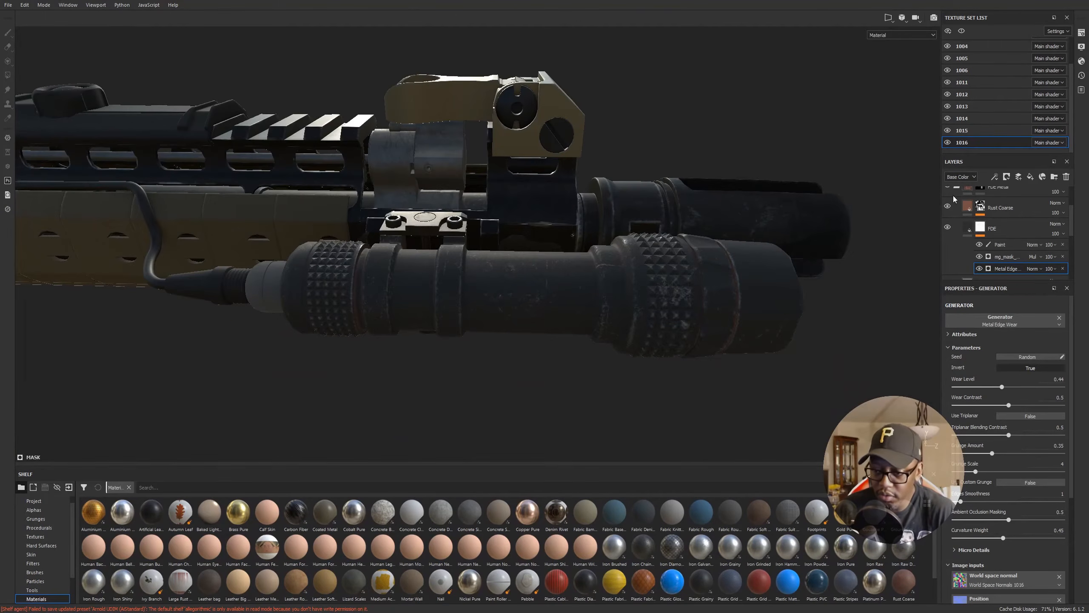
Step: Set the Mask Editor generator's global balance to 0.41, global contrast to 0.56 and Texture 2 to 0.85, checking the weapon light
{"action": "left_click", "coordinate": [1006, 256]}
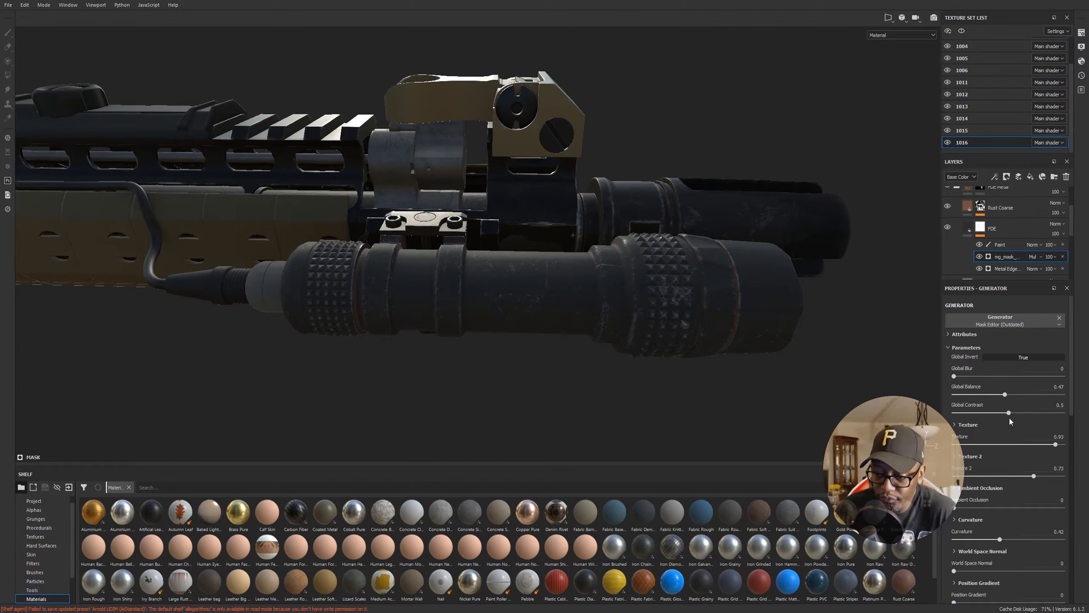
{"action": "mouse_move", "coordinate": [1004, 396]}
{"action": "left_mouse_down"}
{"action": "mouse_move", "coordinate": [981, 395]}
{"action": "mouse_move", "coordinate": [1004, 394]}
{"action": "left_mouse_up"}
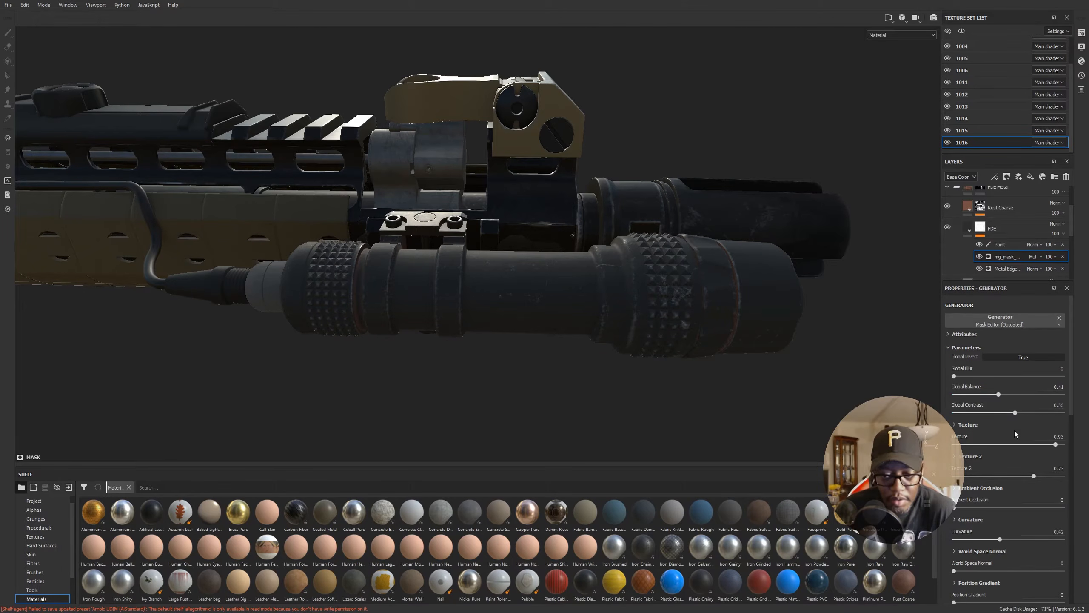
{"action": "left_click", "coordinate": [1015, 413]}
{"action": "left_click_drag", "start_coordinate": [1033, 474], "coordinate": [1053, 473]}
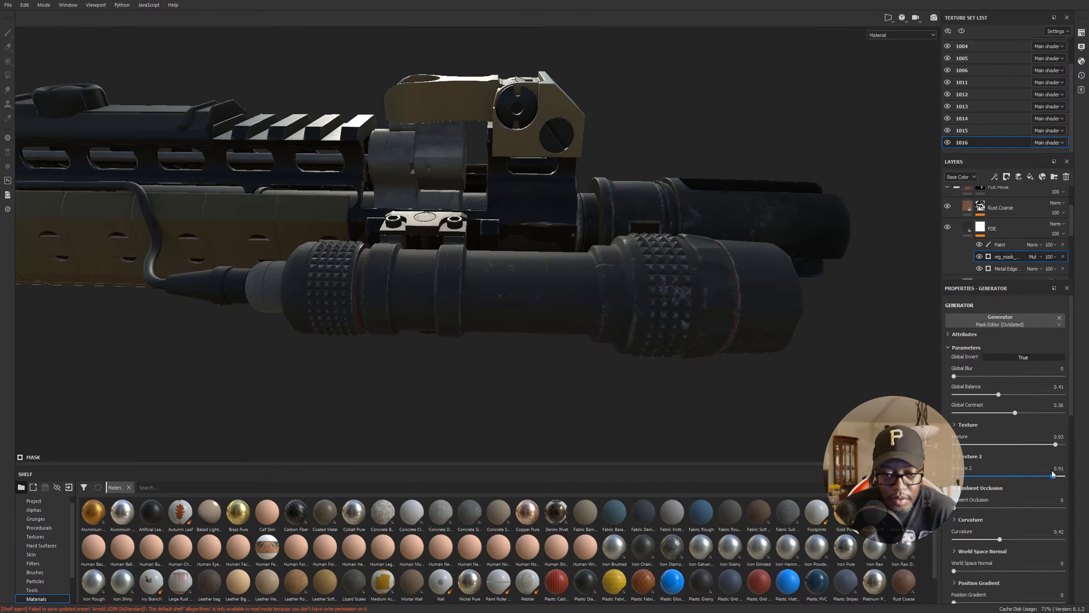
{"action": "left_click_drag", "start_coordinate": [629, 394], "coordinate": [768, 296], "text": "alt"}
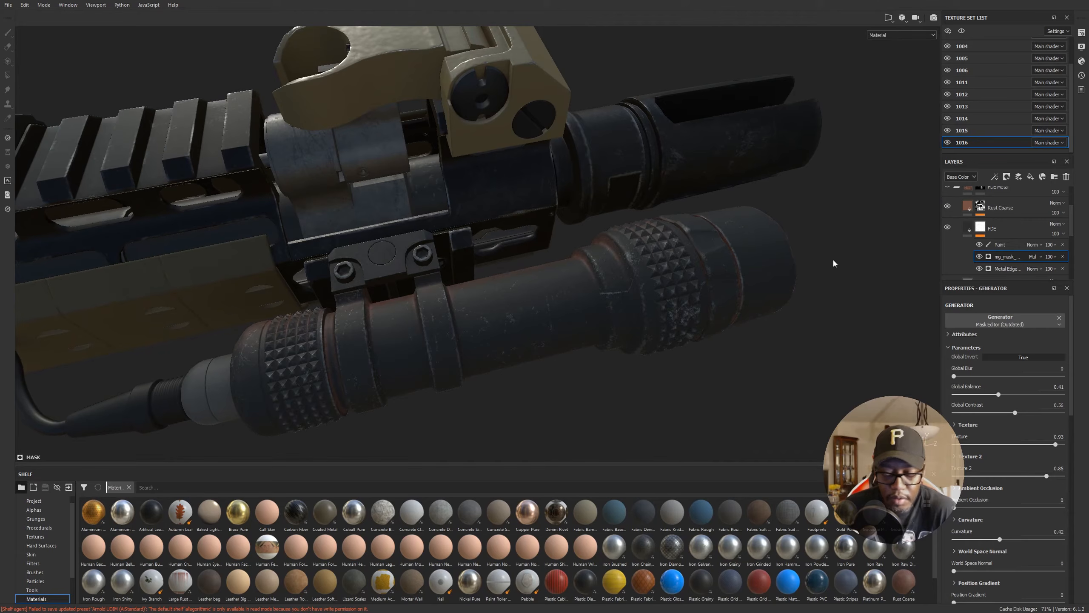
Step: Lower the FDE layer's roughness to 0.3374, checking the sheen on the weapon light
{"action": "left_click", "coordinate": [968, 227]}
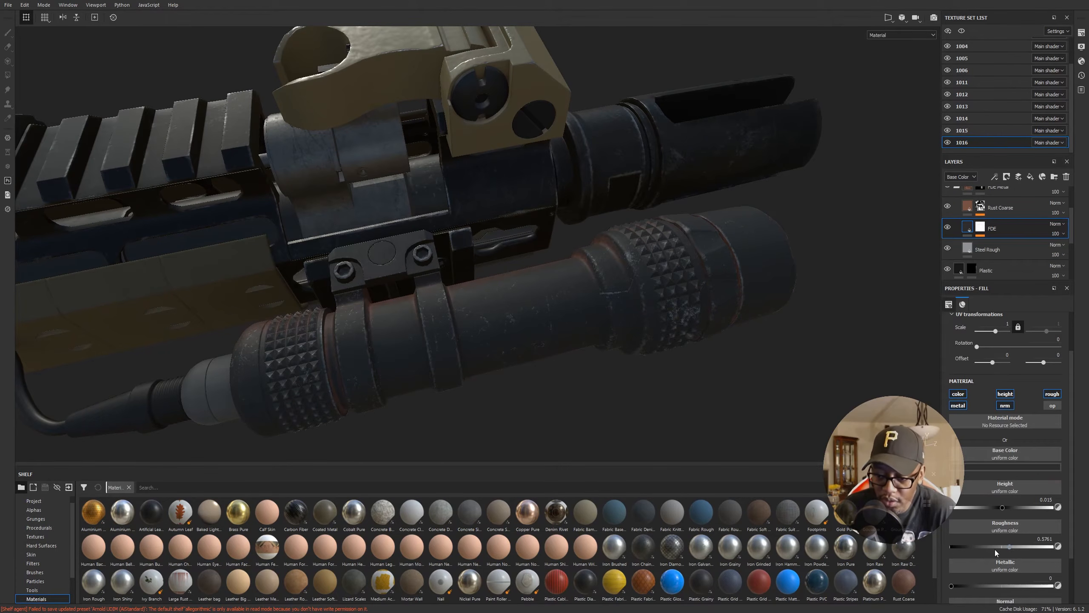
{"action": "left_click_drag", "start_coordinate": [1007, 549], "coordinate": [997, 552]}
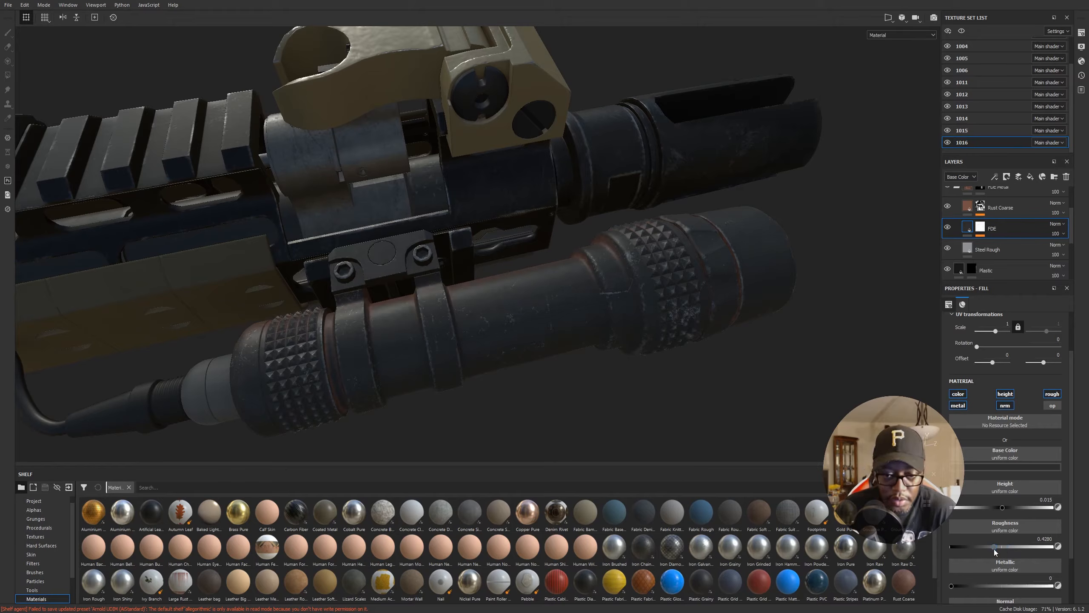
{"action": "left_click_drag", "start_coordinate": [551, 299], "coordinate": [606, 349], "text": "alt"}
{"action": "left_click_drag", "start_coordinate": [987, 550], "coordinate": [984, 551]}
{"action": "left_click_drag", "start_coordinate": [591, 284], "coordinate": [77, 309], "text": "alt"}
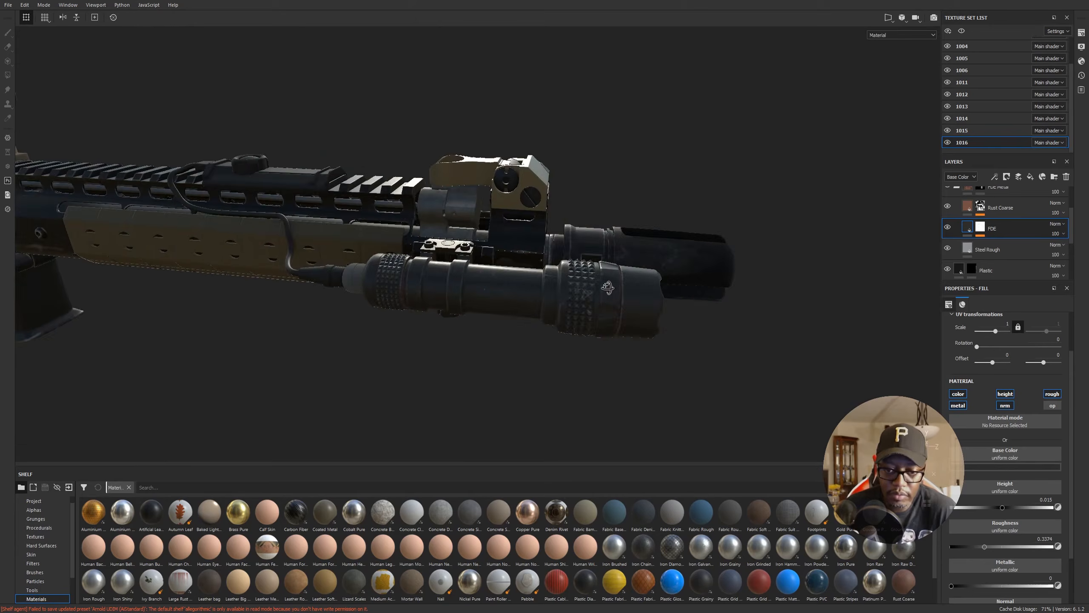
Step: Examine the weapon light's black finish and edge wear from several angles against the muzzle device, front sight and handguard
{"action": "middle_click_drag", "start_coordinate": [579, 315], "coordinate": [695, 328], "text": "alt"}
{"action": "left_click_drag", "start_coordinate": [696, 328], "coordinate": [513, 294], "text": "alt"}
{"action": "left_click_drag", "start_coordinate": [603, 259], "coordinate": [570, 258], "text": "alt"}
{"action": "right_click_drag", "start_coordinate": [570, 258], "coordinate": [786, 319], "text": "alt"}
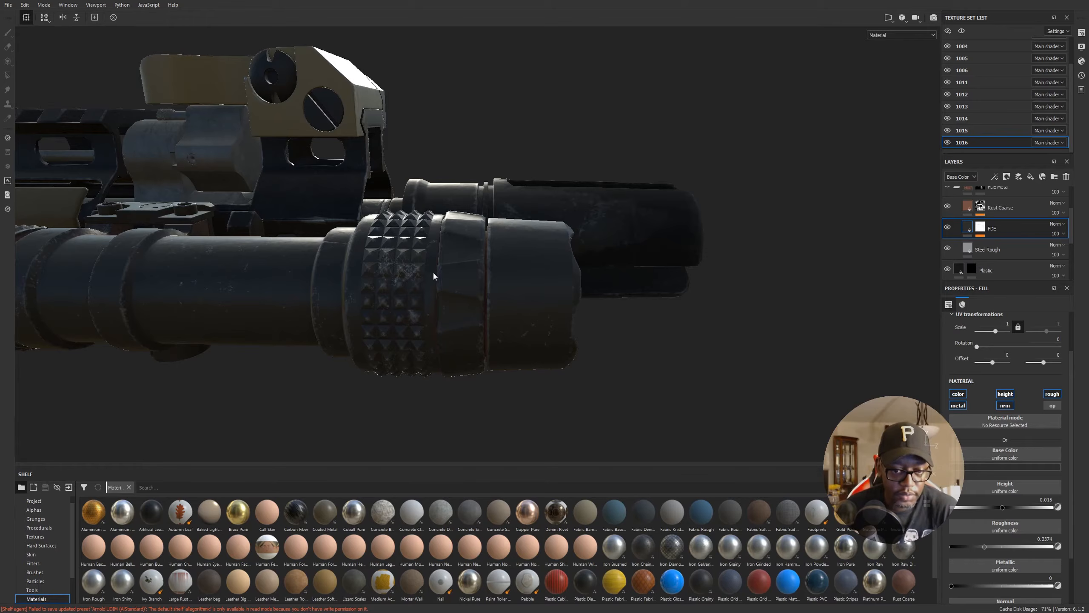
{"action": "left_click_drag", "start_coordinate": [428, 283], "coordinate": [289, 250], "text": "alt"}
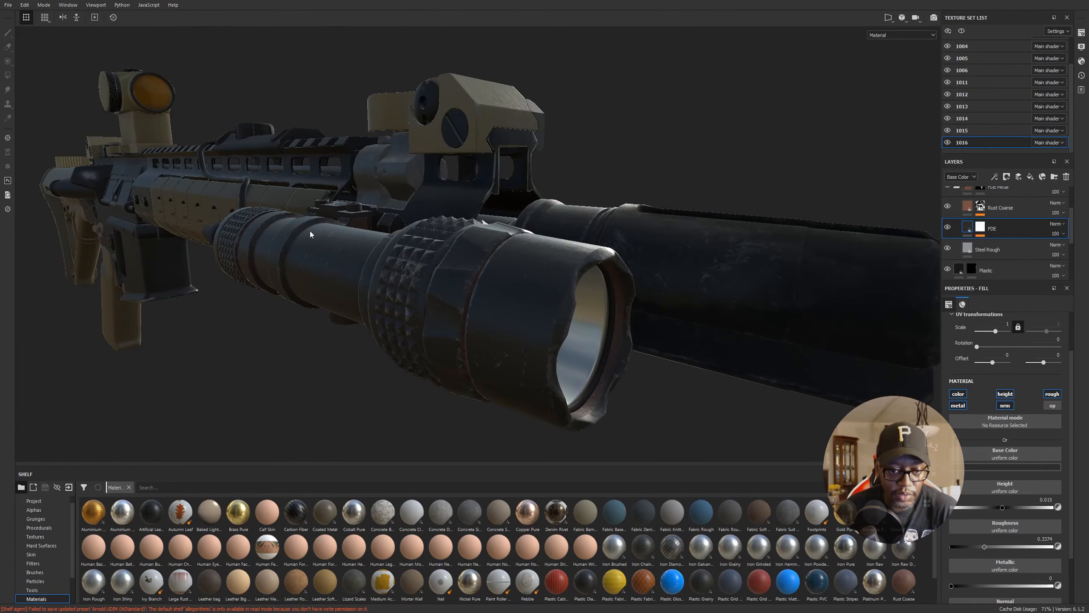
{"action": "left_click_drag", "start_coordinate": [442, 344], "coordinate": [358, 253], "text": "alt"}
{"action": "right_click_drag", "start_coordinate": [358, 252], "coordinate": [343, 251], "text": "alt"}
{"action": "left_click_drag", "start_coordinate": [686, 278], "coordinate": [607, 294], "text": "alt"}
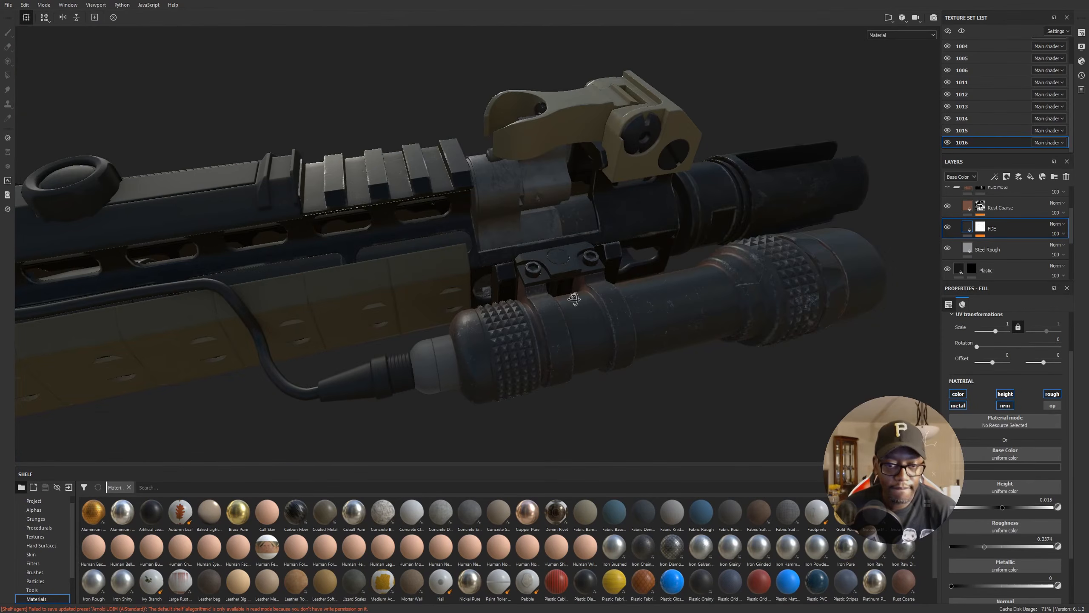
{"action": "left_click_drag", "start_coordinate": [747, 275], "coordinate": [613, 280], "text": "alt"}
{"action": "middle_click_drag", "start_coordinate": [613, 280], "coordinate": [732, 250], "text": "alt"}
{"action": "left_click_drag", "start_coordinate": [732, 251], "coordinate": [627, 280], "text": "alt"}
{"action": "middle_click_drag", "start_coordinate": [732, 274], "coordinate": [597, 320], "text": "alt"}
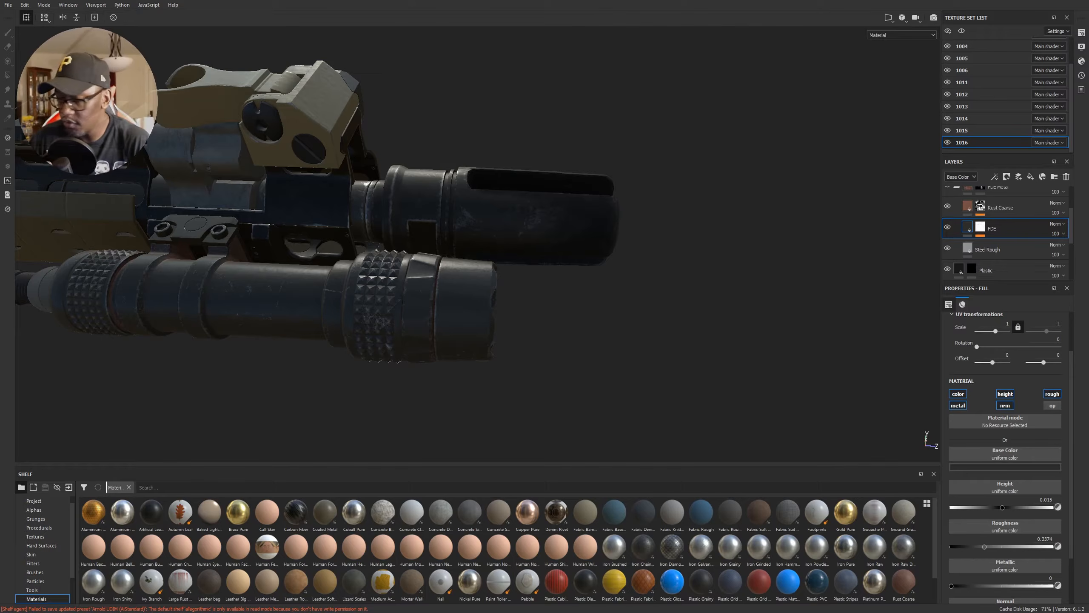
{"action": "left_click_drag", "start_coordinate": [518, 268], "coordinate": [738, 253], "text": "alt"}
{"action": "middle_click_drag", "start_coordinate": [472, 248], "coordinate": [693, 313], "text": "alt"}
{"action": "left_click_drag", "start_coordinate": [611, 276], "coordinate": [577, 263], "text": "alt"}
{"action": "mouse_move", "coordinate": [577, 266]}
{"action": "middle_mouse_down", "text": "alt"}
{"action": "mouse_move", "coordinate": [524, 230]}
{"action": "mouse_move", "coordinate": [593, 253]}
{"action": "middle_mouse_up", "text": "alt"}
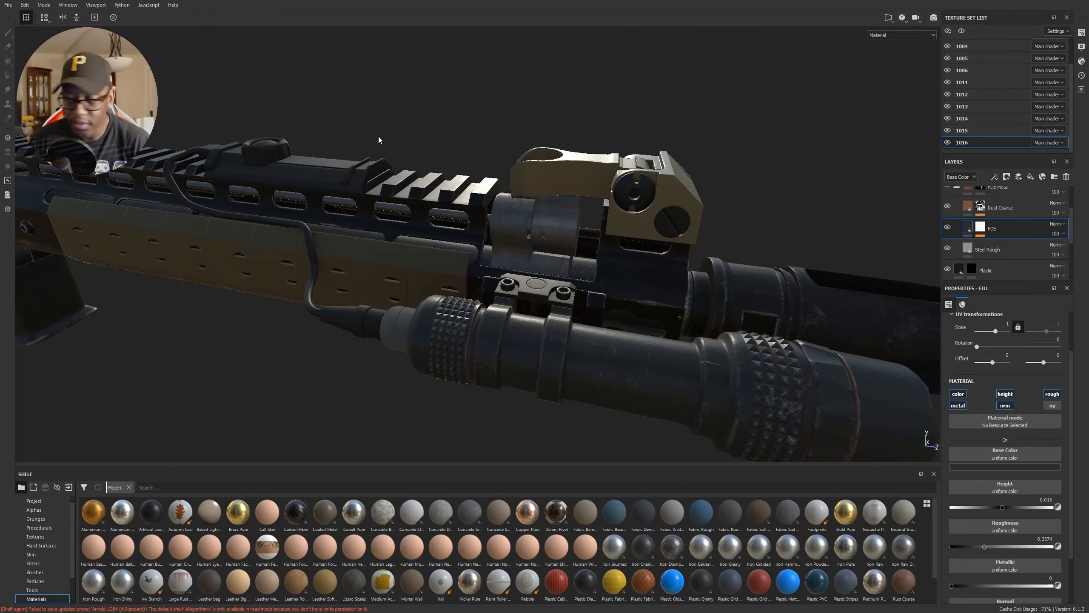
{"action": "middle_click_drag", "start_coordinate": [539, 207], "coordinate": [479, 154], "text": "alt"}
{"action": "left_click_drag", "start_coordinate": [618, 275], "coordinate": [642, 313], "text": "alt"}
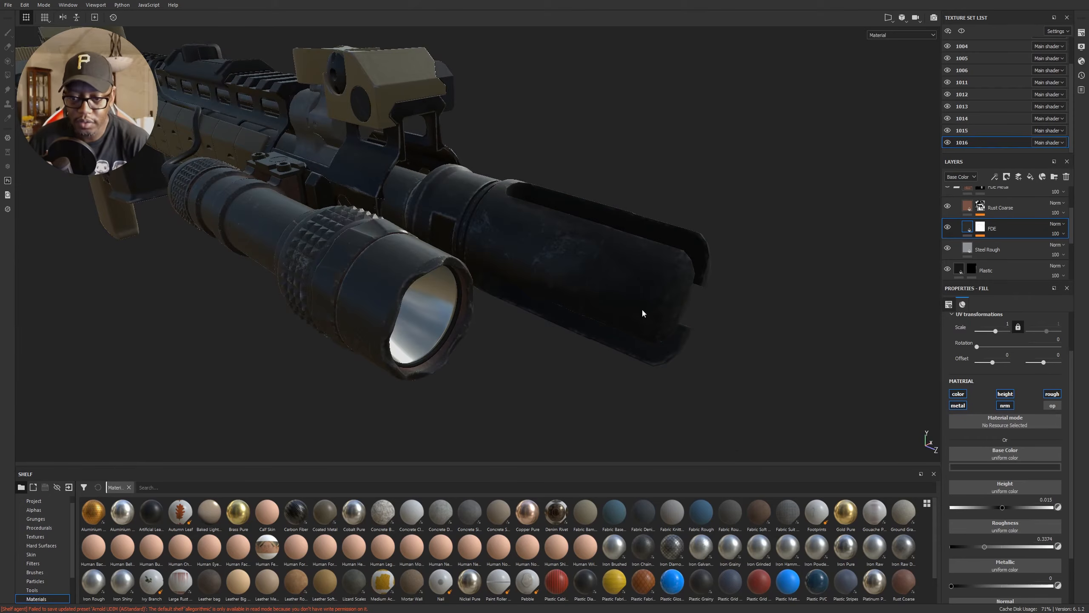
Step: Rename the FDE Metal folder in texture set 1016 as Black Metal
{"action": "right_click", "coordinate": [656, 277], "text": "ctrl+alt"}
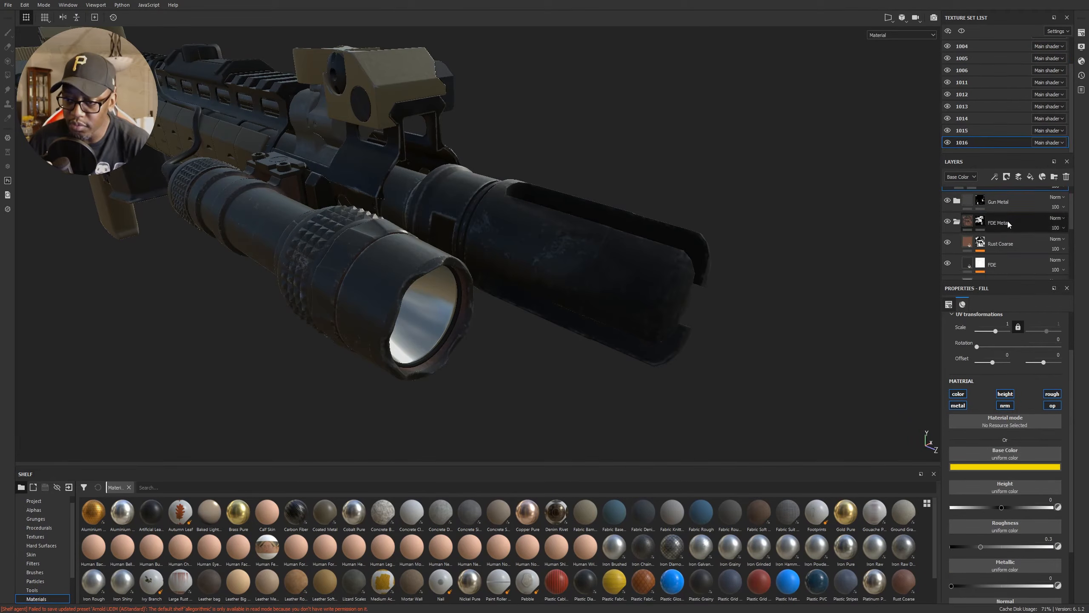
{"action": "scroll", "coordinate": [1001, 246], "scroll_direction": "up", "scroll_amount": 1}
{"action": "double_click", "coordinate": [998, 239]}
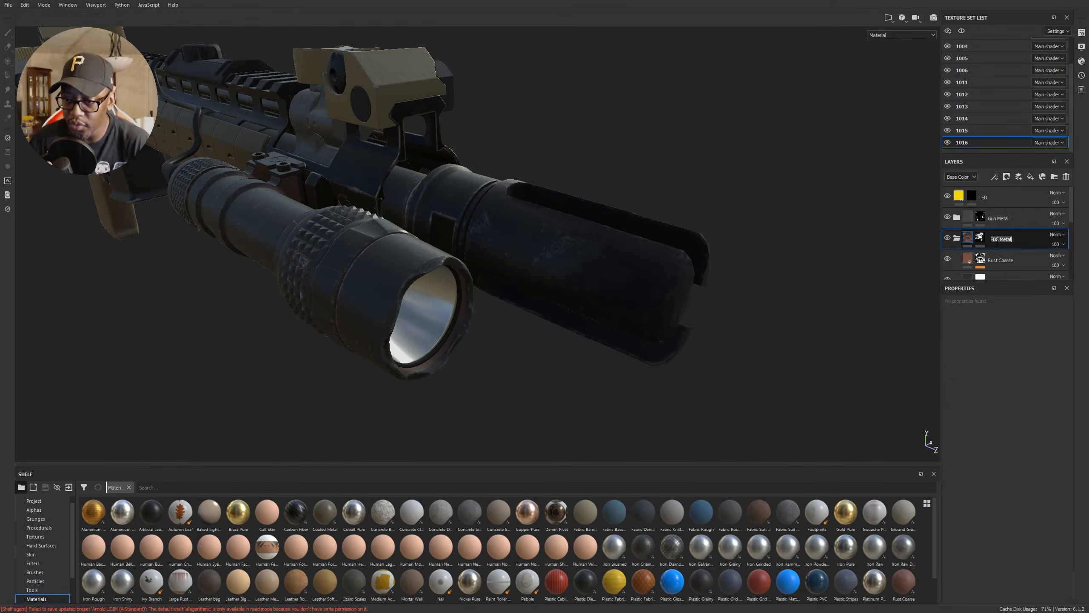
{"action": "left_click_drag", "start_coordinate": [998, 239], "coordinate": [961, 245]}
{"action": "type", "text": "Blac"}
{"action": "type", "text": "k"}
{"action": "key", "text": "Return"}
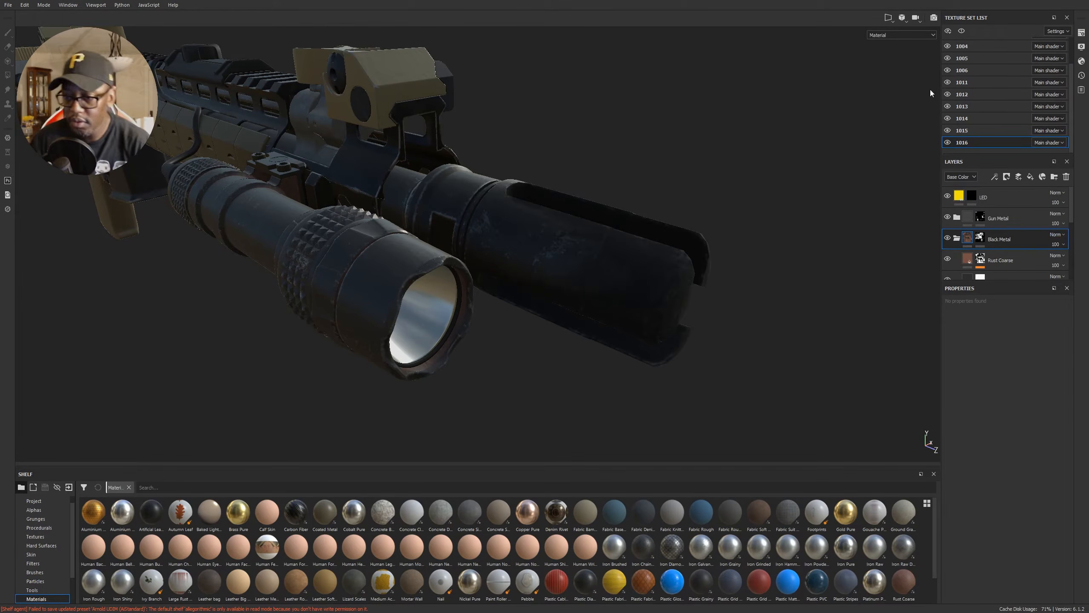
Step: Rename the FDE fill layer inside the Black Metal folder as Black Paint
{"action": "scroll", "coordinate": [994, 254], "scroll_direction": "down", "scroll_amount": 1}
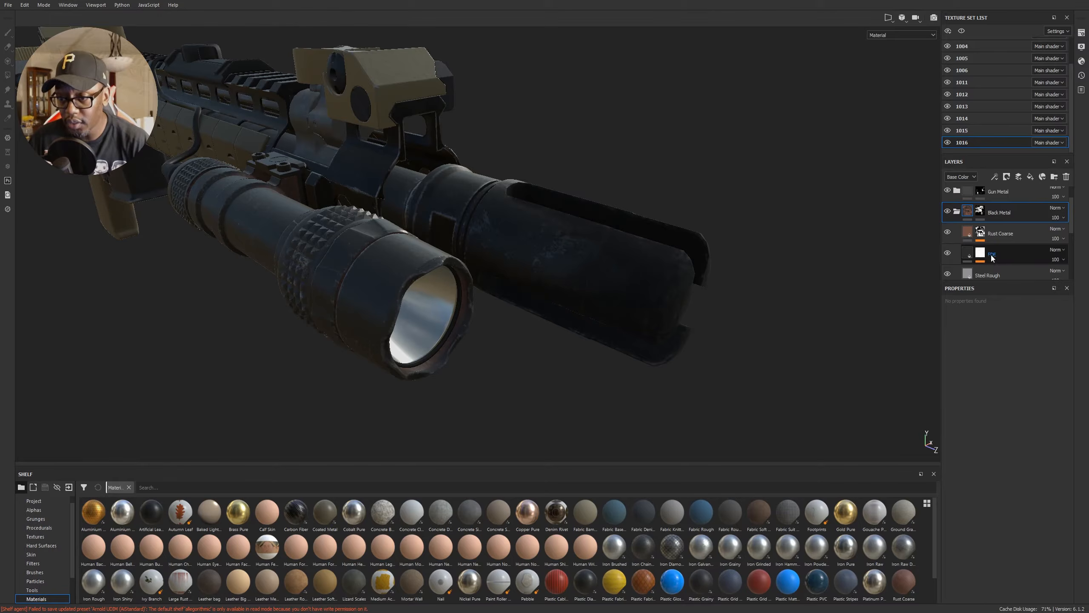
{"action": "double_click", "coordinate": [992, 255]}
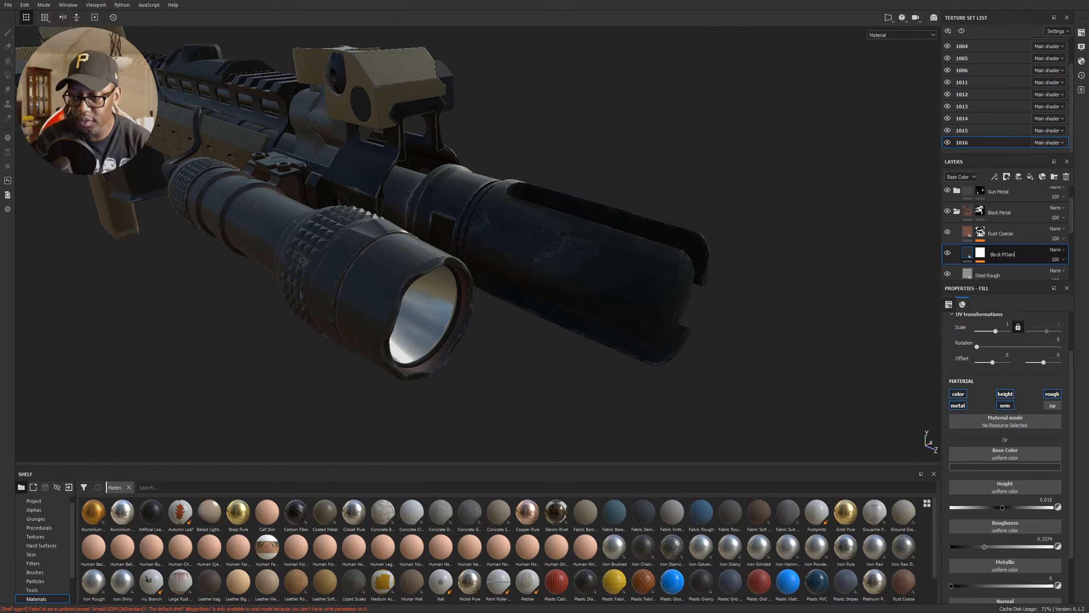
{"action": "type", "text": "Black Paint"}
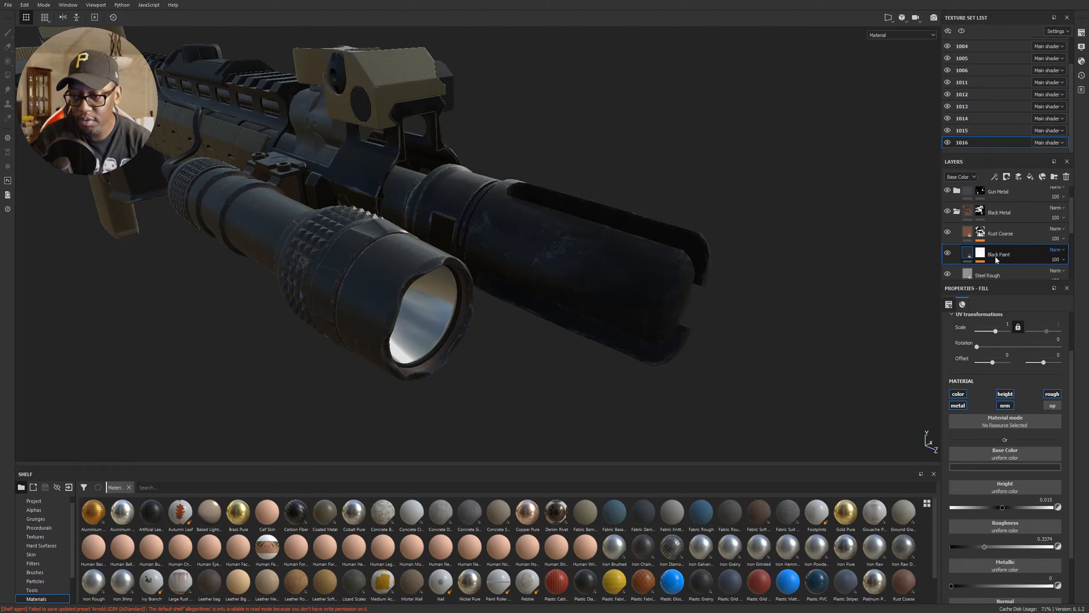
{"action": "key", "text": "Return"}
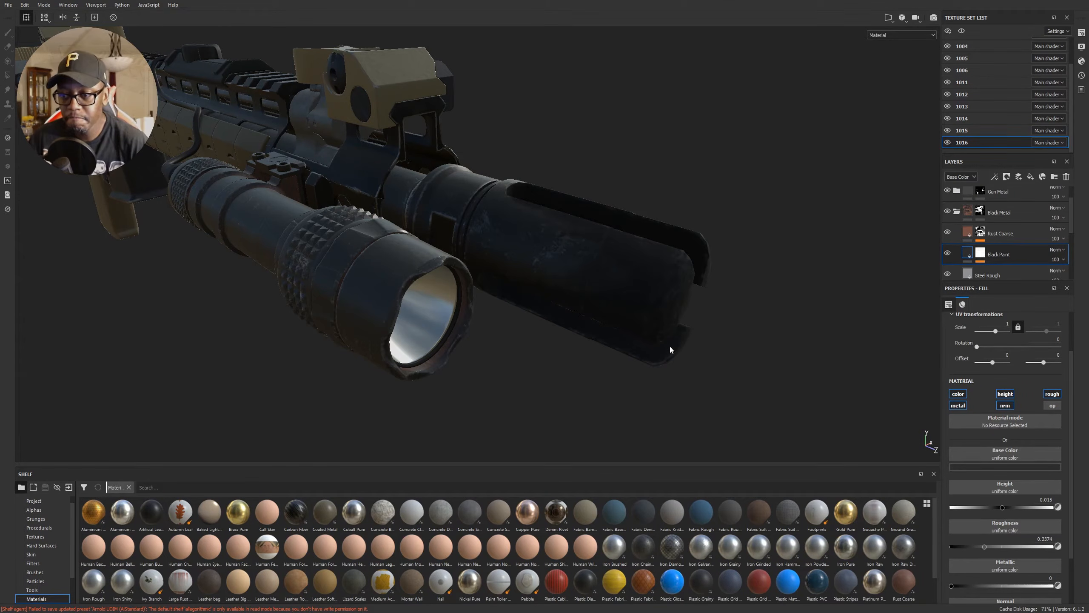
Step: In the muzzle device's texture set 1005, darken the Carbon layer's base color to a near-black grey of 0.011
{"action": "right_click", "coordinate": [661, 296], "text": "ctrl+alt"}
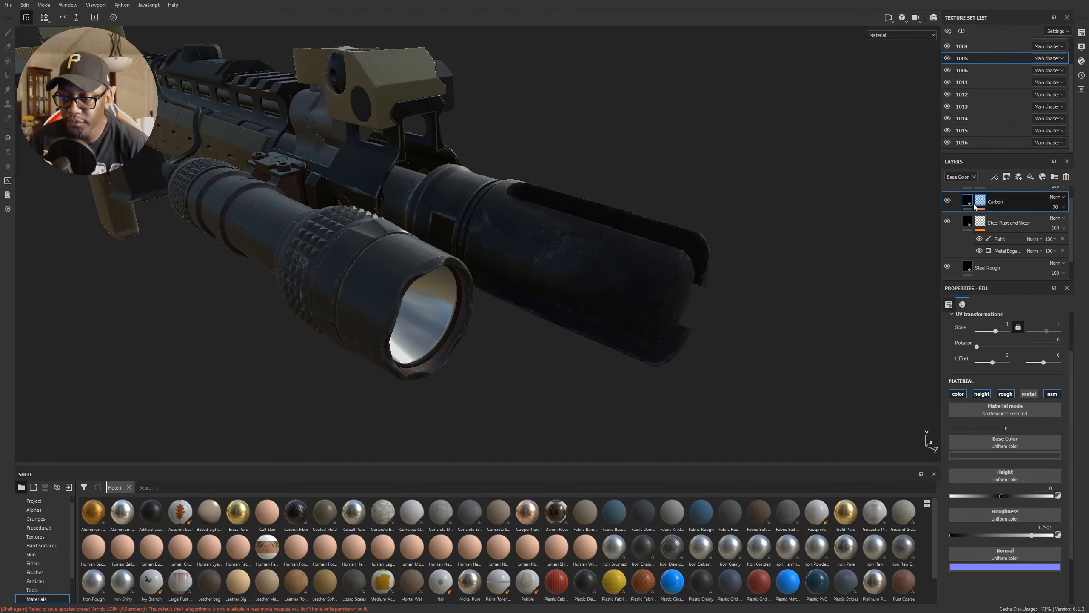
{"action": "left_click", "coordinate": [947, 200]}
{"action": "left_click", "coordinate": [948, 200]}
{"action": "left_click", "coordinate": [977, 201]}
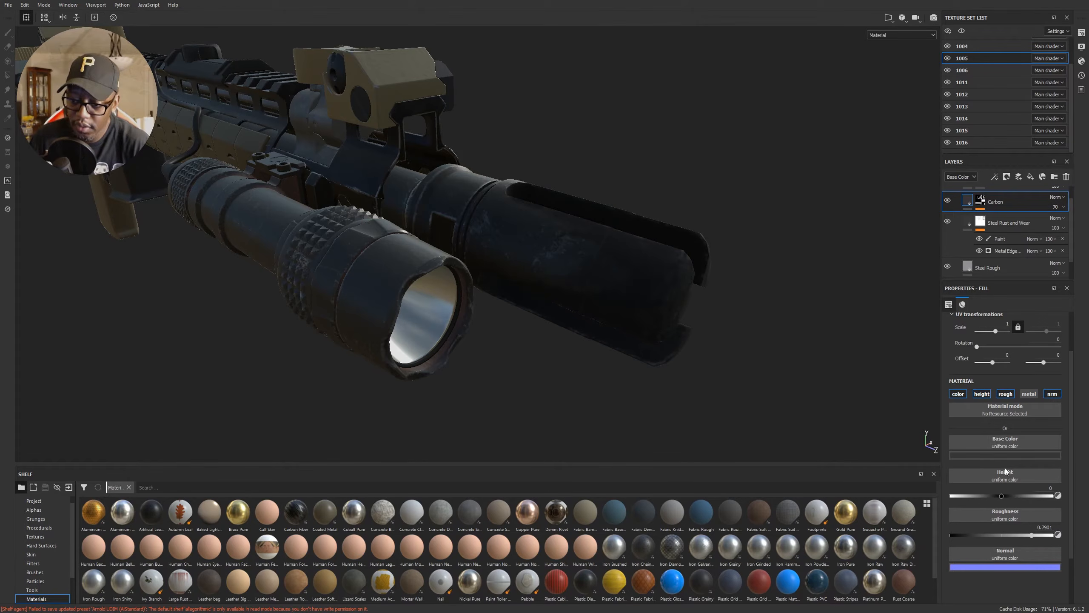
{"action": "left_click", "coordinate": [1005, 455]}
{"action": "left_click_drag", "start_coordinate": [979, 538], "coordinate": [973, 540]}
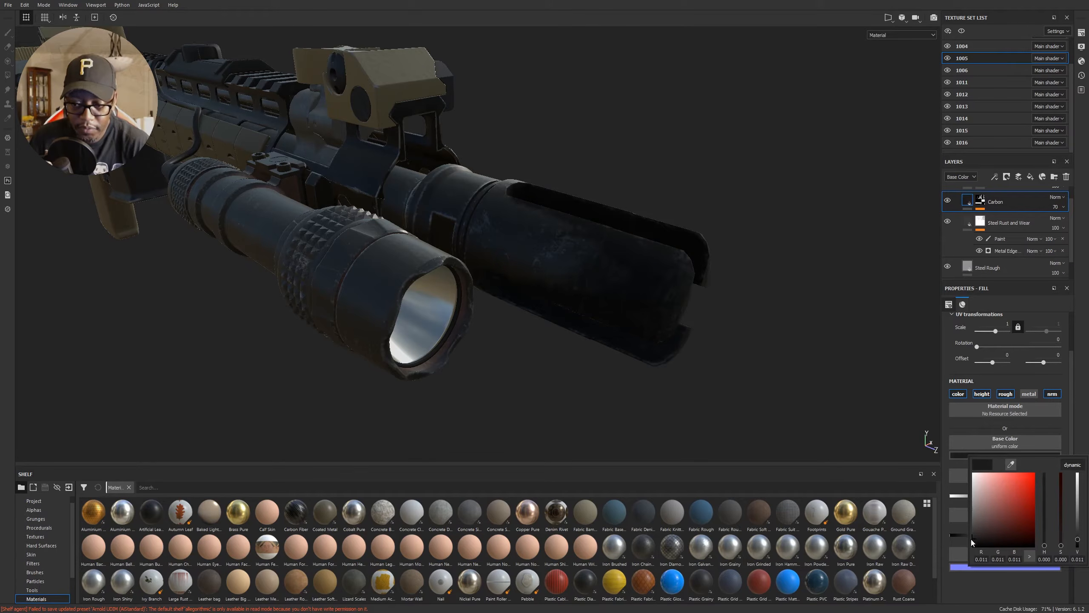
Step: Examine the darkened muzzle device and the rest of the rifle's materials from several angles
{"action": "left_click_drag", "start_coordinate": [628, 253], "coordinate": [598, 297], "text": "alt"}
{"action": "left_click_drag", "start_coordinate": [467, 326], "coordinate": [493, 288], "text": "alt"}
{"action": "middle_click_drag", "start_coordinate": [493, 288], "coordinate": [678, 234], "text": "alt"}
{"action": "left_click_drag", "start_coordinate": [678, 235], "coordinate": [634, 234], "text": "alt"}
{"action": "middle_click_drag", "start_coordinate": [635, 234], "coordinate": [493, 295], "text": "alt"}
{"action": "left_click_drag", "start_coordinate": [492, 296], "coordinate": [597, 304], "text": "alt"}
{"action": "middle_click_drag", "start_coordinate": [755, 295], "coordinate": [748, 296], "text": "alt"}
{"action": "left_click_drag", "start_coordinate": [748, 295], "coordinate": [707, 320], "text": "alt"}
{"action": "left_click_drag", "start_coordinate": [540, 288], "coordinate": [643, 252], "text": "alt"}
{"action": "middle_click_drag", "start_coordinate": [553, 253], "coordinate": [630, 257], "text": "alt"}
{"action": "right_click_drag", "start_coordinate": [630, 258], "coordinate": [643, 254], "text": "alt"}
{"action": "left_click_drag", "start_coordinate": [643, 254], "coordinate": [513, 249], "text": "alt"}
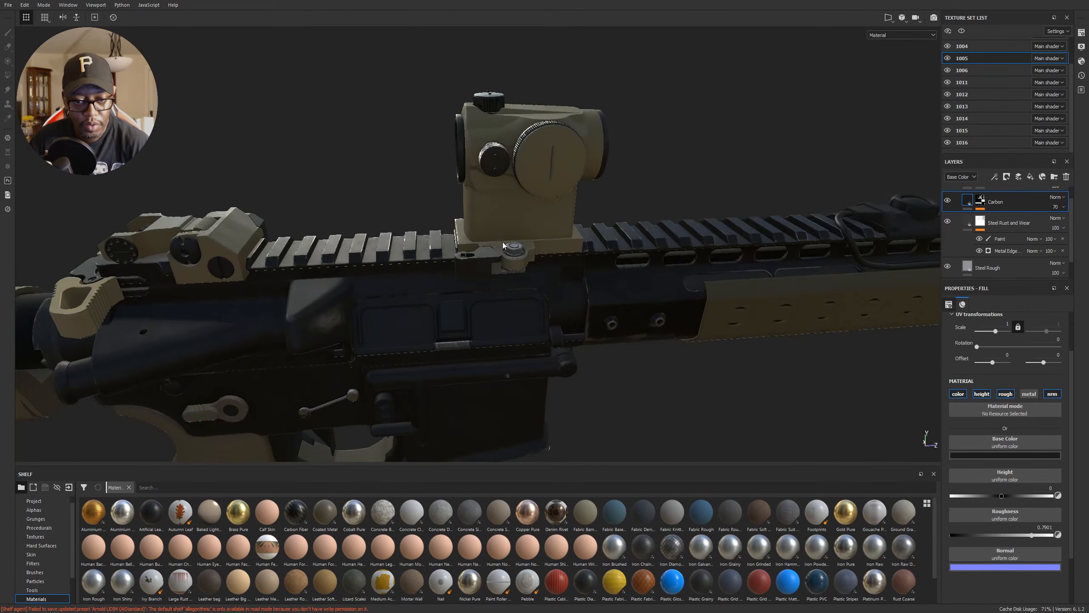
Step: Examine the red dot sight and its mount up close, and make the sight's texture set active
{"action": "middle_click_drag", "start_coordinate": [513, 249], "coordinate": [479, 301], "text": "alt"}
{"action": "right_click_drag", "start_coordinate": [480, 301], "coordinate": [635, 249], "text": "alt"}
{"action": "left_click_drag", "start_coordinate": [634, 249], "coordinate": [471, 216], "text": "alt"}
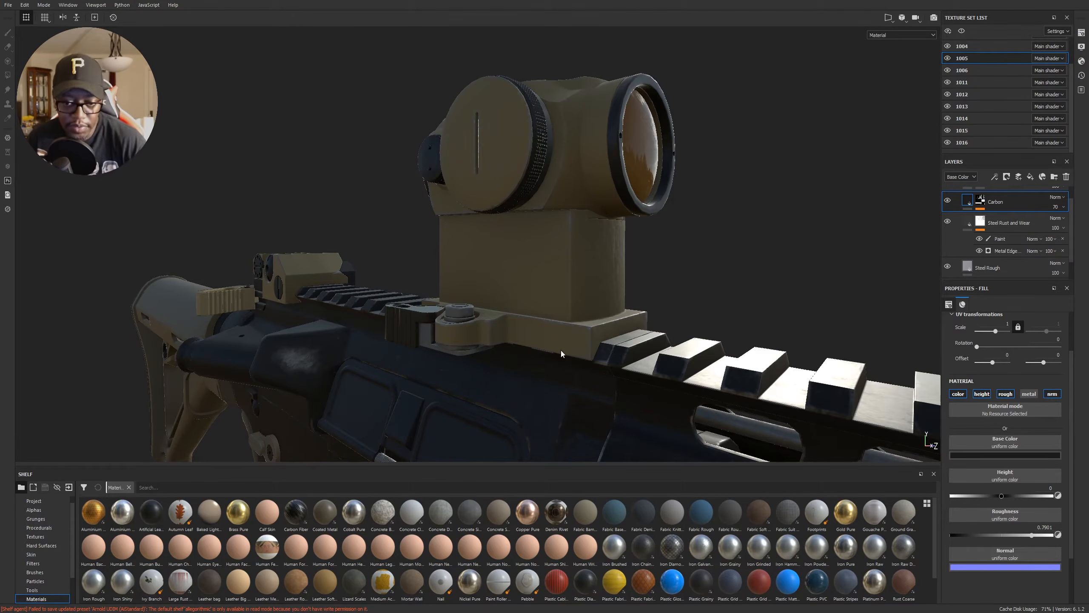
{"action": "mouse_move", "coordinate": [543, 296]}
{"action": "left_mouse_down", "text": "alt"}
{"action": "mouse_move", "coordinate": [747, 319]}
{"action": "mouse_move", "coordinate": [679, 299]}
{"action": "mouse_move", "coordinate": [560, 309]}
{"action": "left_mouse_up", "text": "alt"}
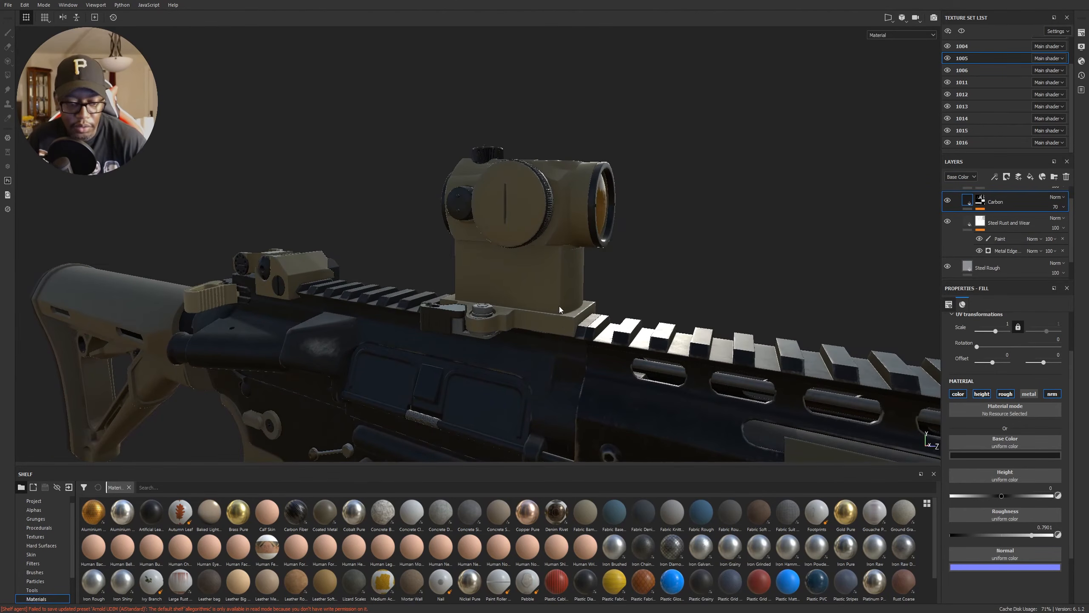
{"action": "right_click", "coordinate": [537, 274], "text": "ctrl+alt"}
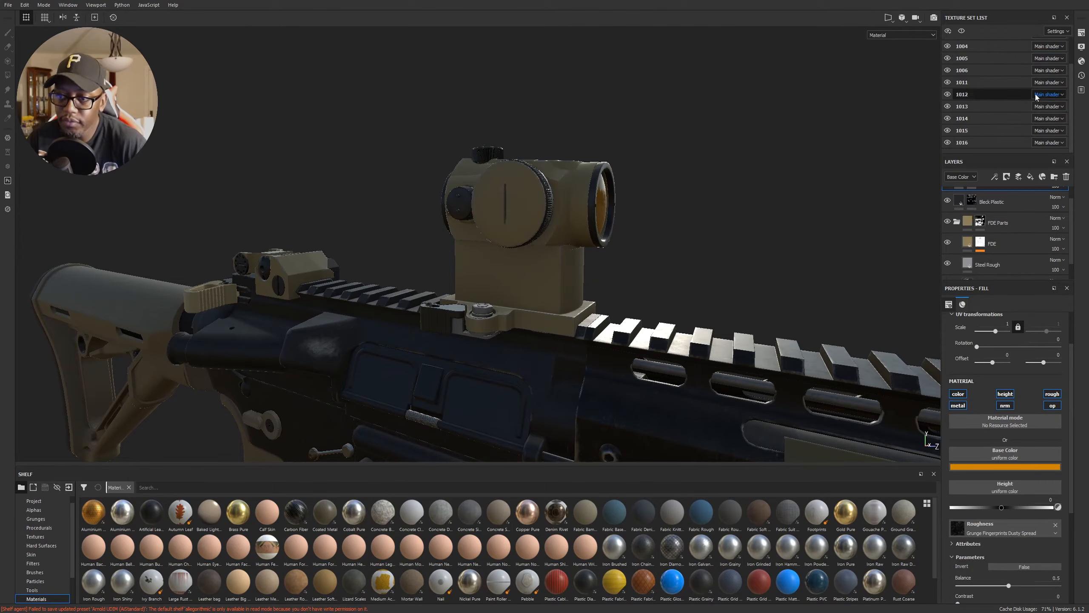
Step: In texture set 1002, remove the sight's mount block from the FDE Parts folder mask using a mesh-mode polygon fill with color 0
{"action": "scroll", "coordinate": [1028, 108], "scroll_direction": "up", "scroll_amount": 2}
{"action": "left_click", "coordinate": [986, 56]}
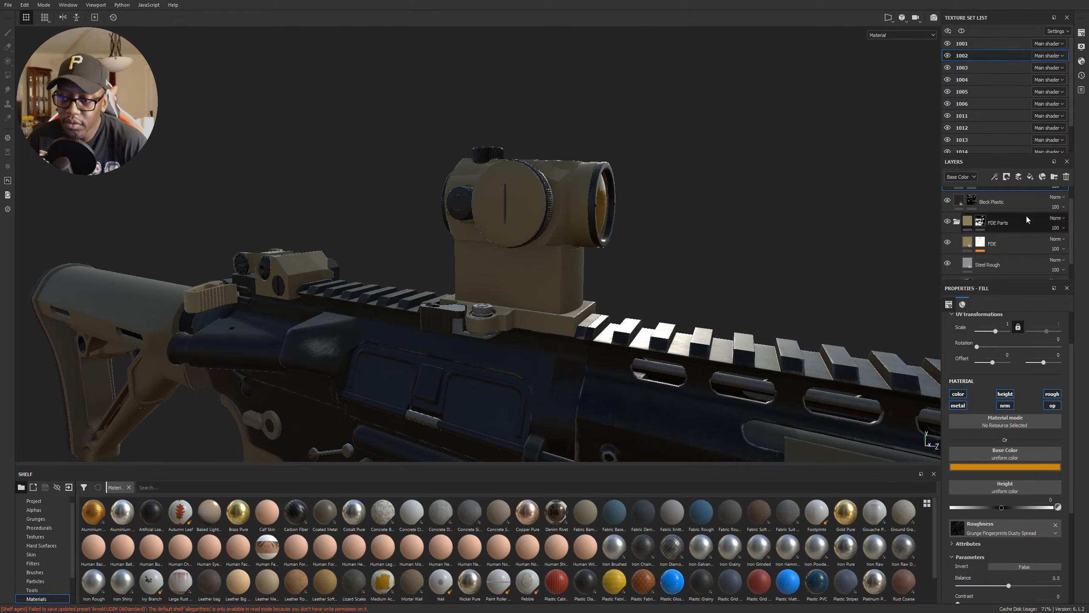
{"action": "left_click", "coordinate": [948, 222]}
{"action": "left_click", "coordinate": [947, 222]}
{"action": "left_click", "coordinate": [979, 222]}
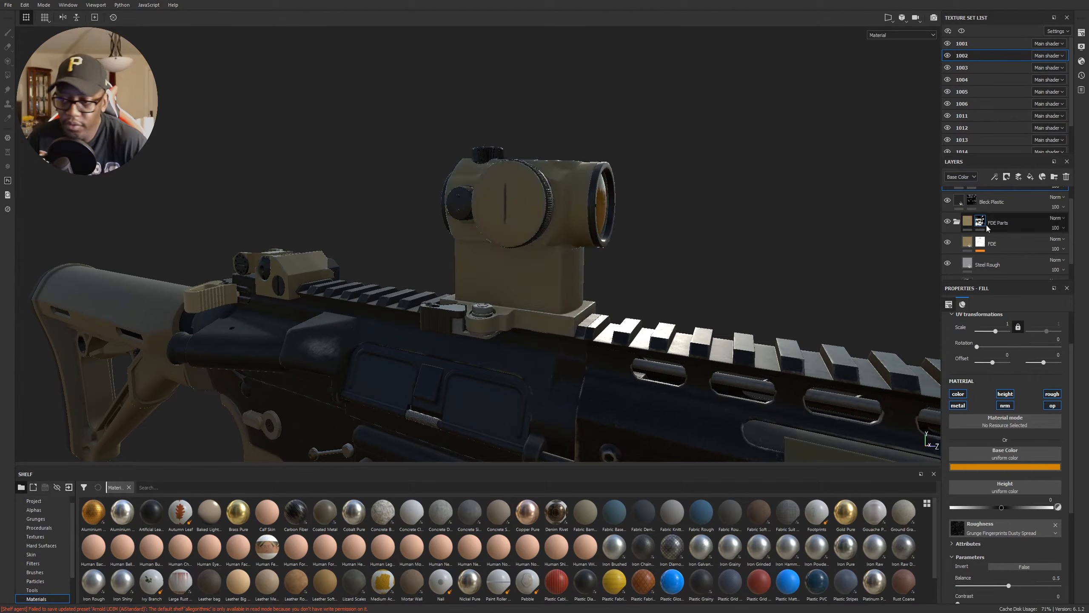
{"action": "left_click", "coordinate": [981, 221]}
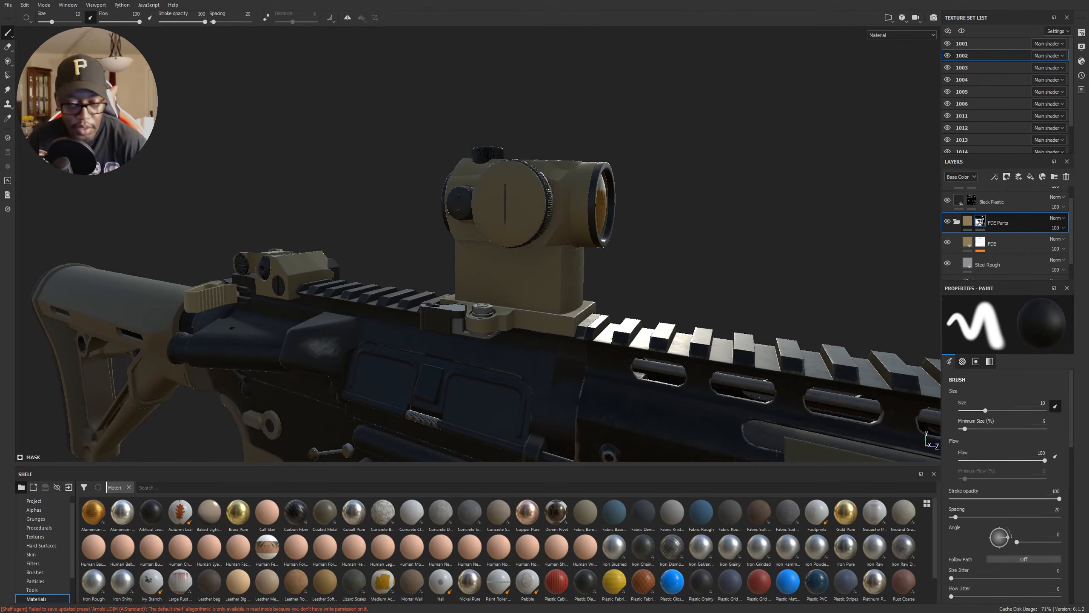
{"action": "key", "text": "4"}
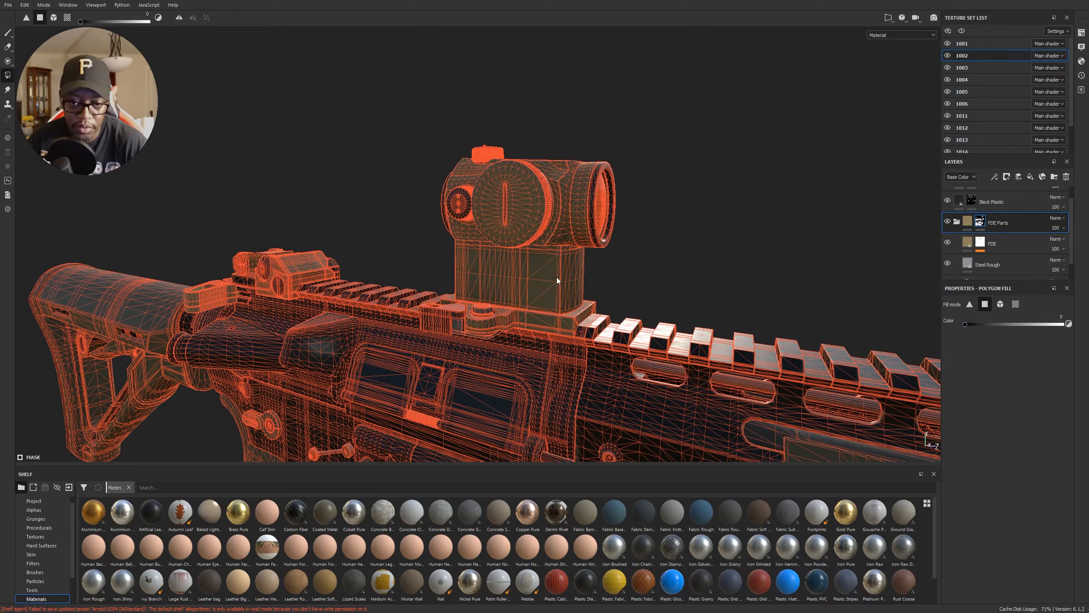
{"action": "left_click", "coordinate": [1001, 305]}
{"action": "left_click_drag", "start_coordinate": [566, 290], "coordinate": [810, 296], "text": "alt"}
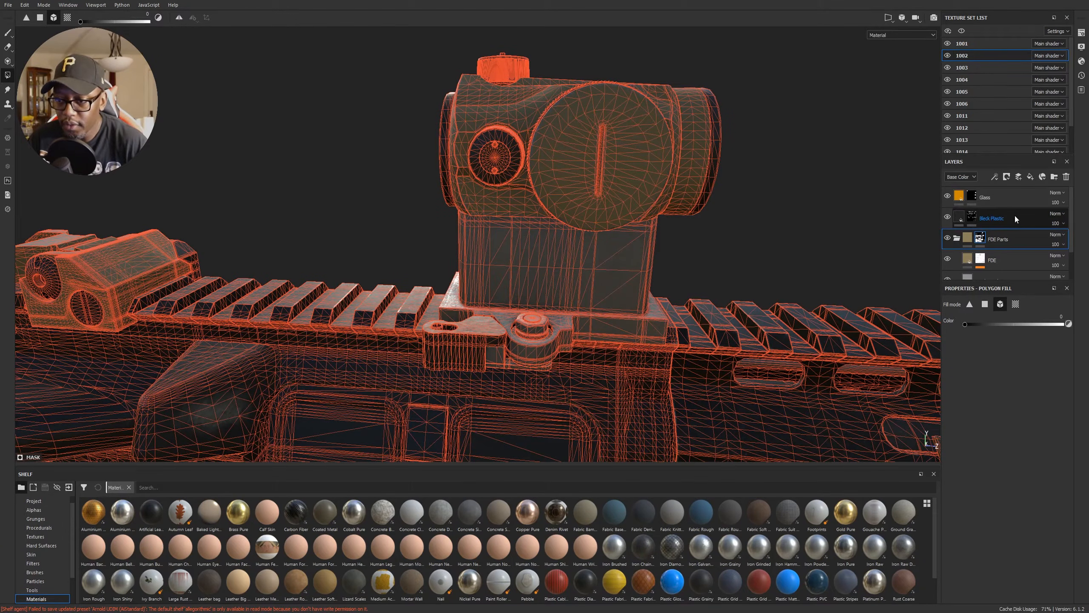
Step: Add the Steel Rust and Wear material as a layer directly above the collapsed FDE Parts folder and give it a black mask
{"action": "scroll", "coordinate": [1015, 214], "scroll_direction": "up", "scroll_amount": 1}
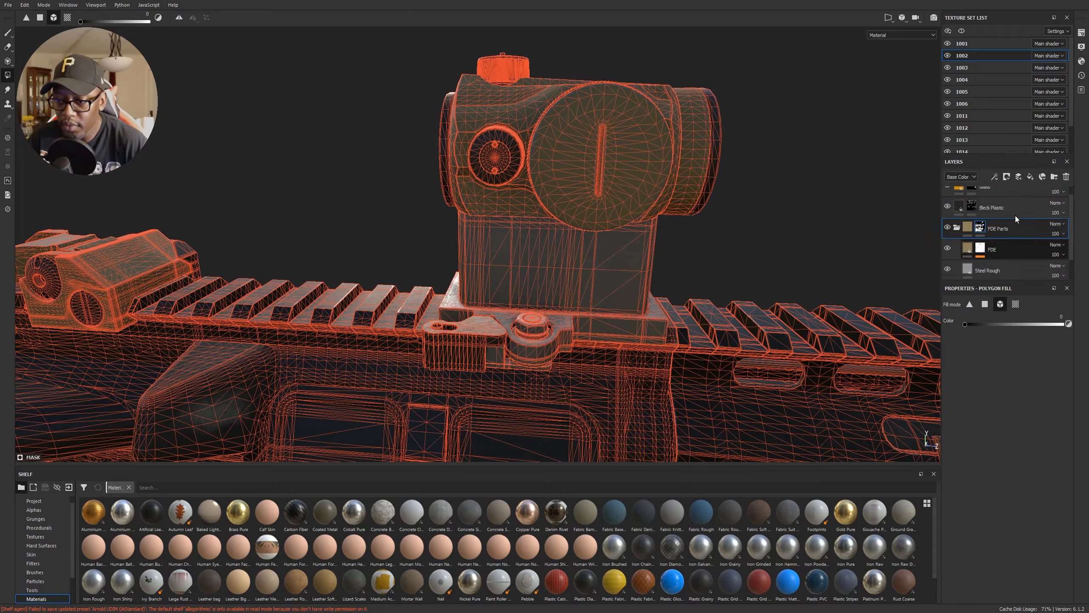
{"action": "left_click", "coordinate": [956, 227]}
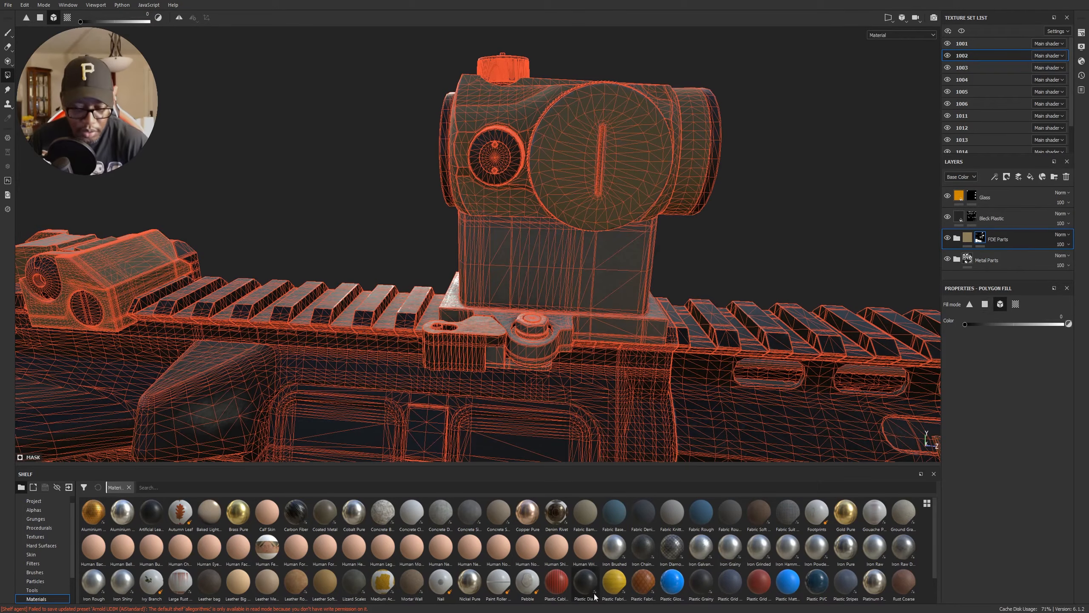
{"action": "scroll", "coordinate": [557, 588], "scroll_direction": "down", "scroll_amount": 1}
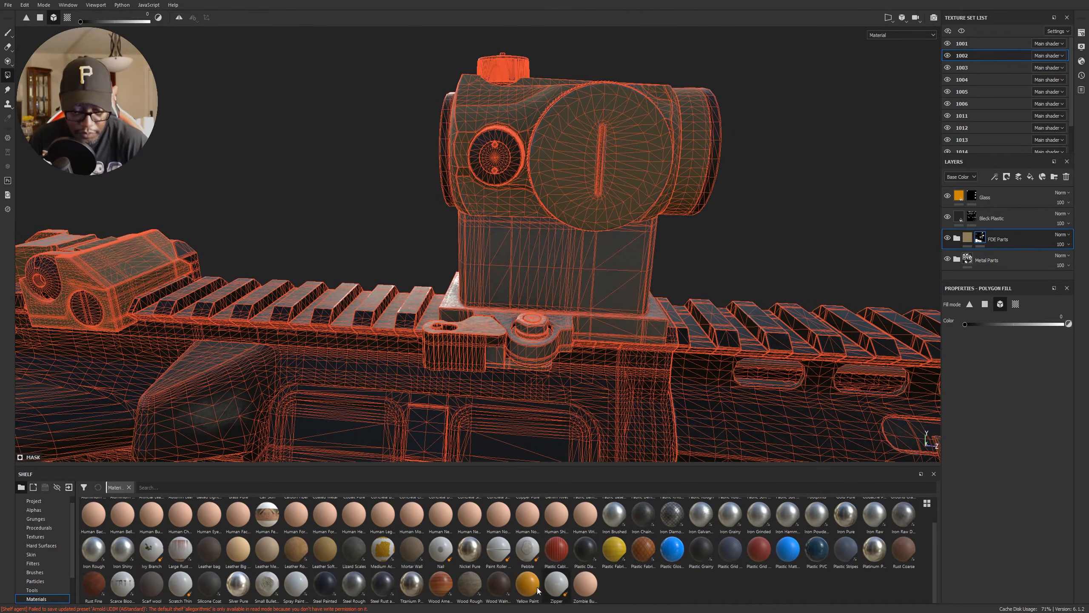
{"action": "left_click_drag", "start_coordinate": [386, 587], "coordinate": [1003, 230]}
{"action": "left_click", "coordinate": [1007, 176]}
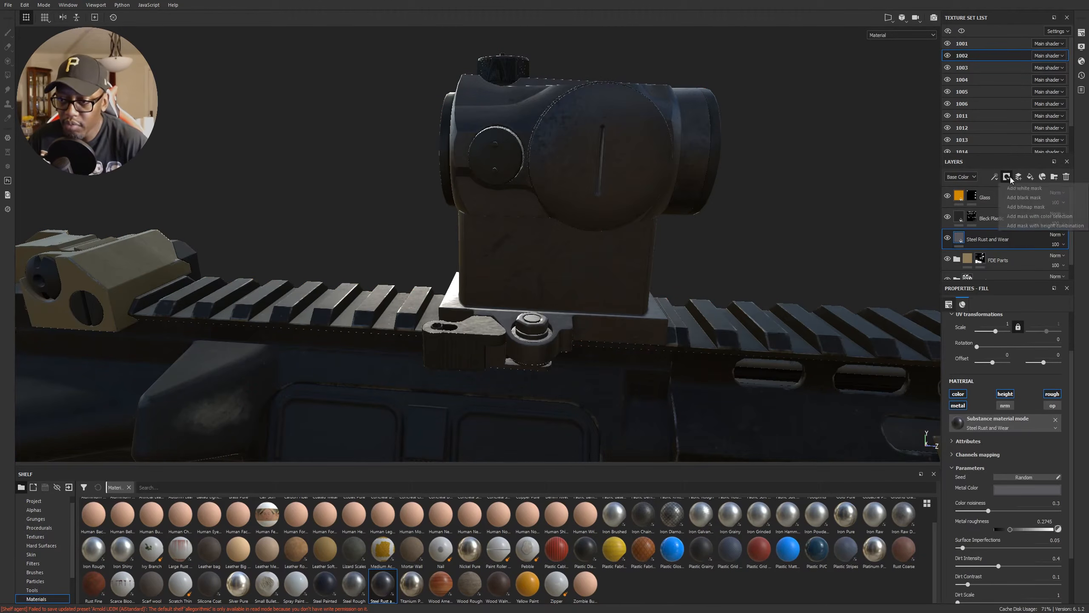
{"action": "left_click", "coordinate": [1024, 197]}
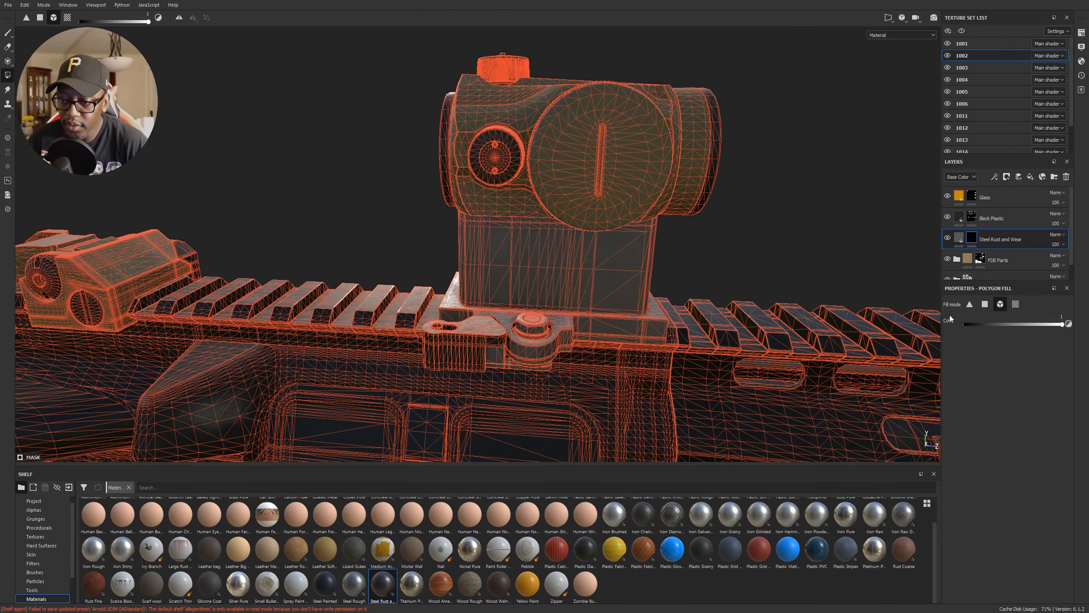
Step: Fill the sight's mount block into the Steel Rust and Wear layer's black mask with the polygon fill
{"action": "left_click_drag", "start_coordinate": [639, 259], "coordinate": [717, 245], "text": "alt"}
{"action": "left_click_drag", "start_coordinate": [667, 269], "coordinate": [622, 255]}
{"action": "left_click_drag", "start_coordinate": [707, 257], "coordinate": [627, 256], "text": "alt"}
Step: Darken the metal color of the mount's Steel Rust and Wear layer to a neutral grey of 0.198
{"action": "left_click", "coordinate": [959, 237]}
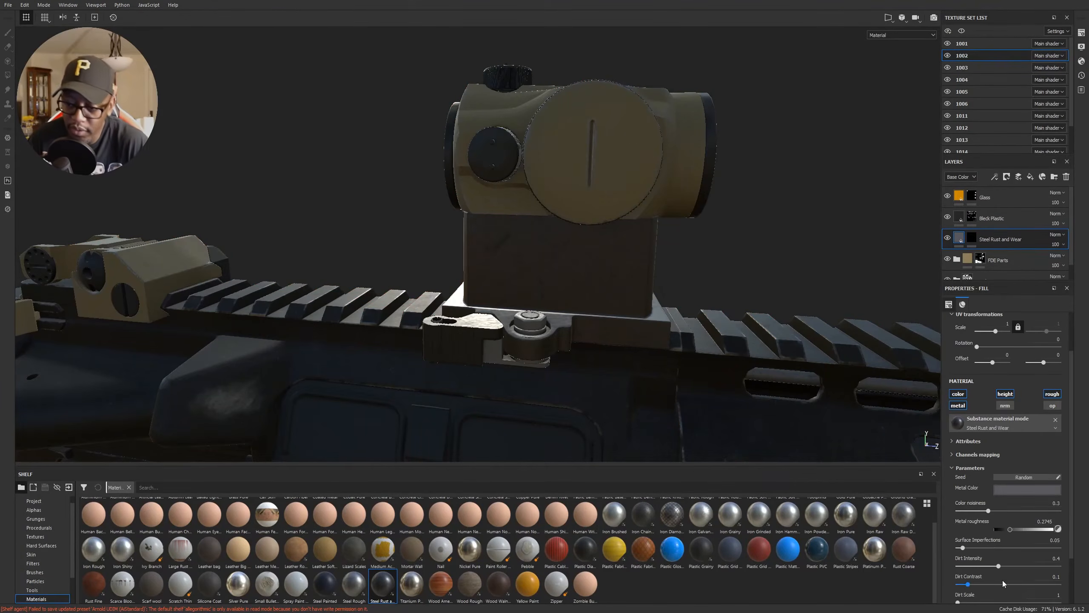
{"action": "scroll", "coordinate": [994, 544], "scroll_direction": "down", "scroll_amount": 3}
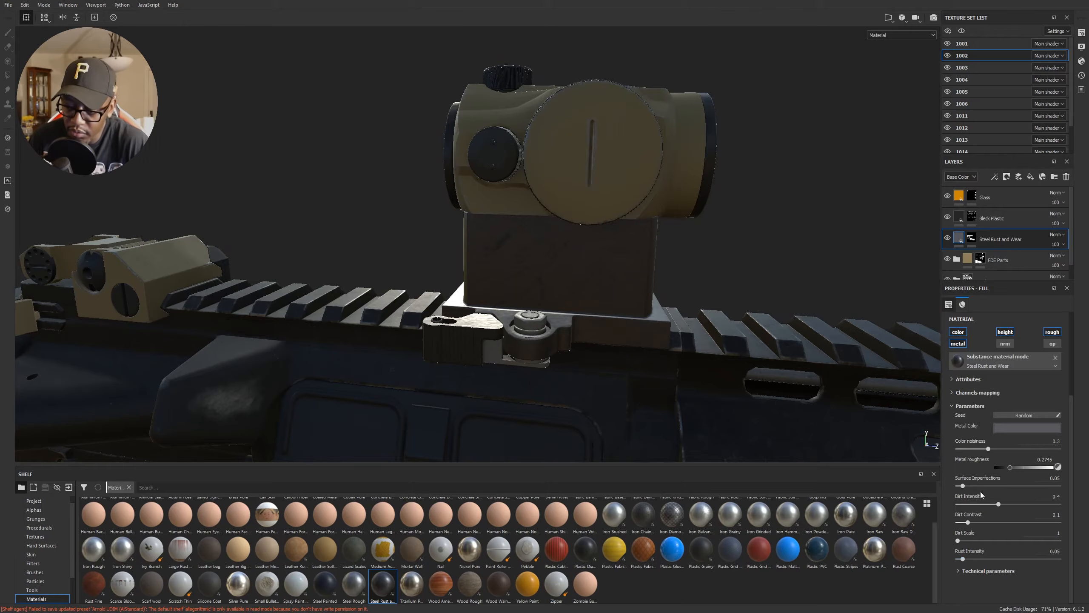
{"action": "left_click", "coordinate": [1020, 427]}
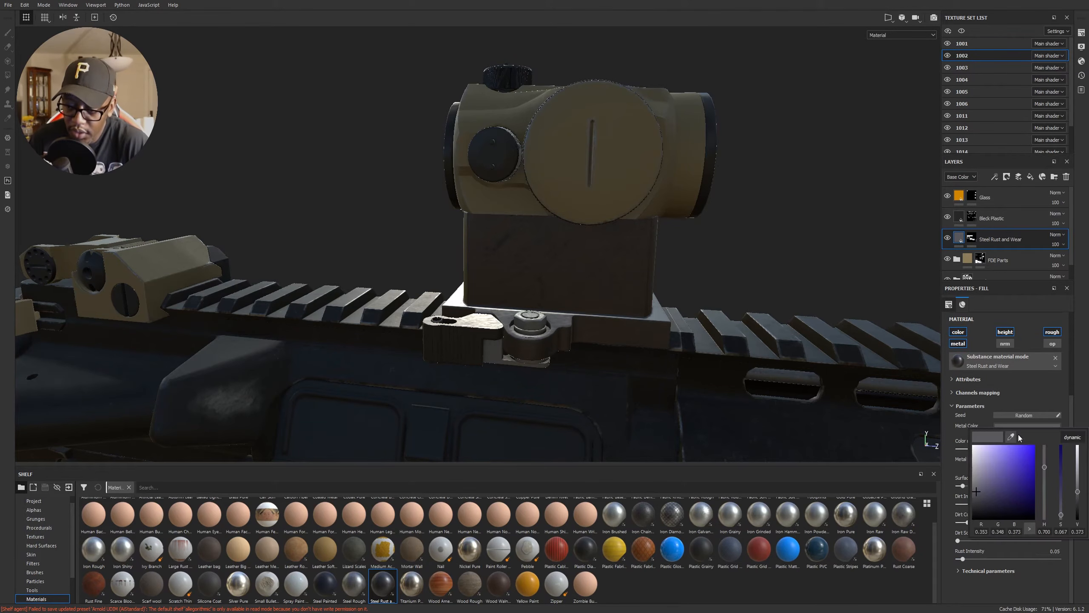
{"action": "left_click", "coordinate": [969, 502]}
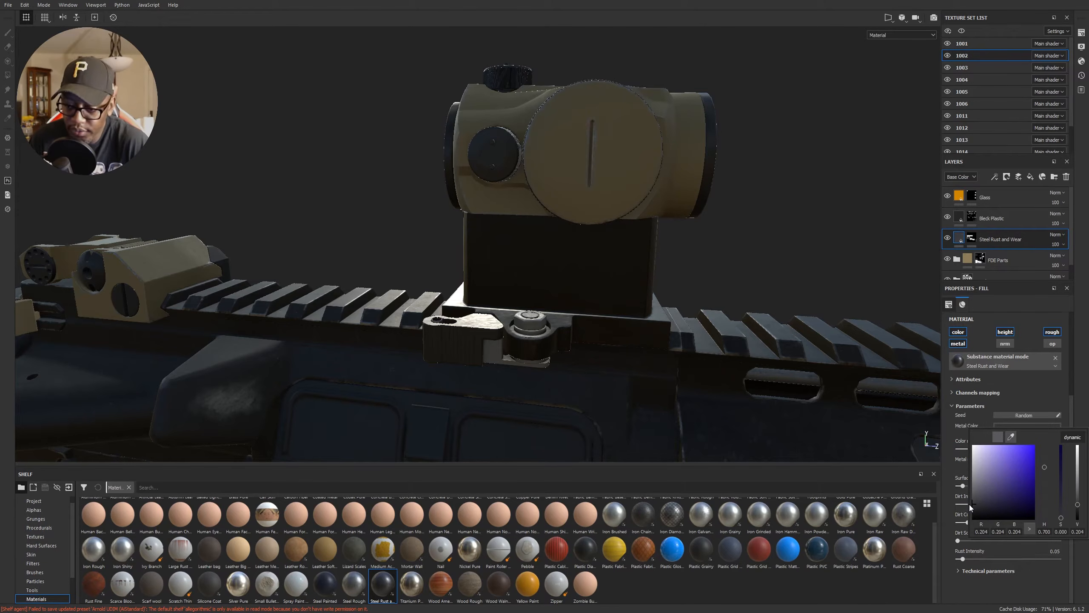
{"action": "left_click_drag", "start_coordinate": [691, 232], "coordinate": [797, 239], "text": "alt"}
{"action": "mouse_move", "coordinate": [871, 246]}
{"action": "left_mouse_down", "text": "alt"}
{"action": "mouse_move", "coordinate": [751, 339]}
{"action": "mouse_move", "coordinate": [1085, 300]}
{"action": "left_mouse_up", "text": "alt"}
{"action": "left_click_drag", "start_coordinate": [532, 355], "coordinate": [695, 333], "text": "alt"}
{"action": "middle_click_drag", "start_coordinate": [433, 317], "coordinate": [607, 328], "text": "alt"}
{"action": "left_click_drag", "start_coordinate": [913, 255], "coordinate": [771, 273], "text": "alt"}
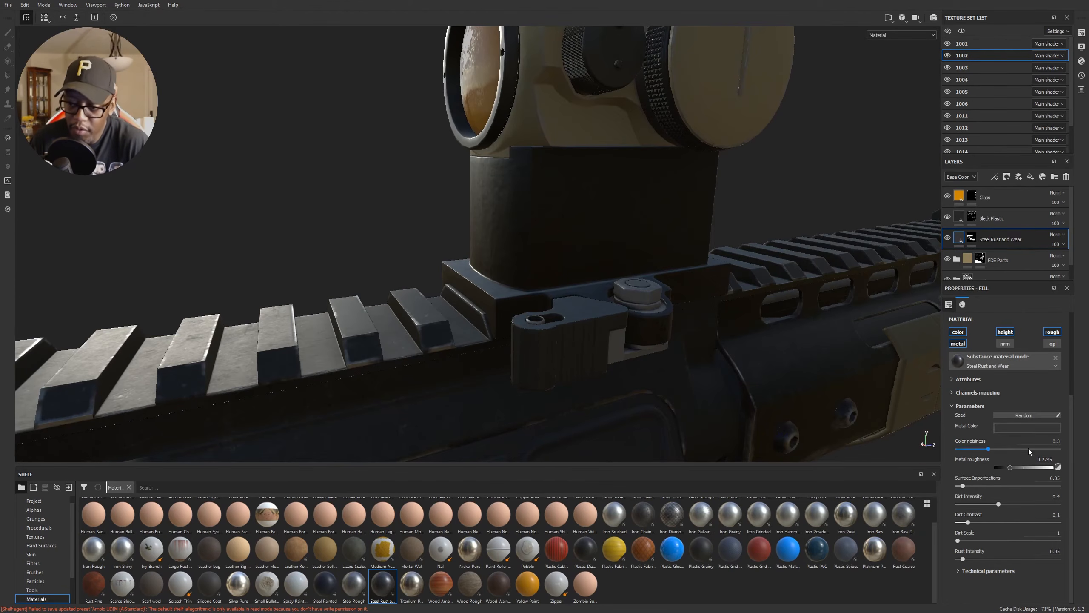
{"action": "left_click", "coordinate": [1018, 431]}
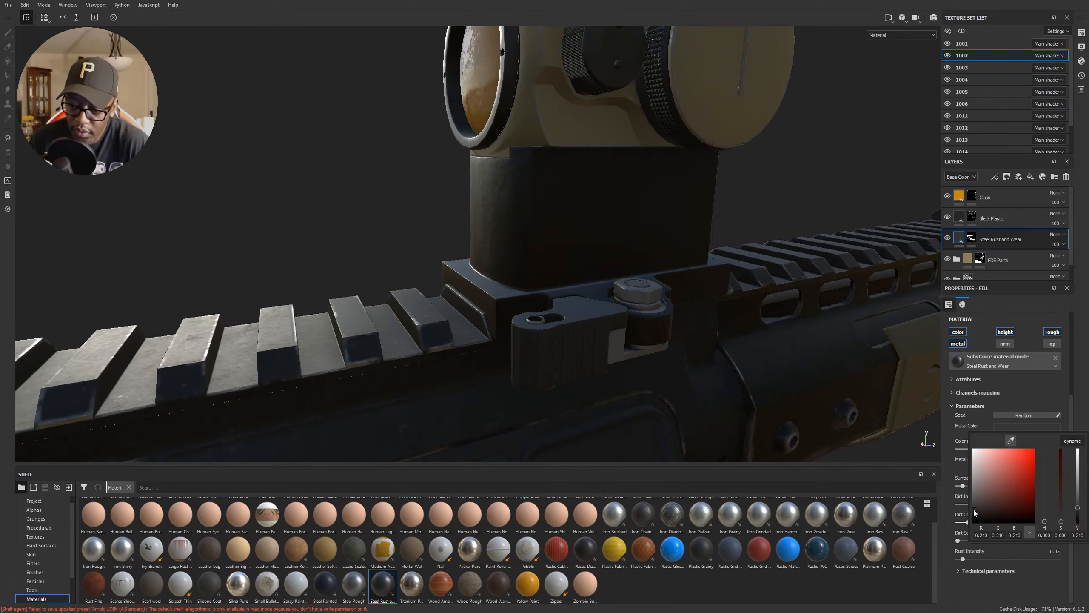
{"action": "left_click_drag", "start_coordinate": [972, 508], "coordinate": [972, 510]}
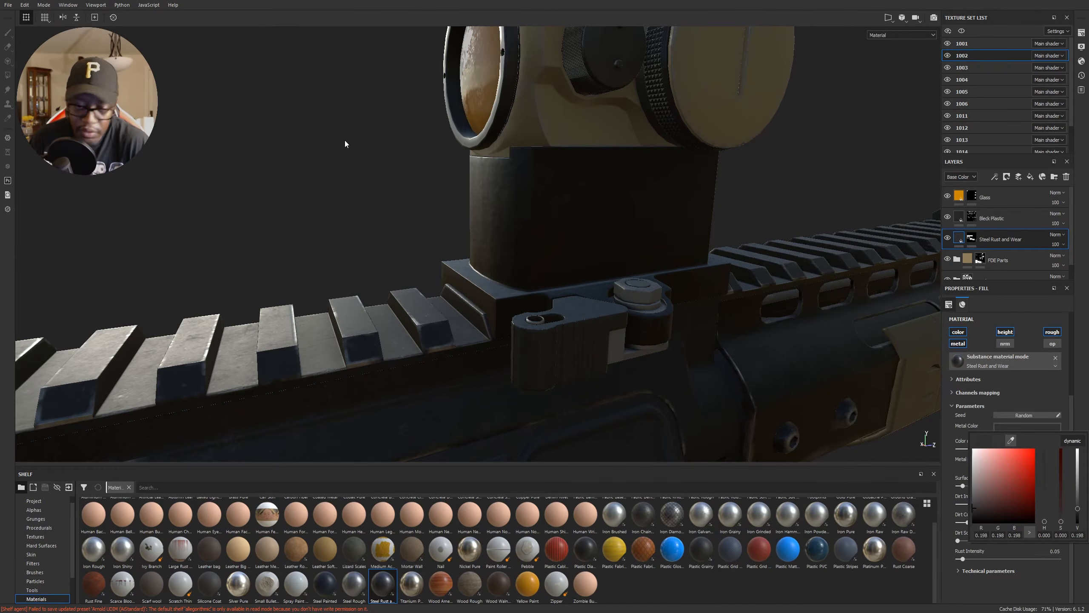
Step: In the weapon light's texture set, set the Black Paint layer's base color to a near-black grey of 0.012
{"action": "mouse_move", "coordinate": [754, 253]}
{"action": "left_mouse_down", "text": "alt"}
{"action": "mouse_move", "coordinate": [724, 271]}
{"action": "mouse_move", "coordinate": [599, 247]}
{"action": "mouse_move", "coordinate": [676, 243]}
{"action": "mouse_move", "coordinate": [742, 274]}
{"action": "mouse_move", "coordinate": [599, 227]}
{"action": "mouse_move", "coordinate": [785, 315]}
{"action": "mouse_move", "coordinate": [609, 259]}
{"action": "mouse_move", "coordinate": [705, 272]}
{"action": "mouse_move", "coordinate": [564, 273]}
{"action": "mouse_move", "coordinate": [754, 268]}
{"action": "mouse_move", "coordinate": [542, 255]}
{"action": "mouse_move", "coordinate": [586, 287]}
{"action": "mouse_move", "coordinate": [291, 171]}
{"action": "mouse_move", "coordinate": [599, 177]}
{"action": "mouse_move", "coordinate": [577, 194]}
{"action": "mouse_move", "coordinate": [608, 194]}
{"action": "mouse_move", "coordinate": [472, 177]}
{"action": "mouse_move", "coordinate": [628, 170]}
{"action": "mouse_move", "coordinate": [656, 189]}
{"action": "mouse_move", "coordinate": [826, 206]}
{"action": "mouse_move", "coordinate": [849, 234]}
{"action": "mouse_move", "coordinate": [576, 264]}
{"action": "mouse_move", "coordinate": [700, 335]}
{"action": "mouse_move", "coordinate": [657, 304]}
{"action": "left_mouse_up", "text": "alt"}
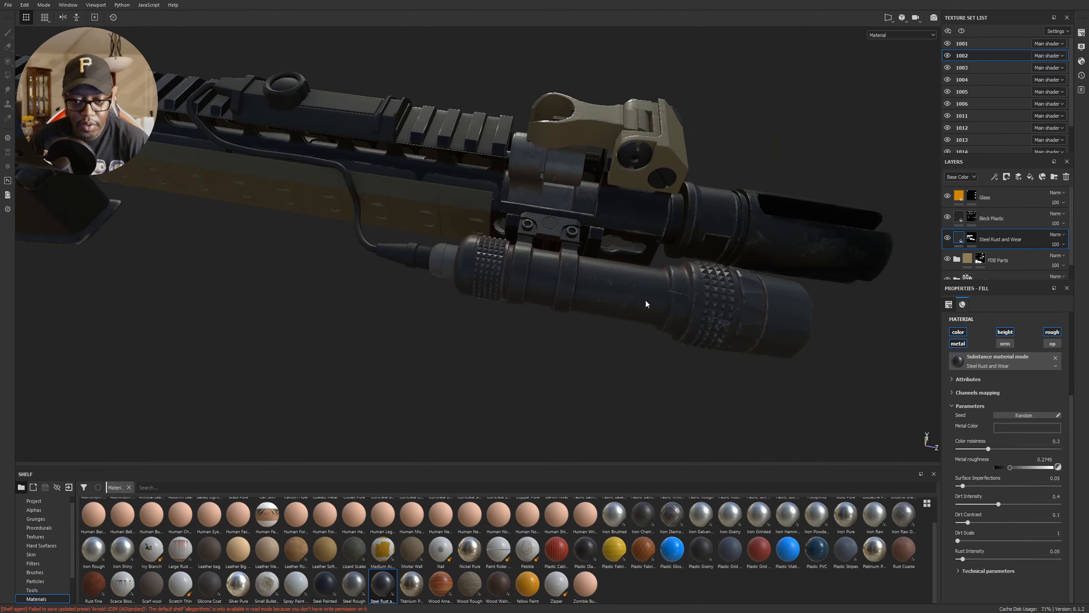
{"action": "right_click", "coordinate": [865, 280], "text": "ctrl+alt"}
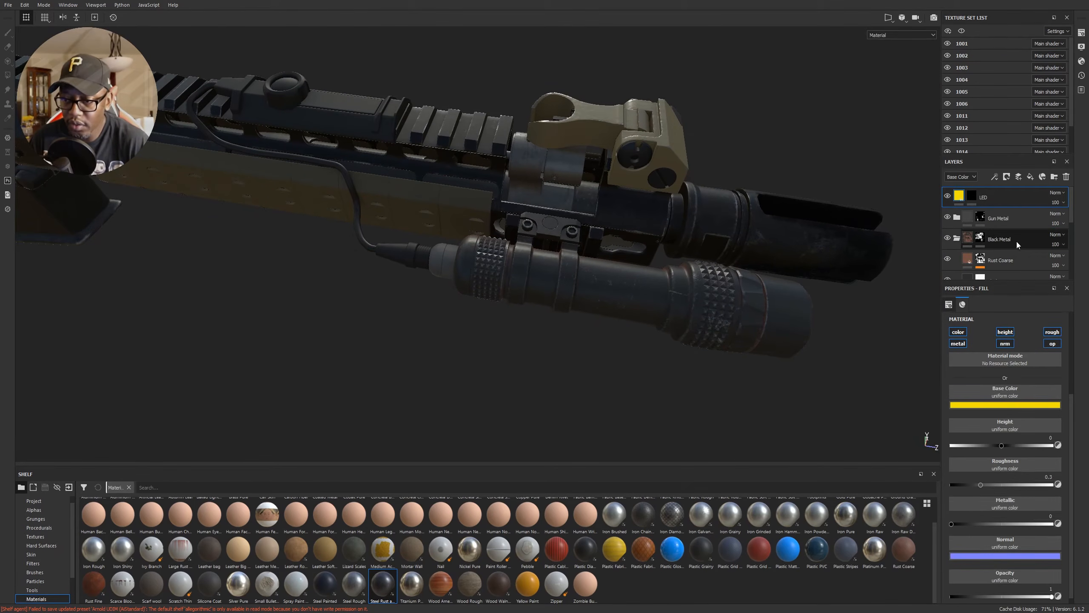
{"action": "scroll", "coordinate": [1023, 242], "scroll_direction": "down", "scroll_amount": 1}
{"action": "left_click", "coordinate": [984, 253]}
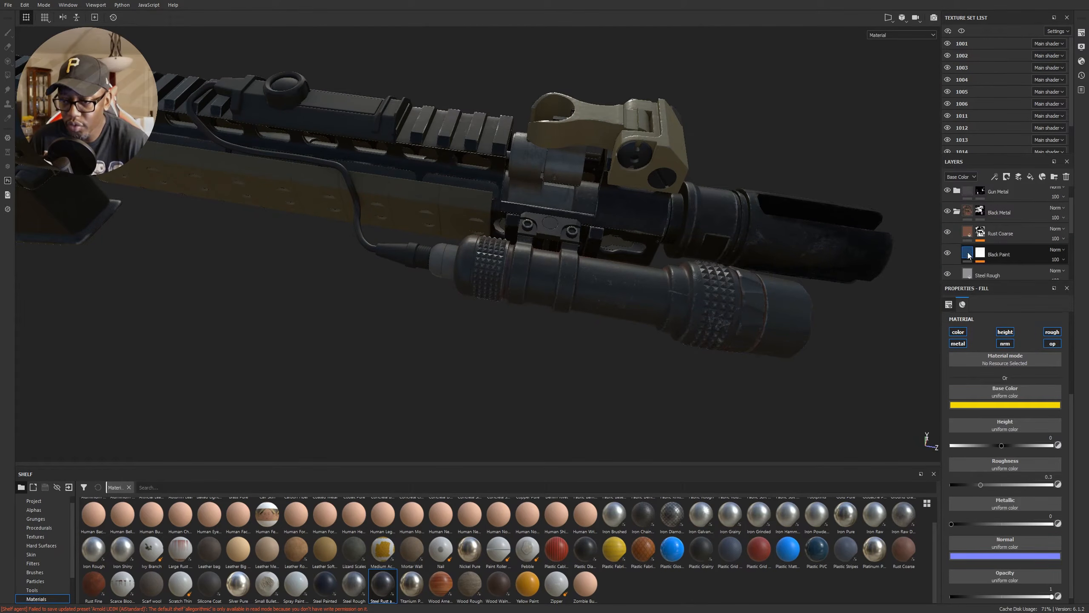
{"action": "left_click", "coordinate": [994, 405]}
{"action": "left_click", "coordinate": [972, 488]}
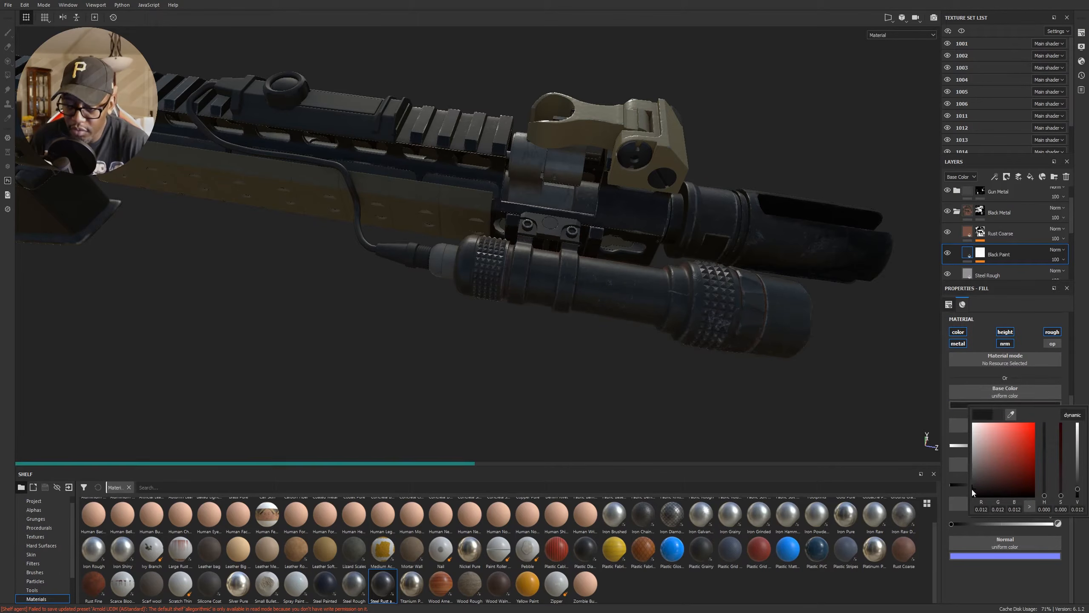
Step: Inspect the trigger pins and link on the lower receiver by activating their texture set and toggling the Steel Rough layer's visibility
{"action": "left_click_drag", "start_coordinate": [612, 358], "coordinate": [746, 361], "text": "alt"}
{"action": "mouse_move", "coordinate": [646, 338]}
{"action": "left_mouse_down", "text": "alt"}
{"action": "mouse_move", "coordinate": [632, 348]}
{"action": "mouse_move", "coordinate": [640, 337]}
{"action": "left_mouse_up", "text": "alt"}
{"action": "middle_click_drag", "start_coordinate": [632, 290], "coordinate": [660, 284], "text": "alt"}
{"action": "left_click_drag", "start_coordinate": [661, 284], "coordinate": [686, 257], "text": "alt"}
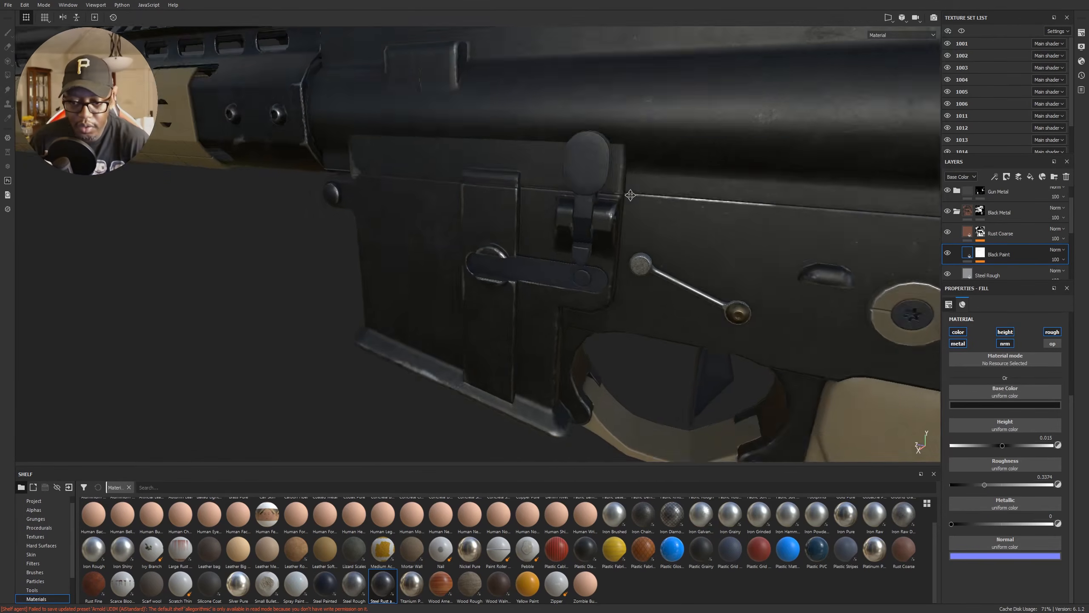
{"action": "middle_click_drag", "start_coordinate": [703, 266], "coordinate": [625, 238], "text": "alt"}
{"action": "key", "text": "ctrl+alt"}
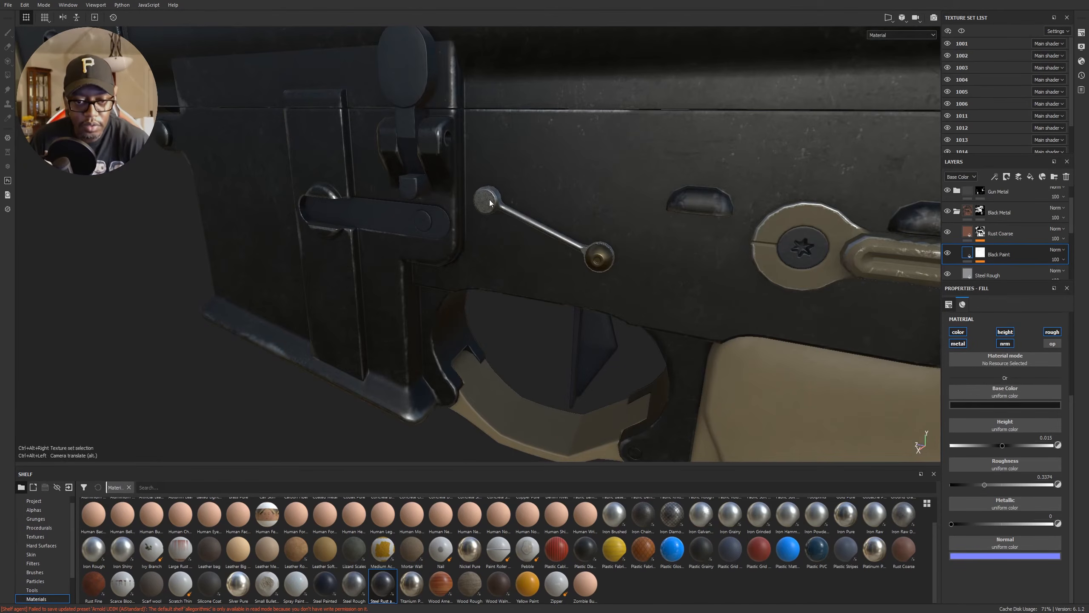
{"action": "right_click", "coordinate": [490, 203], "text": "ctrl+alt"}
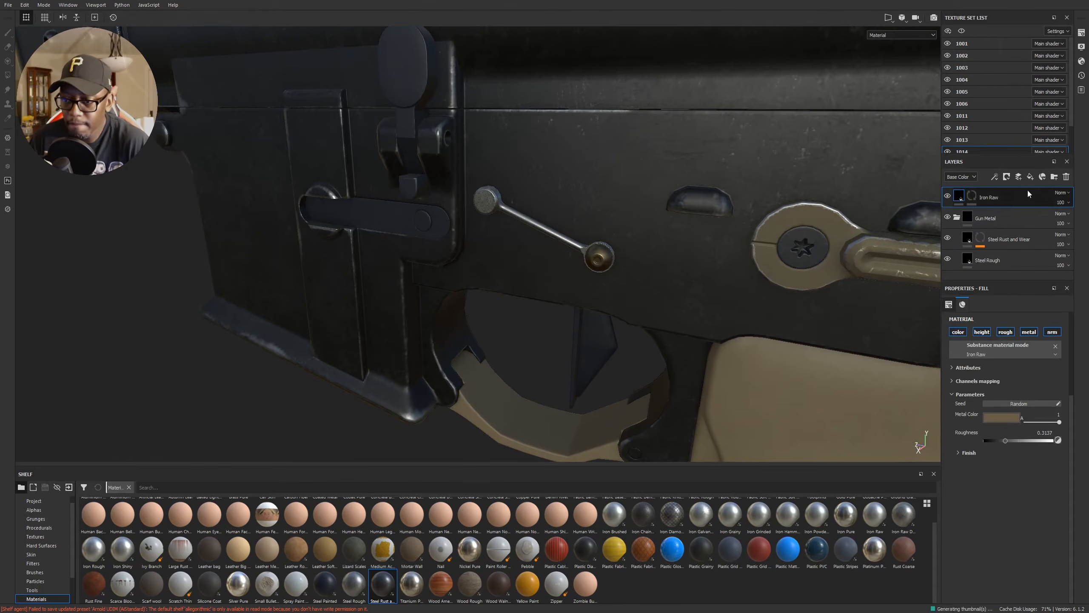
{"action": "left_click", "coordinate": [948, 258]}
{"action": "left_click", "coordinate": [948, 259]}
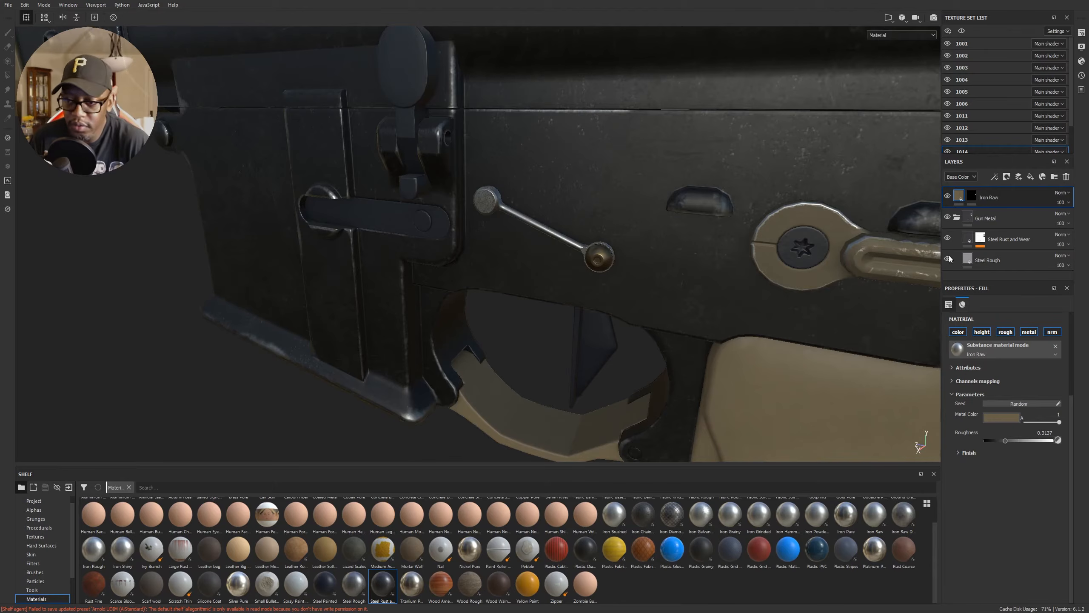
{"action": "left_click", "coordinate": [948, 259]}
{"action": "left_click", "coordinate": [948, 259]}
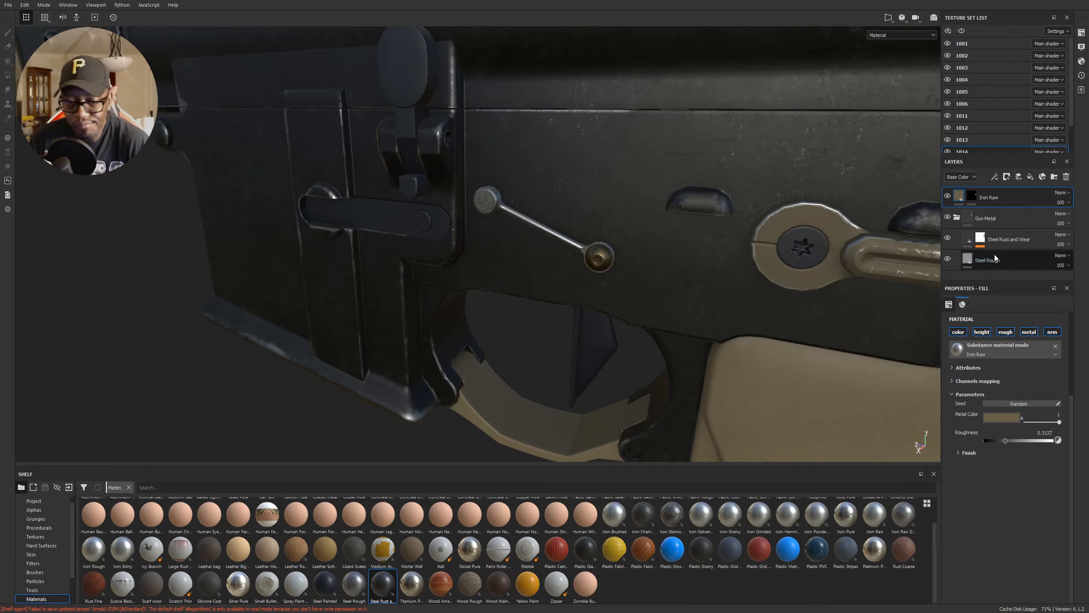
Step: Examine the receiver, handguard and sight mount materials from several angles, ending close to the magazine well
{"action": "scroll", "coordinate": [653, 230], "scroll_direction": "down", "scroll_amount": 3}
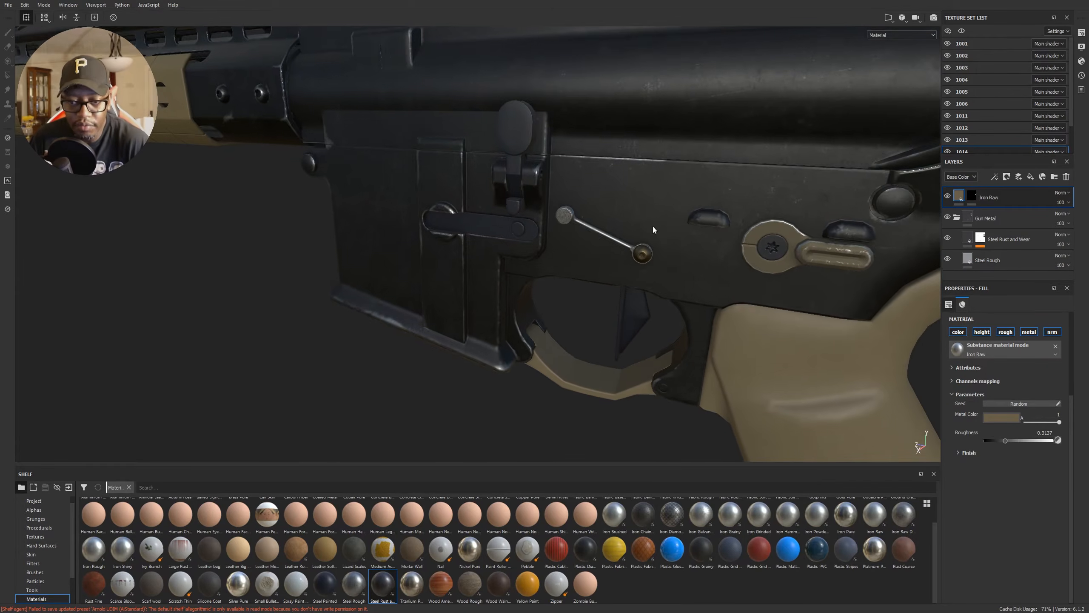
{"action": "left_click_drag", "start_coordinate": [653, 230], "coordinate": [755, 227], "text": "alt"}
{"action": "middle_click_drag", "start_coordinate": [609, 167], "coordinate": [711, 306], "text": "alt"}
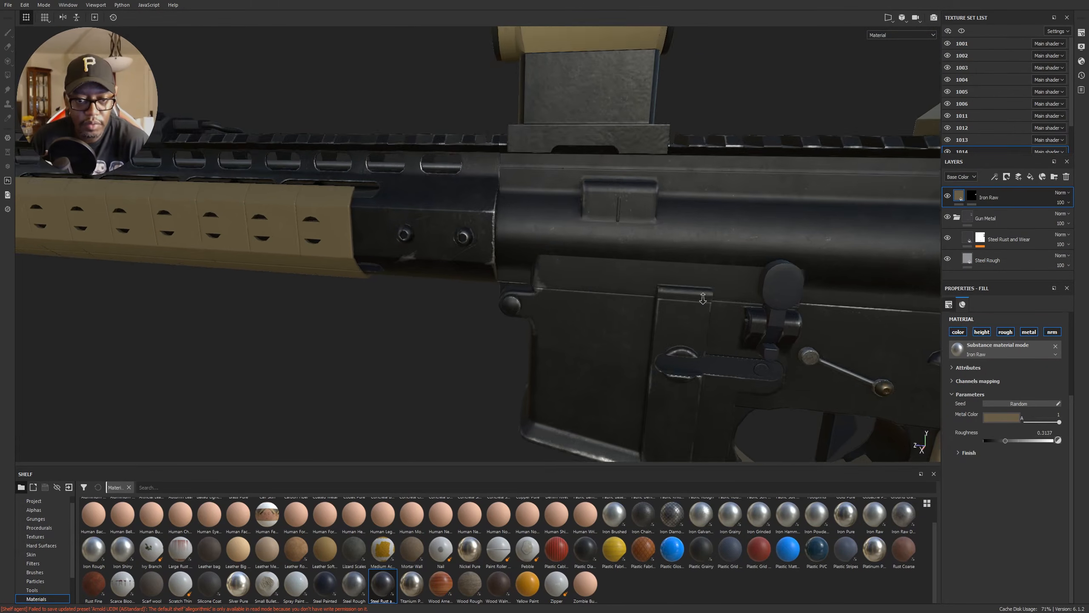
{"action": "left_click_drag", "start_coordinate": [711, 306], "coordinate": [581, 271], "text": "alt"}
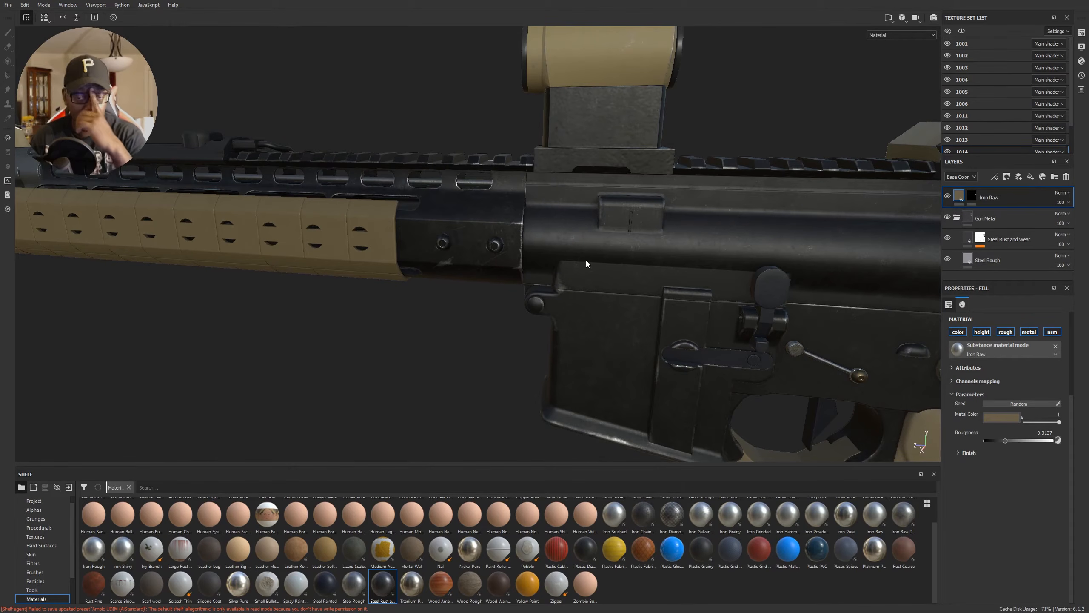
{"action": "middle_click_drag", "start_coordinate": [745, 214], "coordinate": [641, 187], "text": "alt"}
{"action": "left_click_drag", "start_coordinate": [615, 223], "coordinate": [642, 207], "text": "alt"}
{"action": "right_click_drag", "start_coordinate": [583, 255], "coordinate": [799, 325], "text": "alt"}
{"action": "left_click_drag", "start_coordinate": [742, 320], "coordinate": [678, 327], "text": "alt"}
{"action": "left_click_drag", "start_coordinate": [592, 269], "coordinate": [573, 306], "text": "alt"}
Step: Make the lower receiver lever's texture set 1003 active and go to its Metal Parts folder
{"action": "right_click", "coordinate": [576, 298], "text": "ctrl+alt"}
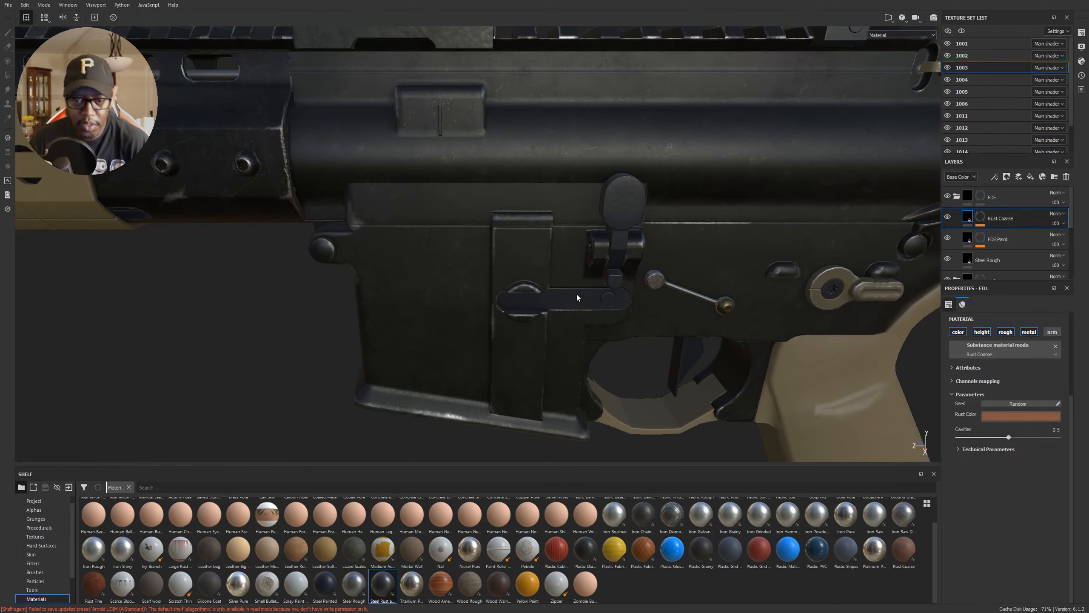
{"action": "scroll", "coordinate": [960, 244], "scroll_direction": "down", "scroll_amount": 2}
{"action": "left_click", "coordinate": [958, 254]}
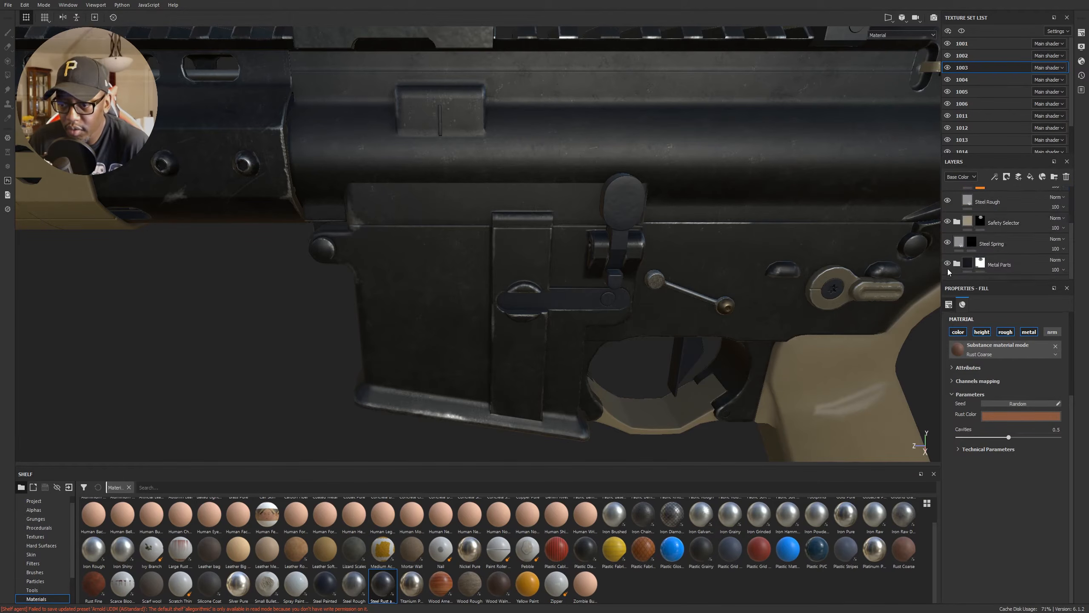
Step: Expand the Metal Parts folder and change the Steel Painted fill's paint color to a neutral dark grey
{"action": "left_click", "coordinate": [966, 266]}
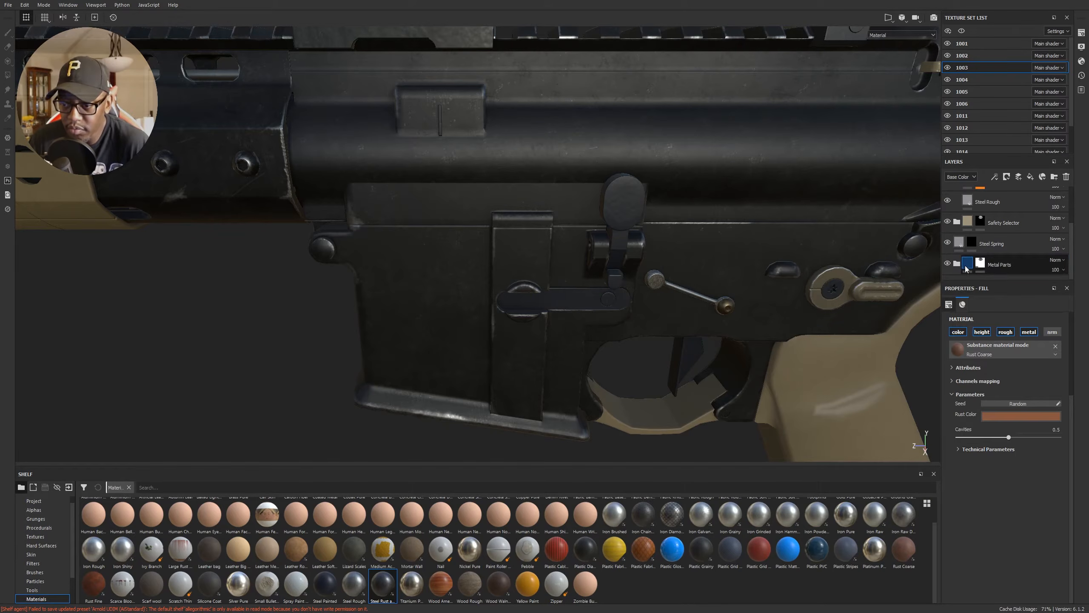
{"action": "left_click", "coordinate": [967, 268]}
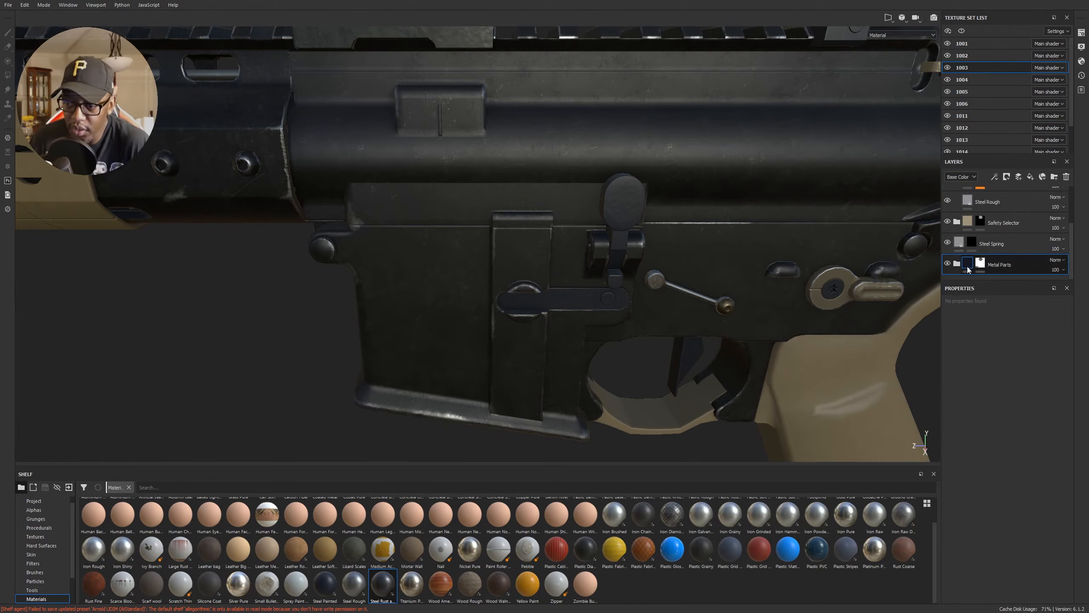
{"action": "left_click", "coordinate": [957, 265]}
{"action": "scroll", "coordinate": [979, 246], "scroll_direction": "down", "scroll_amount": 1}
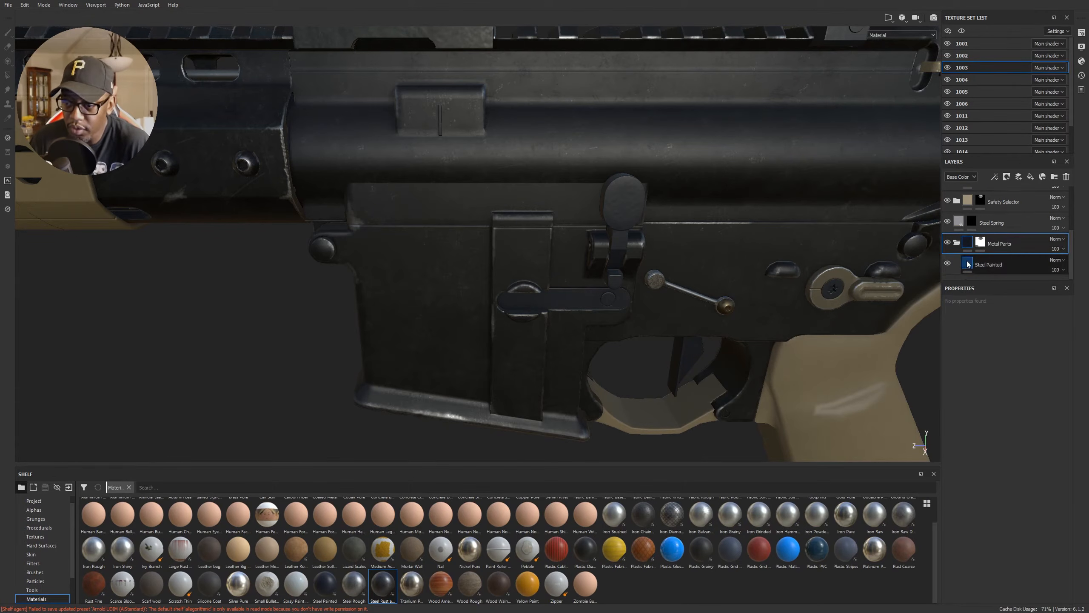
{"action": "left_click", "coordinate": [1011, 416]}
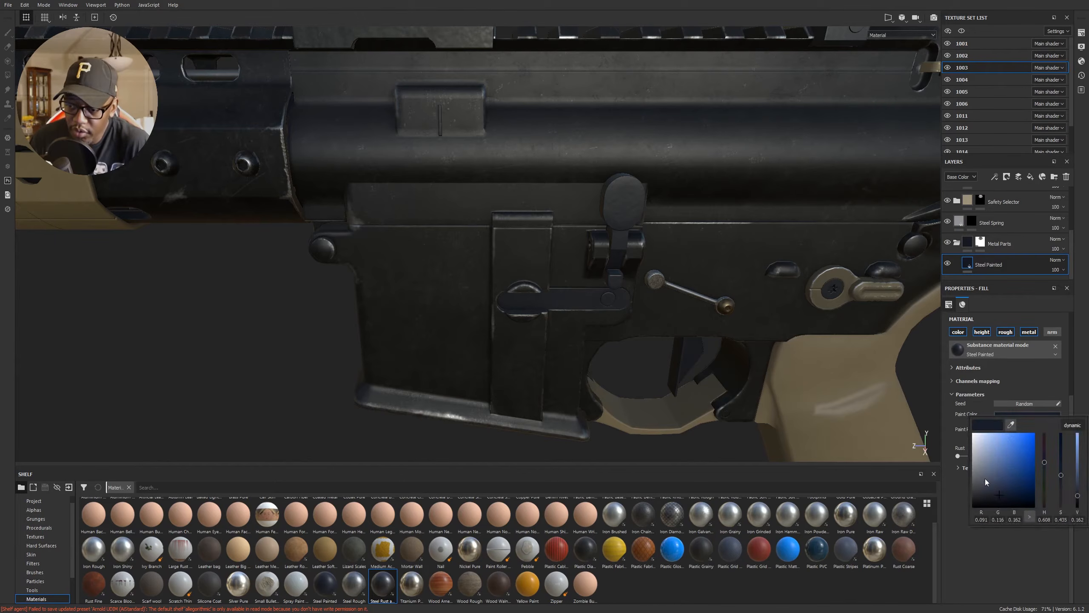
{"action": "left_click_drag", "start_coordinate": [1001, 495], "coordinate": [968, 495]}
Step: Examine the recolored metal around the magazine well and bolt catch from several angles and up close
{"action": "right_click_drag", "start_coordinate": [717, 322], "coordinate": [562, 307], "text": "alt"}
{"action": "left_click_drag", "start_coordinate": [561, 306], "coordinate": [828, 251], "text": "alt"}
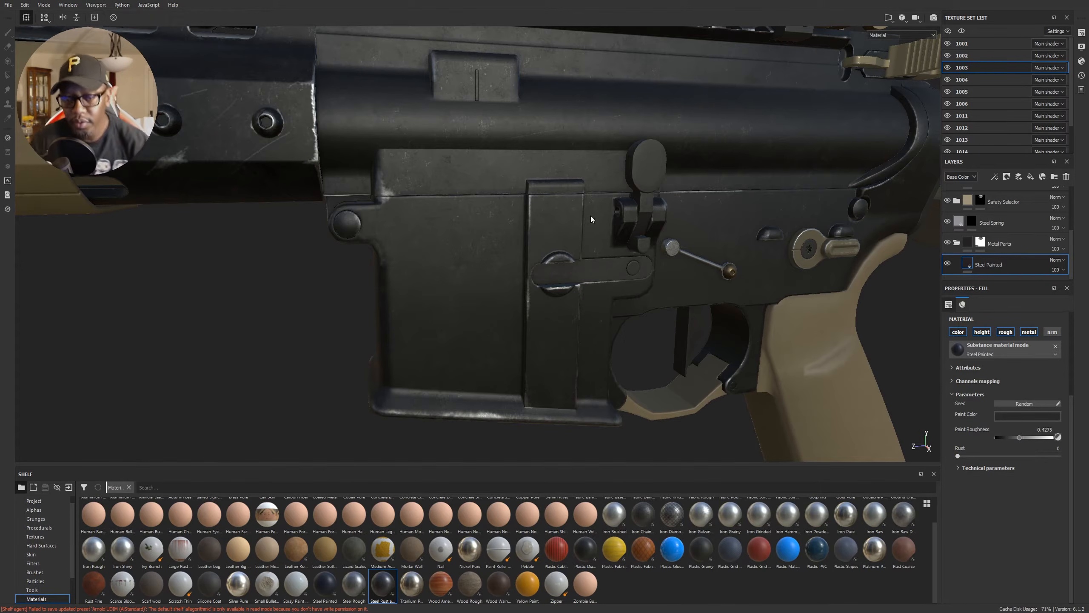
{"action": "left_click_drag", "start_coordinate": [626, 238], "coordinate": [554, 241], "text": "alt"}
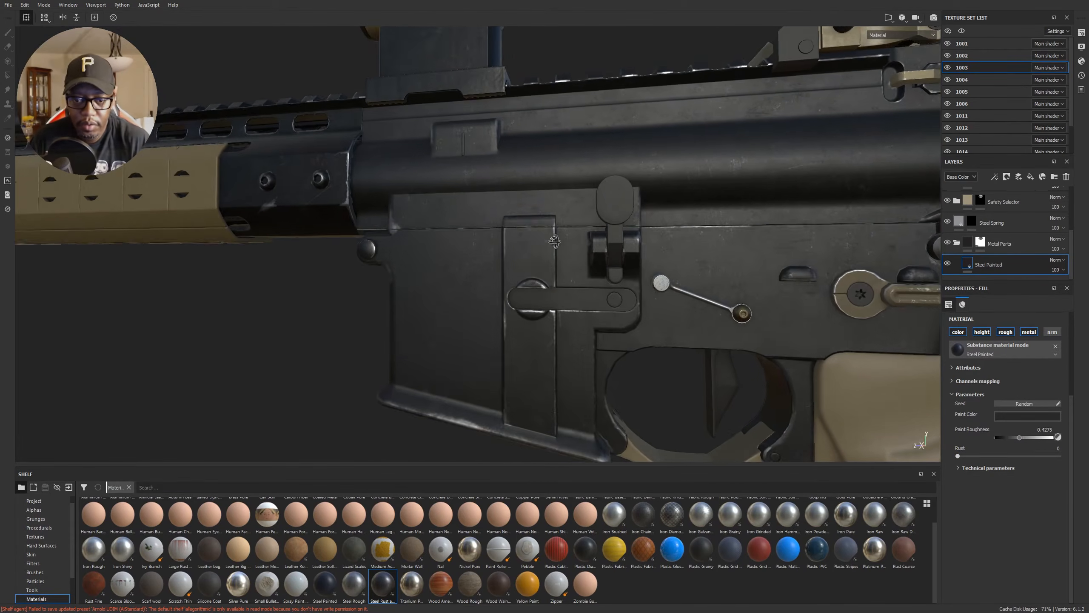
{"action": "middle_click_drag", "start_coordinate": [675, 273], "coordinate": [647, 300], "text": "alt"}
{"action": "scroll", "coordinate": [647, 300], "scroll_direction": "up", "scroll_amount": 1}
{"action": "right_click_drag", "start_coordinate": [602, 238], "coordinate": [908, 257], "text": "alt"}
{"action": "right_click_drag", "start_coordinate": [635, 249], "coordinate": [926, 259], "text": "alt"}
{"action": "mouse_move", "coordinate": [625, 261]}
{"action": "left_mouse_down", "text": "alt"}
{"action": "mouse_move", "coordinate": [705, 261]}
{"action": "mouse_move", "coordinate": [666, 256]}
{"action": "left_mouse_up", "text": "alt"}
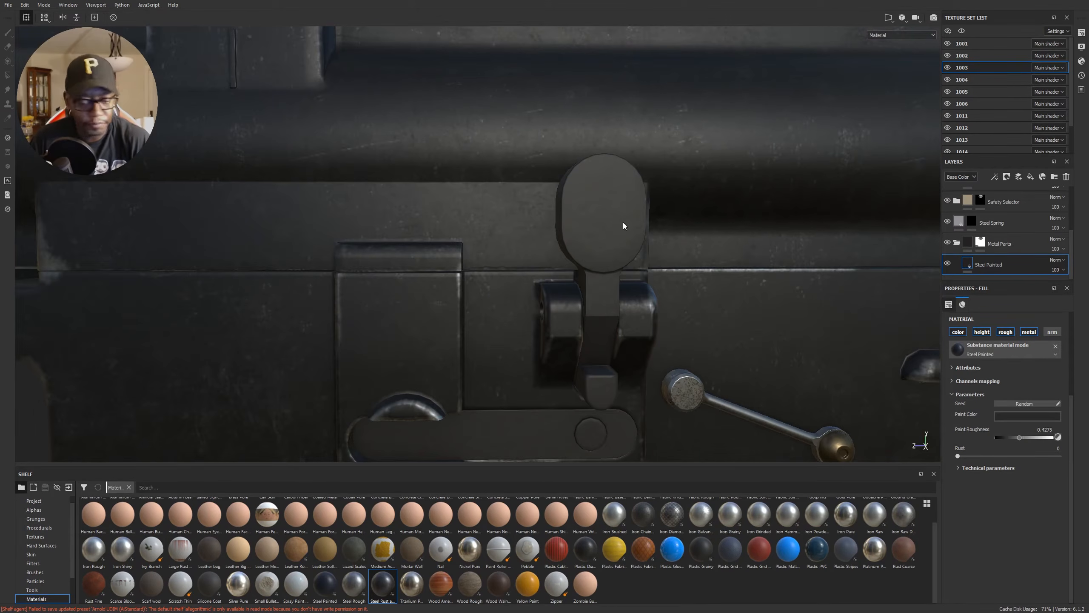
Step: Show the 3D and 2D views side by side and frame the bolt catch paddle's UV island up close
{"action": "key", "text": "F1"}
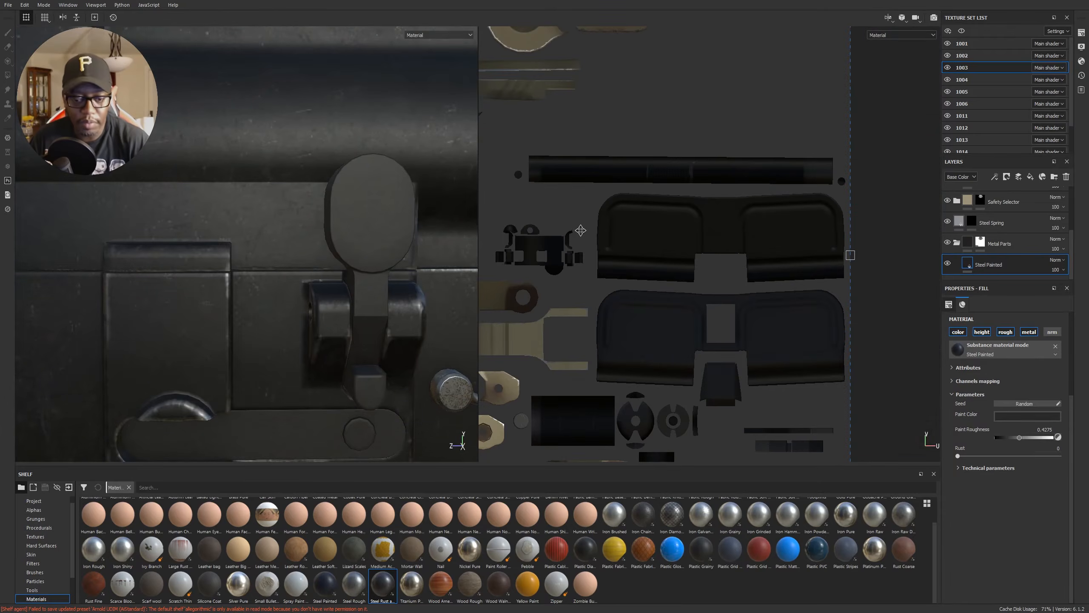
{"action": "key", "text": "f"}
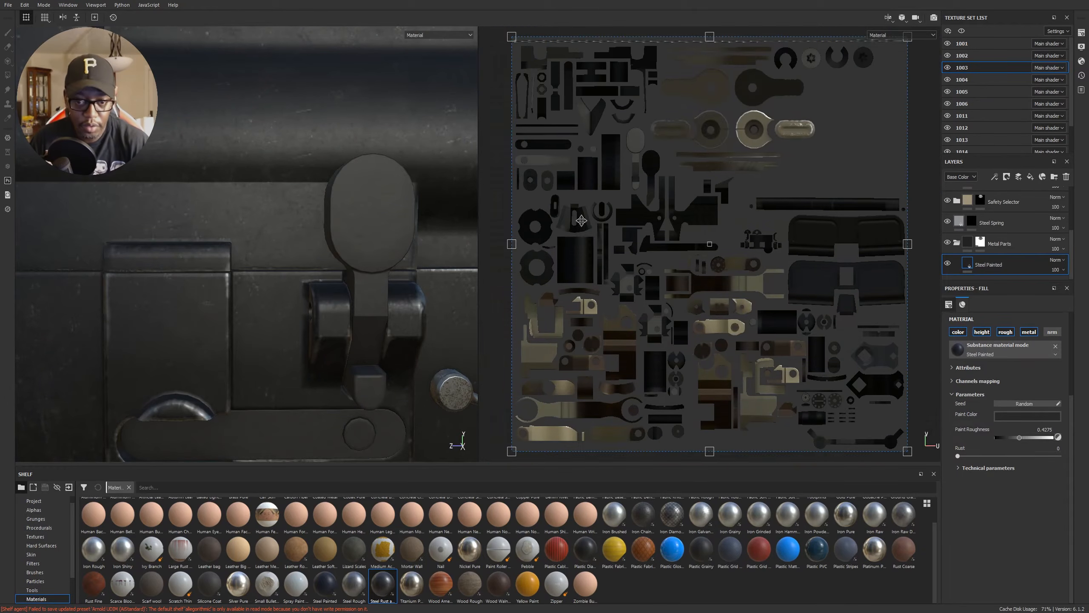
{"action": "middle_click_drag", "start_coordinate": [618, 206], "coordinate": [641, 240], "text": "alt"}
{"action": "right_click_drag", "start_coordinate": [641, 240], "coordinate": [678, 195], "text": "alt"}
{"action": "middle_click_drag", "start_coordinate": [677, 195], "coordinate": [667, 248], "text": "alt"}
{"action": "right_click_drag", "start_coordinate": [667, 248], "coordinate": [793, 252], "text": "alt"}
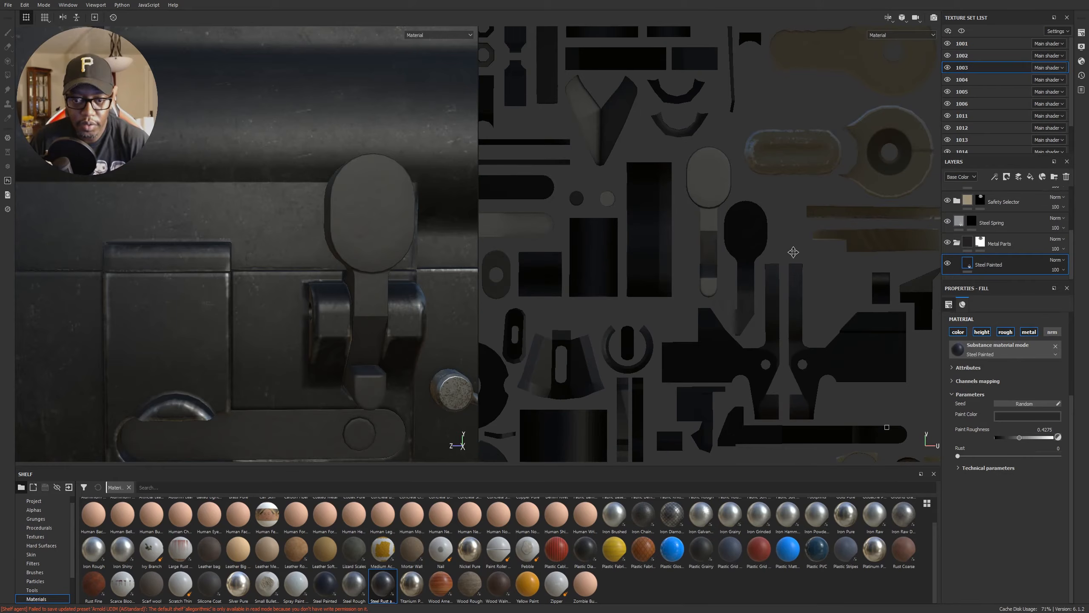
{"action": "middle_click_drag", "start_coordinate": [699, 222], "coordinate": [726, 246], "text": "alt"}
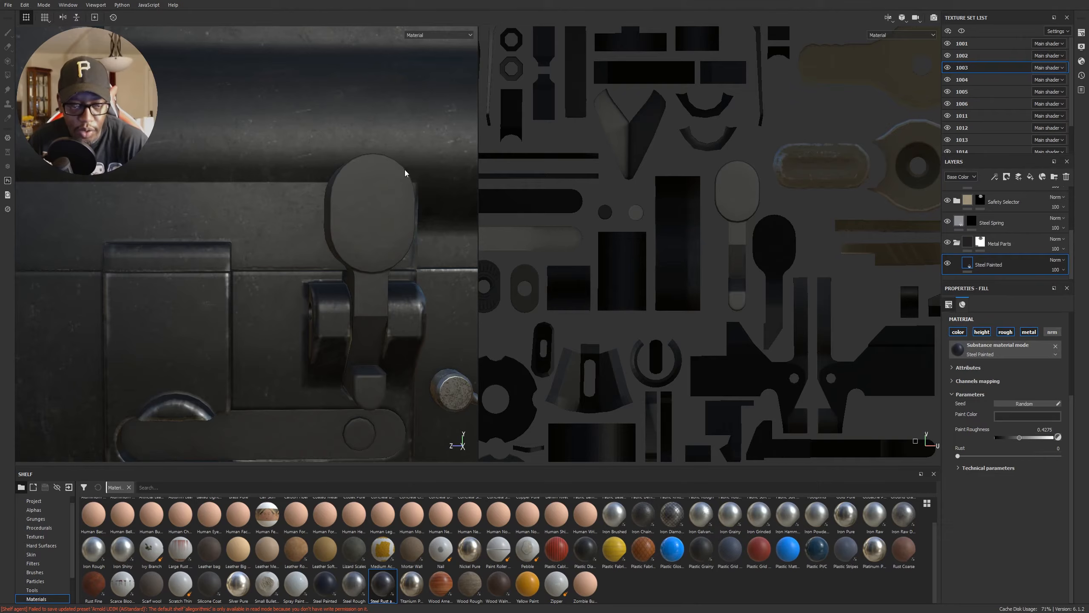
{"action": "left_click_drag", "start_coordinate": [338, 244], "coordinate": [390, 262], "text": "alt"}
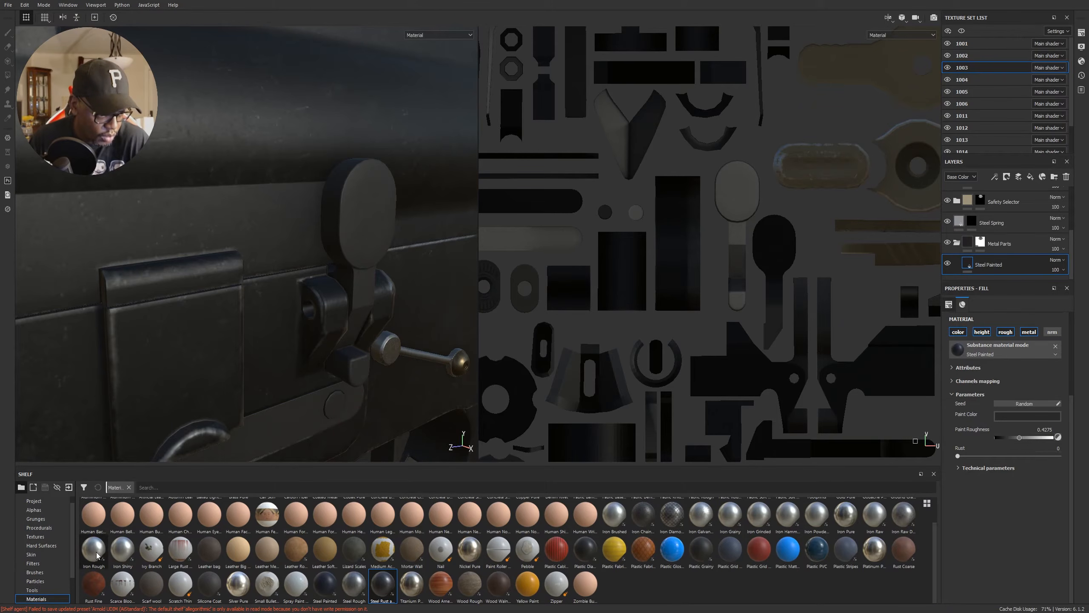
{"action": "scroll", "coordinate": [573, 254], "scroll_direction": "up", "scroll_amount": 5}
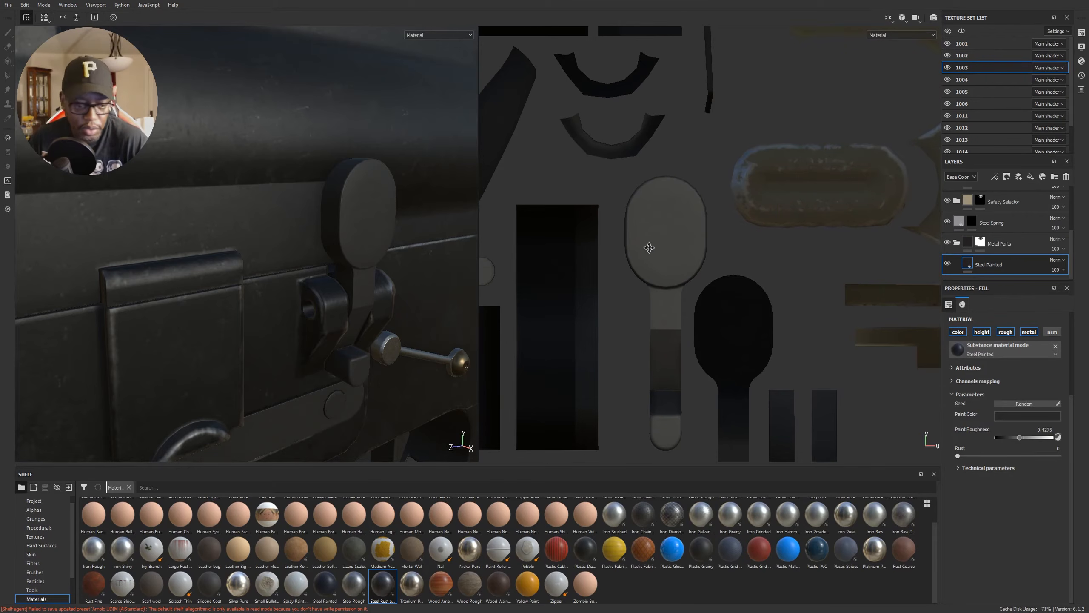
Step: Add a paint layer inside the Metal Parts folder and load the Shape Lines Bending alpha into its brush
{"action": "left_click", "coordinate": [41, 510]}
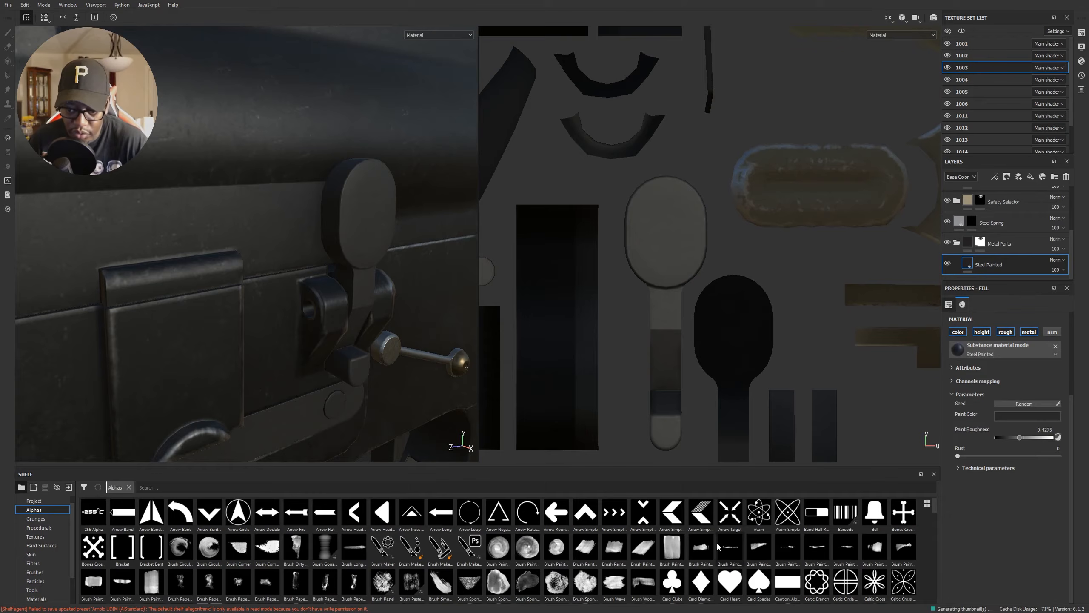
{"action": "mouse_move", "coordinate": [718, 546]}
{"action": "scroll", "coordinate": [718, 545], "scroll_direction": "down", "scroll_amount": 2}
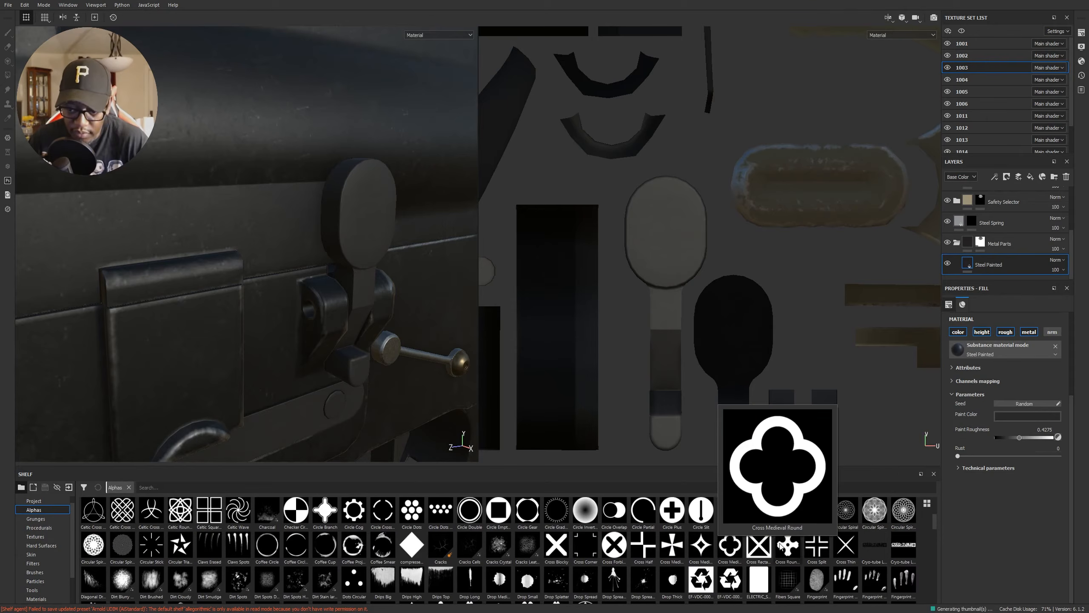
{"action": "scroll", "coordinate": [792, 552], "scroll_direction": "down", "scroll_amount": 3}
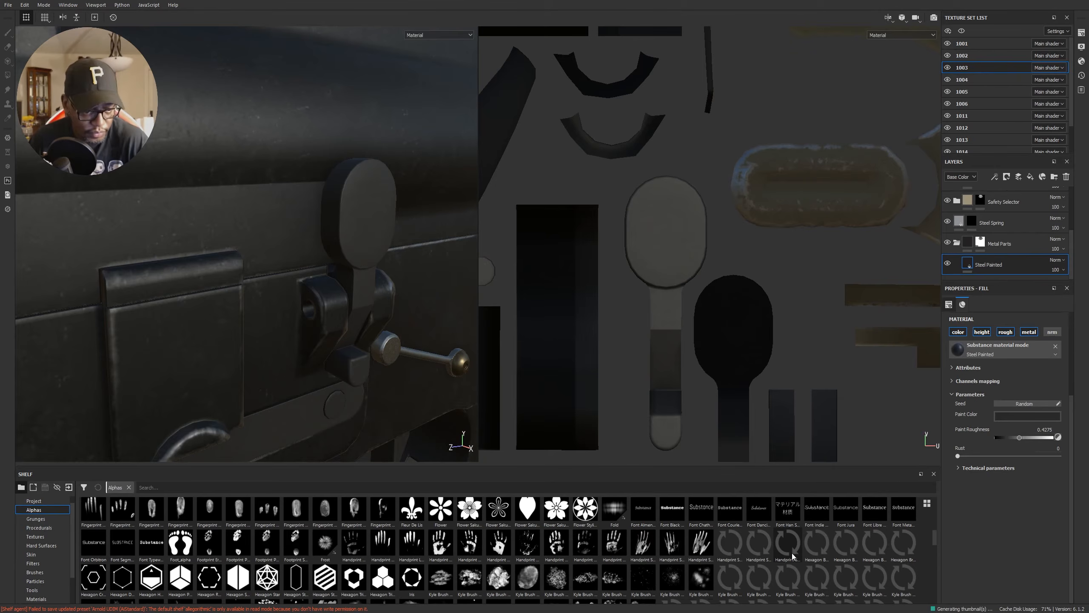
{"action": "scroll", "coordinate": [791, 554], "scroll_direction": "down", "scroll_amount": 3}
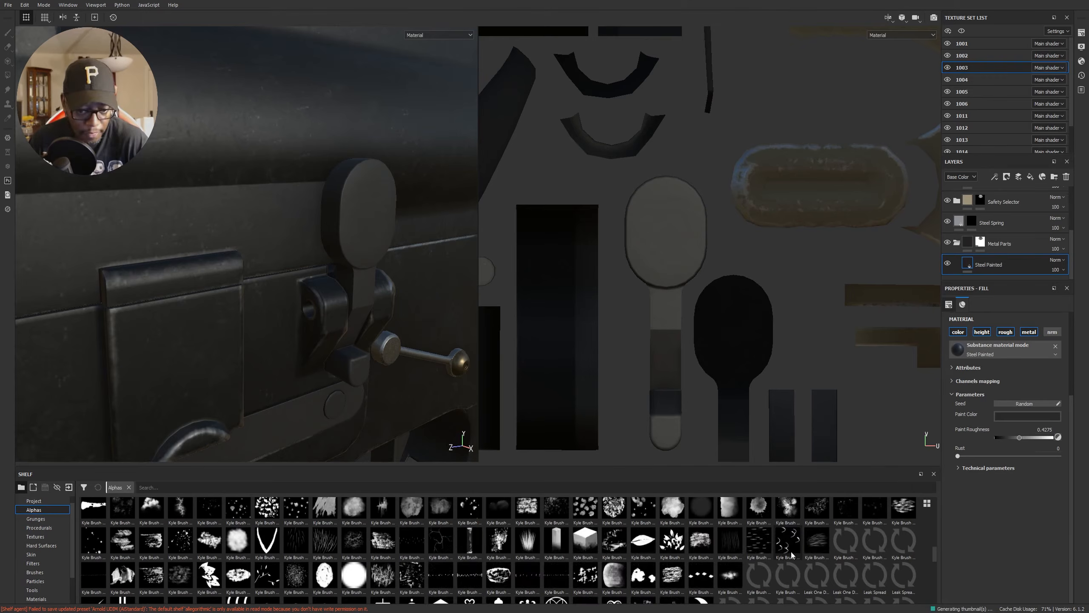
{"action": "scroll", "coordinate": [792, 553], "scroll_direction": "down", "scroll_amount": 3}
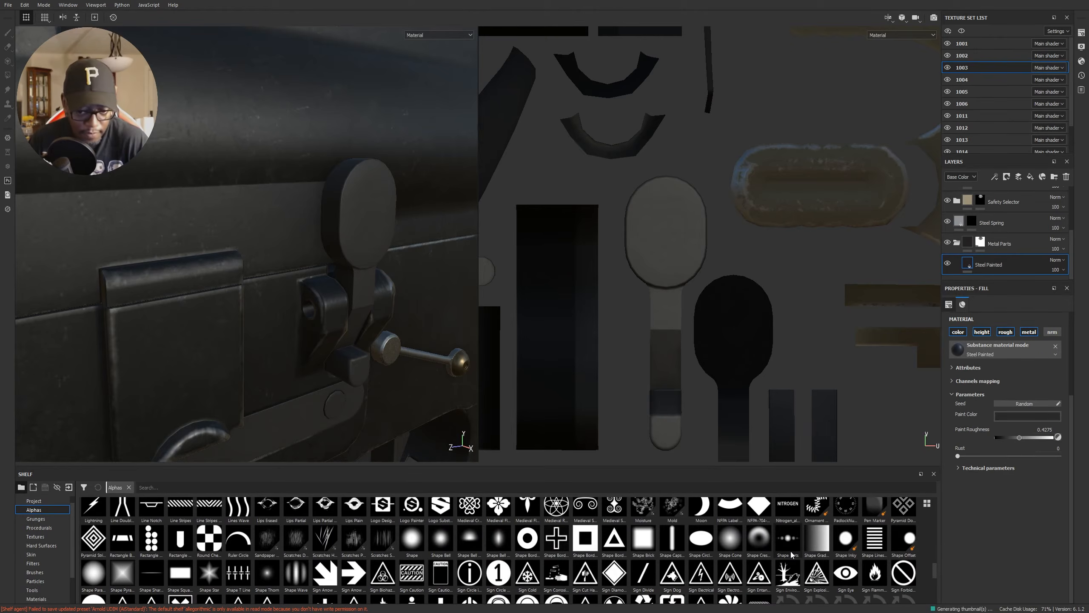
{"action": "mouse_move", "coordinate": [792, 554]}
{"action": "mouse_move", "coordinate": [878, 550]}
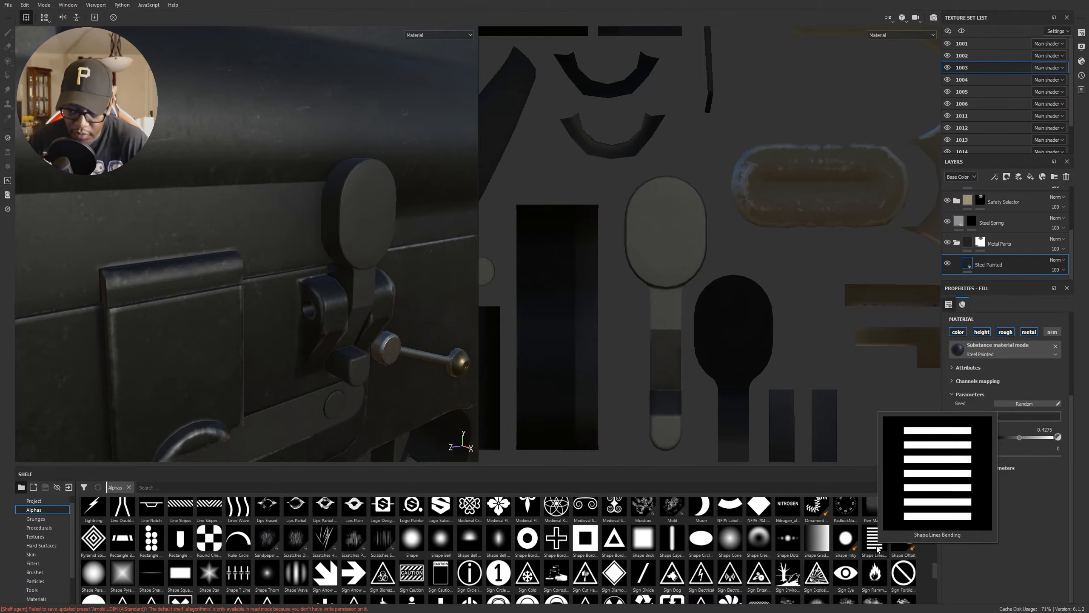
{"action": "left_click", "coordinate": [878, 549]}
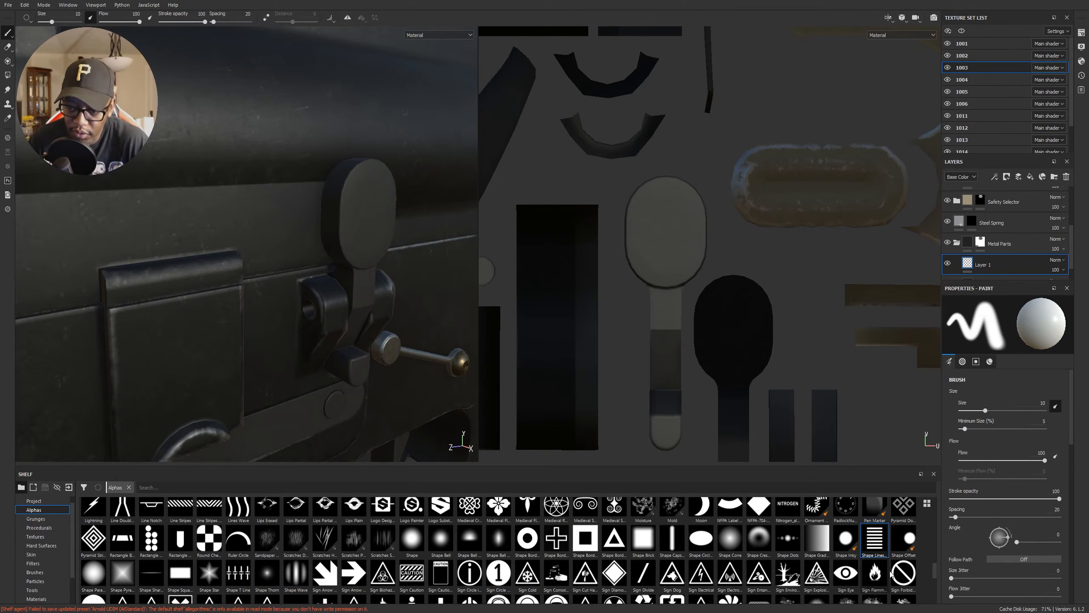
{"action": "left_click", "coordinate": [875, 539]}
Step: Set the alpha's Lines Width (Hardness) to 0.79
{"action": "scroll", "coordinate": [1049, 468], "scroll_direction": "down", "scroll_amount": 10}
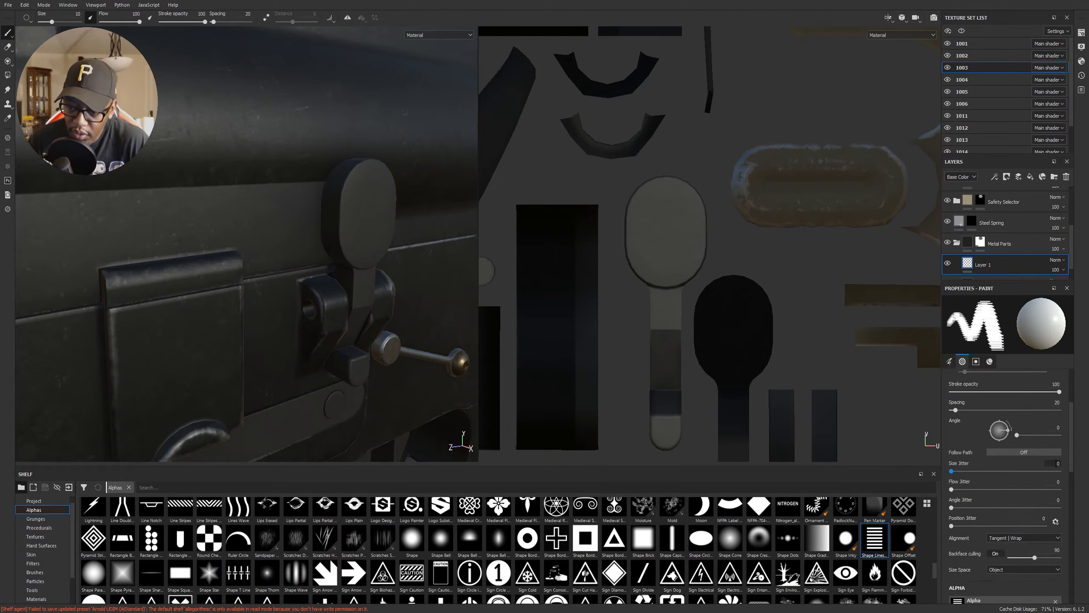
{"action": "scroll", "coordinate": [1045, 468], "scroll_direction": "up", "scroll_amount": 1}
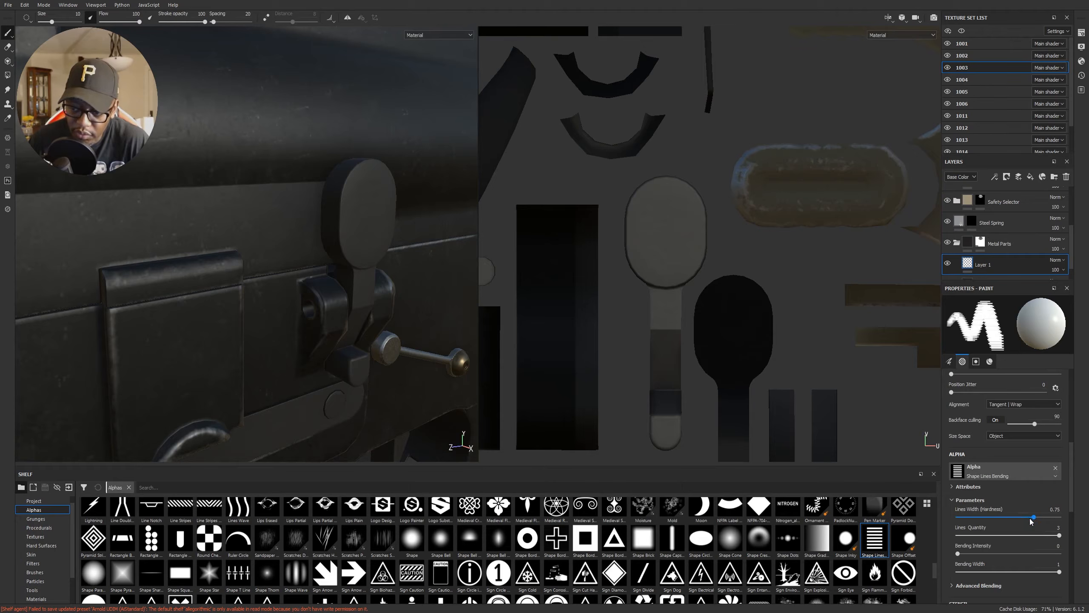
{"action": "mouse_move", "coordinate": [1032, 514]}
{"action": "left_mouse_down"}
{"action": "mouse_move", "coordinate": [996, 516]}
{"action": "mouse_move", "coordinate": [1038, 517]}
{"action": "left_mouse_up"}
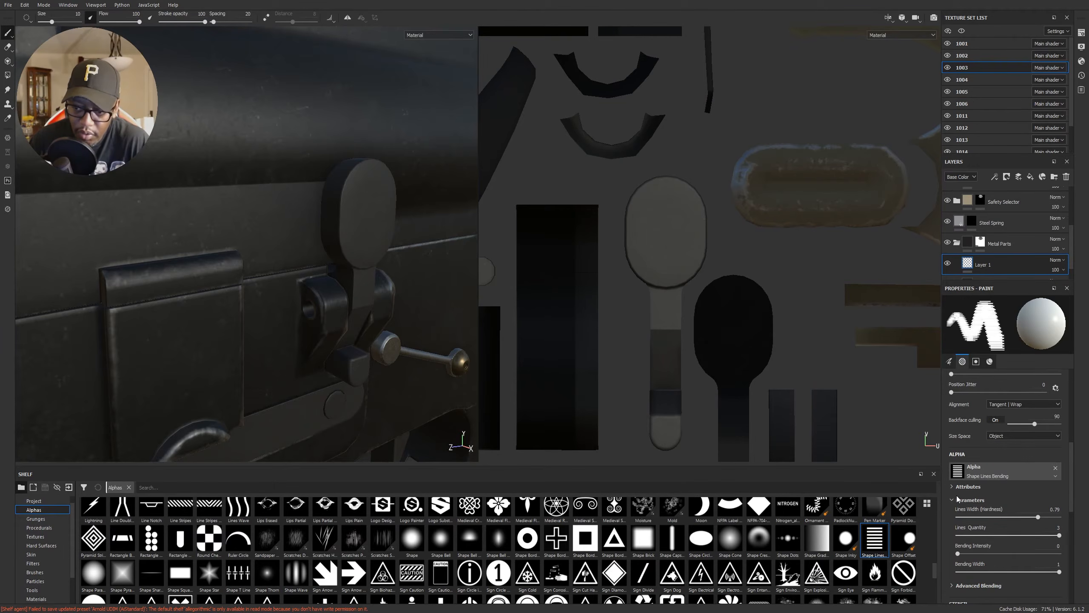
Step: Resize the brush to 4.74 to cover the bolt catch paddle's UV island
{"action": "right_click_drag", "start_coordinate": [673, 244], "coordinate": [683, 268], "text": "ctrl"}
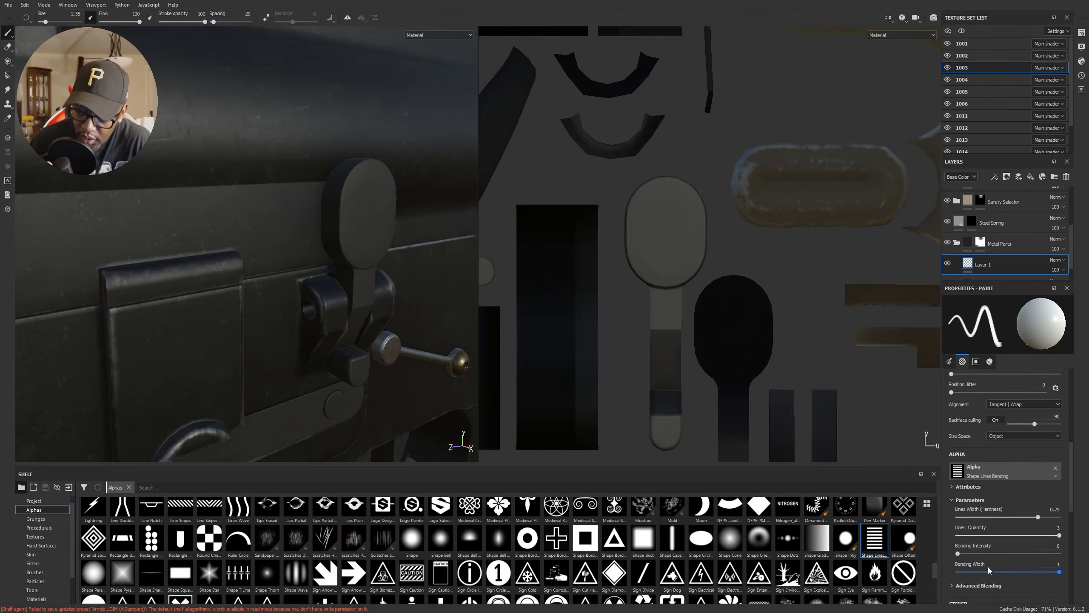
{"action": "scroll", "coordinate": [990, 565], "scroll_direction": "down", "scroll_amount": 1}
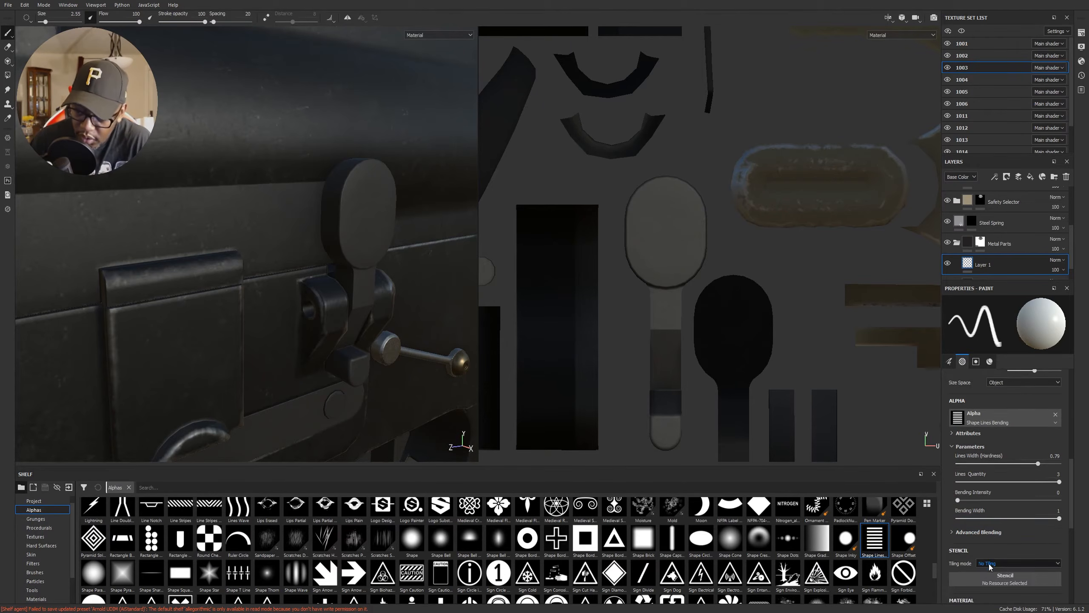
{"action": "left_click", "coordinate": [952, 532]}
{"action": "left_click", "coordinate": [951, 532]}
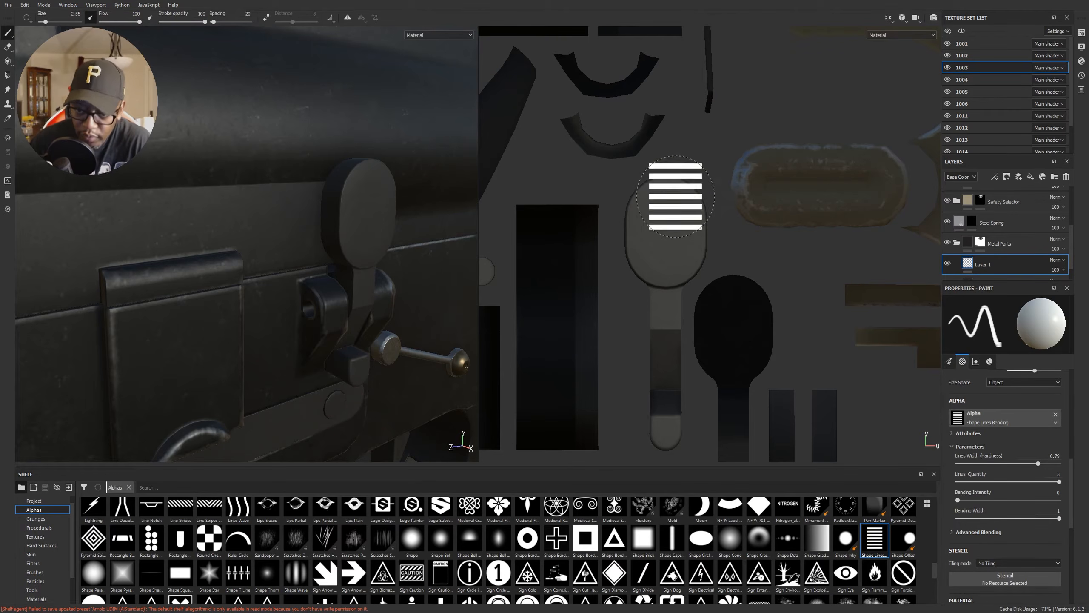
{"action": "key", "text": "bracketright"}
{"action": "key", "text": "bracketright"}
{"action": "key", "text": "bracketright"}
{"action": "key", "text": "bracketright"}
{"action": "key", "text": "bracketright"}
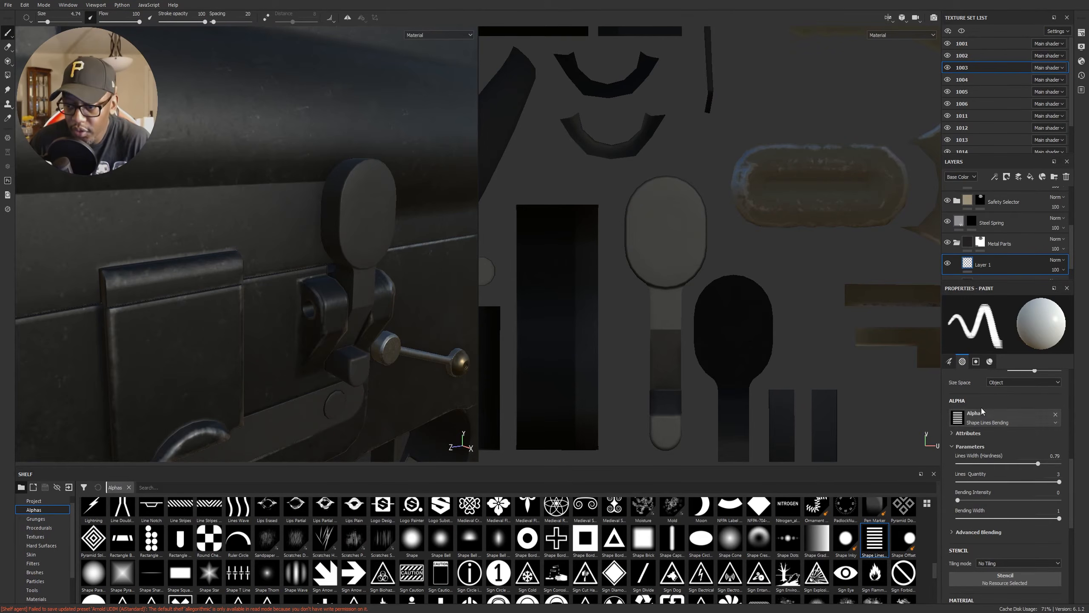
Step: Turn off the brush's color, roughness and metallic channels and set its height to 0.1
{"action": "scroll", "coordinate": [984, 408], "scroll_direction": "up", "scroll_amount": 5}
{"action": "left_click", "coordinate": [989, 361]}
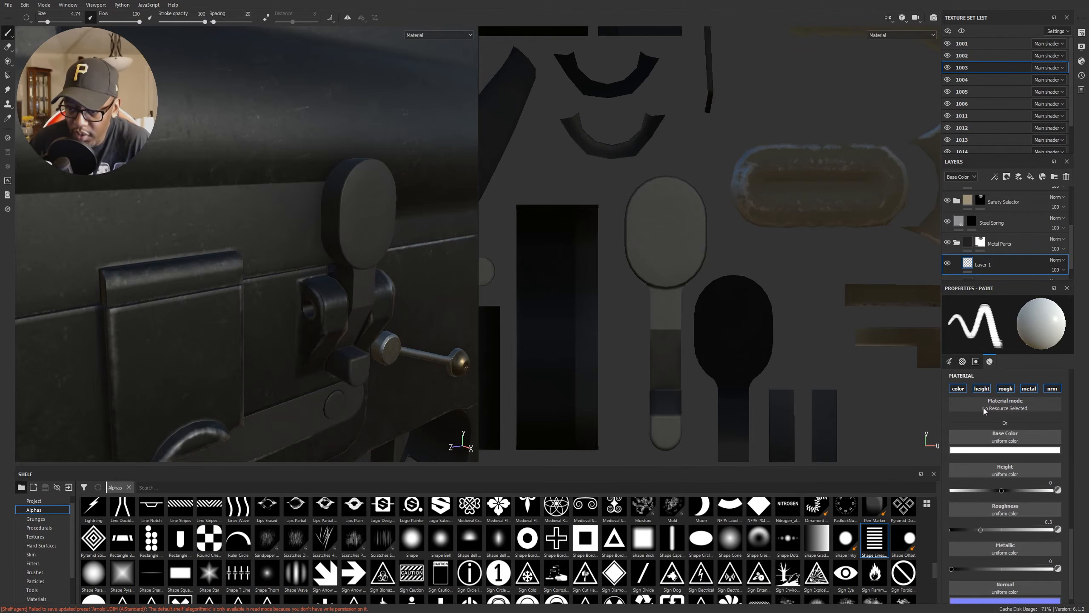
{"action": "left_click", "coordinate": [956, 388]}
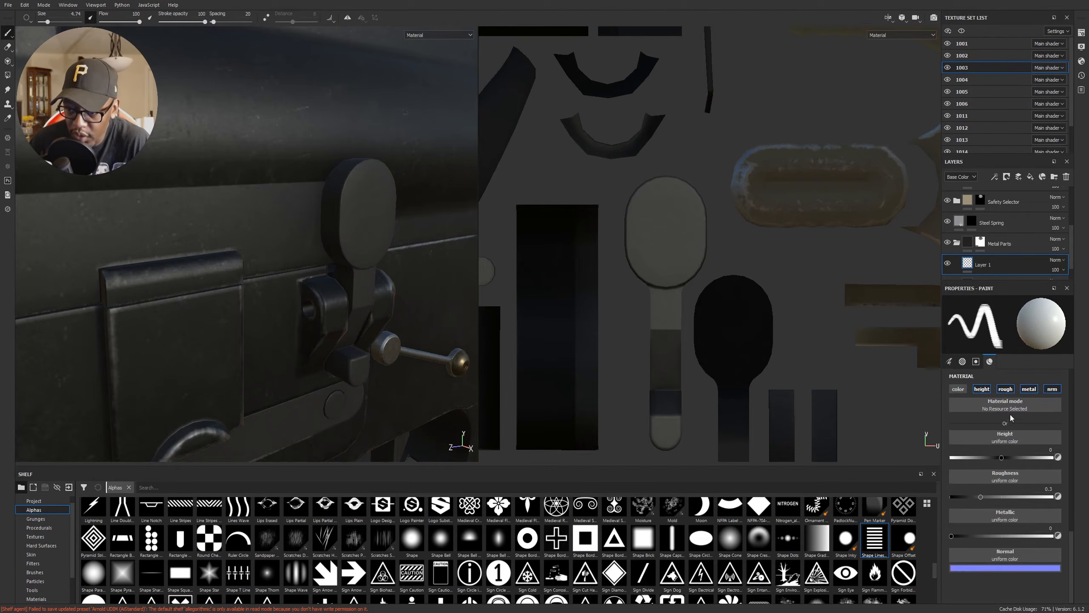
{"action": "left_click", "coordinate": [1006, 388]}
{"action": "left_click", "coordinate": [1029, 389]}
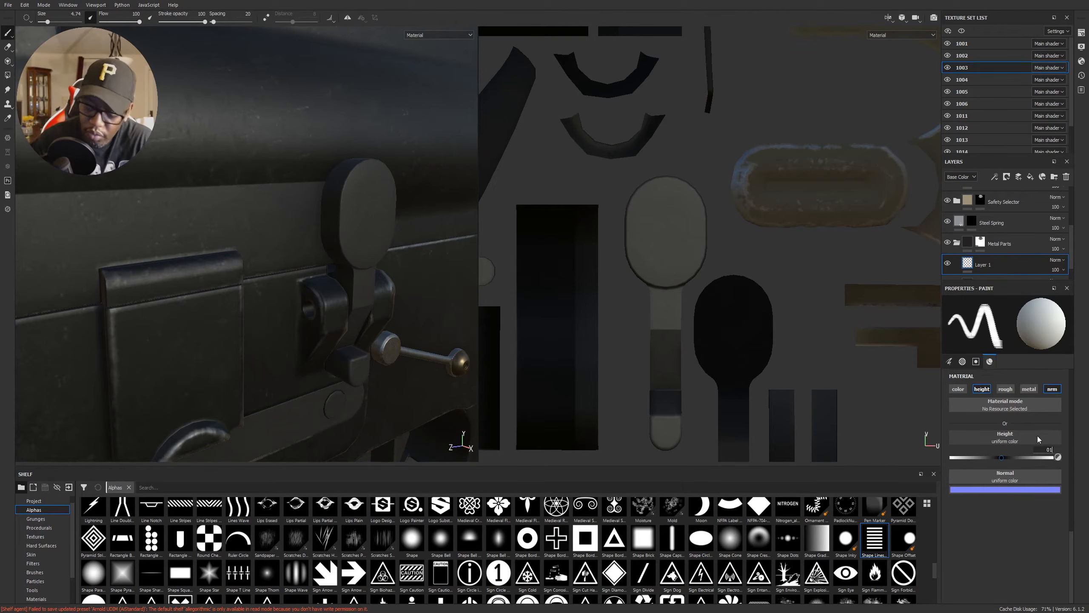
{"action": "key", "text": "Return"}
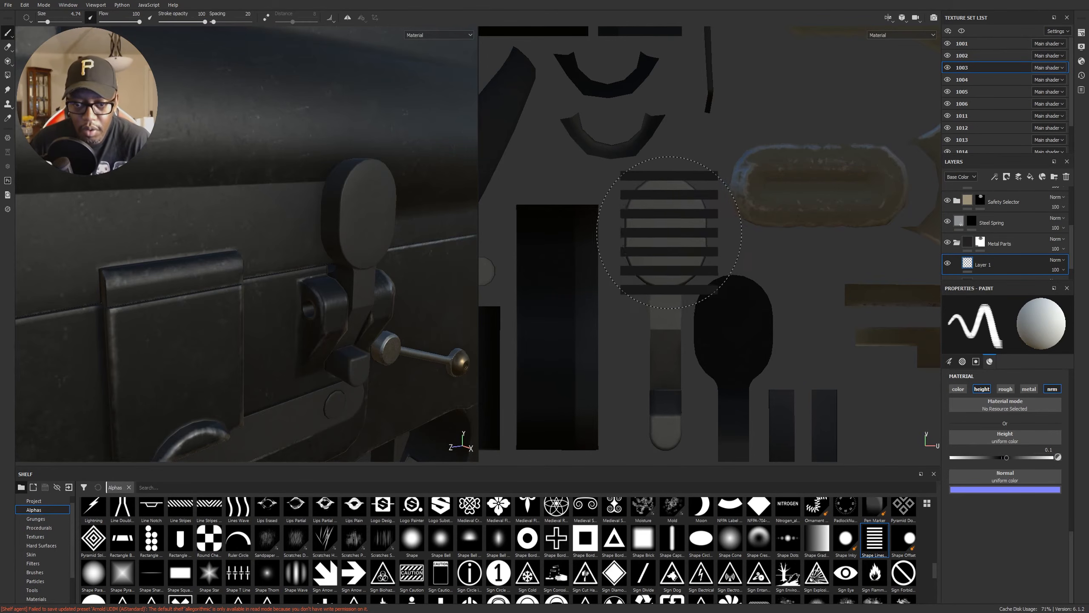
Step: Try stamping the line pattern on the bolt catch paddle's UV island, inspect it on the model, and undo the stamp
{"action": "left_click", "coordinate": [667, 232]}
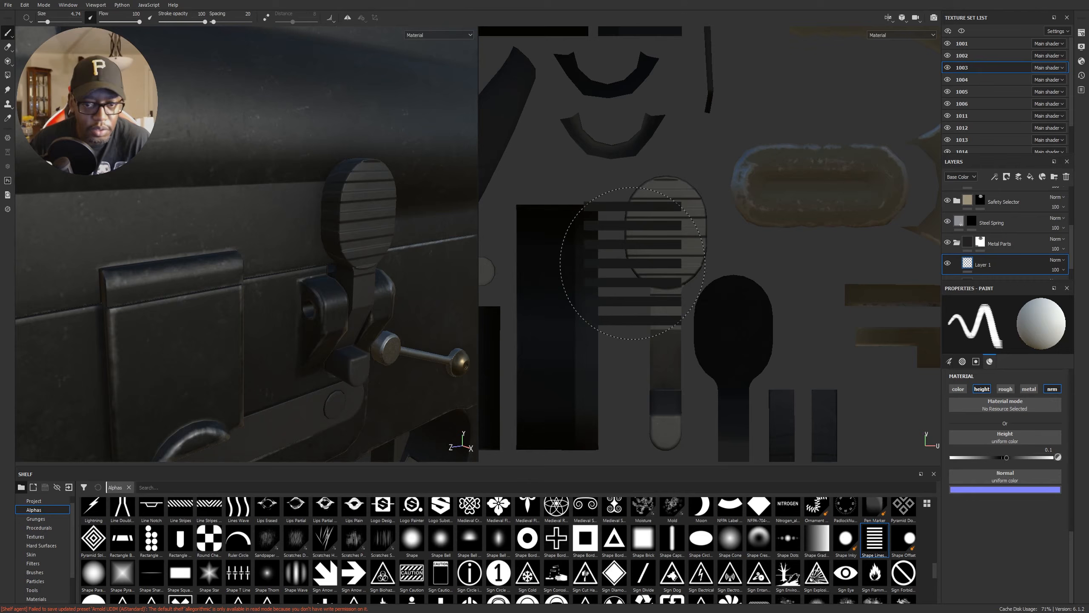
{"action": "mouse_move", "coordinate": [231, 264]}
{"action": "left_mouse_down", "text": "alt"}
{"action": "mouse_move", "coordinate": [301, 268]}
{"action": "mouse_move", "coordinate": [249, 274]}
{"action": "left_mouse_up", "text": "alt"}
{"action": "key", "text": "ctrl+z"}
Step: Set the brush alignment to UV
{"action": "left_click", "coordinate": [948, 362]}
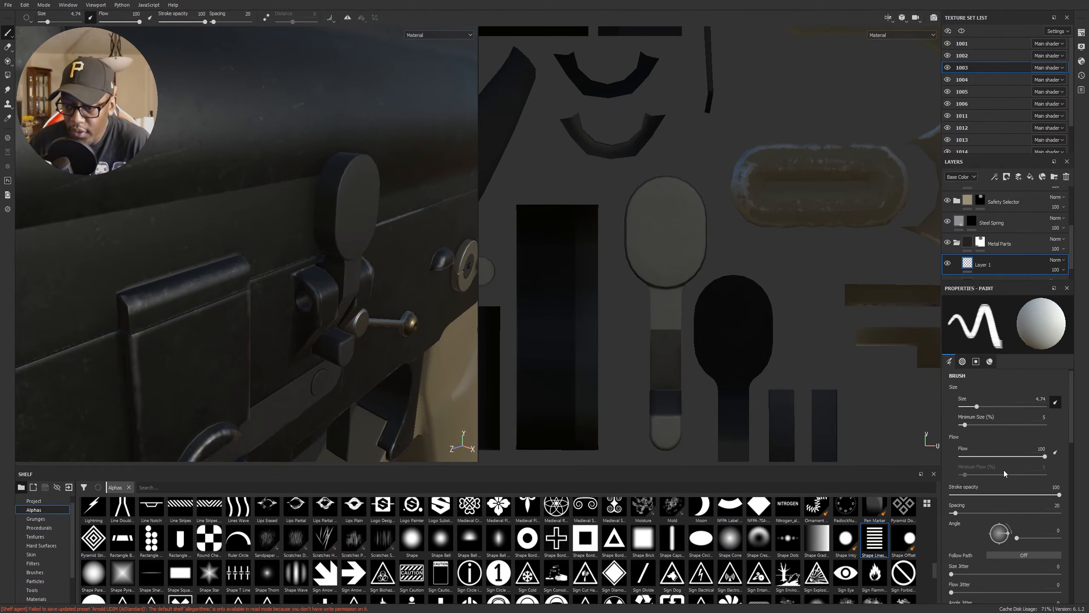
{"action": "scroll", "coordinate": [1018, 476], "scroll_direction": "down", "scroll_amount": 5}
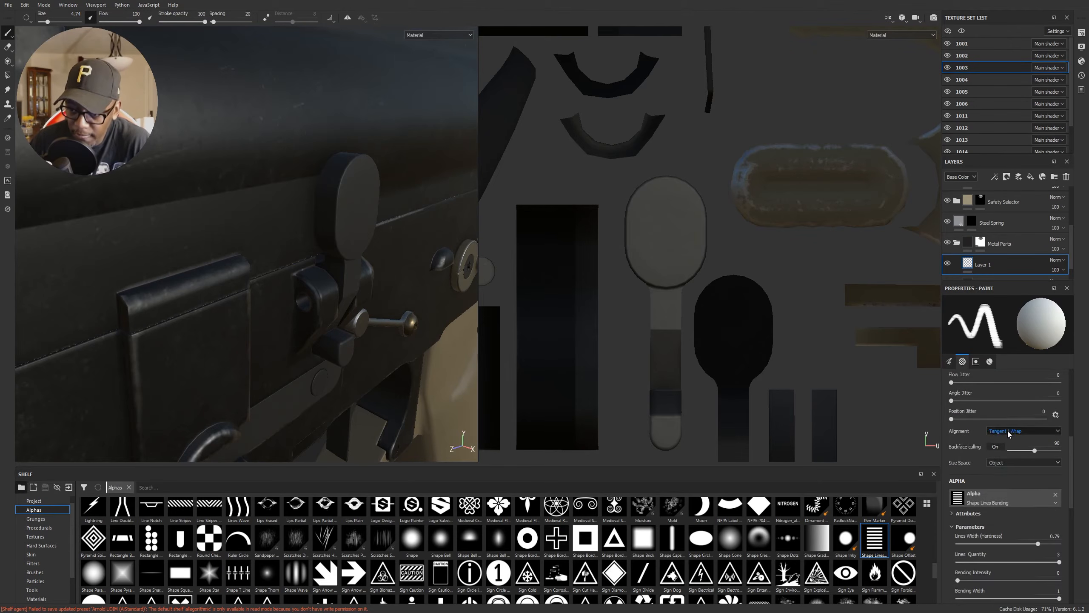
{"action": "left_click", "coordinate": [1011, 431]}
{"action": "left_click", "coordinate": [993, 457]}
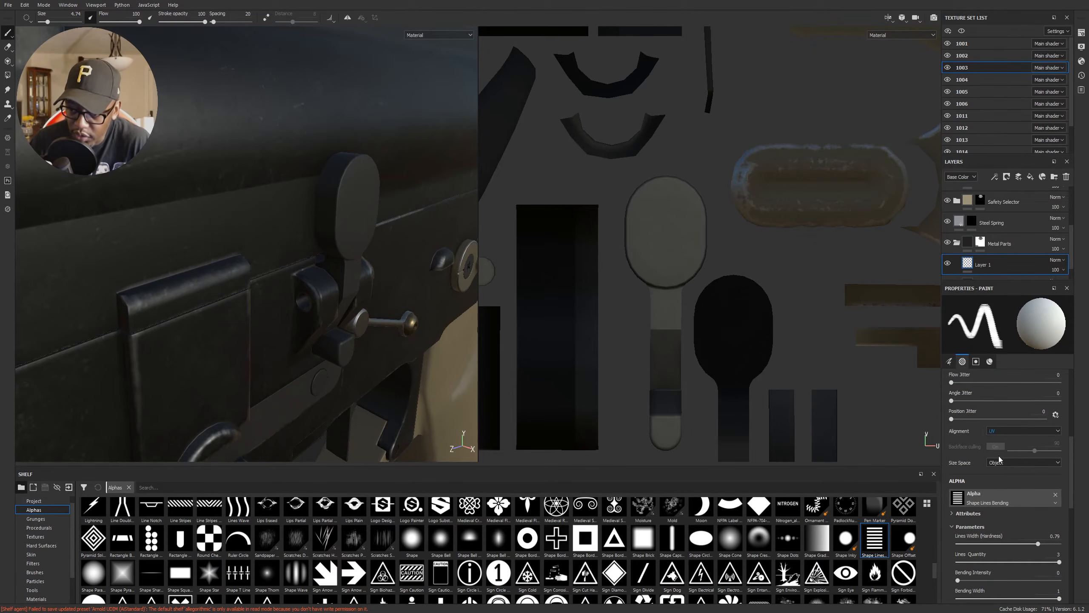
Step: Set the brush size to 4.24, try a UV-aligned line stamp on the bolt catch paddle, and undo the stamp
{"action": "mouse_move", "coordinate": [650, 230]}
{"action": "right_mouse_down", "text": "ctrl"}
{"action": "mouse_move", "coordinate": [613, 230]}
{"action": "mouse_move", "coordinate": [675, 231]}
{"action": "right_mouse_up", "text": "ctrl"}
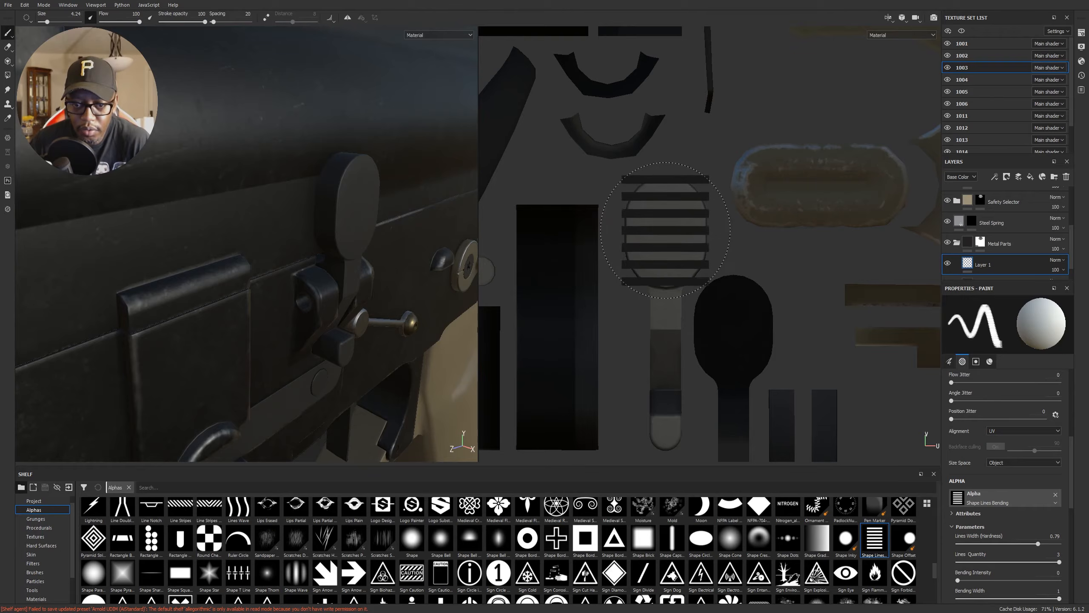
{"action": "mouse_move", "coordinate": [410, 313]}
{"action": "left_mouse_down", "text": "alt"}
{"action": "mouse_move", "coordinate": [399, 276]}
{"action": "mouse_move", "coordinate": [121, 277]}
{"action": "mouse_move", "coordinate": [246, 234]}
{"action": "mouse_move", "coordinate": [225, 264]}
{"action": "left_mouse_up", "text": "alt"}
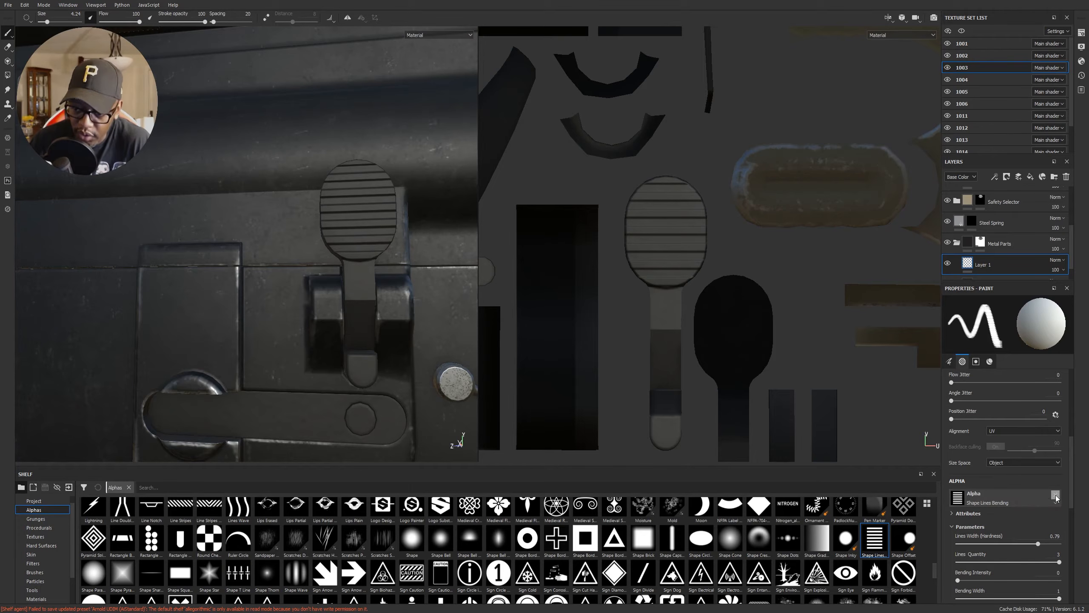
{"action": "key", "text": "ctrl+z"}
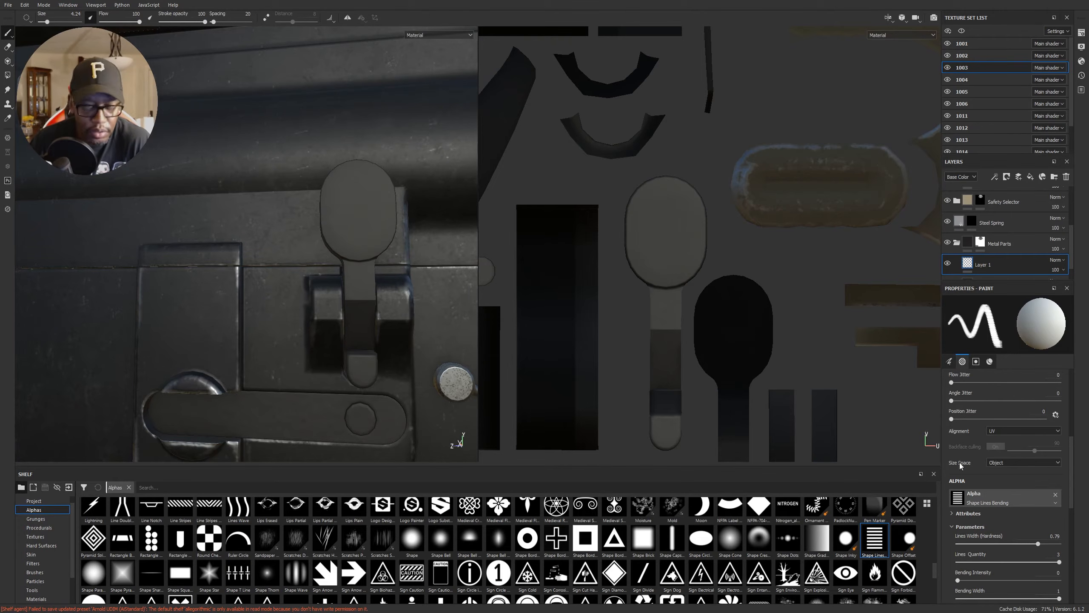
Step: Replace the brush's alpha with Shape Lines Bending as a stencil and shrink the stencil in the UV view
{"action": "left_click", "coordinate": [1056, 496]}
{"action": "left_click_drag", "start_coordinate": [876, 541], "coordinate": [1021, 530]}
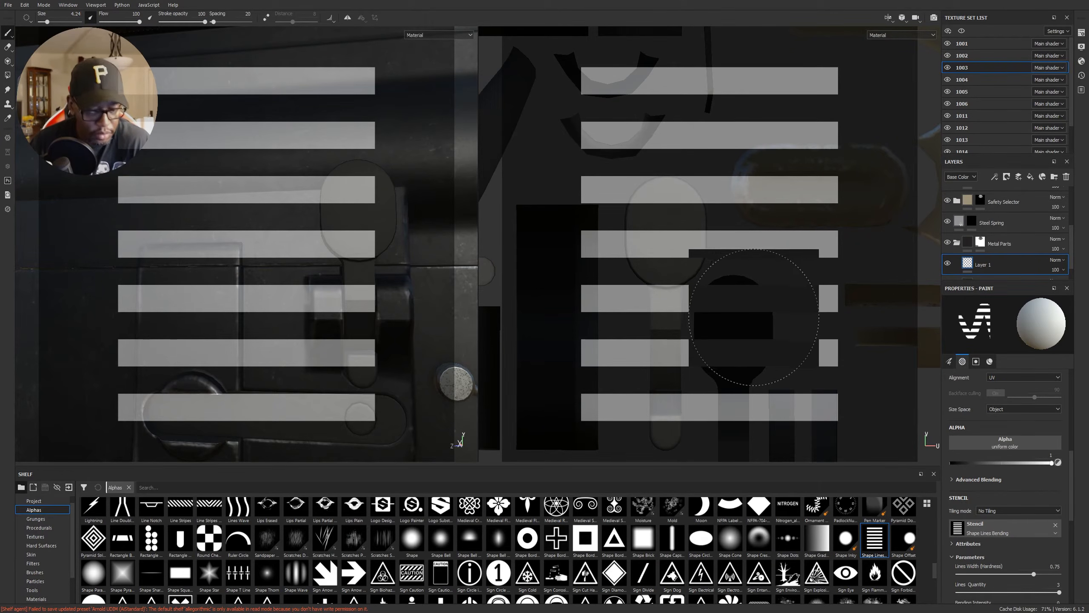
{"action": "key", "text": "s"}
{"action": "mouse_move", "coordinate": [746, 297]}
{"action": "right_mouse_down"}
{"action": "mouse_move", "coordinate": [719, 297]}
{"action": "mouse_move", "coordinate": [695, 321]}
{"action": "mouse_move", "coordinate": [673, 249]}
{"action": "mouse_move", "coordinate": [689, 250]}
{"action": "right_mouse_up"}
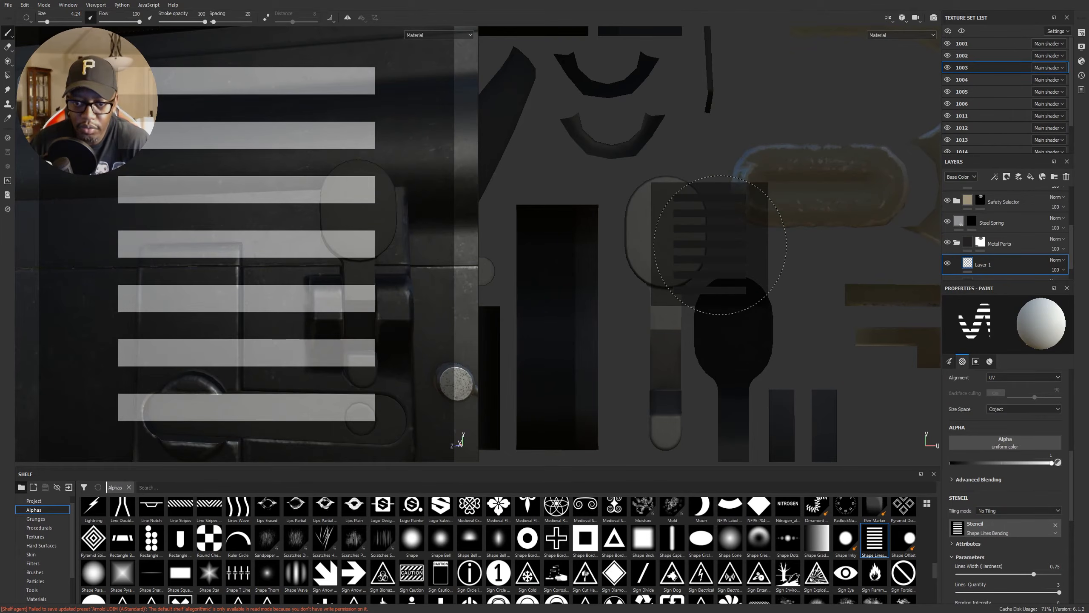
{"action": "key", "text": "s"}
{"action": "mouse_move", "coordinate": [725, 241]}
{"action": "left_mouse_down"}
{"action": "mouse_move", "coordinate": [738, 250]}
{"action": "mouse_move", "coordinate": [727, 271]}
{"action": "left_mouse_up"}
{"action": "key", "text": "ctrl+z"}
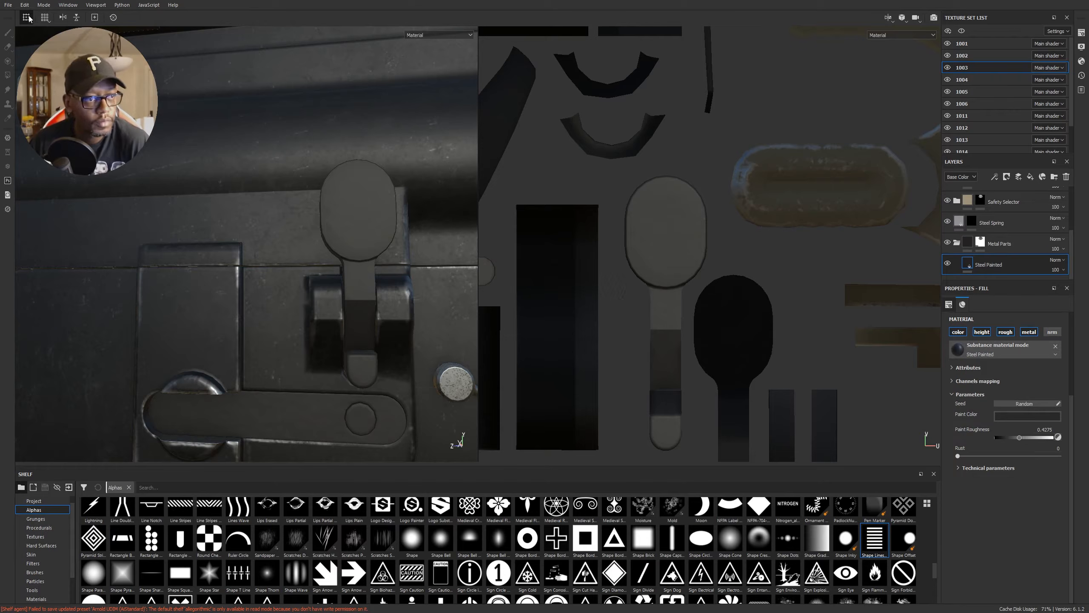
{"action": "key", "text": "ctrl+y"}
{"action": "left_click", "coordinate": [1002, 264]}
{"action": "key", "text": "1"}
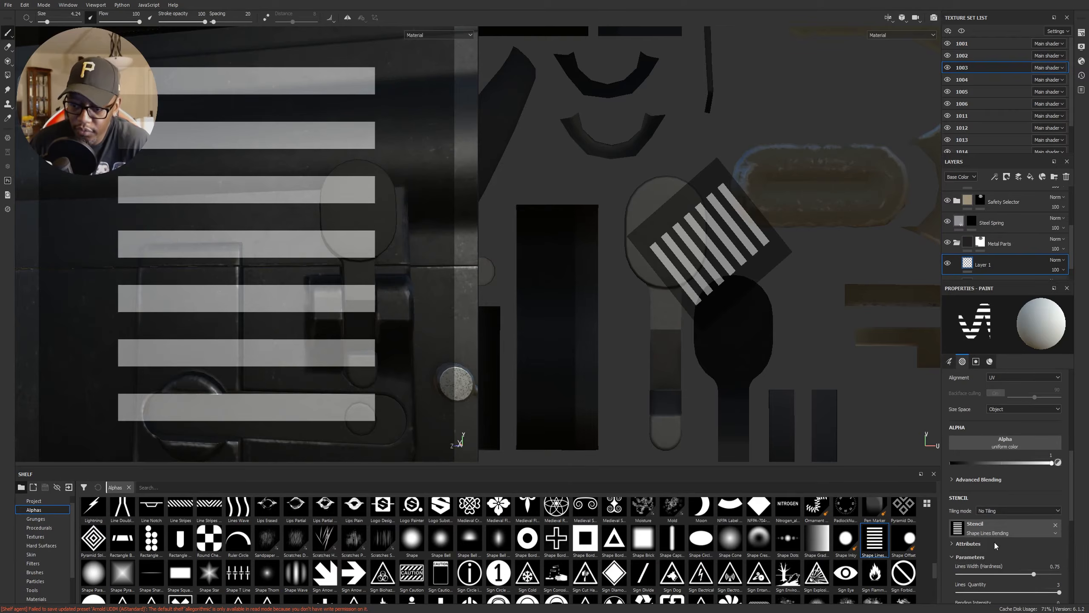
{"action": "key", "text": "s"}
{"action": "left_click_drag", "start_coordinate": [737, 286], "coordinate": [759, 244]}
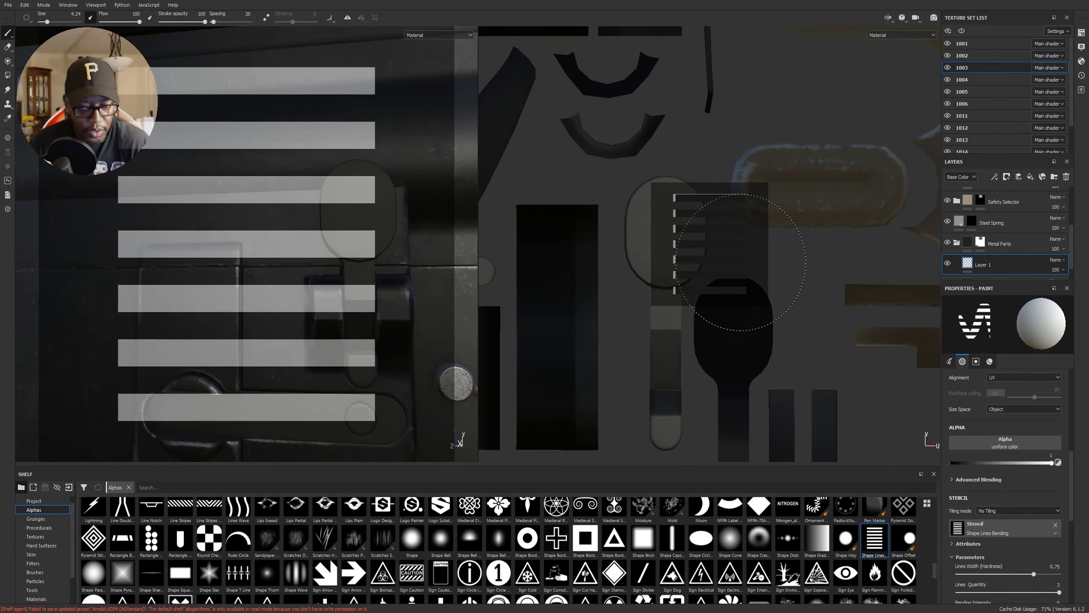
Step: Move and enlarge the stencil so its horizontal lines cover the bolt catch paddle's UV island
{"action": "key", "text": "s"}
{"action": "middle_click_drag", "start_coordinate": [741, 263], "coordinate": [702, 256]}
{"action": "right_click_drag", "start_coordinate": [702, 256], "coordinate": [727, 268]}
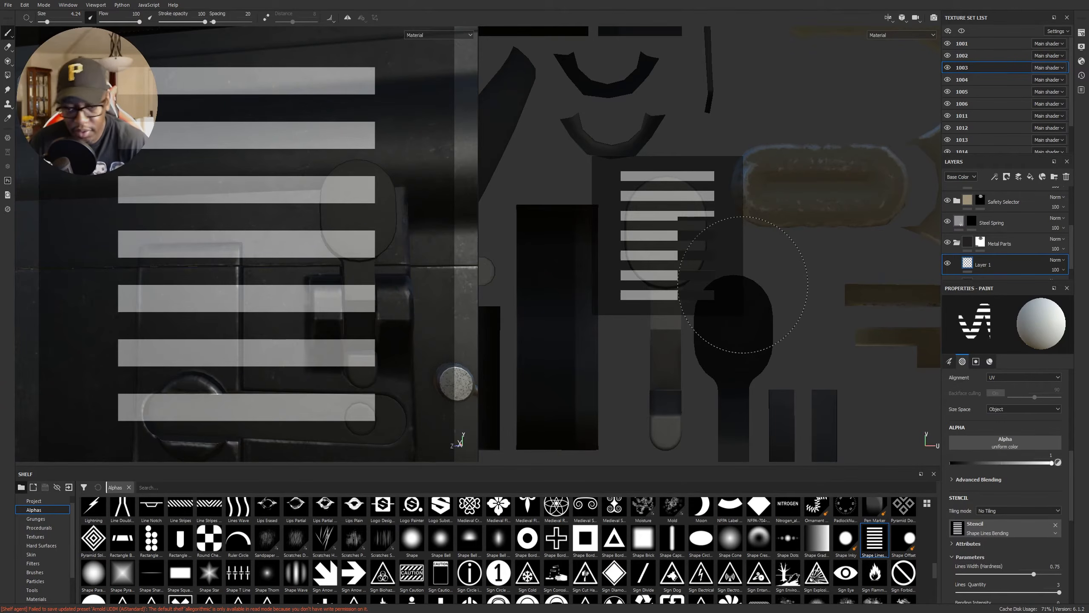
{"action": "left_click_drag", "start_coordinate": [743, 285], "coordinate": [738, 304]}
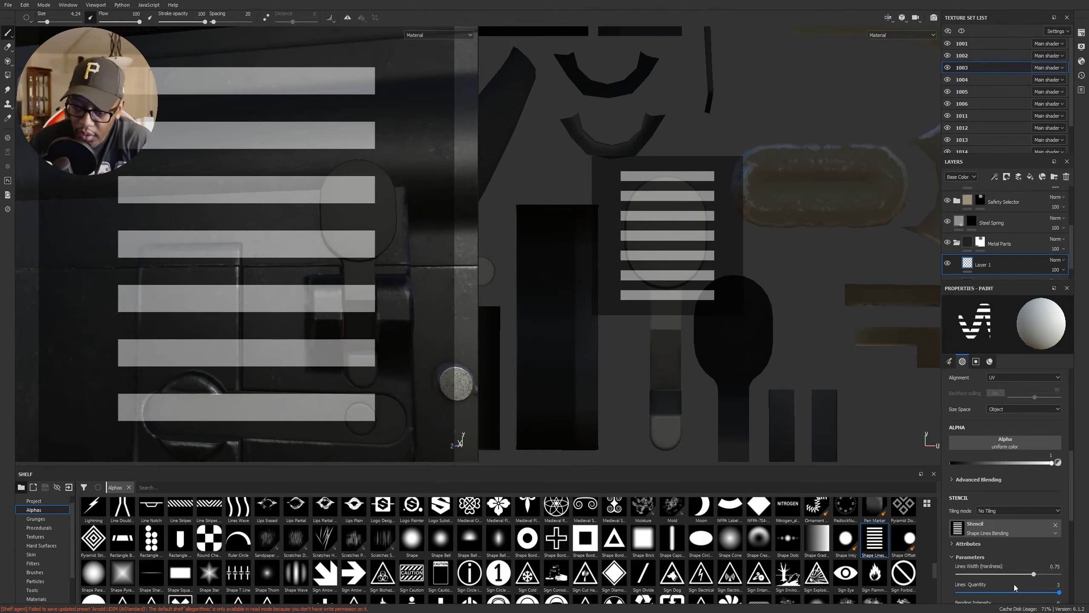
Step: Try a Lines Width (Hardness) of 0.76 on the stencil
{"action": "scroll", "coordinate": [1012, 554], "scroll_direction": "down", "scroll_amount": 5}
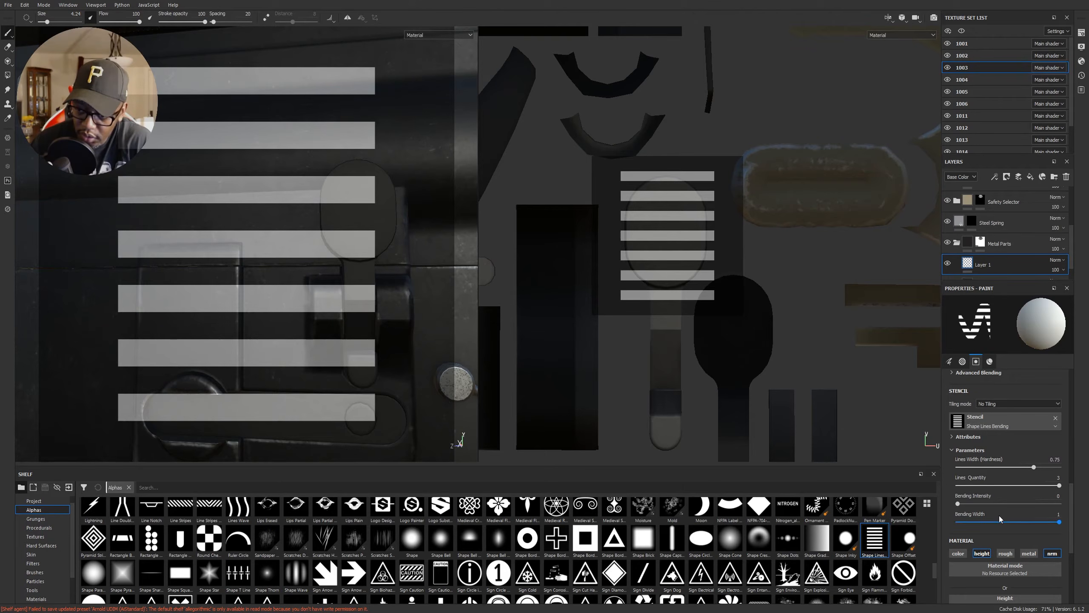
{"action": "left_click_drag", "start_coordinate": [1033, 470], "coordinate": [1059, 487]}
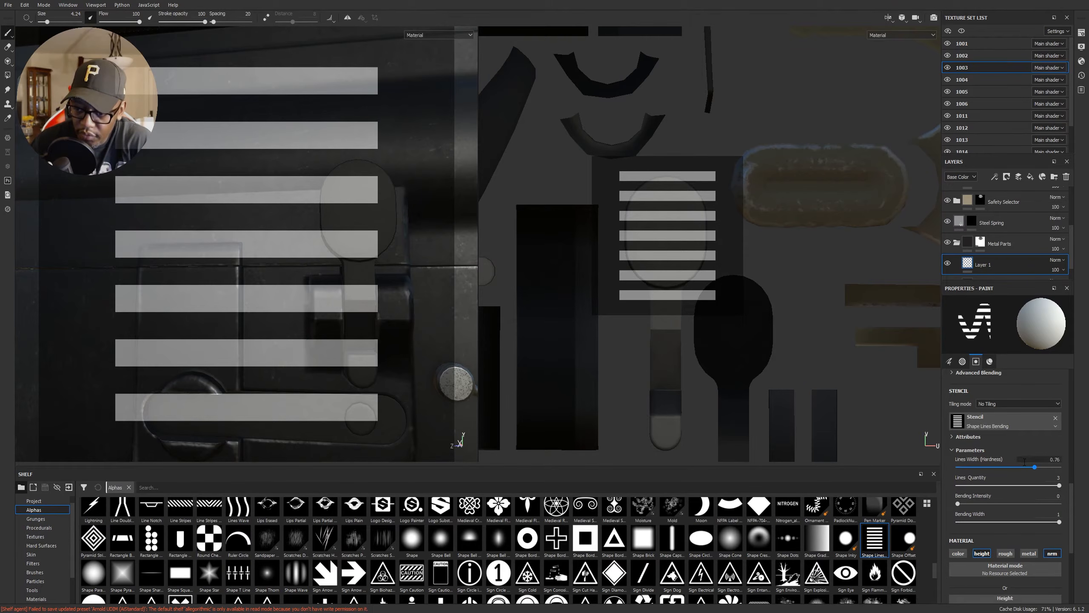
Step: Set the stencil's tiling mode to H and V Tiling and its Lines Width (Hardness) to 1
{"action": "scroll", "coordinate": [1029, 455], "scroll_direction": "up", "scroll_amount": 4}
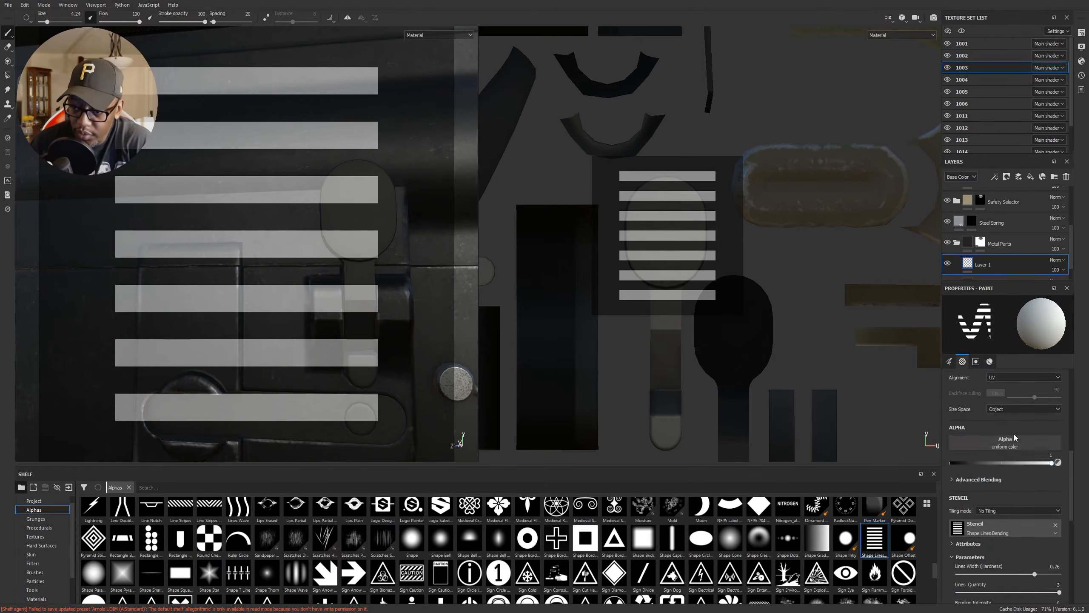
{"action": "scroll", "coordinate": [1006, 437], "scroll_direction": "up", "scroll_amount": 5}
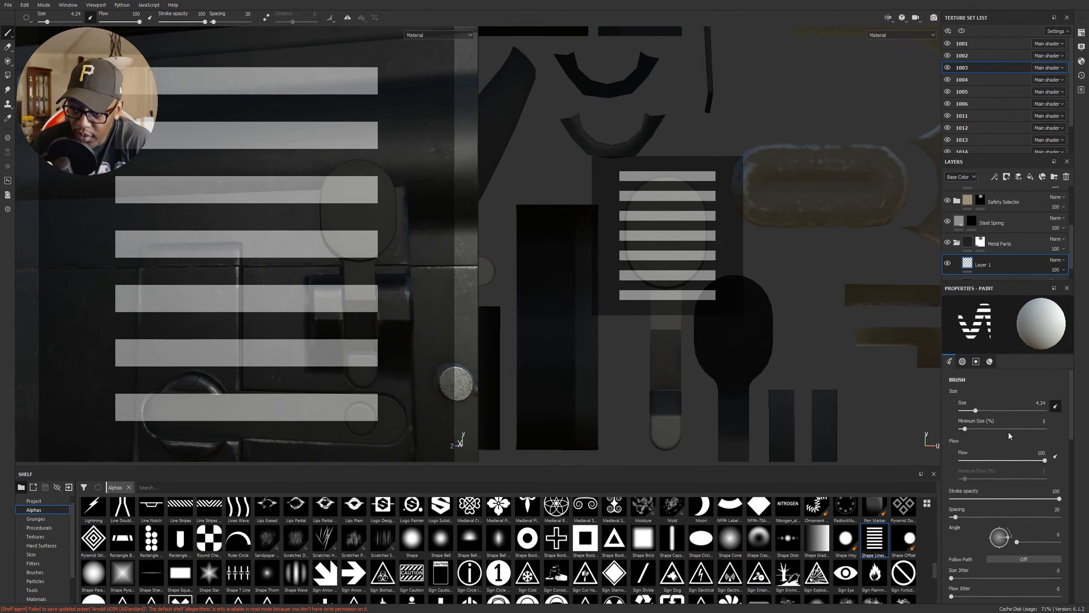
{"action": "left_click", "coordinate": [990, 362]}
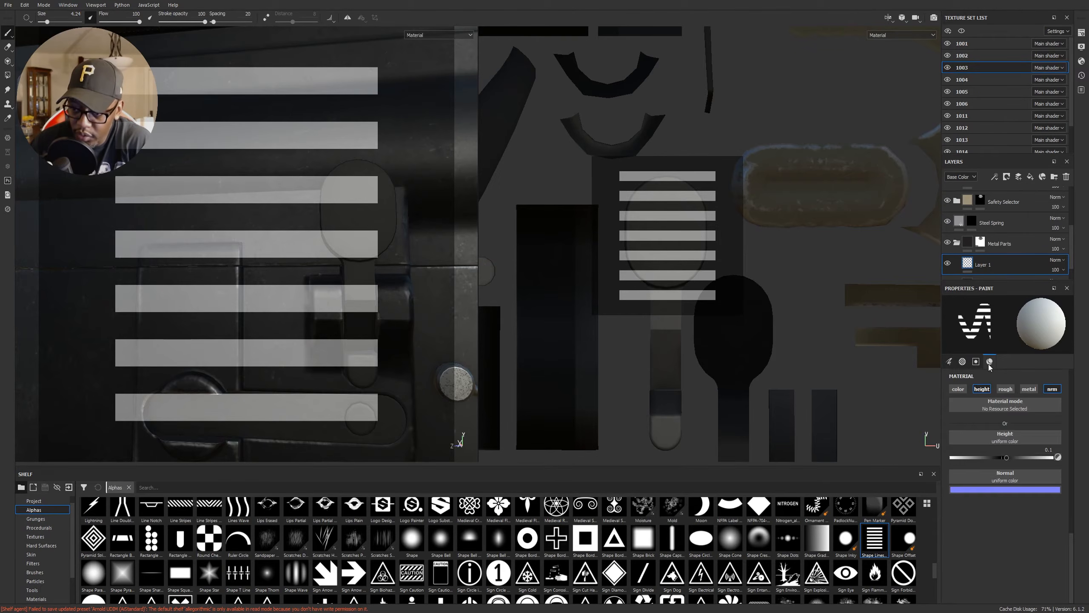
{"action": "left_click", "coordinate": [965, 360]}
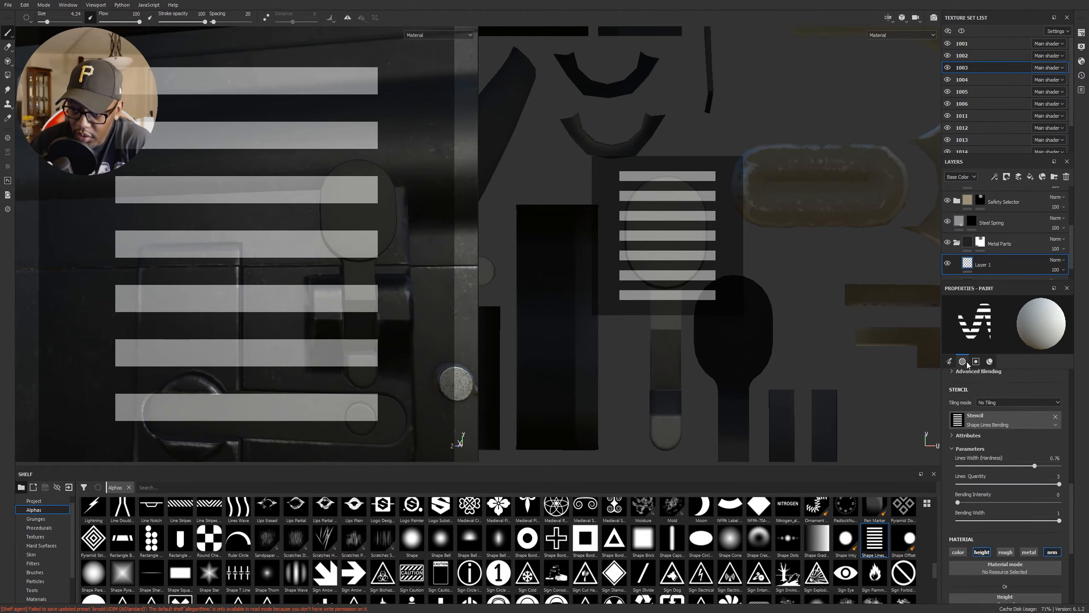
{"action": "left_click", "coordinate": [949, 362]}
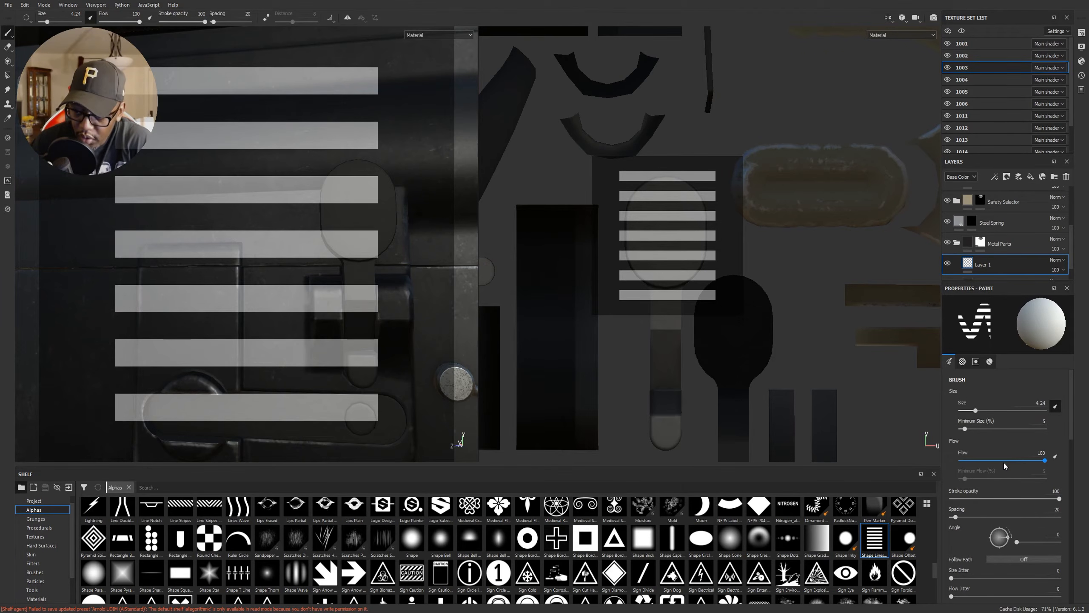
{"action": "scroll", "coordinate": [1004, 464], "scroll_direction": "down", "scroll_amount": 6}
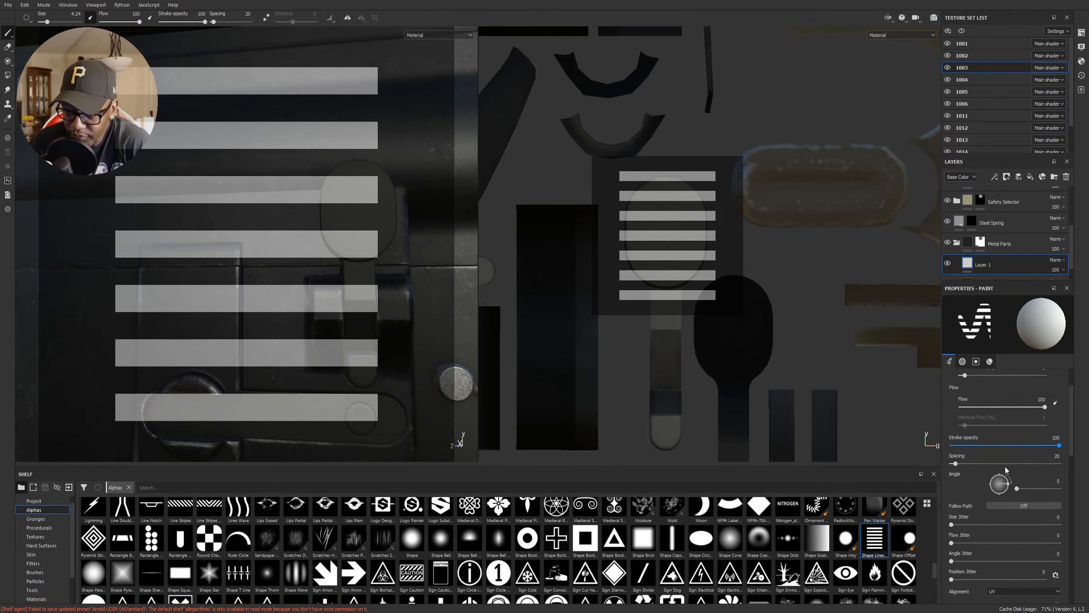
{"action": "scroll", "coordinate": [1006, 471], "scroll_direction": "down", "scroll_amount": 1}
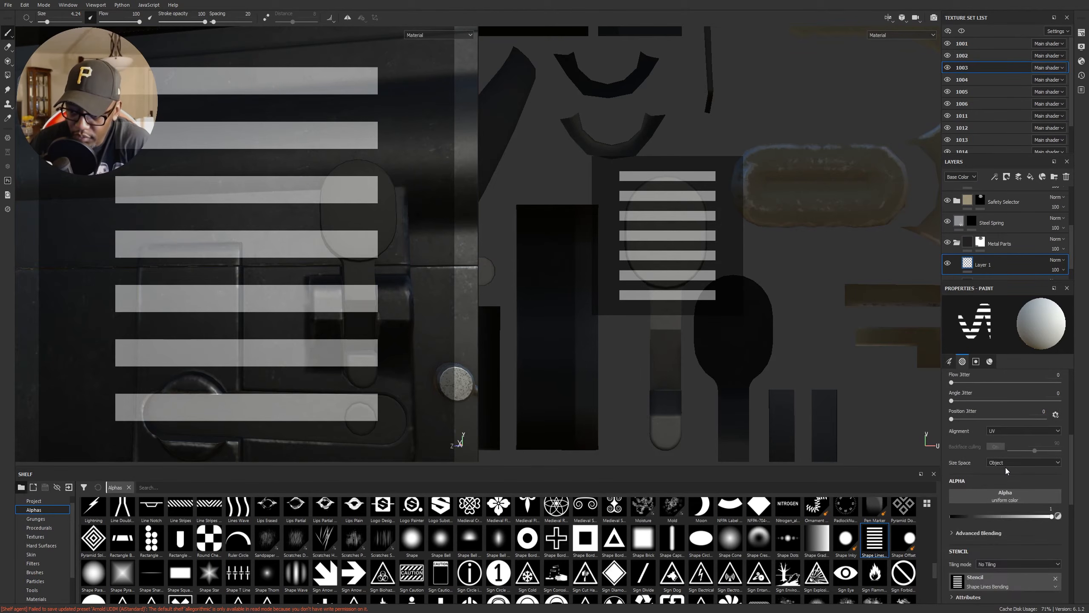
{"action": "scroll", "coordinate": [1005, 467], "scroll_direction": "down", "scroll_amount": 4}
{"action": "left_click", "coordinate": [994, 458]}
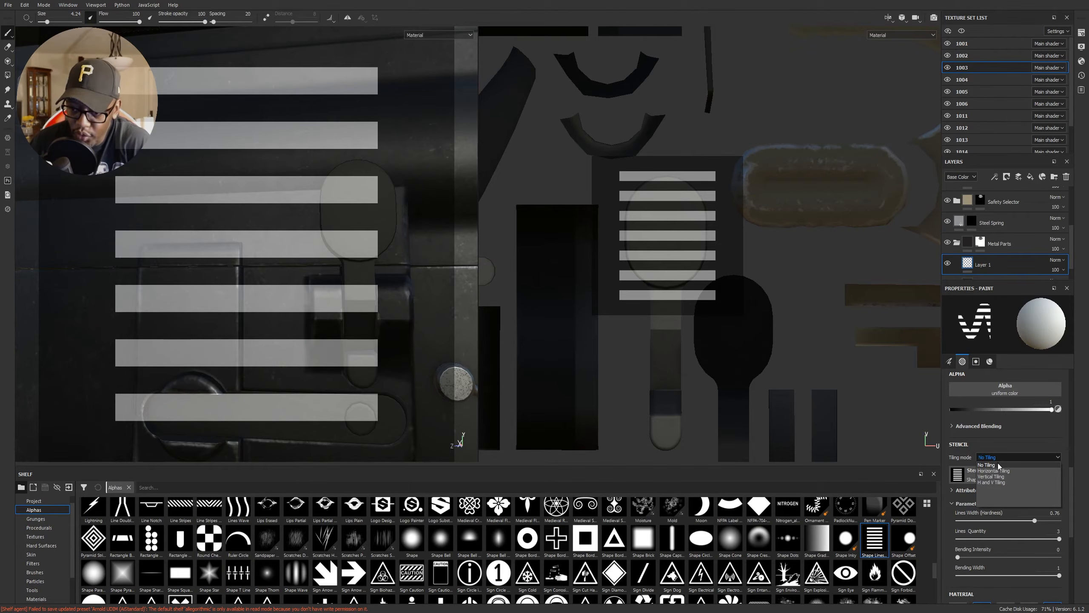
{"action": "left_click", "coordinate": [995, 482]}
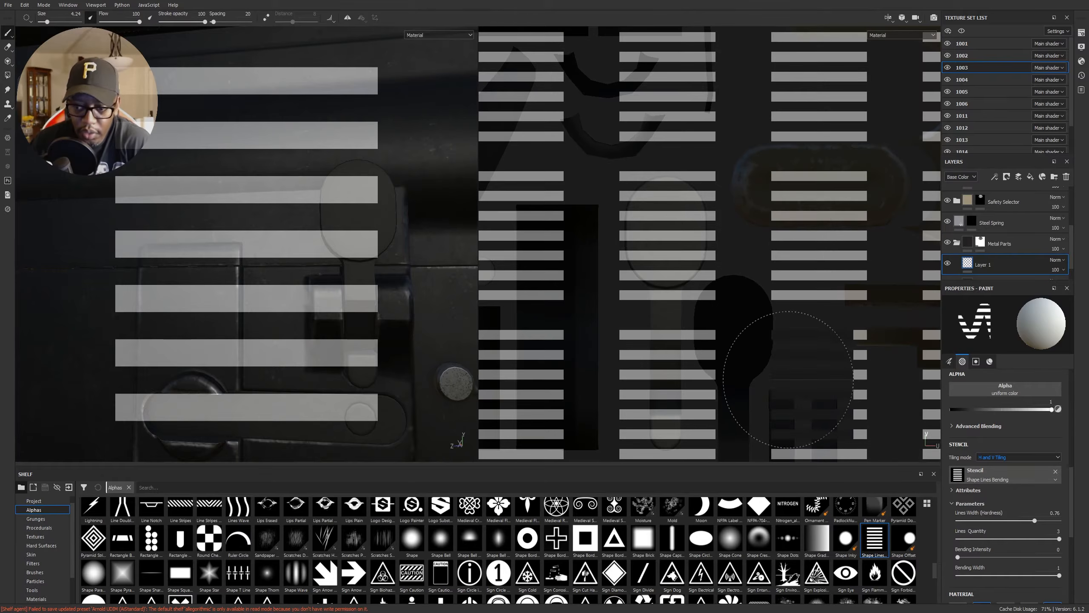
{"action": "left_click_drag", "start_coordinate": [1037, 521], "coordinate": [1075, 521]}
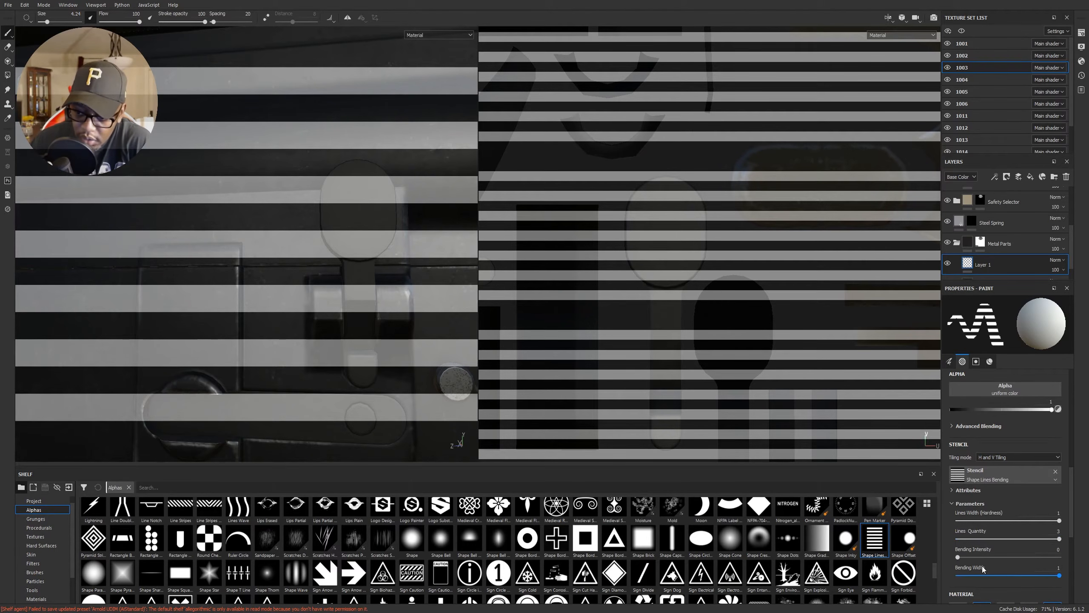
Step: Try bending the stencil's lines, restore the paint layer removed by undoing, and return Bending Intensity to 0
{"action": "left_click_drag", "start_coordinate": [958, 557], "coordinate": [982, 556]}
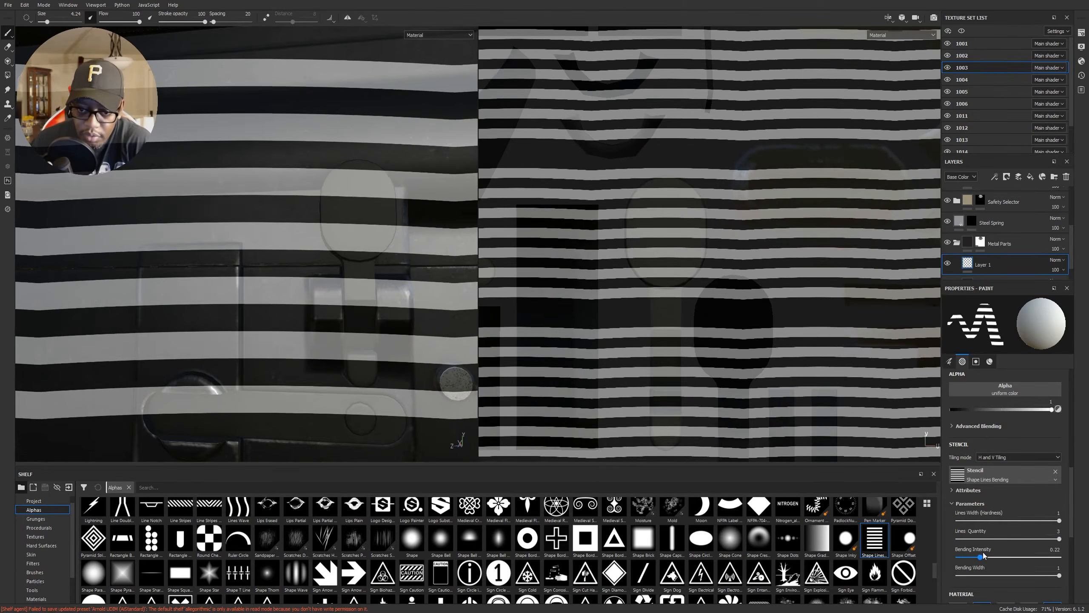
{"action": "key", "text": "ctrl+z"}
{"action": "key", "text": "ctrl+z"}
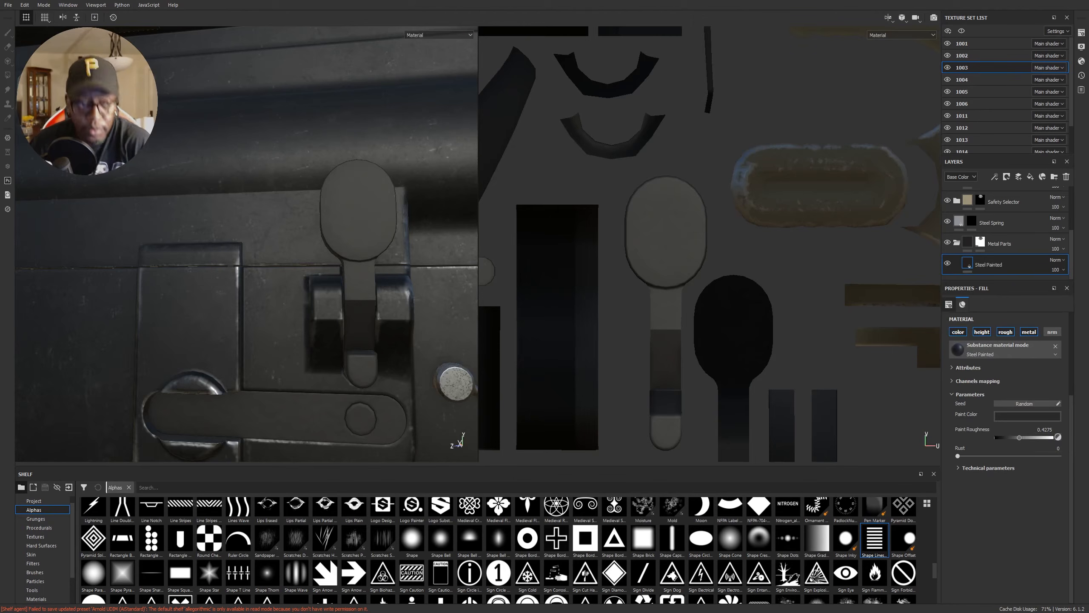
{"action": "left_click", "coordinate": [24, 5]}
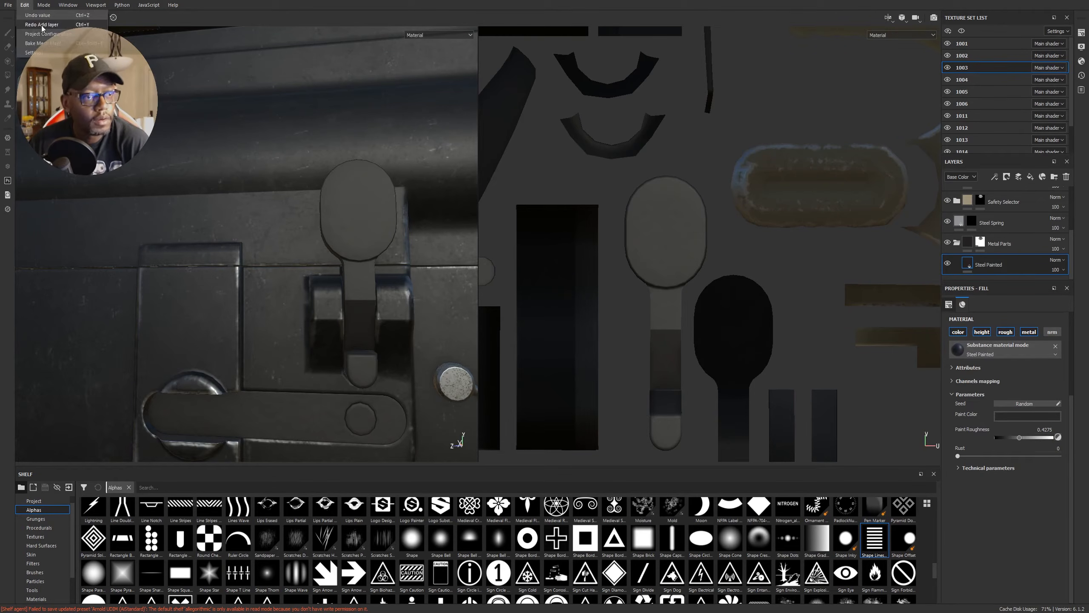
{"action": "left_click", "coordinate": [41, 25]}
{"action": "left_click", "coordinate": [977, 265]}
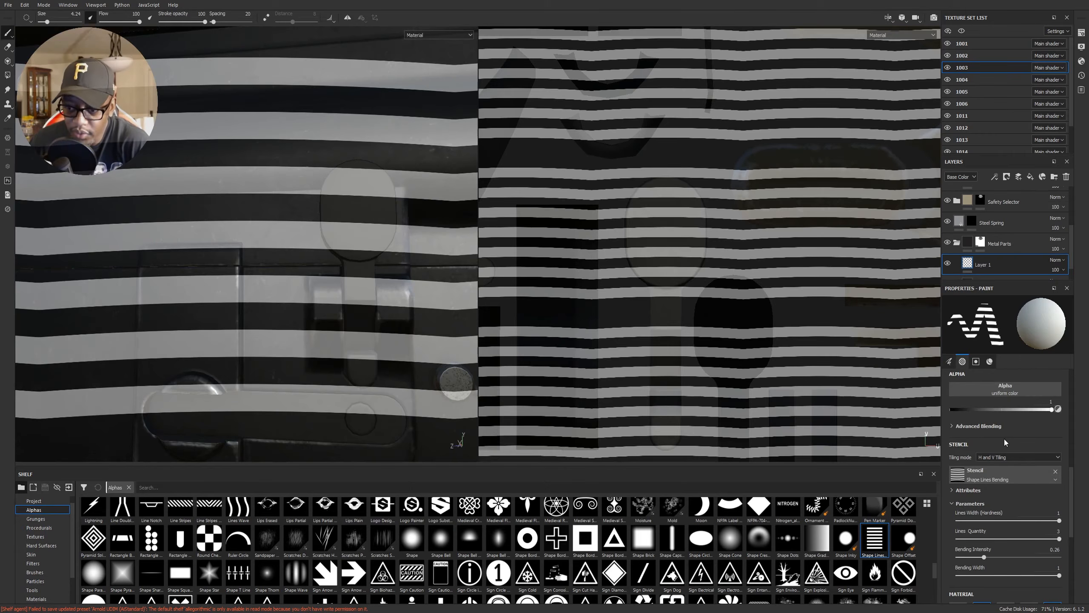
{"action": "left_click_drag", "start_coordinate": [984, 557], "coordinate": [937, 555]}
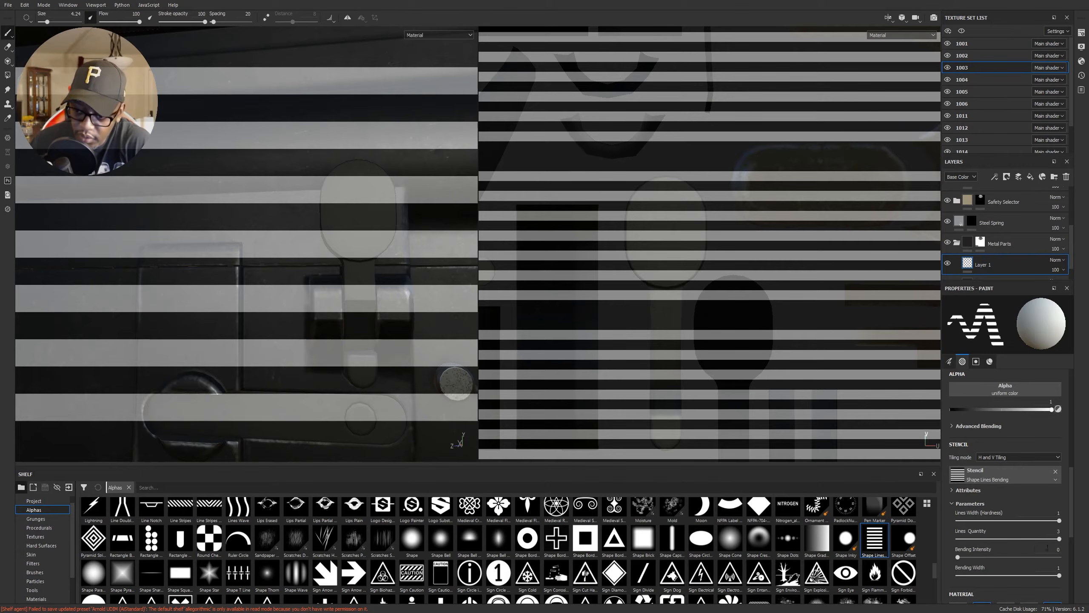
{"action": "scroll", "coordinate": [639, 562], "scroll_direction": "down", "scroll_amount": 3}
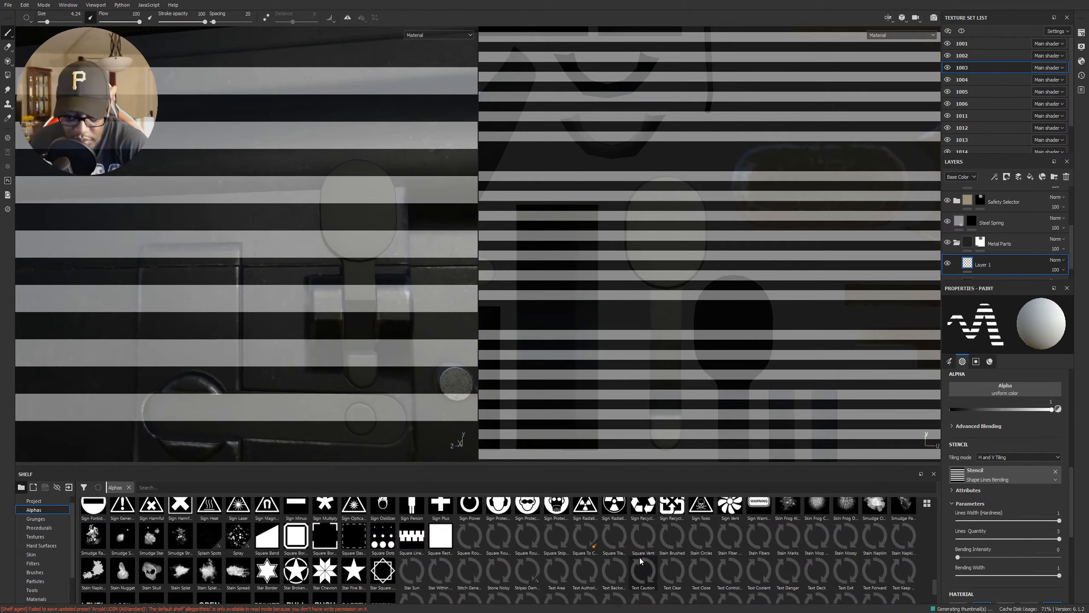
{"action": "mouse_move", "coordinate": [642, 560]}
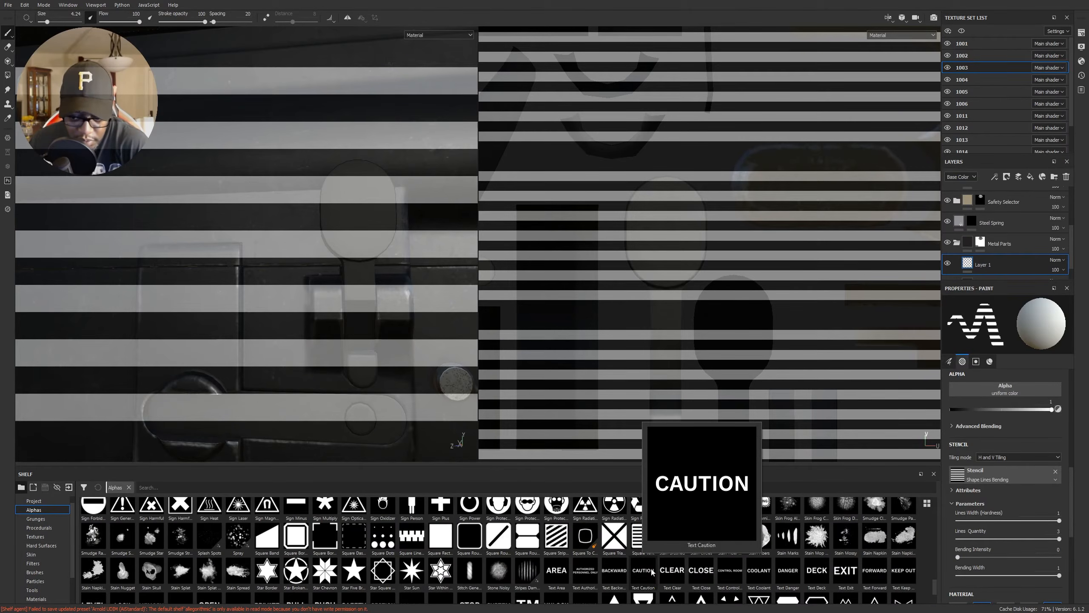
{"action": "scroll", "coordinate": [666, 565], "scroll_direction": "down", "scroll_amount": 2}
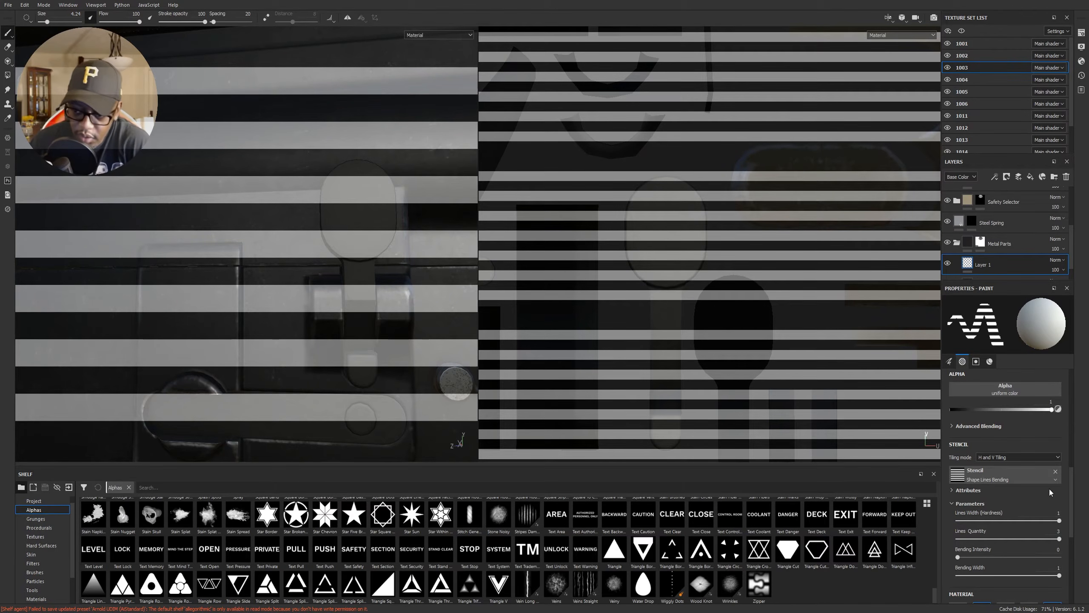
Step: Try Vertical Tiling on the stencil and switch it back to H and V Tiling
{"action": "left_click", "coordinate": [1058, 457]}
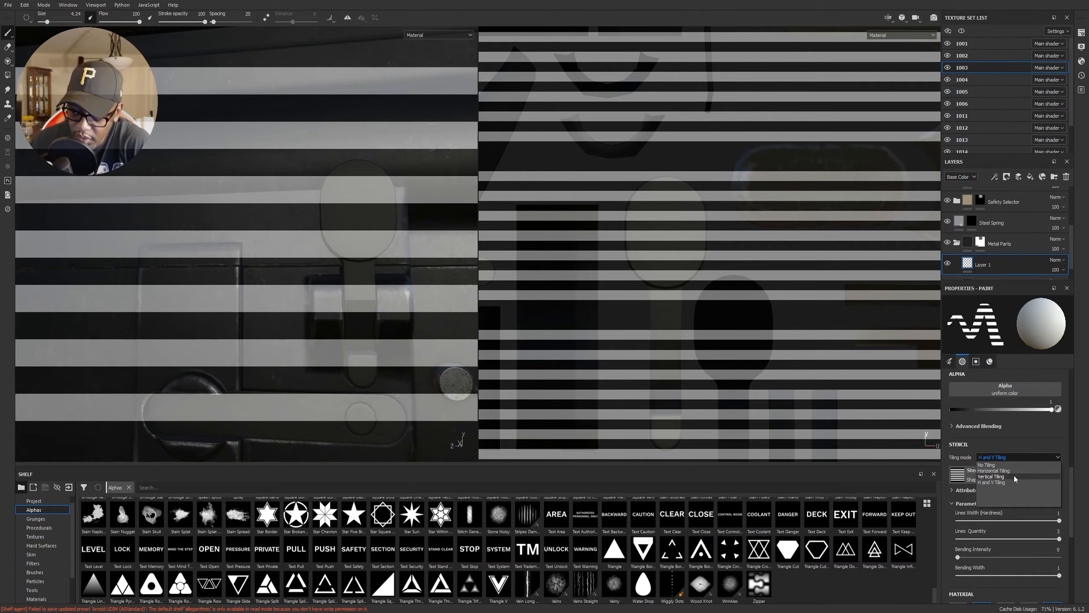
{"action": "left_click", "coordinate": [1001, 475]}
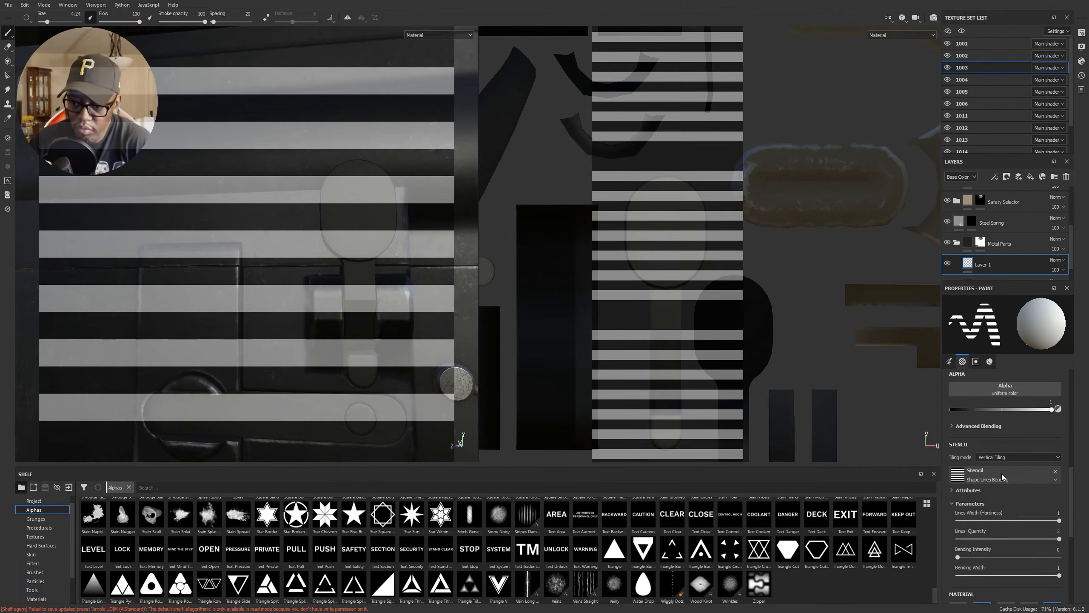
{"action": "left_click", "coordinate": [1017, 457]}
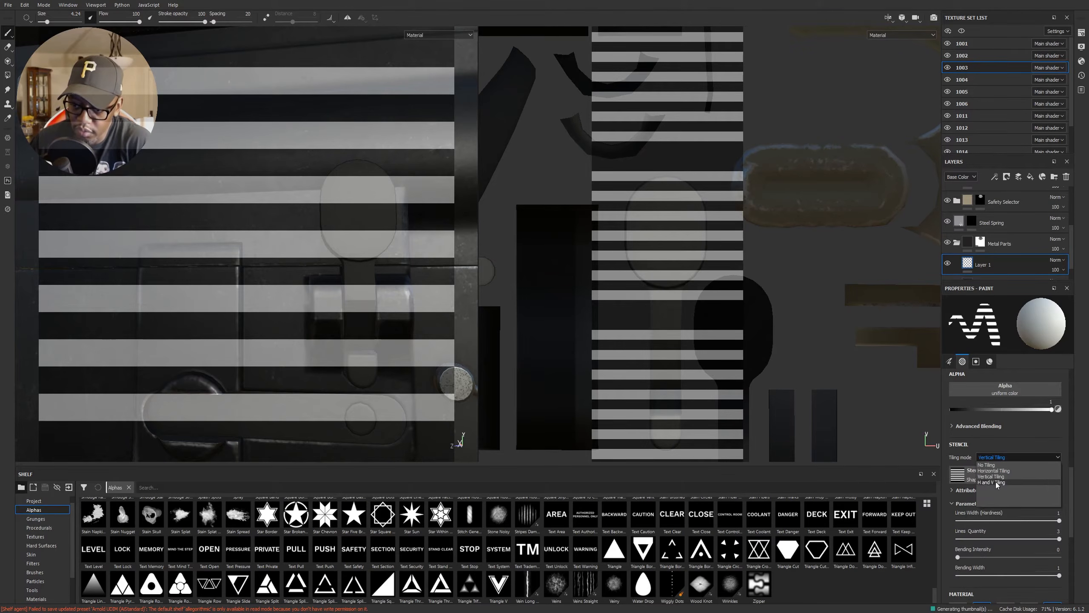
{"action": "left_click", "coordinate": [1004, 482]}
Step: Scale down the tiled stencil in the UV view to get finer, closer lines over the bolt catch paddle
{"action": "key", "text": "s"}
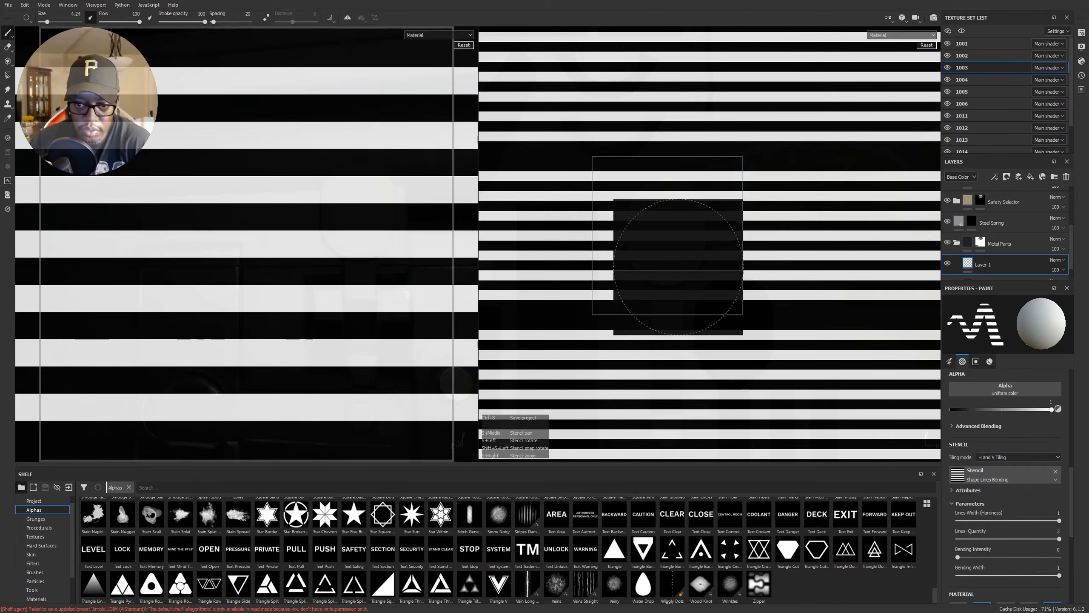
{"action": "right_click_drag", "start_coordinate": [674, 259], "coordinate": [621, 196]}
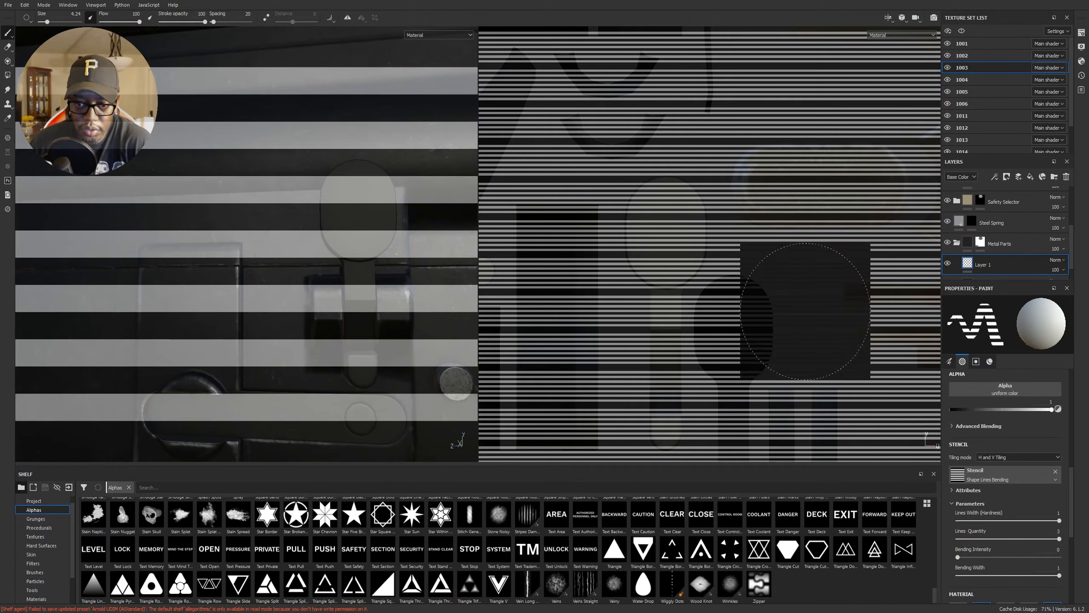
Step: Scale the tiled line stencil slightly in the UV view and review the brush, alpha, stencil and material settings
{"action": "key", "text": "s"}
{"action": "right_click_drag", "start_coordinate": [654, 240], "coordinate": [648, 229]}
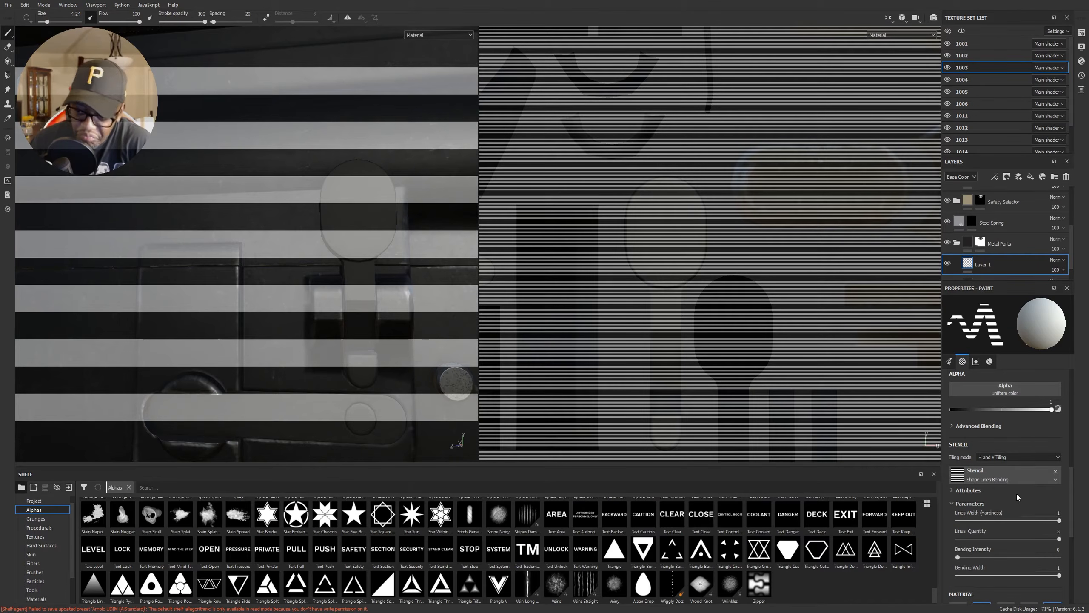
{"action": "left_click", "coordinate": [952, 491]}
{"action": "left_click", "coordinate": [951, 489]}
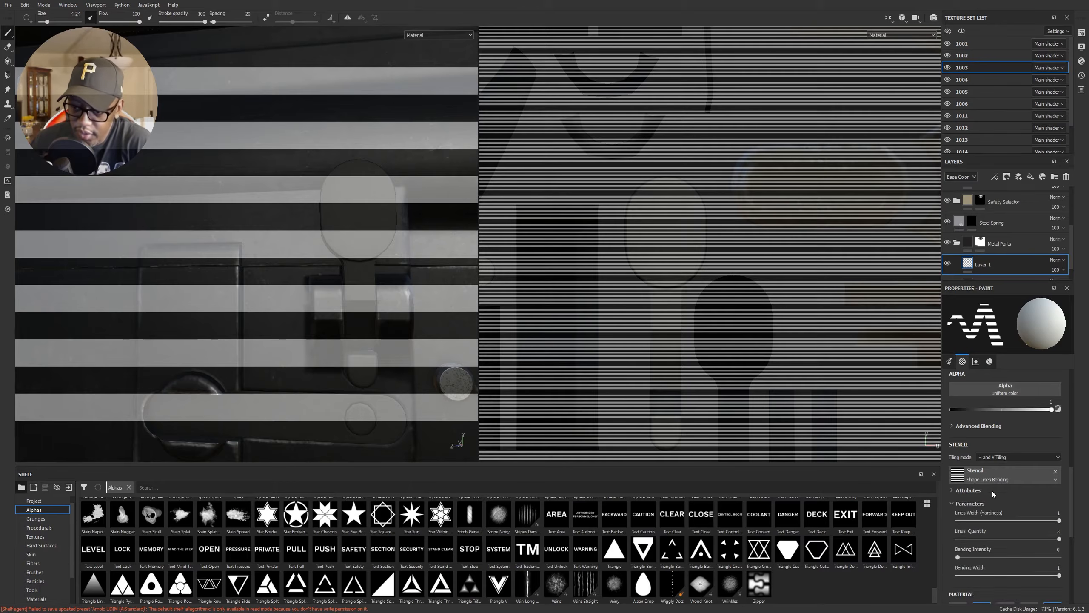
{"action": "scroll", "coordinate": [1010, 489], "scroll_direction": "up", "scroll_amount": 2}
{"action": "scroll", "coordinate": [1004, 493], "scroll_direction": "up", "scroll_amount": 1}
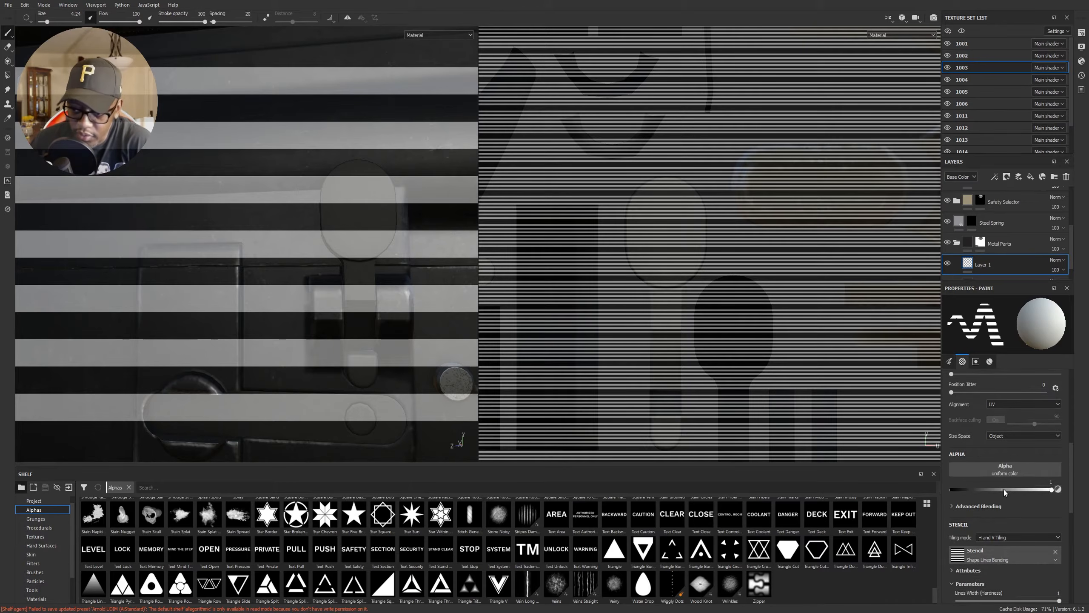
{"action": "scroll", "coordinate": [1004, 489], "scroll_direction": "up", "scroll_amount": 5}
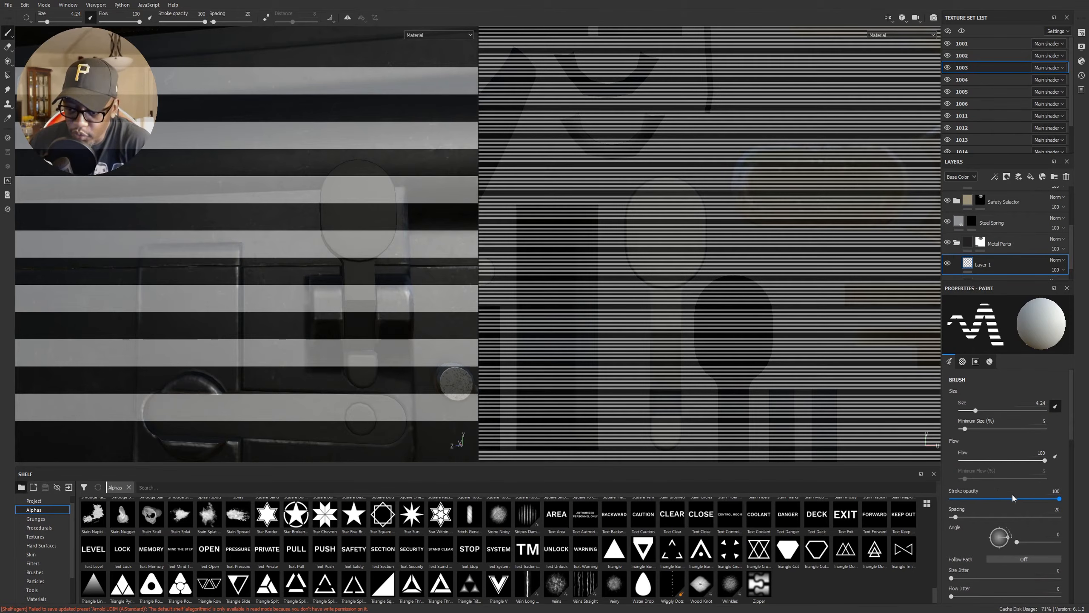
{"action": "scroll", "coordinate": [1019, 494], "scroll_direction": "down", "scroll_amount": 8}
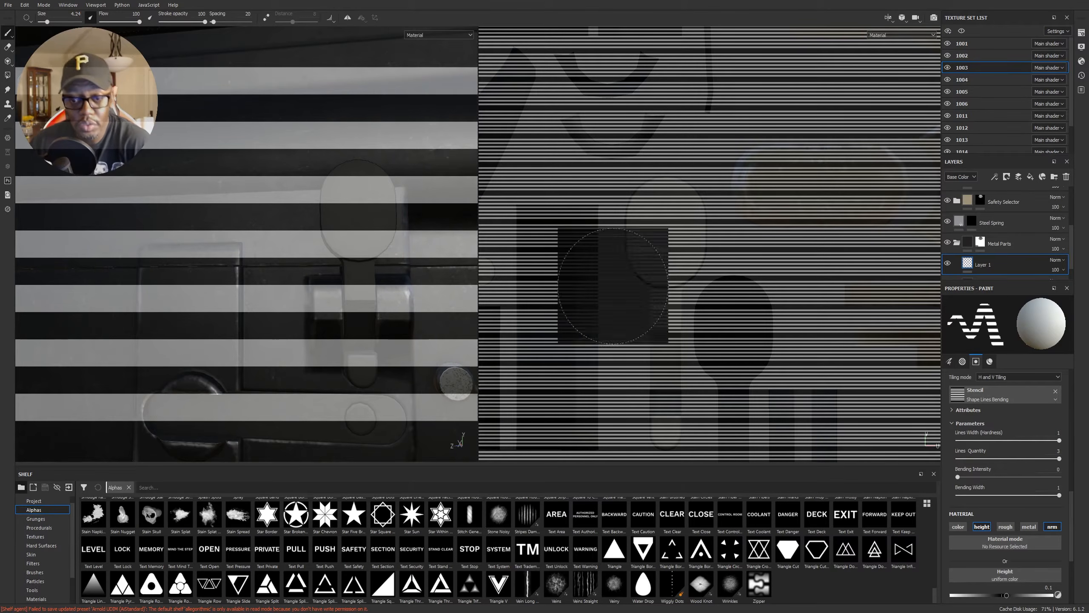
Step: Browse the available brush alphas and set the alpha to a solid white round shape from the Kyle Brush Presets
{"action": "right_click_drag", "start_coordinate": [660, 250], "coordinate": [898, 283], "text": "alt"}
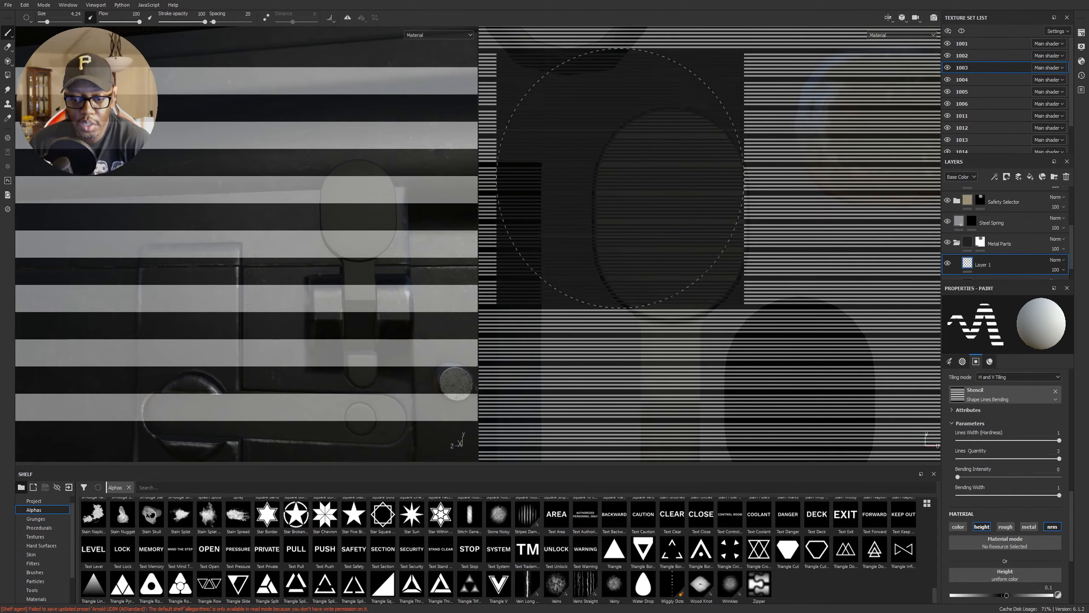
{"action": "scroll", "coordinate": [1018, 402], "scroll_direction": "up", "scroll_amount": 2}
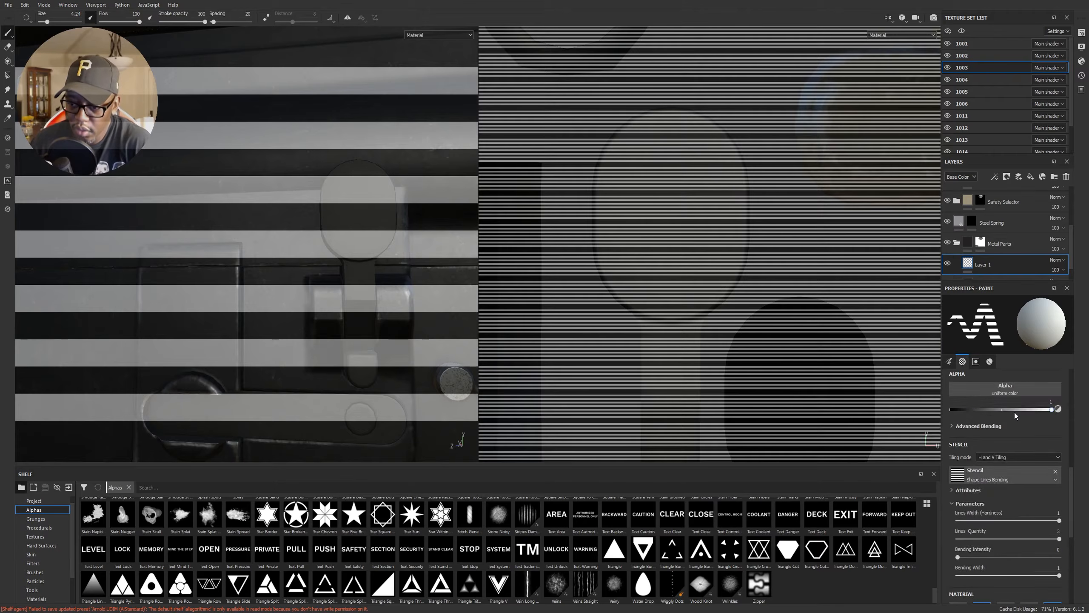
{"action": "left_click", "coordinate": [1013, 389]}
{"action": "scroll", "coordinate": [1024, 469], "scroll_direction": "down", "scroll_amount": 3}
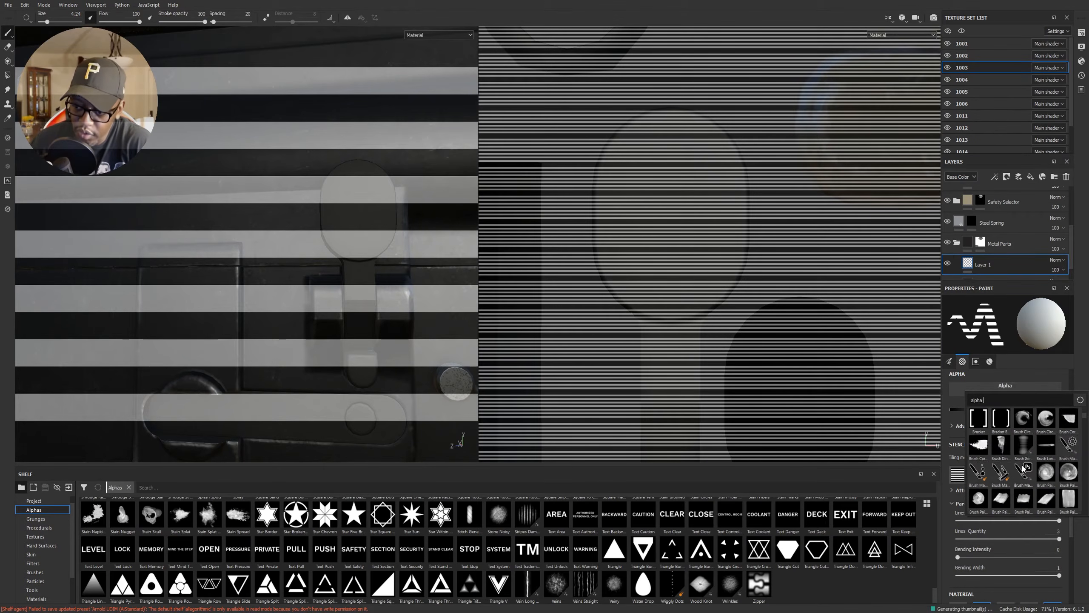
{"action": "scroll", "coordinate": [1025, 469], "scroll_direction": "down", "scroll_amount": 4}
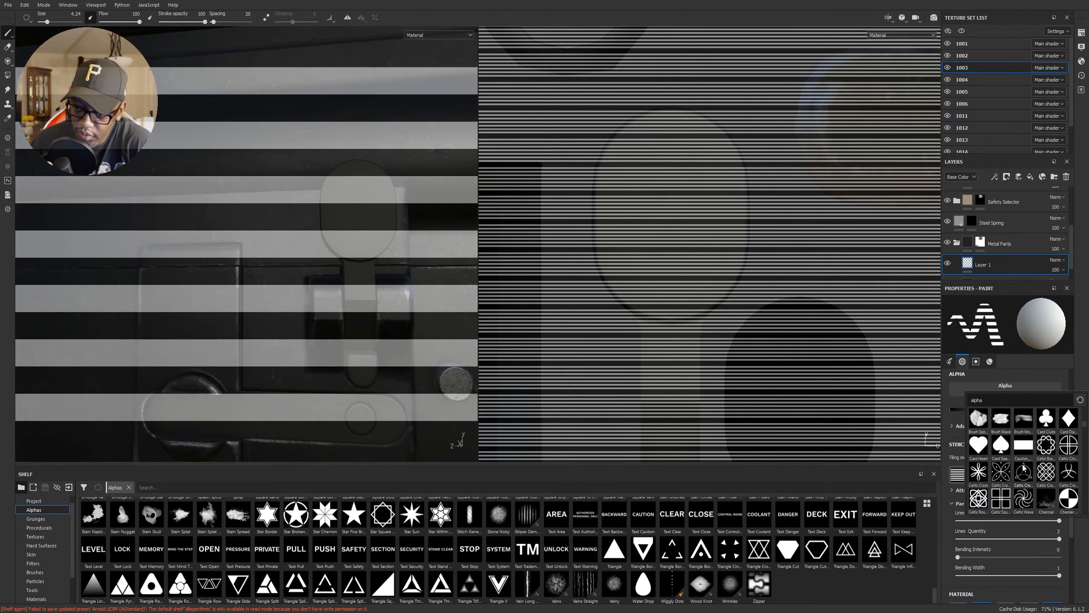
{"action": "scroll", "coordinate": [1008, 469], "scroll_direction": "down", "scroll_amount": 3}
{"action": "scroll", "coordinate": [1012, 473], "scroll_direction": "down", "scroll_amount": 3}
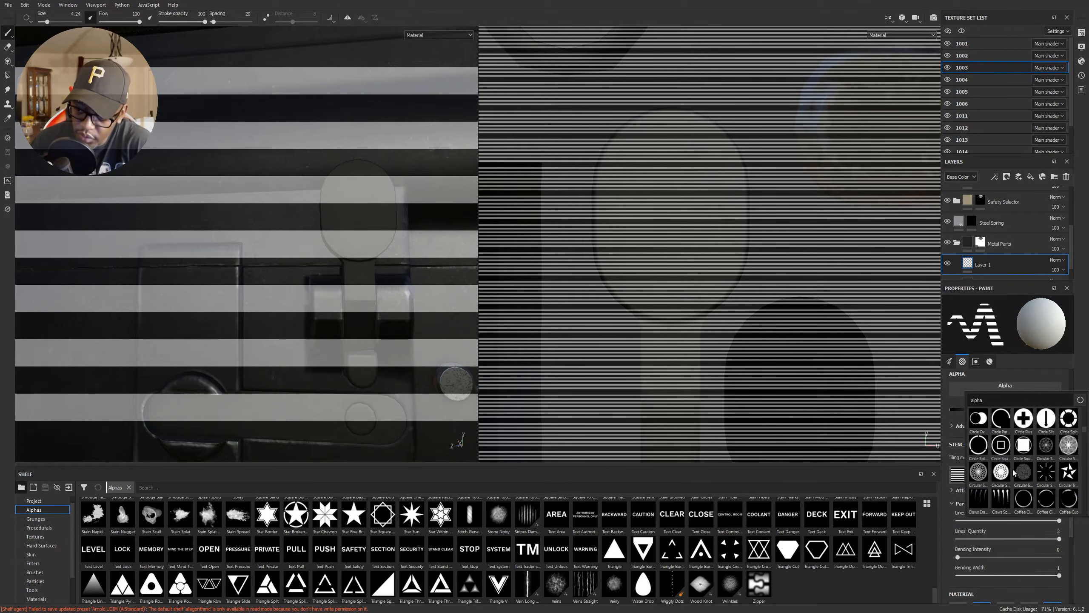
{"action": "scroll", "coordinate": [1014, 473], "scroll_direction": "down", "scroll_amount": 3}
{"action": "scroll", "coordinate": [1014, 472], "scroll_direction": "down", "scroll_amount": 3}
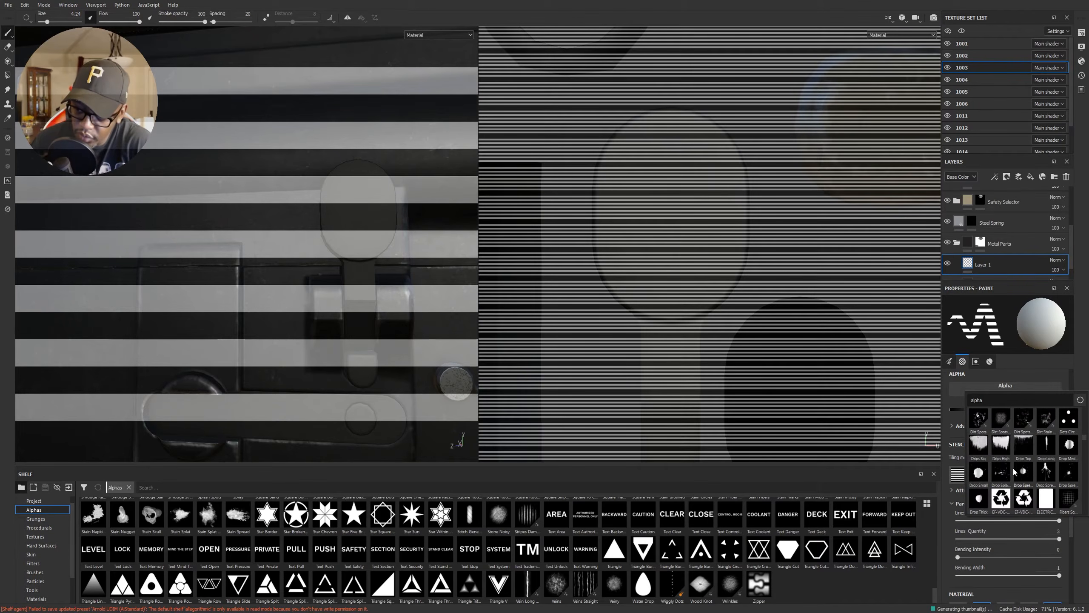
{"action": "scroll", "coordinate": [1014, 472], "scroll_direction": "down", "scroll_amount": 6}
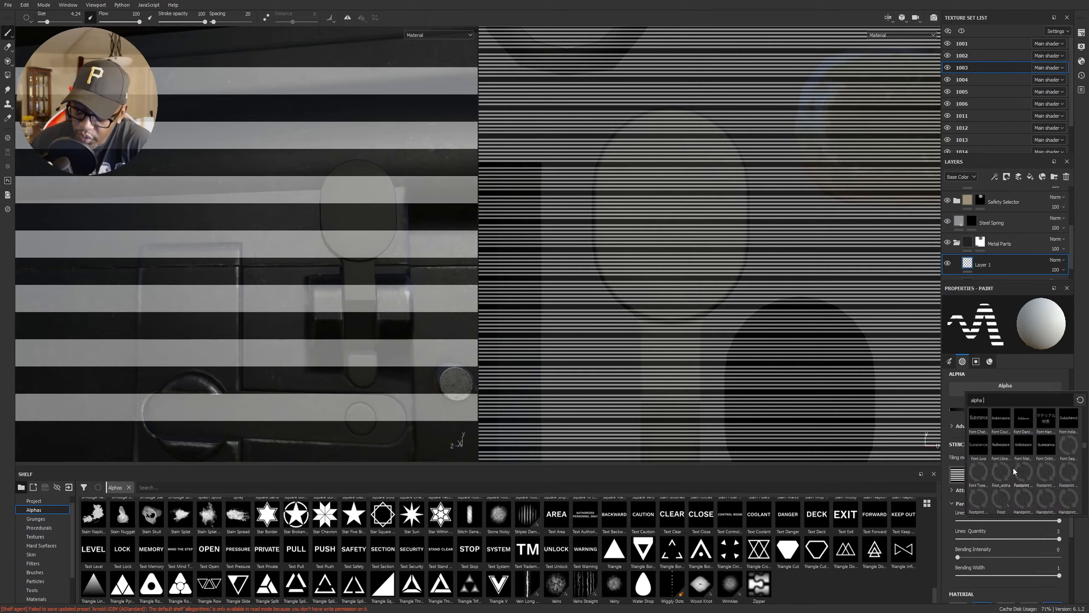
{"action": "scroll", "coordinate": [1014, 472], "scroll_direction": "down", "scroll_amount": 4}
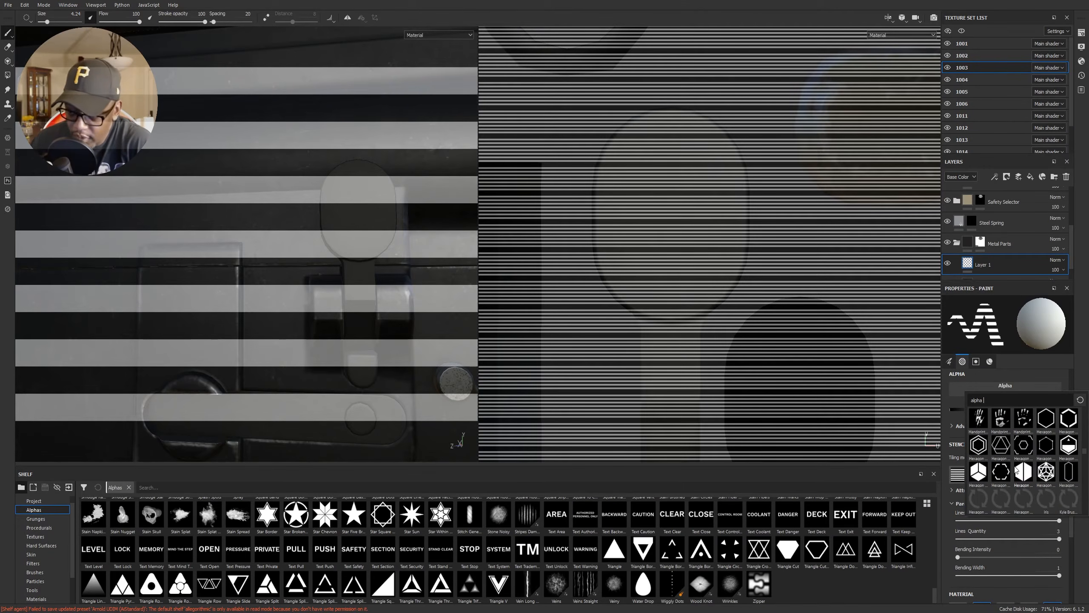
{"action": "scroll", "coordinate": [1016, 469], "scroll_direction": "down", "scroll_amount": 4}
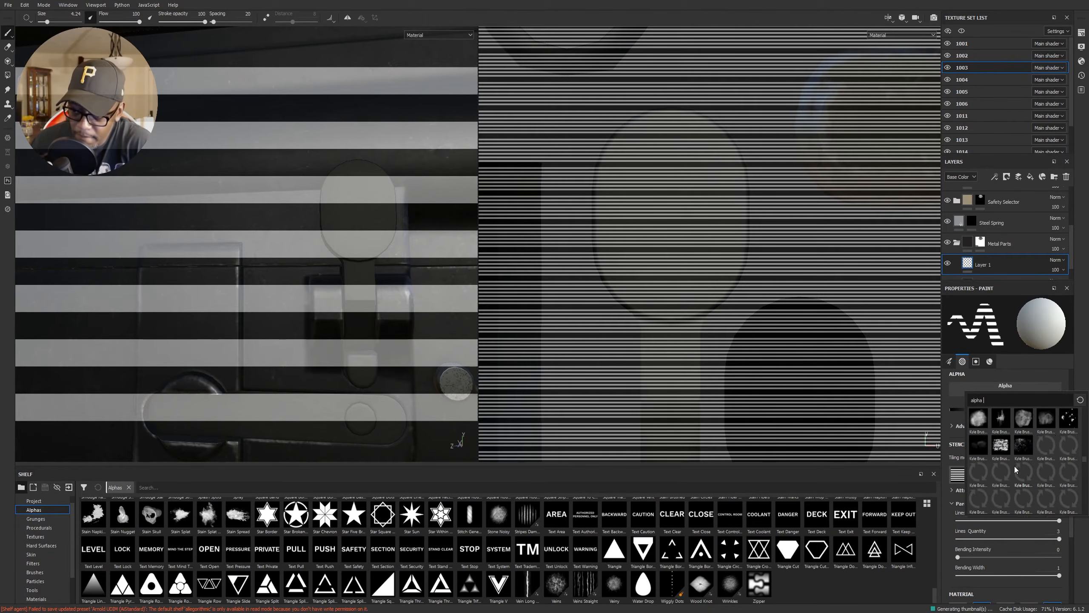
{"action": "scroll", "coordinate": [1015, 470], "scroll_direction": "down", "scroll_amount": 4}
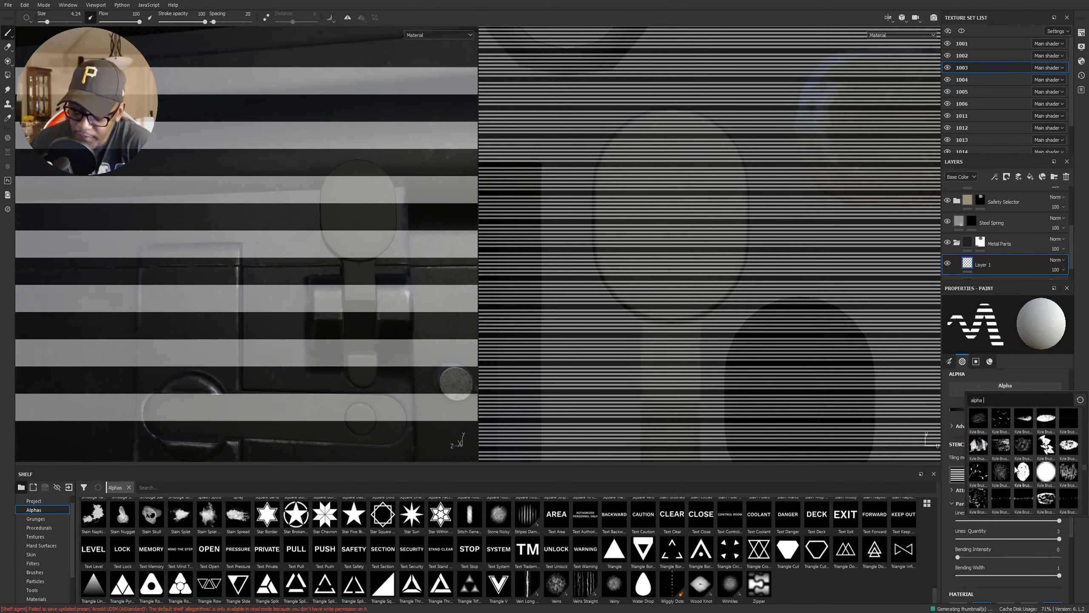
{"action": "scroll", "coordinate": [1016, 470], "scroll_direction": "up", "scroll_amount": 3}
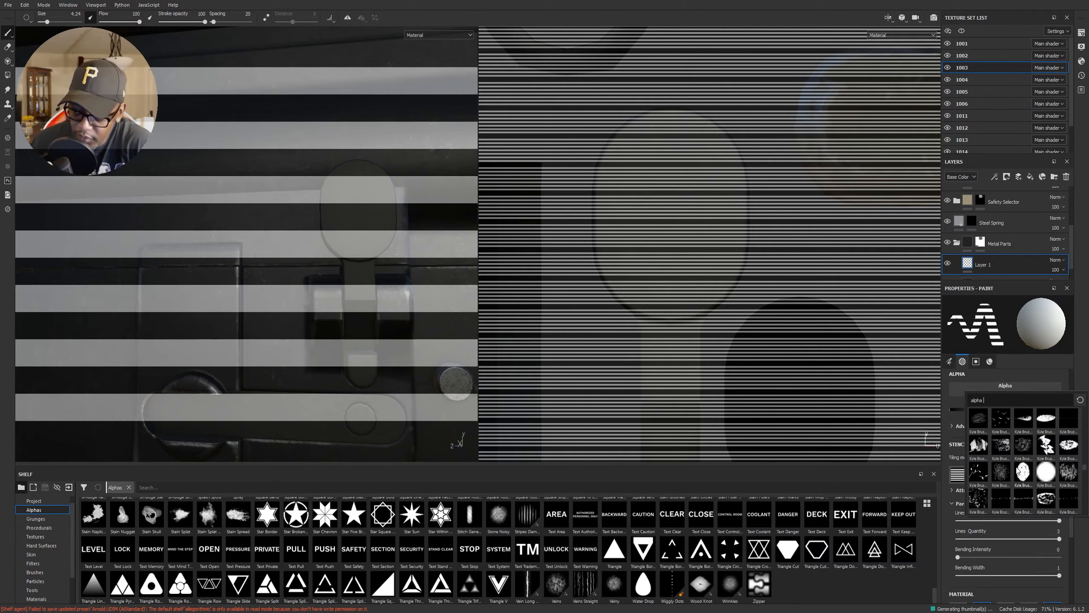
{"action": "left_click", "coordinate": [1045, 472]}
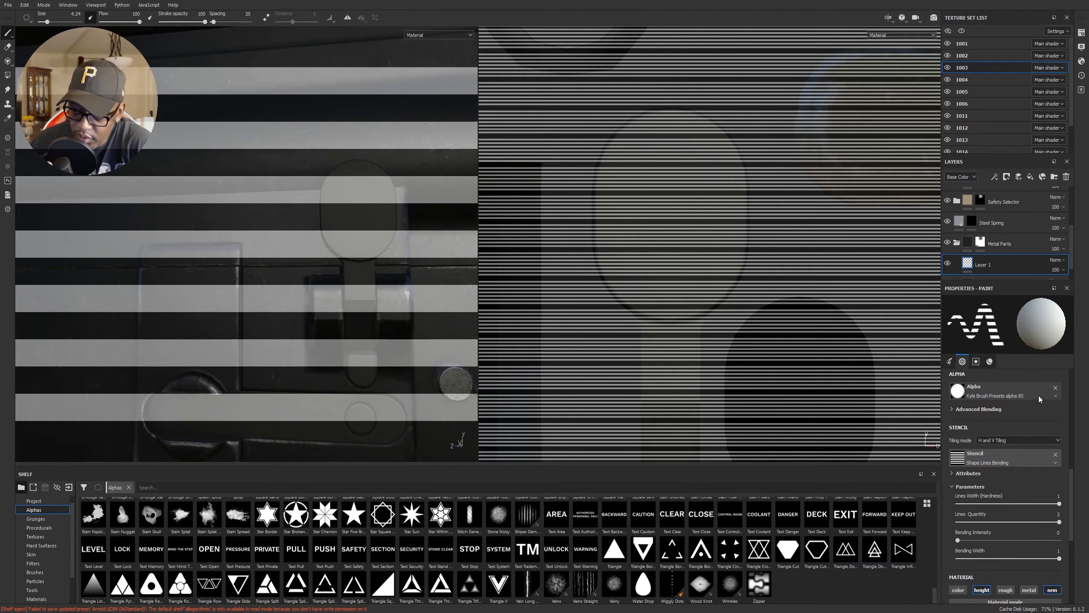
Step: Reduce the brush size to 0.99 and paint the stencil's height lines across the whole bolt catch paddle in the UV view
{"action": "mouse_move", "coordinate": [695, 230]}
{"action": "right_mouse_down", "text": "ctrl"}
{"action": "mouse_move", "coordinate": [656, 231]}
{"action": "mouse_move", "coordinate": [671, 231]}
{"action": "right_mouse_up", "text": "ctrl"}
{"action": "mouse_move", "coordinate": [621, 269]}
{"action": "left_mouse_down"}
{"action": "mouse_move", "coordinate": [618, 170]}
{"action": "mouse_move", "coordinate": [716, 168]}
{"action": "mouse_move", "coordinate": [731, 214]}
{"action": "mouse_move", "coordinate": [707, 292]}
{"action": "mouse_move", "coordinate": [680, 286]}
{"action": "mouse_move", "coordinate": [633, 302]}
{"action": "mouse_move", "coordinate": [652, 240]}
{"action": "mouse_move", "coordinate": [695, 181]}
{"action": "mouse_move", "coordinate": [721, 232]}
{"action": "left_mouse_up"}
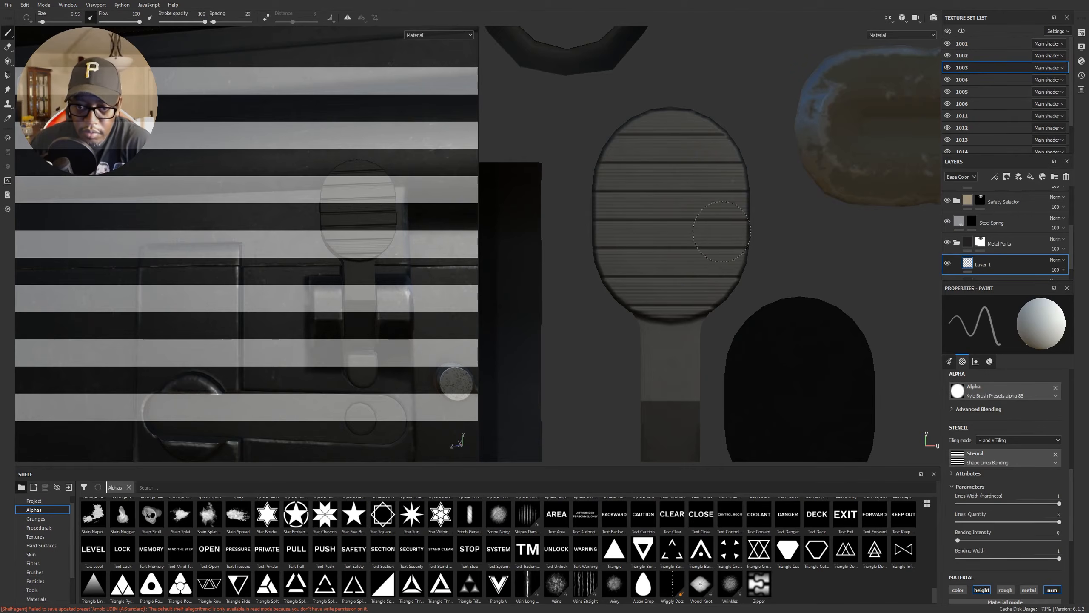
{"action": "mouse_move", "coordinate": [703, 276]}
{"action": "left_mouse_down"}
{"action": "mouse_move", "coordinate": [653, 311]}
{"action": "mouse_move", "coordinate": [660, 300]}
{"action": "left_mouse_up"}
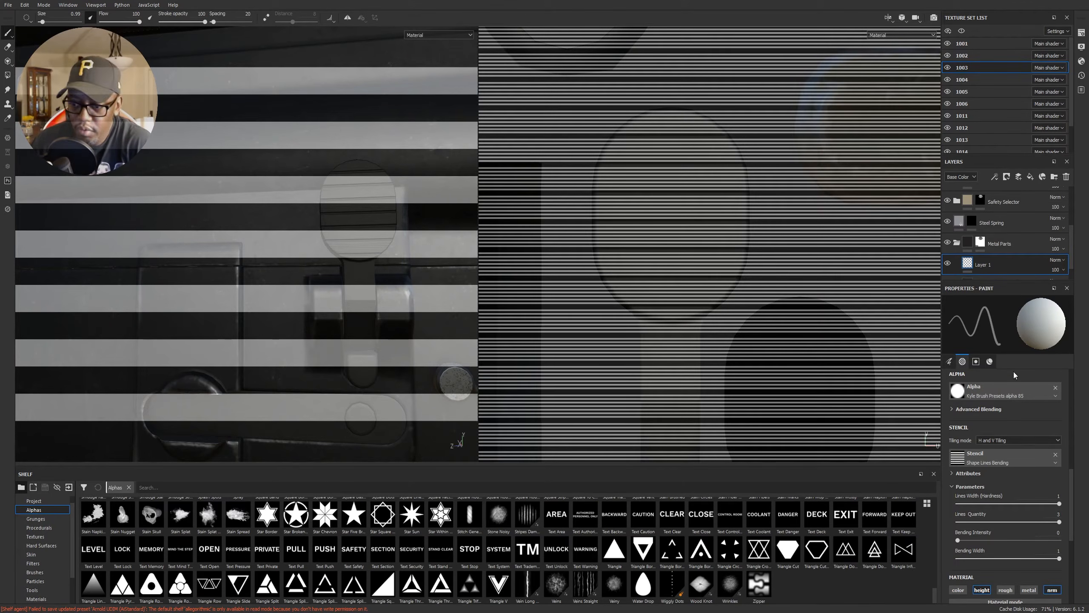
Step: Select the Metal Parts folder to hide the stencil and inspect the painted grip lines on the paddle up close at an angle
{"action": "left_click", "coordinate": [963, 243]}
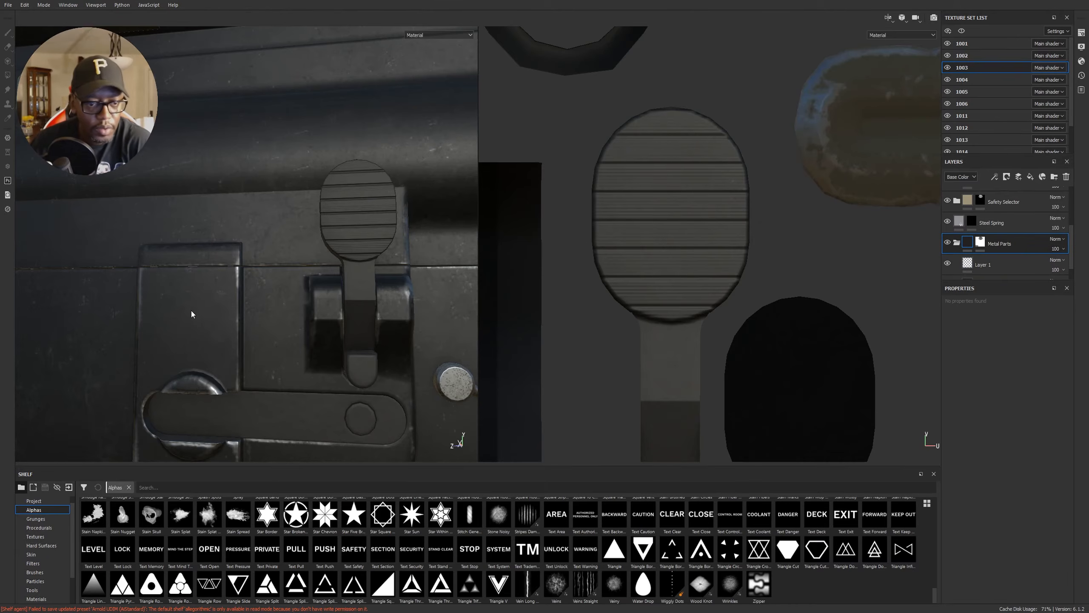
{"action": "mouse_move", "coordinate": [327, 308]}
{"action": "left_mouse_down", "text": "alt"}
{"action": "mouse_move", "coordinate": [381, 307]}
{"action": "mouse_move", "coordinate": [318, 294]}
{"action": "left_mouse_up", "text": "alt"}
{"action": "right_click_drag", "start_coordinate": [319, 295], "coordinate": [532, 330], "text": "alt"}
{"action": "mouse_move", "coordinate": [328, 271]}
{"action": "left_mouse_down", "text": "alt"}
{"action": "mouse_move", "coordinate": [314, 316]}
{"action": "mouse_move", "coordinate": [282, 294]}
{"action": "mouse_move", "coordinate": [253, 306]}
{"action": "mouse_move", "coordinate": [211, 270]}
{"action": "mouse_move", "coordinate": [464, 268]}
{"action": "mouse_move", "coordinate": [327, 287]}
{"action": "left_mouse_up", "text": "alt"}
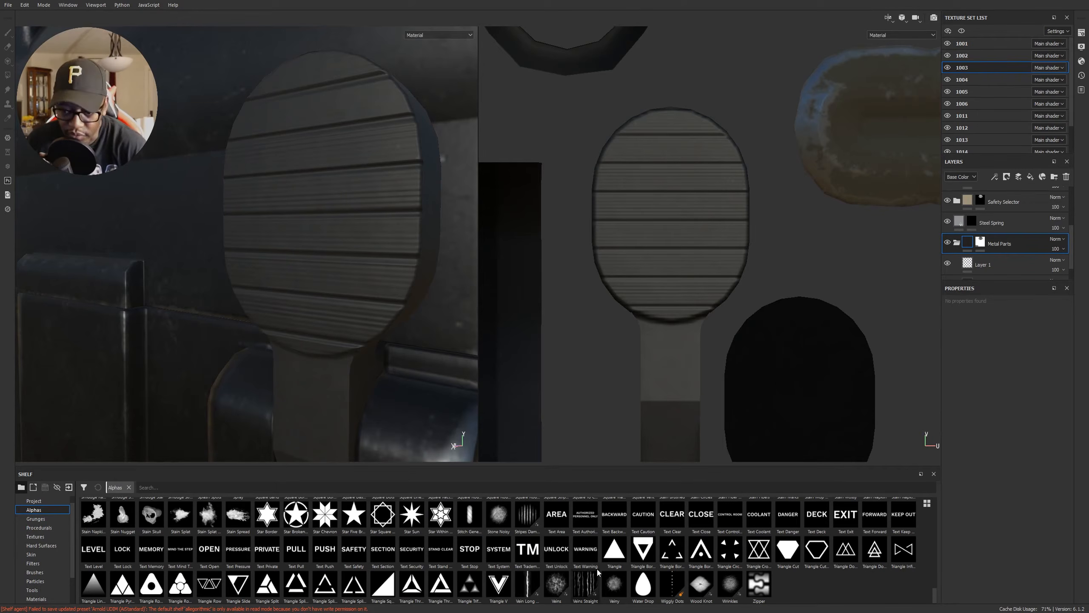
Step: Undo the height lines painted on the bolt catch paddle and reselect Layer 1 inside the Metal Parts folder
{"action": "scroll", "coordinate": [598, 572], "scroll_direction": "up", "scroll_amount": 3}
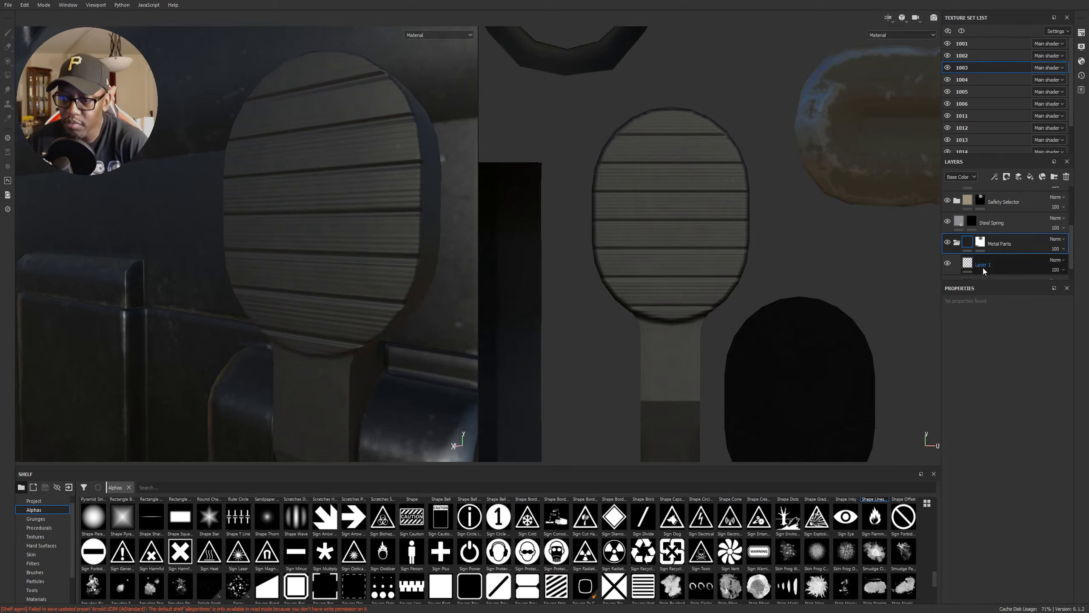
{"action": "key", "text": "ctrl+z"}
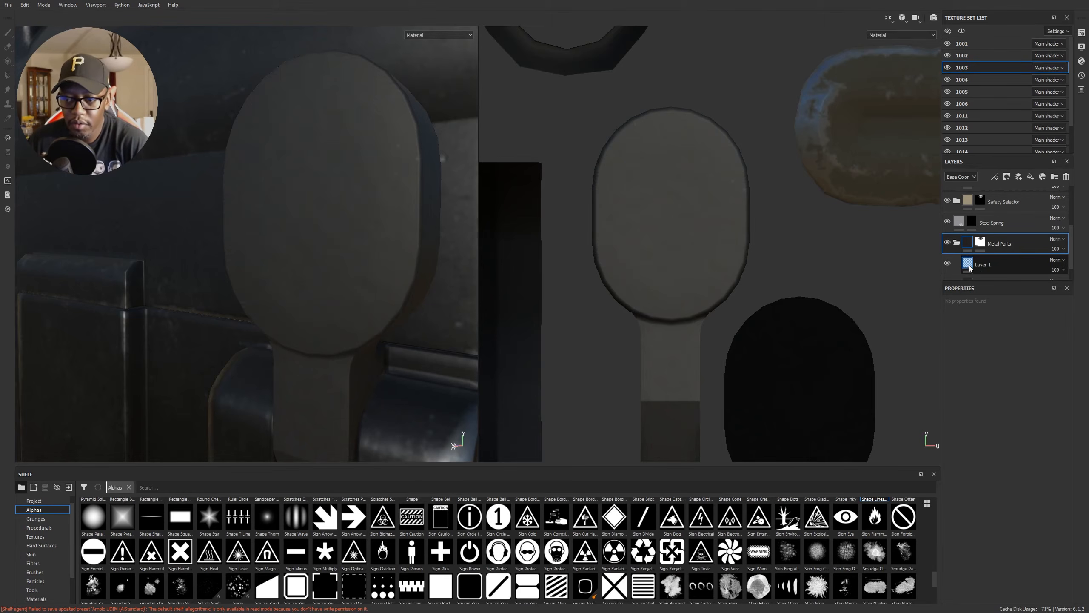
{"action": "left_click", "coordinate": [968, 266]}
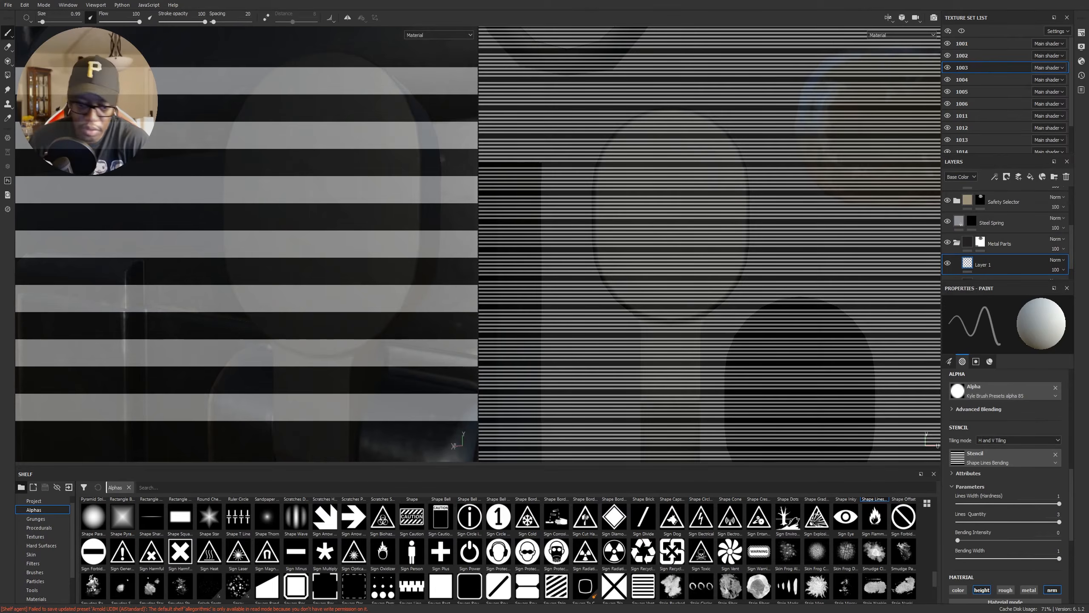
Step: Try the Sign Minus alpha as the tiled stencil and toggle its Invert option, leaving it at False
{"action": "left_click_drag", "start_coordinate": [295, 553], "coordinate": [986, 456]}
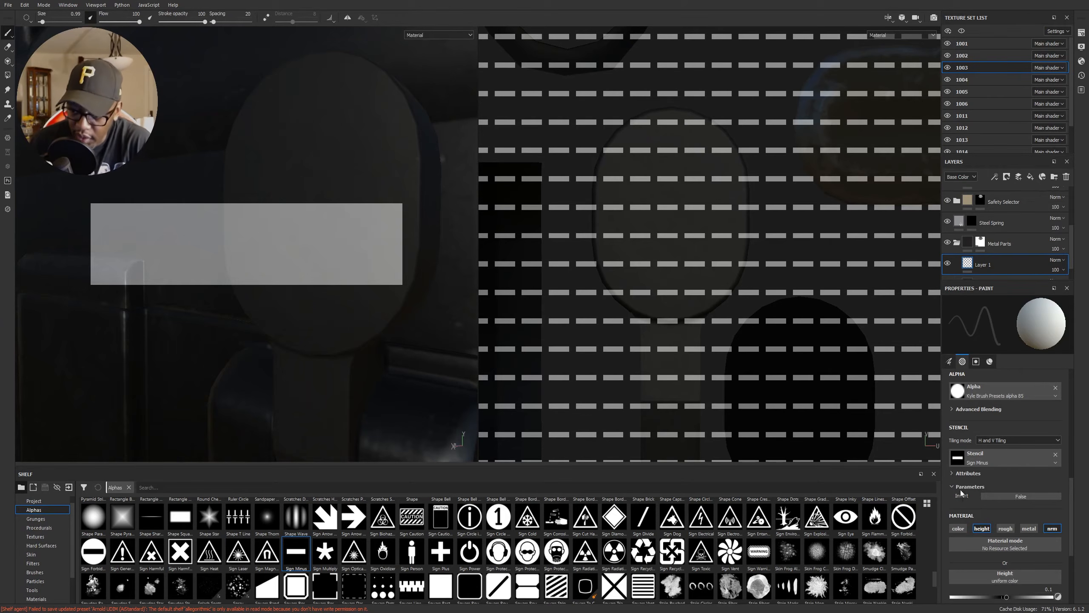
{"action": "left_click", "coordinate": [1008, 493]}
{"action": "left_click", "coordinate": [1009, 492]}
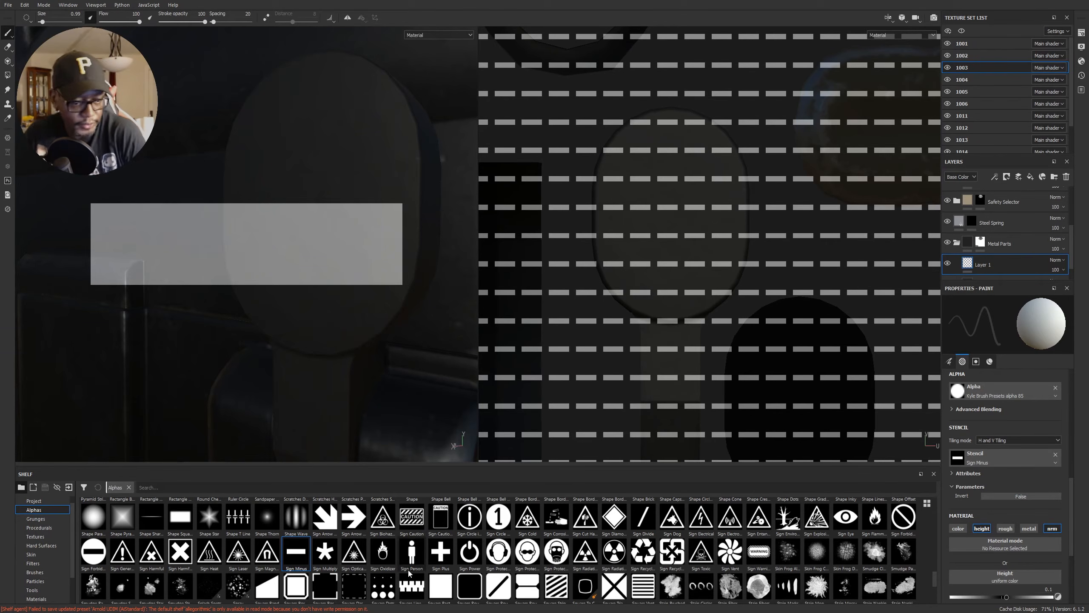
Step: Look through the alphas for another line pattern, load Barcode as the brush alpha, and clear the alpha back to uniform color
{"action": "scroll", "coordinate": [607, 567], "scroll_direction": "up", "scroll_amount": 3}
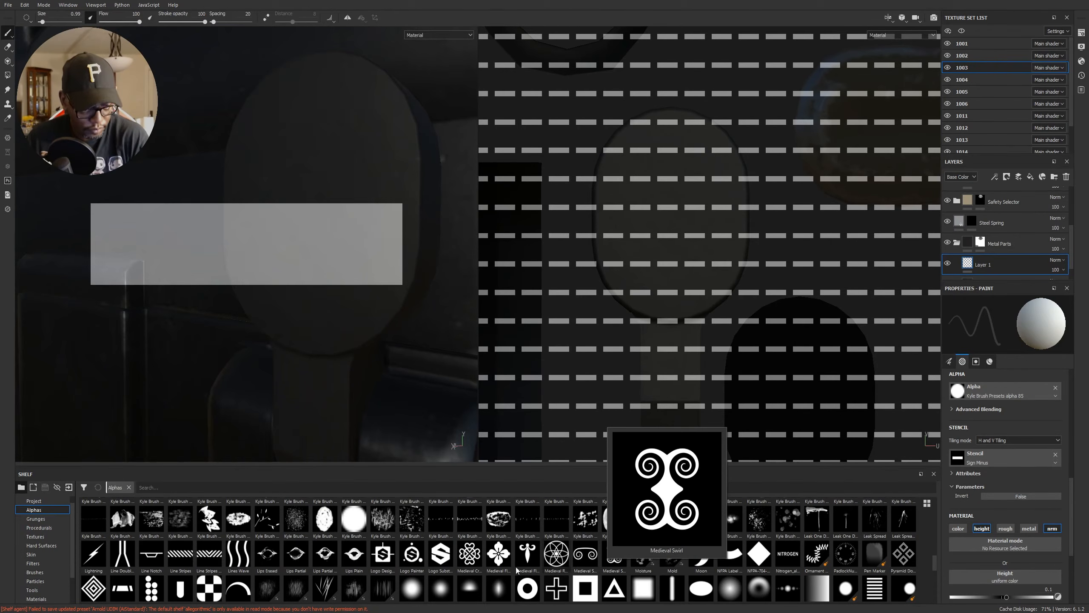
{"action": "scroll", "coordinate": [336, 553], "scroll_direction": "up", "scroll_amount": 3}
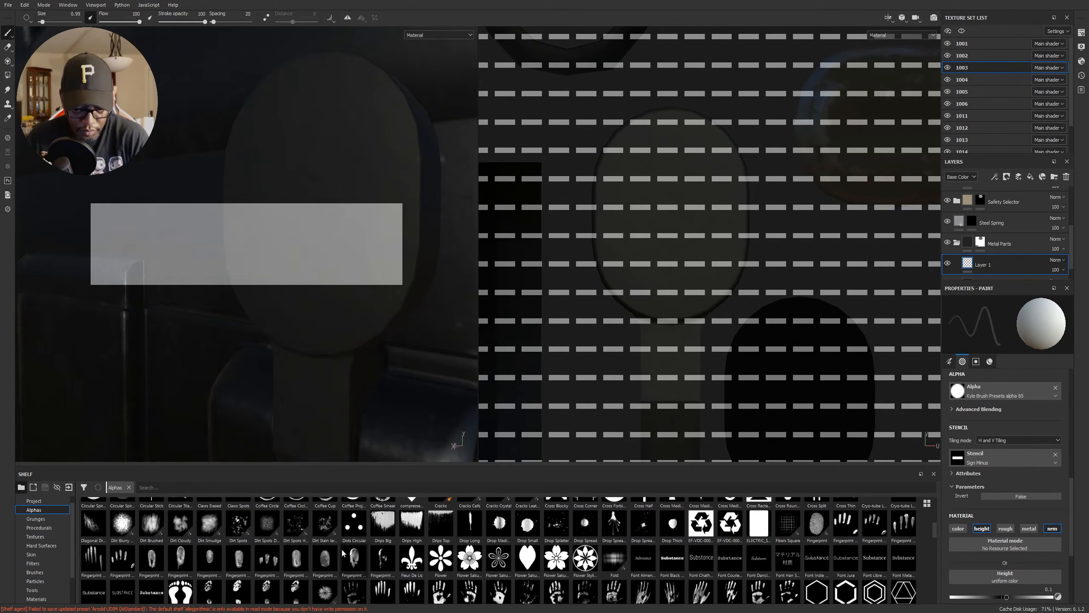
{"action": "scroll", "coordinate": [343, 552], "scroll_direction": "up", "scroll_amount": 5}
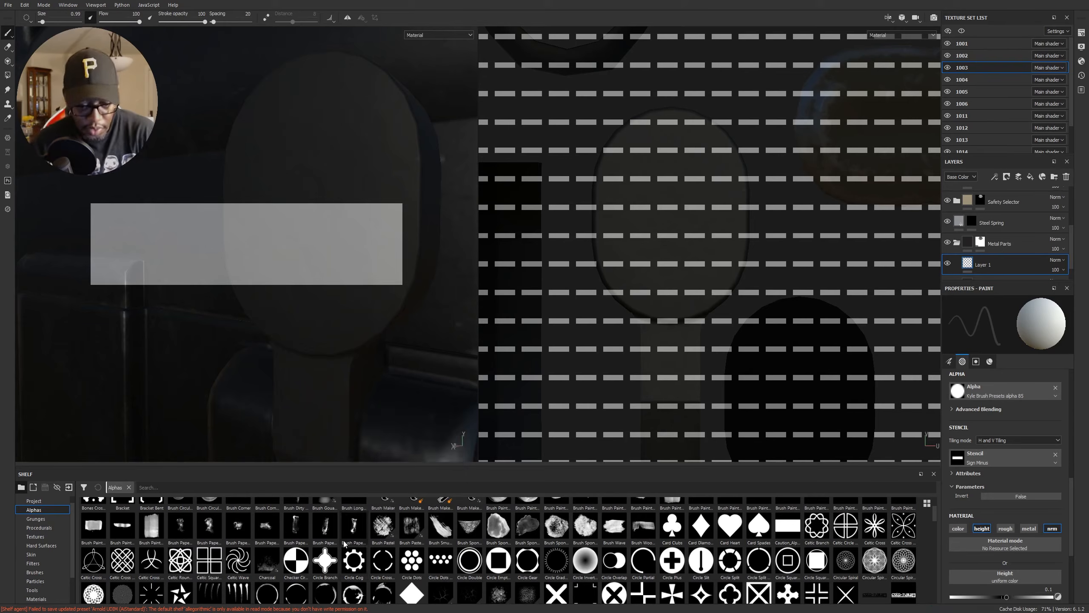
{"action": "scroll", "coordinate": [591, 565], "scroll_direction": "up", "scroll_amount": 2}
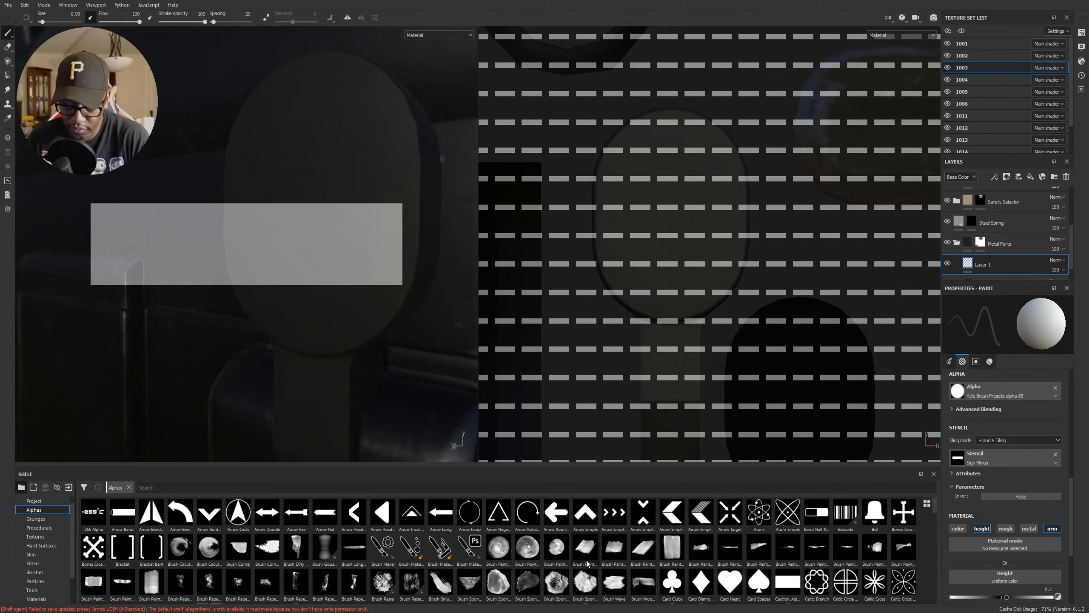
{"action": "left_click", "coordinate": [846, 514]}
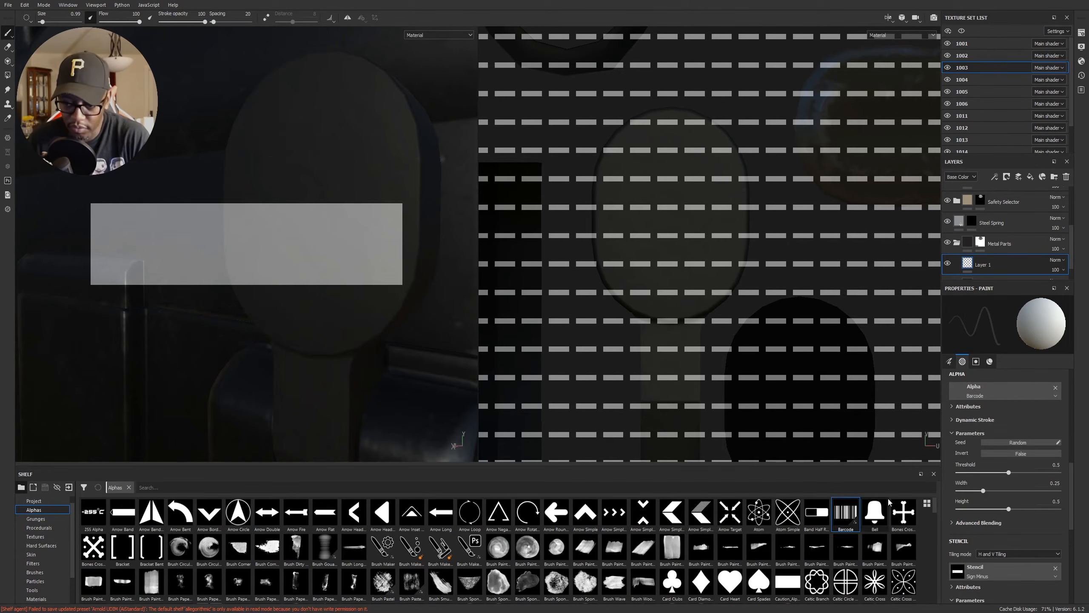
{"action": "left_click", "coordinate": [1056, 388]}
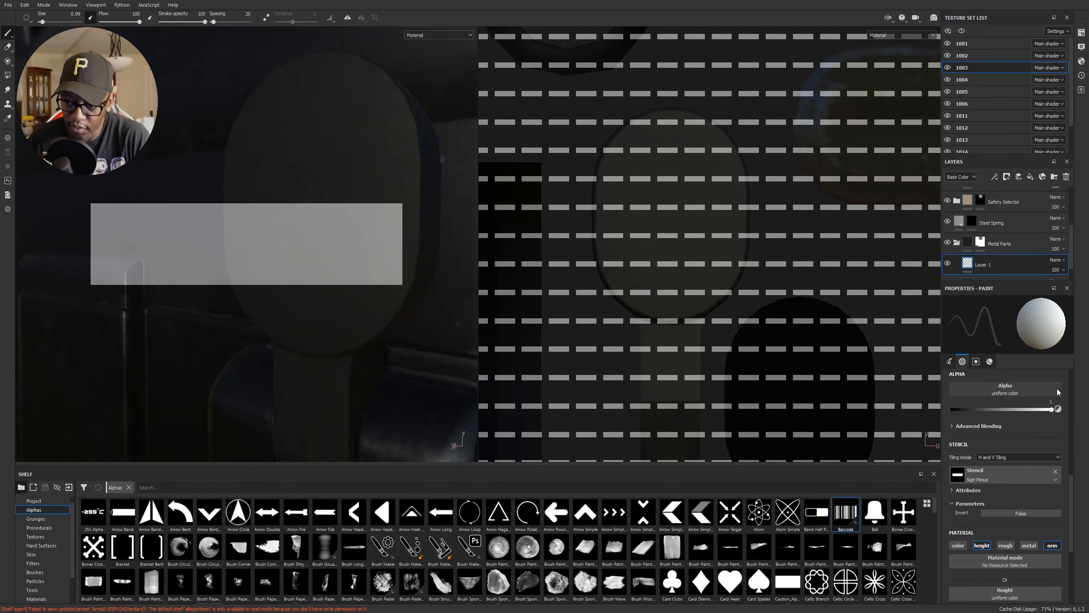
Step: Try Barcode as the stencil with Threshold 0.36, Width 0.52 and Height 0.67, remove it, and look for another alpha
{"action": "left_click_drag", "start_coordinate": [846, 513], "coordinate": [987, 468]}
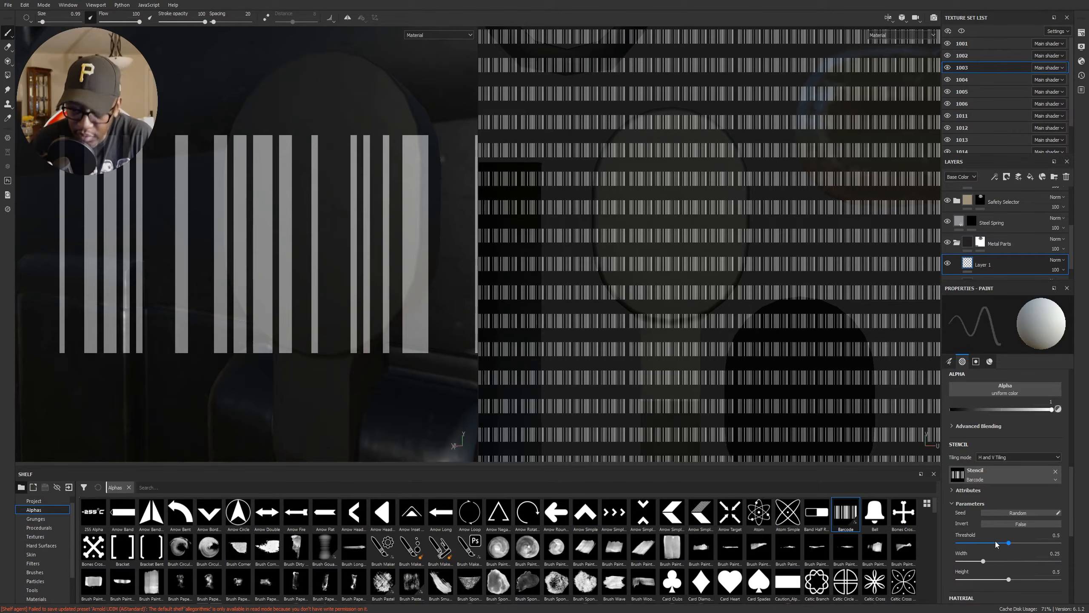
{"action": "left_click_drag", "start_coordinate": [1003, 544], "coordinate": [1022, 563]}
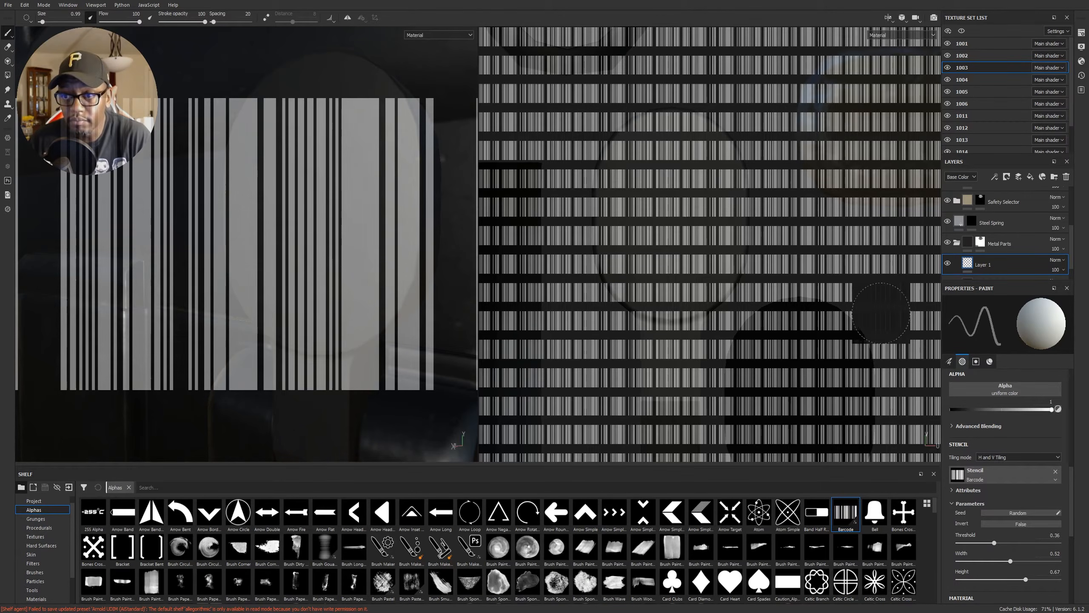
{"action": "left_click", "coordinate": [1056, 472]}
{"action": "scroll", "coordinate": [797, 585], "scroll_direction": "down", "scroll_amount": 3}
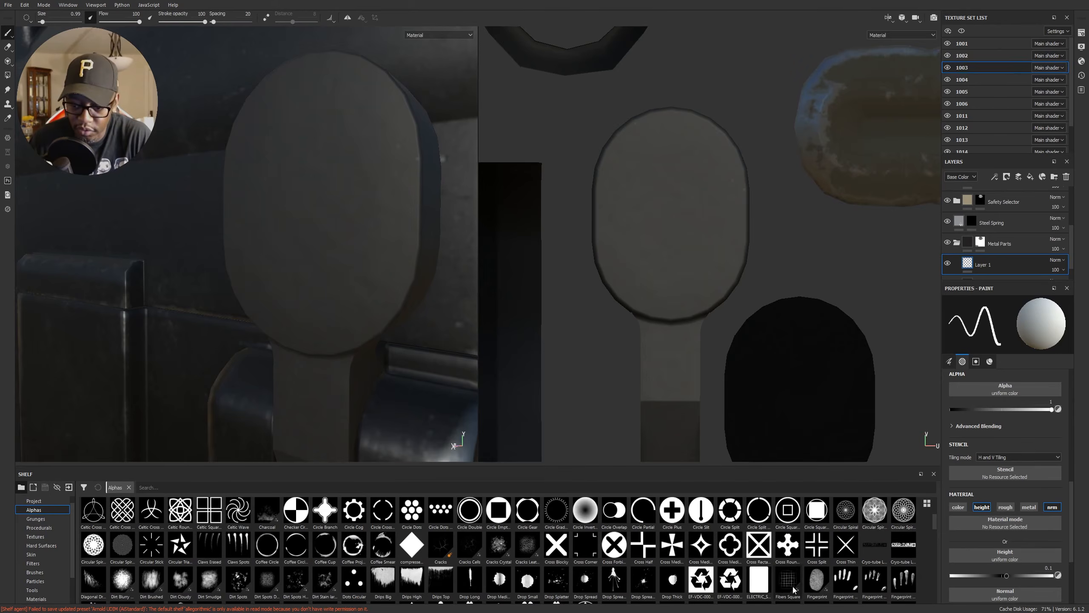
Step: Load the Shape Lines Bending alpha, enlarge the brush to size 4.37, and stamp height lines across the bolt catch paddle in the UV view
{"action": "scroll", "coordinate": [797, 585], "scroll_direction": "down", "scroll_amount": 10}
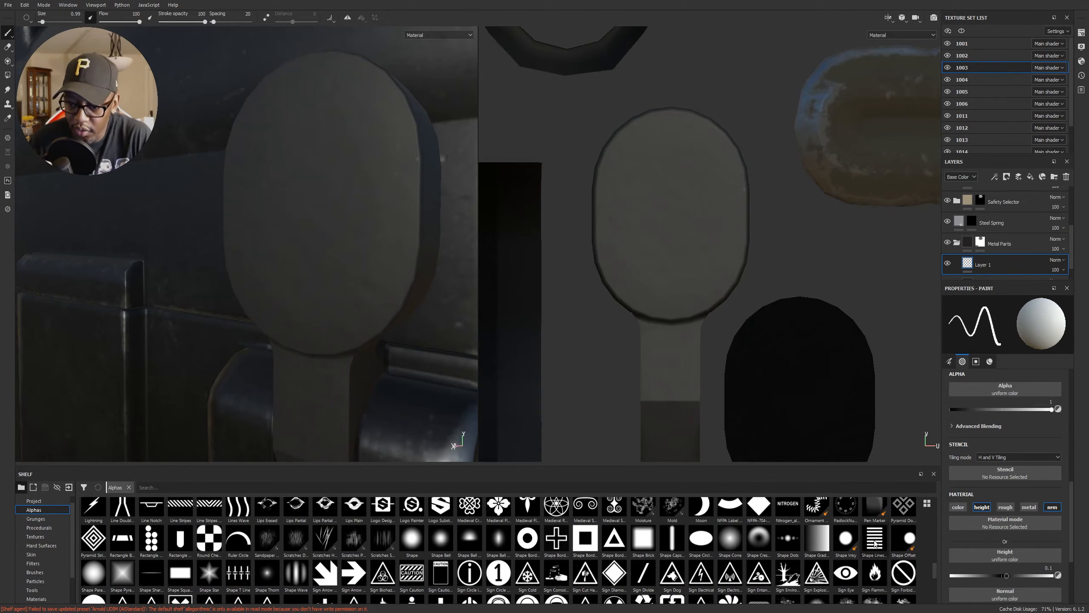
{"action": "left_click", "coordinate": [875, 543]}
{"action": "mouse_move", "coordinate": [654, 211]}
{"action": "right_mouse_down", "text": "ctrl"}
{"action": "mouse_move", "coordinate": [755, 210]}
{"action": "mouse_move", "coordinate": [719, 211]}
{"action": "right_mouse_up", "text": "ctrl"}
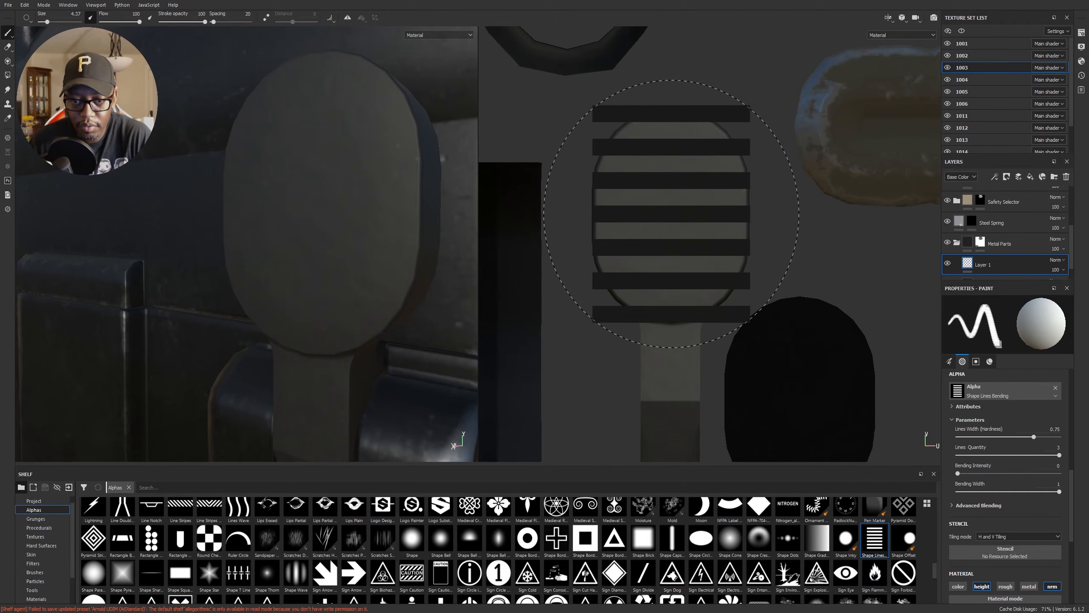
{"action": "left_click", "coordinate": [671, 213]}
Step: Examine the lined bolt catch paddle on the rifle from several distances and angles
{"action": "mouse_move", "coordinate": [335, 309]}
{"action": "right_mouse_down", "text": "alt"}
{"action": "mouse_move", "coordinate": [183, 264]}
{"action": "mouse_move", "coordinate": [165, 243]}
{"action": "right_mouse_up", "text": "alt"}
{"action": "left_click_drag", "start_coordinate": [189, 234], "coordinate": [229, 222], "text": "alt"}
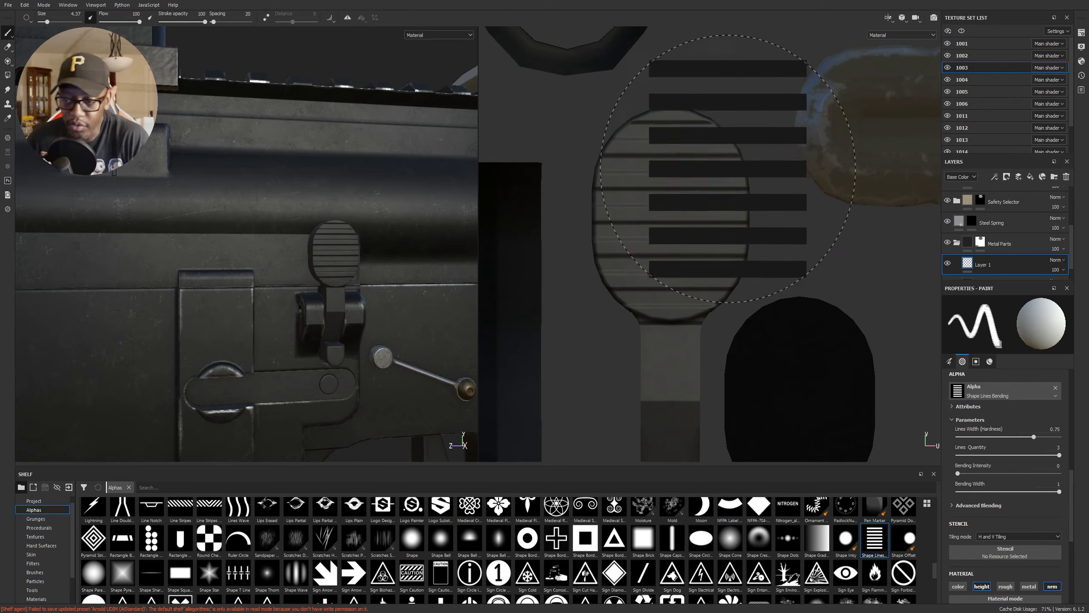
{"action": "right_click_drag", "start_coordinate": [802, 219], "coordinate": [526, 179], "text": "alt"}
{"action": "mouse_move", "coordinate": [692, 196]}
{"action": "left_mouse_down", "text": "alt"}
{"action": "mouse_move", "coordinate": [742, 205]}
{"action": "mouse_move", "coordinate": [688, 178]}
{"action": "left_mouse_up", "text": "alt"}
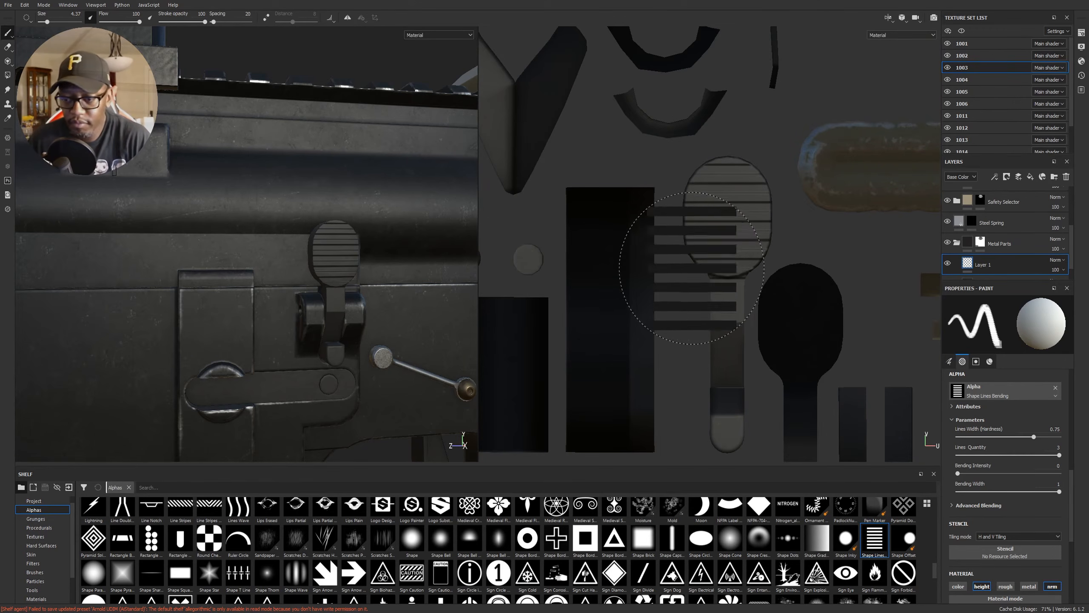
{"action": "mouse_move", "coordinate": [273, 294]}
{"action": "left_mouse_down", "text": "alt"}
{"action": "mouse_move", "coordinate": [377, 297]}
{"action": "mouse_move", "coordinate": [223, 296]}
{"action": "mouse_move", "coordinate": [204, 314]}
{"action": "left_mouse_up", "text": "alt"}
{"action": "right_click_drag", "start_coordinate": [204, 314], "coordinate": [165, 313], "text": "alt"}
{"action": "middle_click_drag", "start_coordinate": [318, 300], "coordinate": [210, 272], "text": "alt"}
{"action": "left_click_drag", "start_coordinate": [206, 268], "coordinate": [158, 274], "text": "alt"}
{"action": "middle_click_drag", "start_coordinate": [158, 274], "coordinate": [260, 300], "text": "alt"}
{"action": "left_click_drag", "start_coordinate": [260, 299], "coordinate": [372, 271], "text": "alt"}
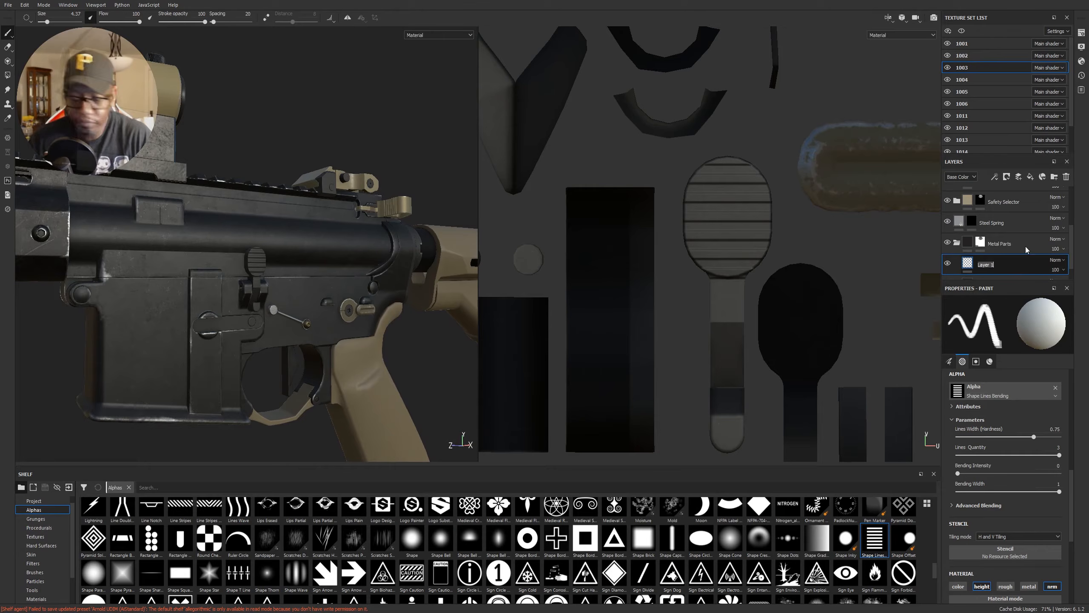
Step: Rename the painted line layer in the Metal Parts folder as Ridges
{"action": "double_click", "coordinate": [983, 265]}
{"action": "type", "text": "r"}
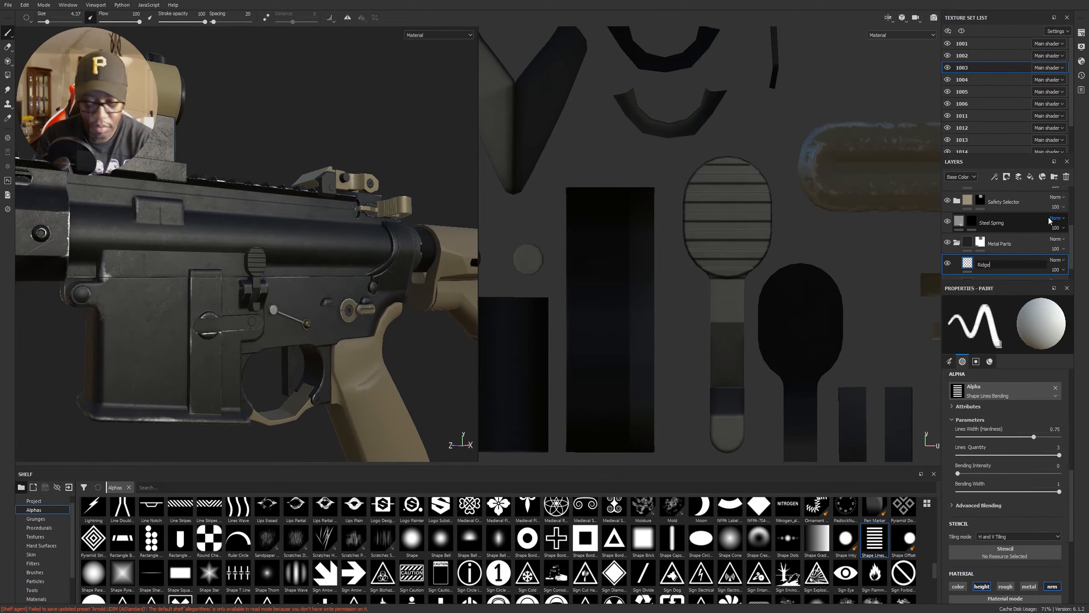
{"action": "type", "text": "idges"}
{"action": "key", "text": "Return"}
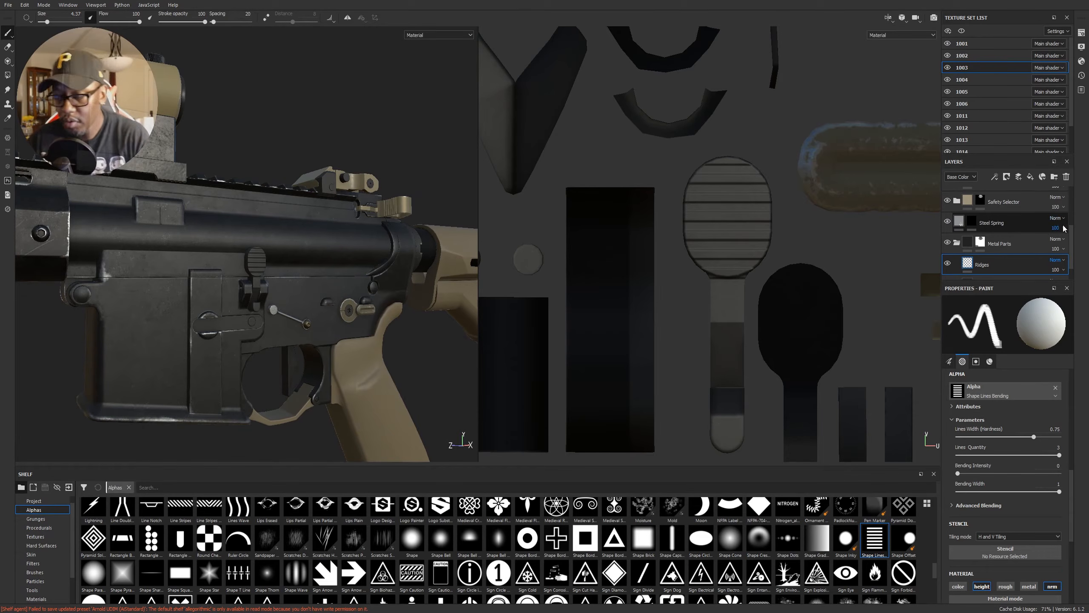
Step: Check the Steel Painted layer's effect by toggling its visibility, and group that layer into a new folder under Ridges
{"action": "scroll", "coordinate": [1028, 245], "scroll_direction": "down", "scroll_amount": 1}
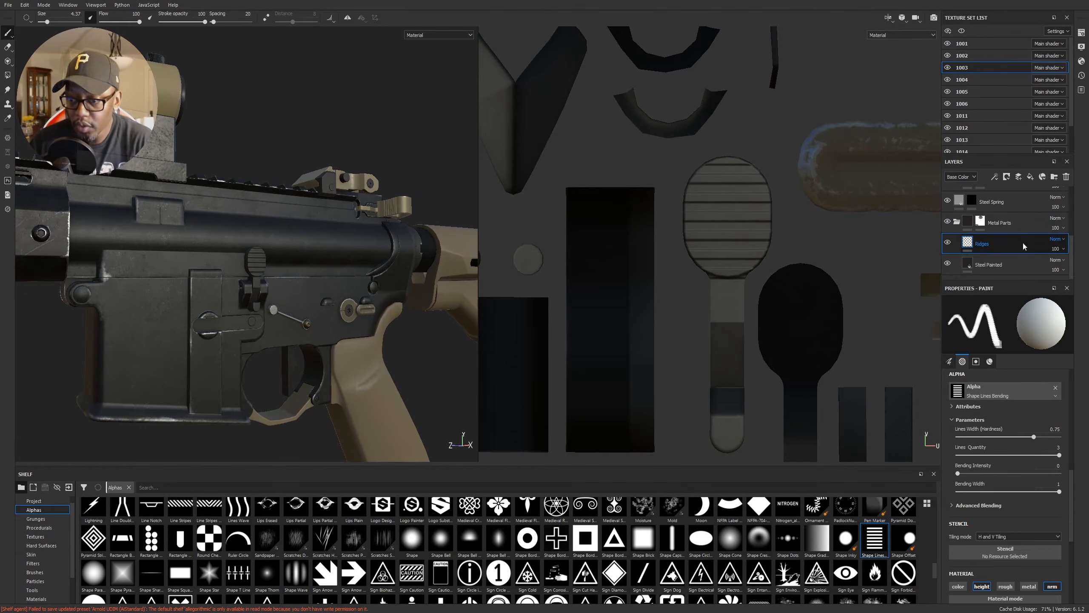
{"action": "left_click", "coordinate": [992, 265]}
{"action": "left_click", "coordinate": [948, 263]}
{"action": "left_click", "coordinate": [947, 263]}
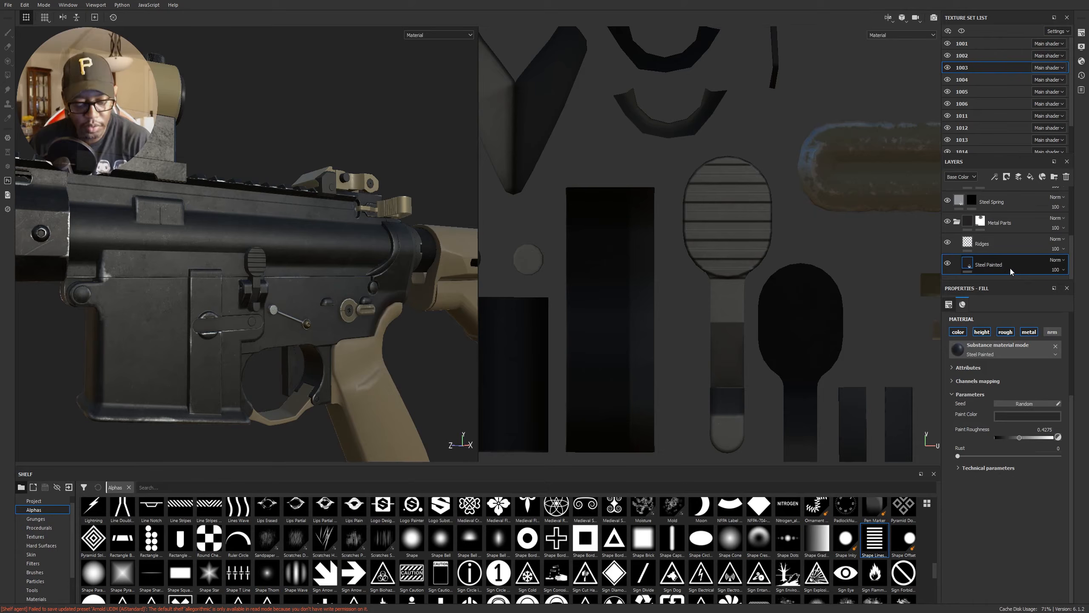
{"action": "key", "text": "ctrl+g"}
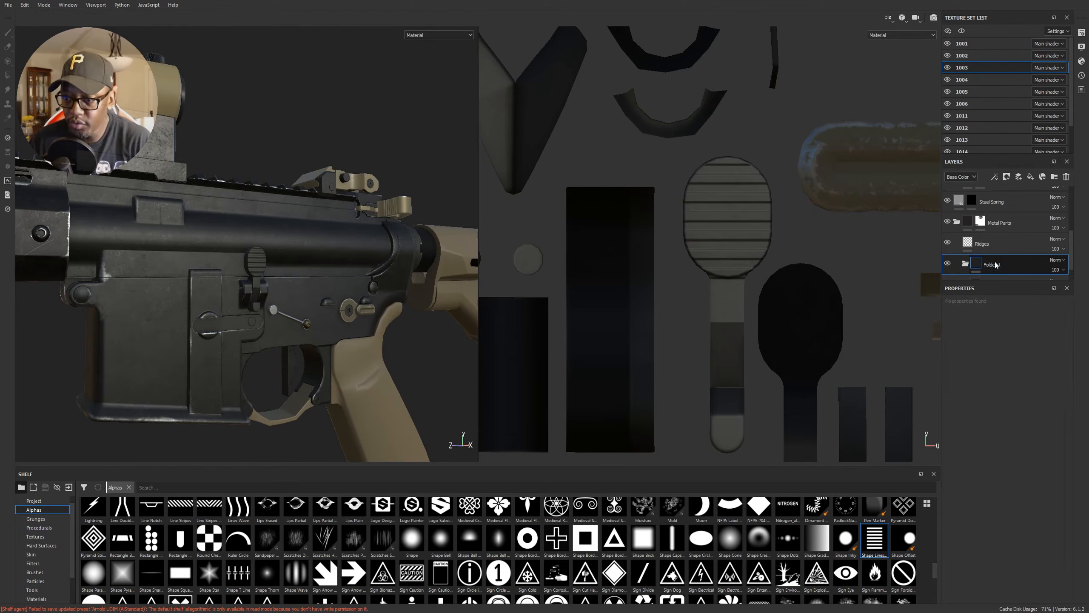
{"action": "scroll", "coordinate": [1016, 214], "scroll_direction": "down", "scroll_amount": 1}
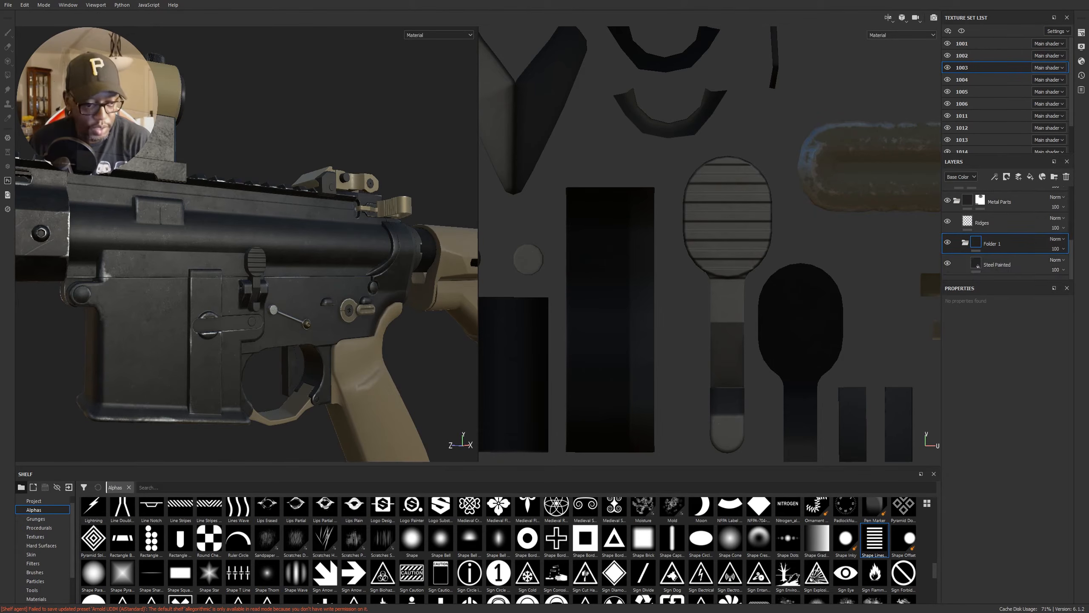
Step: Add the Steel Rough material as a fill layer beneath Steel Painted inside the new folder
{"action": "scroll", "coordinate": [41, 594], "scroll_direction": "down", "scroll_amount": 1}
{"action": "left_click", "coordinate": [36, 572]}
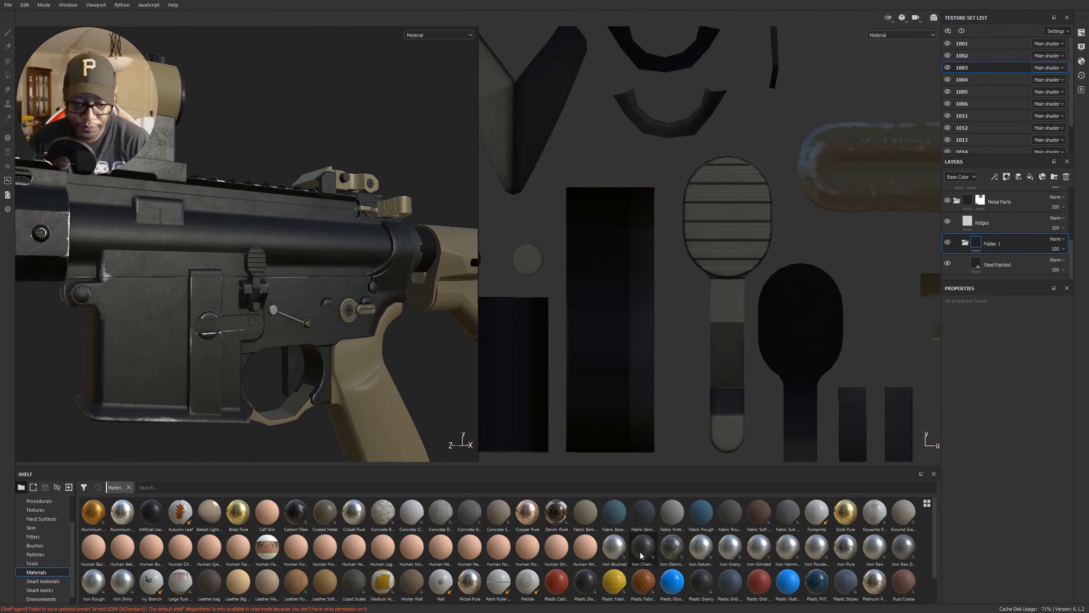
{"action": "scroll", "coordinate": [469, 580], "scroll_direction": "down", "scroll_amount": 1}
{"action": "left_click_drag", "start_coordinate": [354, 583], "coordinate": [1000, 241]}
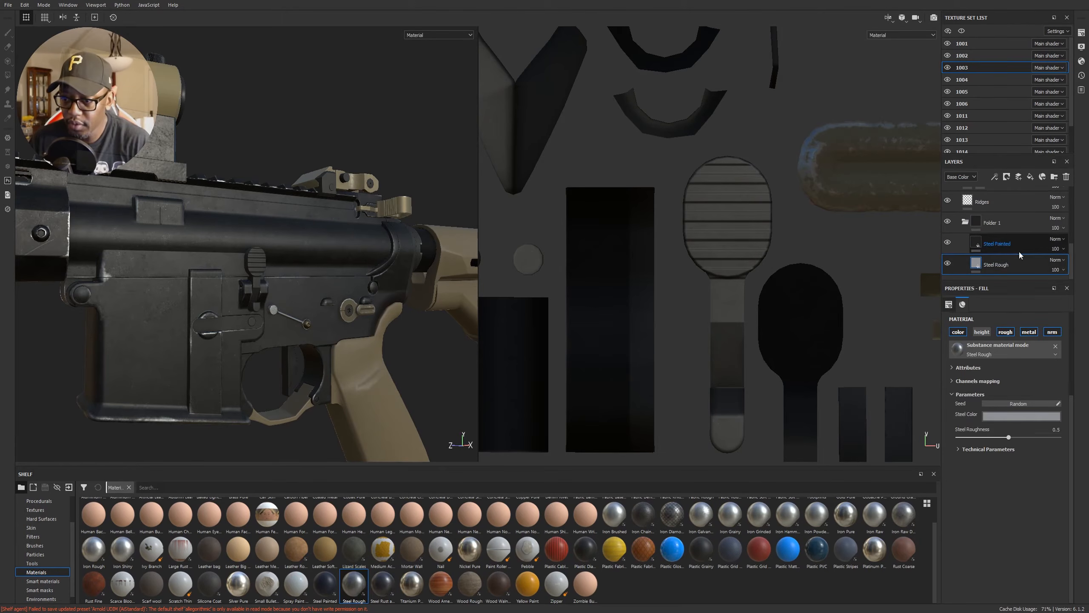
Step: Add a black mask with a Metal Edge Wear generator to the Steel Painted layer and set Invert to True
{"action": "right_click", "coordinate": [1020, 252]}
{"action": "left_click", "coordinate": [1006, 176]}
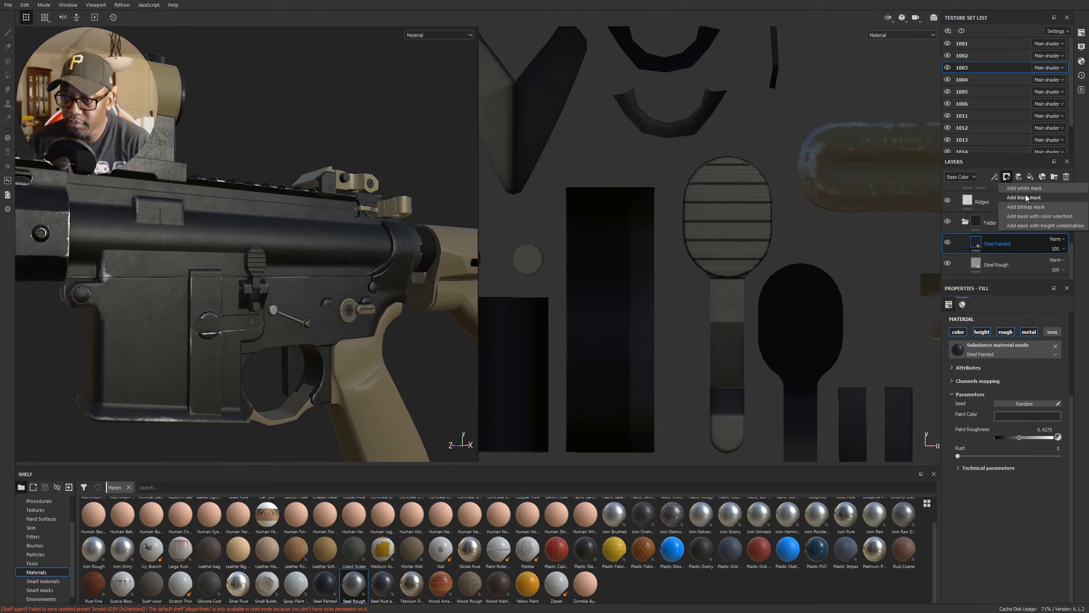
{"action": "left_click", "coordinate": [1024, 197]}
{"action": "key", "text": "4"}
{"action": "left_click", "coordinate": [995, 176]}
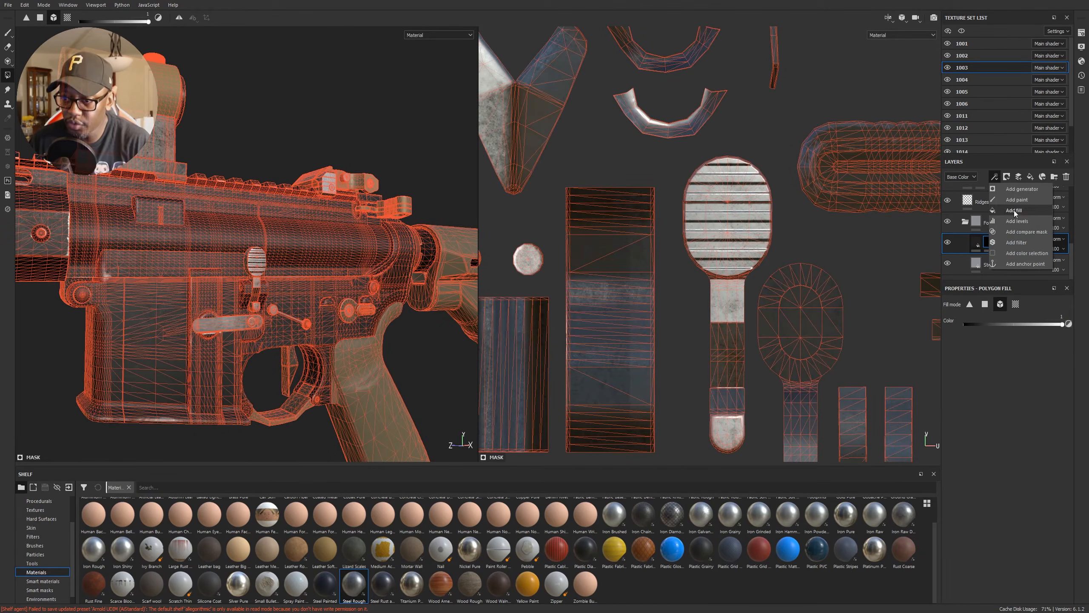
{"action": "left_click", "coordinate": [1019, 189]}
{"action": "left_click", "coordinate": [1016, 318]}
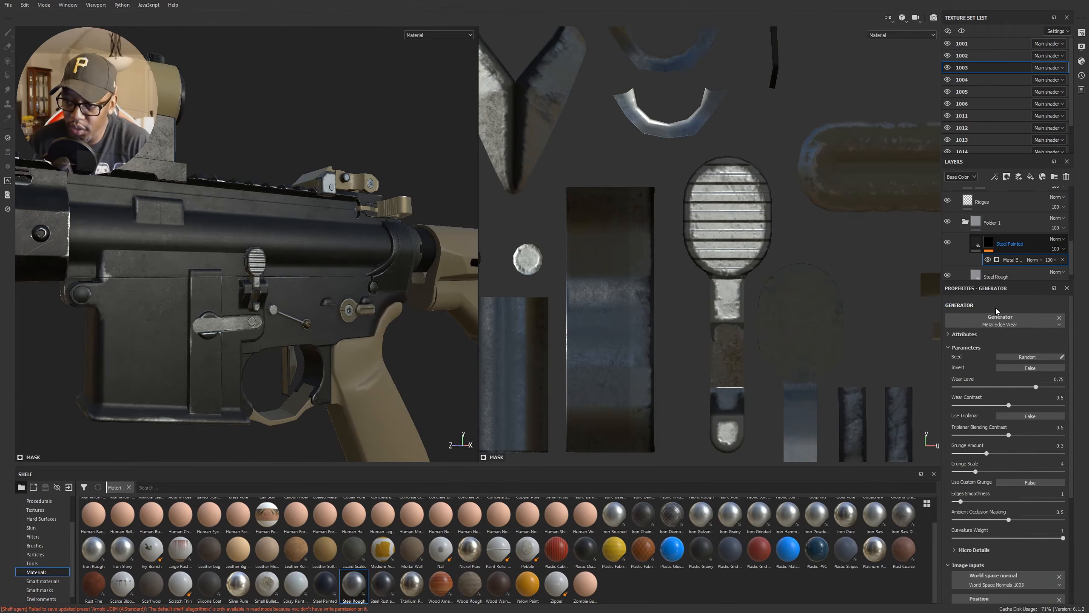
{"action": "left_click", "coordinate": [1010, 367]}
Step: Lower the edge wear generator's Wear Level to 0.46 and its Curvature Weight to 0.28
{"action": "scroll", "coordinate": [445, 291], "scroll_direction": "up", "scroll_amount": 5}
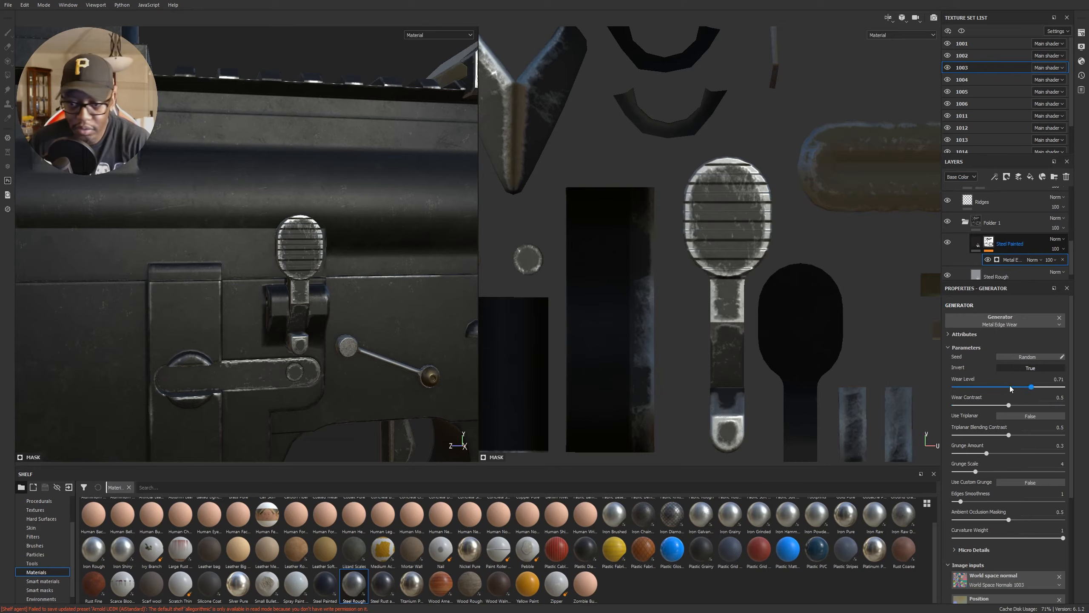
{"action": "left_click_drag", "start_coordinate": [1035, 387], "coordinate": [1015, 387]}
{"action": "left_click_drag", "start_coordinate": [1063, 538], "coordinate": [983, 552]}
{"action": "left_click_drag", "start_coordinate": [370, 341], "coordinate": [398, 339], "text": "alt"}
{"action": "right_click_drag", "start_coordinate": [398, 339], "coordinate": [520, 331], "text": "alt"}
{"action": "left_click_drag", "start_coordinate": [520, 331], "coordinate": [289, 282], "text": "alt"}
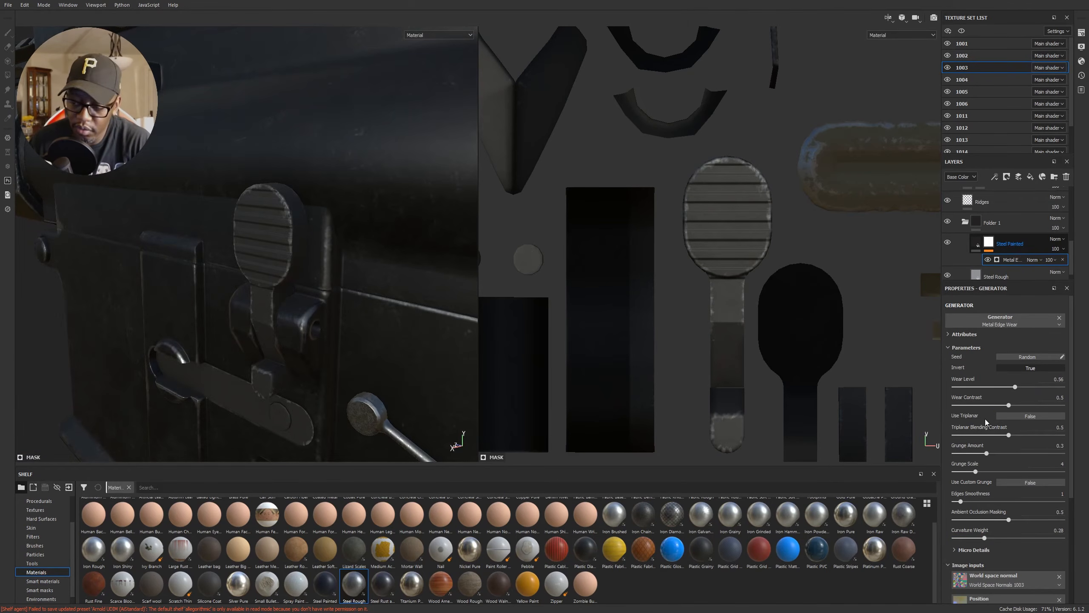
{"action": "left_click_drag", "start_coordinate": [1015, 387], "coordinate": [1003, 388]}
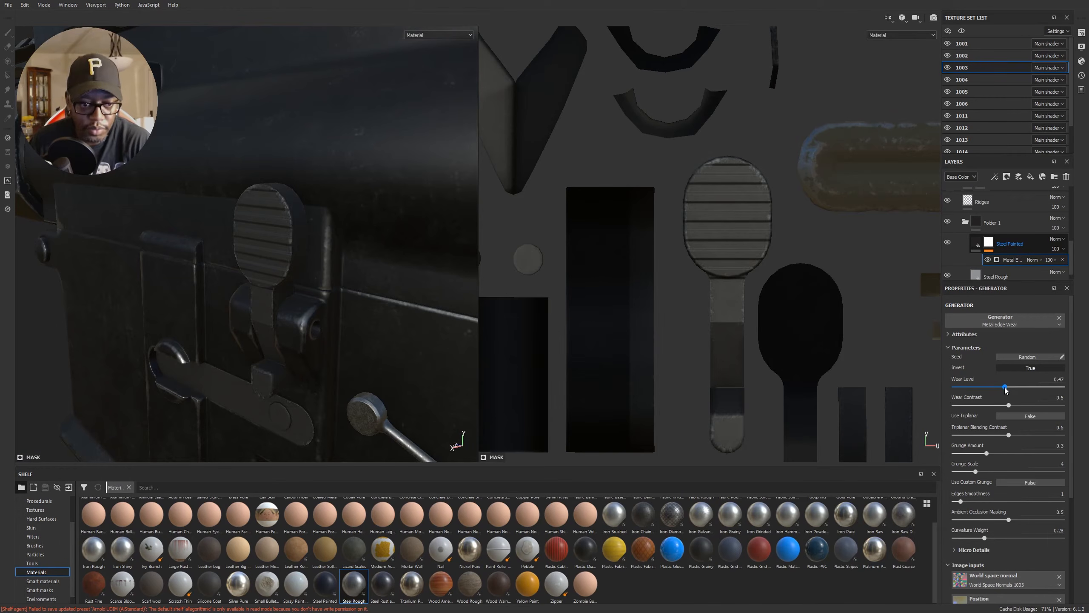
{"action": "left_click_drag", "start_coordinate": [1005, 387], "coordinate": [1004, 388]}
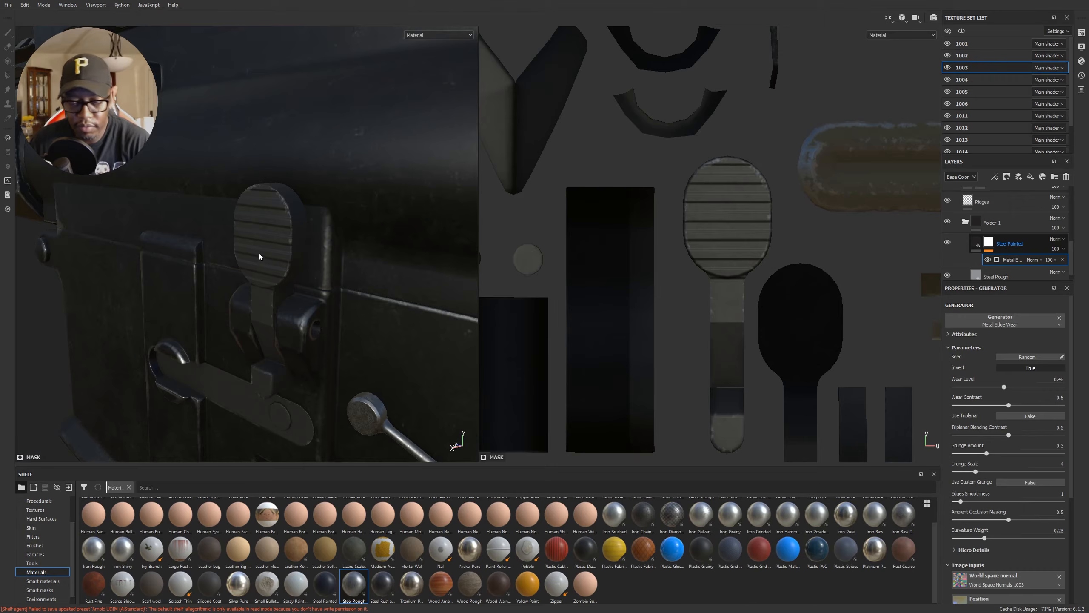
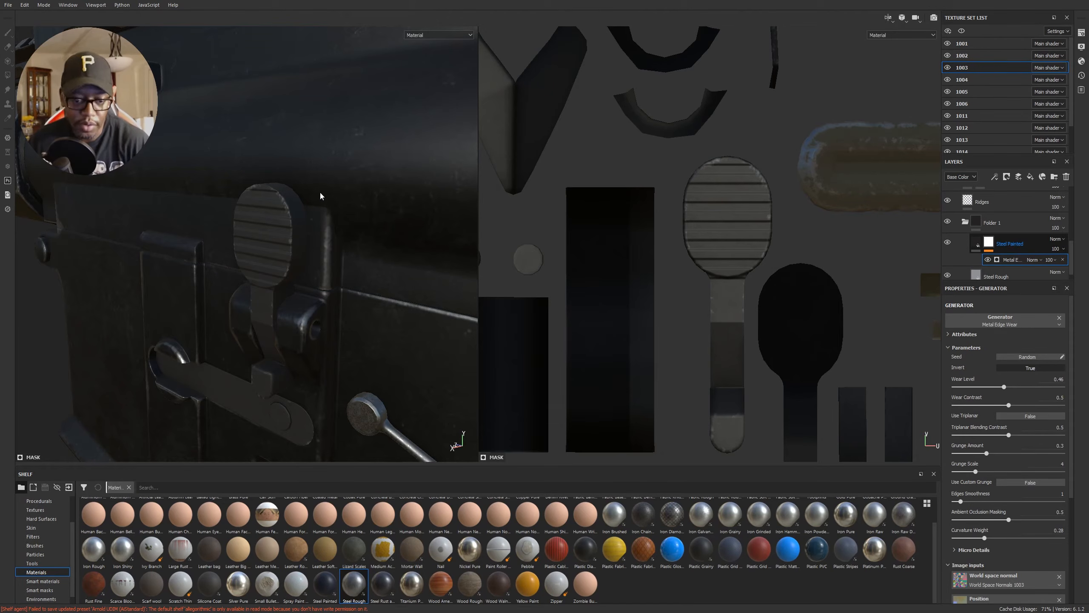
Step: Set the edge wear generator's Wear Level to 0.55 and Grunge Amount to 0.51
{"action": "left_click_drag", "start_coordinate": [291, 226], "coordinate": [328, 205], "text": "alt"}
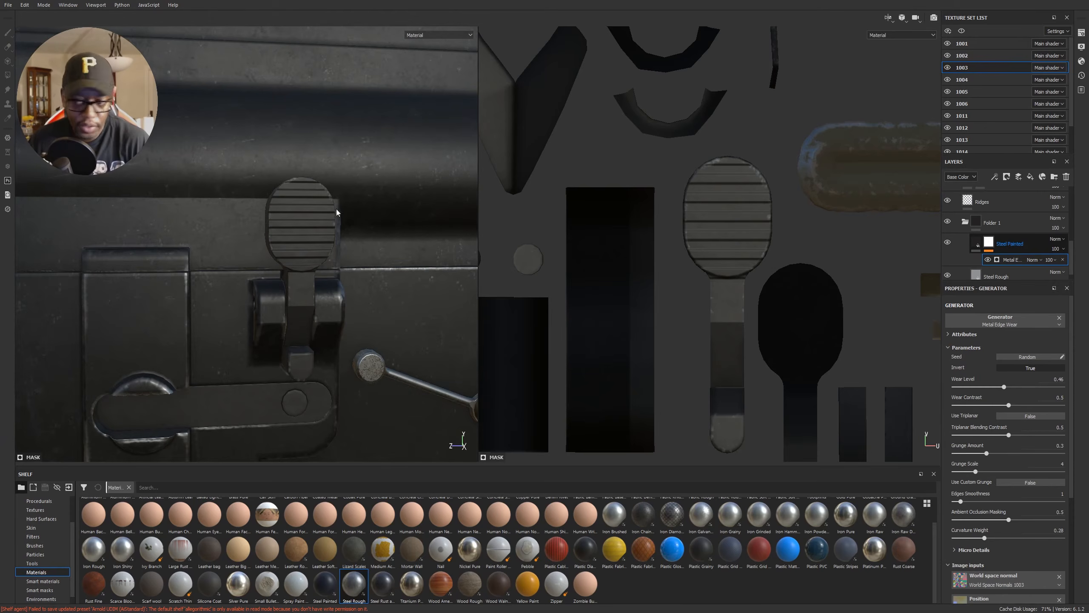
{"action": "left_click_drag", "start_coordinate": [1004, 387], "coordinate": [1014, 388]}
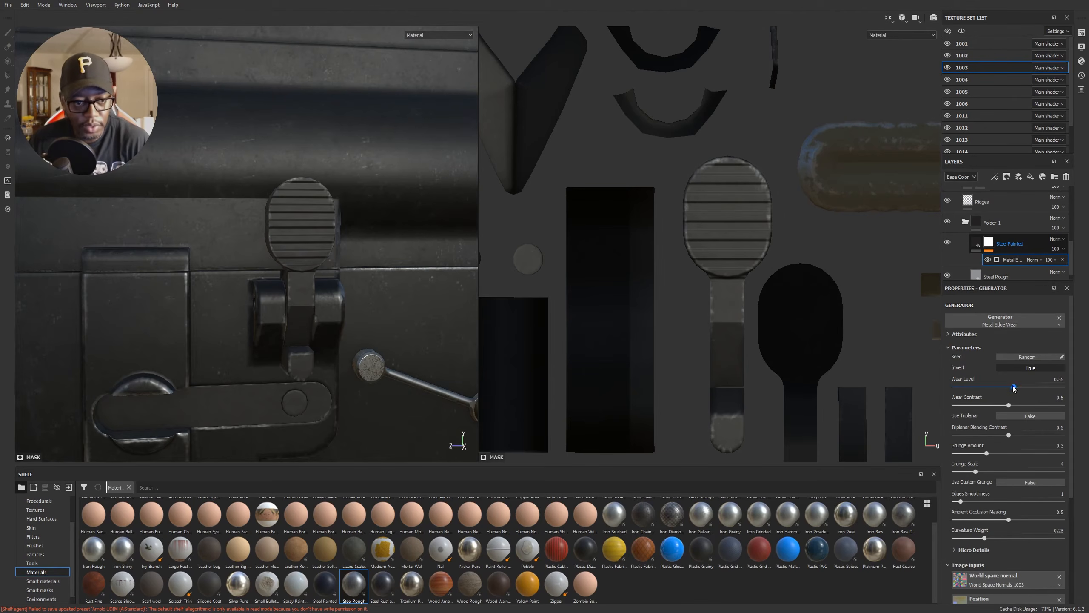
{"action": "left_click_drag", "start_coordinate": [986, 457], "coordinate": [1006, 453]}
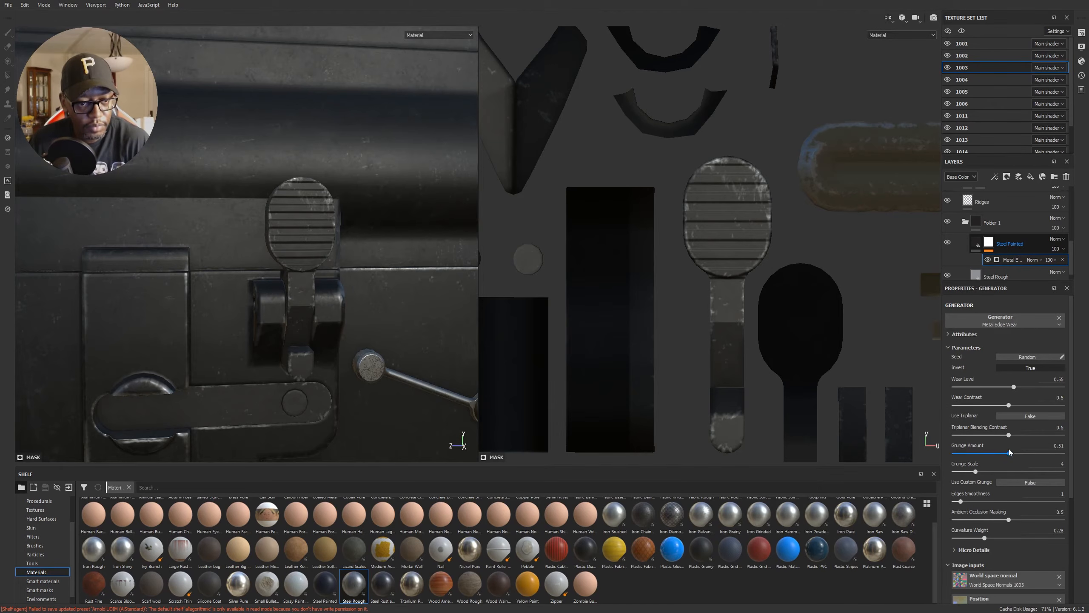
Step: Examine the edge wear on the metal parts along both sides of the rifle's receiver
{"action": "left_click_drag", "start_coordinate": [197, 268], "coordinate": [193, 295], "text": "alt"}
{"action": "scroll", "coordinate": [192, 295], "scroll_direction": "down", "scroll_amount": 5}
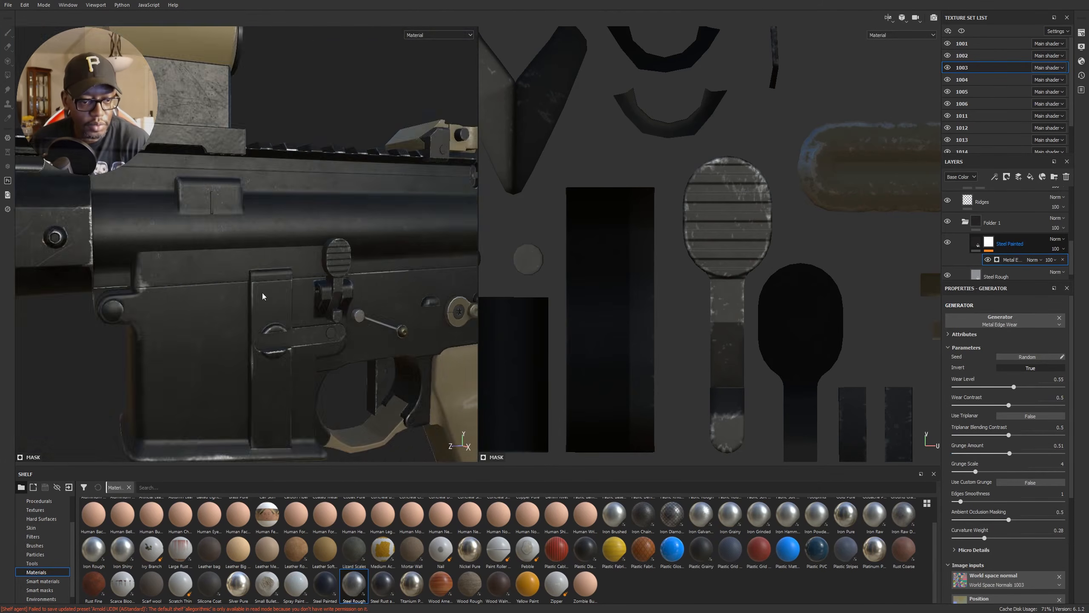
{"action": "middle_click_drag", "start_coordinate": [343, 296], "coordinate": [206, 296], "text": "alt"}
{"action": "scroll", "coordinate": [240, 296], "scroll_direction": "up", "scroll_amount": 4}
{"action": "left_click_drag", "start_coordinate": [326, 307], "coordinate": [264, 282], "text": "alt"}
{"action": "right_click_drag", "start_coordinate": [348, 303], "coordinate": [240, 281], "text": "alt"}
{"action": "left_click_drag", "start_coordinate": [240, 281], "coordinate": [300, 274], "text": "alt"}
{"action": "middle_click_drag", "start_coordinate": [171, 274], "coordinate": [287, 298], "text": "alt"}
{"action": "right_click_drag", "start_coordinate": [288, 298], "coordinate": [227, 292], "text": "alt"}
{"action": "left_click_drag", "start_coordinate": [228, 292], "coordinate": [558, 270], "text": "alt"}
{"action": "middle_click_drag", "start_coordinate": [143, 286], "coordinate": [324, 254], "text": "alt"}
{"action": "left_click_drag", "start_coordinate": [325, 254], "coordinate": [287, 251], "text": "alt"}
{"action": "middle_click_drag", "start_coordinate": [330, 247], "coordinate": [277, 326], "text": "alt"}
{"action": "left_click_drag", "start_coordinate": [277, 326], "coordinate": [274, 312], "text": "alt"}
{"action": "right_click_drag", "start_coordinate": [274, 312], "coordinate": [362, 285], "text": "alt"}
{"action": "left_click_drag", "start_coordinate": [362, 285], "coordinate": [380, 271], "text": "alt"}
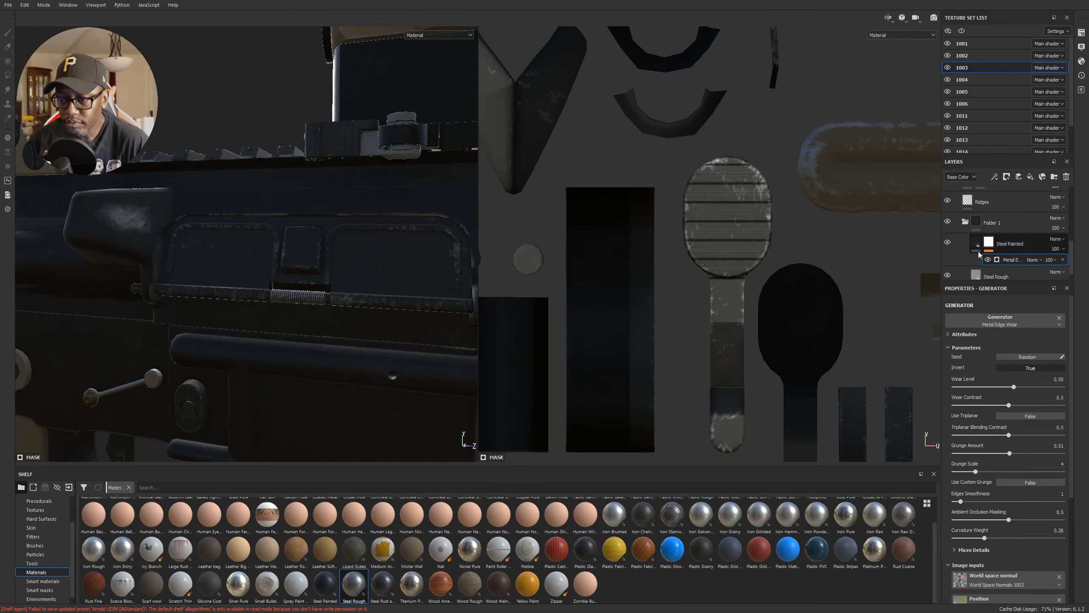
Step: Rename the folder holding the two steel layers as Bolt Release Group and save the project
{"action": "scroll", "coordinate": [1016, 245], "scroll_direction": "up", "scroll_amount": 1}
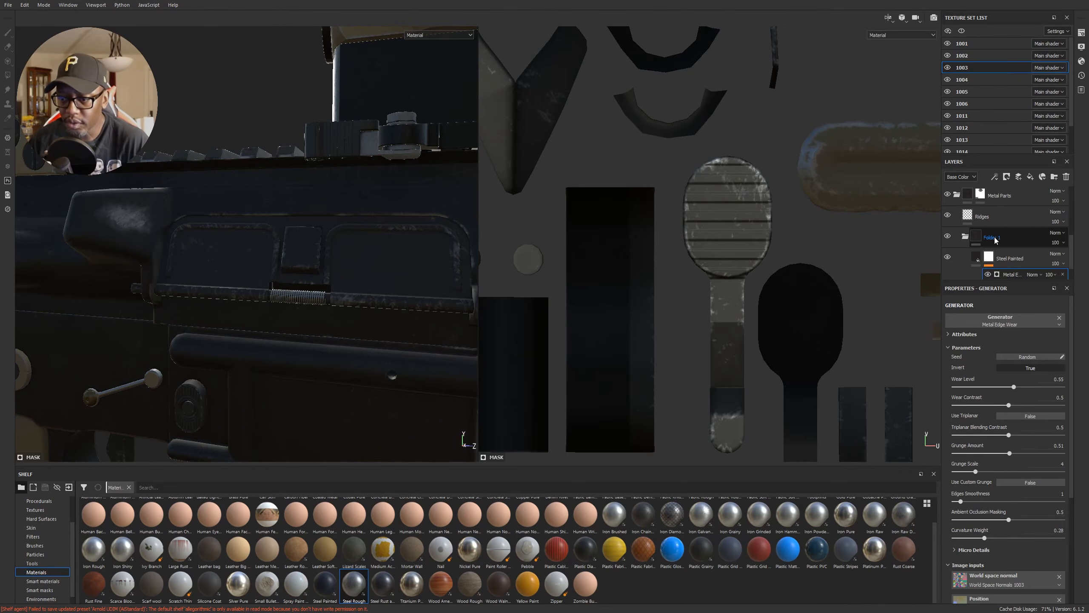
{"action": "left_click_drag", "start_coordinate": [333, 312], "coordinate": [22, 286], "text": "alt"}
{"action": "middle_click_drag", "start_coordinate": [373, 344], "coordinate": [178, 260], "text": "alt"}
{"action": "left_click_drag", "start_coordinate": [385, 307], "coordinate": [381, 326], "text": "alt"}
{"action": "double_click", "coordinate": [994, 238]}
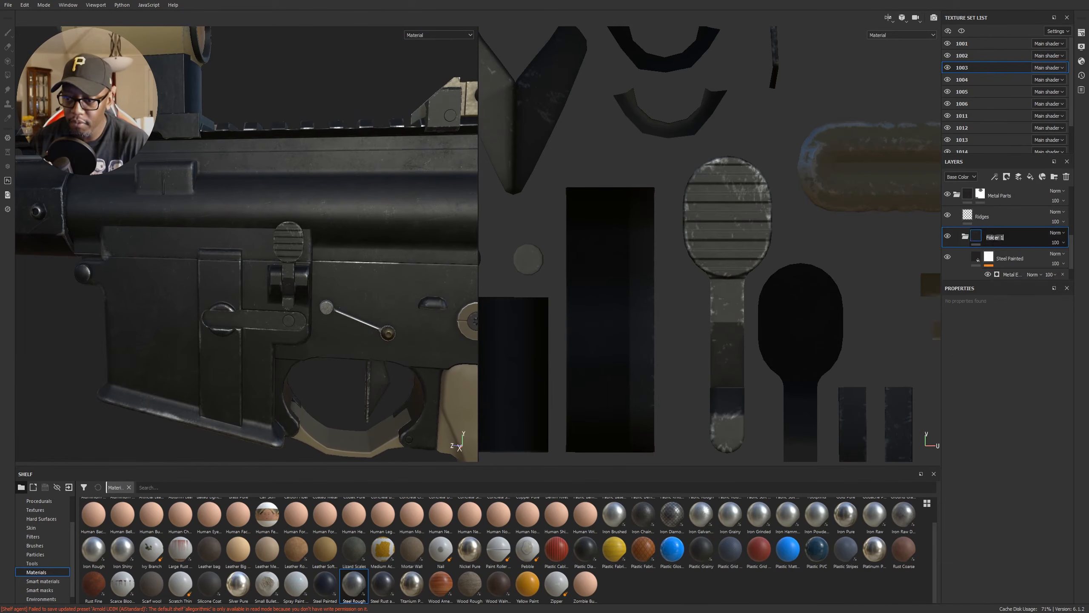
{"action": "type", "text": "Bolt Release Group"}
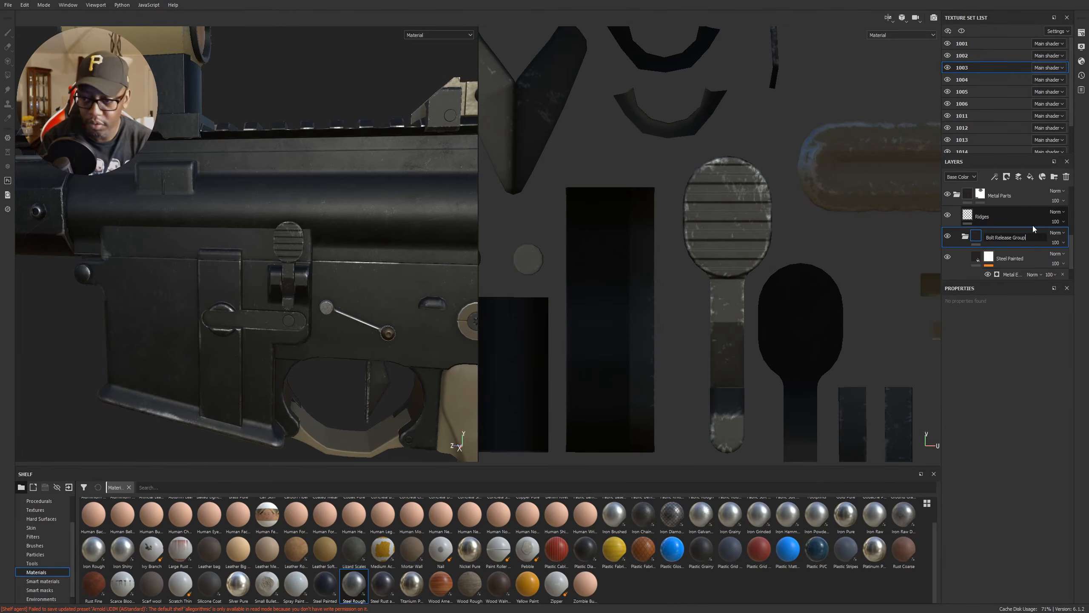
{"action": "key", "text": "Return"}
{"action": "key", "text": "ctrl+s"}
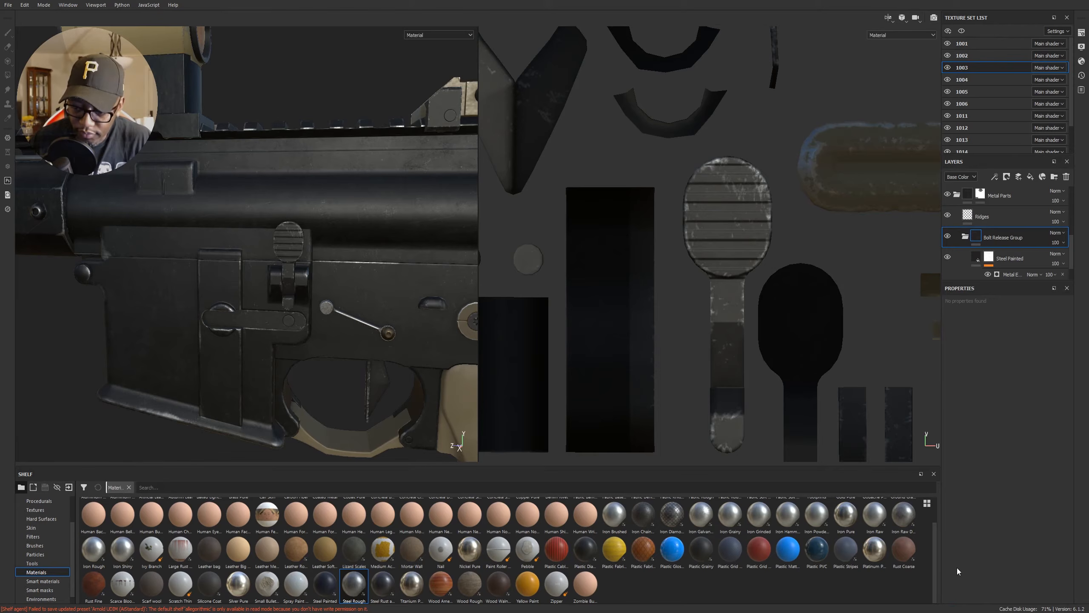
Step: Inspect the Bolt Release Group's layers and mask, and toggle the folder's visibility to check which rifle parts it covers
{"action": "middle_click_drag", "start_coordinate": [784, 230], "coordinate": [772, 196], "text": "alt"}
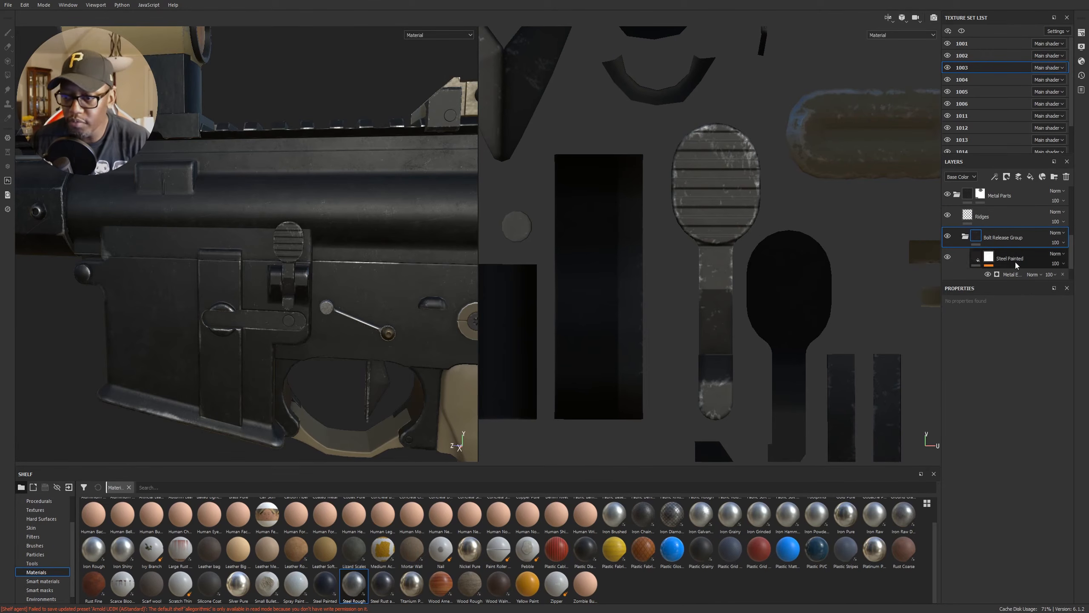
{"action": "scroll", "coordinate": [1000, 247], "scroll_direction": "down", "scroll_amount": 2}
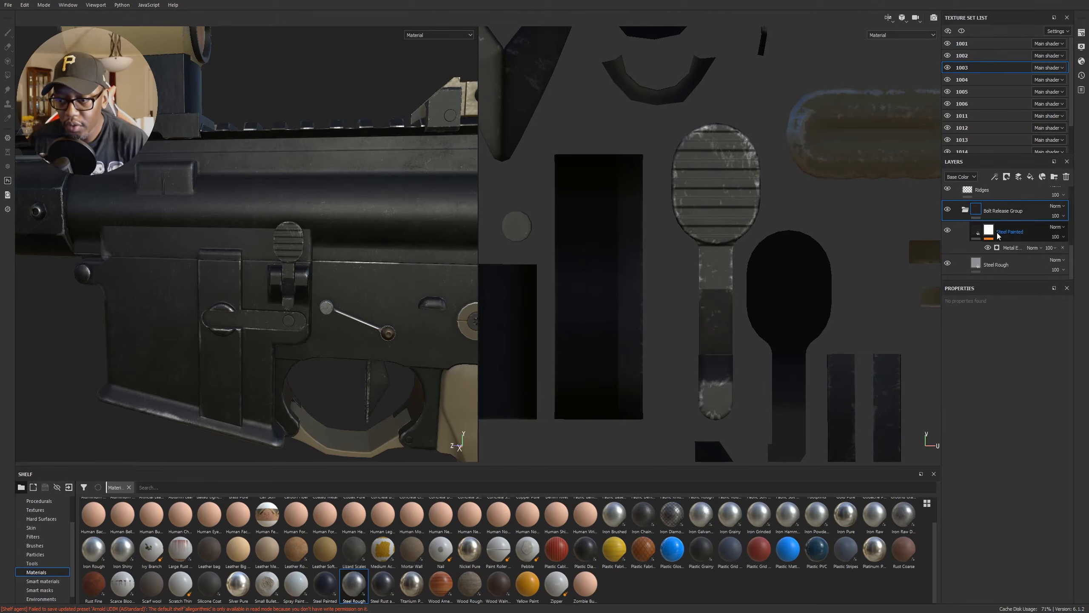
{"action": "left_click", "coordinate": [991, 233]}
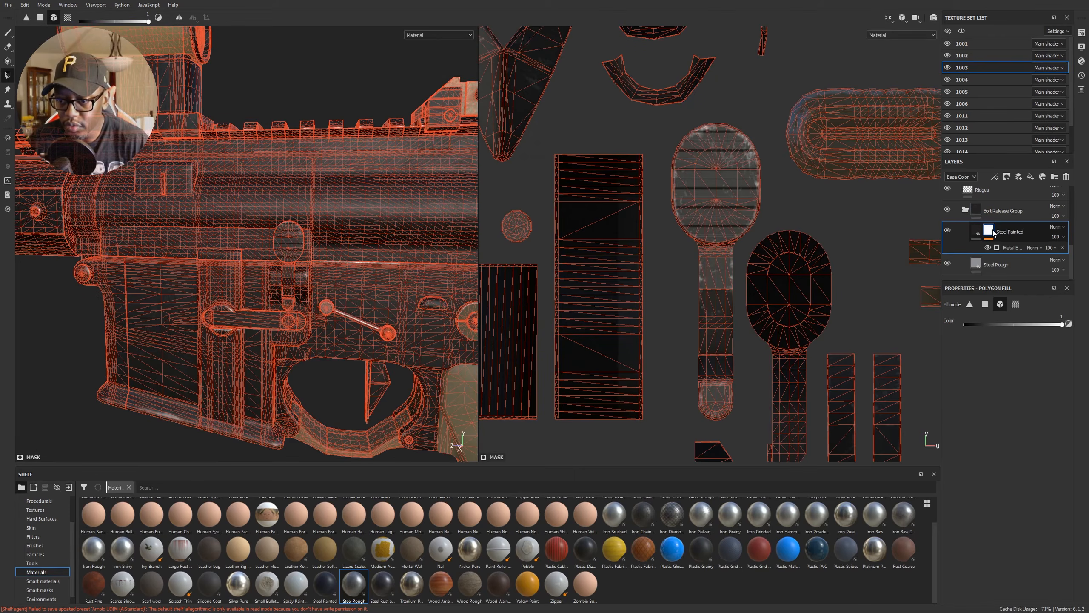
{"action": "mouse_move", "coordinate": [993, 232]}
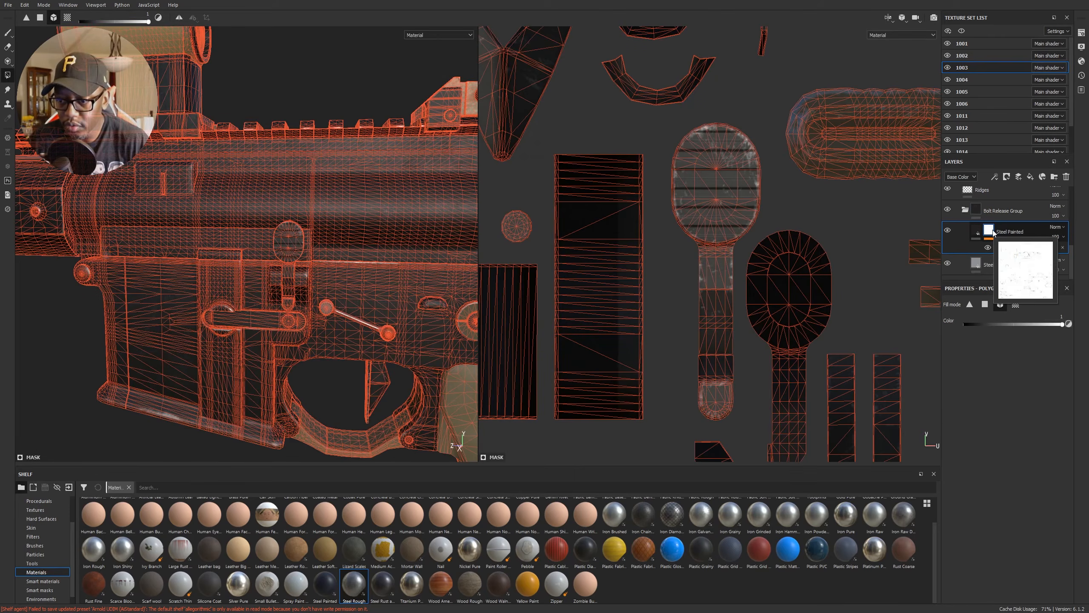
{"action": "left_click", "coordinate": [978, 209]}
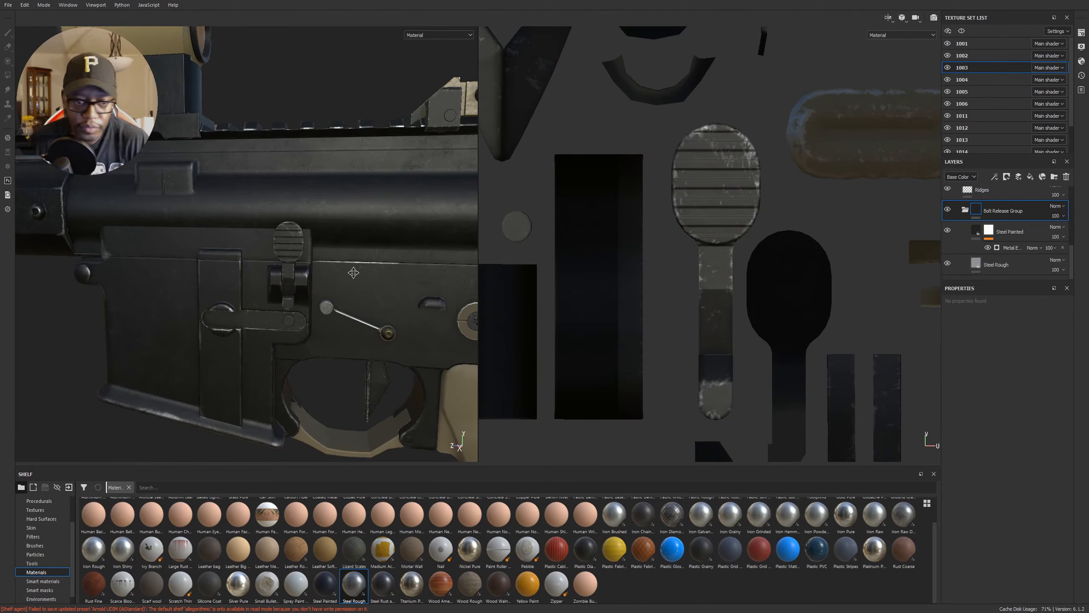
{"action": "middle_click_drag", "start_coordinate": [376, 338], "coordinate": [351, 344], "text": "alt"}
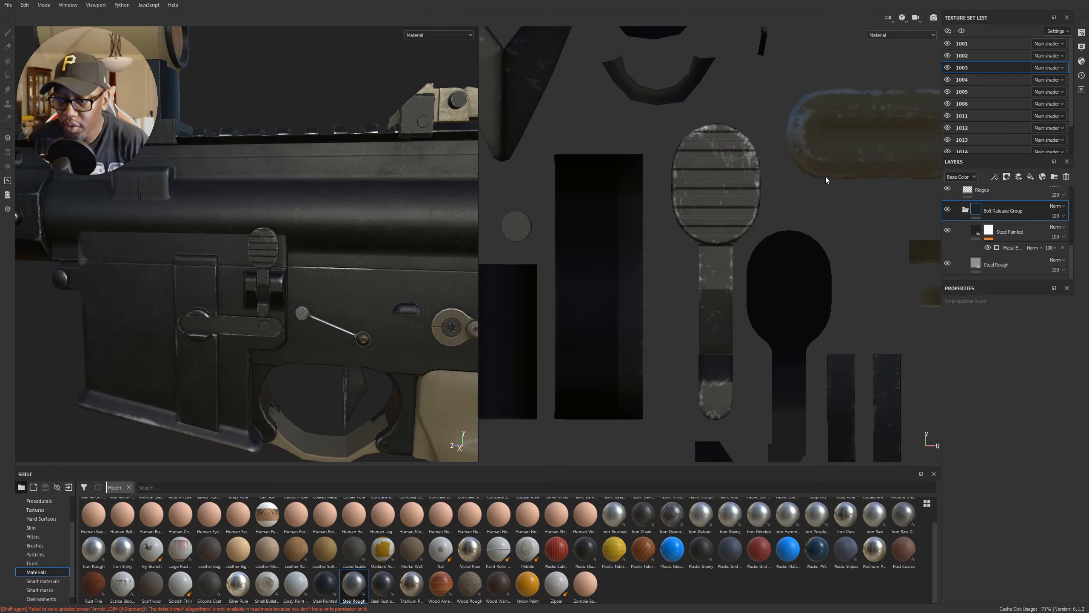
{"action": "scroll", "coordinate": [987, 209], "scroll_direction": "up", "scroll_amount": 1}
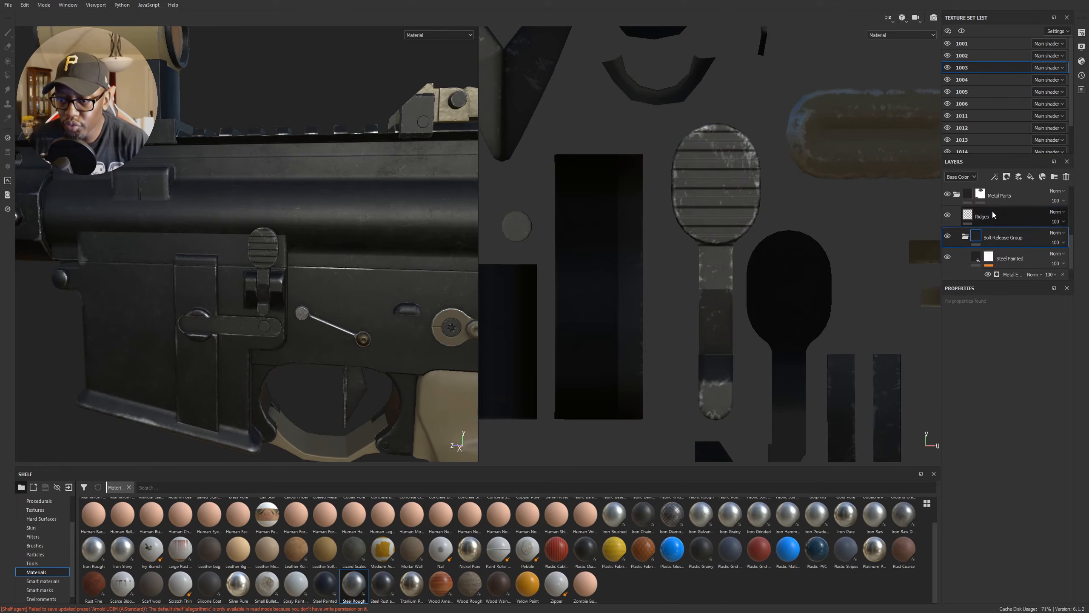
{"action": "scroll", "coordinate": [993, 213], "scroll_direction": "down", "scroll_amount": 1}
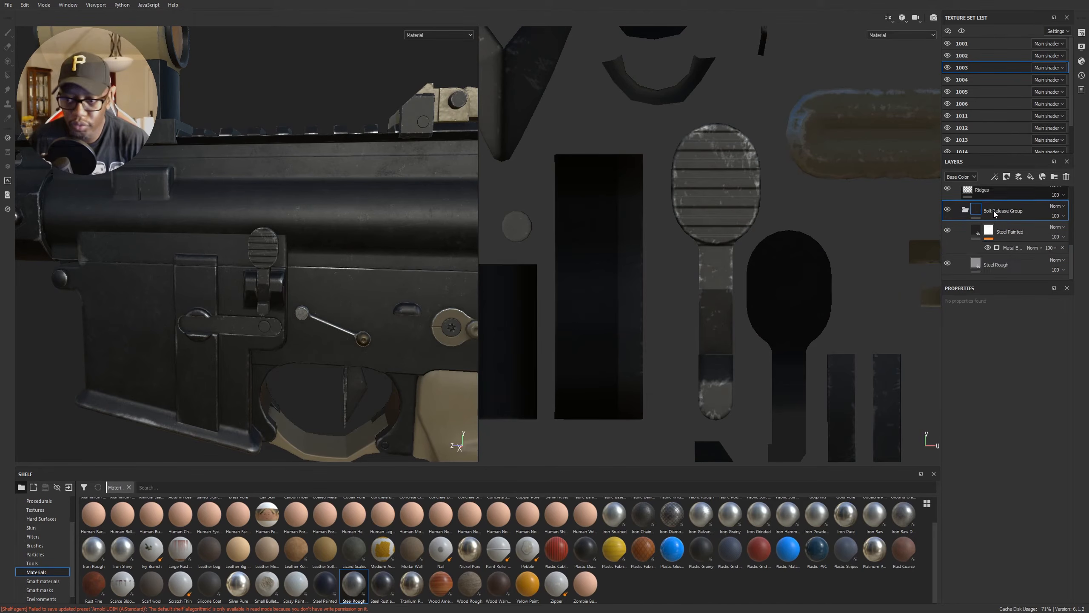
{"action": "left_click", "coordinate": [948, 209]}
{"action": "scroll", "coordinate": [123, 292], "scroll_direction": "down", "scroll_amount": 5}
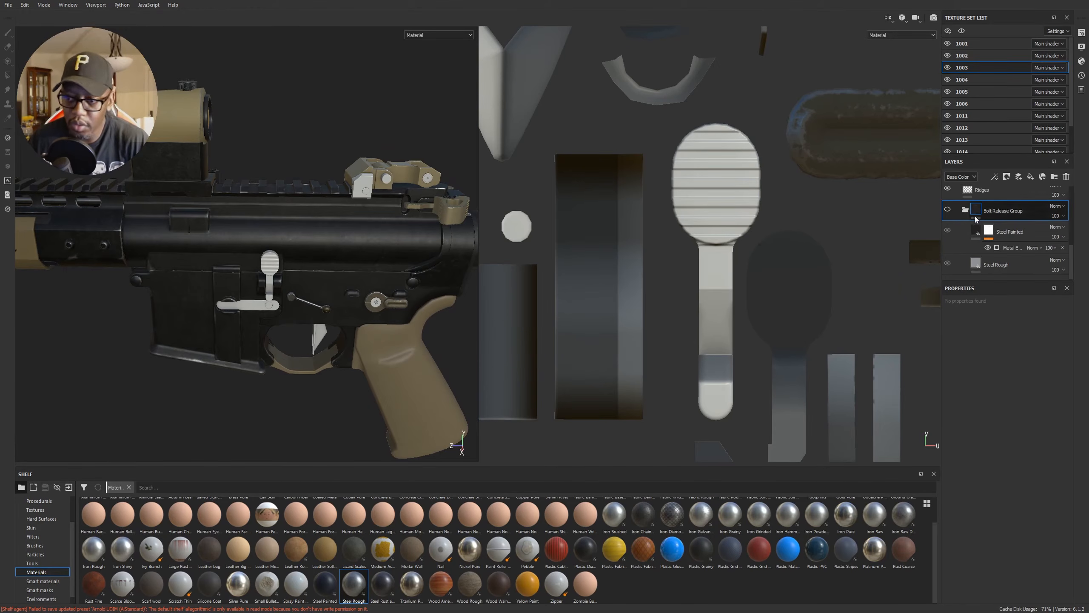
{"action": "left_click", "coordinate": [948, 209]}
{"action": "scroll", "coordinate": [986, 215], "scroll_direction": "up", "scroll_amount": 3}
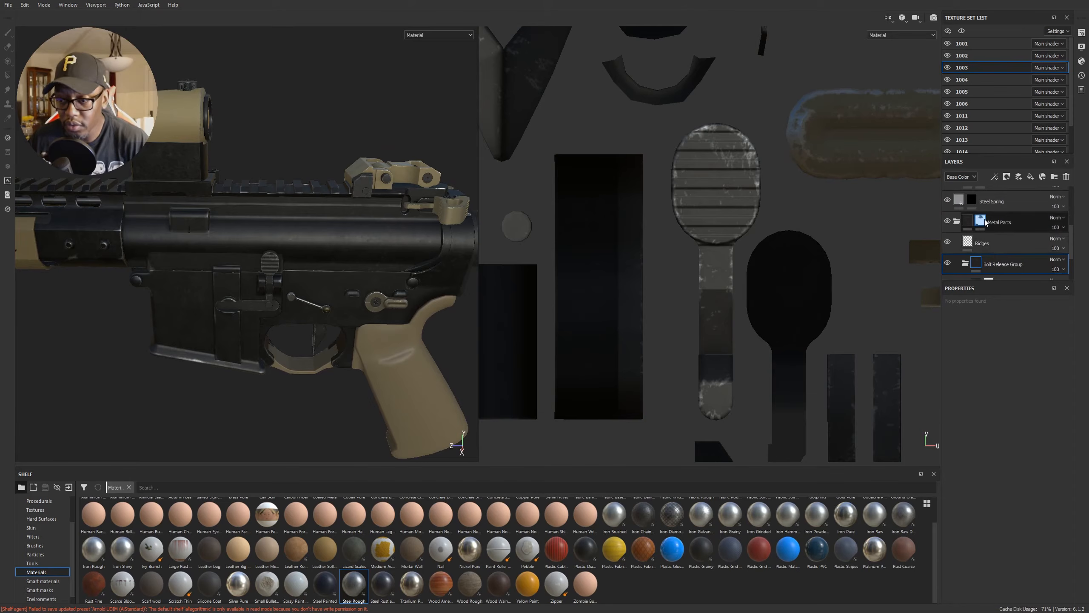
Step: Remove the mask from the Metal Parts folder
{"action": "key", "text": "4"}
{"action": "left_click", "coordinate": [981, 221]}
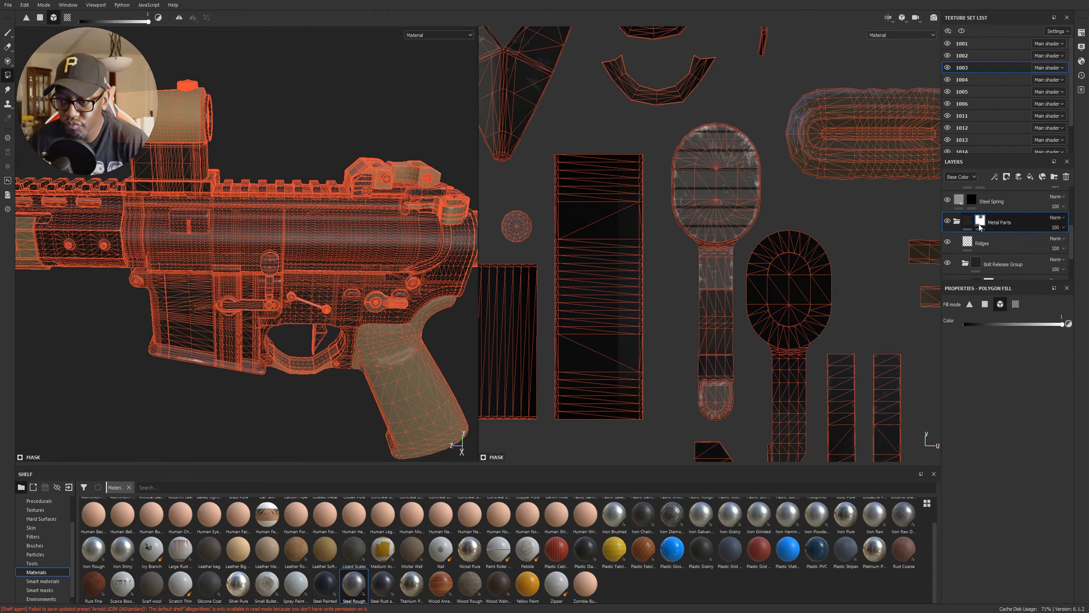
{"action": "right_click", "coordinate": [981, 222]}
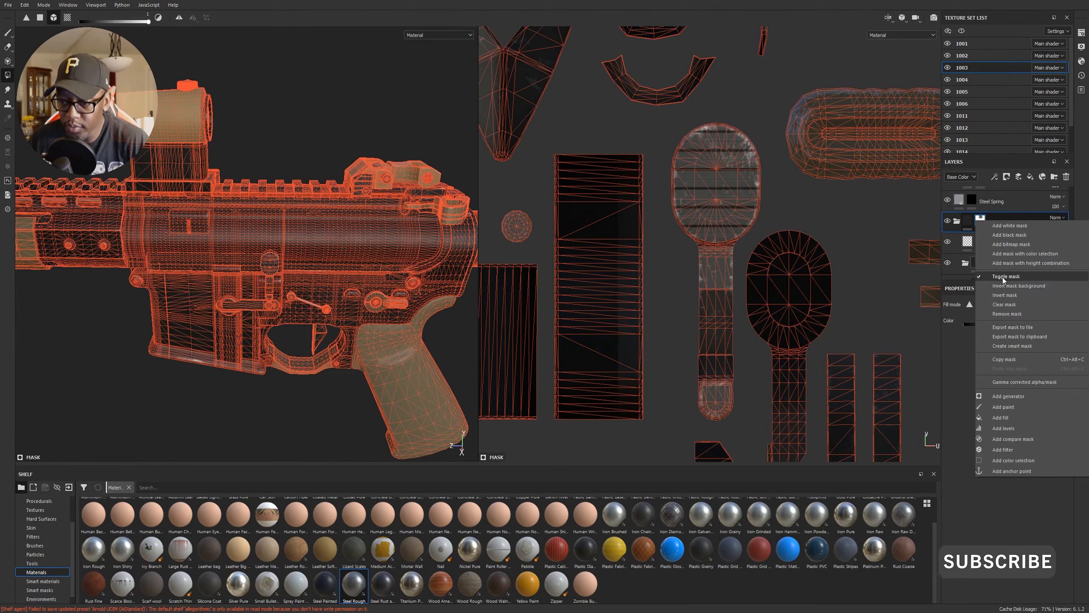
{"action": "left_click", "coordinate": [1013, 315]}
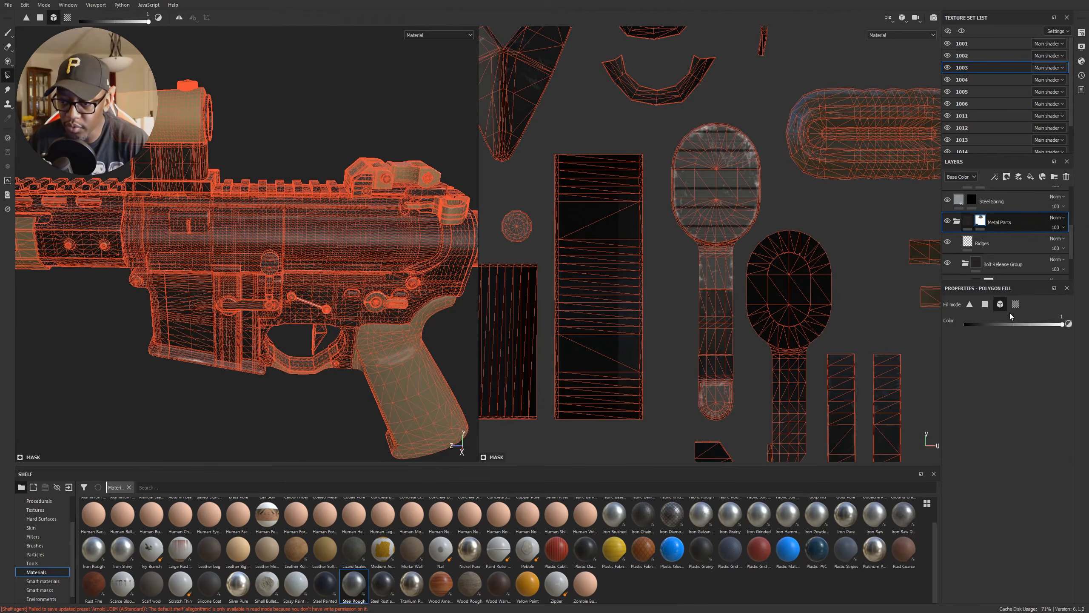
{"action": "left_click_drag", "start_coordinate": [315, 296], "coordinate": [338, 289], "text": "alt"}
{"action": "right_click_drag", "start_coordinate": [339, 289], "coordinate": [411, 260], "text": "alt"}
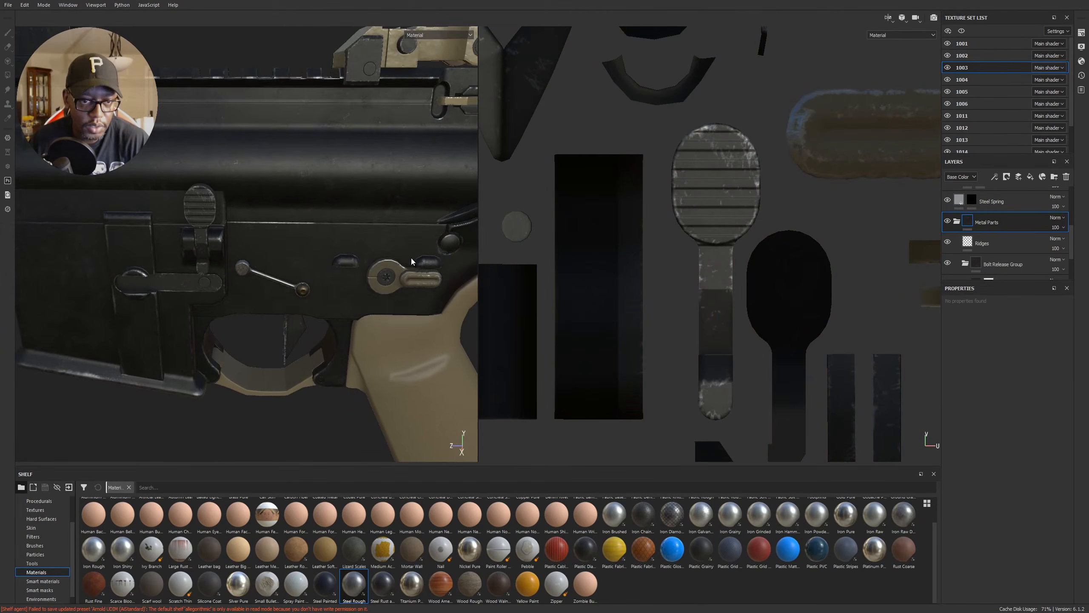
{"action": "middle_click_drag", "start_coordinate": [407, 261], "coordinate": [389, 284], "text": "alt"}
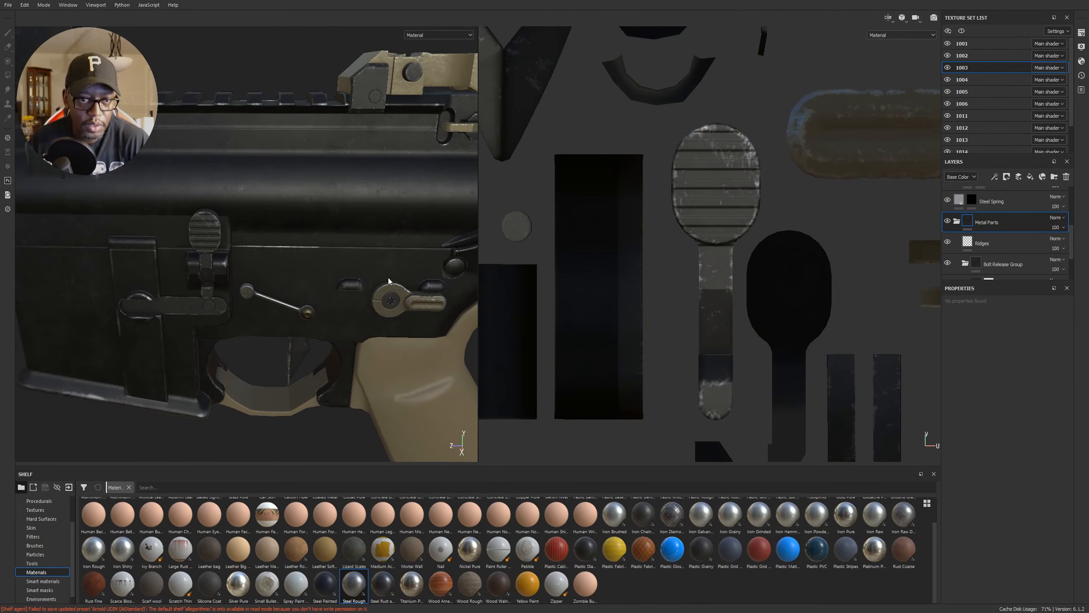
Step: Add a black mask to the Bolt Release Group folder and polygon-fill the bolt catch paddle and the lever beneath it in white
{"action": "scroll", "coordinate": [980, 245], "scroll_direction": "down", "scroll_amount": 1}
{"action": "left_click", "coordinate": [978, 235]}
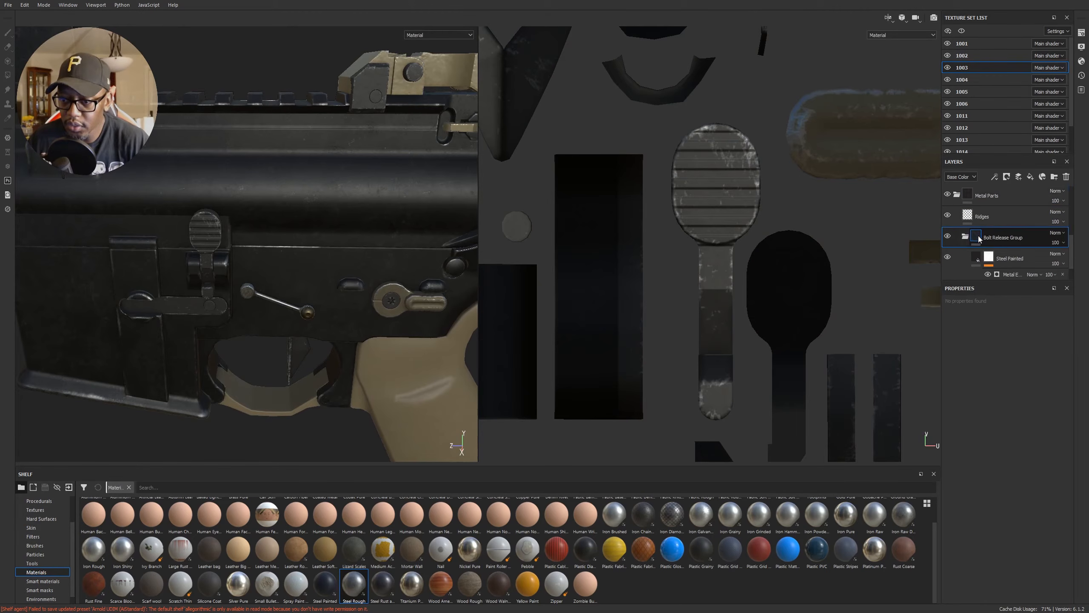
{"action": "left_click", "coordinate": [1007, 177]}
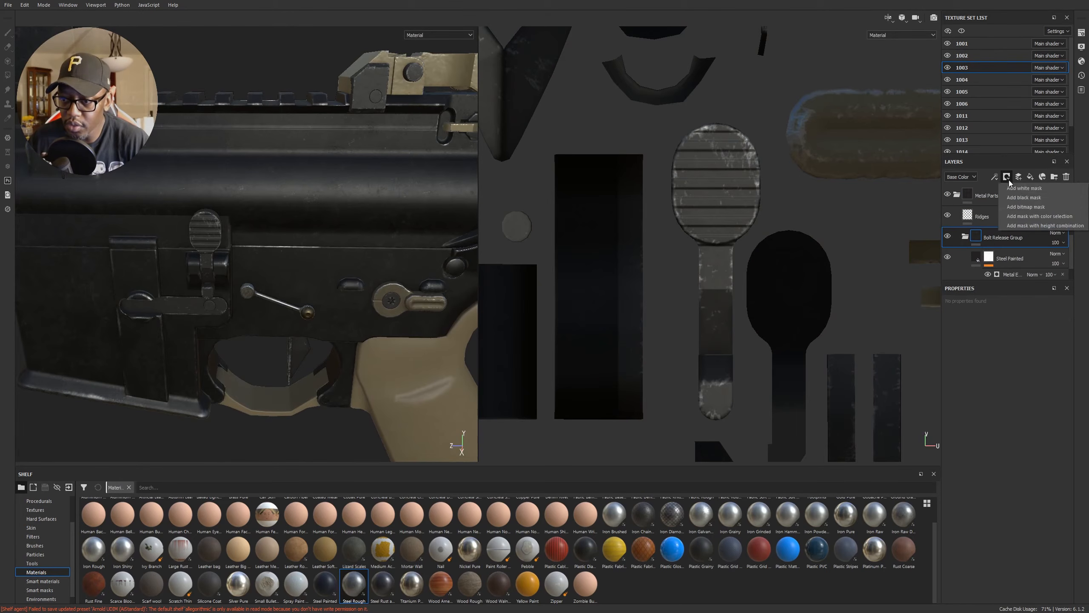
{"action": "left_click", "coordinate": [1022, 197]}
{"action": "key", "text": "4"}
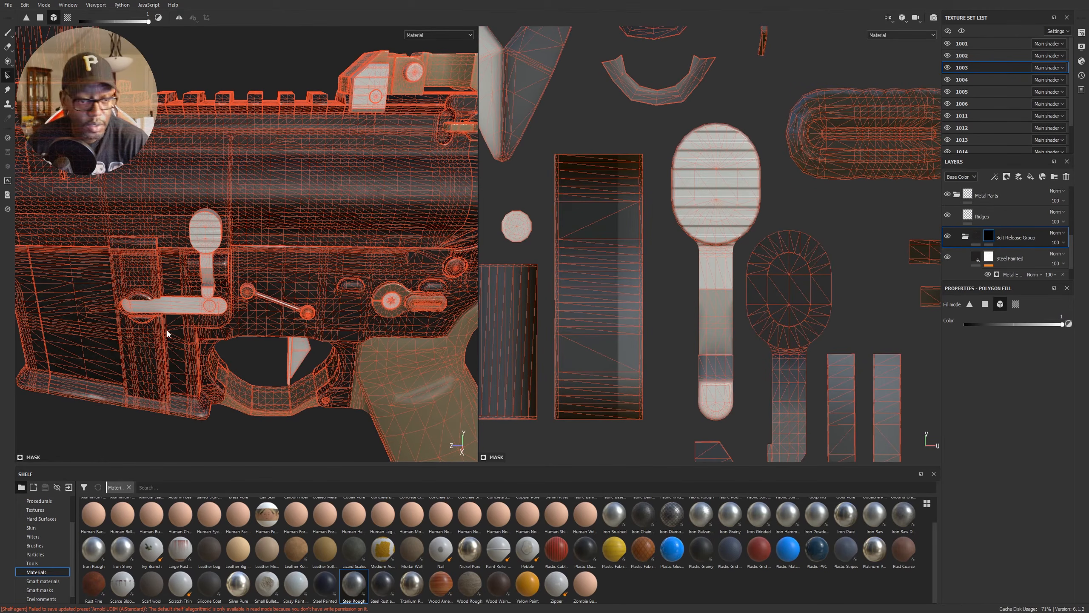
{"action": "scroll", "coordinate": [168, 334], "scroll_direction": "up", "scroll_amount": 2}
{"action": "left_click", "coordinate": [235, 211]}
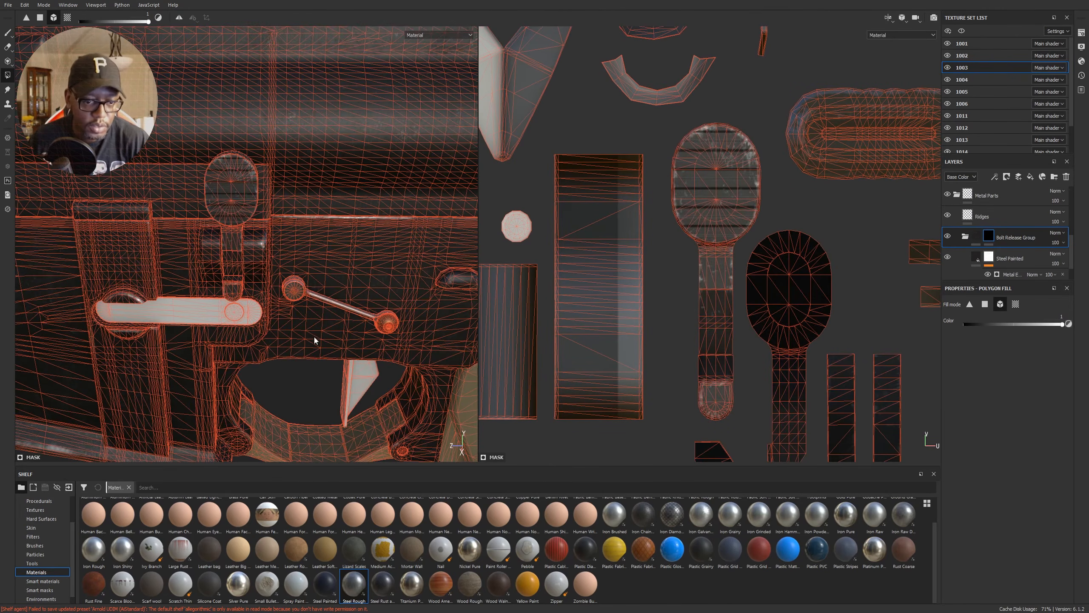
{"action": "left_click_drag", "start_coordinate": [314, 338], "coordinate": [390, 310], "text": "alt"}
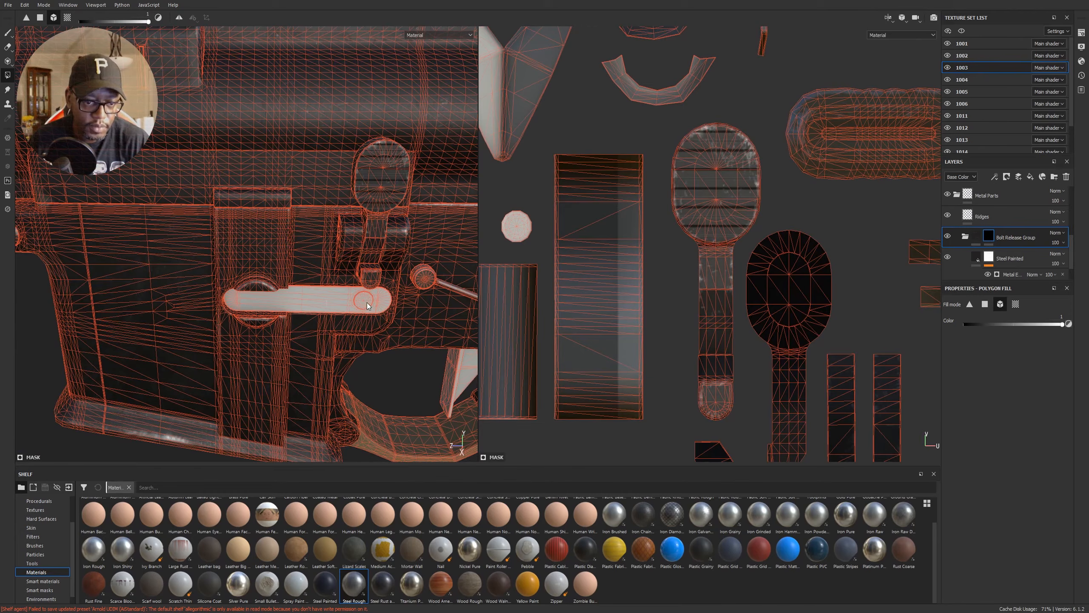
{"action": "left_click", "coordinate": [325, 303]}
Step: Examine the opposite side of the receiver for metal parts still excluded by the Bolt Release Group mask
{"action": "right_click_drag", "start_coordinate": [310, 308], "coordinate": [202, 285], "text": "alt"}
{"action": "left_click_drag", "start_coordinate": [201, 285], "coordinate": [442, 277], "text": "alt"}
{"action": "middle_click_drag", "start_coordinate": [386, 284], "coordinate": [222, 275], "text": "ctrl+alt"}
{"action": "left_click_drag", "start_coordinate": [223, 274], "coordinate": [155, 283], "text": "alt"}
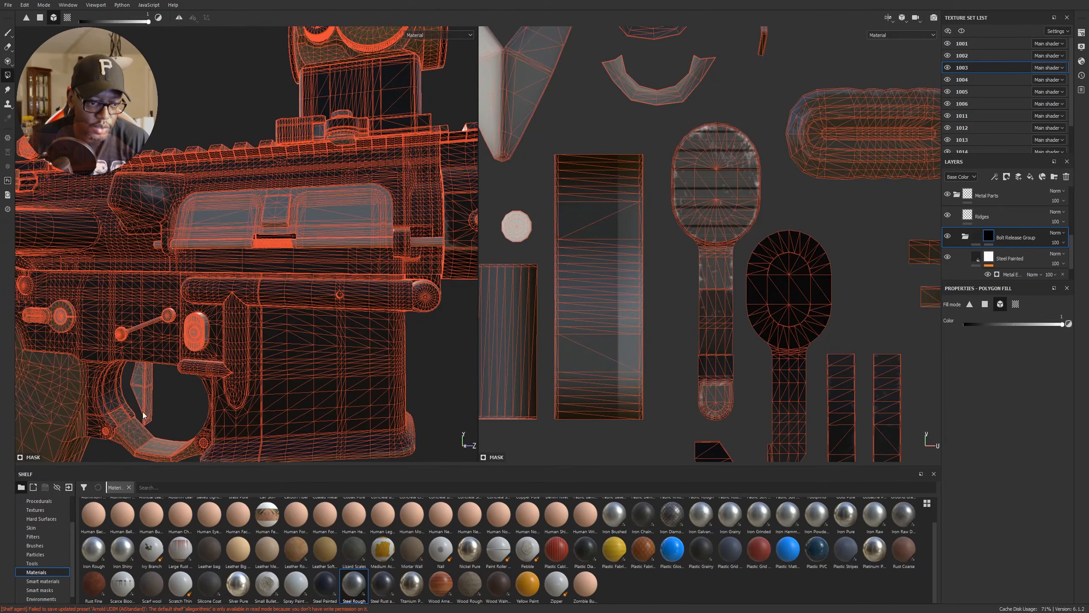
{"action": "left_click_drag", "start_coordinate": [349, 235], "coordinate": [425, 266], "text": "alt"}
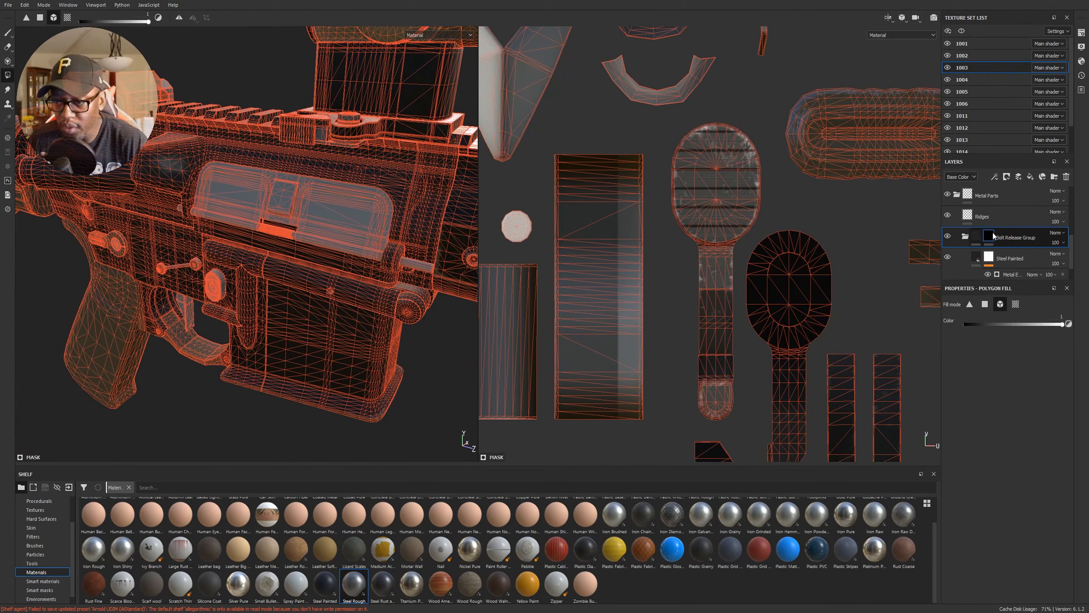
{"action": "left_click", "coordinate": [966, 241]}
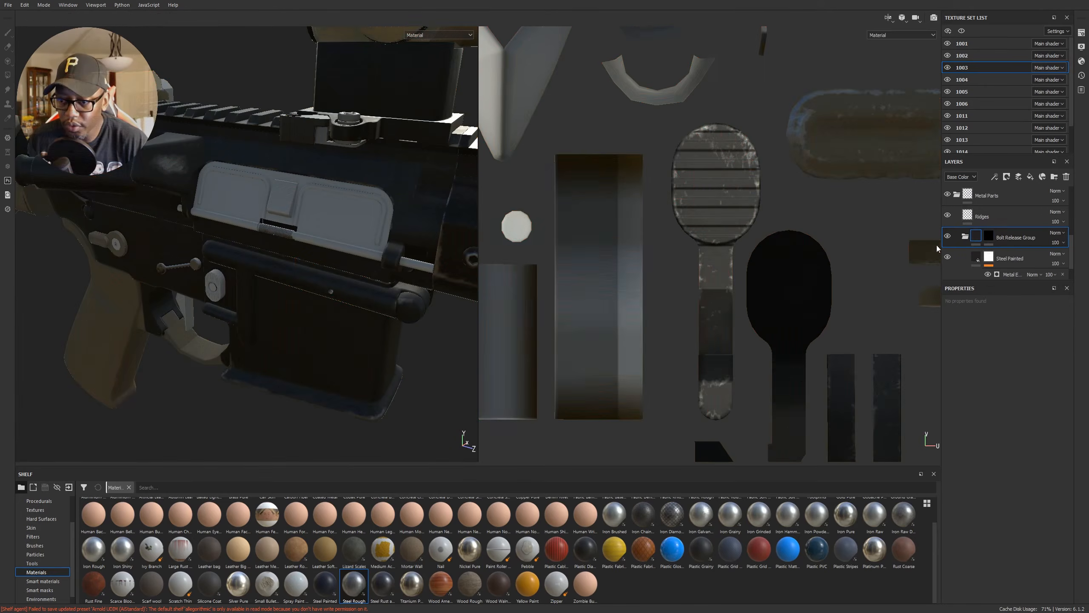
{"action": "left_click_drag", "start_coordinate": [314, 301], "coordinate": [278, 281], "text": "alt"}
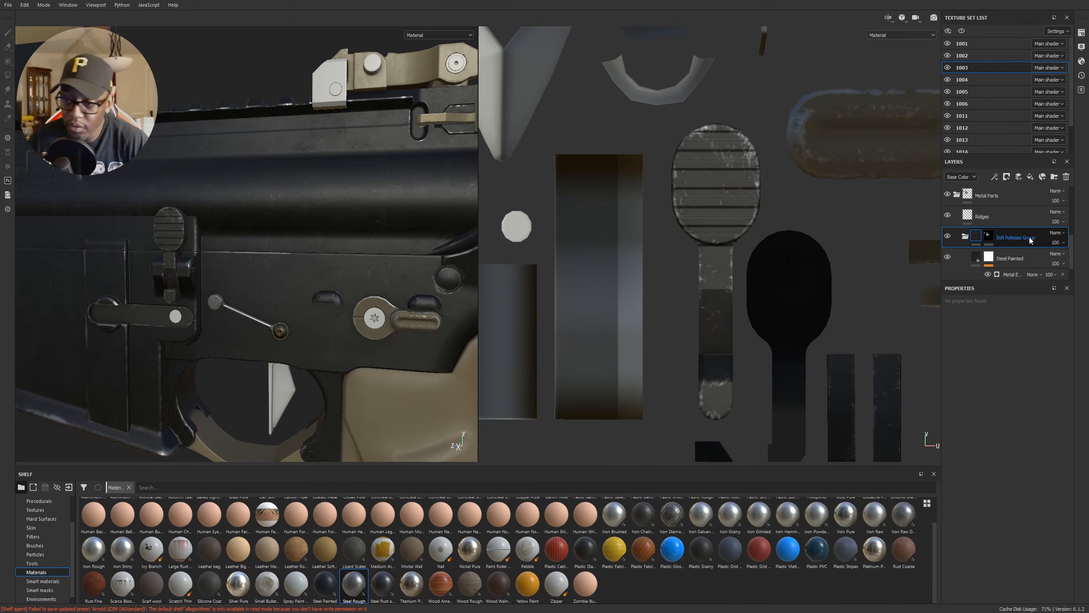
Step: Reveal the fire selector's round pivot in the Bolt Release Group mask with polygon fill, working on both sides of the receiver
{"action": "left_click", "coordinate": [989, 236]}
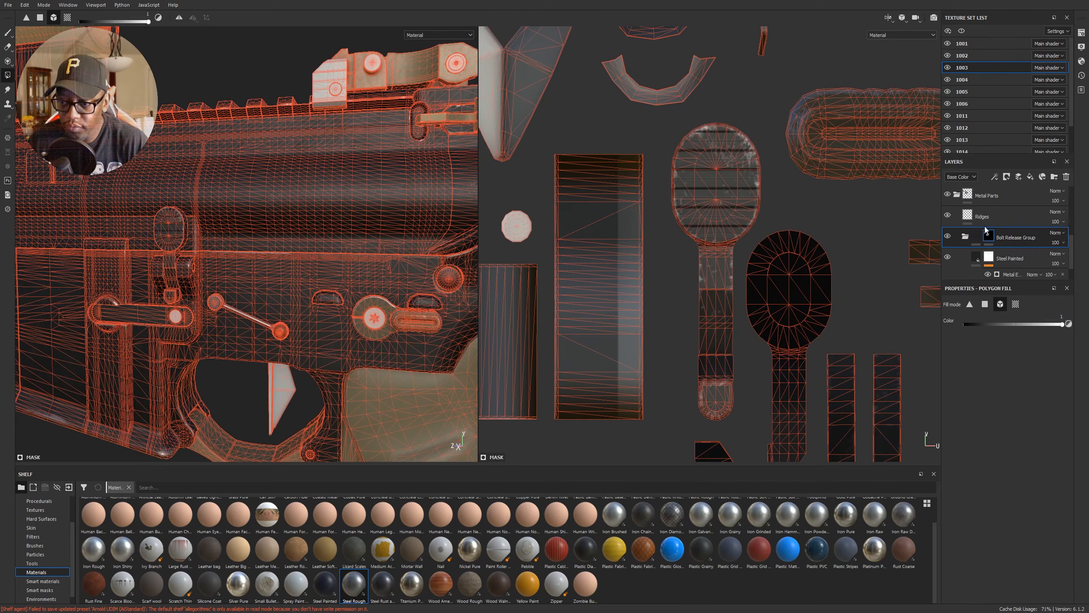
{"action": "left_click", "coordinate": [374, 323]}
{"action": "left_click_drag", "start_coordinate": [377, 318], "coordinate": [289, 313], "text": "alt"}
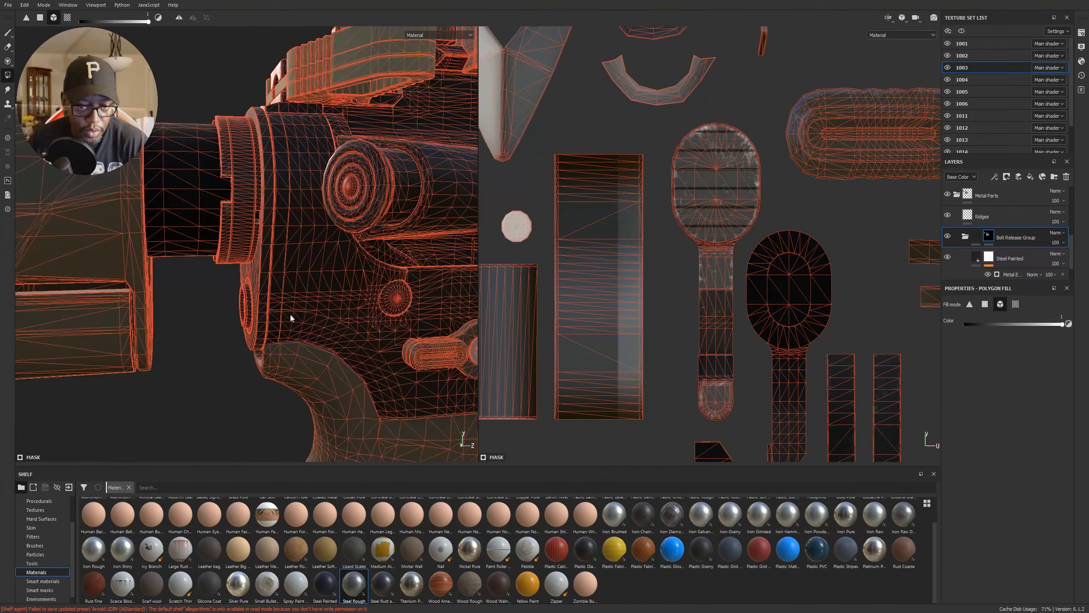
{"action": "middle_click_drag", "start_coordinate": [364, 315], "coordinate": [135, 283], "text": "alt"}
{"action": "right_click_drag", "start_coordinate": [172, 292], "coordinate": [377, 214], "text": "alt"}
{"action": "left_click", "coordinate": [287, 331]}
{"action": "left_click_drag", "start_coordinate": [388, 244], "coordinate": [372, 247], "text": "alt"}
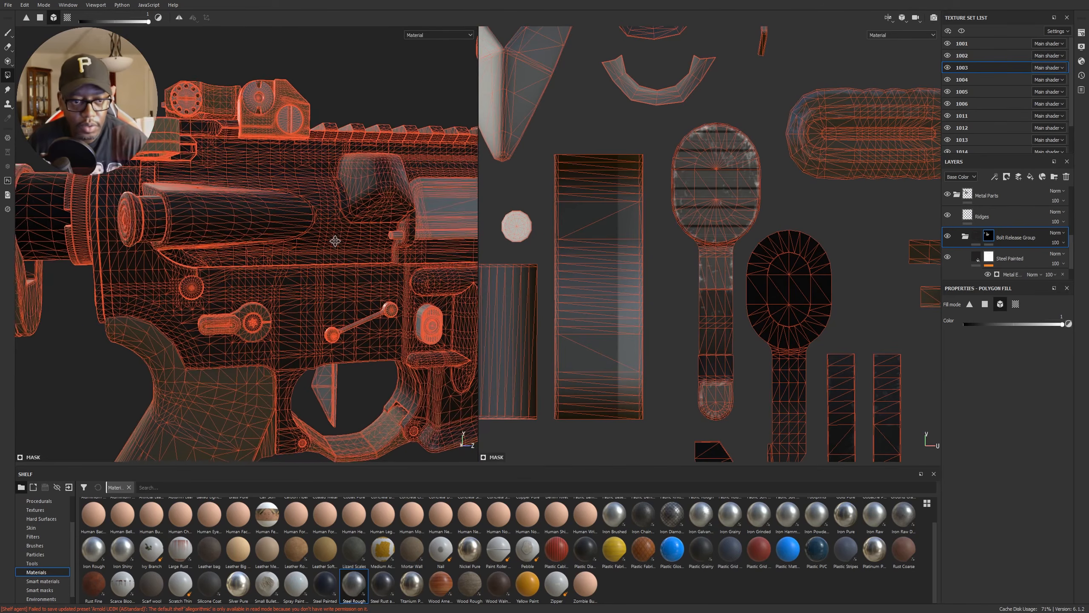
Step: Fill the rear flip-up sight's lower round screw head and its base clamp block in the Bolt Release Group mask
{"action": "middle_click_drag", "start_coordinate": [343, 146], "coordinate": [313, 220], "text": "alt"}
{"action": "right_click_drag", "start_coordinate": [291, 150], "coordinate": [348, 155], "text": "alt"}
{"action": "middle_click_drag", "start_coordinate": [348, 155], "coordinate": [338, 210], "text": "alt"}
{"action": "left_click_drag", "start_coordinate": [338, 227], "coordinate": [339, 203], "text": "alt"}
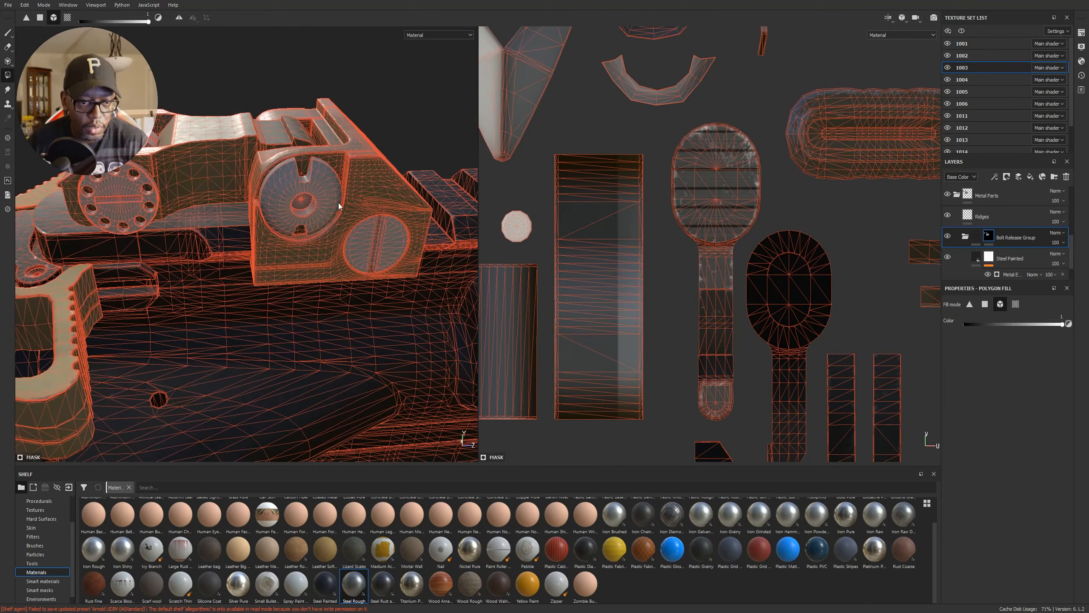
{"action": "left_click", "coordinate": [382, 251]}
{"action": "left_click_drag", "start_coordinate": [382, 252], "coordinate": [273, 253], "text": "alt"}
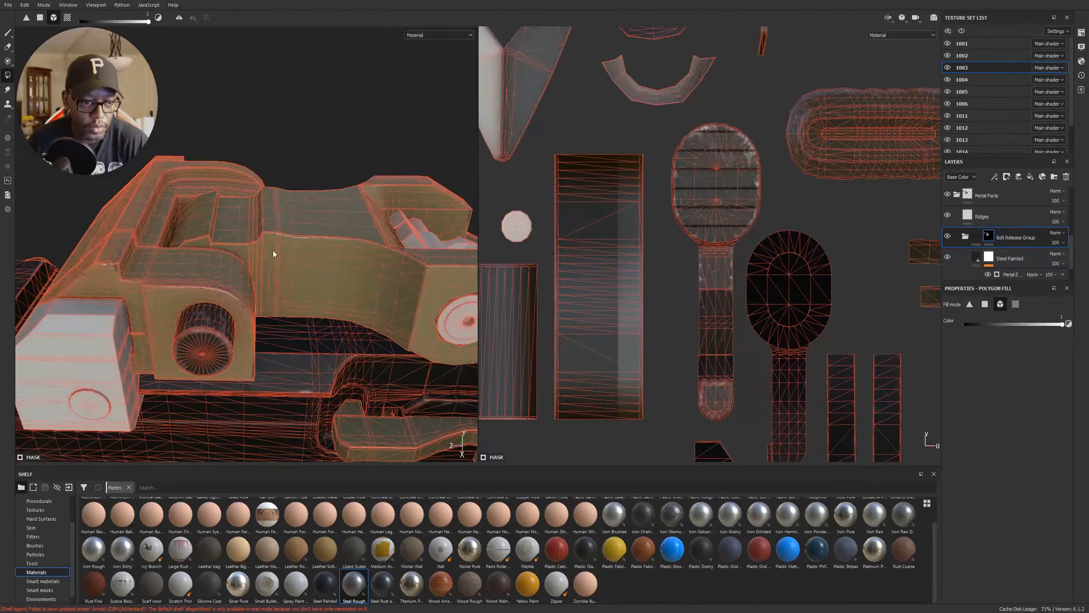
{"action": "left_click", "coordinate": [120, 421]}
Step: Fill the front flip-up sight's base clamp block and protruding round knob in the Bolt Release Group mask
{"action": "left_click_drag", "start_coordinate": [126, 421], "coordinate": [349, 317], "text": "alt"}
{"action": "right_click_drag", "start_coordinate": [349, 317], "coordinate": [170, 317], "text": "alt"}
{"action": "middle_click_drag", "start_coordinate": [170, 317], "coordinate": [412, 307], "text": "alt"}
{"action": "middle_click_drag", "start_coordinate": [201, 301], "coordinate": [446, 296], "text": "alt"}
{"action": "middle_click_drag", "start_coordinate": [113, 293], "coordinate": [506, 281], "text": "alt"}
{"action": "middle_click_drag", "start_coordinate": [230, 283], "coordinate": [772, 283], "text": "alt"}
{"action": "middle_click_drag", "start_coordinate": [366, 274], "coordinate": [324, 288], "text": "alt"}
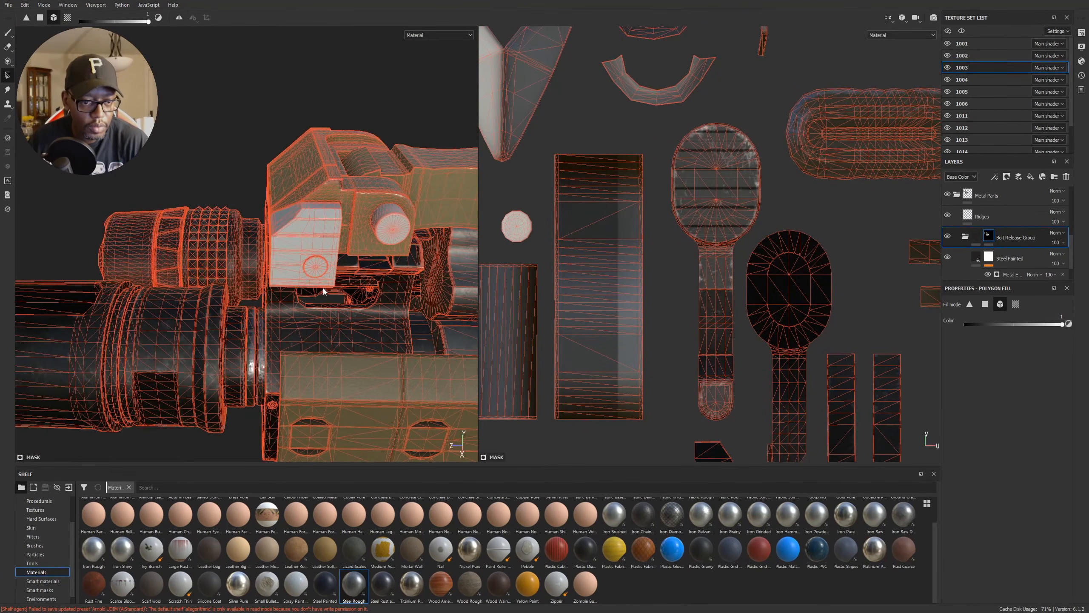
{"action": "left_click", "coordinate": [298, 279]}
{"action": "left_click", "coordinate": [407, 232]}
Step: Fill the front sight's lower round screw head and its sight post wheel in the Bolt Release Group mask
{"action": "left_click_drag", "start_coordinate": [262, 251], "coordinate": [485, 202], "text": "alt"}
{"action": "middle_click_drag", "start_coordinate": [484, 202], "coordinate": [442, 317], "text": "alt"}
{"action": "right_click_drag", "start_coordinate": [442, 317], "coordinate": [571, 326], "text": "alt"}
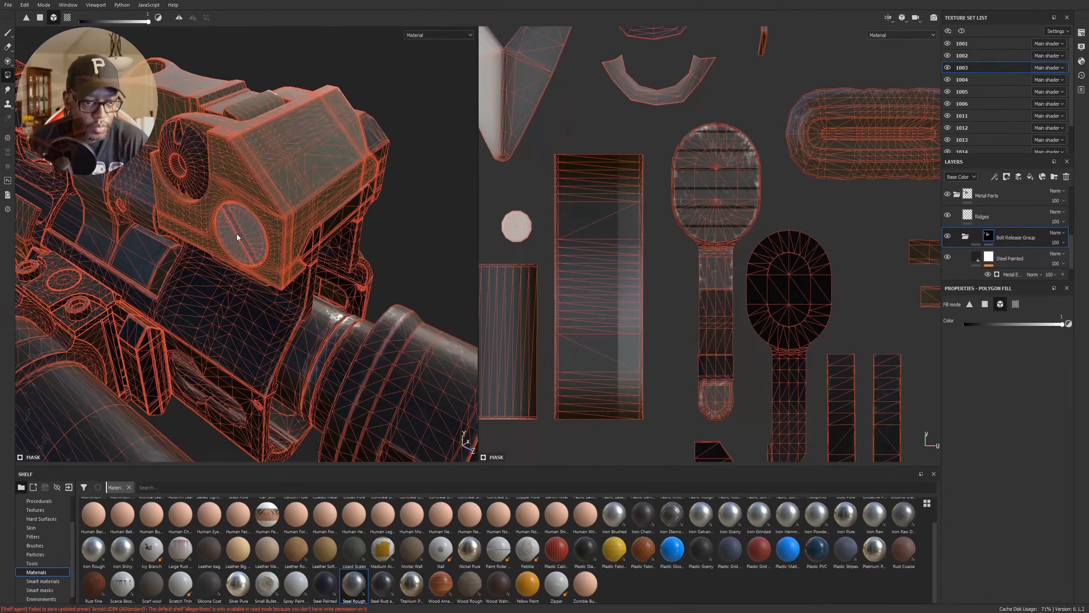
{"action": "left_click", "coordinate": [237, 234]}
{"action": "left_click_drag", "start_coordinate": [236, 238], "coordinate": [433, 246], "text": "alt"}
{"action": "middle_click_drag", "start_coordinate": [198, 277], "coordinate": [319, 302], "text": "alt"}
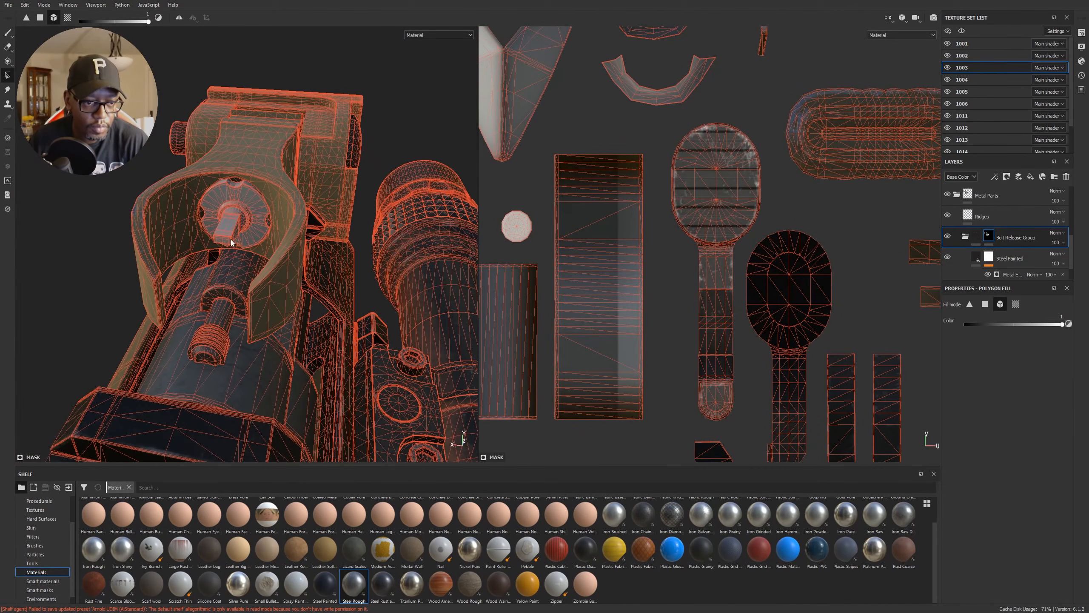
{"action": "left_click", "coordinate": [240, 214]}
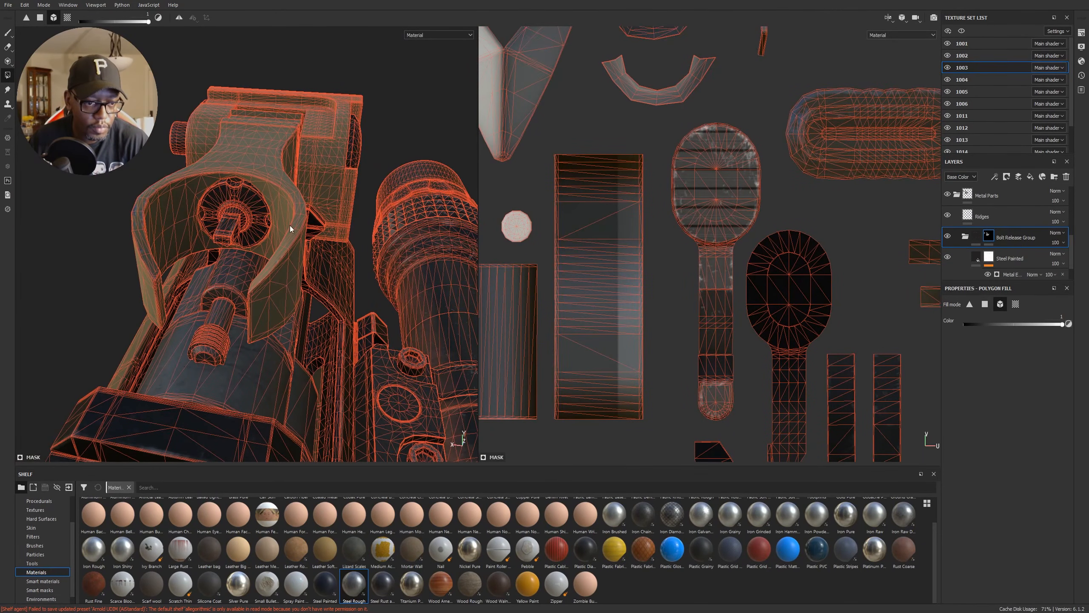
Step: Leave the mask and show only the 3D view to examine the steel parts on the handguard and receiver
{"action": "right_click_drag", "start_coordinate": [338, 246], "coordinate": [103, 233], "text": "alt"}
{"action": "left_click_drag", "start_coordinate": [104, 233], "coordinate": [365, 257], "text": "alt"}
{"action": "right_click_drag", "start_coordinate": [365, 257], "coordinate": [375, 291], "text": "alt"}
{"action": "middle_click_drag", "start_coordinate": [383, 308], "coordinate": [107, 276], "text": "alt"}
{"action": "middle_click_drag", "start_coordinate": [463, 275], "coordinate": [371, 247], "text": "alt"}
{"action": "left_click", "coordinate": [976, 235]}
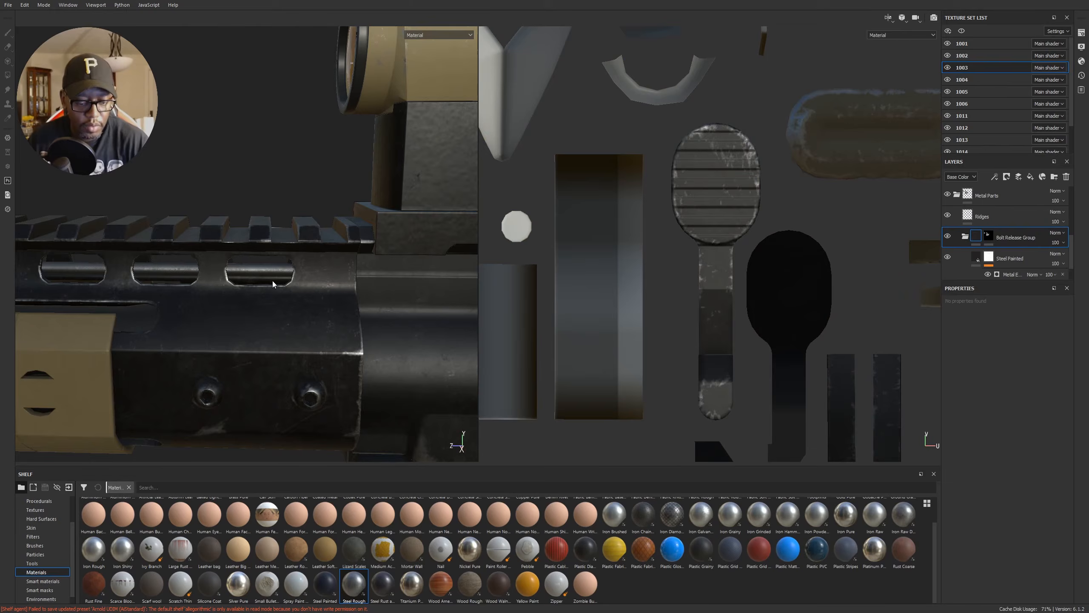
{"action": "key", "text": "F2"}
{"action": "right_click_drag", "start_coordinate": [724, 286], "coordinate": [536, 227], "text": "alt"}
{"action": "middle_click_drag", "start_coordinate": [536, 228], "coordinate": [386, 89], "text": "alt"}
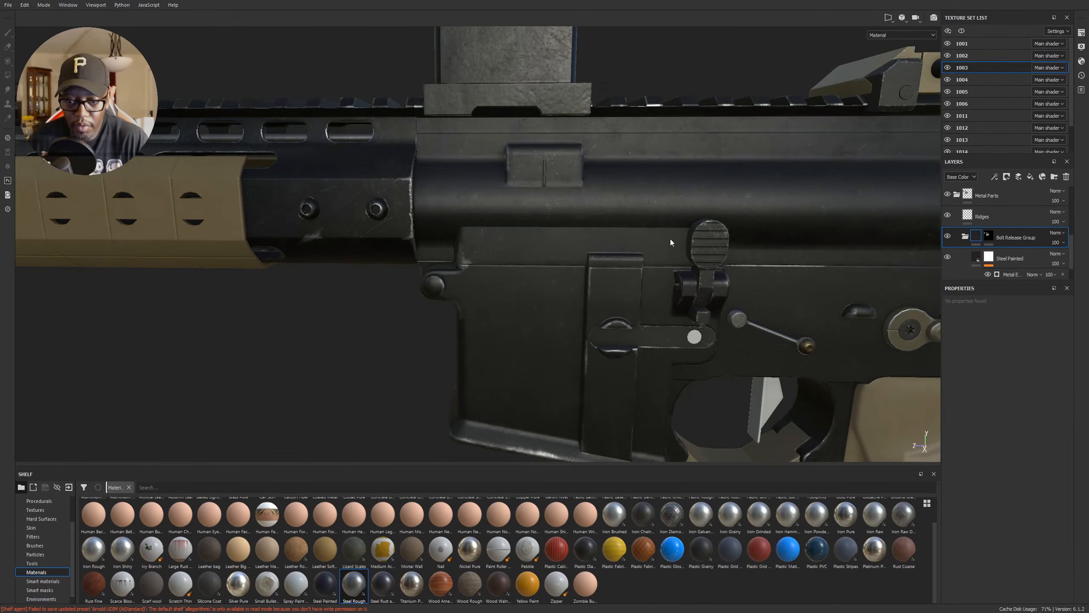
Step: Examine the steel finish on the receiver controls and the front flip-up sight's hardware
{"action": "middle_click_drag", "start_coordinate": [716, 251], "coordinate": [448, 188], "text": "alt"}
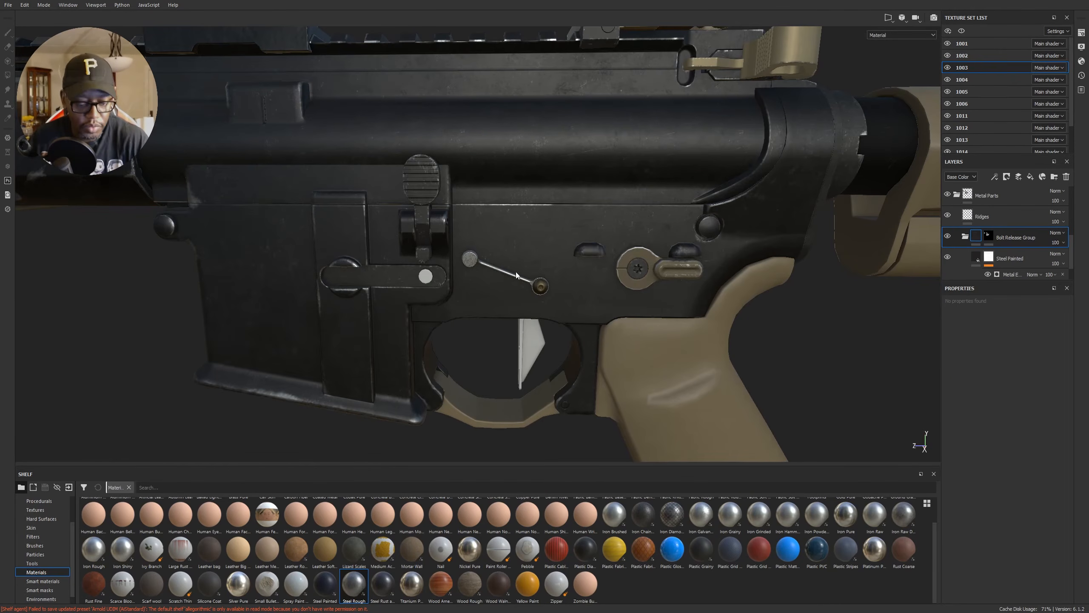
{"action": "left_click", "coordinate": [988, 237]}
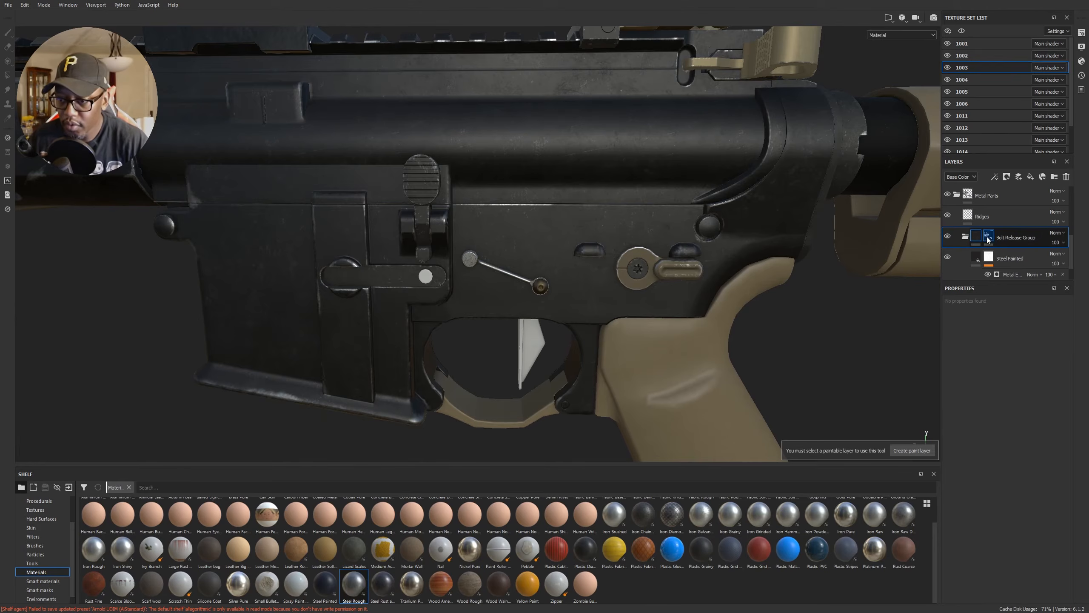
{"action": "key", "text": "4"}
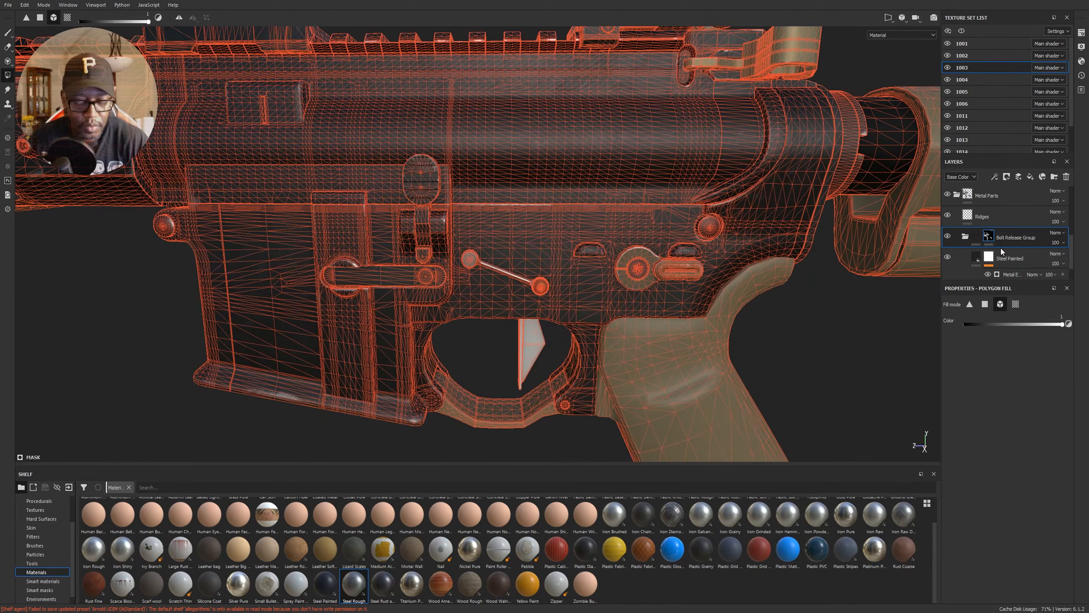
{"action": "left_click", "coordinate": [976, 237]}
{"action": "left_click_drag", "start_coordinate": [692, 257], "coordinate": [689, 264], "text": "alt"}
{"action": "middle_click_drag", "start_coordinate": [428, 240], "coordinate": [858, 335], "text": "alt"}
{"action": "middle_click_drag", "start_coordinate": [386, 292], "coordinate": [553, 299], "text": "alt"}
{"action": "left_click_drag", "start_coordinate": [553, 298], "coordinate": [1025, 276], "text": "alt"}
{"action": "left_click_drag", "start_coordinate": [510, 325], "coordinate": [547, 338], "text": "alt"}
{"action": "middle_click_drag", "start_coordinate": [433, 308], "coordinate": [560, 299], "text": "alt"}
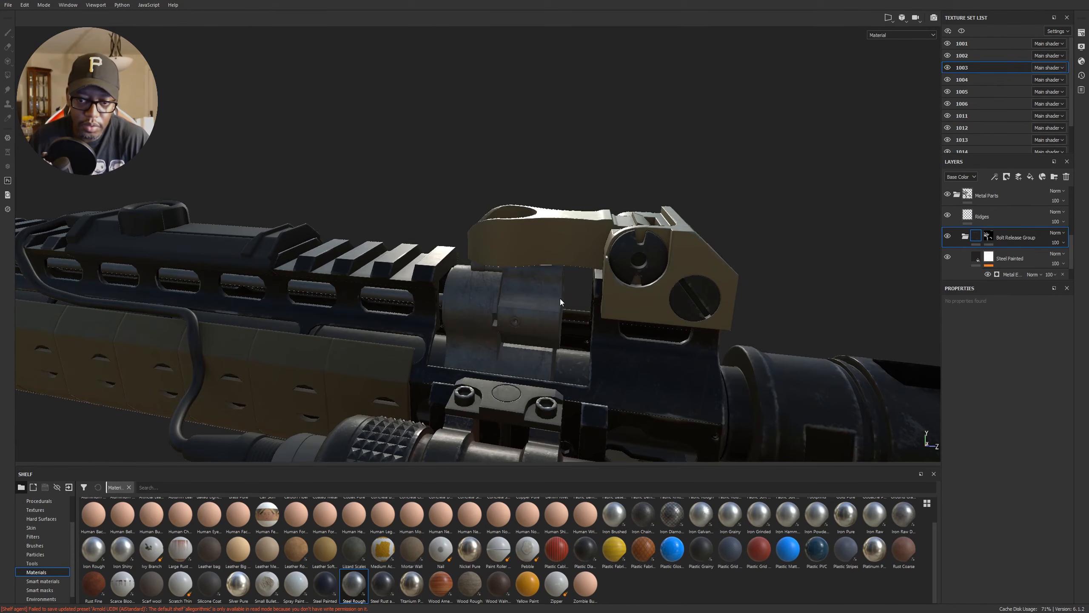
{"action": "middle_click_drag", "start_coordinate": [724, 306], "coordinate": [549, 265], "text": "alt"}
{"action": "right_click_drag", "start_coordinate": [549, 266], "coordinate": [922, 348], "text": "alt"}
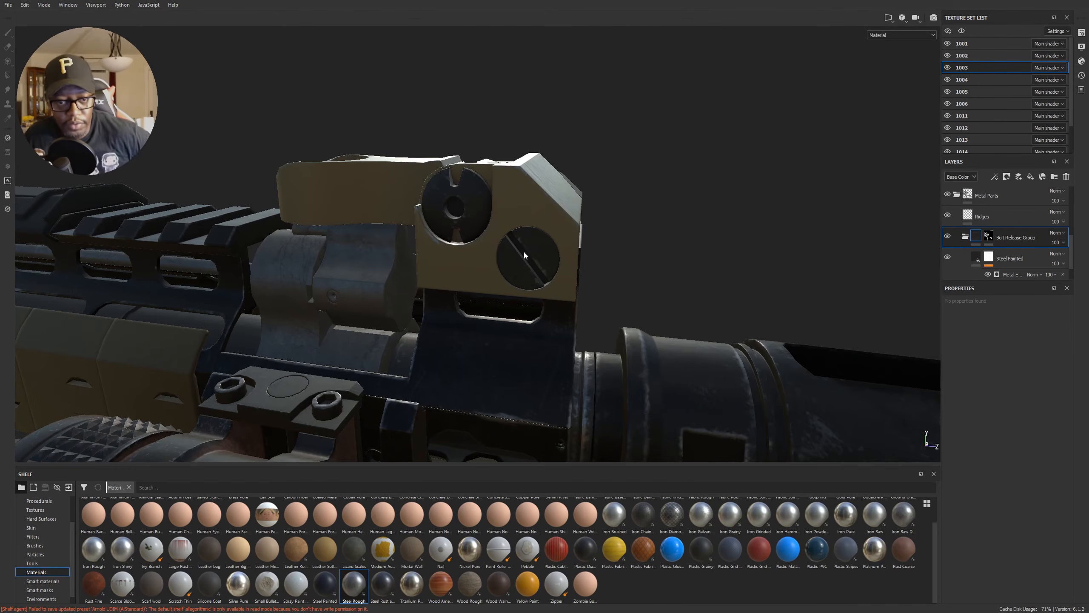
Step: Fill the rear flip-up sight's perforated round adjustment wheel in the Bolt Release Group mask
{"action": "middle_click_drag", "start_coordinate": [379, 242], "coordinate": [699, 274], "text": "alt"}
{"action": "left_click_drag", "start_coordinate": [700, 274], "coordinate": [729, 319], "text": "alt"}
{"action": "middle_click_drag", "start_coordinate": [729, 300], "coordinate": [594, 337], "text": "alt"}
{"action": "right_click_drag", "start_coordinate": [594, 337], "coordinate": [1042, 317], "text": "alt"}
{"action": "right_click_drag", "start_coordinate": [616, 313], "coordinate": [792, 292], "text": "alt"}
{"action": "mouse_move", "coordinate": [793, 293]}
{"action": "left_mouse_down", "text": "alt"}
{"action": "mouse_move", "coordinate": [822, 295]}
{"action": "mouse_move", "coordinate": [797, 298]}
{"action": "left_mouse_up", "text": "alt"}
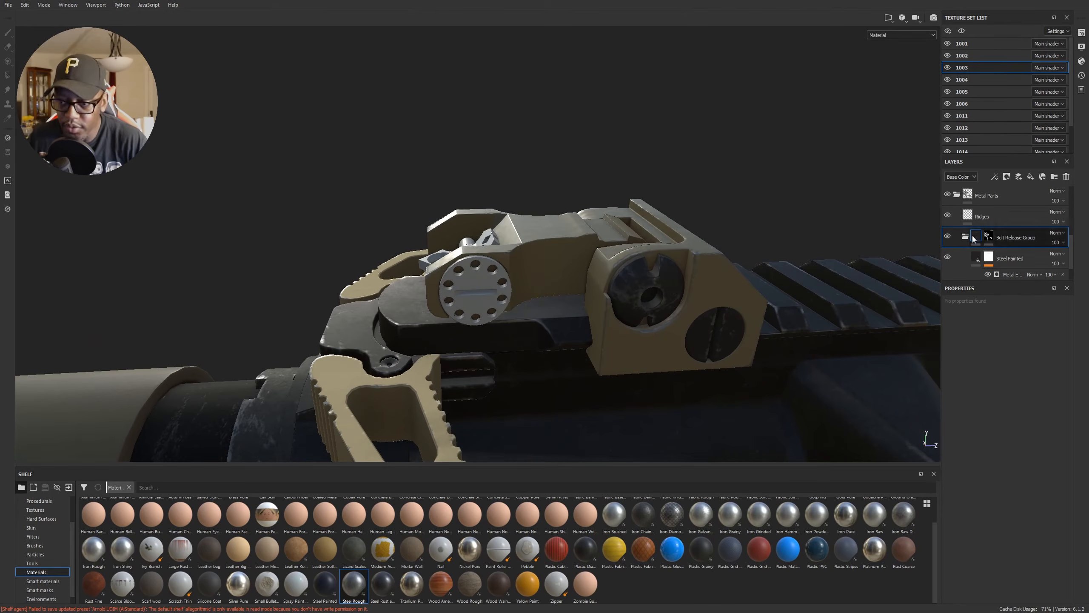
{"action": "left_click", "coordinate": [988, 236]}
{"action": "key", "text": "4"}
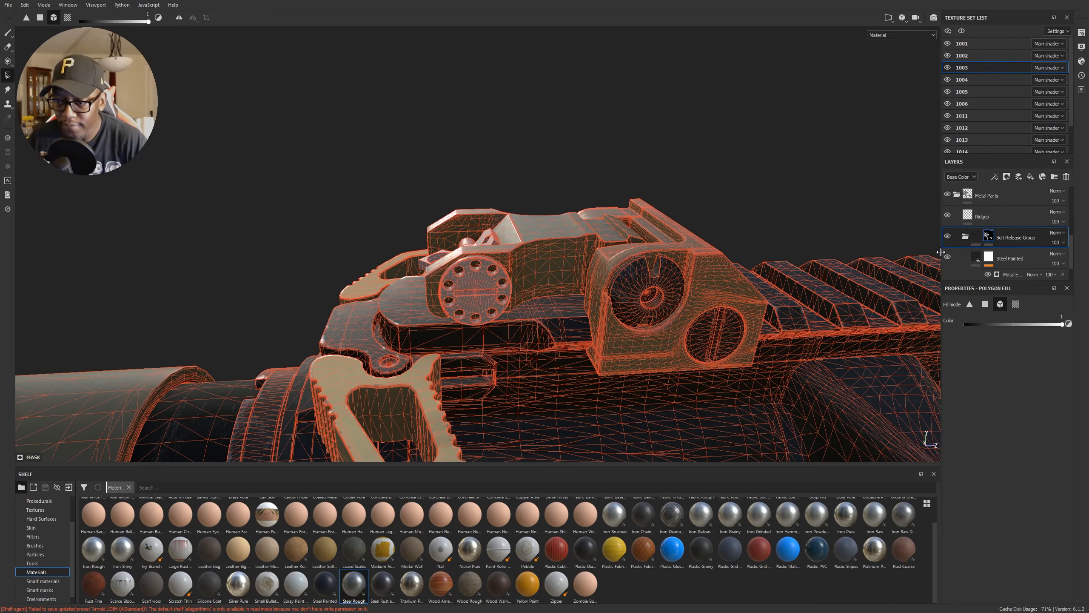
{"action": "left_click", "coordinate": [486, 267]}
Step: Fill the rear sight's aperture plate in the Bolt Release Group mask, then leave the mask to inspect the plate's finish
{"action": "left_click_drag", "start_coordinate": [532, 279], "coordinate": [673, 315], "text": "alt"}
{"action": "middle_click_drag", "start_coordinate": [587, 303], "coordinate": [715, 332], "text": "alt"}
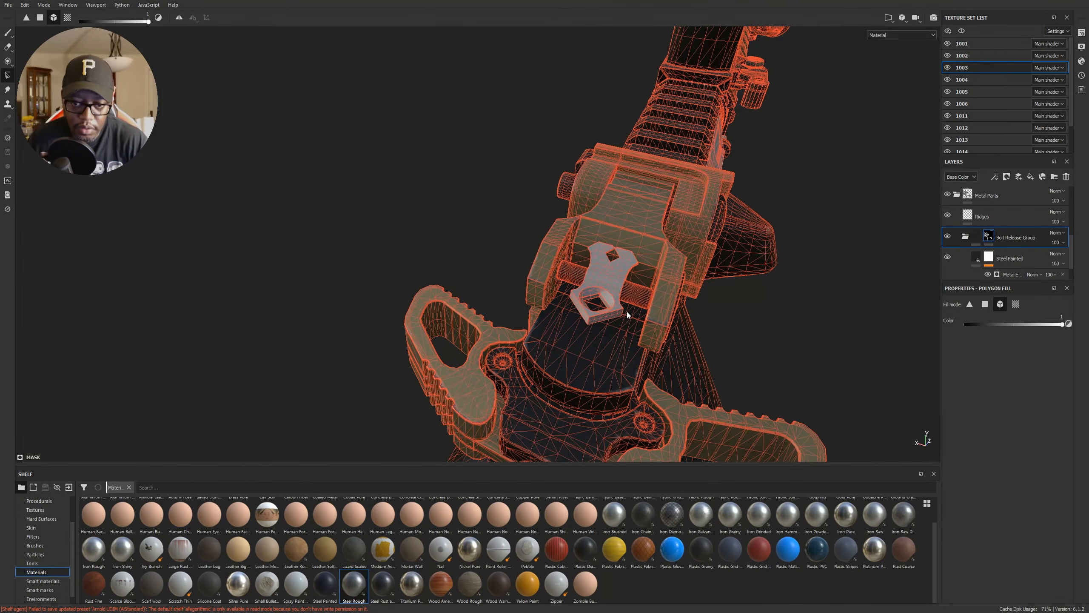
{"action": "left_click", "coordinate": [621, 311]}
{"action": "left_click_drag", "start_coordinate": [598, 315], "coordinate": [542, 315], "text": "alt"}
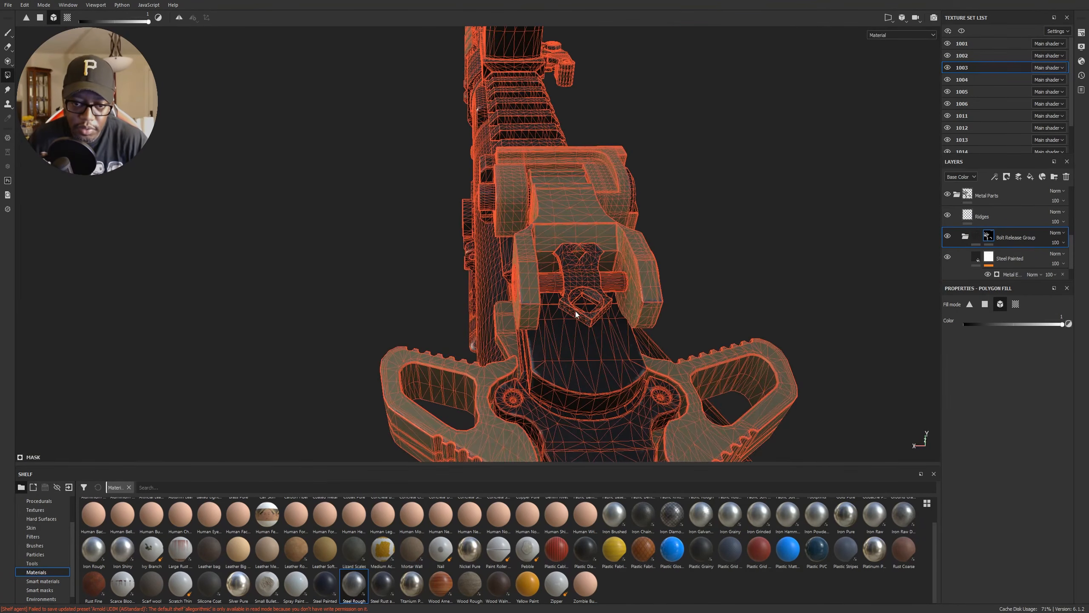
{"action": "left_click_drag", "start_coordinate": [593, 271], "coordinate": [728, 281], "text": "alt"}
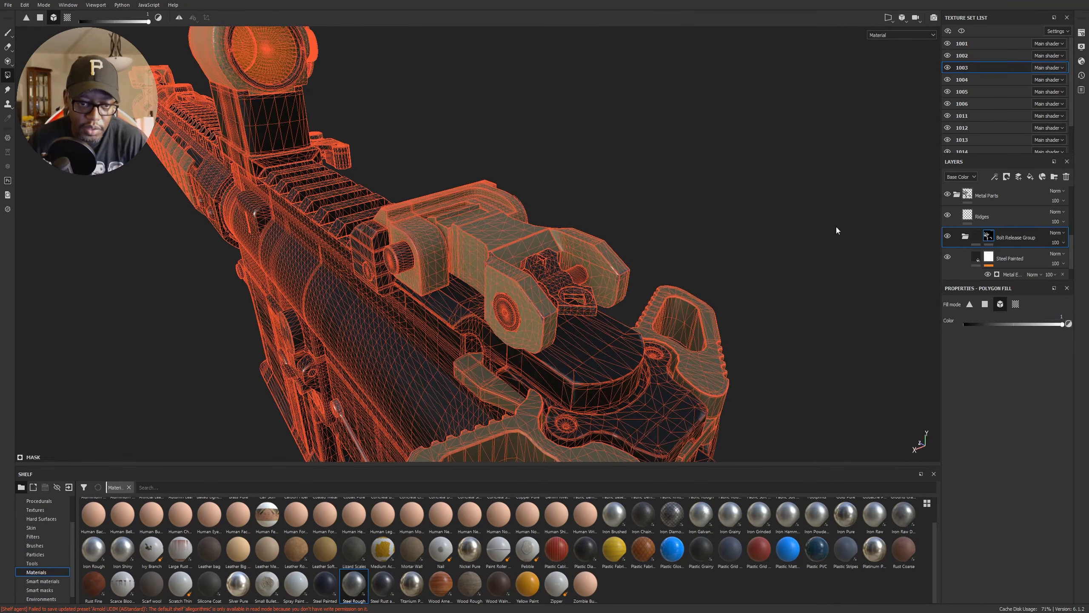
{"action": "left_click", "coordinate": [1017, 237]}
{"action": "left_click_drag", "start_coordinate": [573, 315], "coordinate": [532, 316], "text": "alt"}
{"action": "right_click_drag", "start_coordinate": [532, 316], "coordinate": [605, 311], "text": "alt"}
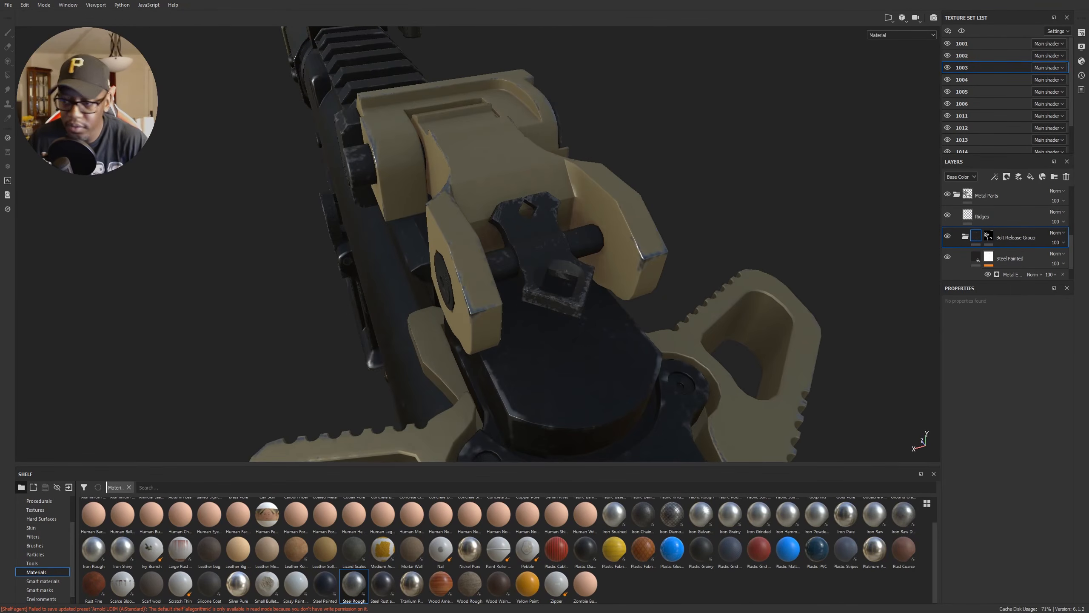
Step: Add a paint effect to the Bolt Release Group mask and reduce the basic brush to size 0.62
{"action": "left_click", "coordinate": [987, 236]}
{"action": "left_click", "coordinate": [998, 175]}
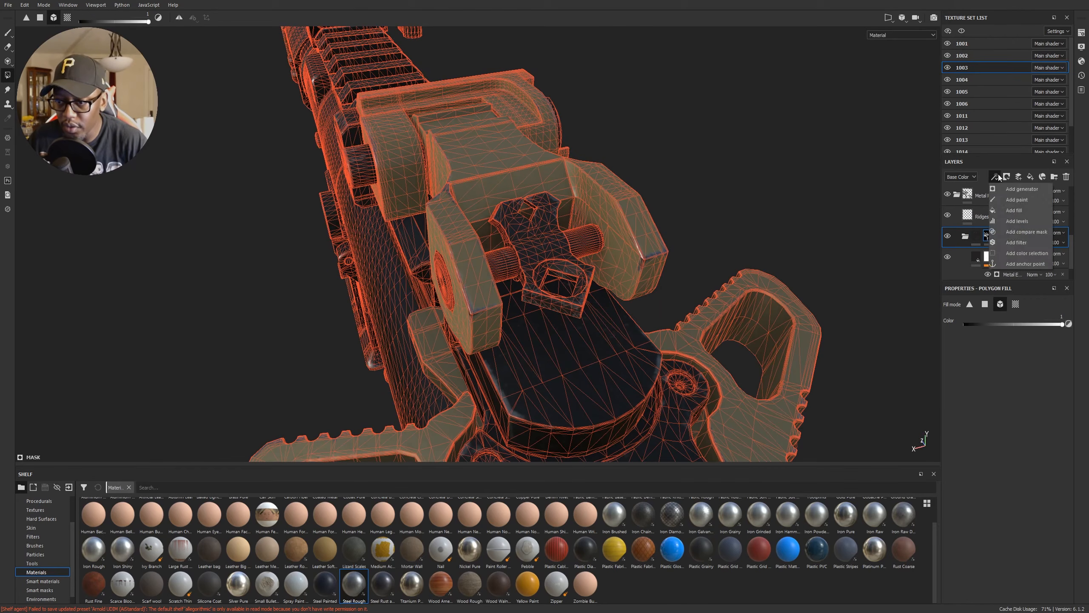
{"action": "left_click", "coordinate": [1020, 202]}
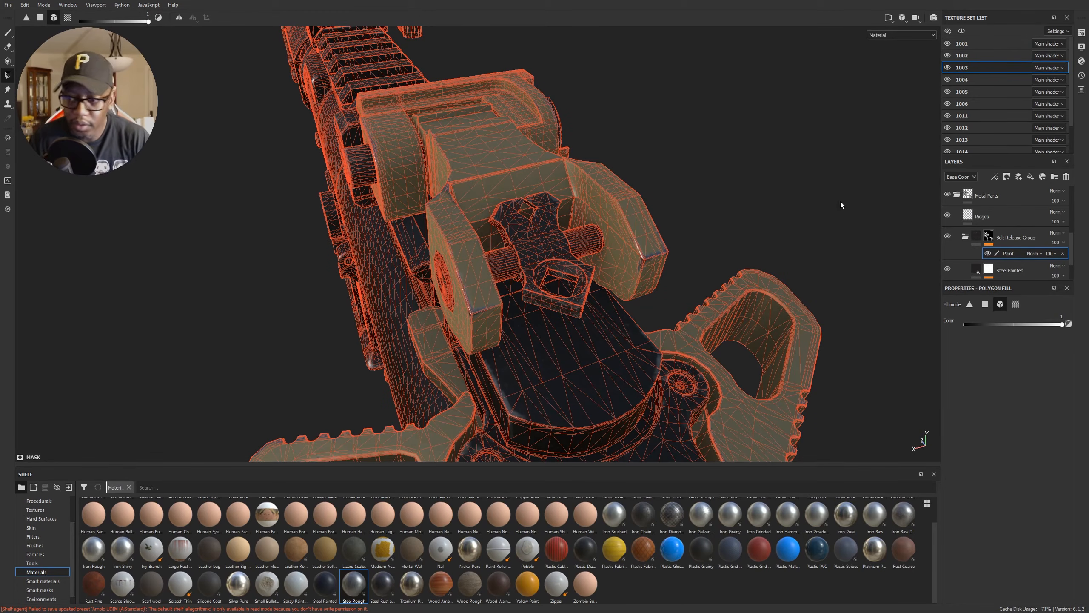
{"action": "key", "text": "1"}
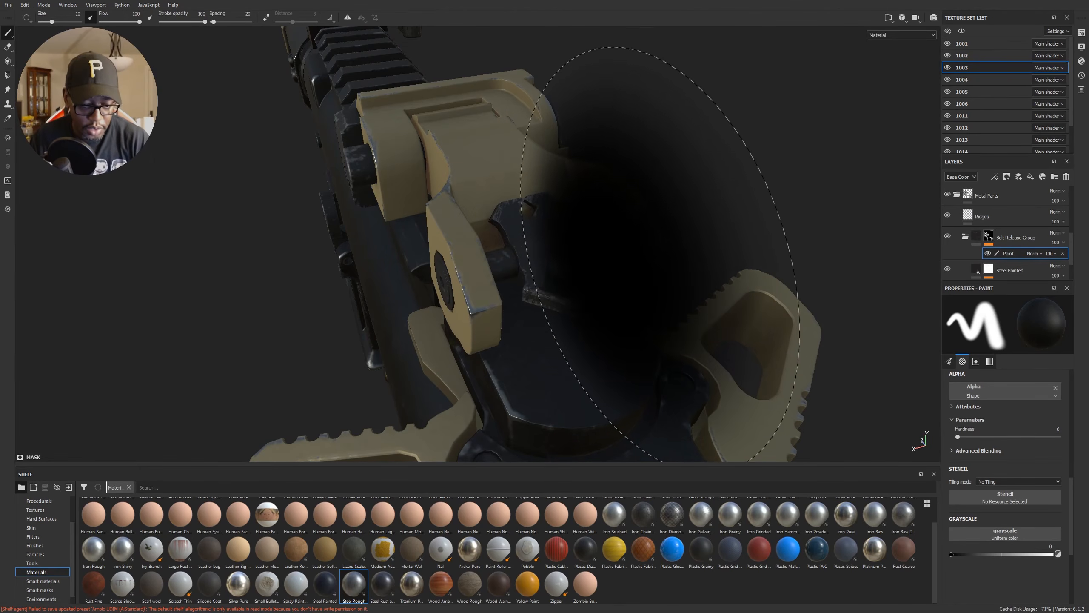
{"action": "mouse_move", "coordinate": [617, 260]}
{"action": "right_mouse_down", "text": "ctrl"}
{"action": "mouse_move", "coordinate": [579, 260]}
{"action": "mouse_move", "coordinate": [591, 260]}
{"action": "right_mouse_up", "text": "ctrl"}
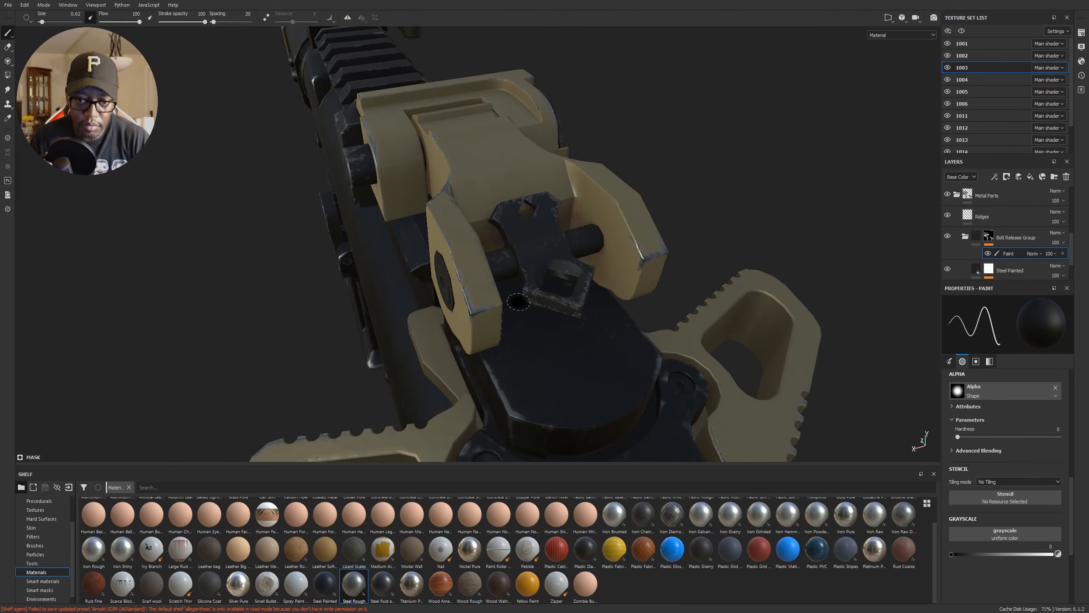
Step: Set up the Dirt 2 brush at size 0.99 and hardness 0.855, and undo a trial stroke on the aperture plate
{"action": "left_click", "coordinate": [45, 546]}
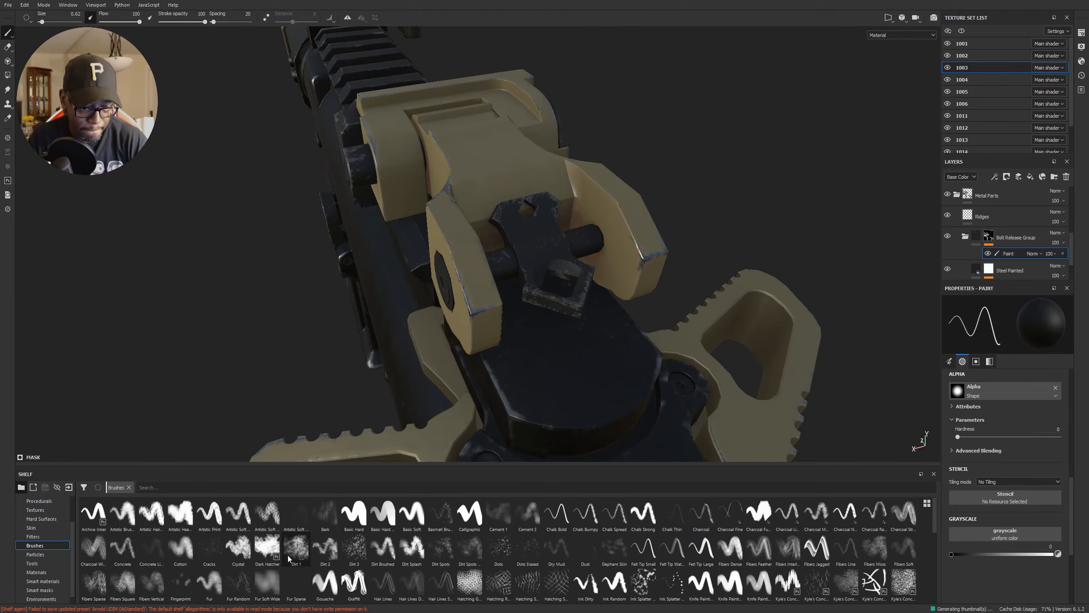
{"action": "left_click", "coordinate": [324, 549]}
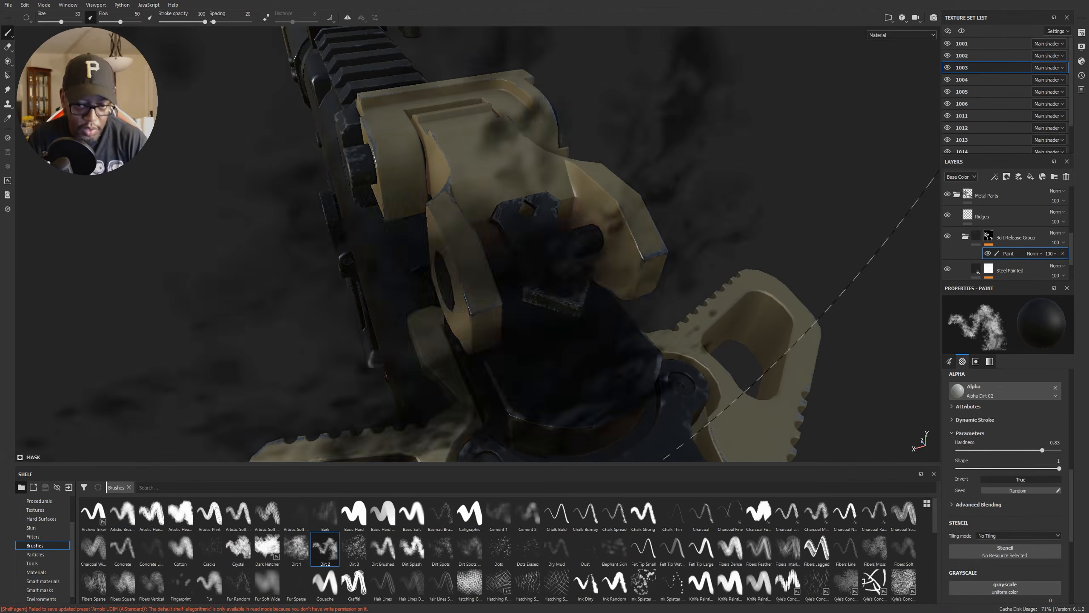
{"action": "right_click_drag", "start_coordinate": [541, 292], "coordinate": [476, 291], "text": "ctrl"}
{"action": "mouse_move", "coordinate": [558, 279]}
{"action": "left_mouse_down"}
{"action": "mouse_move", "coordinate": [534, 284]}
{"action": "mouse_move", "coordinate": [574, 306]}
{"action": "left_mouse_up"}
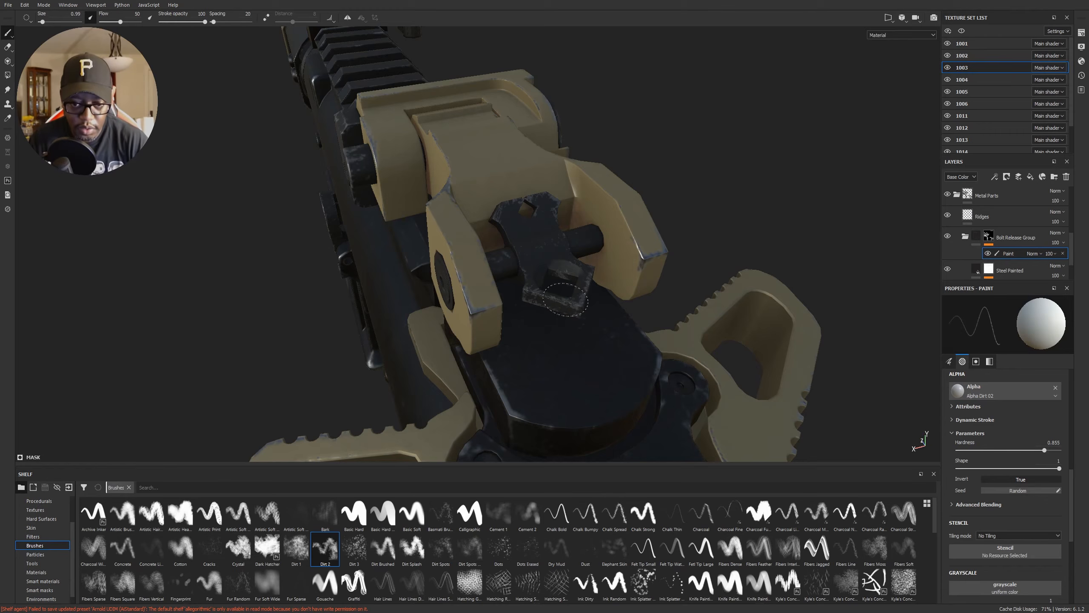
{"action": "key", "text": "ctrl+z"}
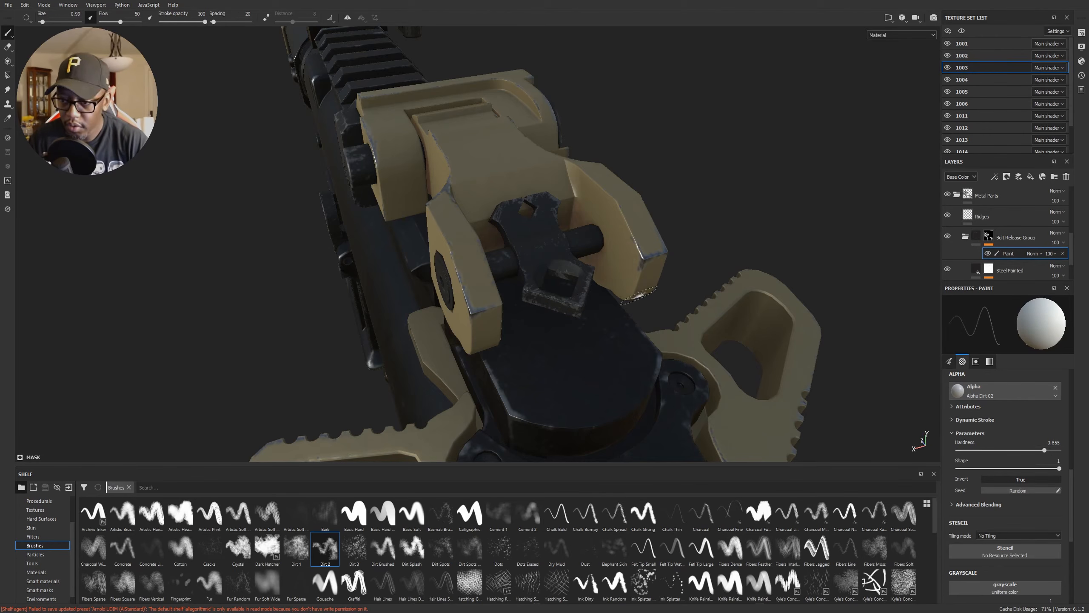
Step: Close in on the rear sight's aperture plate and set the Dirt 2 brush's flow to 99
{"action": "right_click_drag", "start_coordinate": [655, 319], "coordinate": [834, 513], "text": "alt"}
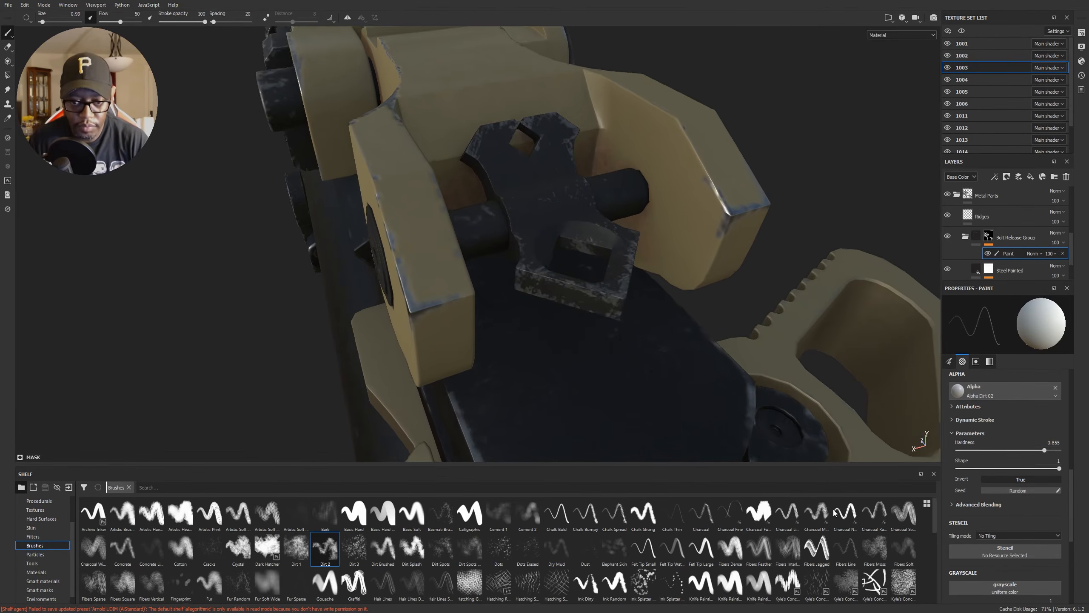
{"action": "left_click_drag", "start_coordinate": [724, 364], "coordinate": [695, 372], "text": "alt"}
{"action": "right_click_drag", "start_coordinate": [696, 371], "coordinate": [750, 412], "text": "alt"}
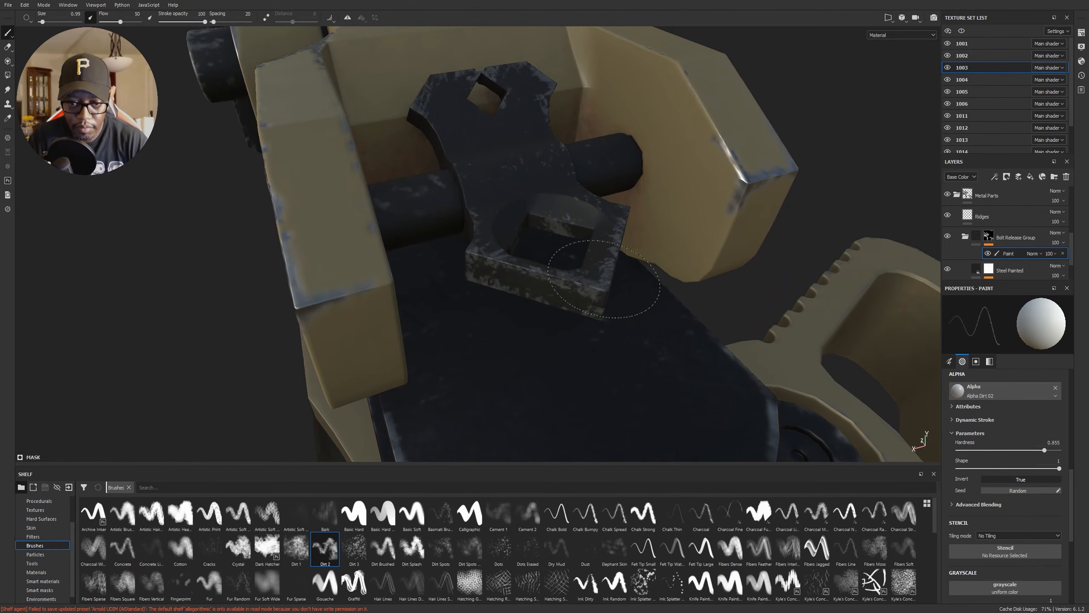
{"action": "mouse_move", "coordinate": [613, 317]}
{"action": "left_mouse_down", "text": "ctrl"}
{"action": "mouse_move", "coordinate": [669, 318]}
{"action": "mouse_move", "coordinate": [706, 270]}
{"action": "left_mouse_up", "text": "ctrl"}
Step: Try painting over the aperture plate, undo the stroke and delete the paint effect from the Bolt Release Group mask
{"action": "mouse_move", "coordinate": [621, 270]}
{"action": "left_mouse_down"}
{"action": "mouse_move", "coordinate": [613, 281]}
{"action": "mouse_move", "coordinate": [601, 271]}
{"action": "mouse_move", "coordinate": [600, 291]}
{"action": "mouse_move", "coordinate": [557, 296]}
{"action": "mouse_move", "coordinate": [538, 283]}
{"action": "mouse_move", "coordinate": [584, 292]}
{"action": "mouse_move", "coordinate": [580, 273]}
{"action": "left_mouse_up"}
{"action": "key", "text": "x"}
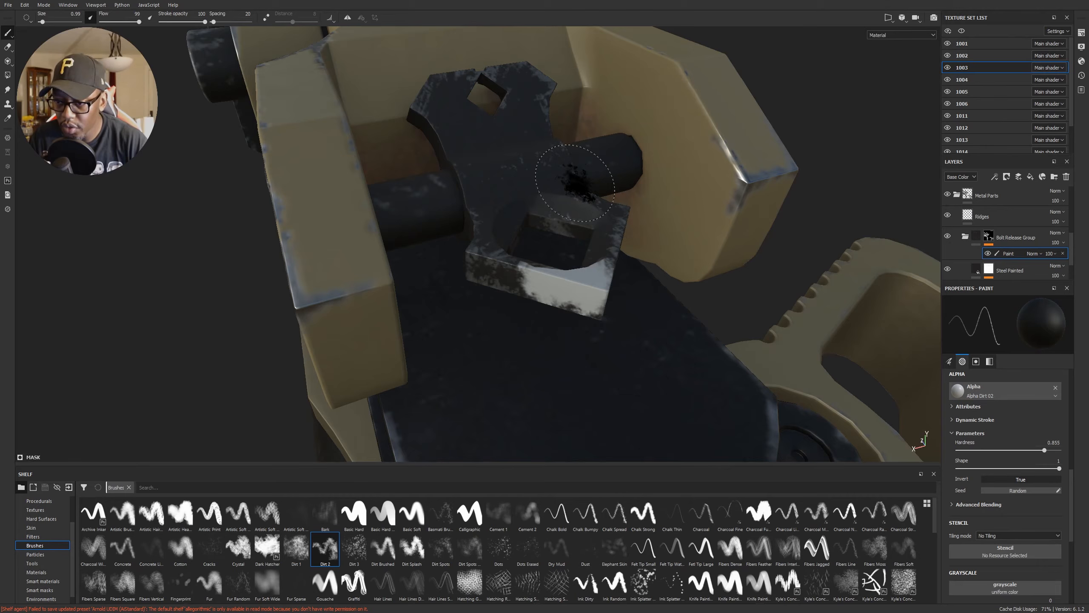
{"action": "key", "text": "ctrl+z"}
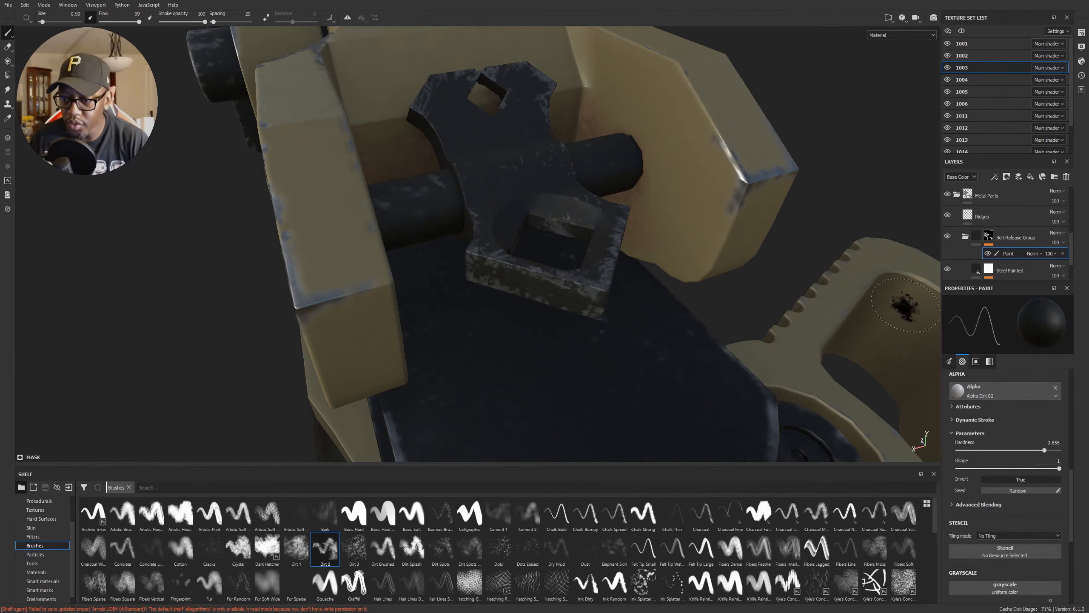
{"action": "left_click", "coordinate": [1063, 253]}
Step: Add a paint effect above the Metal Edge Wear generator in the Steel Painted layer's mask
{"action": "scroll", "coordinate": [1071, 245], "scroll_direction": "down", "scroll_amount": 1}
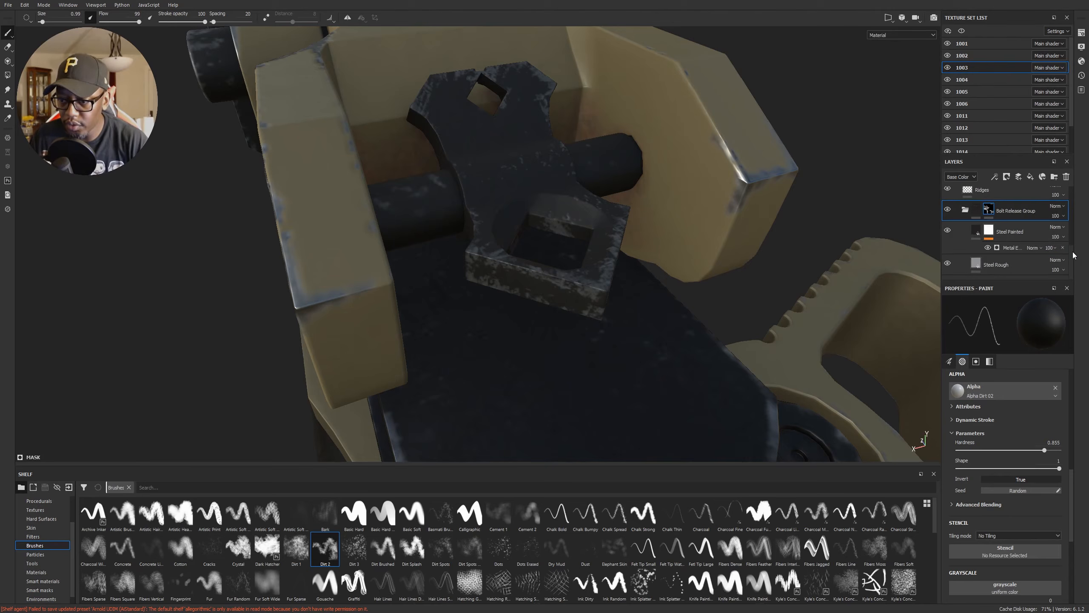
{"action": "left_click", "coordinate": [1012, 248]}
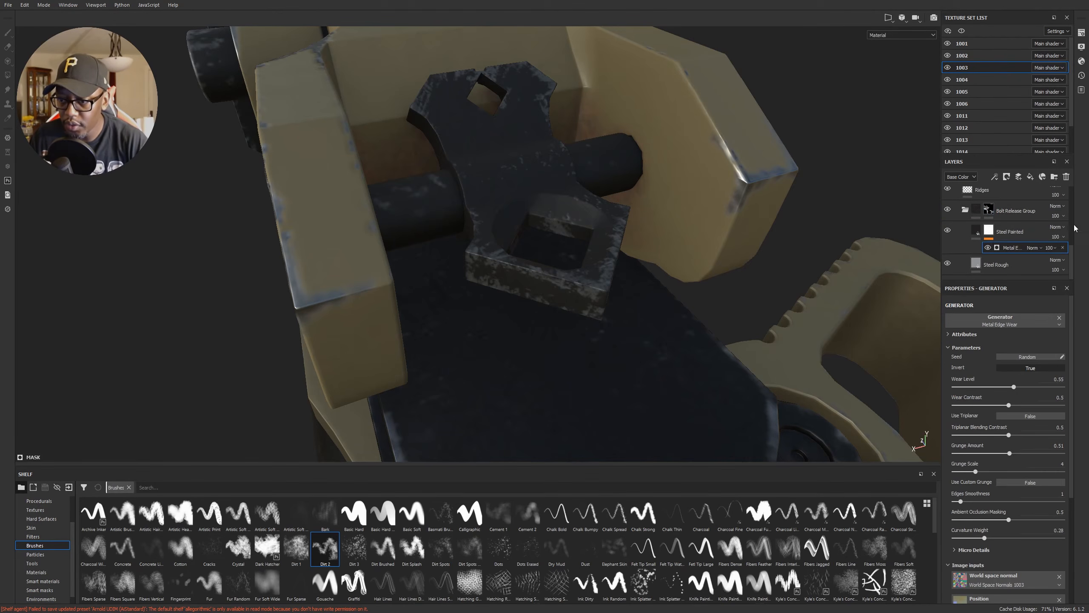
{"action": "left_click", "coordinate": [995, 177]}
{"action": "left_click", "coordinate": [1011, 199]}
Step: Paint white in the Steel Painted mask over the rear sight's aperture plate and cross pin to cover their excess edge wear
{"action": "left_click", "coordinate": [591, 287]}
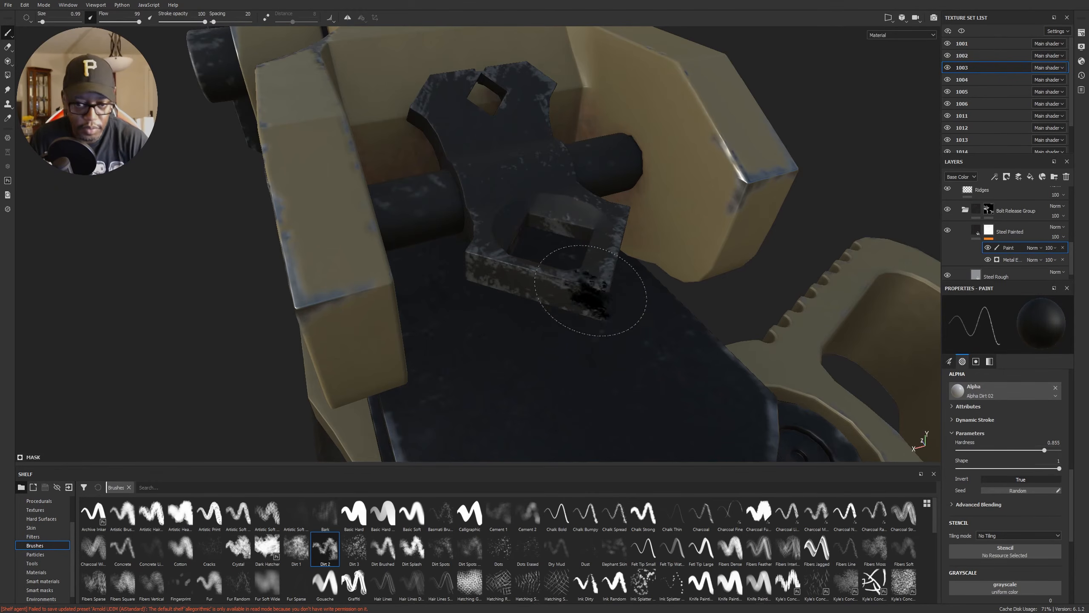
{"action": "key", "text": "x"}
{"action": "mouse_move", "coordinate": [600, 290]}
{"action": "left_mouse_down"}
{"action": "mouse_move", "coordinate": [477, 250]}
{"action": "mouse_move", "coordinate": [506, 302]}
{"action": "mouse_move", "coordinate": [618, 311]}
{"action": "left_mouse_up"}
{"action": "mouse_move", "coordinate": [607, 263]}
{"action": "left_mouse_down"}
{"action": "mouse_move", "coordinate": [609, 249]}
{"action": "mouse_move", "coordinate": [591, 244]}
{"action": "mouse_move", "coordinate": [428, 220]}
{"action": "mouse_move", "coordinate": [454, 155]}
{"action": "mouse_move", "coordinate": [451, 96]}
{"action": "mouse_move", "coordinate": [474, 60]}
{"action": "mouse_move", "coordinate": [547, 142]}
{"action": "left_mouse_up"}
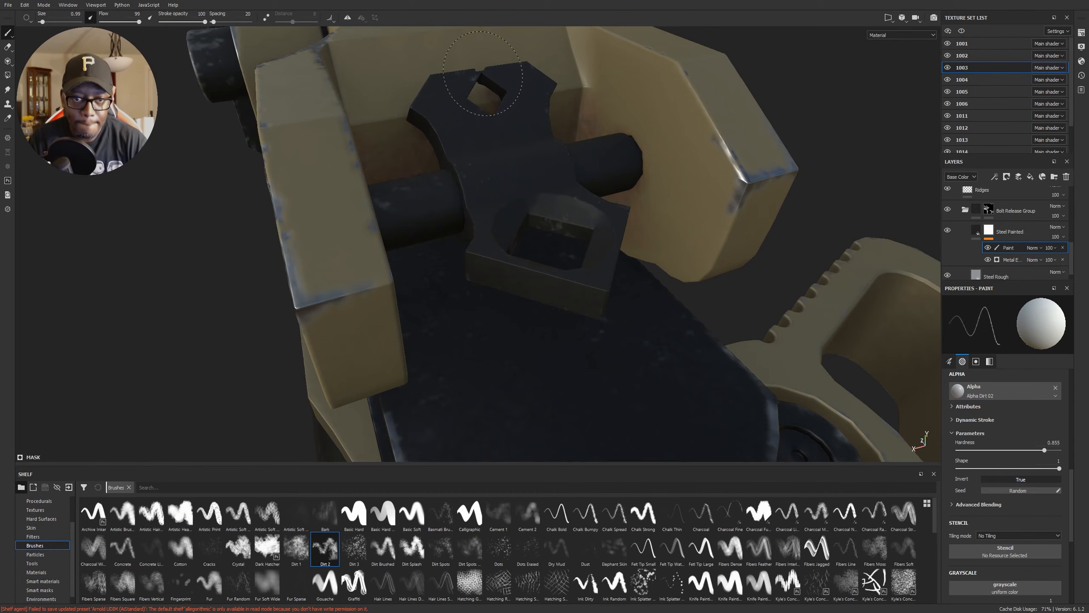
{"action": "mouse_move", "coordinate": [644, 247]}
{"action": "left_mouse_down", "text": "alt"}
{"action": "mouse_move", "coordinate": [610, 273]}
{"action": "mouse_move", "coordinate": [555, 268]}
{"action": "left_mouse_up", "text": "alt"}
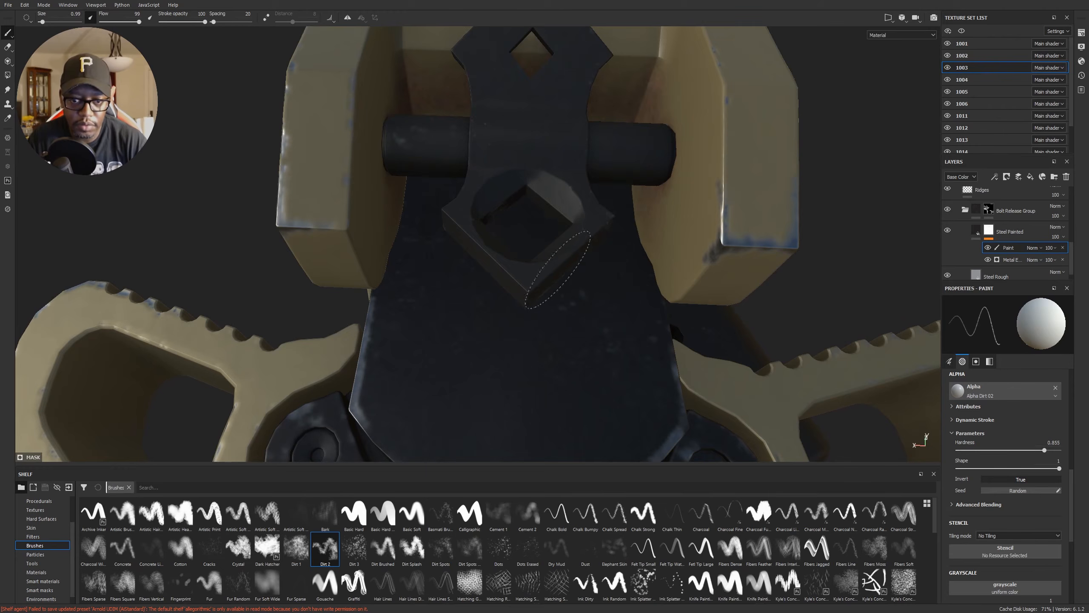
{"action": "mouse_move", "coordinate": [564, 259]}
{"action": "left_mouse_down", "text": "alt"}
{"action": "mouse_move", "coordinate": [601, 155]}
{"action": "mouse_move", "coordinate": [584, 158]}
{"action": "left_mouse_up", "text": "alt"}
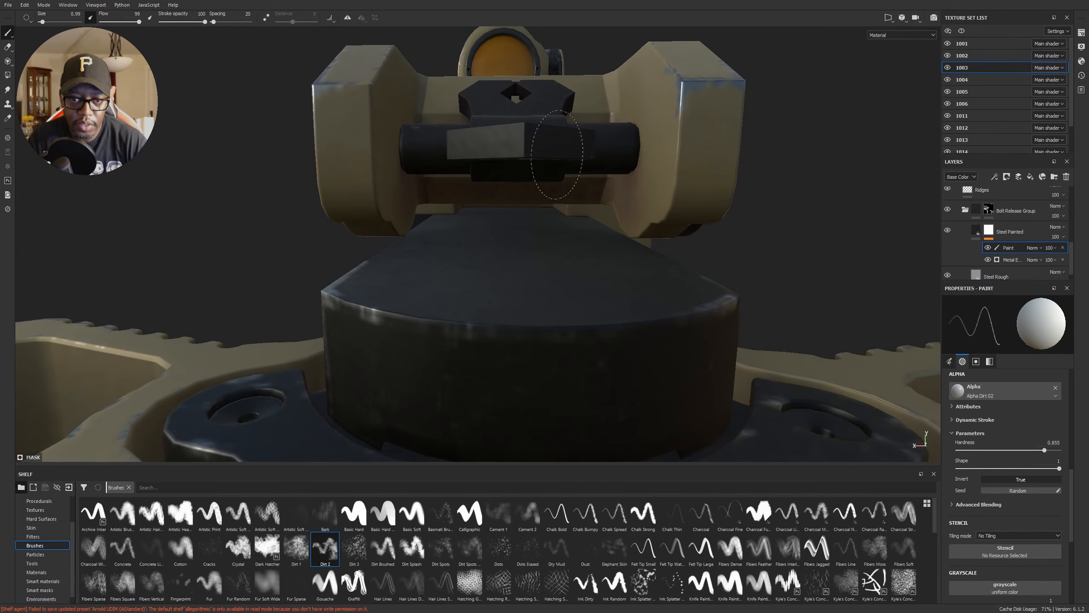
{"action": "mouse_move", "coordinate": [412, 126]}
{"action": "left_mouse_down", "text": "alt"}
{"action": "mouse_move", "coordinate": [599, 92]}
{"action": "mouse_move", "coordinate": [467, 189]}
{"action": "left_mouse_up", "text": "alt"}
{"action": "mouse_move", "coordinate": [544, 178]}
{"action": "left_mouse_down", "text": "alt"}
{"action": "mouse_move", "coordinate": [530, 244]}
{"action": "mouse_move", "coordinate": [536, 64]}
{"action": "mouse_move", "coordinate": [583, 180]}
{"action": "mouse_move", "coordinate": [582, 266]}
{"action": "left_mouse_up", "text": "alt"}
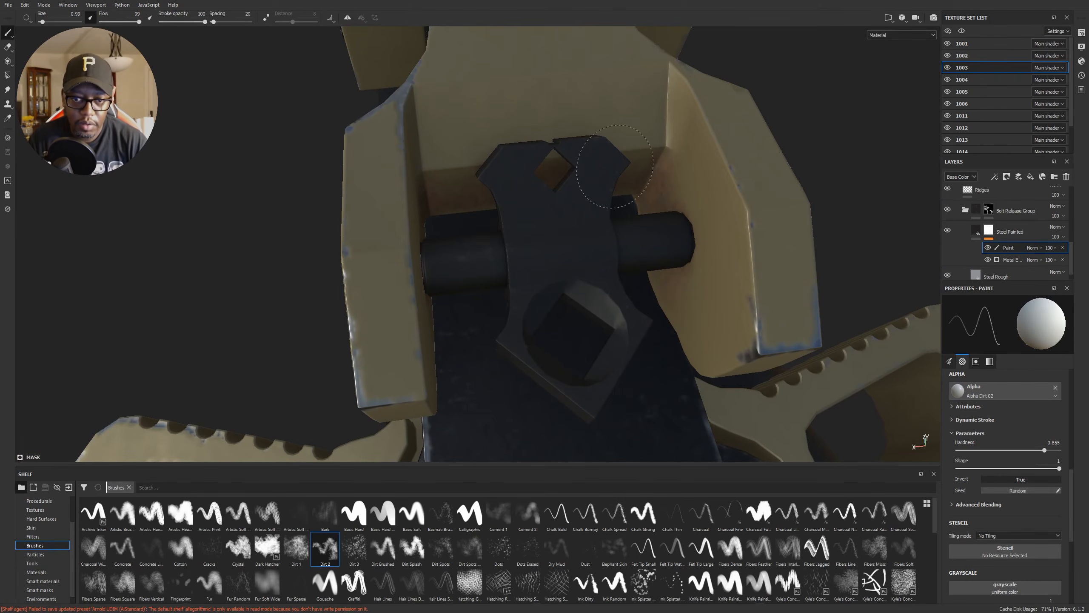
{"action": "mouse_move", "coordinate": [644, 296]}
{"action": "left_mouse_down", "text": "alt"}
{"action": "mouse_move", "coordinate": [555, 255]}
{"action": "mouse_move", "coordinate": [484, 195]}
{"action": "mouse_move", "coordinate": [575, 172]}
{"action": "mouse_move", "coordinate": [627, 195]}
{"action": "mouse_move", "coordinate": [502, 4]}
{"action": "left_mouse_up", "text": "alt"}
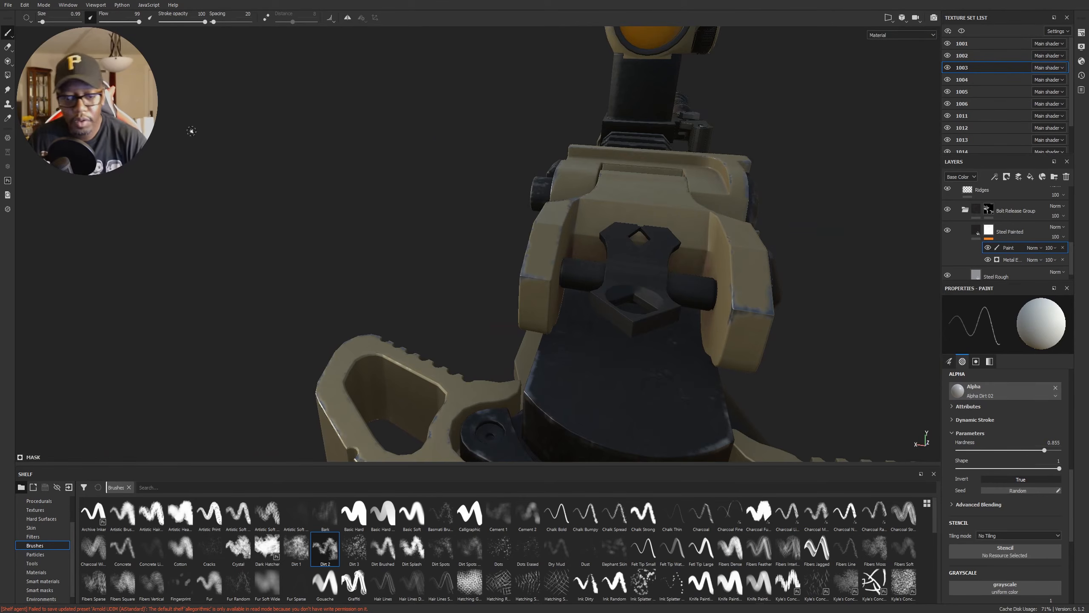
Step: Examine the metal parts on both sides of the rifle and review the layers around the Bolt Release Group
{"action": "right_click_drag", "start_coordinate": [805, 246], "coordinate": [112, 142], "text": "alt"}
{"action": "left_click_drag", "start_coordinate": [536, 258], "coordinate": [862, 310], "text": "alt"}
{"action": "left_click_drag", "start_coordinate": [351, 298], "coordinate": [708, 316], "text": "alt"}
{"action": "right_click_drag", "start_coordinate": [708, 316], "coordinate": [498, 280], "text": "alt"}
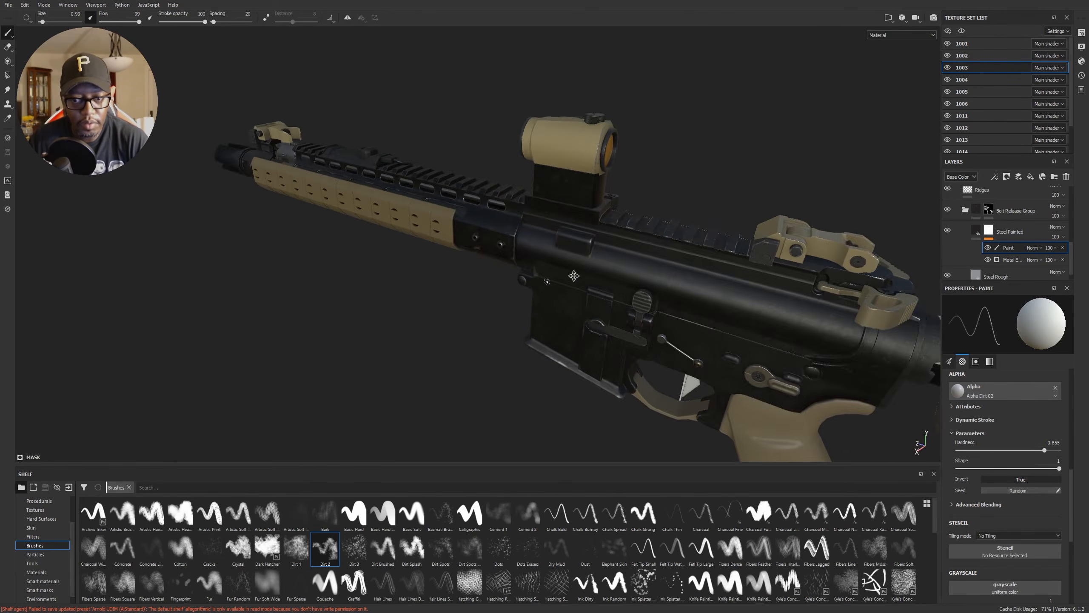
{"action": "middle_click_drag", "start_coordinate": [498, 280], "coordinate": [323, 201], "text": "alt"}
{"action": "left_click_drag", "start_coordinate": [322, 200], "coordinate": [405, 211], "text": "alt"}
{"action": "middle_click_drag", "start_coordinate": [405, 211], "coordinate": [603, 259], "text": "alt"}
{"action": "right_click_drag", "start_coordinate": [602, 260], "coordinate": [647, 279], "text": "alt"}
{"action": "left_click_drag", "start_coordinate": [647, 279], "coordinate": [13, 246], "text": "alt"}
{"action": "middle_click_drag", "start_coordinate": [538, 299], "coordinate": [310, 308], "text": "alt"}
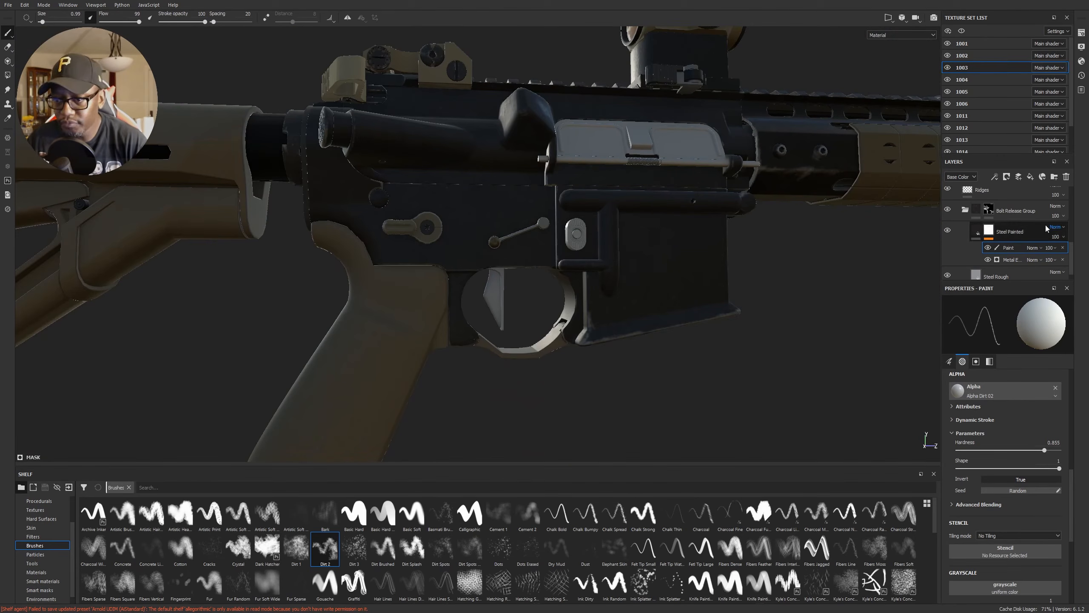
{"action": "scroll", "coordinate": [983, 239], "scroll_direction": "up", "scroll_amount": 3}
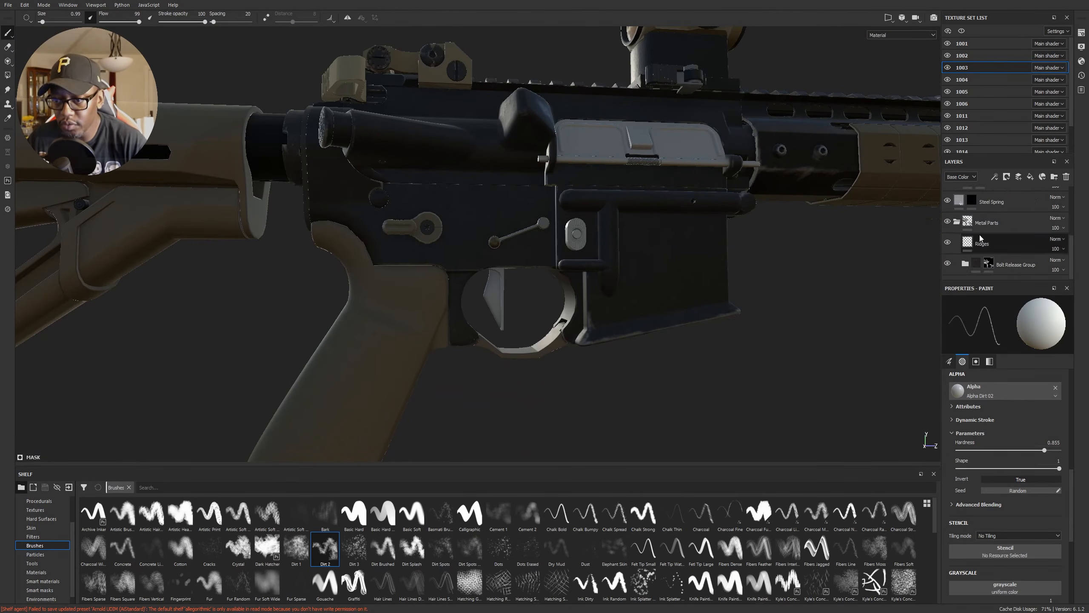
{"action": "left_click", "coordinate": [1018, 227]}
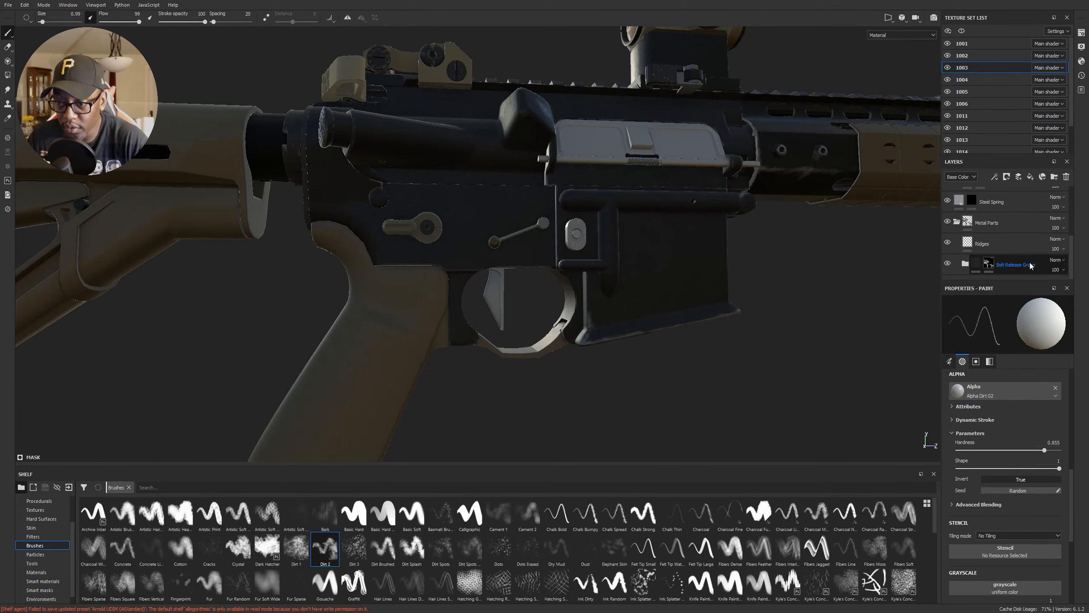
Step: Add a folder inside the Metal Parts group above the Ridges layer and name it Dust Cover Group
{"action": "left_click", "coordinate": [969, 222]}
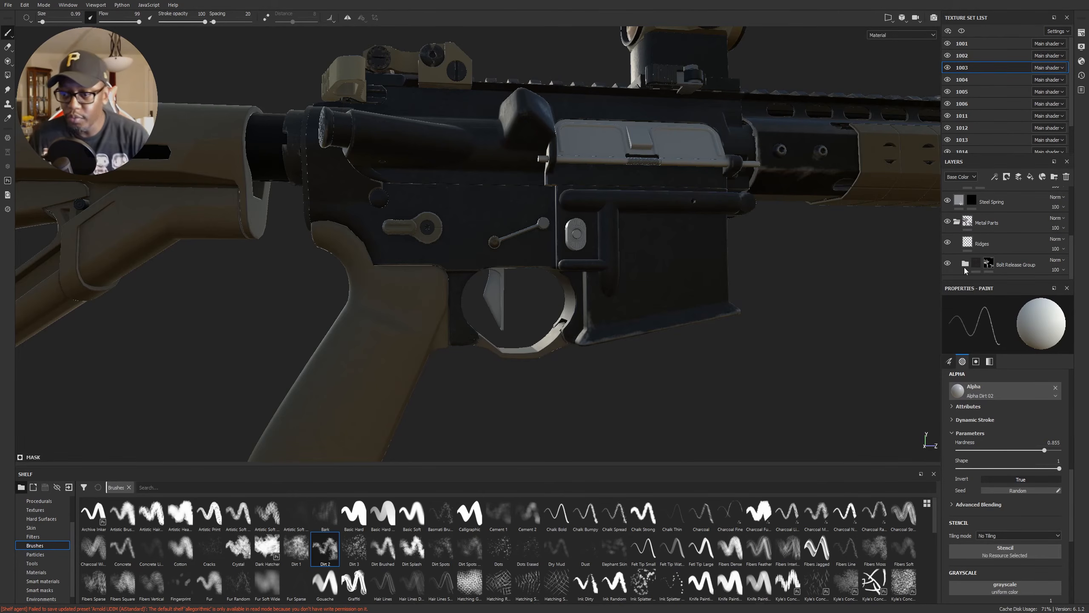
{"action": "left_click", "coordinate": [988, 222]}
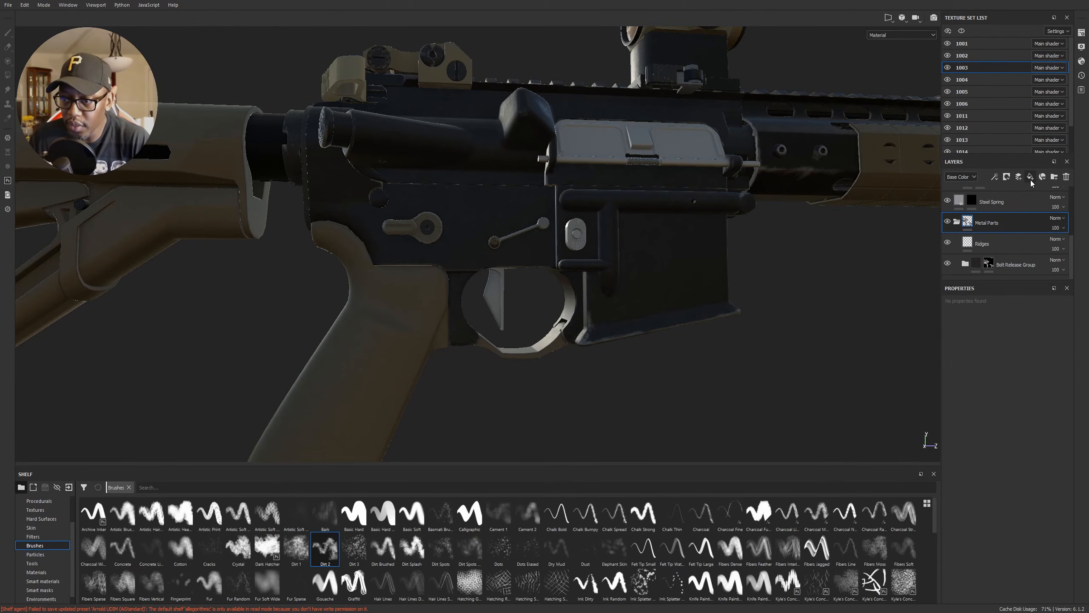
{"action": "left_click", "coordinate": [1054, 176]}
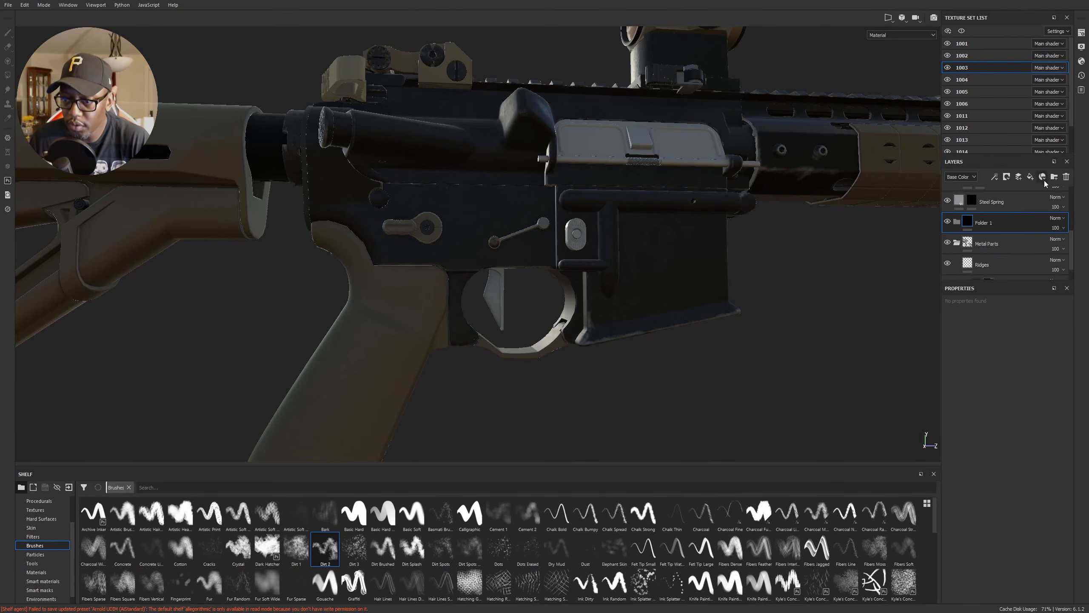
{"action": "left_click_drag", "start_coordinate": [986, 222], "coordinate": [997, 253]}
{"action": "double_click", "coordinate": [992, 243]}
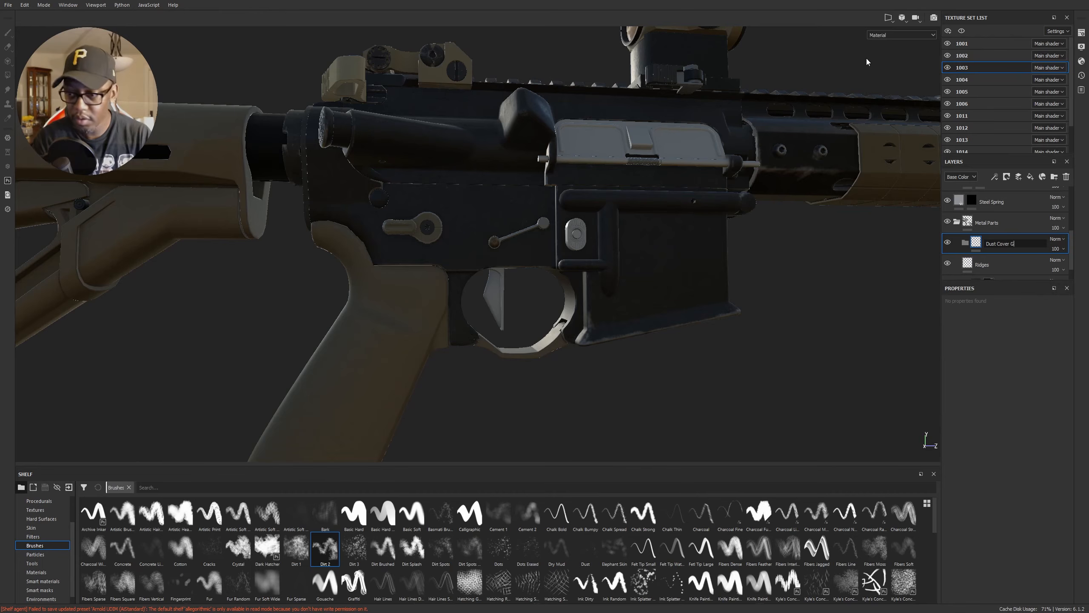
{"action": "type", "text": "Dust Cover Group"}
{"action": "key", "text": "Return"}
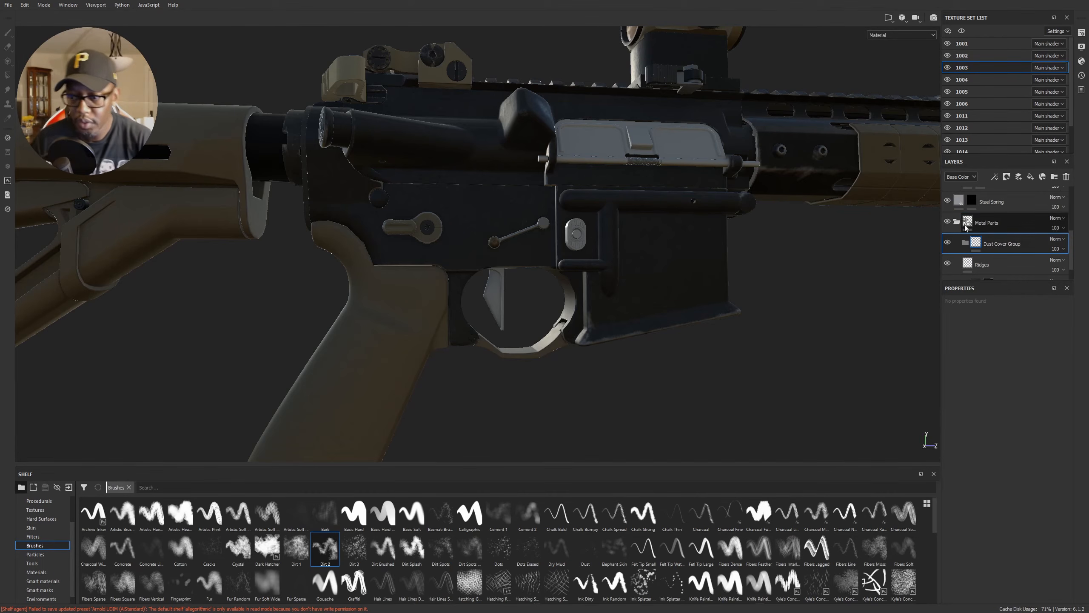
Step: Add a fill layer and place it inside the Dust Cover Group folder
{"action": "left_click", "coordinate": [1029, 177]}
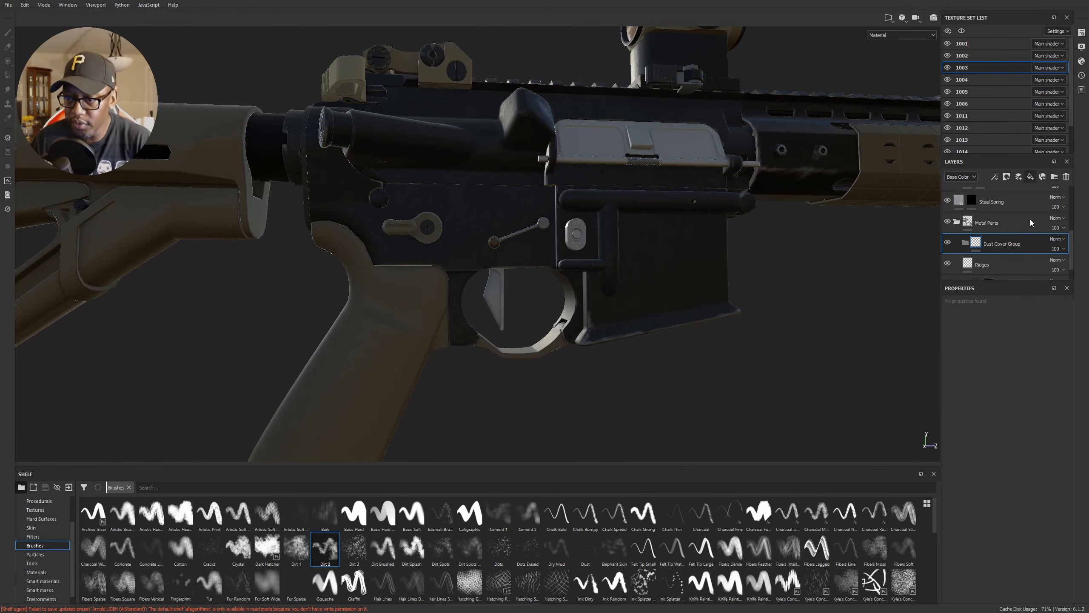
{"action": "left_click_drag", "start_coordinate": [986, 244], "coordinate": [988, 270]}
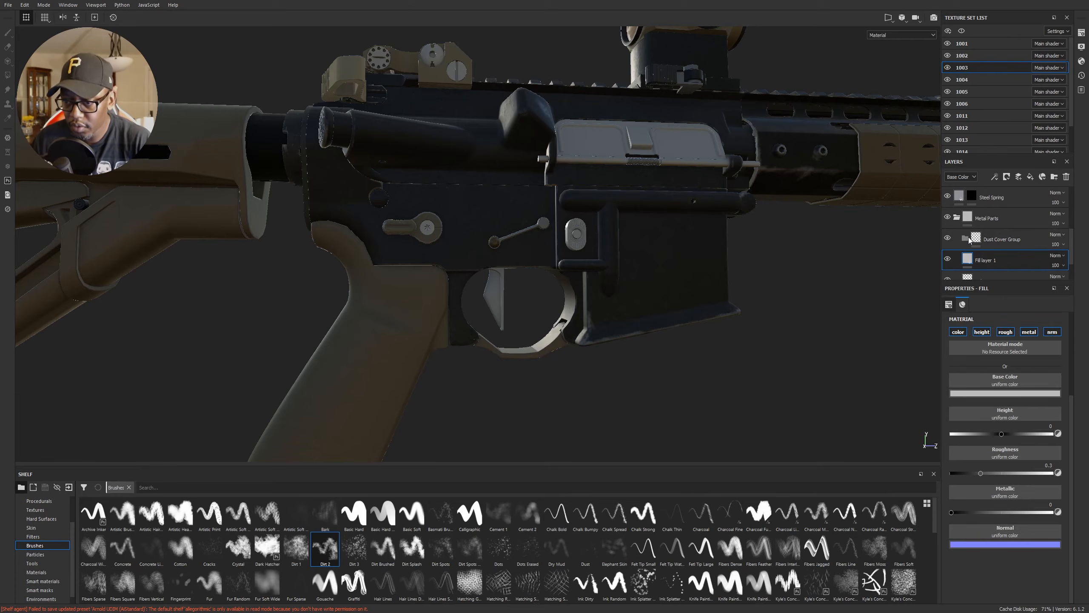
{"action": "left_click_drag", "start_coordinate": [977, 258], "coordinate": [981, 240]}
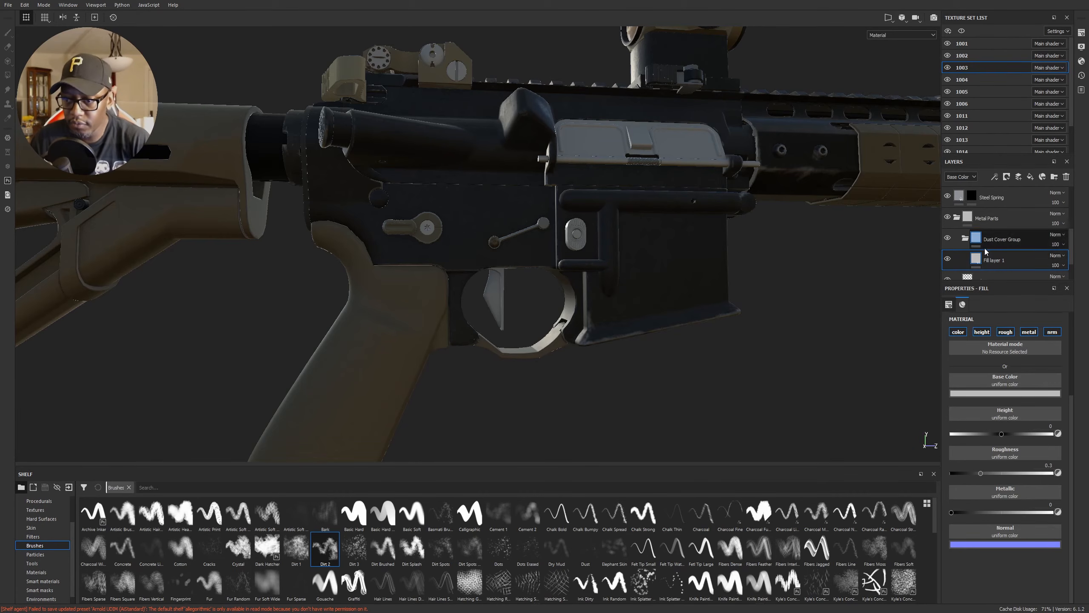
Step: Add a black mask to the Dust Cover Group and polygon-fill the ejection port's dust cover into it in white
{"action": "left_click", "coordinate": [984, 247]}
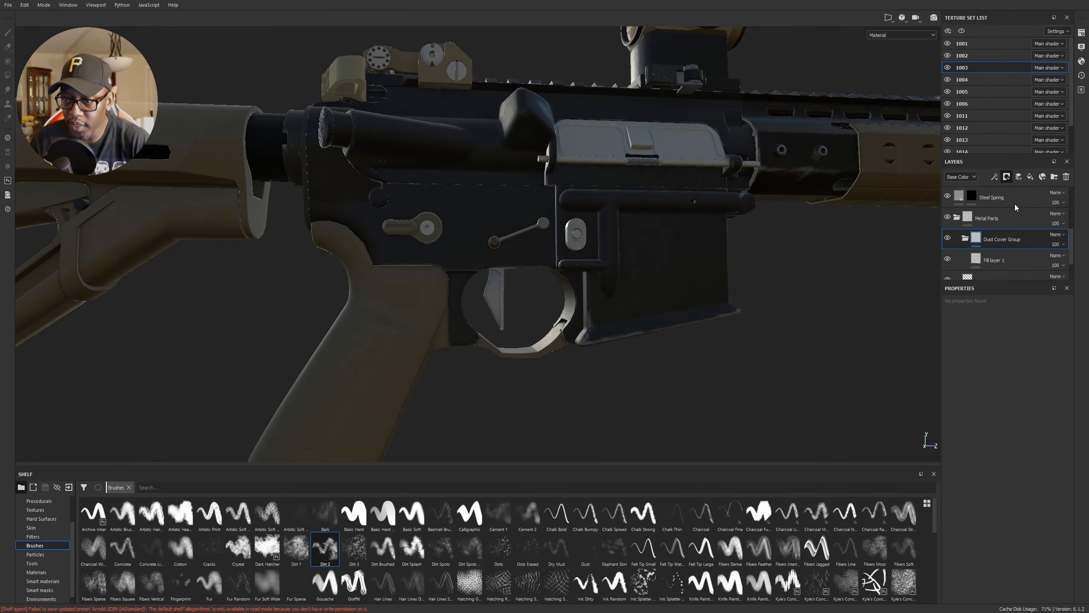
{"action": "left_click", "coordinate": [1015, 205]}
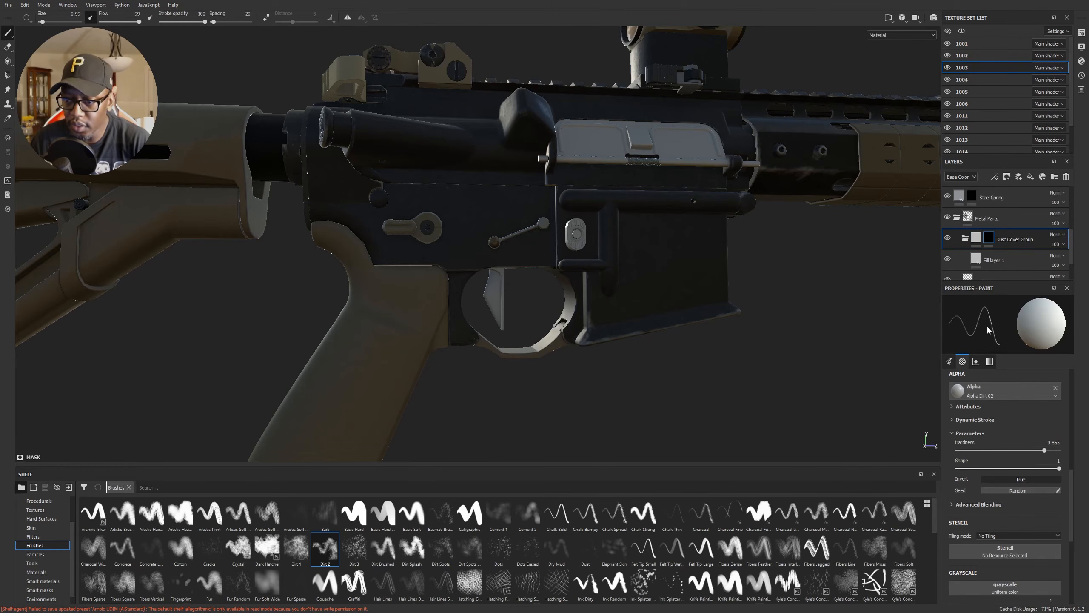
{"action": "key", "text": "4"}
{"action": "middle_click_drag", "start_coordinate": [618, 210], "coordinate": [503, 275], "text": "alt"}
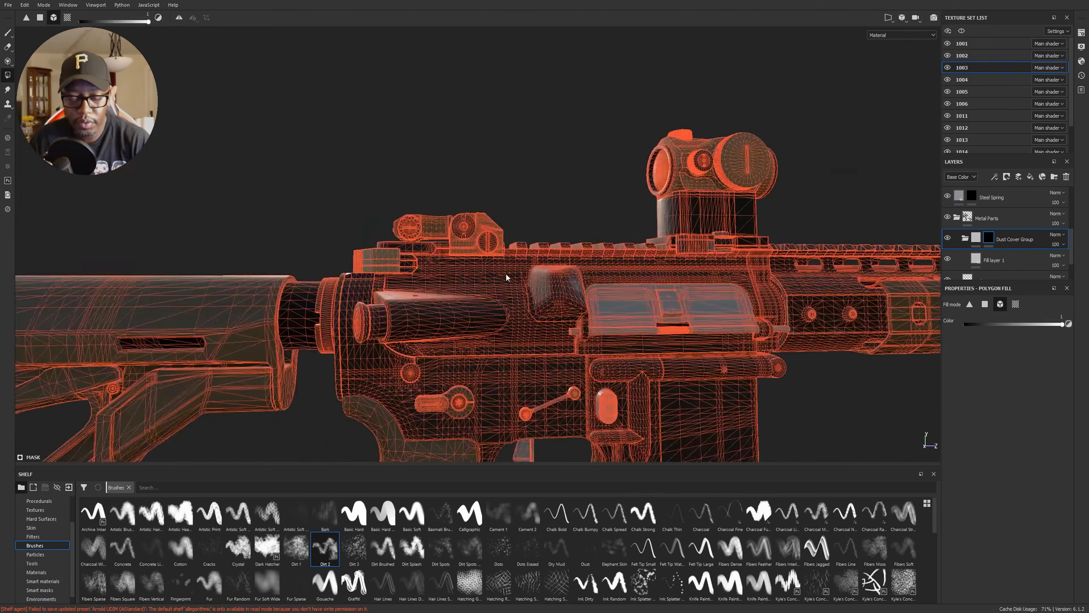
{"action": "right_click_drag", "start_coordinate": [504, 275], "coordinate": [849, 364], "text": "alt"}
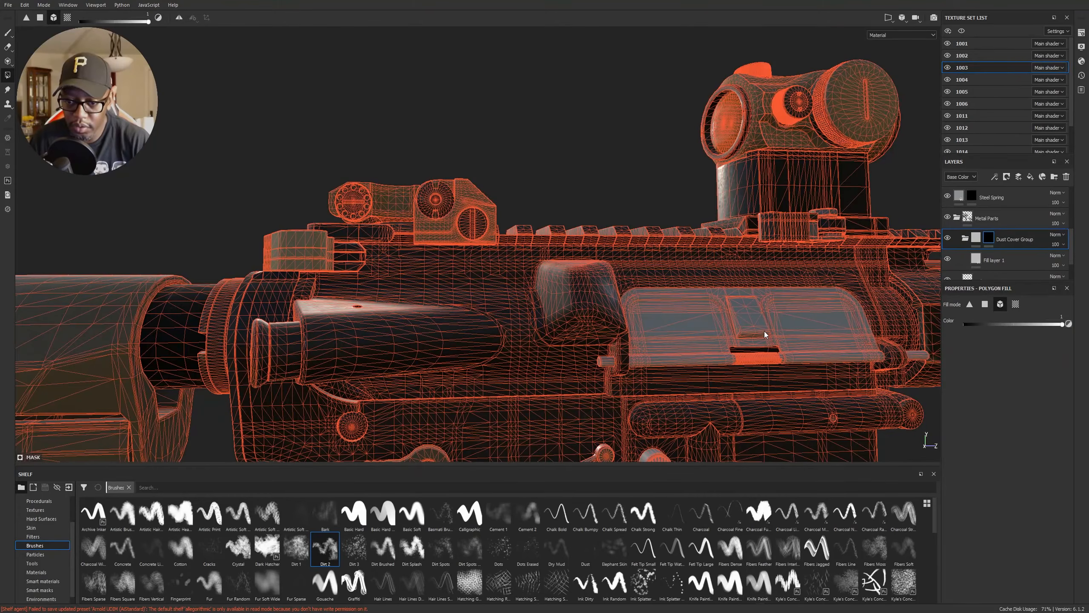
Step: Color Fill layer 1 red and add the dust cover's hinge rod to the Dust Cover Group's mask
{"action": "left_click", "coordinate": [987, 258]}
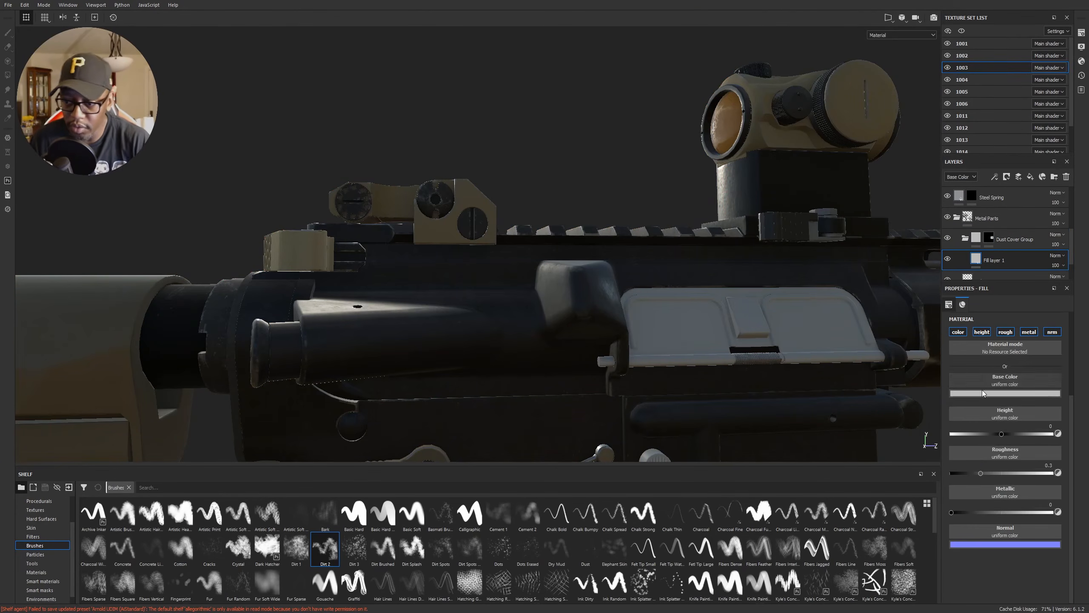
{"action": "left_click", "coordinate": [991, 392]}
{"action": "left_click", "coordinate": [1022, 441]}
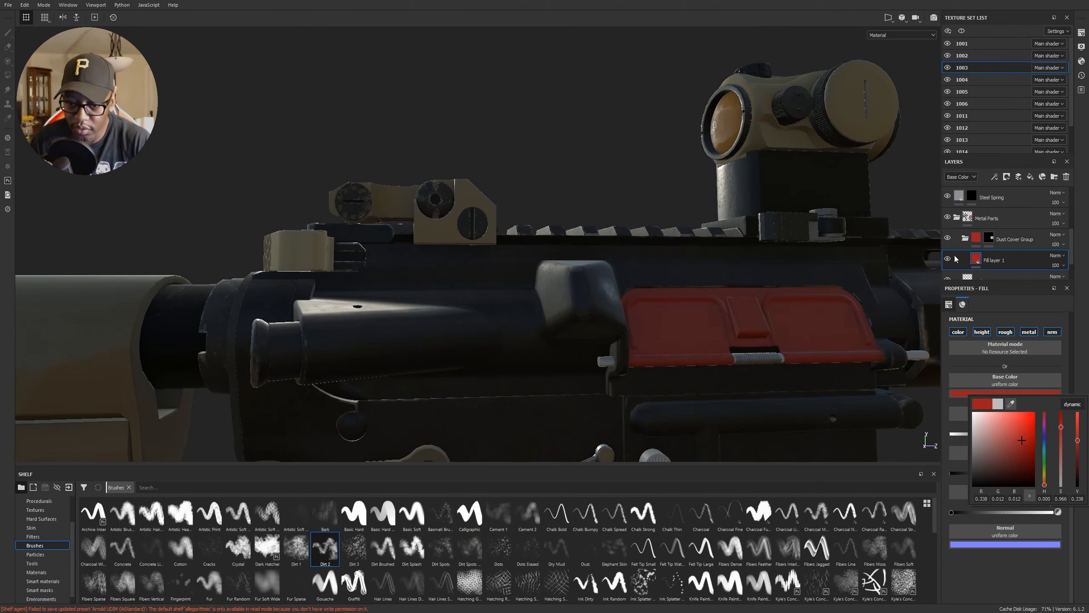
{"action": "left_click", "coordinate": [988, 239]}
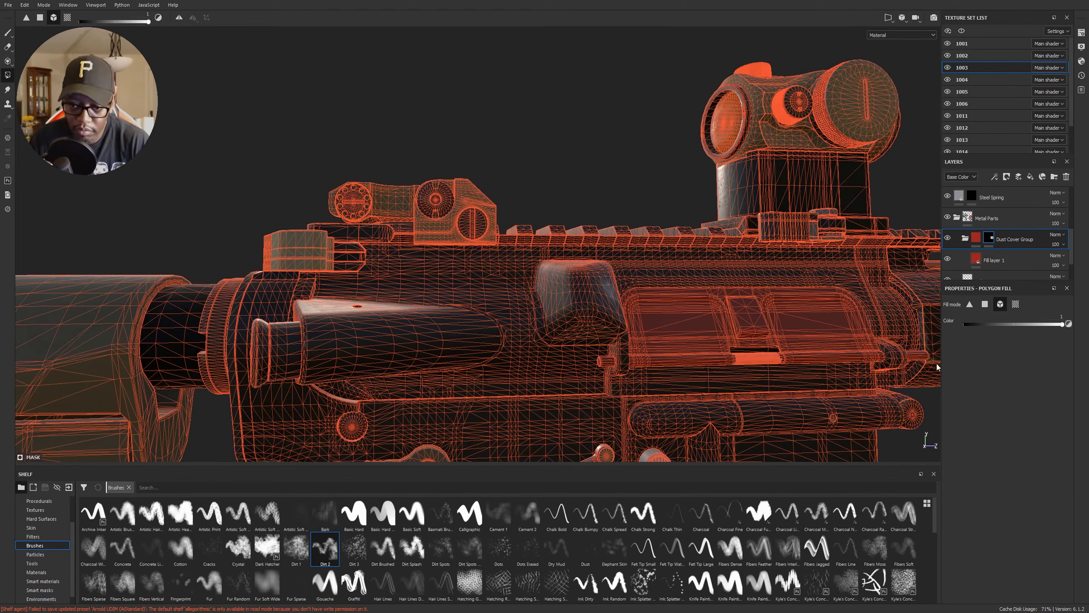
Step: Set Fill layer 1's base color to dark gray (0.085 per channel) and its metallic to 1
{"action": "left_click", "coordinate": [975, 260]}
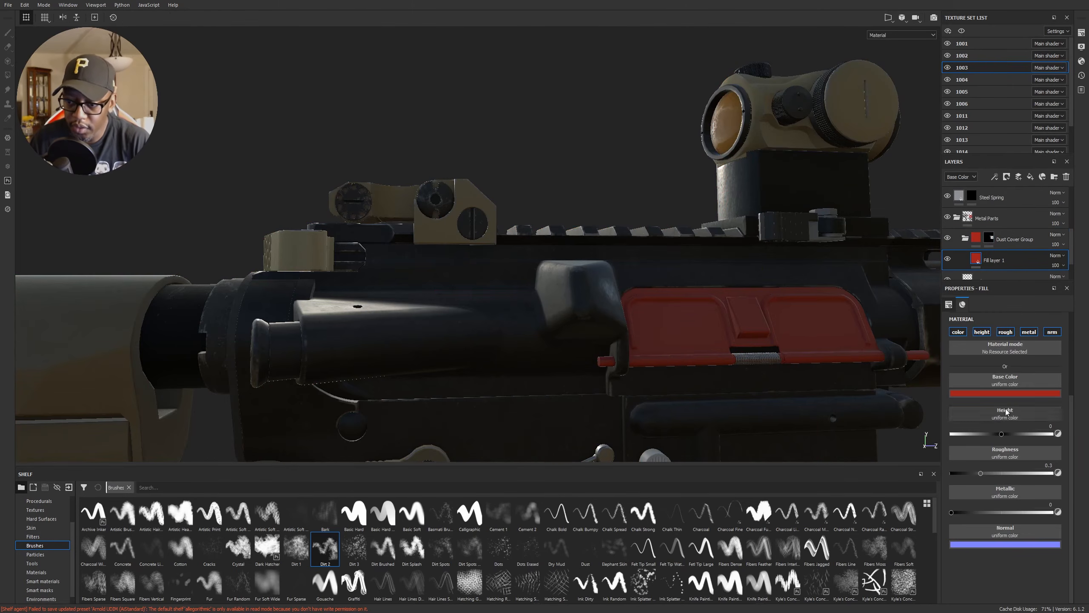
{"action": "left_click", "coordinate": [1005, 395]}
{"action": "left_click_drag", "start_coordinate": [979, 464], "coordinate": [971, 464]}
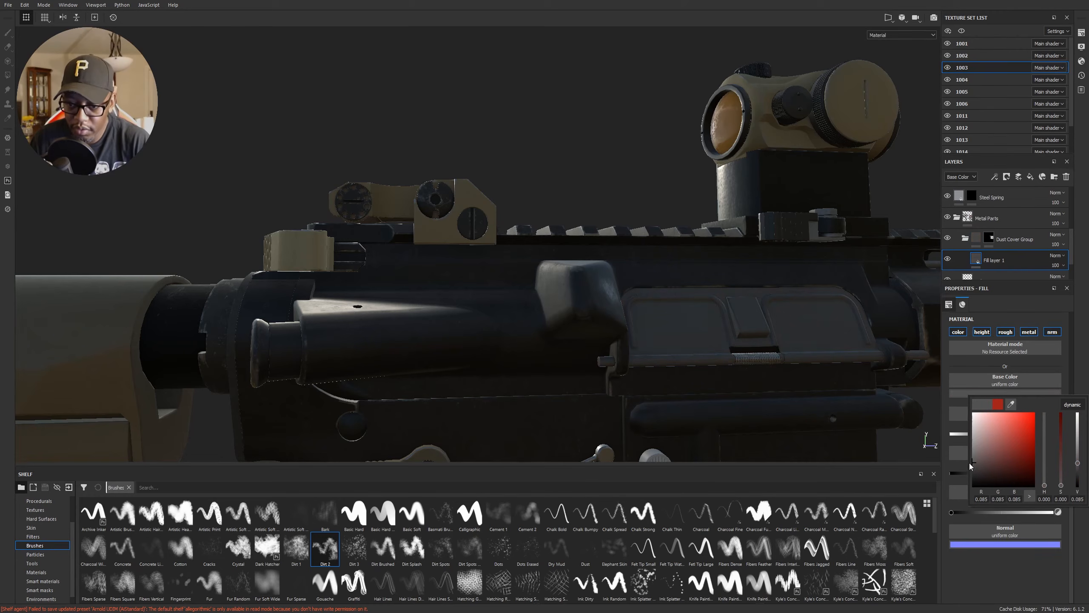
{"action": "left_click", "coordinate": [979, 553]}
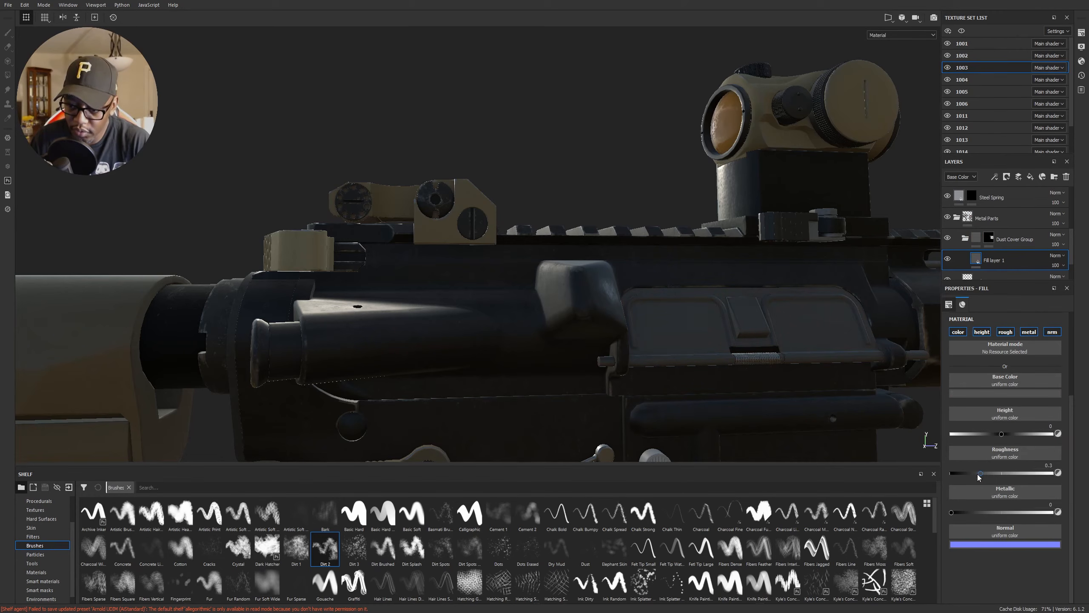
{"action": "left_click_drag", "start_coordinate": [953, 512], "coordinate": [1068, 513]}
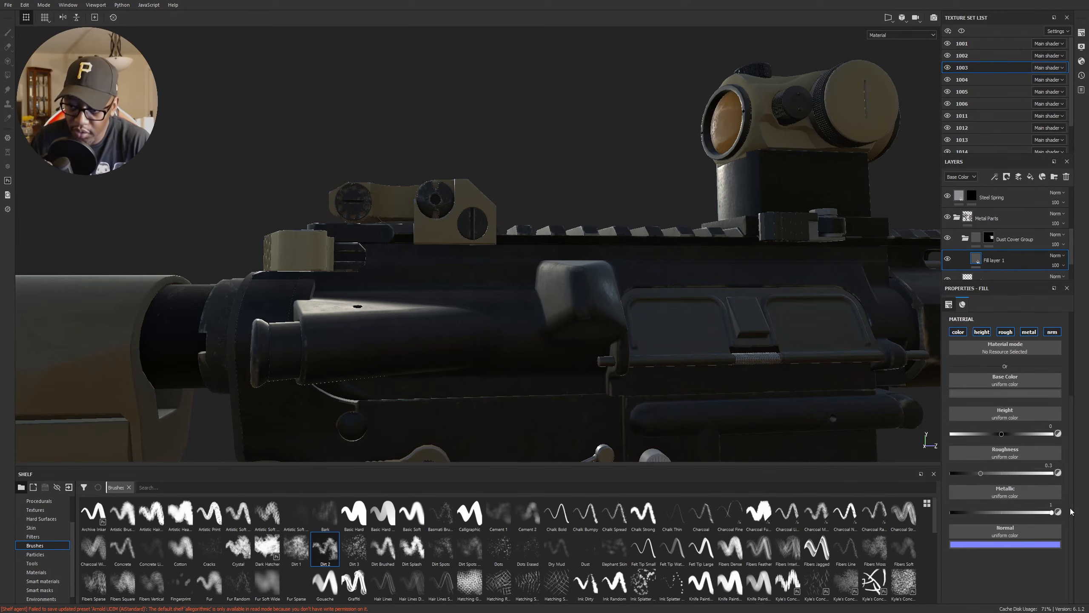
Step: Search the roughness resources for grunge and apply Grunge Map 013 to Fill layer 1's roughness channel
{"action": "middle_click_drag", "start_coordinate": [670, 306], "coordinate": [546, 282], "text": "alt"}
{"action": "right_click_drag", "start_coordinate": [547, 282], "coordinate": [681, 353], "text": "alt"}
{"action": "left_click_drag", "start_coordinate": [680, 352], "coordinate": [594, 344], "text": "alt"}
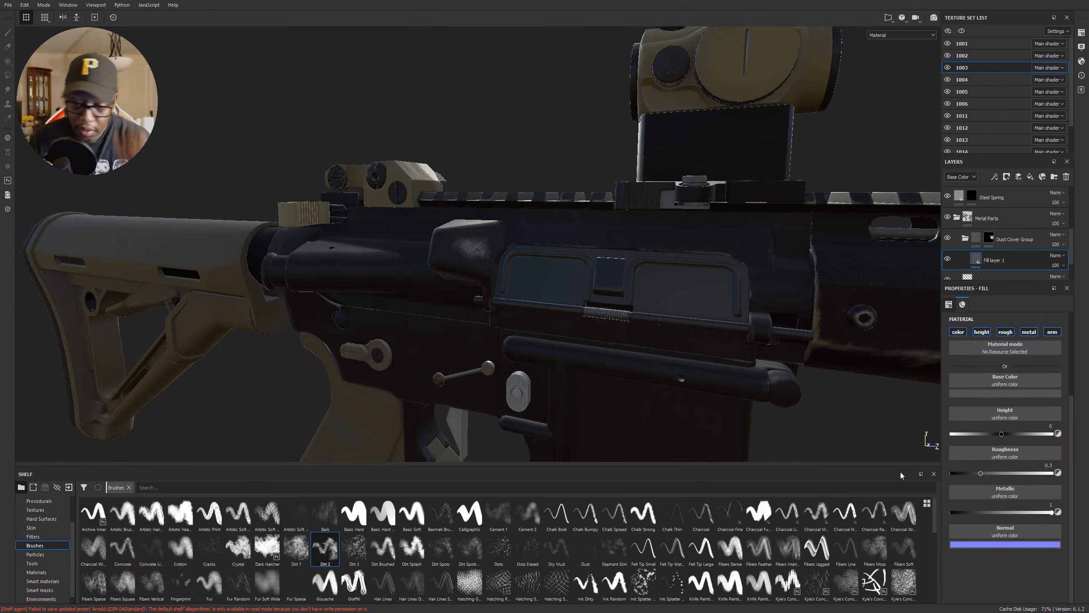
{"action": "left_click", "coordinate": [1006, 457]}
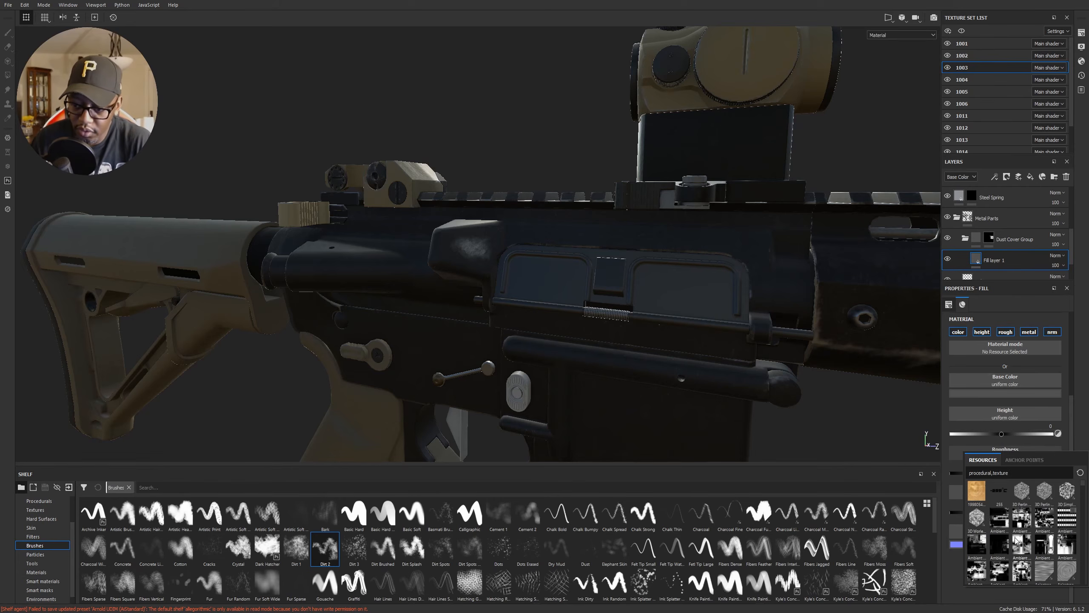
{"action": "scroll", "coordinate": [1021, 527], "scroll_direction": "down", "scroll_amount": 5}
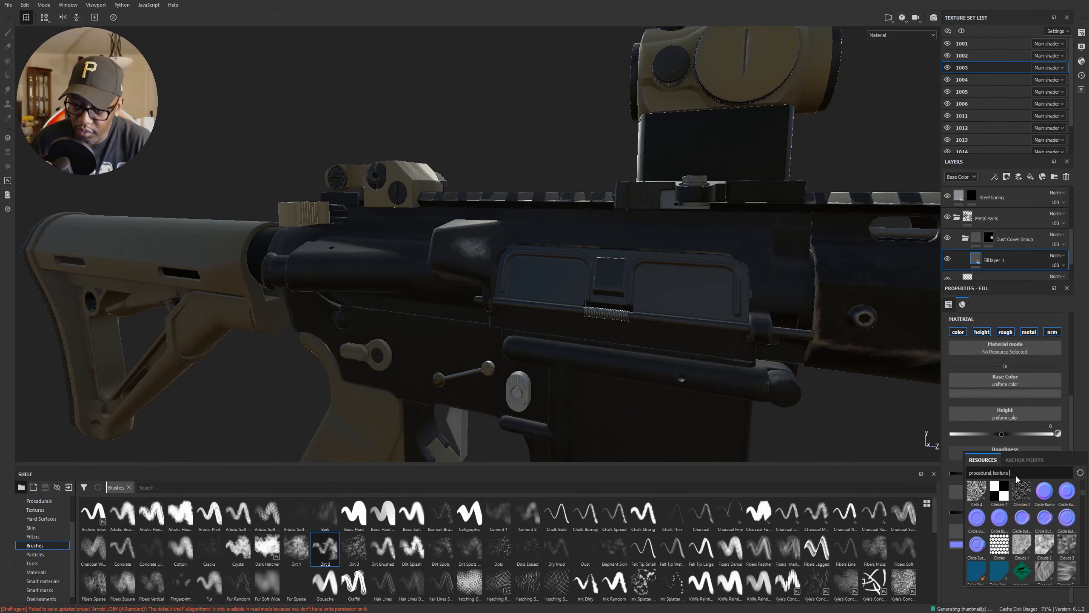
{"action": "type", "text": "grunge"}
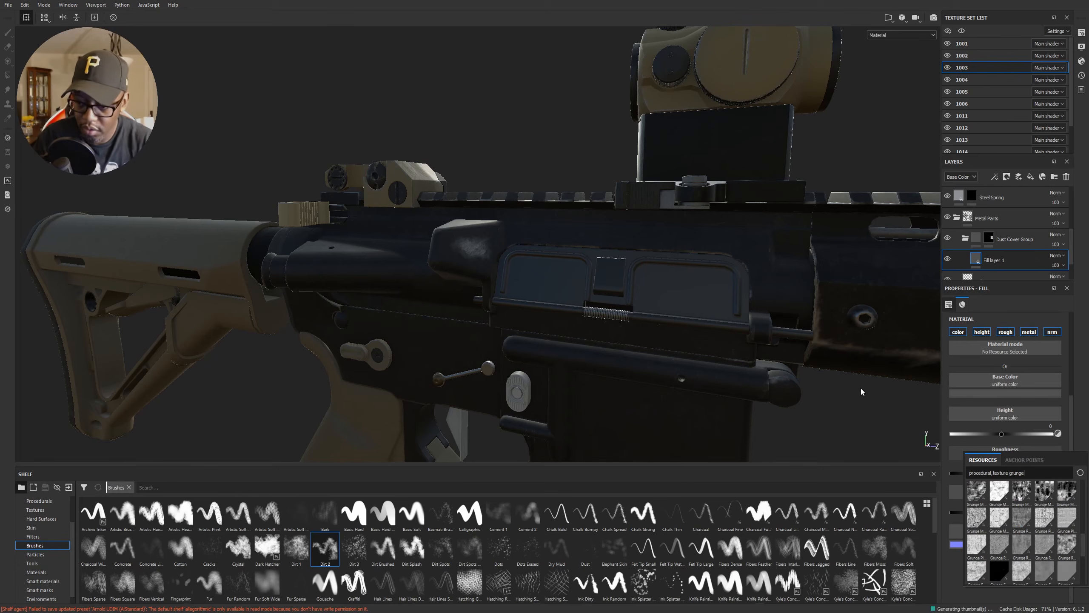
{"action": "left_click", "coordinate": [1023, 496]}
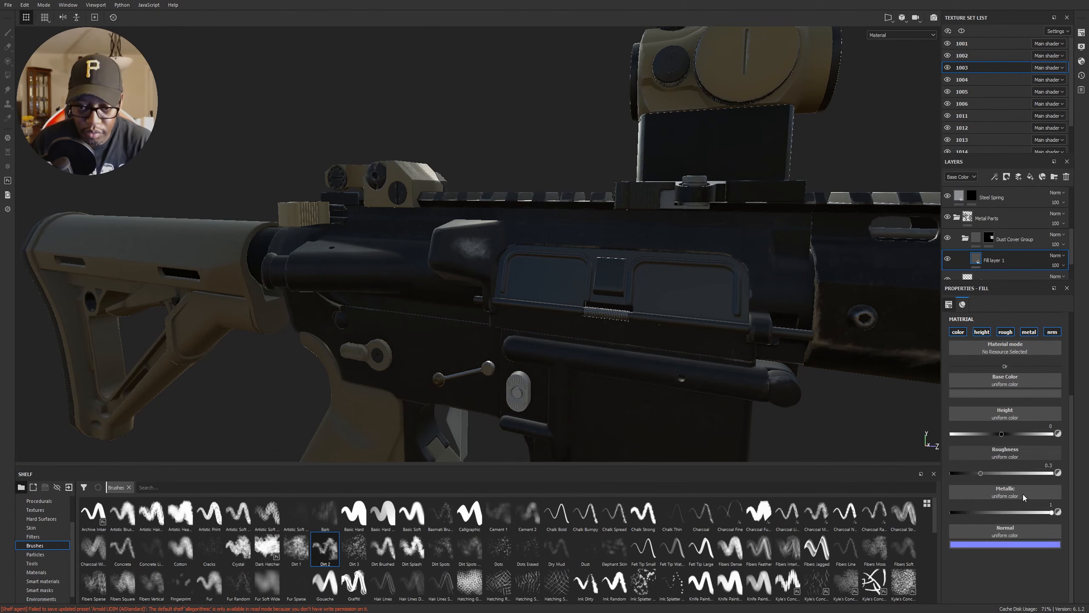
{"action": "left_click_drag", "start_coordinate": [658, 357], "coordinate": [785, 433], "text": "alt"}
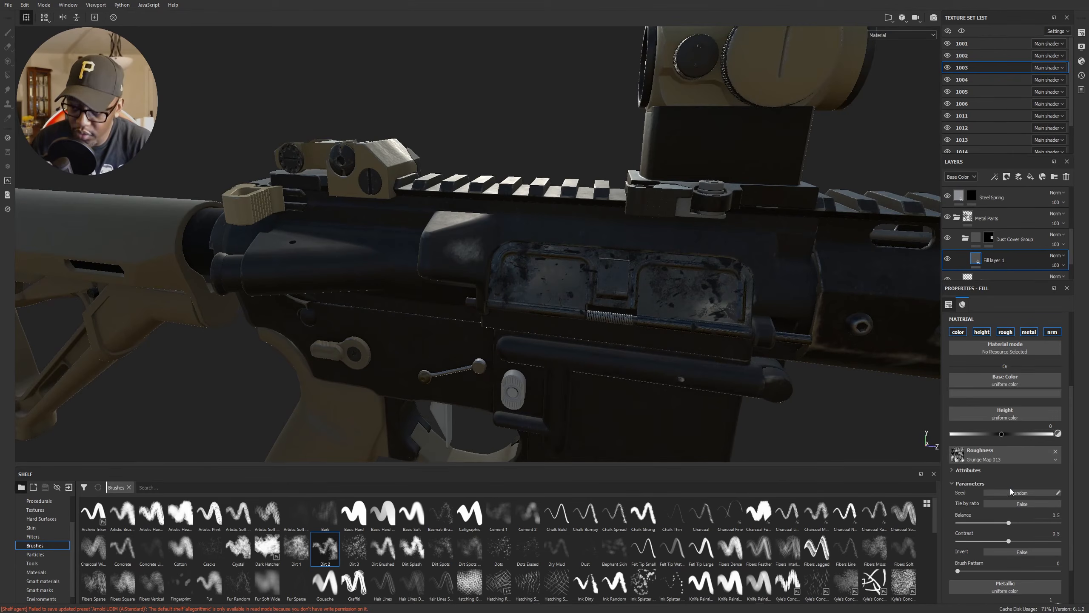
Step: Try Grunge Dirt Scratched and Grunge Concrete Dirty as Fill layer 1's roughness texture on the dust cover
{"action": "left_click", "coordinate": [1020, 456]}
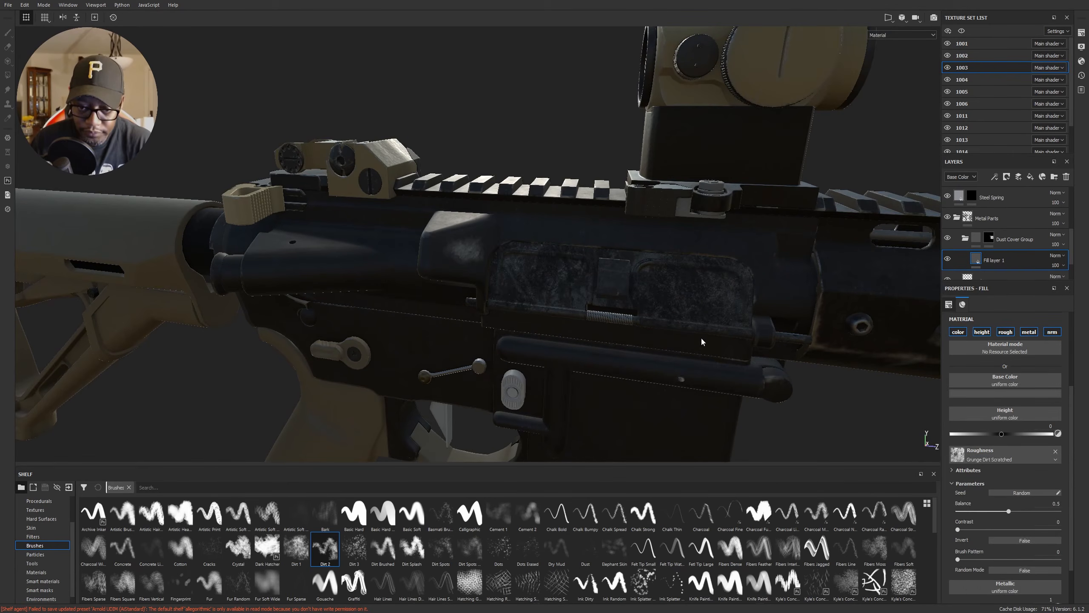
{"action": "left_click_drag", "start_coordinate": [712, 378], "coordinate": [765, 360], "text": "alt"}
{"action": "left_click", "coordinate": [1012, 460]}
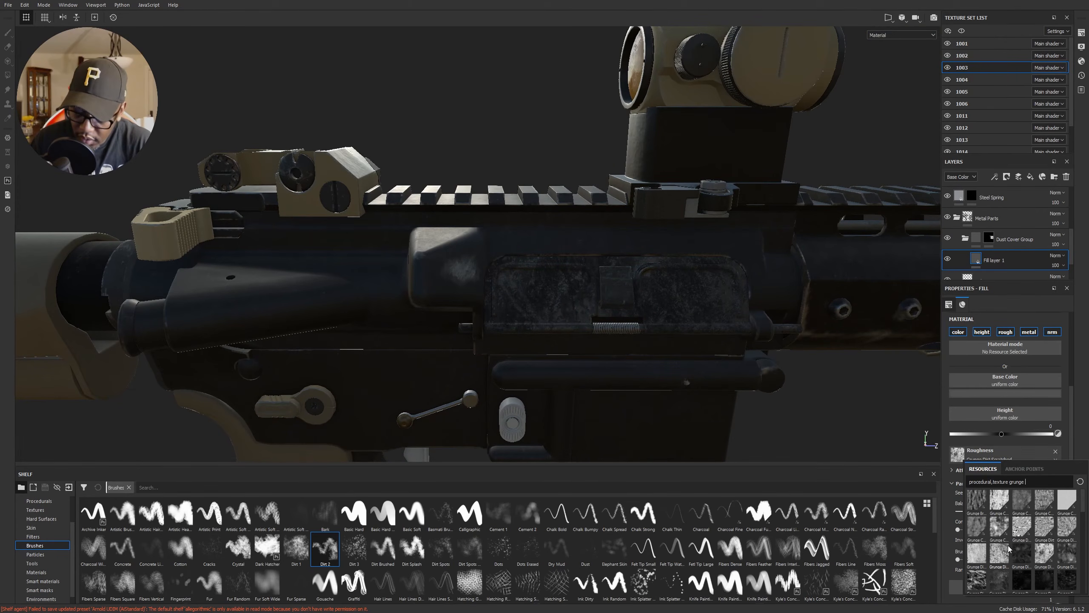
{"action": "left_click", "coordinate": [972, 524]}
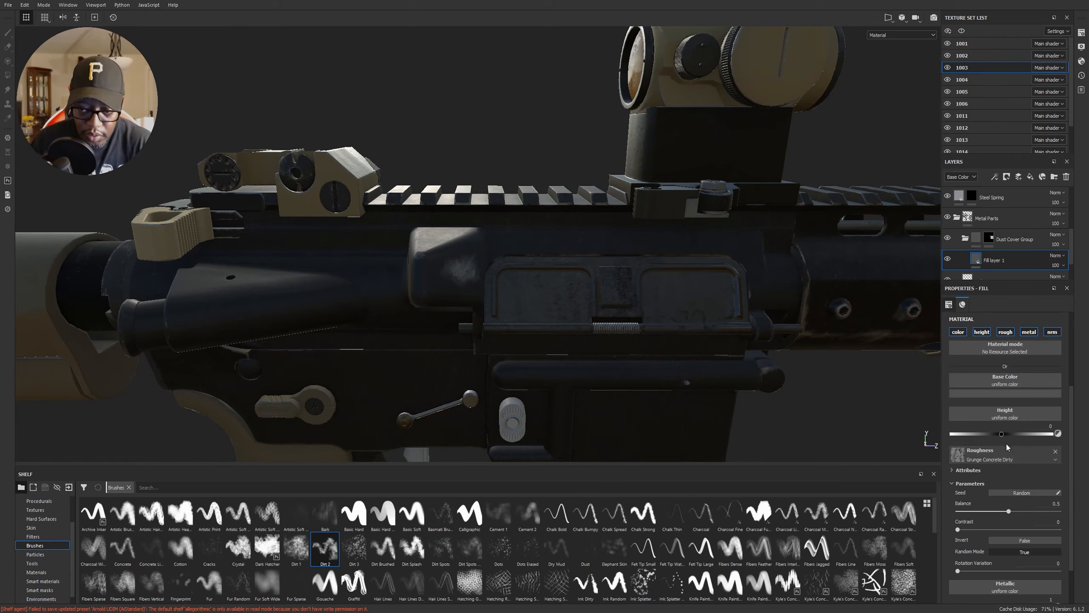
Step: Try Grunge Dust Small and Grunge Dirt Heavy as the dust cover's roughness texture, checking each under a changed view angle
{"action": "left_click", "coordinate": [1020, 457]}
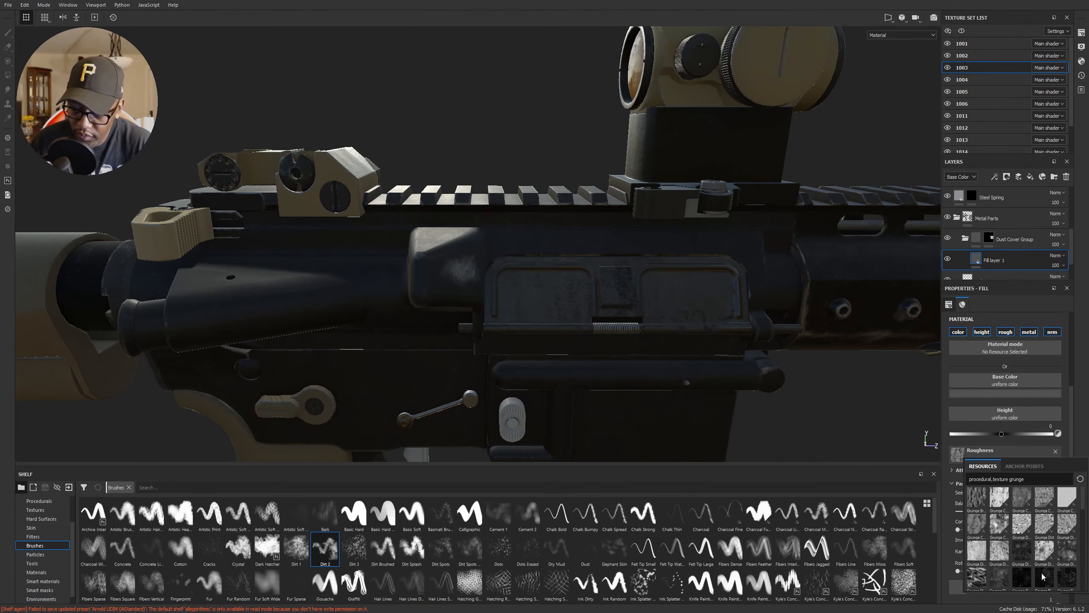
{"action": "left_click", "coordinate": [1023, 502]}
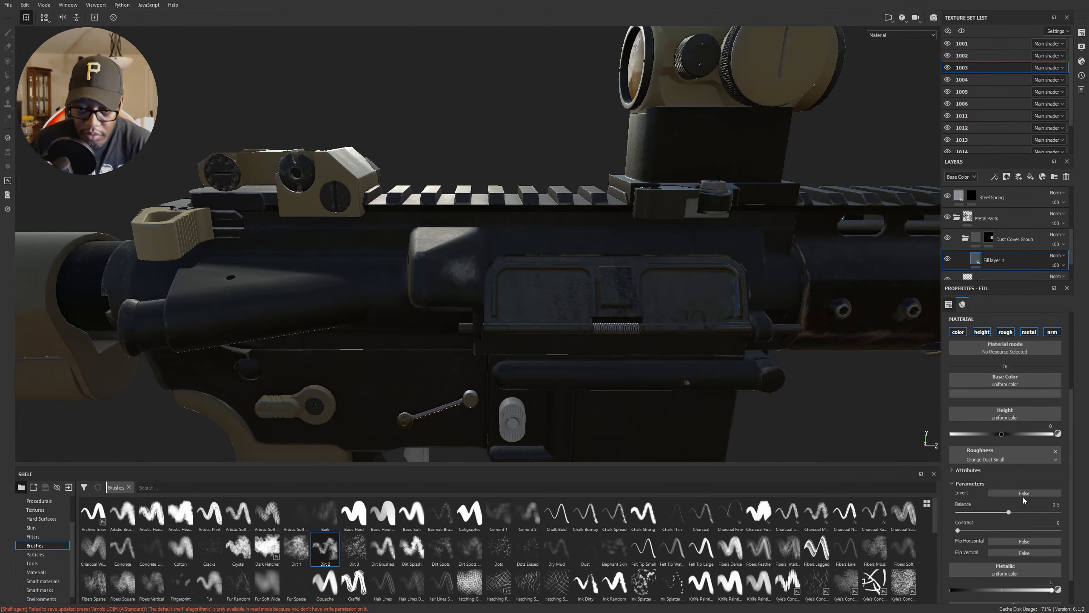
{"action": "mouse_move", "coordinate": [639, 324]}
{"action": "left_mouse_down", "text": "alt"}
{"action": "mouse_move", "coordinate": [645, 318]}
{"action": "mouse_move", "coordinate": [638, 330]}
{"action": "left_mouse_up", "text": "alt"}
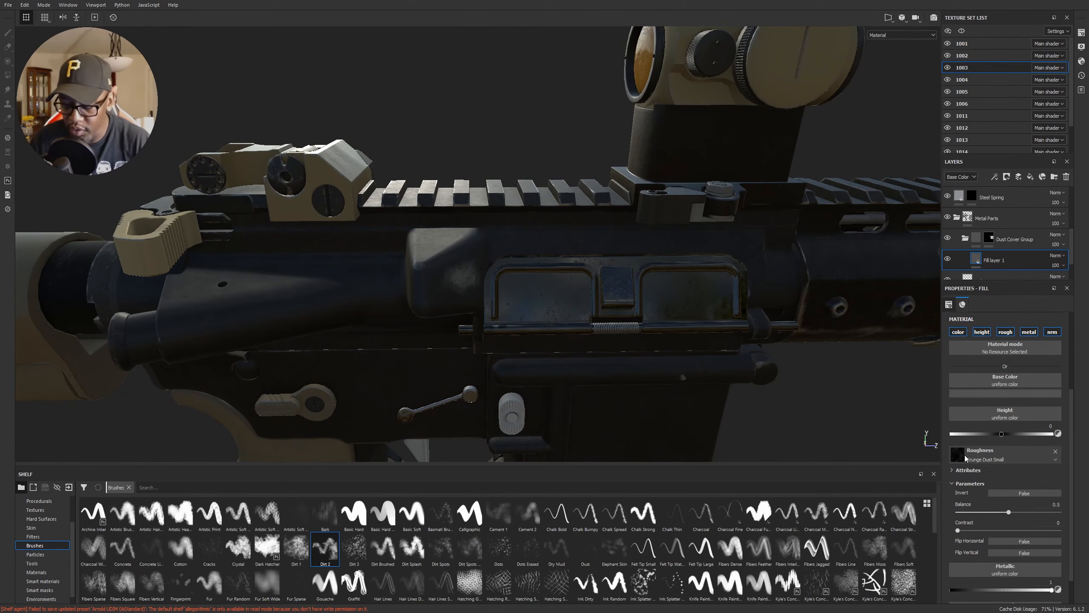
{"action": "left_click", "coordinate": [991, 453]}
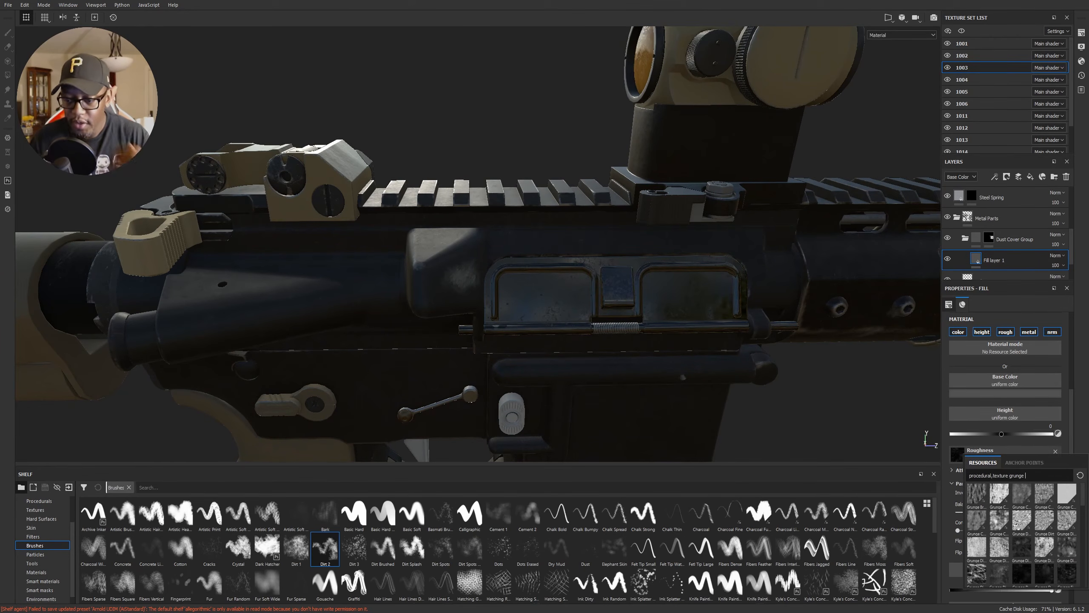
{"action": "left_click", "coordinate": [978, 550]}
{"action": "left_click_drag", "start_coordinate": [600, 301], "coordinate": [604, 270], "text": "alt"}
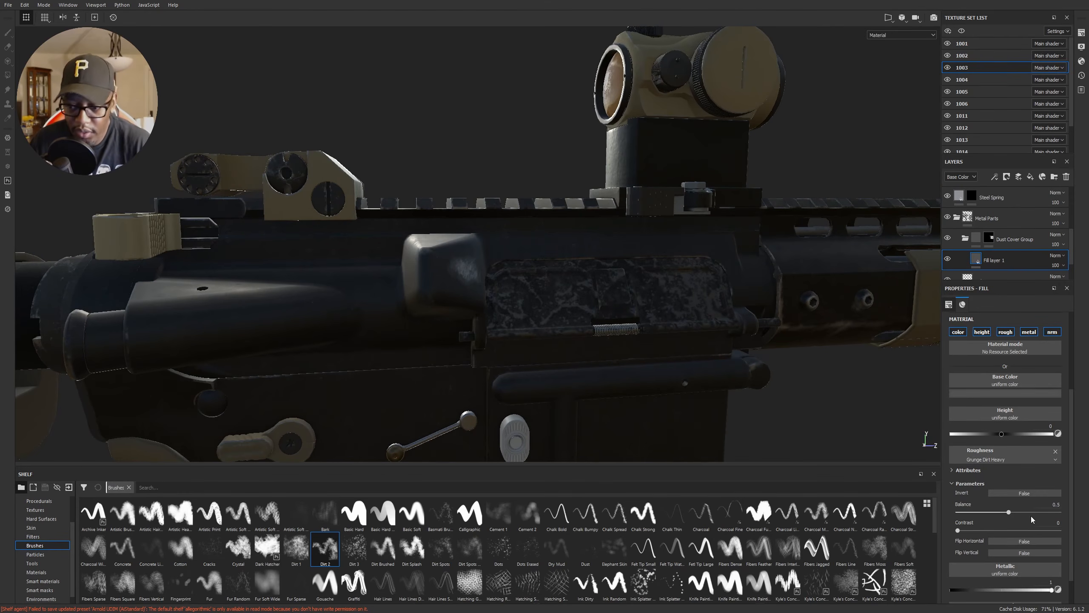
Step: Apply Grunge Dirt Large to Fill layer 1's roughness and set the layer's UV scale to about 2.74
{"action": "left_click", "coordinate": [987, 452]}
{"action": "left_click", "coordinate": [1005, 553]}
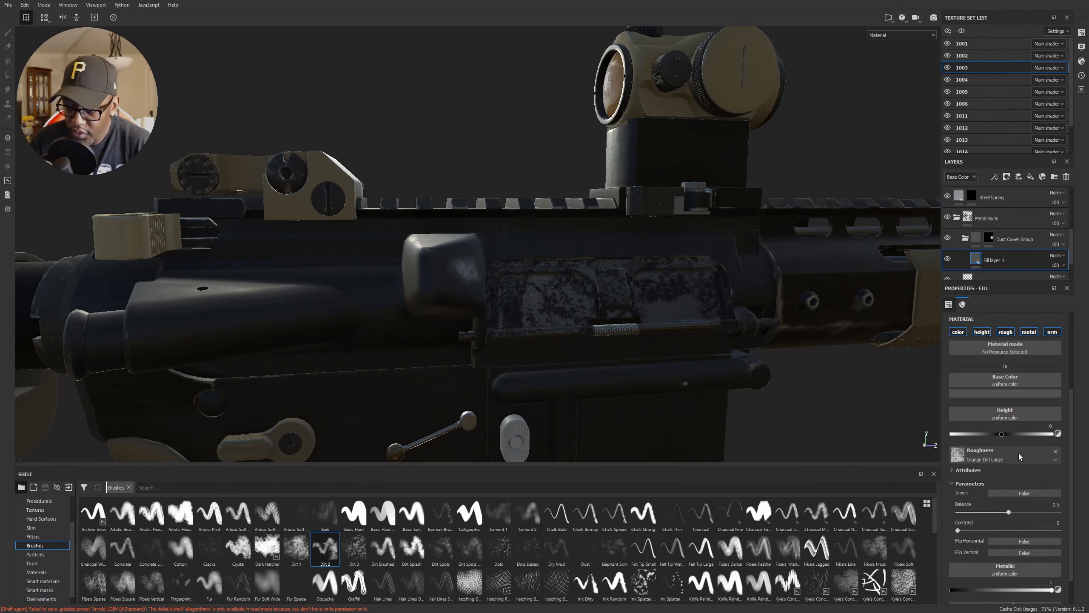
{"action": "scroll", "coordinate": [1019, 449], "scroll_direction": "up", "scroll_amount": 3}
{"action": "left_click_drag", "start_coordinate": [993, 349], "coordinate": [997, 354]}
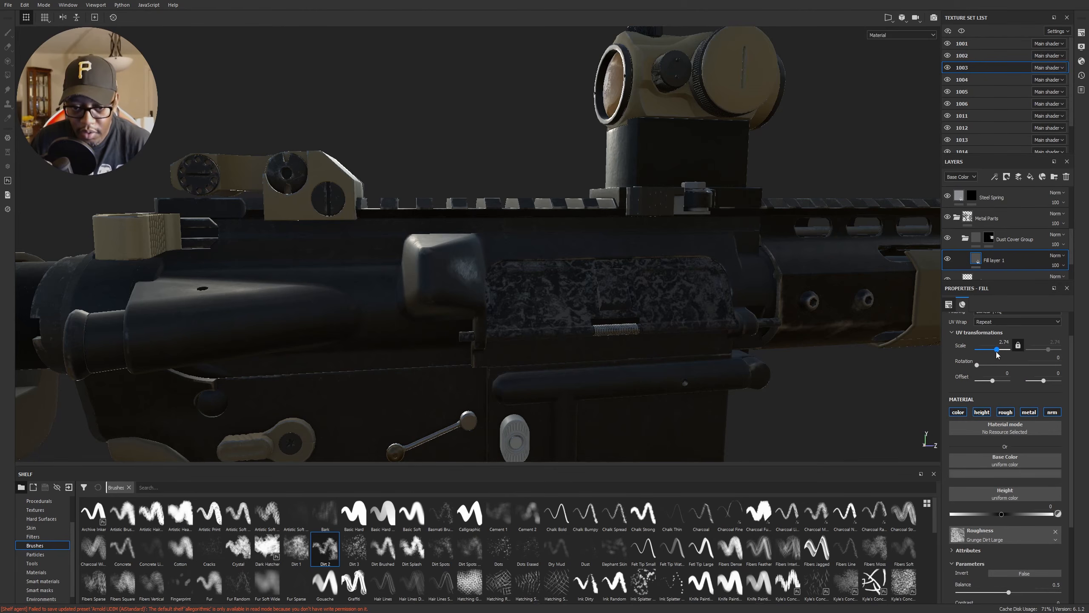
Step: Try Grunge Leather Damaged and Grunge Dirt Heavy as Fill layer 1's roughness texture on the dust cover
{"action": "scroll", "coordinate": [1001, 480], "scroll_direction": "down", "scroll_amount": 2}
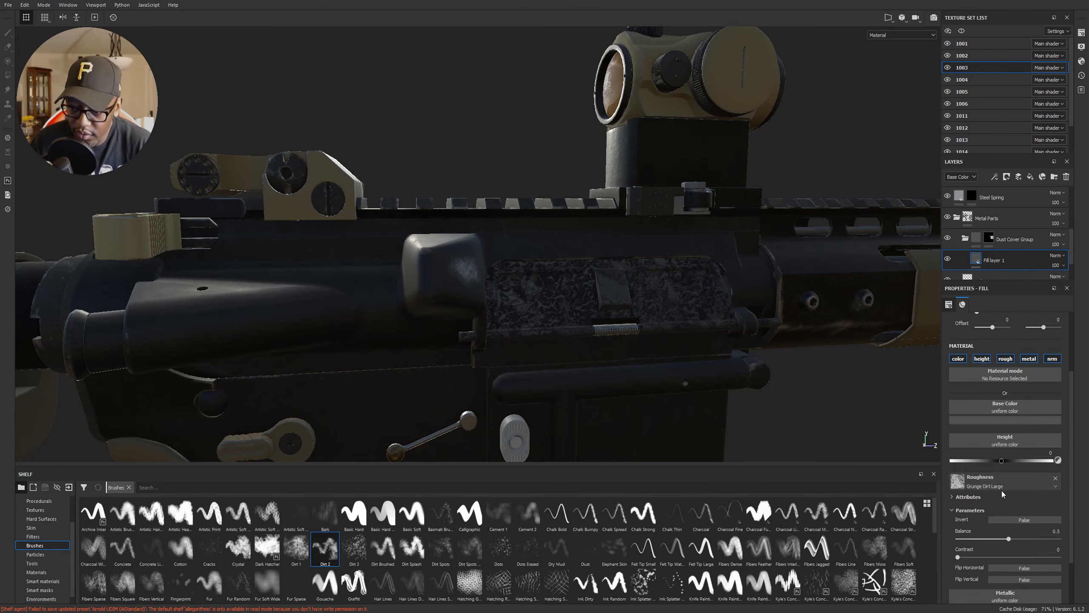
{"action": "left_click", "coordinate": [1005, 483]}
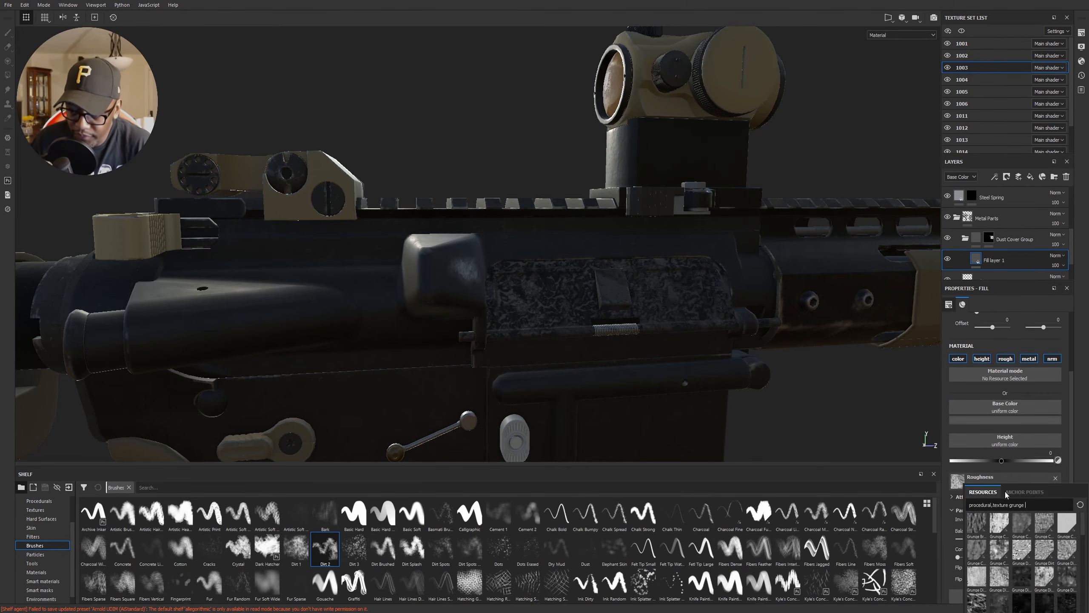
{"action": "left_click", "coordinate": [1065, 607]}
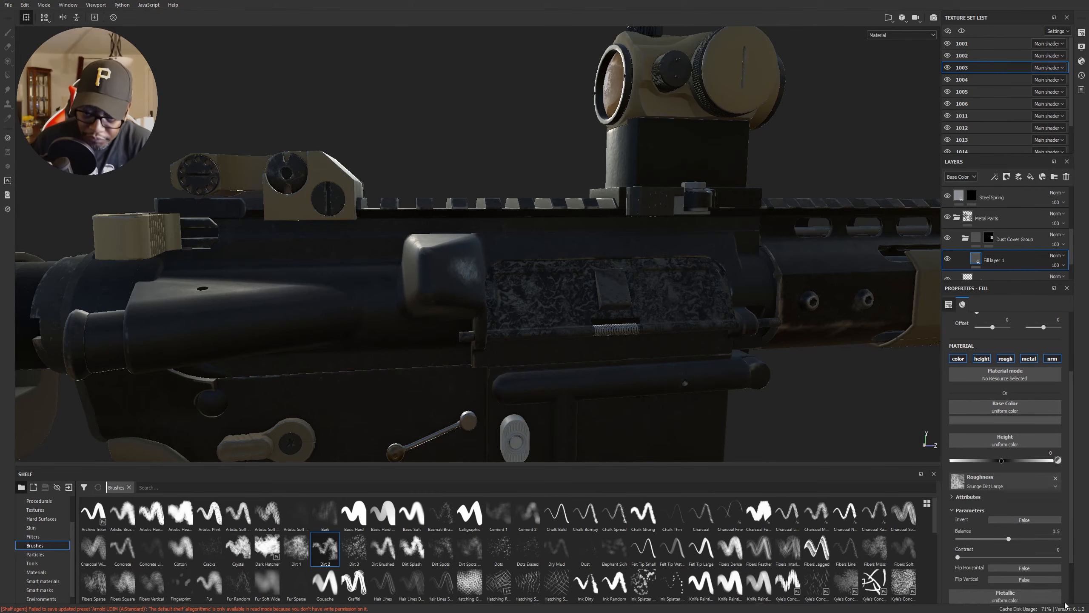
{"action": "left_click", "coordinate": [1008, 481]}
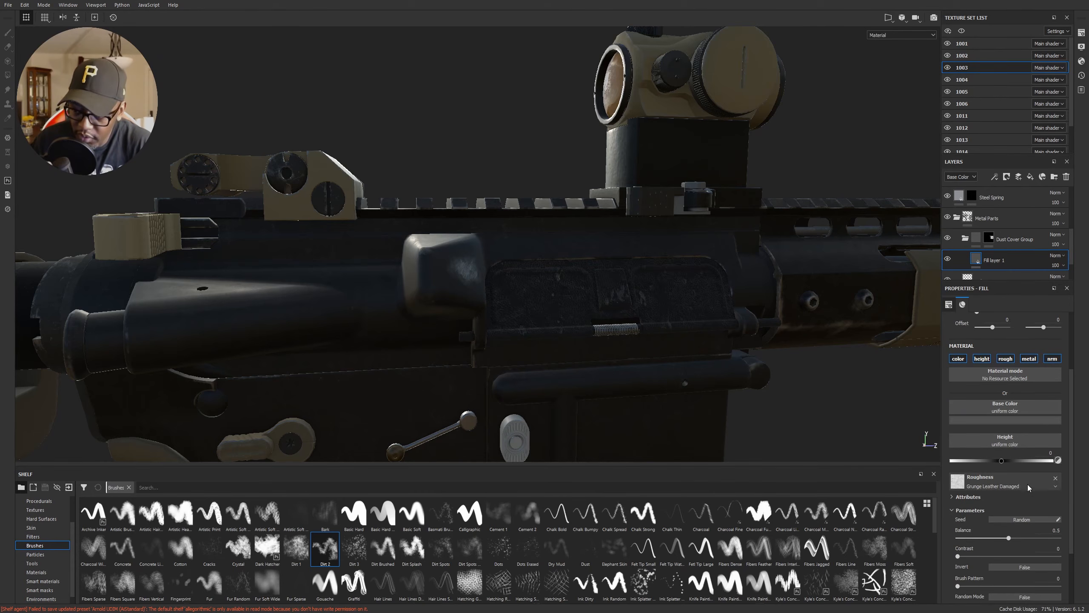
{"action": "left_click", "coordinate": [979, 580]}
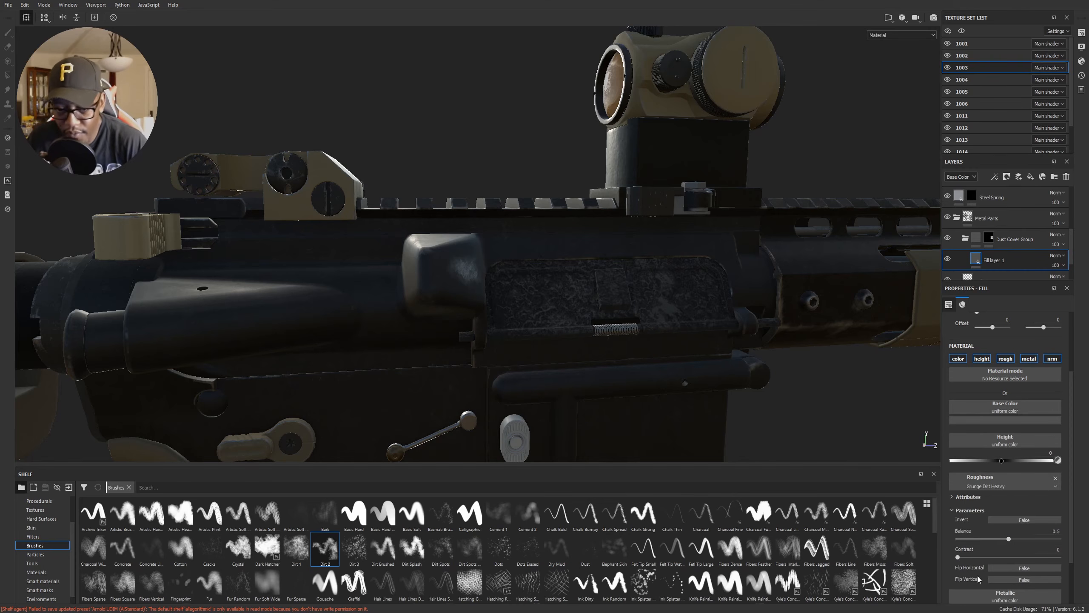
Step: Try Grunge Concrete Cracked as Fill layer 1's roughness texture and check it on the dust cover up close
{"action": "left_click", "coordinate": [1015, 486]}
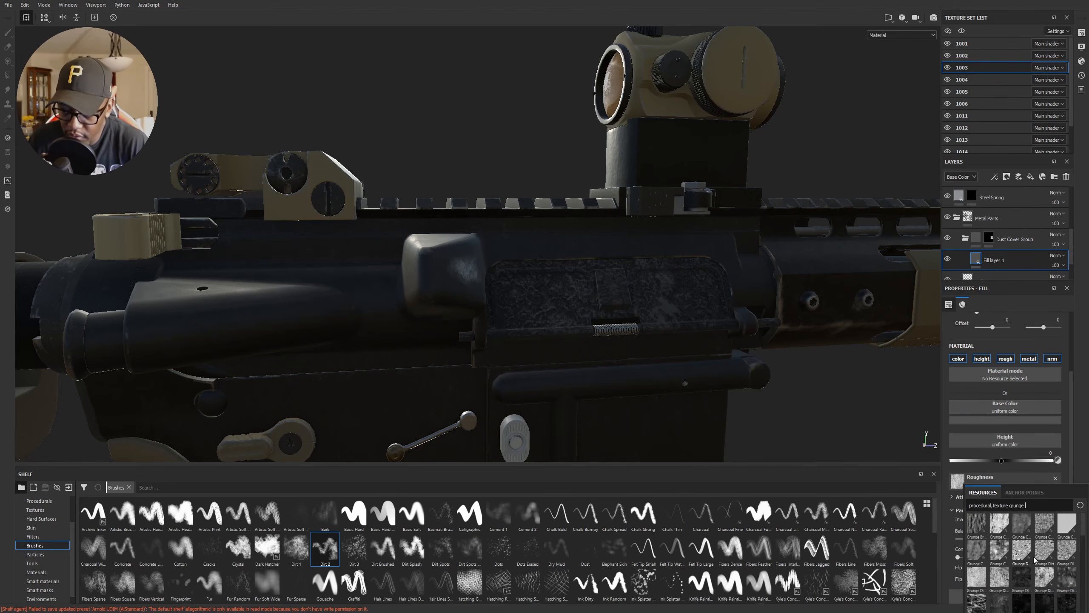
{"action": "left_click", "coordinate": [1070, 524]}
{"action": "right_click_drag", "start_coordinate": [555, 304], "coordinate": [660, 315], "text": "alt"}
{"action": "mouse_move", "coordinate": [661, 315]}
{"action": "left_mouse_down", "text": "alt"}
{"action": "mouse_move", "coordinate": [510, 300]}
{"action": "mouse_move", "coordinate": [531, 309]}
{"action": "mouse_move", "coordinate": [678, 307]}
{"action": "left_mouse_up", "text": "alt"}
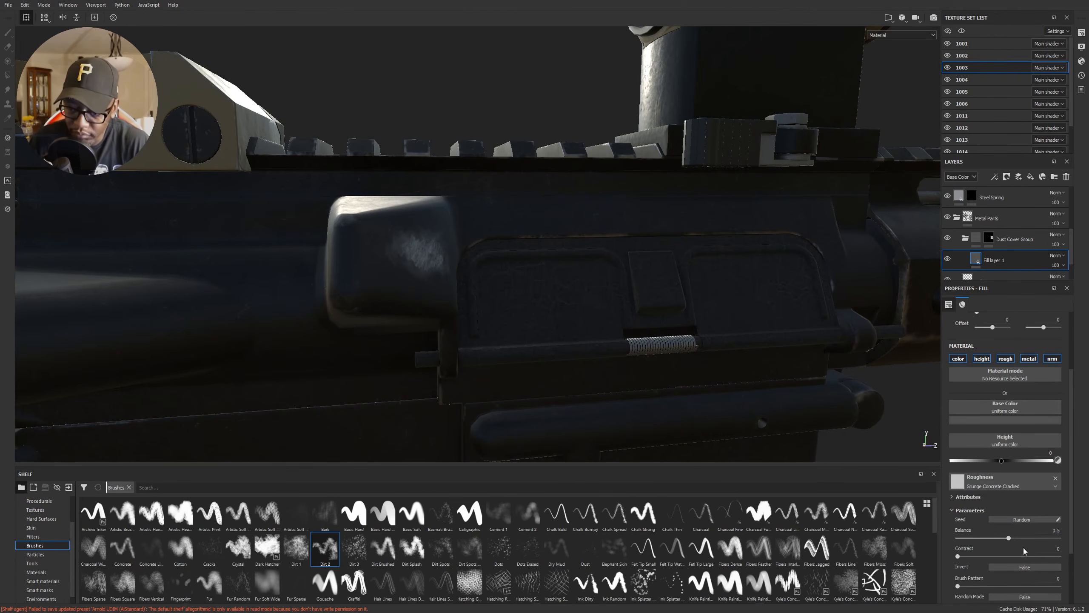
Step: Compare Grunge Leather Damaged with a dirt grunge as the dust cover's roughness texture
{"action": "left_click", "coordinate": [1024, 486]}
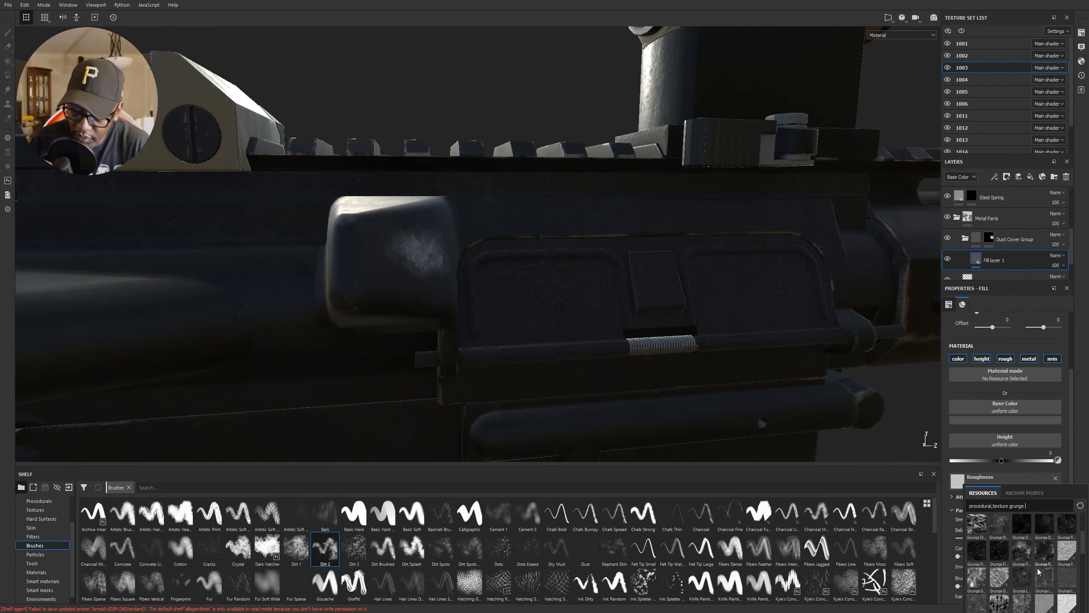
{"action": "scroll", "coordinate": [1066, 553], "scroll_direction": "down", "scroll_amount": 3}
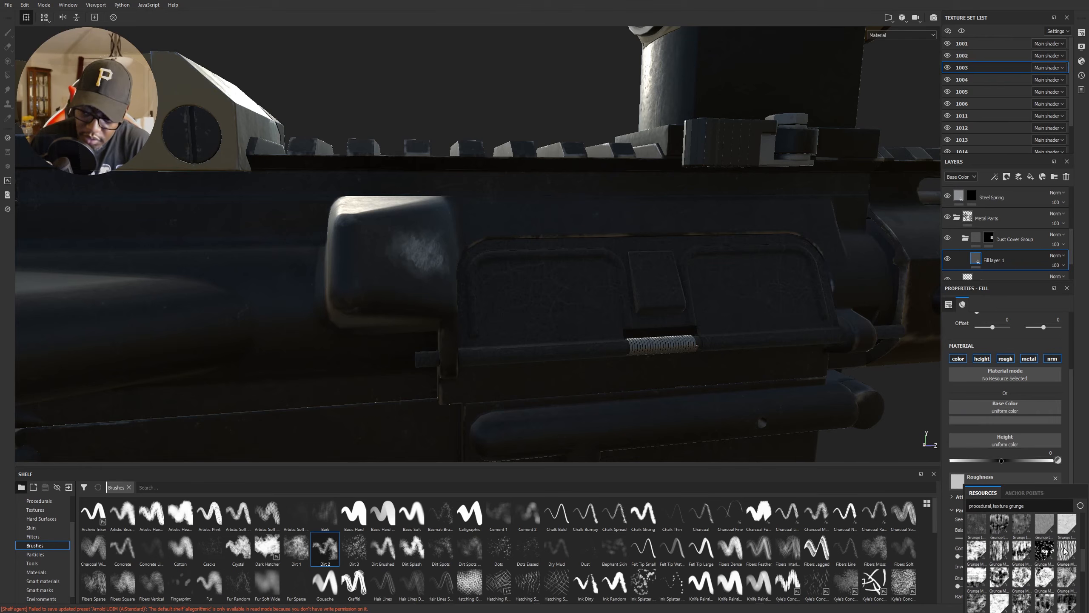
{"action": "left_click", "coordinate": [1066, 525]}
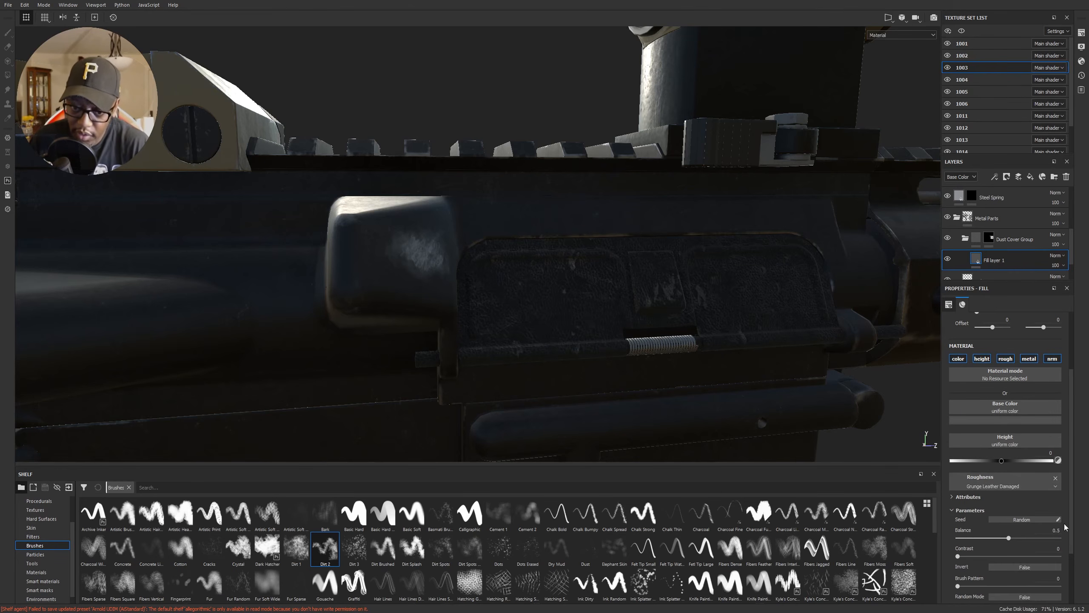
{"action": "left_click", "coordinate": [1028, 476]}
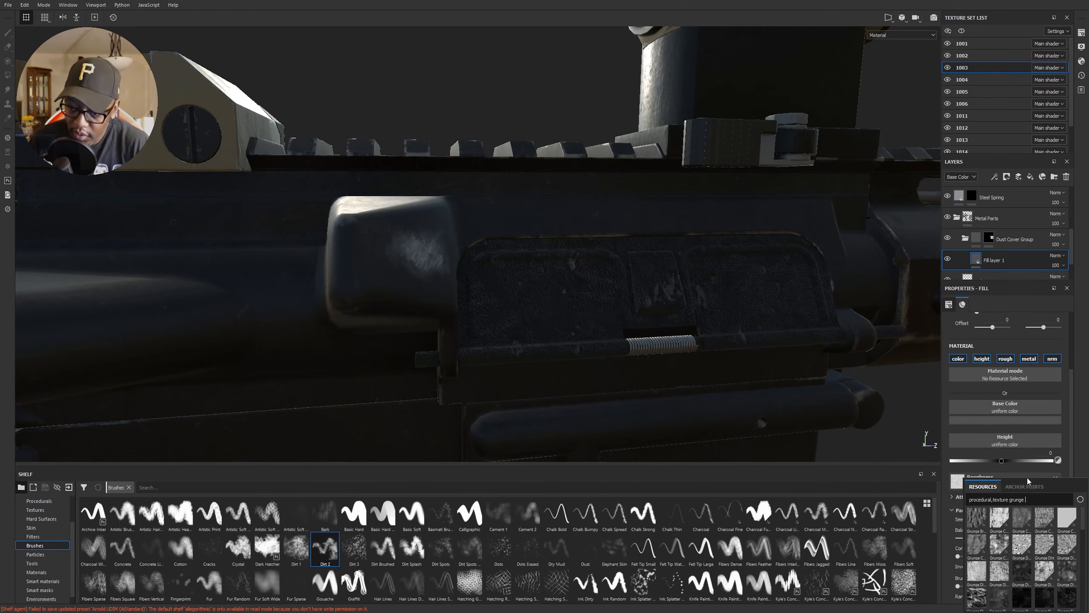
{"action": "left_click", "coordinate": [976, 570]}
Step: Try Grunge Stone Details as Fill layer 1's roughness texture with a balance of 0.56
{"action": "left_click", "coordinate": [1006, 484]}
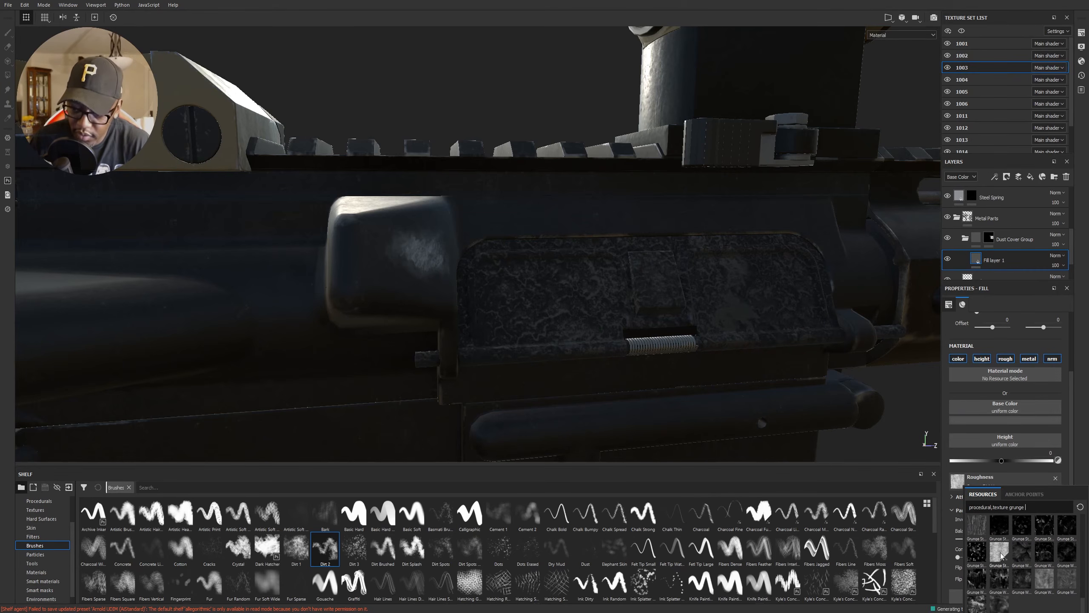
{"action": "left_click", "coordinate": [1000, 553]}
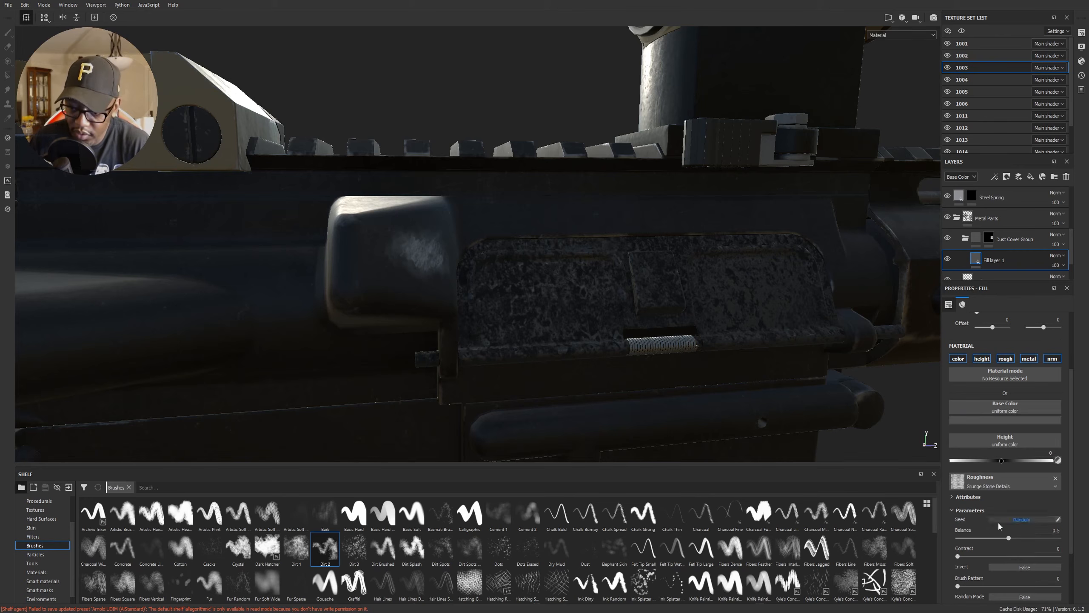
{"action": "left_click_drag", "start_coordinate": [1009, 537], "coordinate": [1032, 538]}
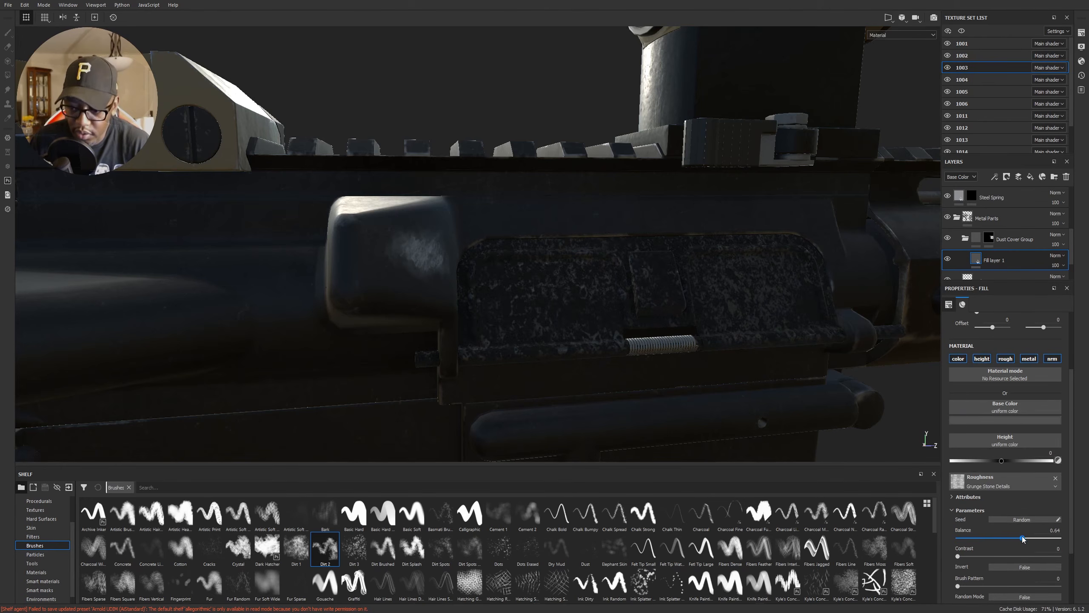
{"action": "mouse_move", "coordinate": [959, 557]}
{"action": "left_mouse_down"}
{"action": "mouse_move", "coordinate": [992, 557]}
{"action": "mouse_move", "coordinate": [956, 558]}
{"action": "left_mouse_up"}
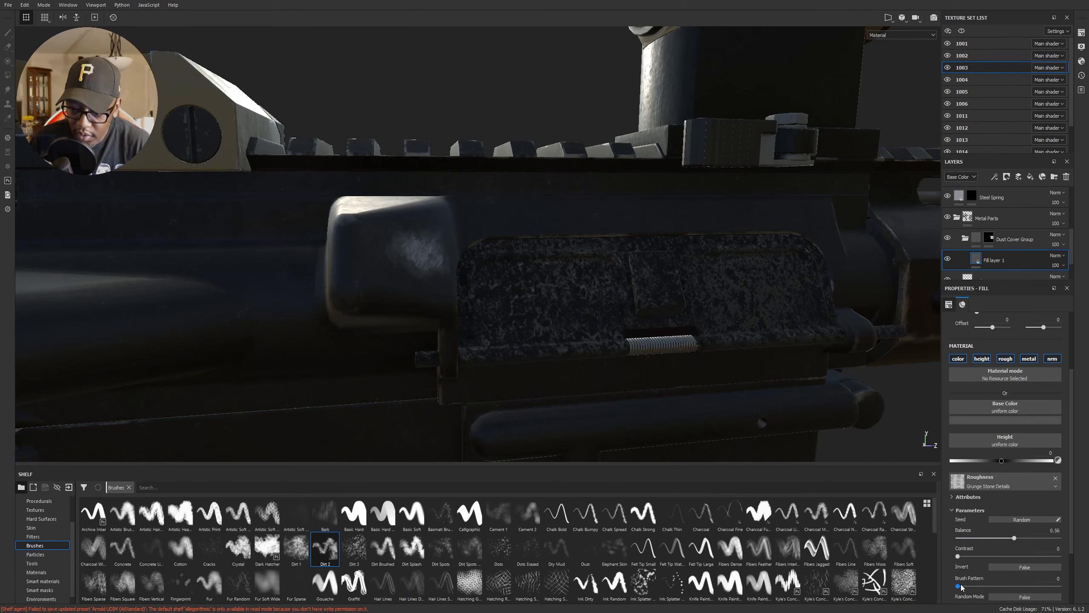
Step: Test inverting the Grunge Stone Details roughness and changing its brush pattern on the dust cover
{"action": "left_click", "coordinate": [1005, 566]}
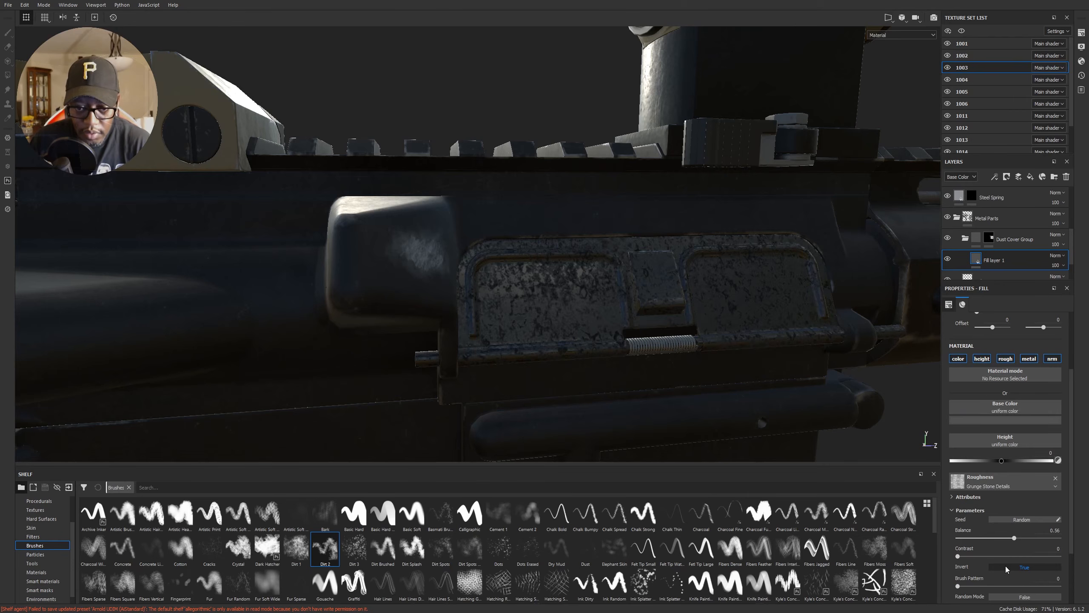
{"action": "left_click", "coordinate": [1006, 566]}
{"action": "mouse_move", "coordinate": [959, 587]}
{"action": "left_mouse_down"}
{"action": "mouse_move", "coordinate": [975, 584]}
{"action": "mouse_move", "coordinate": [959, 582]}
{"action": "left_mouse_up"}
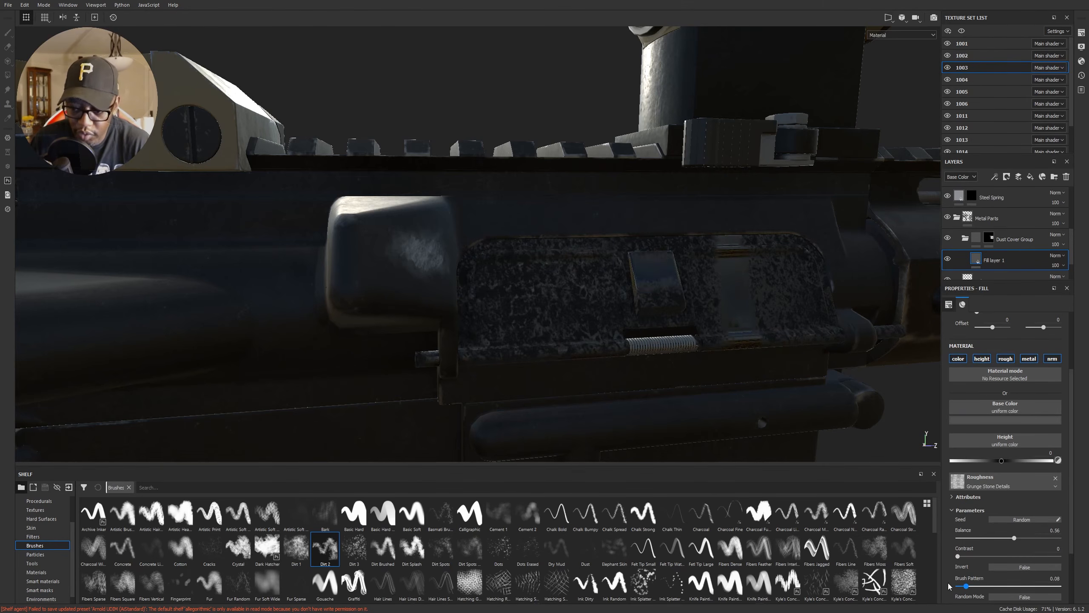
{"action": "scroll", "coordinate": [992, 566], "scroll_direction": "down", "scroll_amount": 3}
{"action": "scroll", "coordinate": [988, 514], "scroll_direction": "up", "scroll_amount": 3}
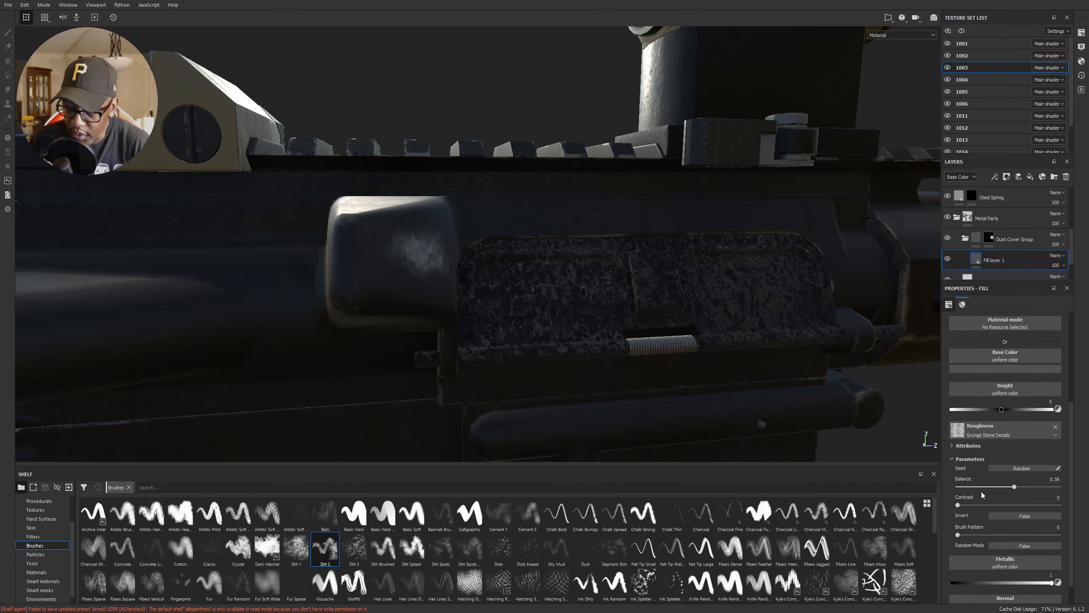
Step: Try Grunge Charcoal as Fill layer 1's roughness texture with a balance of 0.75, checking it from another angle
{"action": "left_click", "coordinate": [1004, 483]}
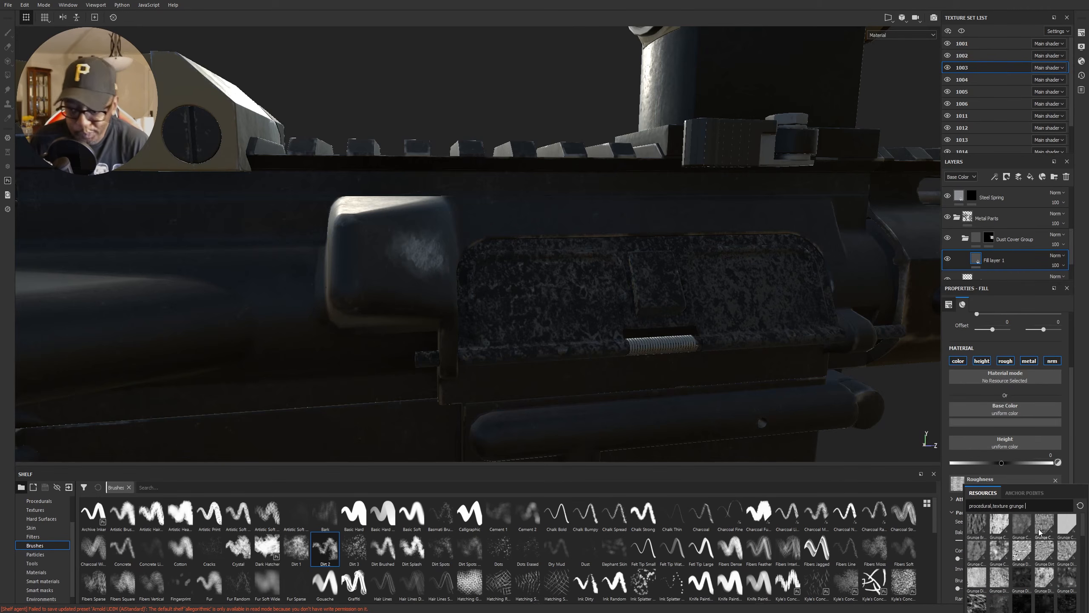
{"action": "left_click", "coordinate": [999, 582]}
{"action": "left_click", "coordinate": [1020, 476]}
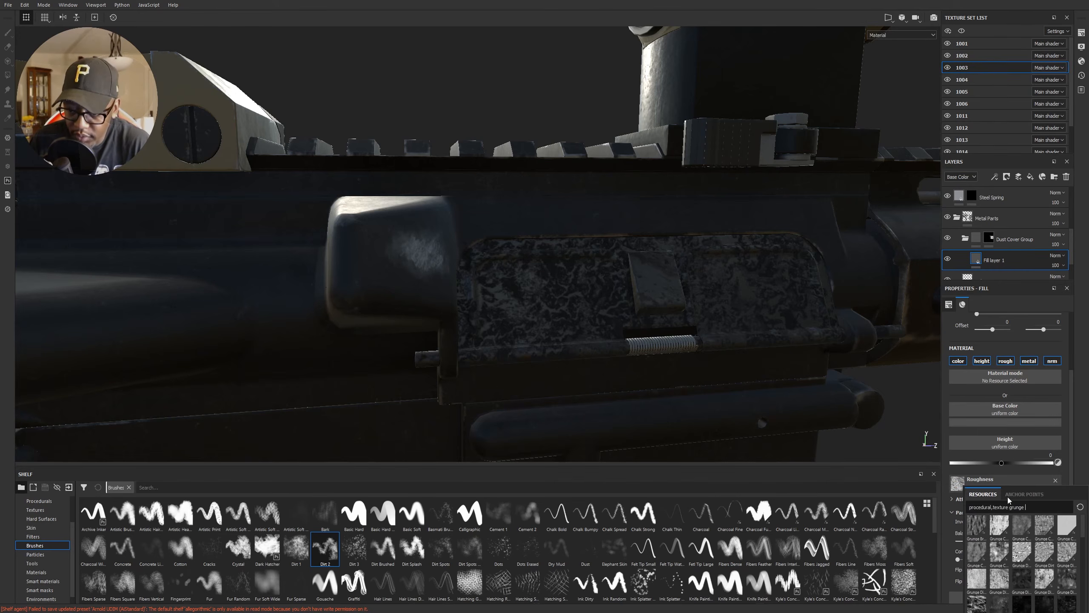
{"action": "left_click", "coordinate": [1004, 528]}
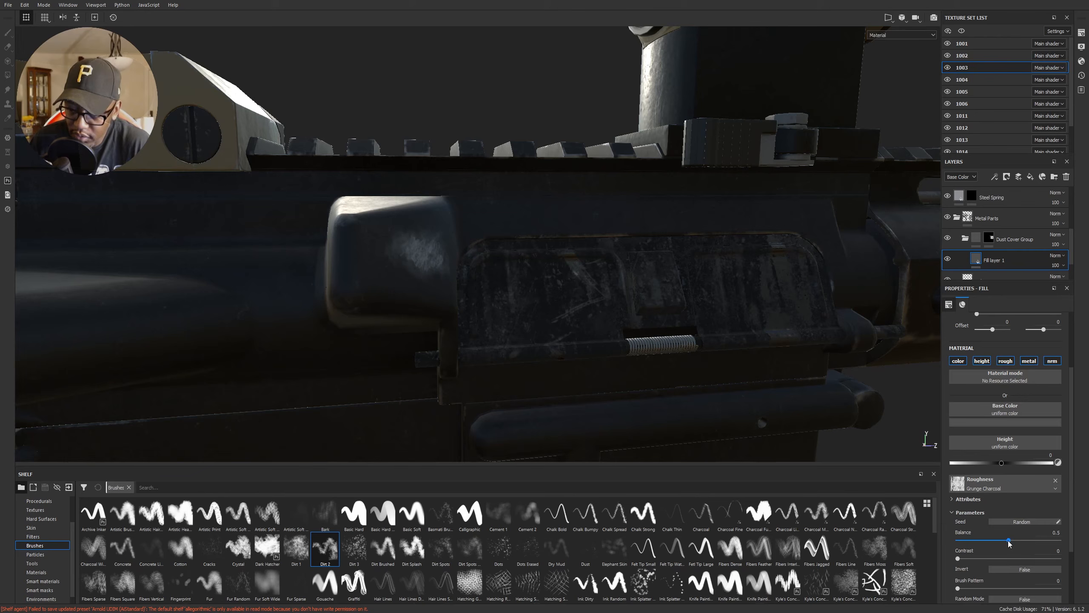
{"action": "left_click_drag", "start_coordinate": [1009, 543], "coordinate": [1033, 544]}
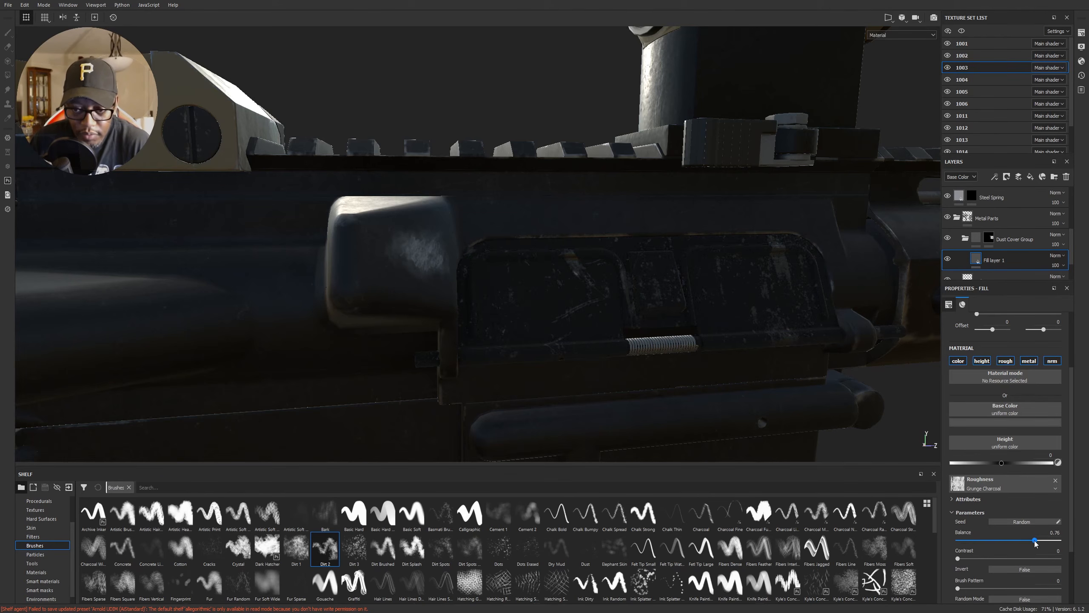
{"action": "left_click_drag", "start_coordinate": [1032, 540], "coordinate": [1034, 540]}
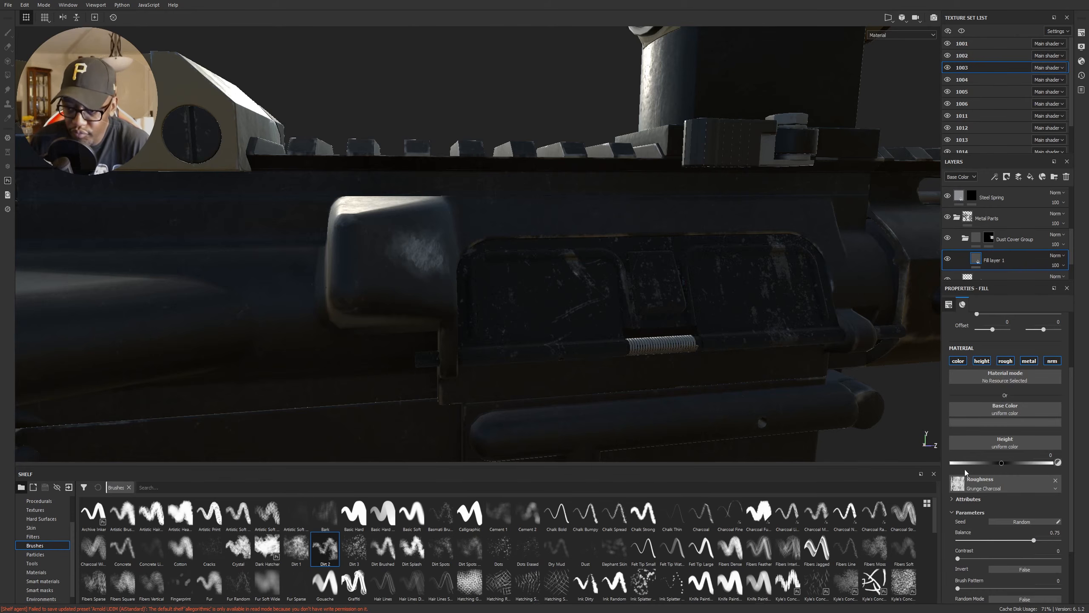
{"action": "left_click_drag", "start_coordinate": [748, 320], "coordinate": [683, 317], "text": "alt"}
{"action": "left_click_drag", "start_coordinate": [958, 560], "coordinate": [971, 559]}
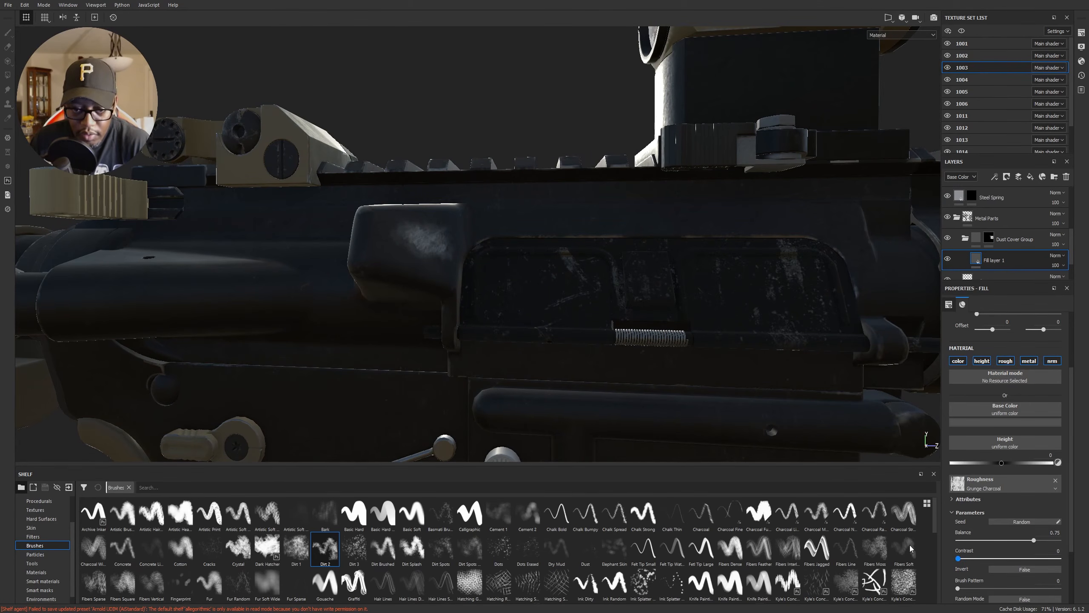
Step: Apply Grunge Scratches Dirty to Fill layer 1's roughness, set its balance to 0.64 and inspect the dust cover
{"action": "left_click", "coordinate": [1027, 488]}
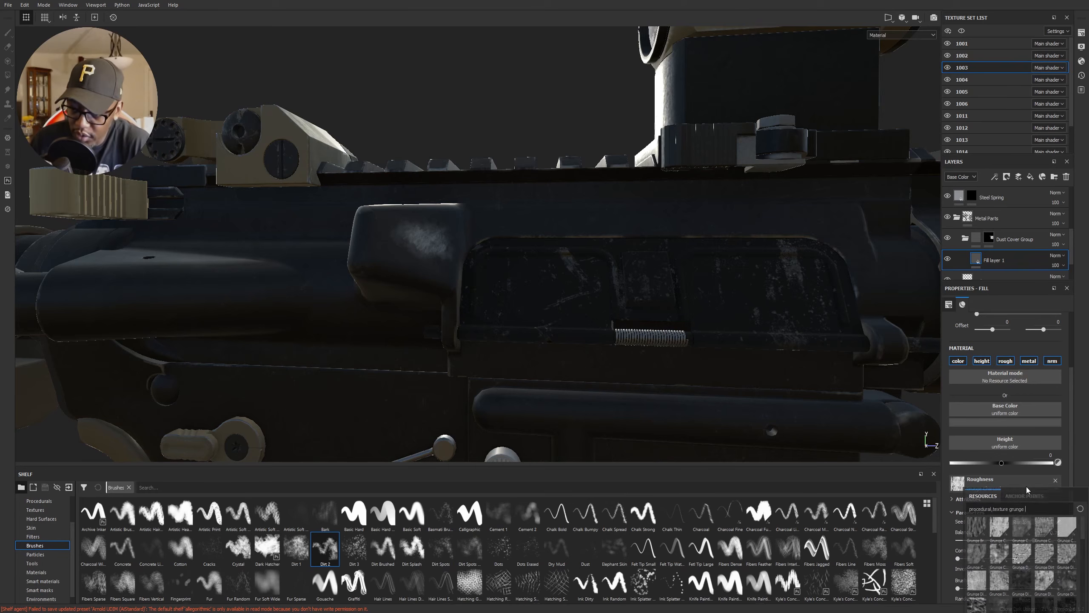
{"action": "scroll", "coordinate": [1070, 554], "scroll_direction": "down", "scroll_amount": 5}
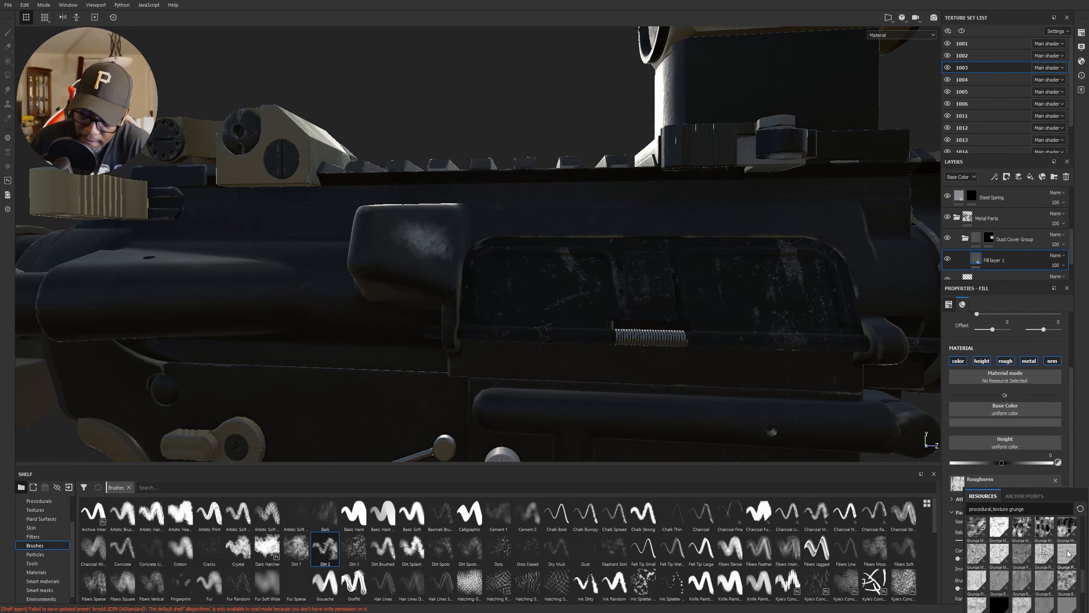
{"action": "left_click", "coordinate": [1045, 529]}
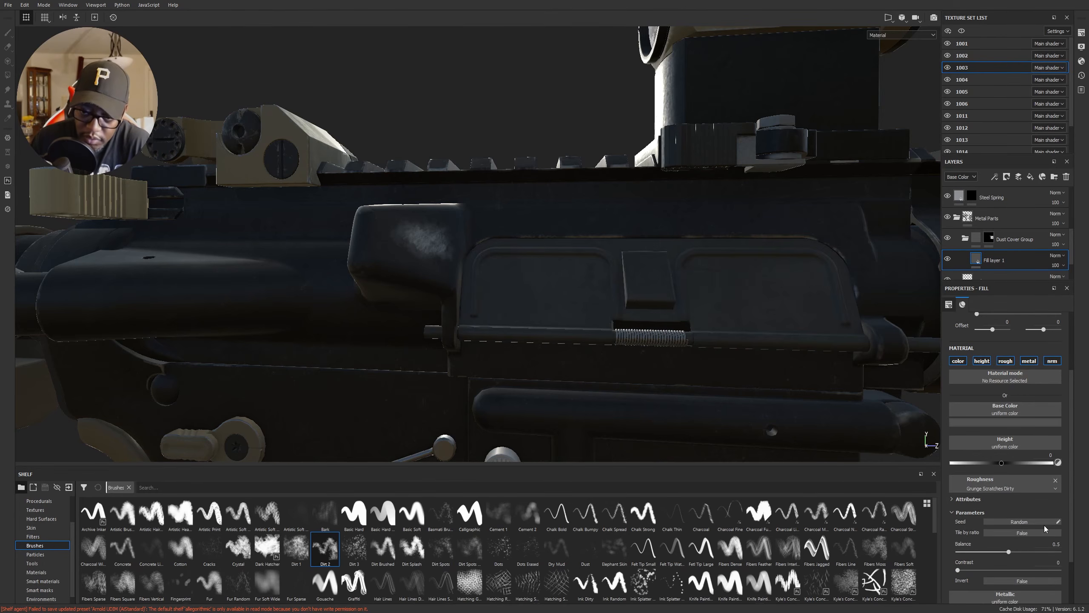
{"action": "left_click_drag", "start_coordinate": [608, 316], "coordinate": [532, 338], "text": "alt"}
{"action": "left_click_drag", "start_coordinate": [1009, 552], "coordinate": [1023, 552]}
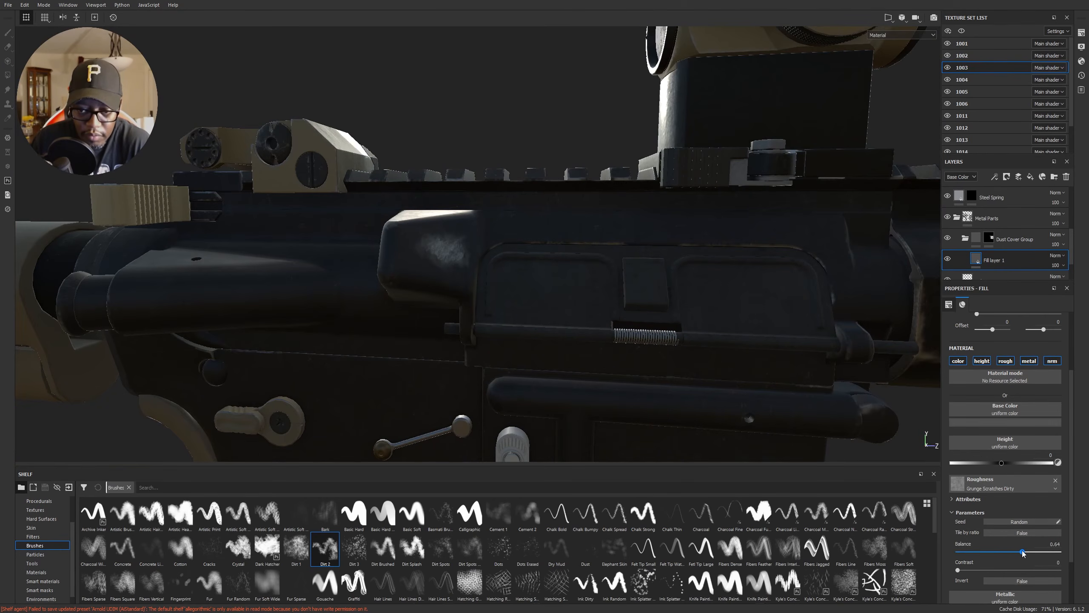
{"action": "left_click_drag", "start_coordinate": [591, 304], "coordinate": [616, 291], "text": "alt"}
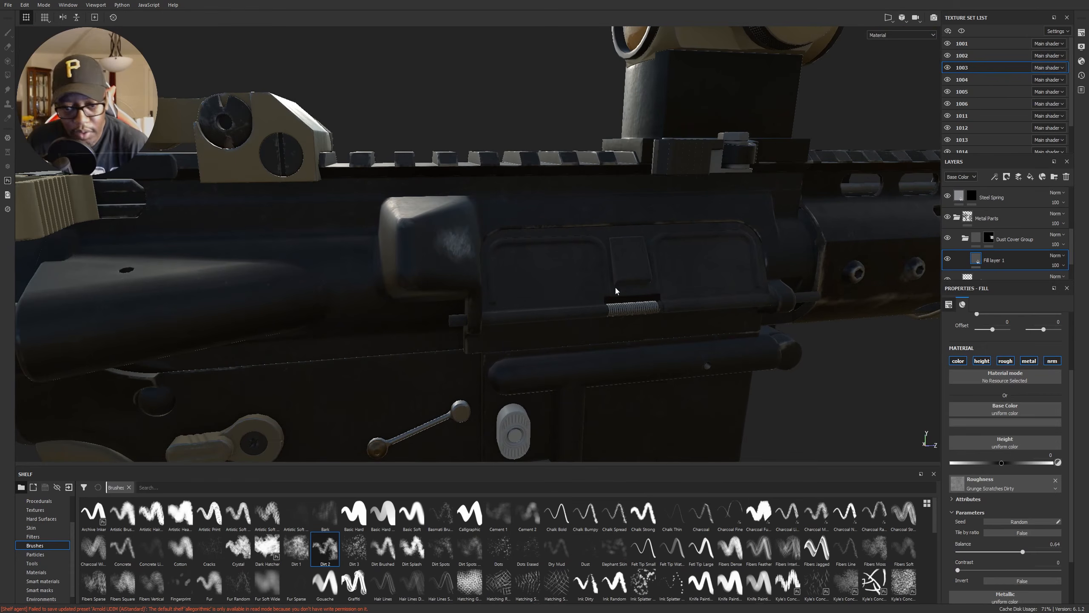
{"action": "right_click_drag", "start_coordinate": [608, 262], "coordinate": [762, 318], "text": "alt"}
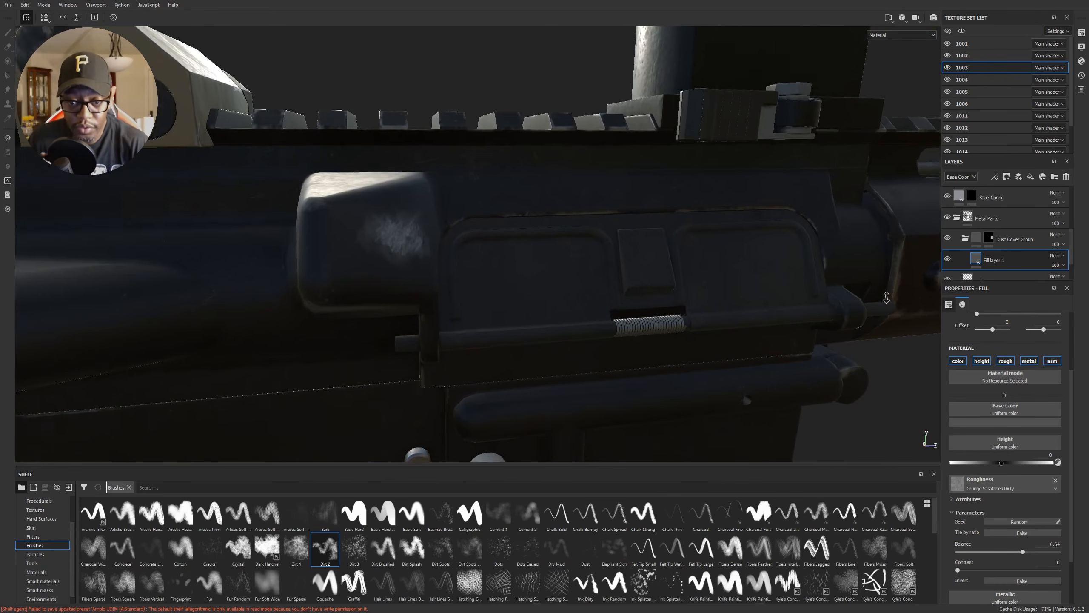
{"action": "left_click_drag", "start_coordinate": [762, 318], "coordinate": [703, 306], "text": "alt"}
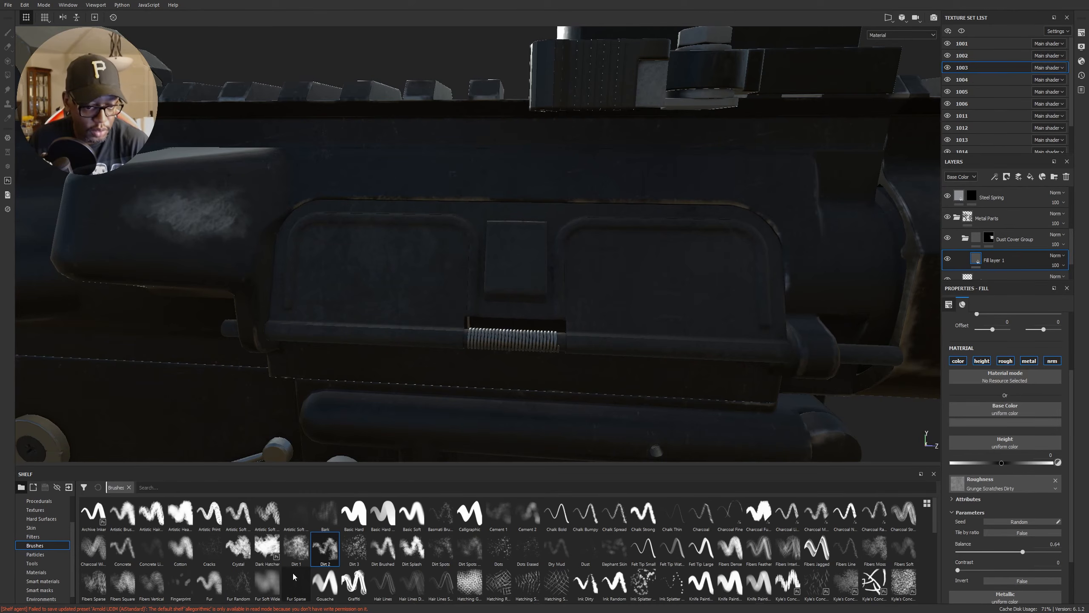
Step: Add the Steel Rough material as a layer beneath Fill layer 1 in the Dust Cover Group
{"action": "left_click", "coordinate": [38, 572]}
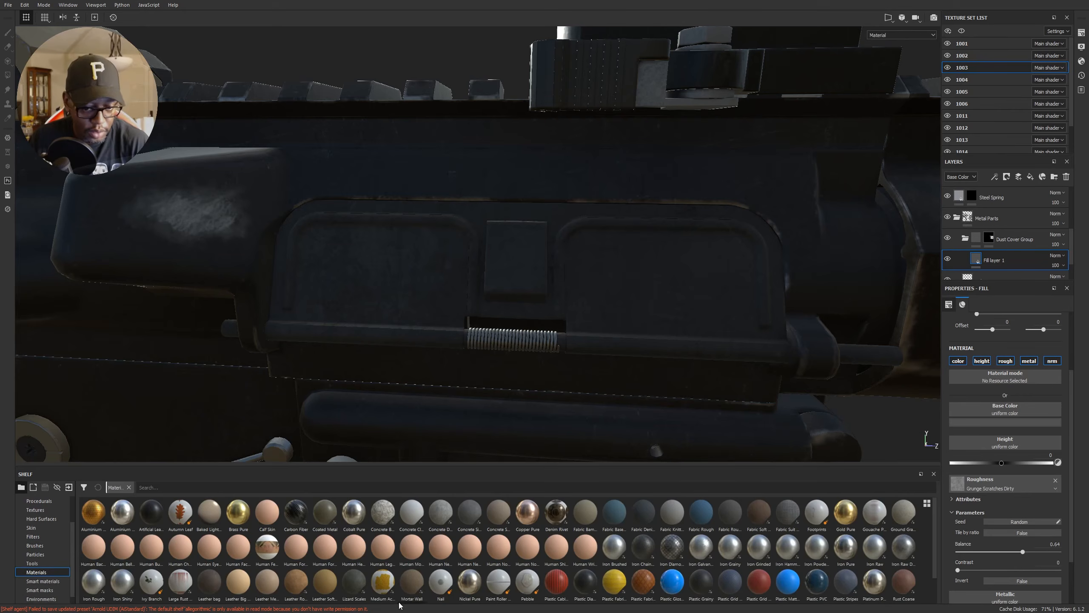
{"action": "scroll", "coordinate": [390, 581], "scroll_direction": "down", "scroll_amount": 1}
{"action": "left_click_drag", "start_coordinate": [356, 592], "coordinate": [1008, 260]}
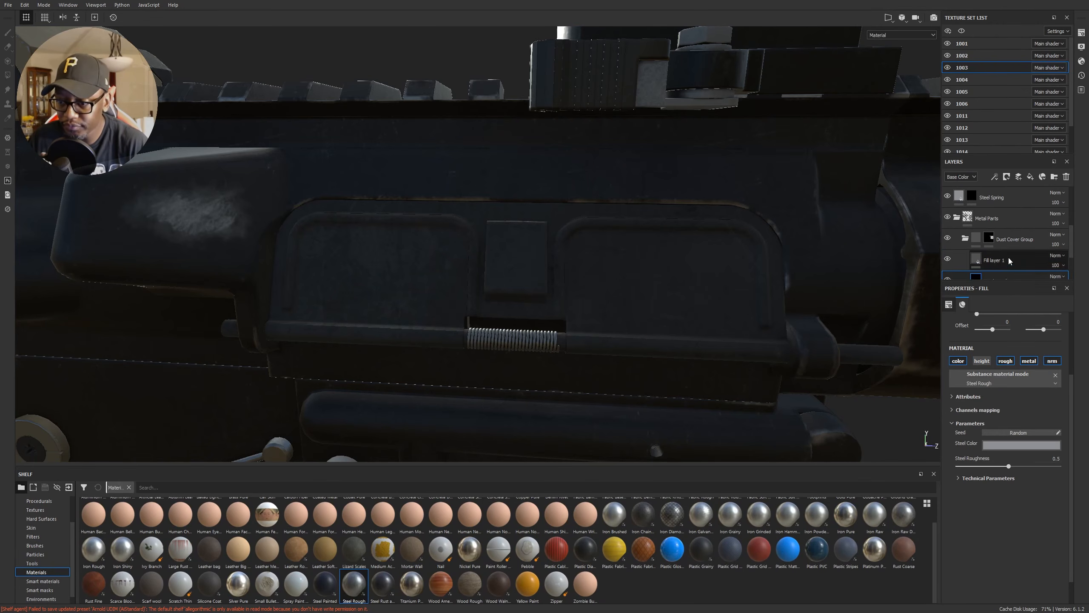
Step: Rename Fill layer 1 in the Dust Cover Group as Grey Metal
{"action": "scroll", "coordinate": [1002, 259], "scroll_direction": "down", "scroll_amount": 2}
{"action": "double_click", "coordinate": [996, 207]}
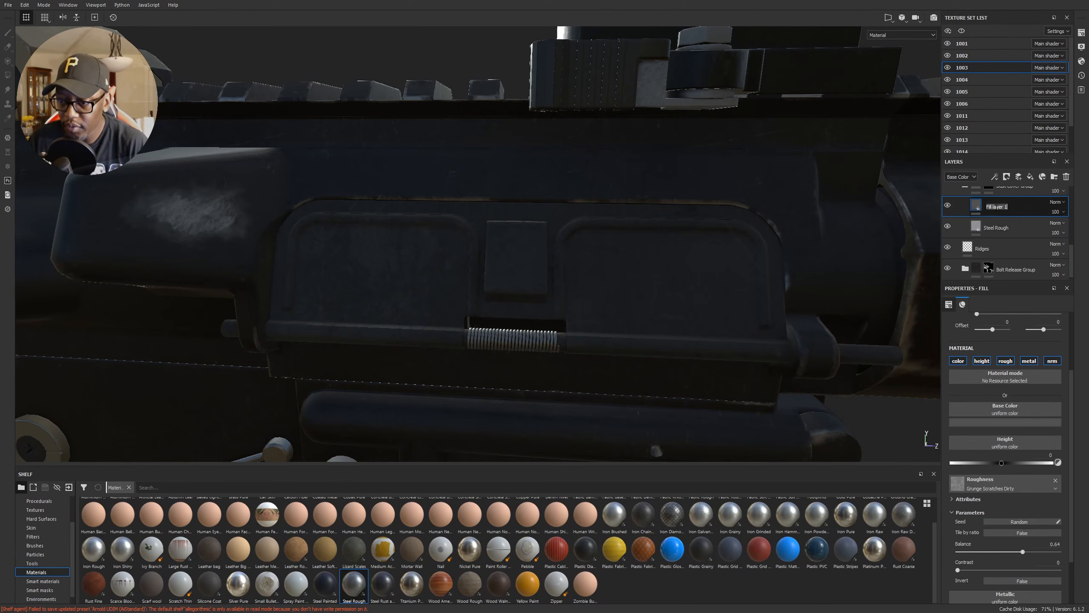
{"action": "type", "text": "Grey Metal"}
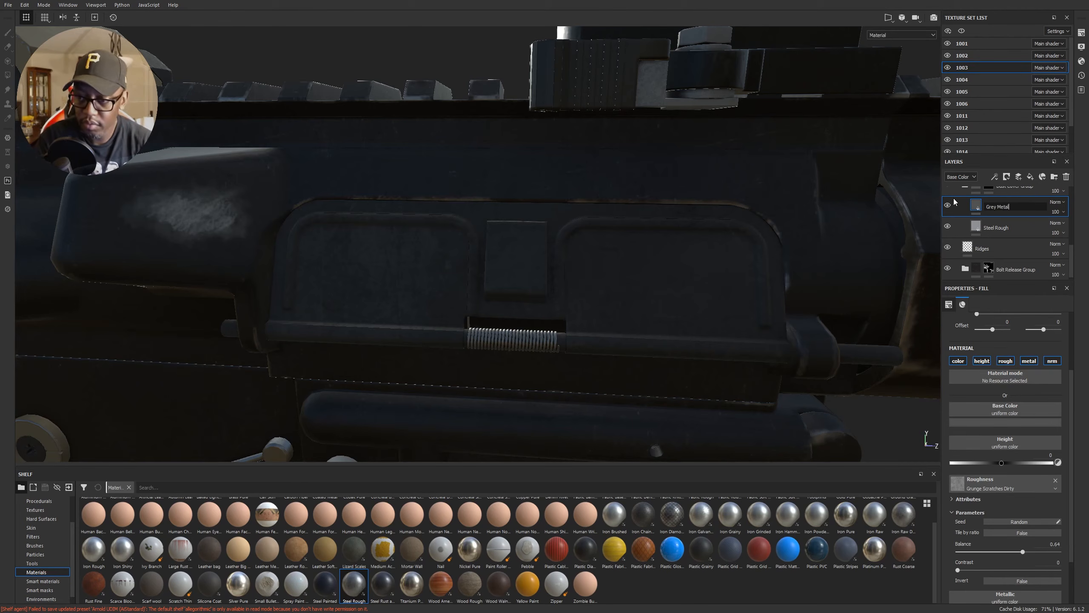
Step: Add a black mask with a Metal Edge Wear generator to Grey Metal and invert the generator
{"action": "key", "text": "Return"}
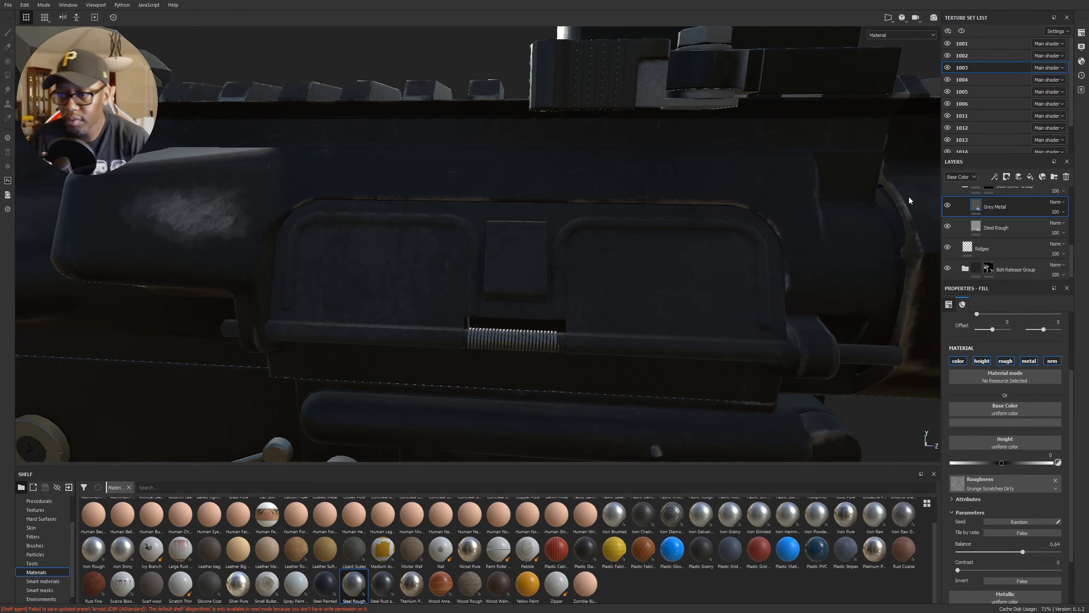
{"action": "left_click", "coordinate": [1006, 176]}
{"action": "left_click", "coordinate": [1025, 197]}
{"action": "key", "text": "4"}
{"action": "left_click", "coordinate": [993, 176]}
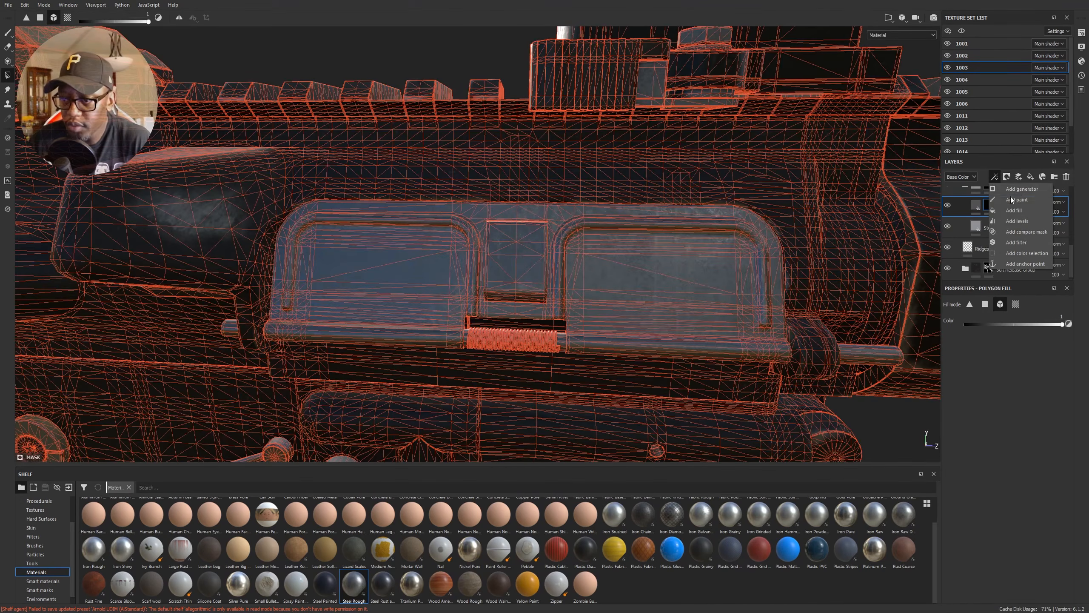
{"action": "left_click", "coordinate": [1018, 190]}
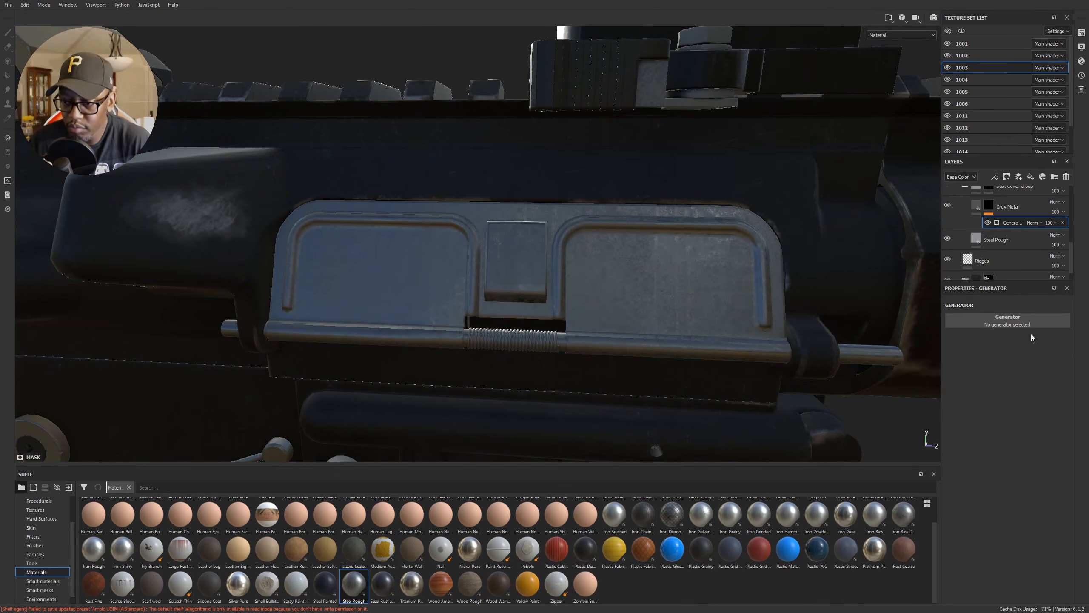
{"action": "left_click", "coordinate": [1021, 322]}
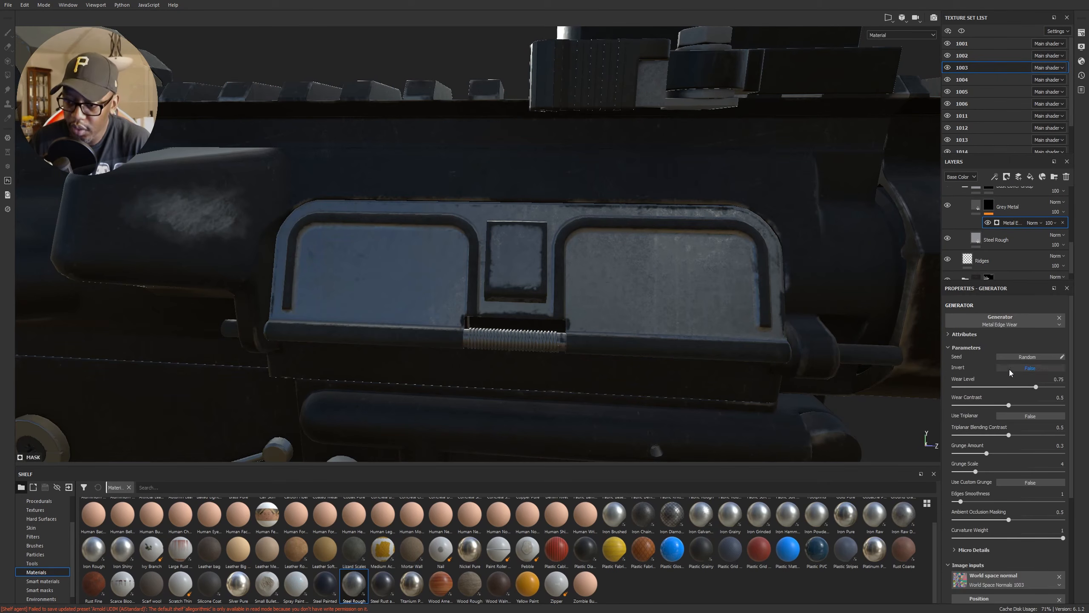
{"action": "left_click", "coordinate": [1011, 368]}
{"action": "left_click_drag", "start_coordinate": [614, 294], "coordinate": [602, 298], "text": "alt"}
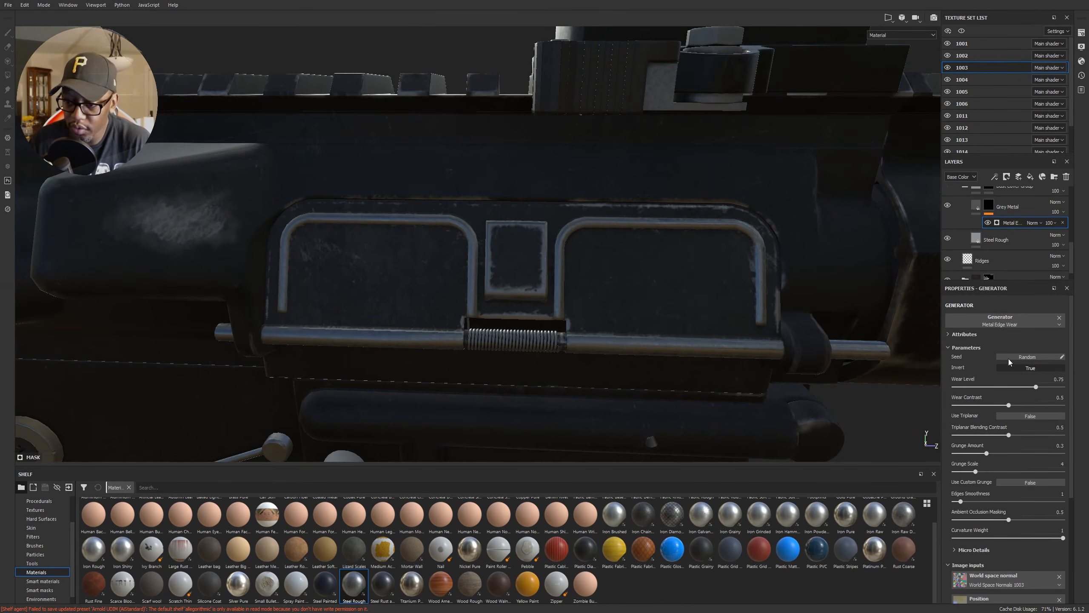
Step: Set the Metal Edge Wear generator's curvature weight to 0.05 and grunge amount to 0.27
{"action": "left_click_drag", "start_coordinate": [1042, 542], "coordinate": [953, 550]}
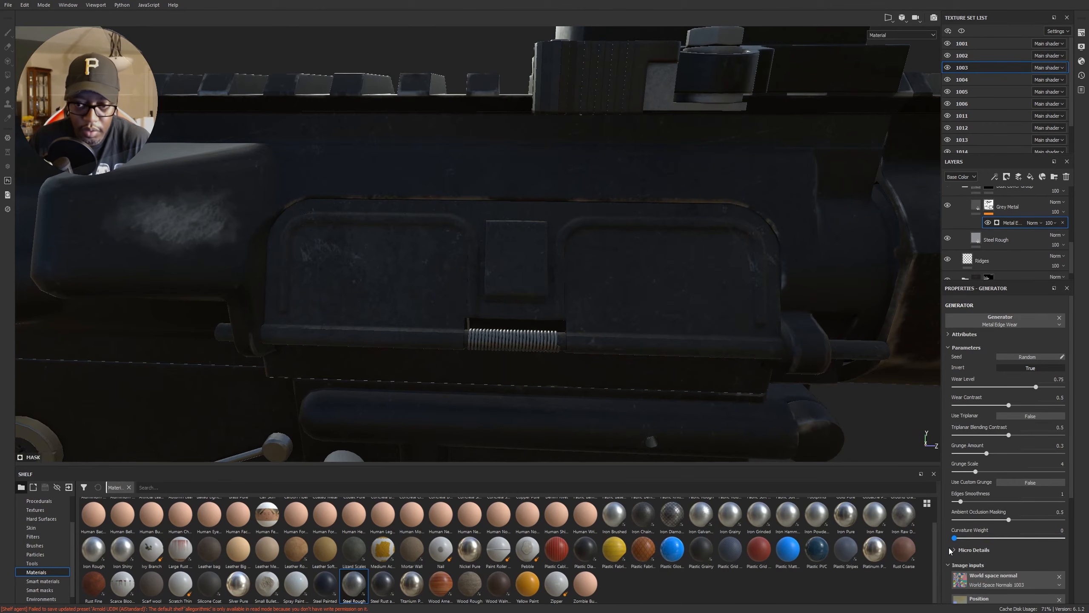
{"action": "left_click_drag", "start_coordinate": [949, 548], "coordinate": [960, 548]}
{"action": "left_click_drag", "start_coordinate": [1037, 388], "coordinate": [1035, 387]}
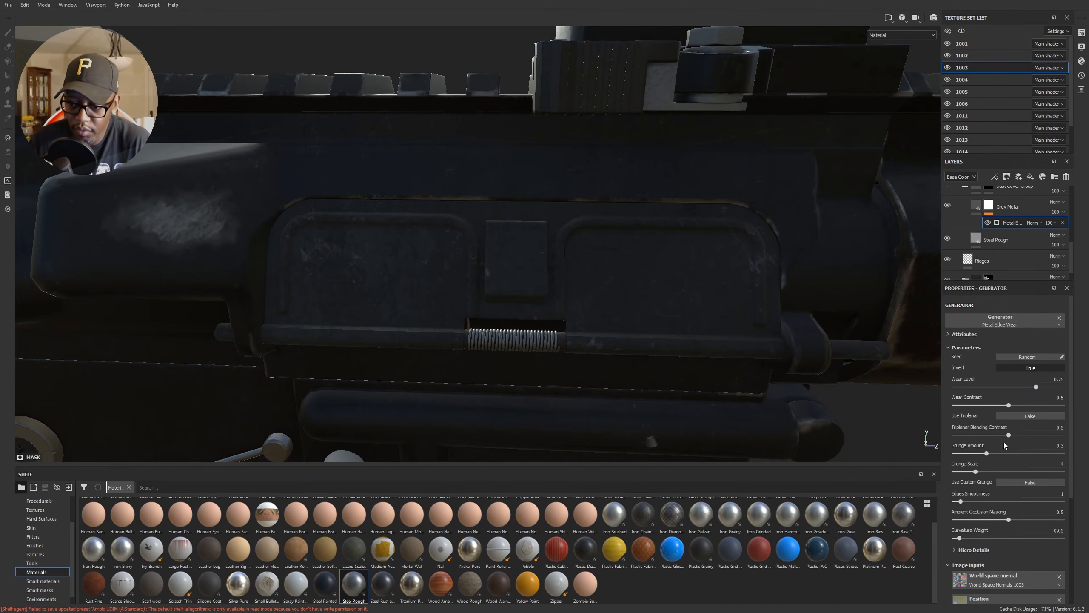
{"action": "left_click_drag", "start_coordinate": [987, 453], "coordinate": [1002, 454]}
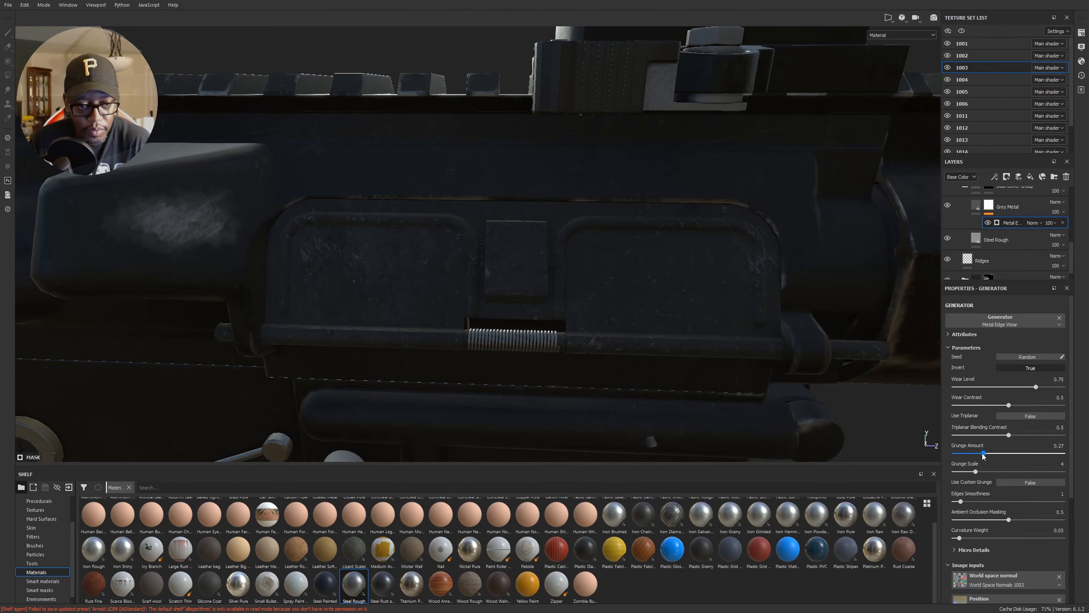
Step: Inspect the worn dust cover and the surrounding receiver, magazine release and trigger parts from several angles
{"action": "left_click_drag", "start_coordinate": [578, 250], "coordinate": [630, 312], "text": "alt"}
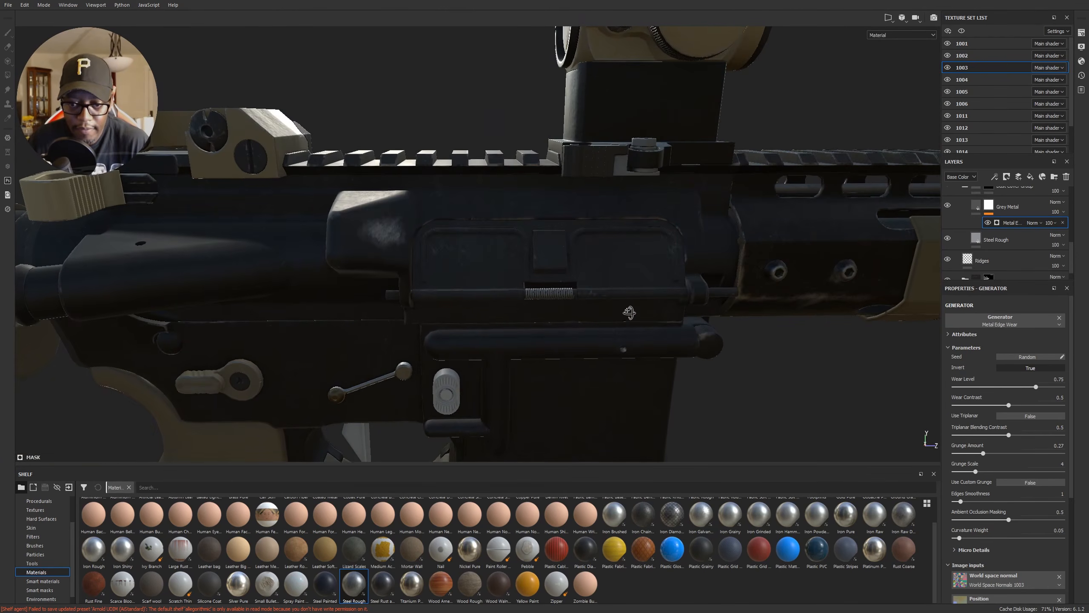
{"action": "middle_click_drag", "start_coordinate": [630, 316], "coordinate": [720, 361], "text": "alt"}
{"action": "right_click_drag", "start_coordinate": [721, 361], "coordinate": [790, 352], "text": "alt"}
{"action": "middle_click_drag", "start_coordinate": [790, 352], "coordinate": [624, 297], "text": "alt"}
{"action": "left_click_drag", "start_coordinate": [624, 297], "coordinate": [563, 279], "text": "alt"}
{"action": "middle_click_drag", "start_coordinate": [563, 280], "coordinate": [601, 222], "text": "alt"}
{"action": "right_click_drag", "start_coordinate": [601, 223], "coordinate": [805, 287], "text": "alt"}
{"action": "left_click_drag", "start_coordinate": [805, 287], "coordinate": [477, 263], "text": "alt"}
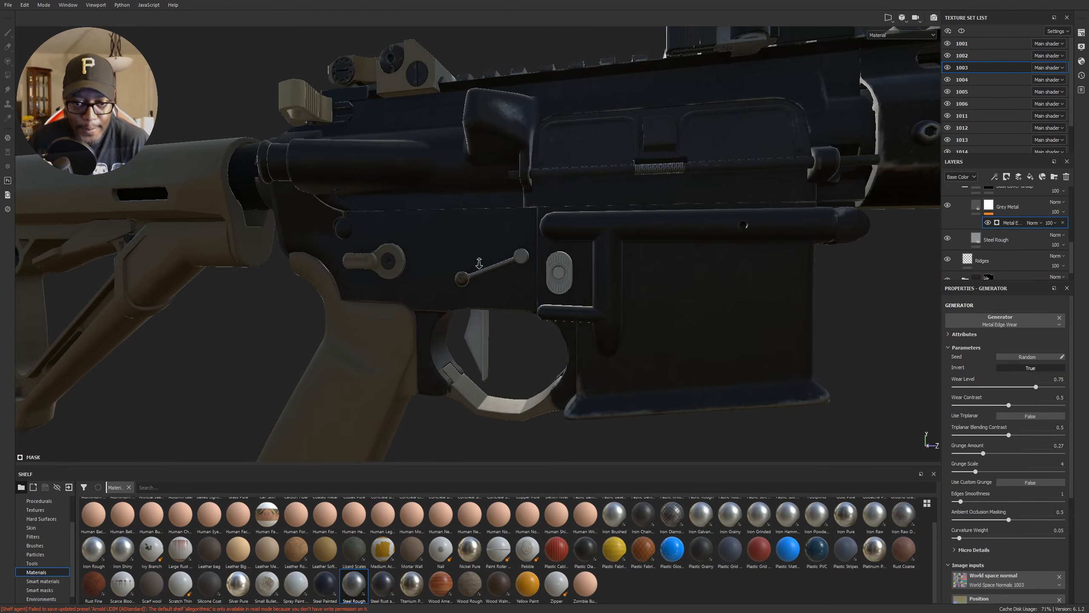
{"action": "right_click_drag", "start_coordinate": [477, 263], "coordinate": [669, 274], "text": "alt"}
{"action": "left_click_drag", "start_coordinate": [669, 274], "coordinate": [594, 278], "text": "alt"}
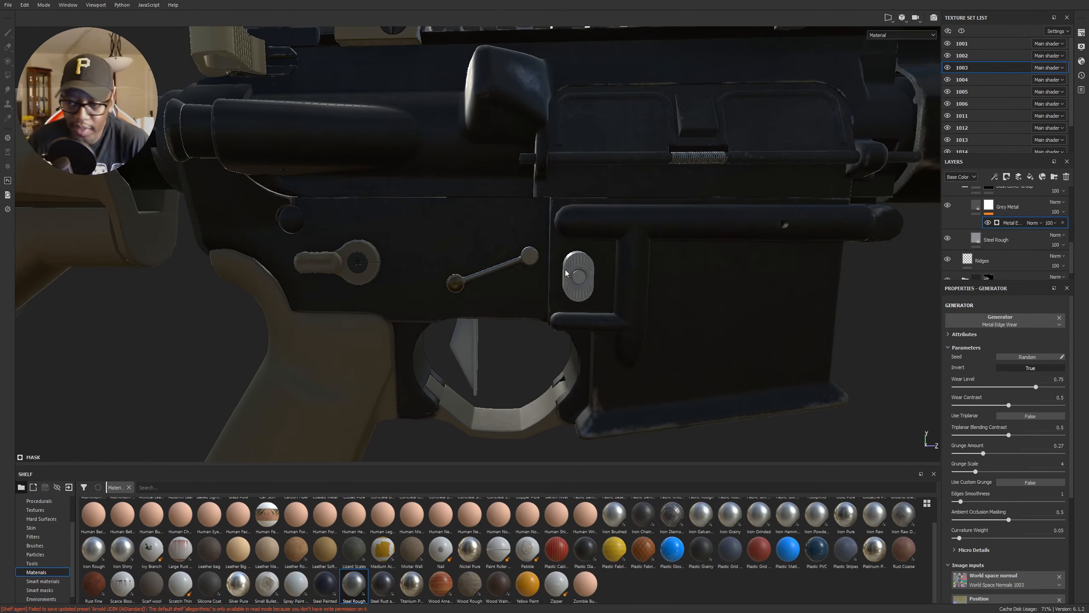
Step: Fill the ribbed magazine release button into the Bolt Release Group's mask
{"action": "scroll", "coordinate": [971, 208], "scroll_direction": "up", "scroll_amount": 2}
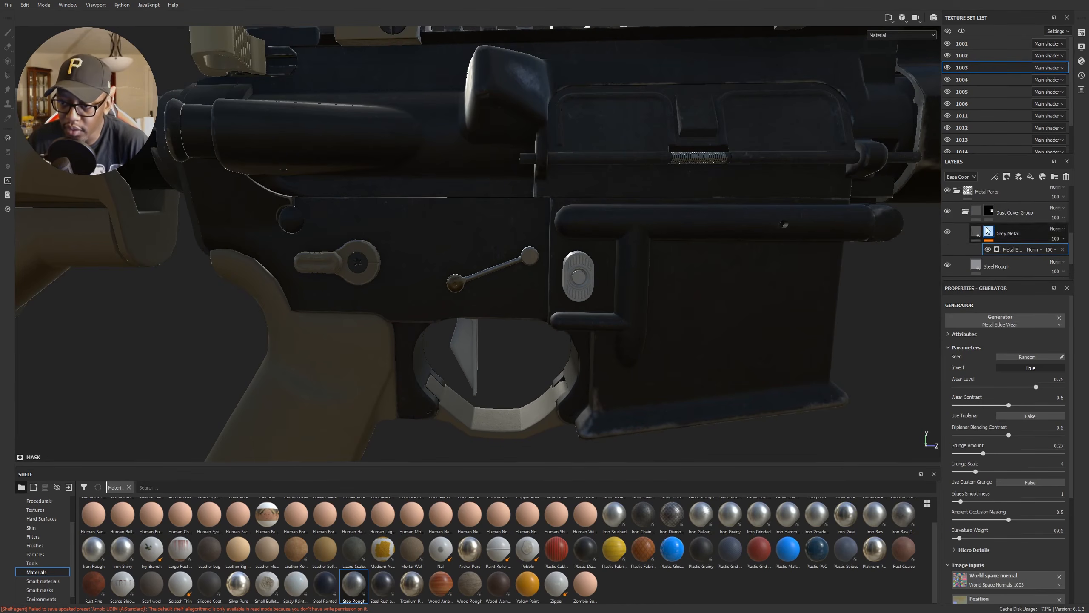
{"action": "left_click", "coordinate": [966, 211]}
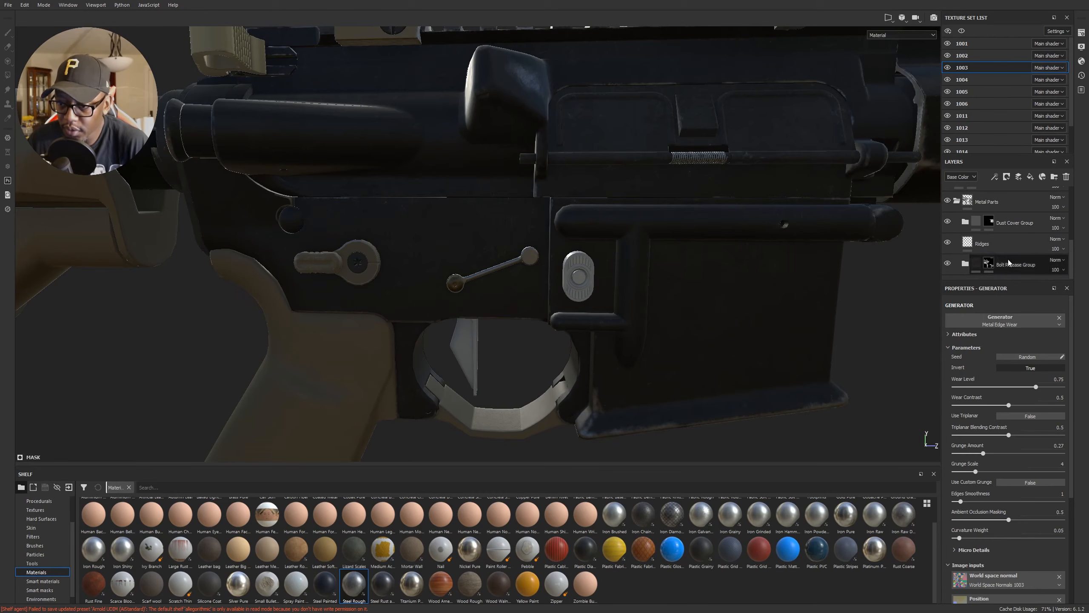
{"action": "left_click", "coordinate": [965, 264]}
{"action": "scroll", "coordinate": [1002, 250], "scroll_direction": "down", "scroll_amount": 2}
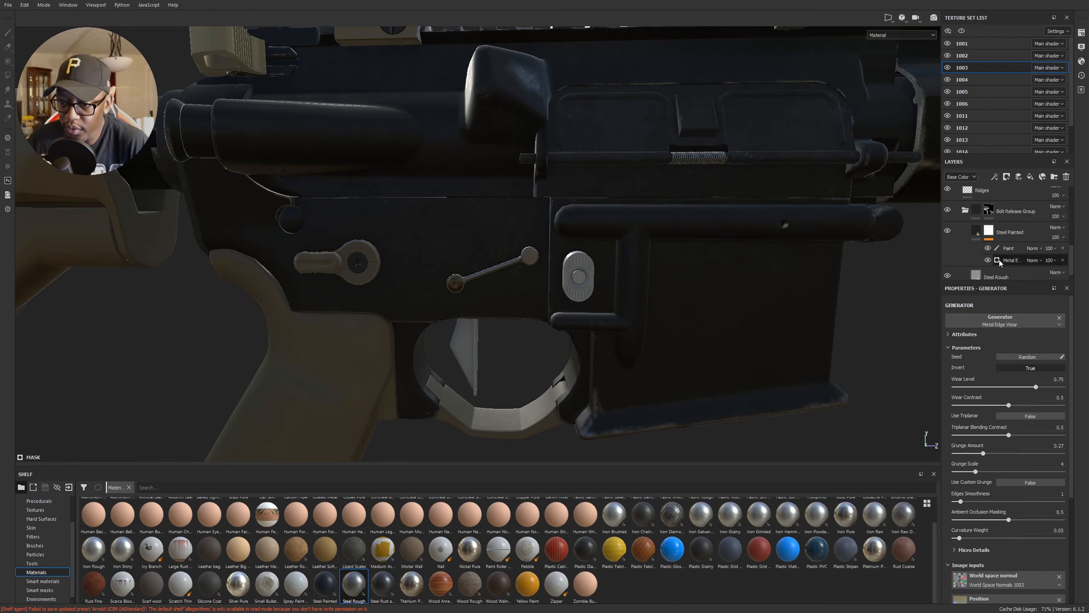
{"action": "left_click", "coordinate": [988, 210]}
{"action": "key", "text": "4"}
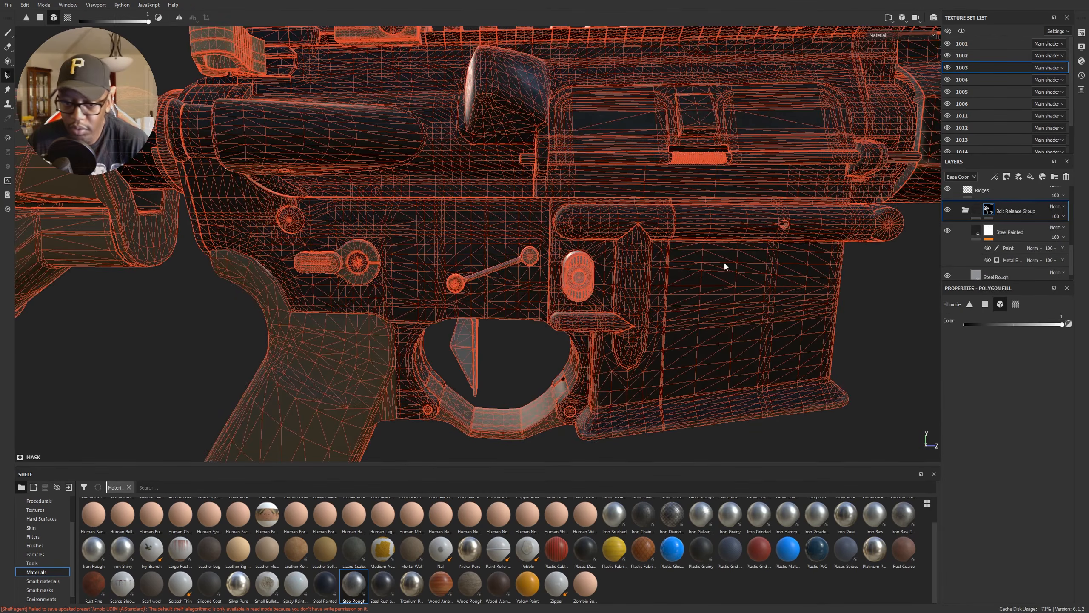
{"action": "left_click_drag", "start_coordinate": [573, 286], "coordinate": [560, 280], "text": "alt"}
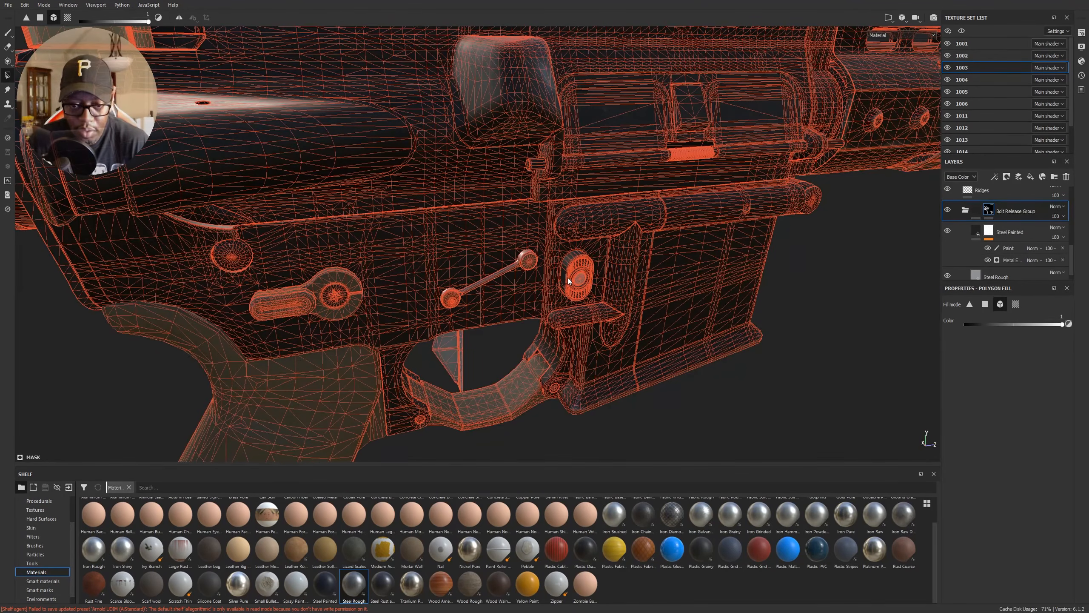
{"action": "left_click", "coordinate": [976, 210]}
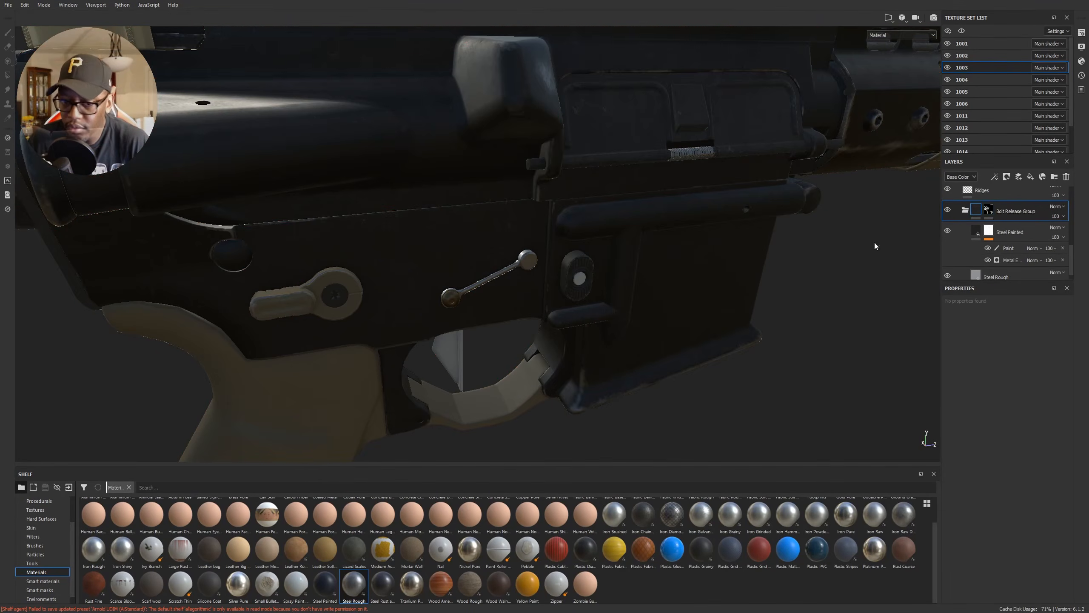
Step: Touch up wear on the magazine release button with the brush, using the paint effect on Steel Painted's mask
{"action": "left_click_drag", "start_coordinate": [561, 286], "coordinate": [480, 278], "text": "alt"}
{"action": "right_click_drag", "start_coordinate": [480, 278], "coordinate": [948, 285], "text": "alt"}
{"action": "middle_click_drag", "start_coordinate": [846, 282], "coordinate": [755, 298], "text": "alt"}
{"action": "left_click", "coordinate": [1014, 249]}
{"action": "left_click_drag", "start_coordinate": [744, 267], "coordinate": [712, 276], "text": "alt"}
{"action": "key", "text": "1"}
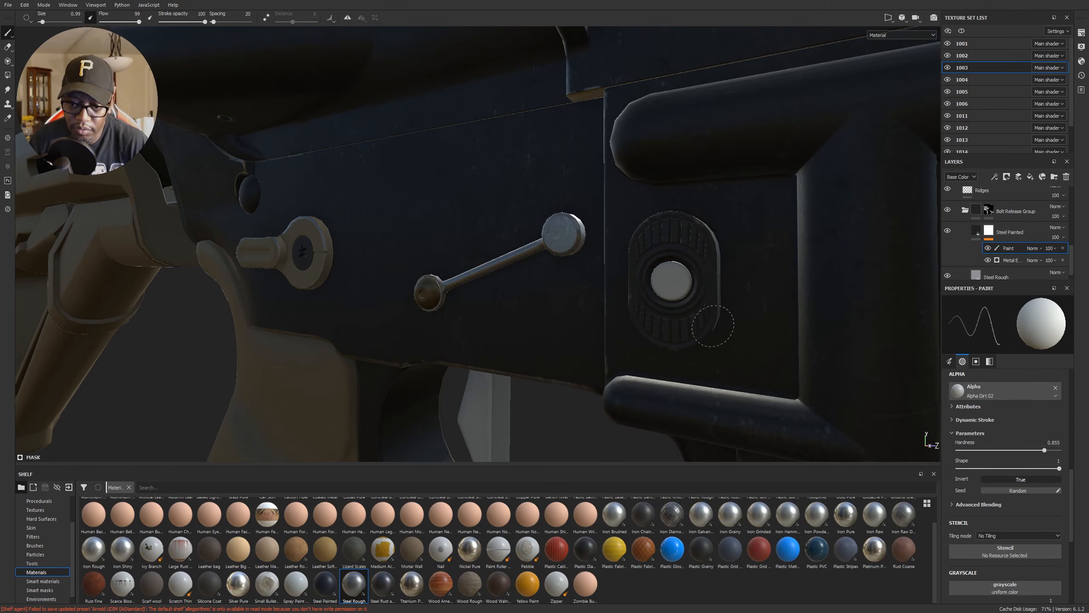
{"action": "mouse_move", "coordinate": [705, 240]}
{"action": "left_mouse_down", "text": "alt"}
{"action": "mouse_move", "coordinate": [826, 249]}
{"action": "mouse_move", "coordinate": [727, 243]}
{"action": "mouse_move", "coordinate": [704, 258]}
{"action": "left_mouse_up", "text": "alt"}
{"action": "mouse_move", "coordinate": [666, 321]}
{"action": "left_mouse_down", "text": "alt"}
{"action": "mouse_move", "coordinate": [613, 283]}
{"action": "mouse_move", "coordinate": [653, 274]}
{"action": "mouse_move", "coordinate": [558, 341]}
{"action": "mouse_move", "coordinate": [619, 230]}
{"action": "left_mouse_up", "text": "alt"}
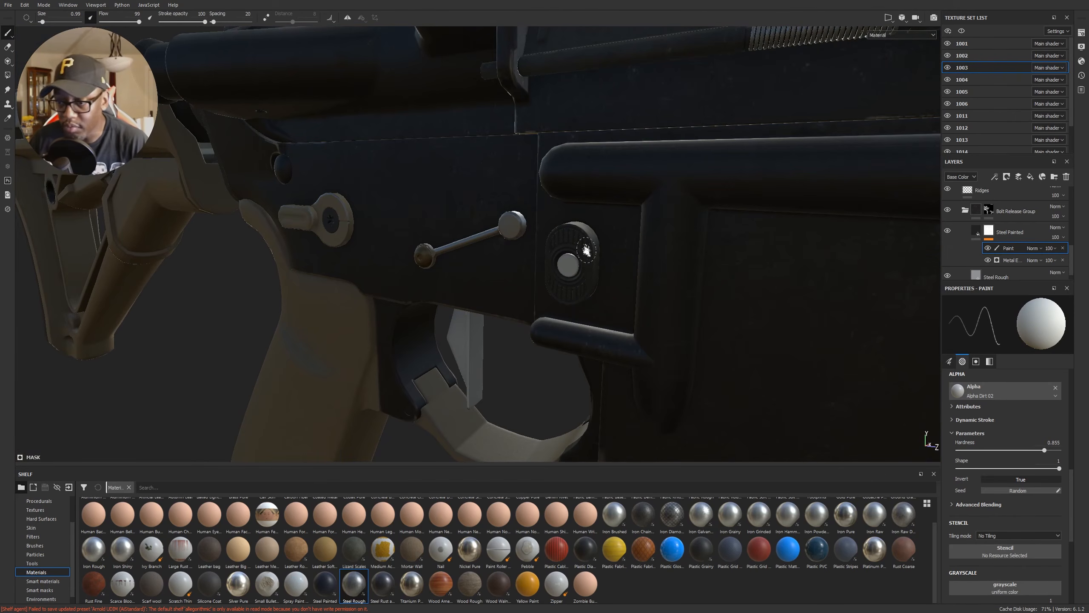
Step: Fill the magazine release button's round centre into the Bolt Release Group's mask and select the Steel Painted layer
{"action": "left_click", "coordinate": [977, 215]}
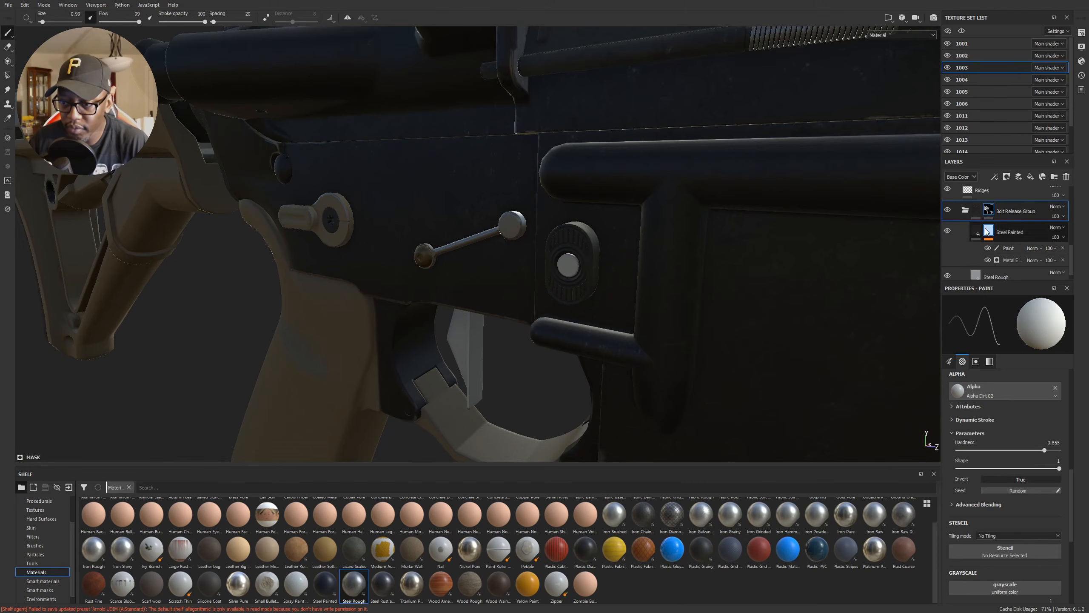
{"action": "key", "text": "4"}
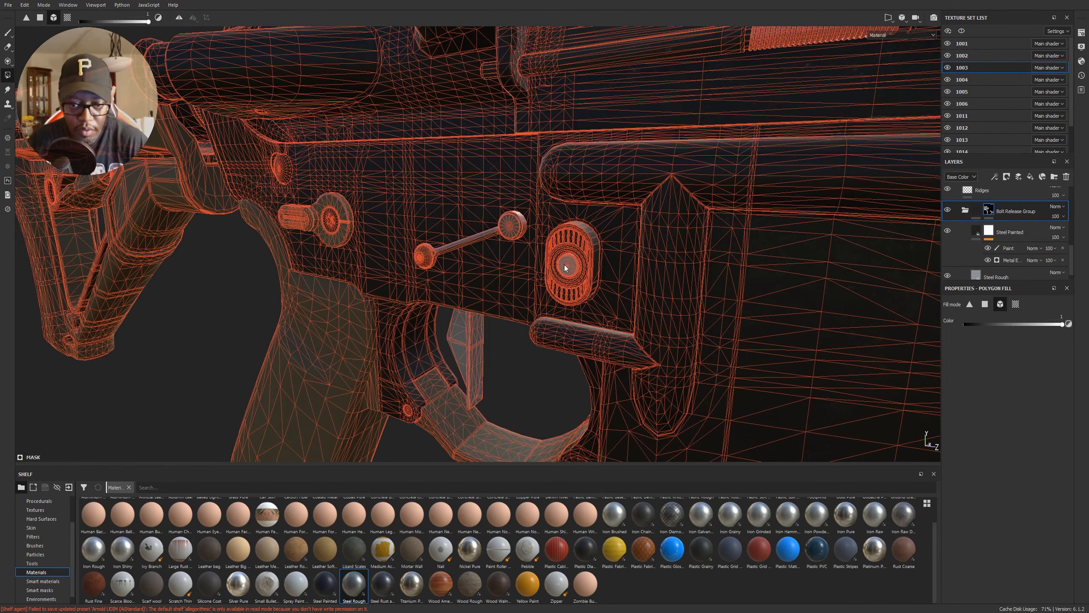
{"action": "left_click", "coordinate": [1014, 247]}
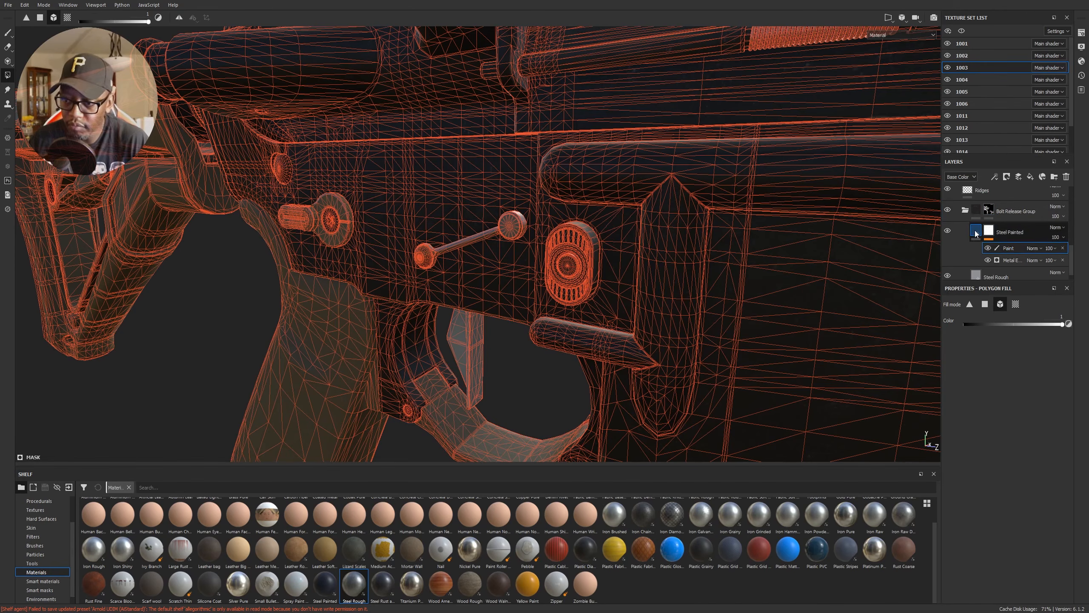
Step: Examine the rifle's overall look and the finish of the magazine release, bolt release and trigger area
{"action": "left_click_drag", "start_coordinate": [532, 304], "coordinate": [666, 295], "text": "alt"}
{"action": "right_click_drag", "start_coordinate": [666, 294], "coordinate": [377, 297], "text": "alt"}
{"action": "mouse_move", "coordinate": [377, 297]}
{"action": "left_mouse_down", "text": "alt"}
{"action": "mouse_move", "coordinate": [635, 296]}
{"action": "mouse_move", "coordinate": [438, 307]}
{"action": "left_mouse_up", "text": "alt"}
{"action": "right_click_drag", "start_coordinate": [510, 292], "coordinate": [574, 282], "text": "alt"}
{"action": "mouse_move", "coordinate": [668, 281]}
{"action": "left_mouse_down", "text": "alt"}
{"action": "mouse_move", "coordinate": [588, 281]}
{"action": "mouse_move", "coordinate": [661, 278]}
{"action": "left_mouse_up", "text": "alt"}
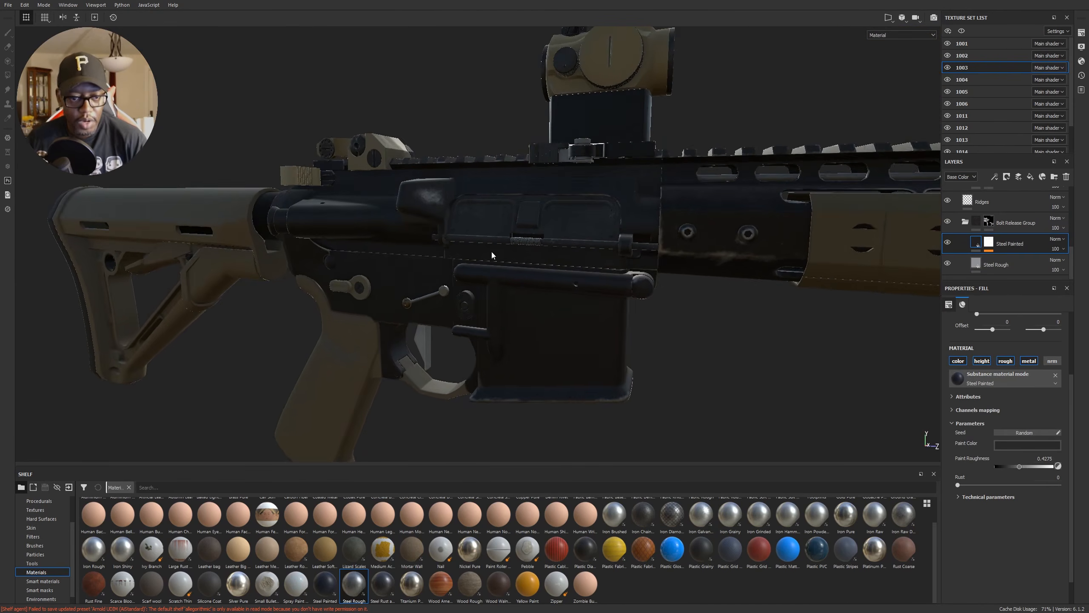
{"action": "middle_click_drag", "start_coordinate": [501, 255], "coordinate": [632, 249], "text": "alt"}
{"action": "left_click_drag", "start_coordinate": [631, 248], "coordinate": [603, 175], "text": "alt"}
{"action": "middle_click_drag", "start_coordinate": [796, 259], "coordinate": [491, 269], "text": "alt"}
{"action": "middle_click_drag", "start_coordinate": [699, 253], "coordinate": [519, 277], "text": "alt"}
{"action": "mouse_move", "coordinate": [682, 292]}
{"action": "left_mouse_down", "text": "alt"}
{"action": "mouse_move", "coordinate": [630, 319]}
{"action": "mouse_move", "coordinate": [390, 308]}
{"action": "mouse_move", "coordinate": [614, 289]}
{"action": "left_mouse_up", "text": "alt"}
{"action": "middle_click_drag", "start_coordinate": [550, 252], "coordinate": [640, 262], "text": "alt"}
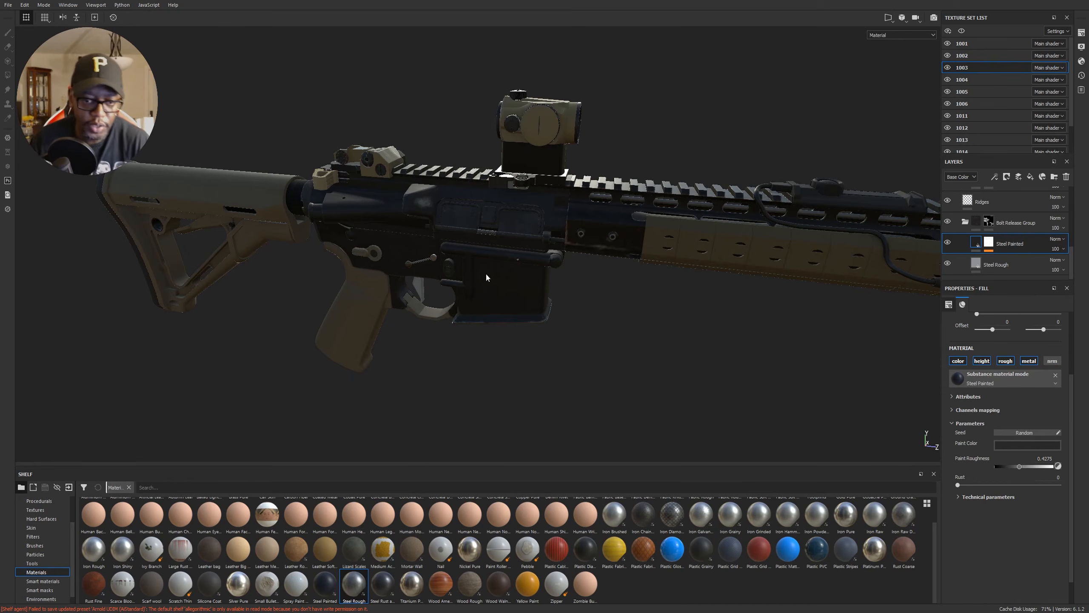
{"action": "middle_click_drag", "start_coordinate": [496, 275], "coordinate": [639, 267], "text": "alt"}
{"action": "right_click_drag", "start_coordinate": [639, 266], "coordinate": [736, 272], "text": "alt"}
{"action": "middle_click_drag", "start_coordinate": [736, 272], "coordinate": [601, 262], "text": "alt"}
{"action": "right_click_drag", "start_coordinate": [600, 263], "coordinate": [778, 294], "text": "alt"}
{"action": "left_click_drag", "start_coordinate": [778, 294], "coordinate": [765, 234], "text": "alt"}
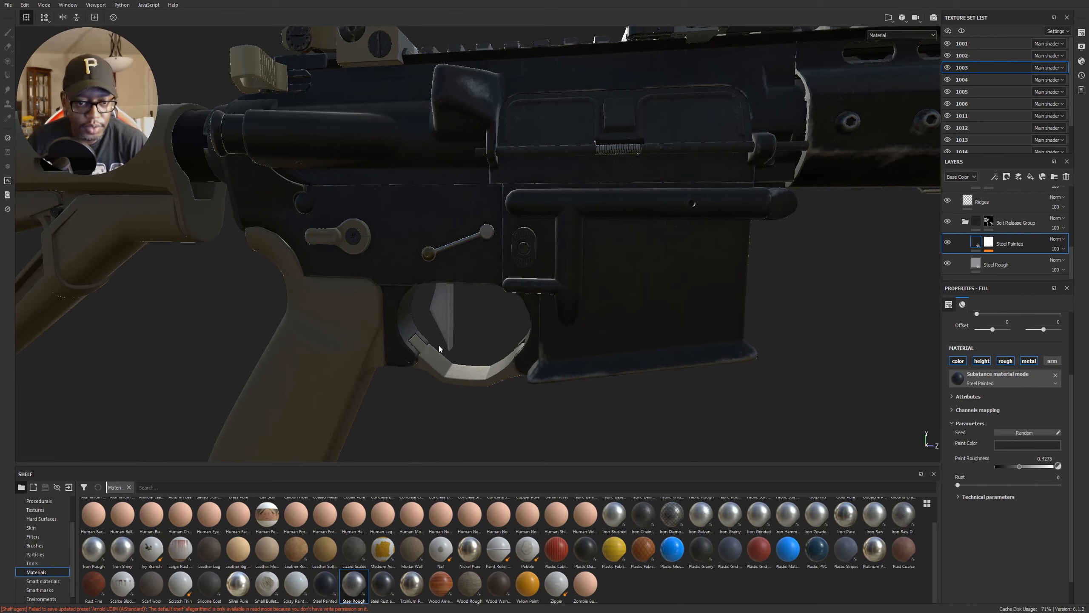
Step: Fill the trigger into the Dust Cover Group's mask and check it from the rifle's other side
{"action": "middle_click_drag", "start_coordinate": [483, 315], "coordinate": [593, 285], "text": "alt"}
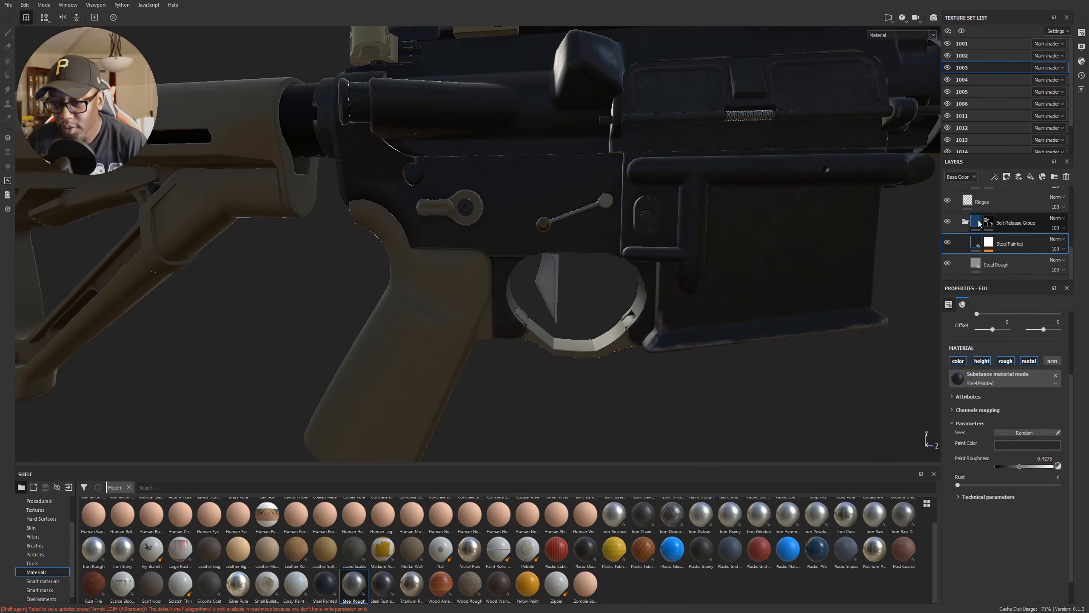
{"action": "left_click", "coordinate": [965, 222]}
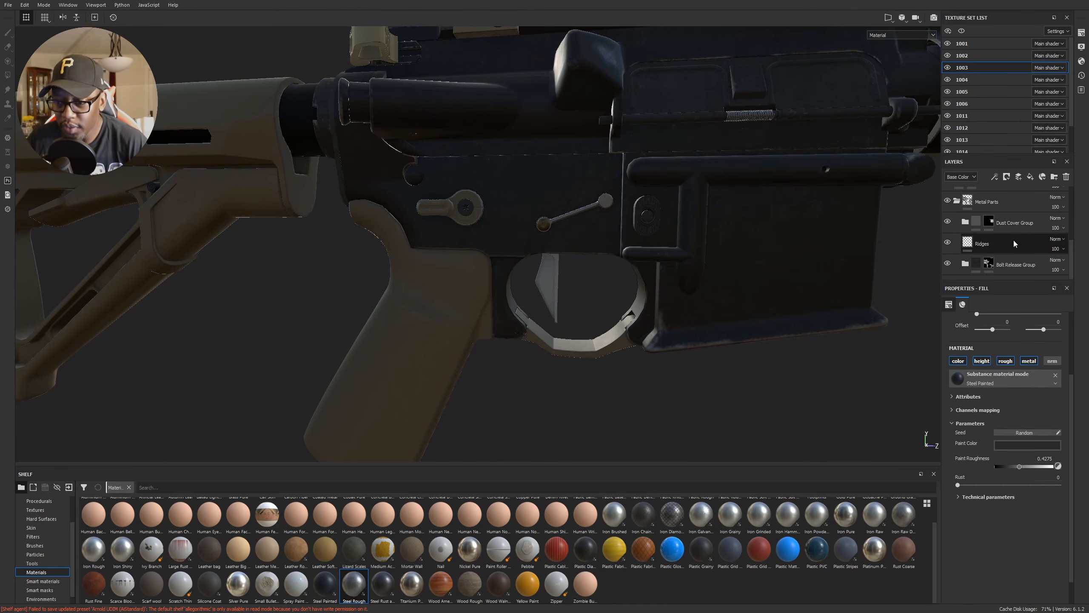
{"action": "left_click", "coordinate": [966, 221]}
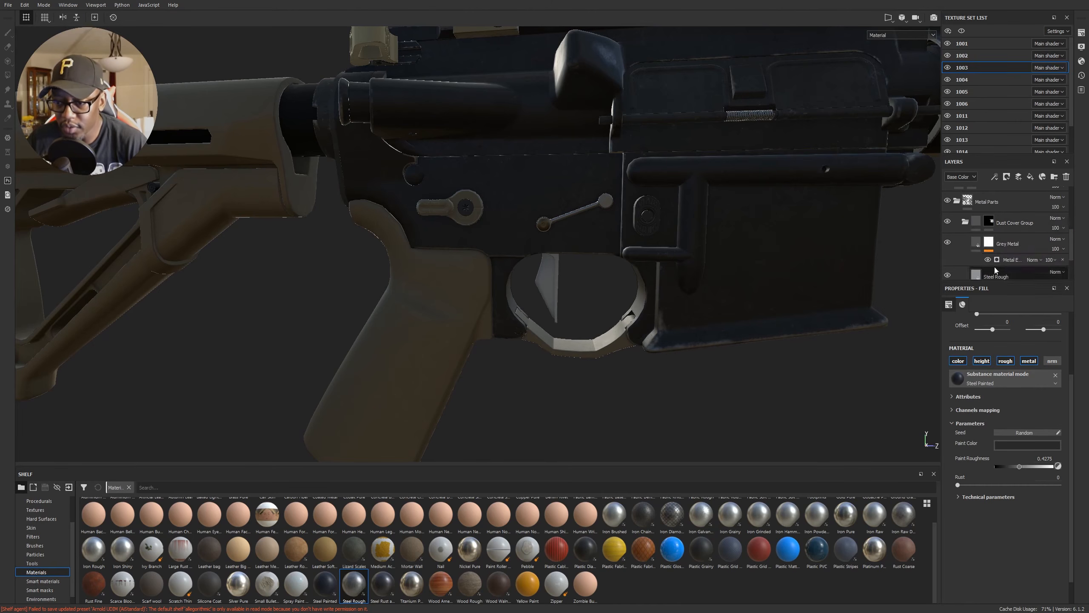
{"action": "left_click", "coordinate": [988, 222]}
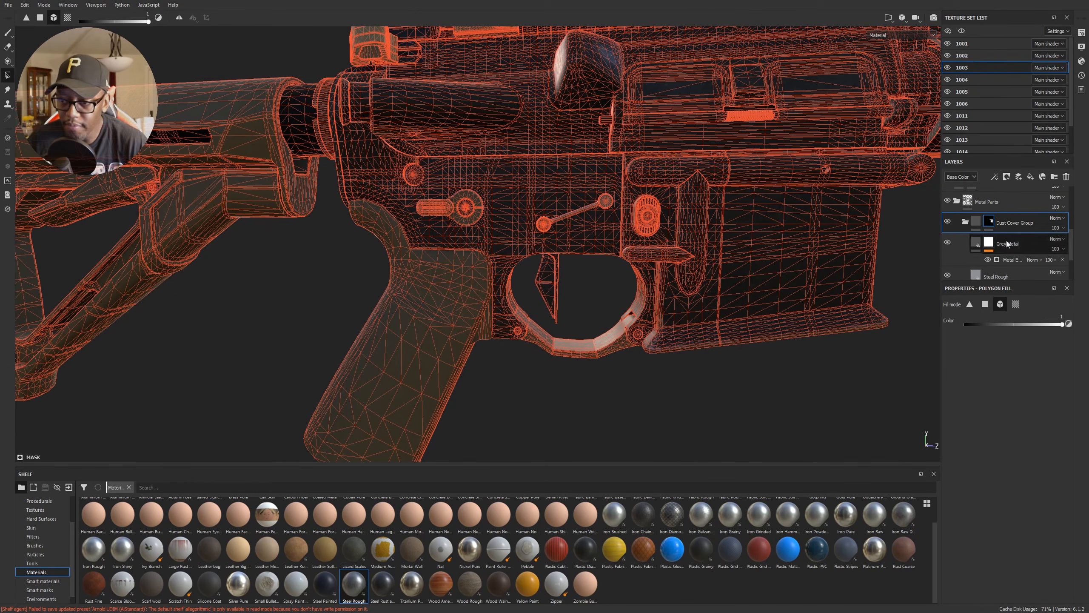
{"action": "left_click", "coordinate": [977, 221]}
{"action": "left_click_drag", "start_coordinate": [592, 339], "coordinate": [616, 301], "text": "alt"}
{"action": "left_click_drag", "start_coordinate": [733, 306], "coordinate": [739, 281], "text": "alt"}
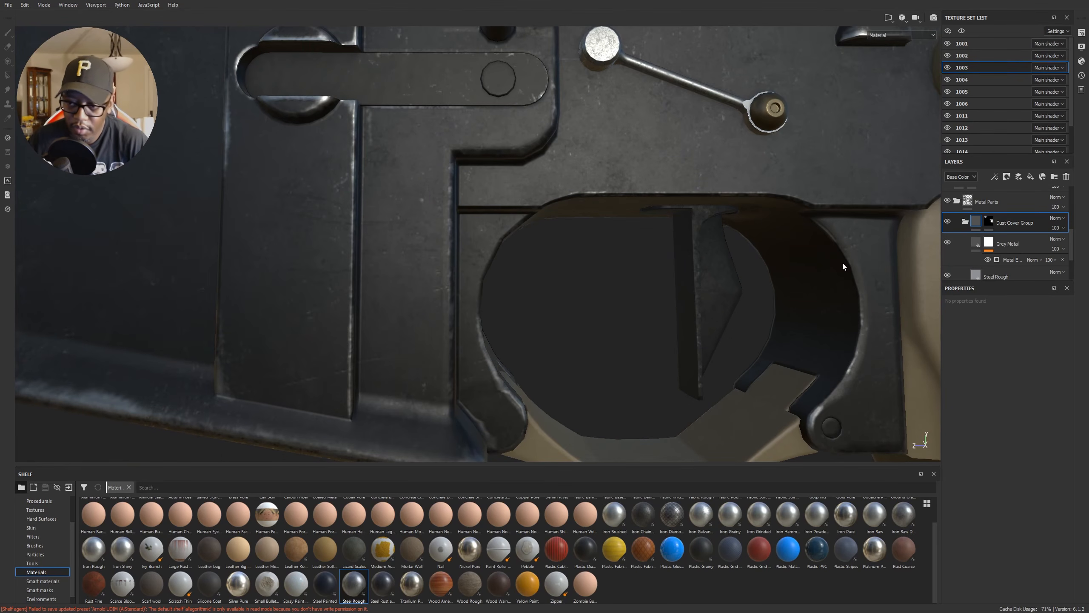
Step: Add a paint effect above the edge wear on the Dust Cover Group's Grey Metal mask and brush over the trigger's edges
{"action": "left_click", "coordinate": [1011, 260]}
{"action": "left_click", "coordinate": [995, 178]}
{"action": "left_click", "coordinate": [1020, 205]}
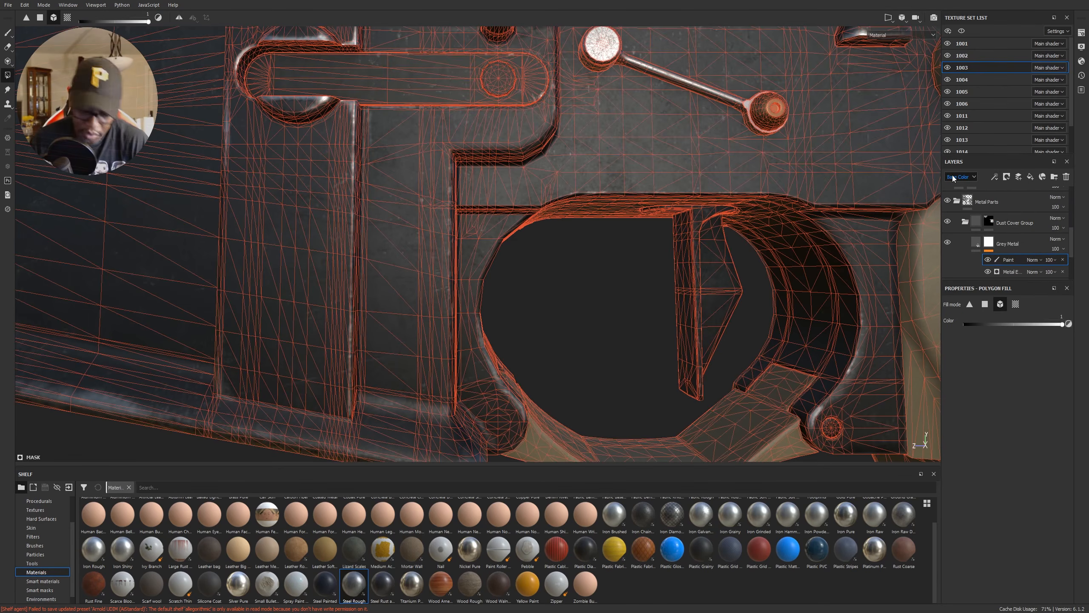
{"action": "key", "text": "1"}
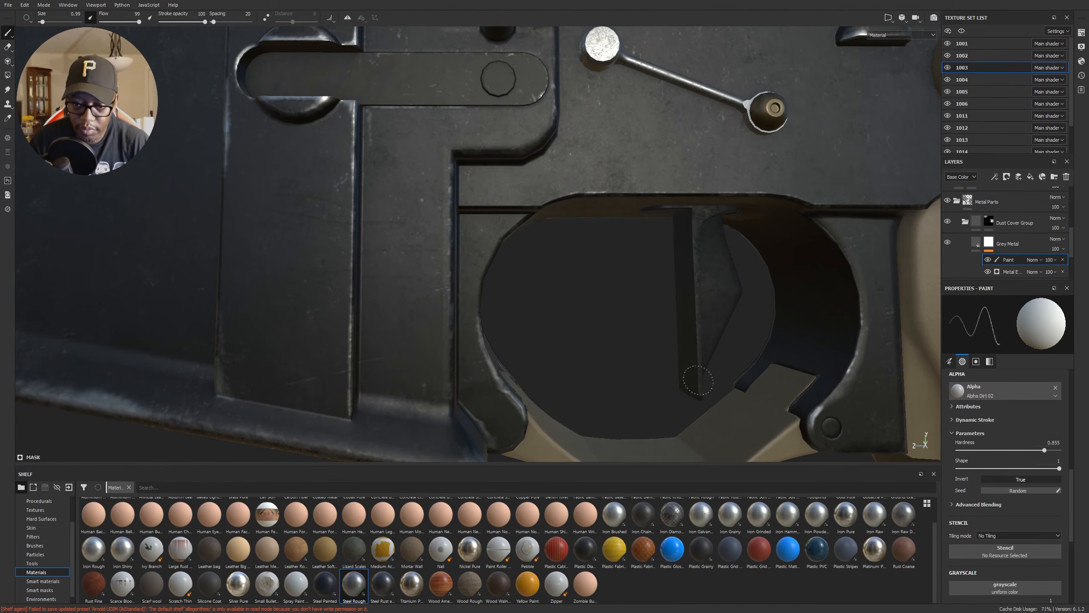
{"action": "mouse_move", "coordinate": [698, 324]}
{"action": "left_mouse_down", "text": "alt"}
{"action": "mouse_move", "coordinate": [655, 285]}
{"action": "mouse_move", "coordinate": [742, 334]}
{"action": "left_mouse_up", "text": "alt"}
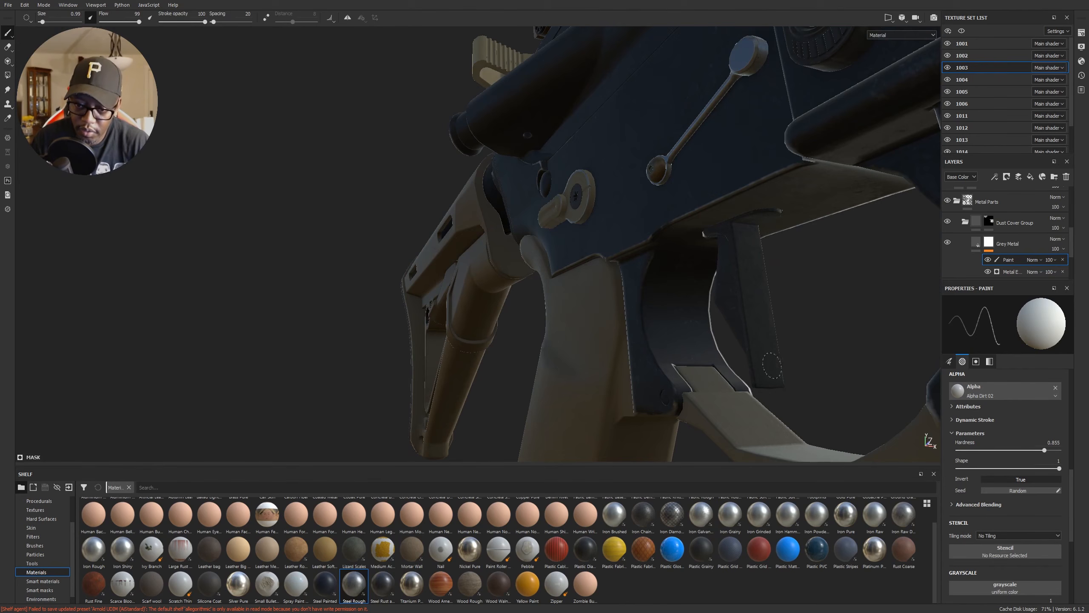
{"action": "left_click_drag", "start_coordinate": [808, 331], "coordinate": [794, 348], "text": "alt"}
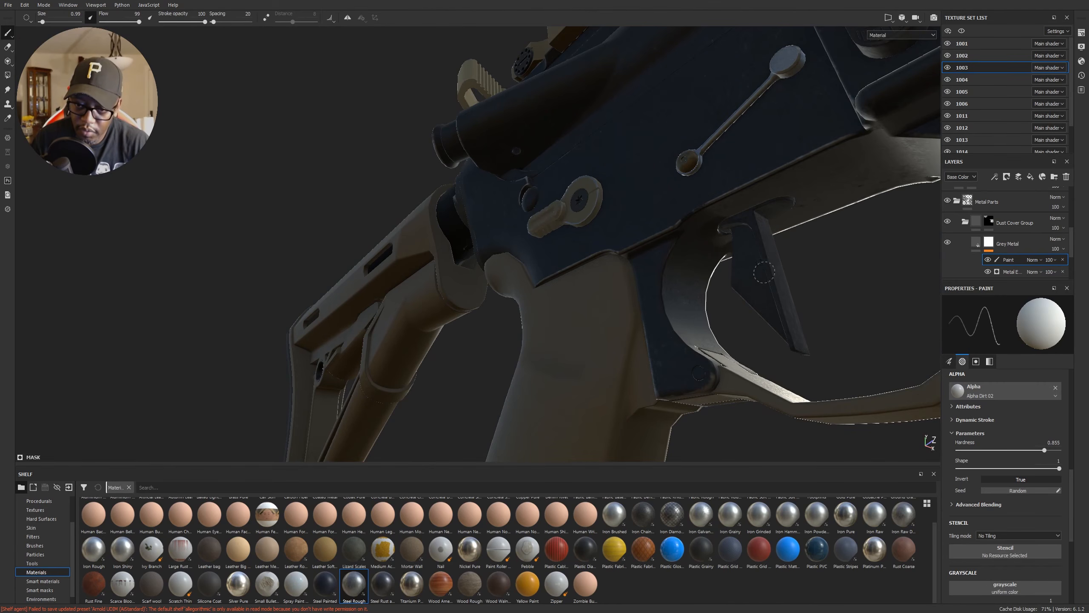
{"action": "mouse_move", "coordinate": [858, 316]}
{"action": "left_mouse_down", "text": "alt"}
{"action": "mouse_move", "coordinate": [793, 306]}
{"action": "mouse_move", "coordinate": [570, 317]}
{"action": "mouse_move", "coordinate": [429, 294]}
{"action": "left_mouse_up", "text": "alt"}
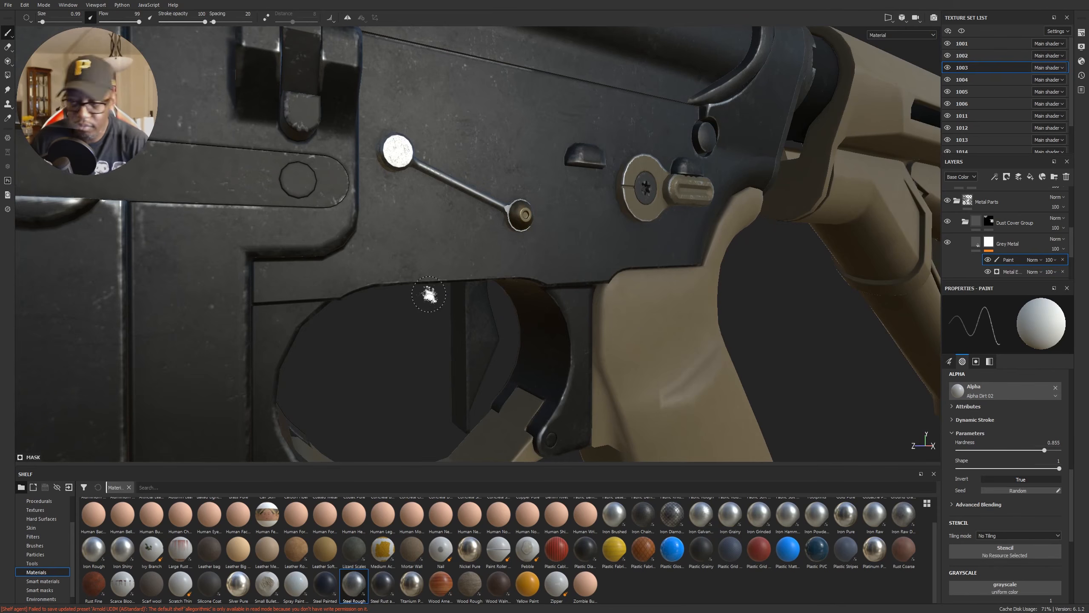
Step: Check the trigger against the whole receiver and save the project
{"action": "right_click_drag", "start_coordinate": [863, 357], "coordinate": [300, 266], "text": "alt"}
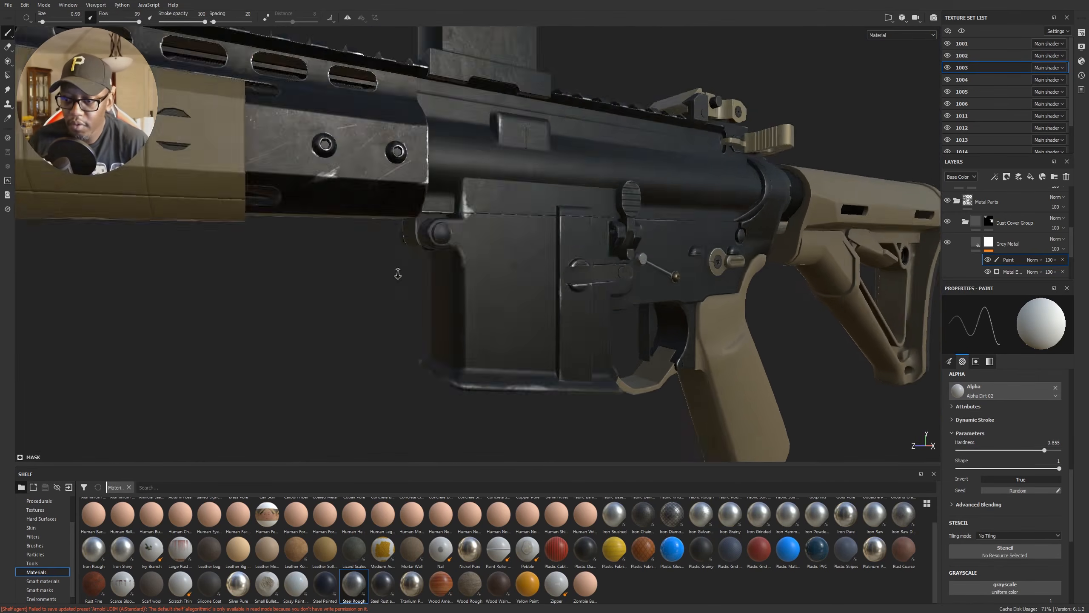
{"action": "left_click_drag", "start_coordinate": [657, 289], "coordinate": [634, 291], "text": "alt"}
{"action": "key", "text": "ctrl+s"}
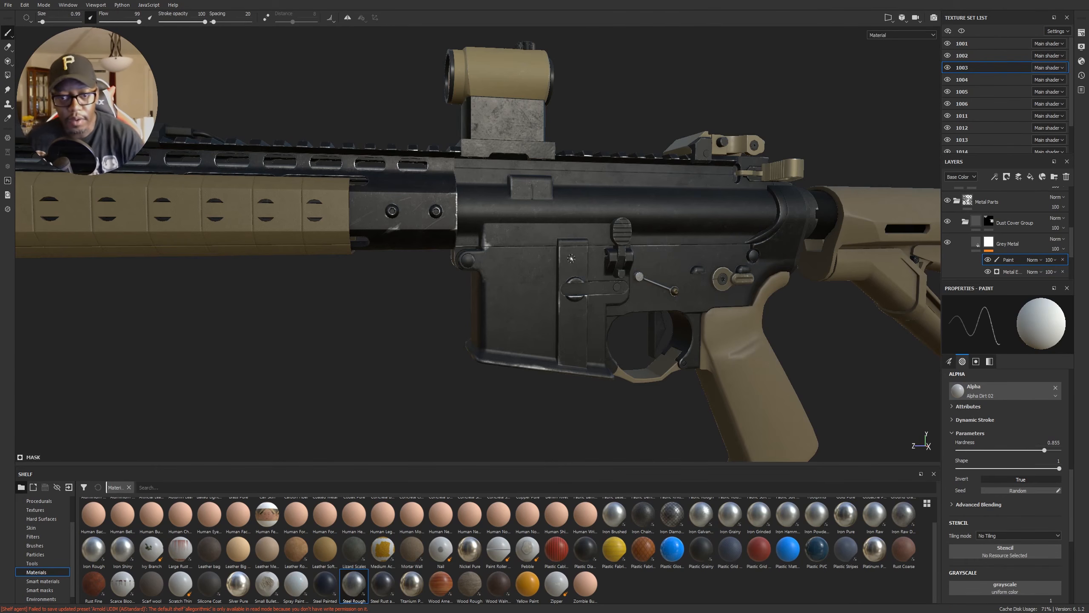
Step: Switch to the flashlight's texture set and select the Rust Coarse layer in the Black Metal group
{"action": "middle_click_drag", "start_coordinate": [180, 245], "coordinate": [710, 288], "text": "alt"}
{"action": "left_click_drag", "start_coordinate": [497, 260], "coordinate": [729, 279], "text": "alt"}
{"action": "middle_click_drag", "start_coordinate": [325, 260], "coordinate": [465, 268], "text": "alt"}
{"action": "right_click_drag", "start_coordinate": [465, 268], "coordinate": [756, 307], "text": "alt"}
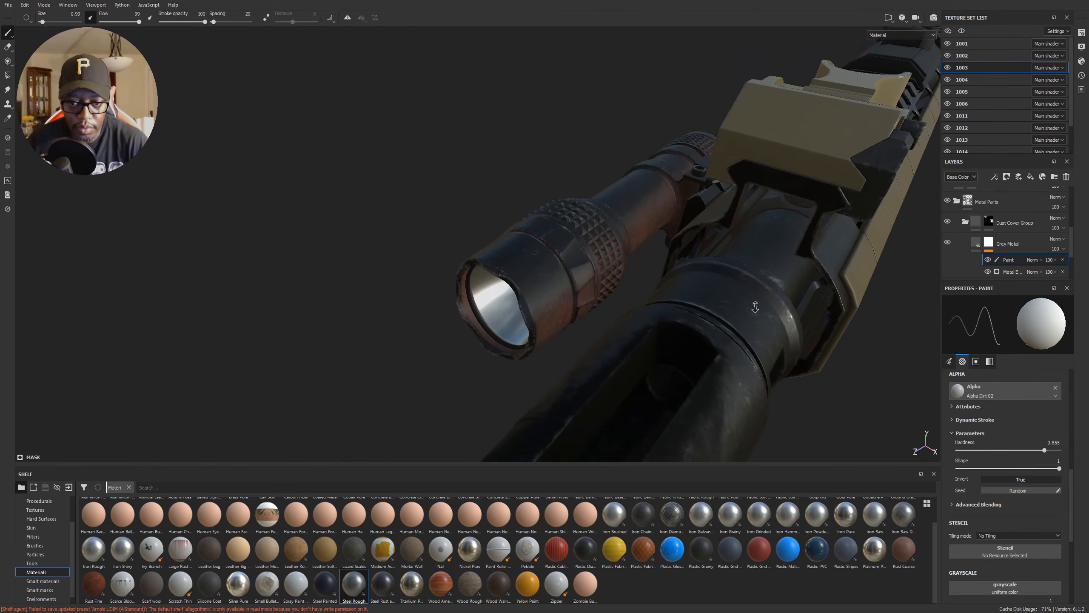
{"action": "right_click", "coordinate": [644, 228], "text": "ctrl+alt"}
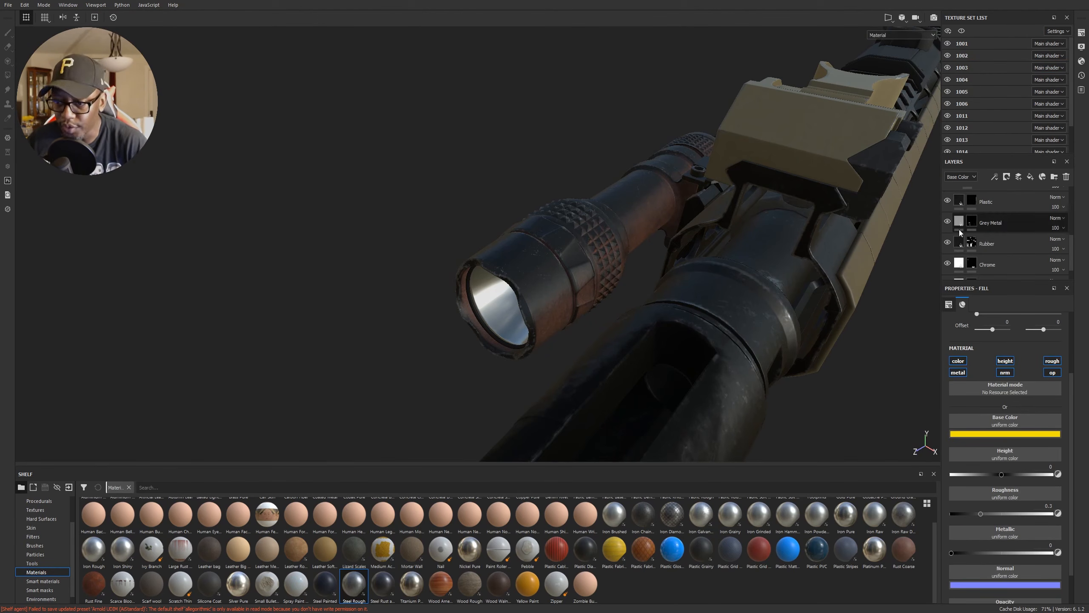
{"action": "left_click", "coordinate": [971, 226]}
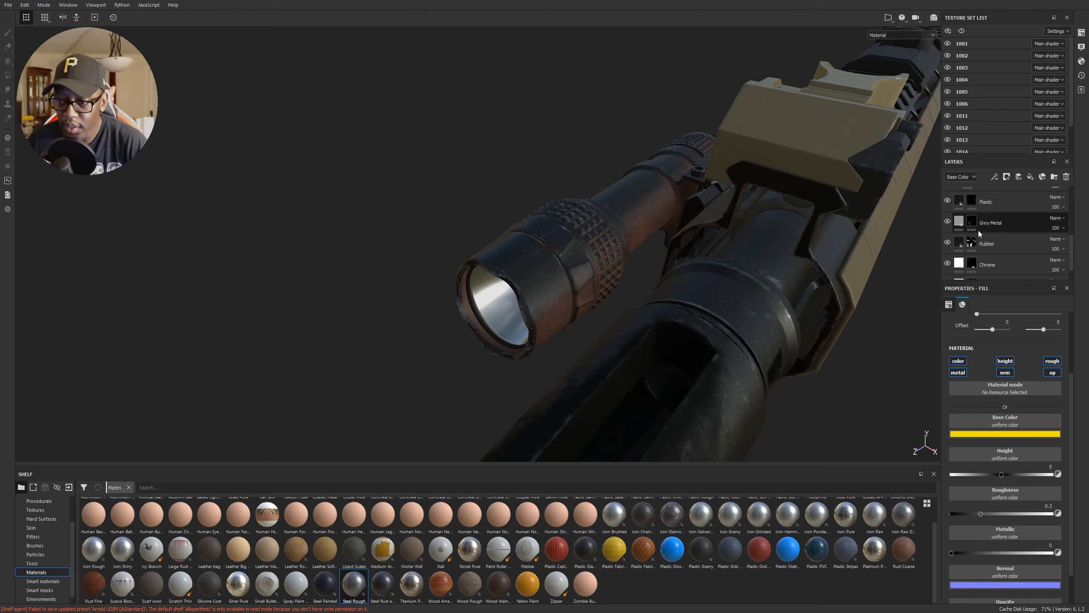
{"action": "scroll", "coordinate": [1004, 226], "scroll_direction": "up", "scroll_amount": 4}
{"action": "left_click", "coordinate": [967, 246]}
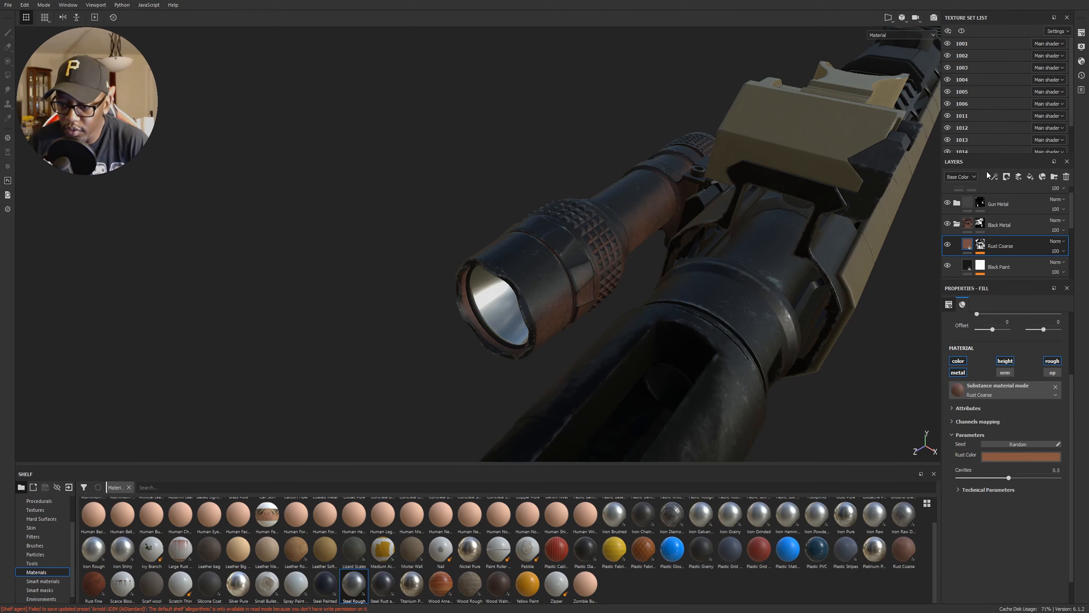
Step: Add a paint effect above Dirt in Rust Coarse's mask and prepare an enlarged black brush with flow 18 and hardness 0.9
{"action": "scroll", "coordinate": [1012, 239], "scroll_direction": "down", "scroll_amount": 2}
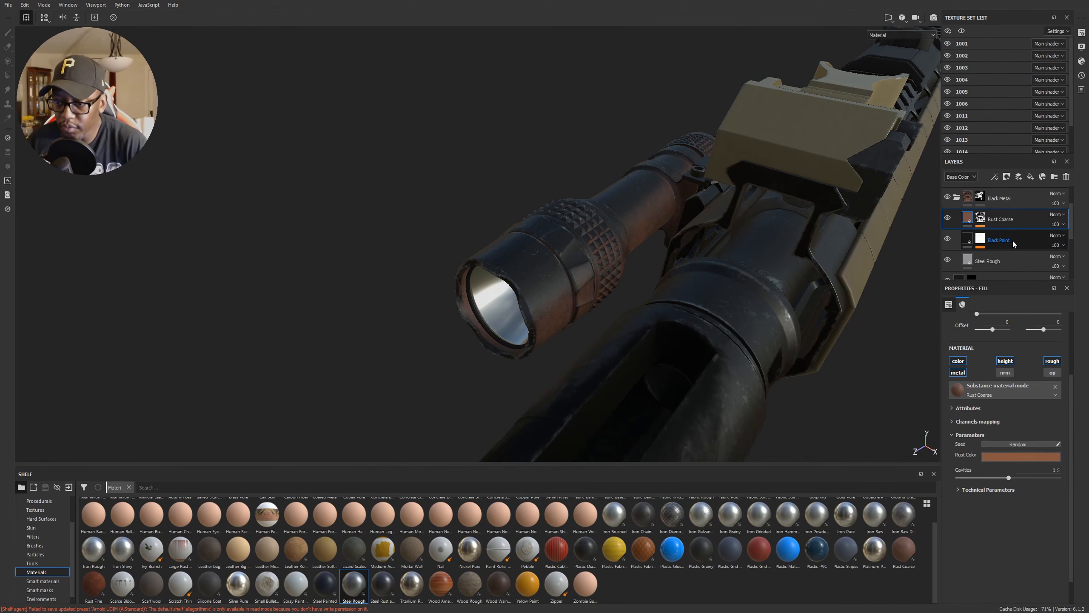
{"action": "left_click", "coordinate": [980, 218]}
{"action": "left_click", "coordinate": [1000, 235]}
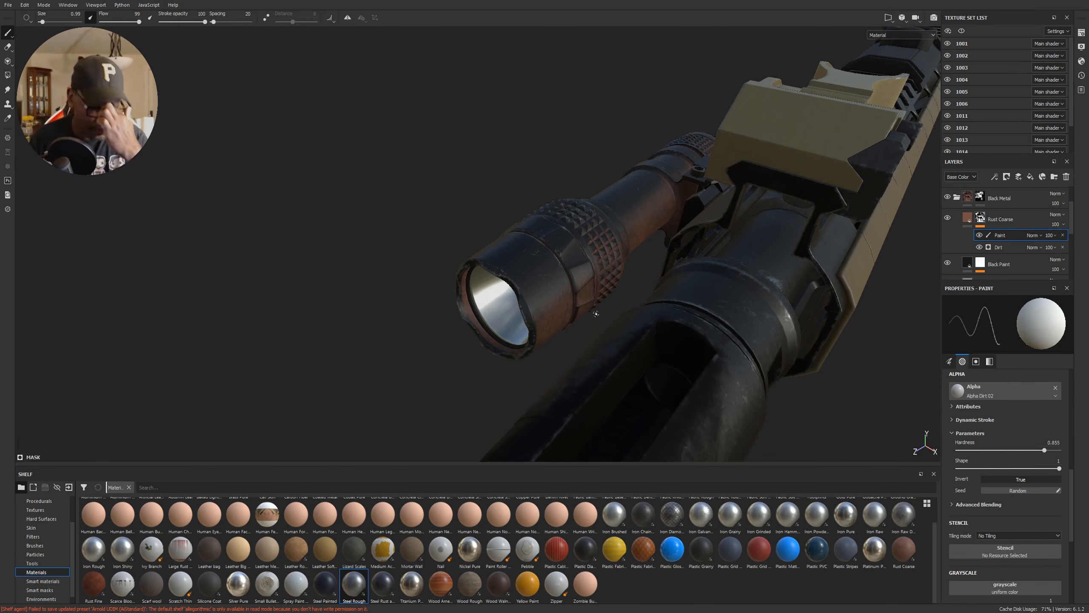
{"action": "right_click_drag", "start_coordinate": [633, 246], "coordinate": [678, 234], "text": "ctrl"}
{"action": "mouse_move", "coordinate": [723, 243]}
{"action": "left_mouse_down", "text": "ctrl"}
{"action": "mouse_move", "coordinate": [682, 243]}
{"action": "mouse_move", "coordinate": [715, 243]}
{"action": "left_mouse_up", "text": "ctrl"}
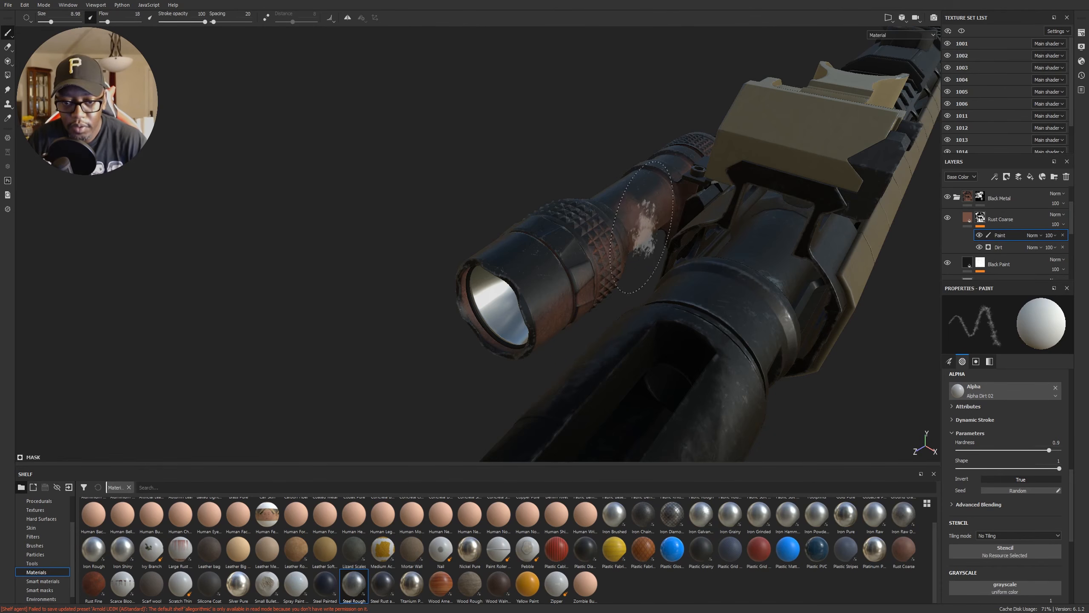
{"action": "key", "text": "x"}
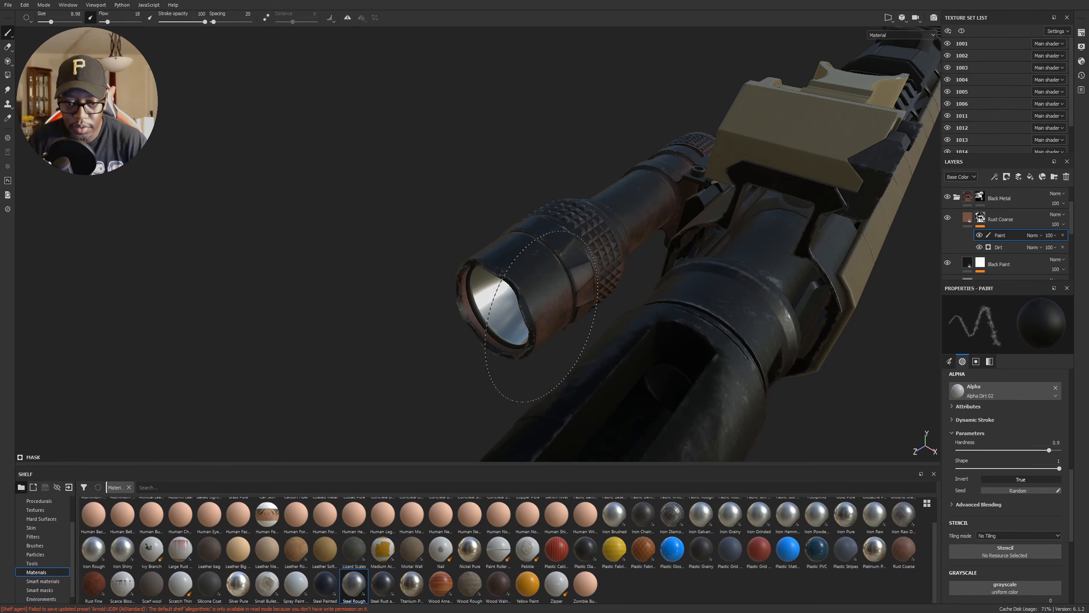
Step: Brush black over the flashlight's head, knurled ring and tube to thin the rust, lowering the brush flow to 6
{"action": "left_click_drag", "start_coordinate": [616, 282], "coordinate": [622, 276], "text": "alt"}
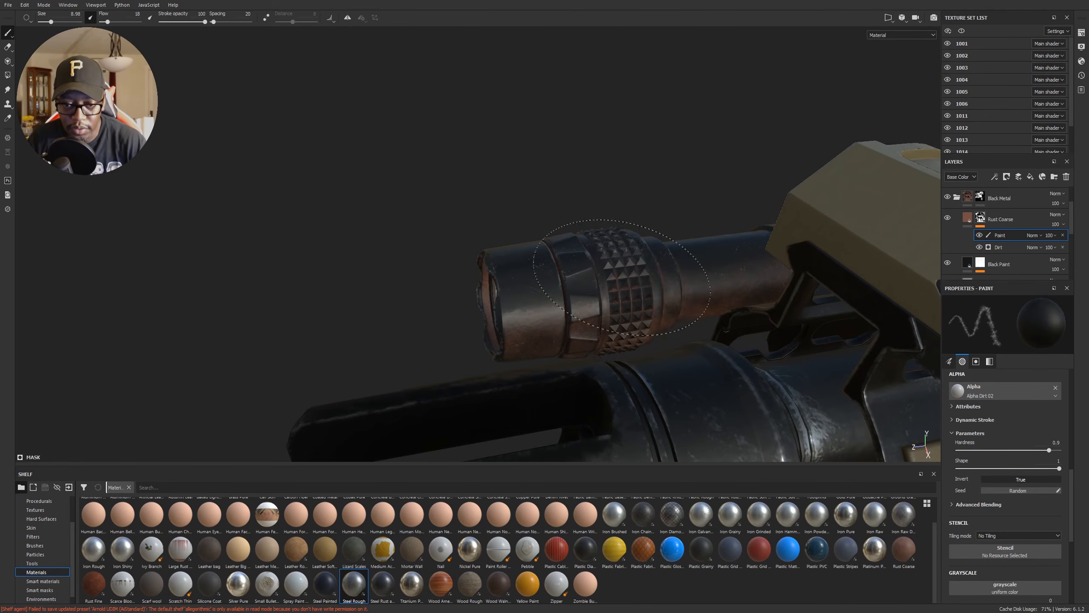
{"action": "mouse_move", "coordinate": [623, 364]}
{"action": "left_mouse_down", "text": "alt"}
{"action": "mouse_move", "coordinate": [610, 197]}
{"action": "mouse_move", "coordinate": [629, 303]}
{"action": "mouse_move", "coordinate": [583, 365]}
{"action": "left_mouse_up", "text": "alt"}
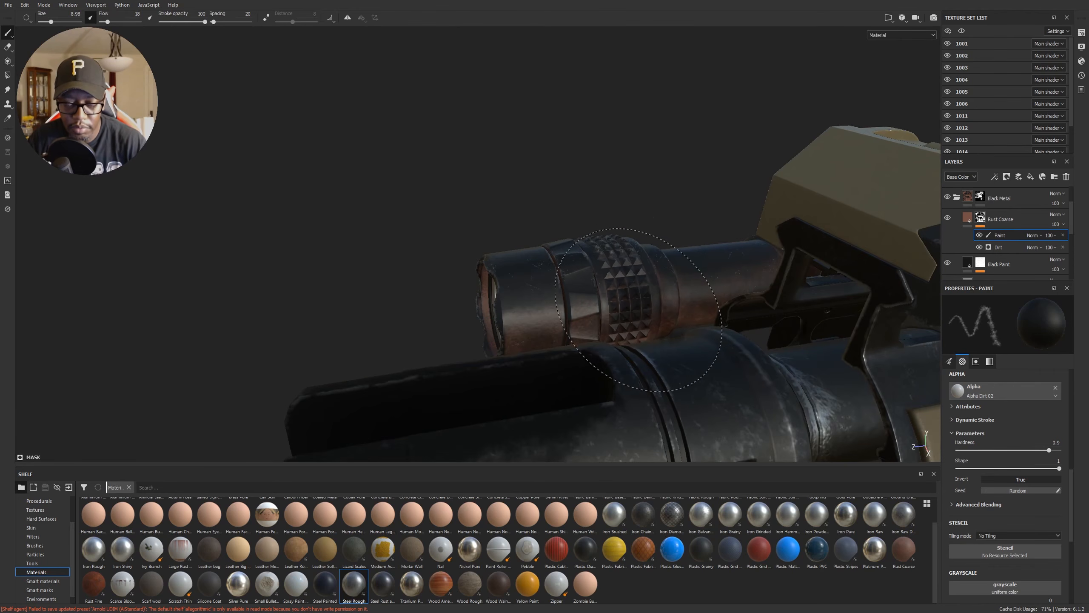
{"action": "mouse_move", "coordinate": [708, 207]}
{"action": "left_mouse_down", "text": "alt"}
{"action": "mouse_move", "coordinate": [654, 126]}
{"action": "mouse_move", "coordinate": [639, 142]}
{"action": "left_mouse_up", "text": "alt"}
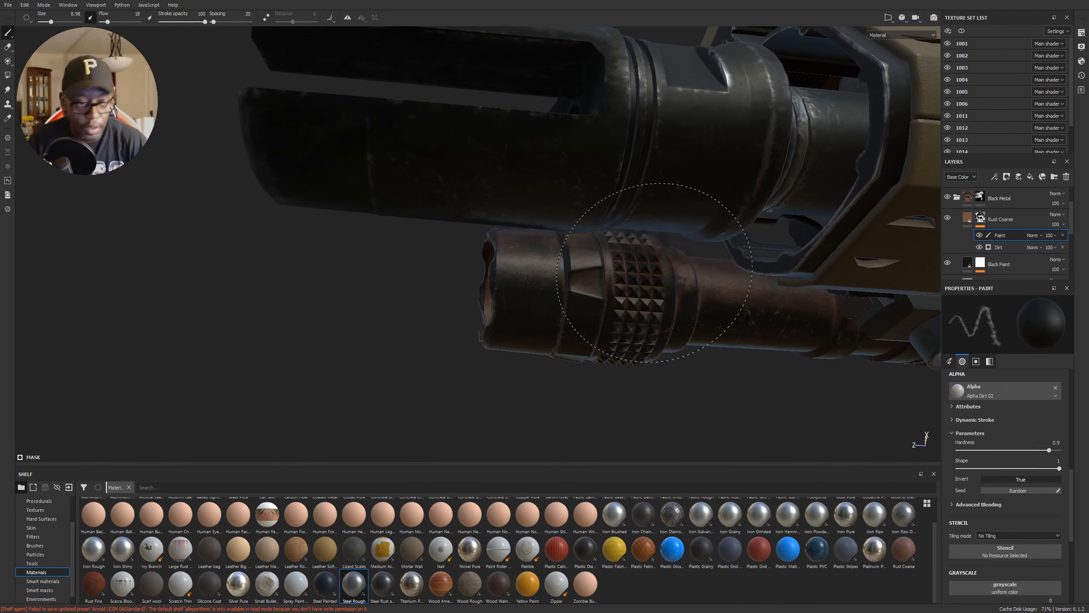
{"action": "left_click_drag", "start_coordinate": [666, 288], "coordinate": [643, 288], "text": "ctrl"}
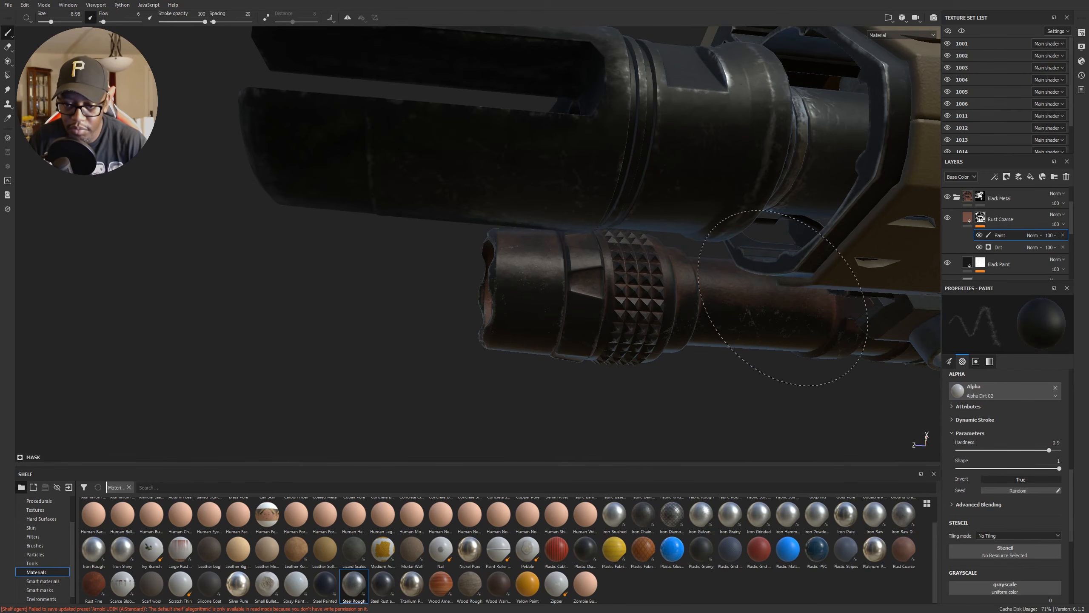
{"action": "left_click_drag", "start_coordinate": [782, 297], "coordinate": [865, 297], "text": "alt"}
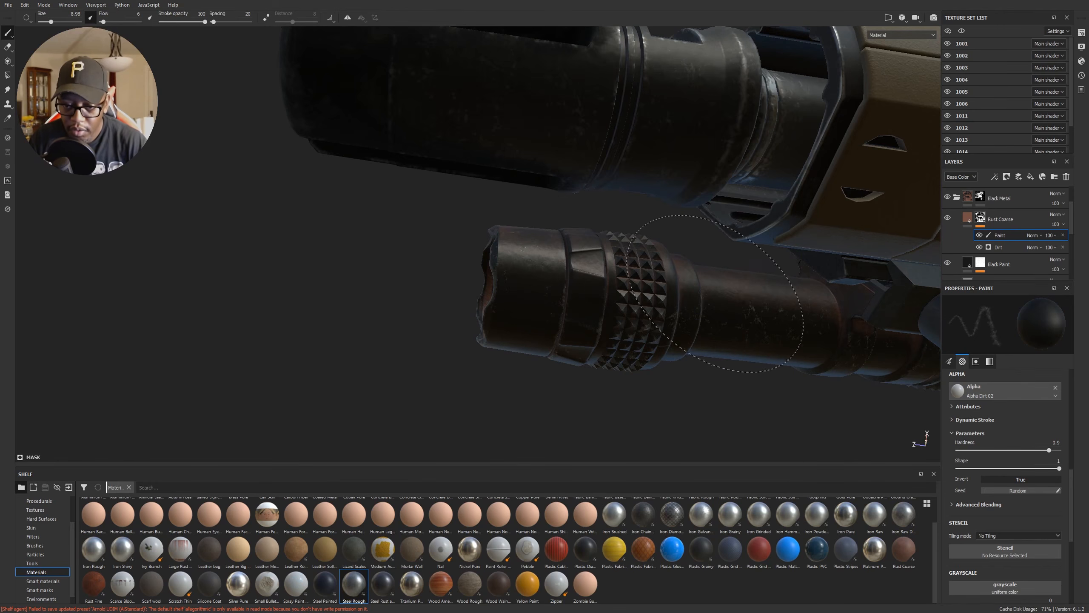
{"action": "mouse_move", "coordinate": [647, 271]}
{"action": "left_mouse_down", "text": "alt"}
{"action": "mouse_move", "coordinate": [725, 377]}
{"action": "mouse_move", "coordinate": [742, 287]}
{"action": "mouse_move", "coordinate": [692, 291]}
{"action": "left_mouse_up", "text": "alt"}
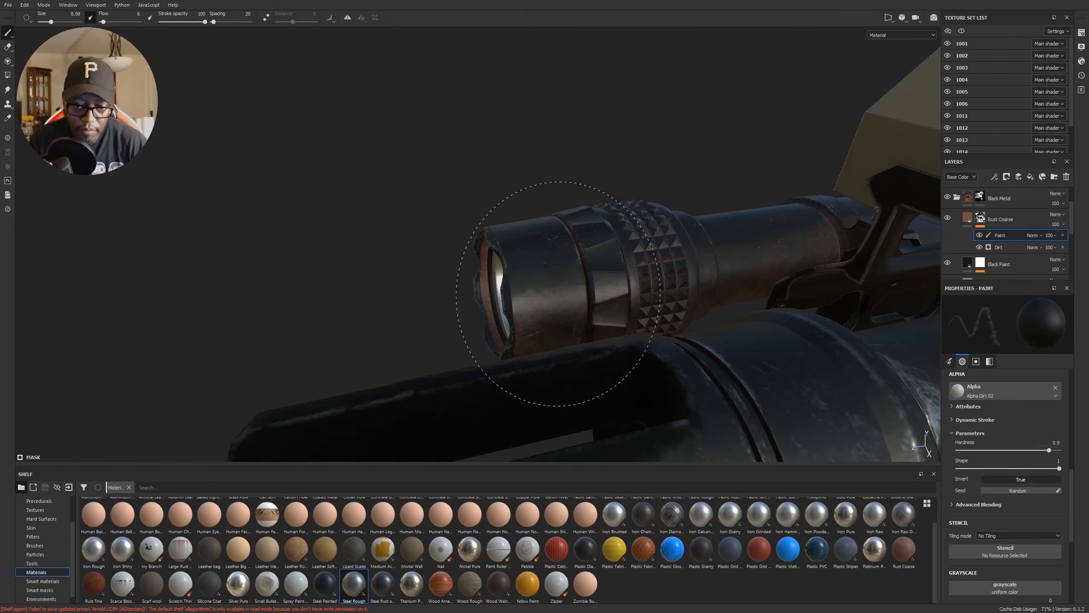
Step: Reduce the brush size to 3.91 and mask out more rust along the flashlight's tube, knurled ring and underside
{"action": "right_click_drag", "start_coordinate": [625, 272], "coordinate": [603, 272], "text": "ctrl"}
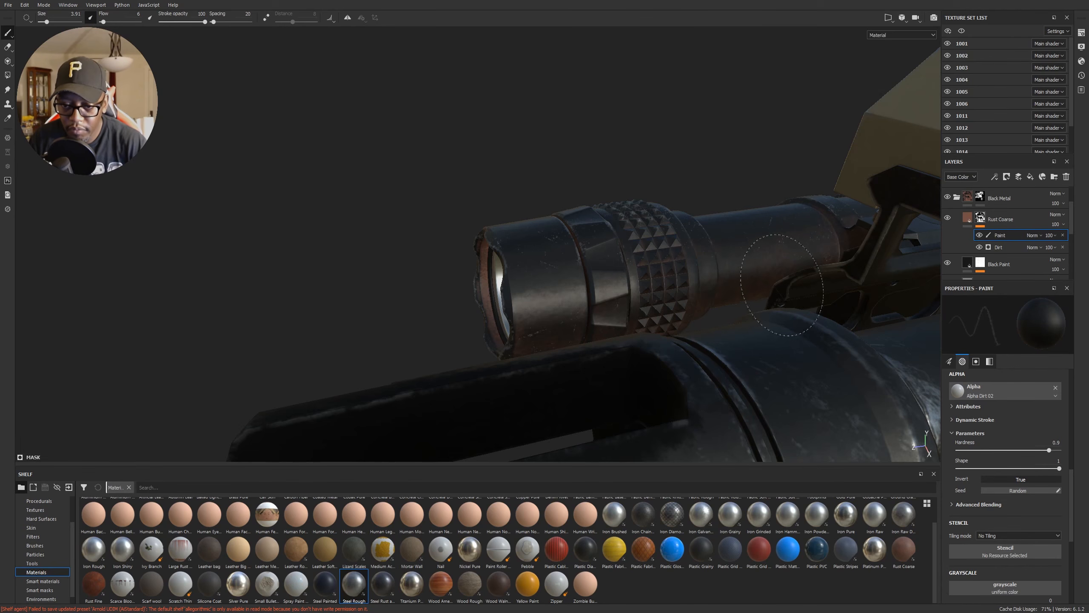
{"action": "left_click_drag", "start_coordinate": [749, 276], "coordinate": [736, 145], "text": "alt"}
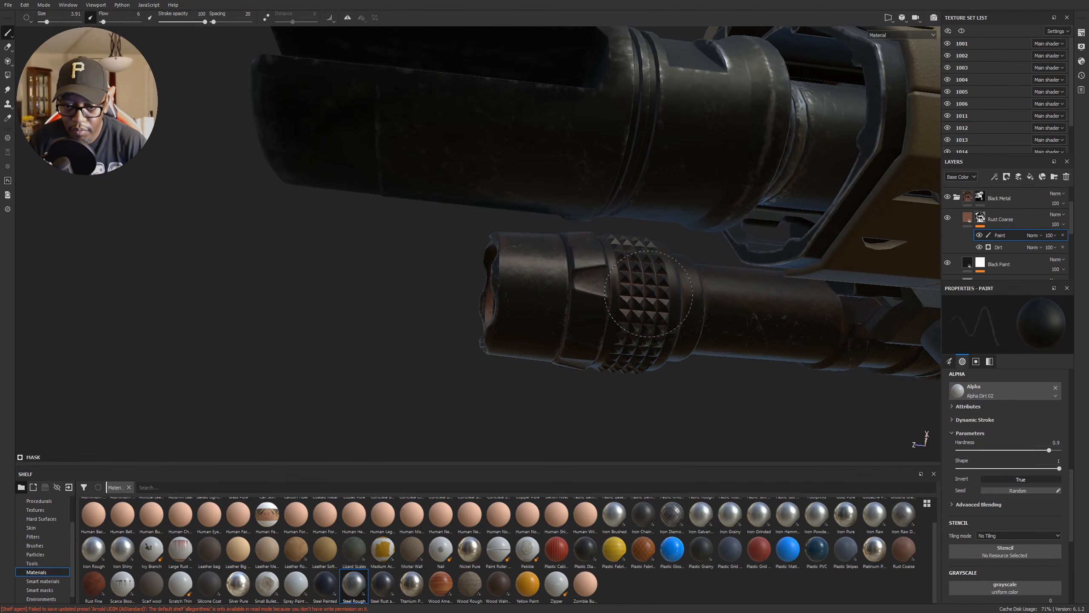
{"action": "key", "text": "alt"}
{"action": "left_click_drag", "start_coordinate": [789, 275], "coordinate": [830, 234], "text": "alt"}
{"action": "right_click_drag", "start_coordinate": [830, 234], "coordinate": [712, 101], "text": "alt"}
{"action": "middle_click_drag", "start_coordinate": [725, 262], "coordinate": [756, 389], "text": "alt"}
{"action": "right_click_drag", "start_coordinate": [756, 390], "coordinate": [716, 322], "text": "alt"}
{"action": "middle_click_drag", "start_coordinate": [751, 144], "coordinate": [770, 203], "text": "alt"}
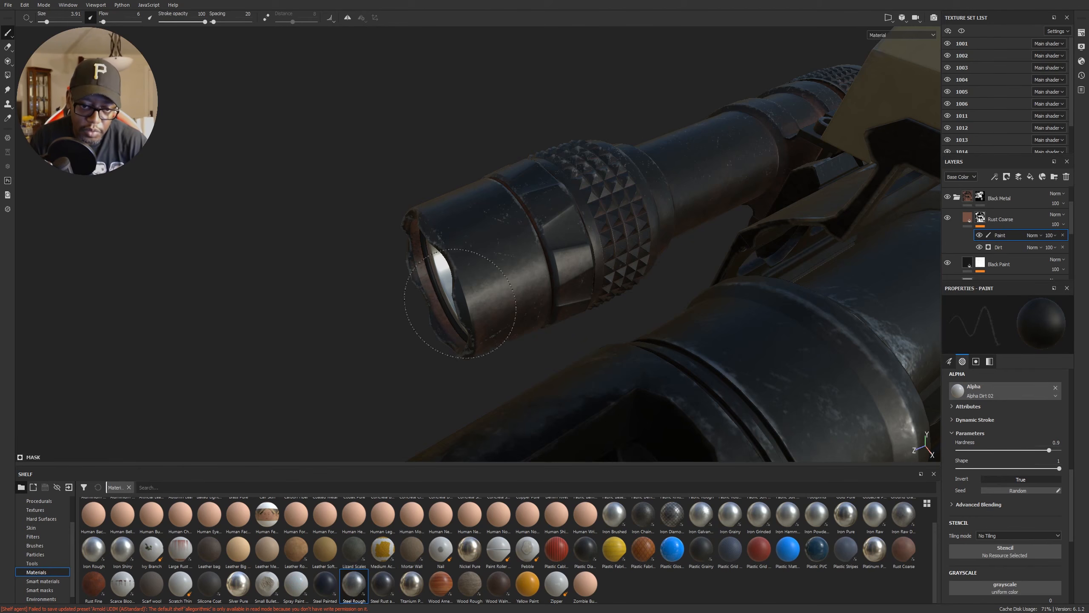
Step: Mask out the rust around the scalloped rim of the flashlight's lens
{"action": "left_click_drag", "start_coordinate": [434, 298], "coordinate": [547, 279], "text": "alt"}
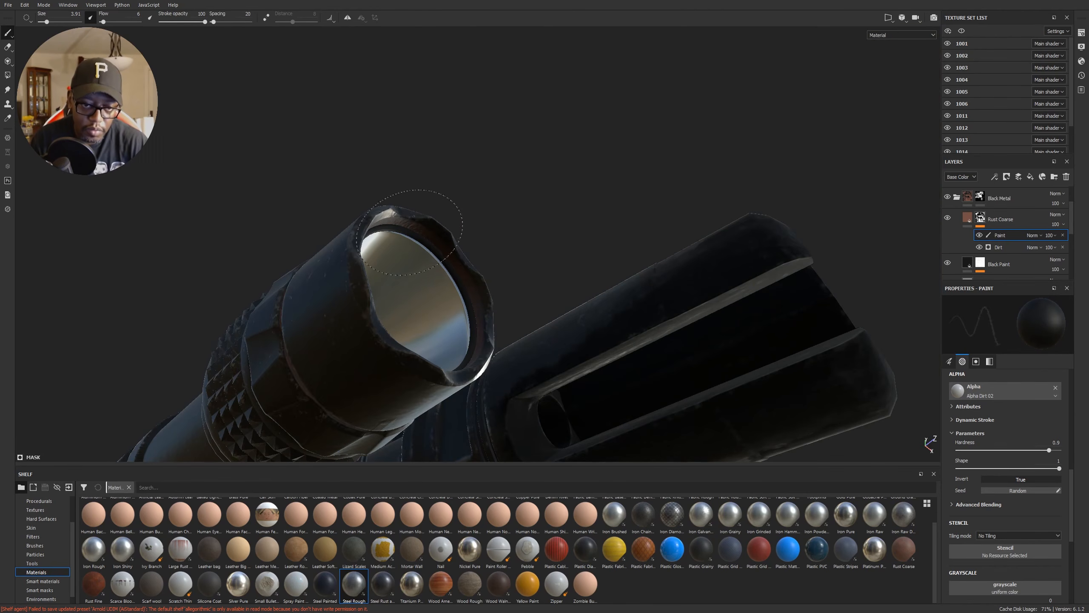
{"action": "left_click_drag", "start_coordinate": [527, 234], "coordinate": [766, 214], "text": "alt"}
{"action": "right_click_drag", "start_coordinate": [766, 214], "coordinate": [200, 2], "text": "alt"}
Step: Raise the brush flow to 13 and thin the rust on the flashlight's knurled tail cap from above and below
{"action": "mouse_move", "coordinate": [405, 282]}
{"action": "left_mouse_down", "text": "alt"}
{"action": "mouse_move", "coordinate": [489, 297]}
{"action": "mouse_move", "coordinate": [851, 309]}
{"action": "mouse_move", "coordinate": [510, 350]}
{"action": "mouse_move", "coordinate": [752, 330]}
{"action": "mouse_move", "coordinate": [745, 373]}
{"action": "left_mouse_up", "text": "alt"}
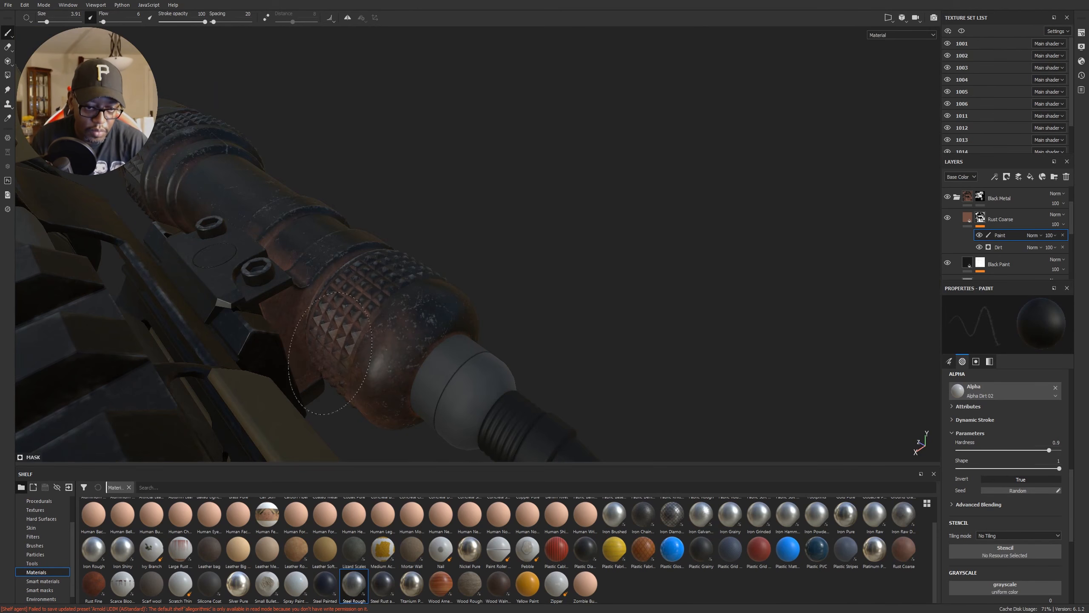
{"action": "left_click_drag", "start_coordinate": [390, 294], "coordinate": [400, 300], "text": "ctrl"}
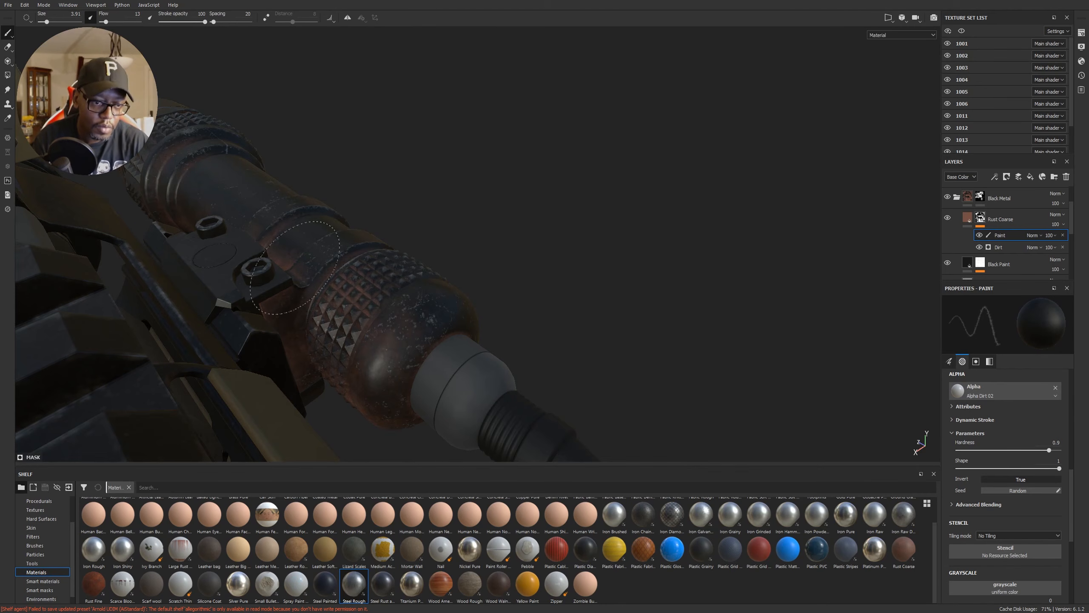
{"action": "mouse_move", "coordinate": [551, 307]}
{"action": "left_mouse_down", "text": "alt"}
{"action": "mouse_move", "coordinate": [496, 156]}
{"action": "mouse_move", "coordinate": [476, 144]}
{"action": "left_mouse_up", "text": "alt"}
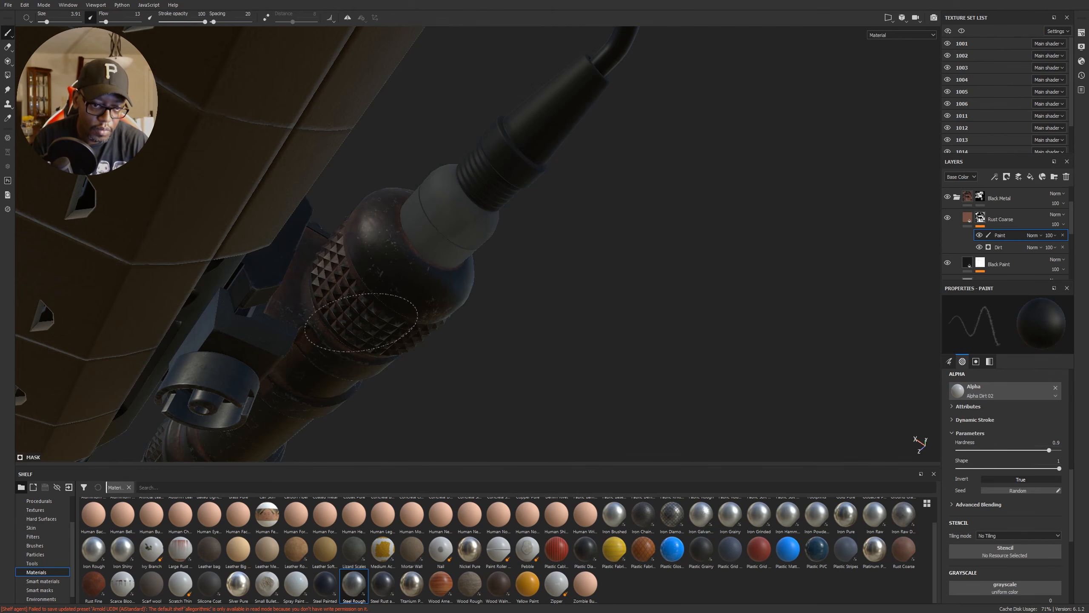
{"action": "mouse_move", "coordinate": [430, 232]}
{"action": "left_mouse_down", "text": "alt"}
{"action": "mouse_move", "coordinate": [640, 260]}
{"action": "mouse_move", "coordinate": [383, 201]}
{"action": "left_mouse_up", "text": "alt"}
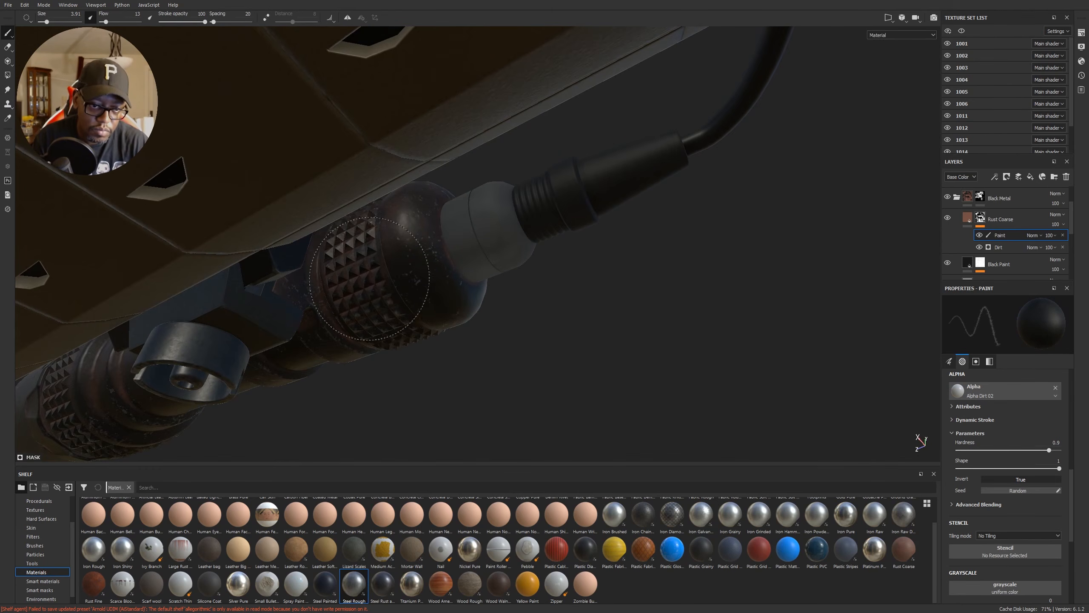
{"action": "left_click_drag", "start_coordinate": [497, 236], "coordinate": [493, 352], "text": "alt"}
{"action": "middle_click_drag", "start_coordinate": [645, 386], "coordinate": [643, 339], "text": "alt"}
{"action": "right_click_drag", "start_coordinate": [643, 257], "coordinate": [386, 292], "text": "alt"}
{"action": "right_click_drag", "start_coordinate": [613, 216], "coordinate": [397, 202], "text": "alt"}
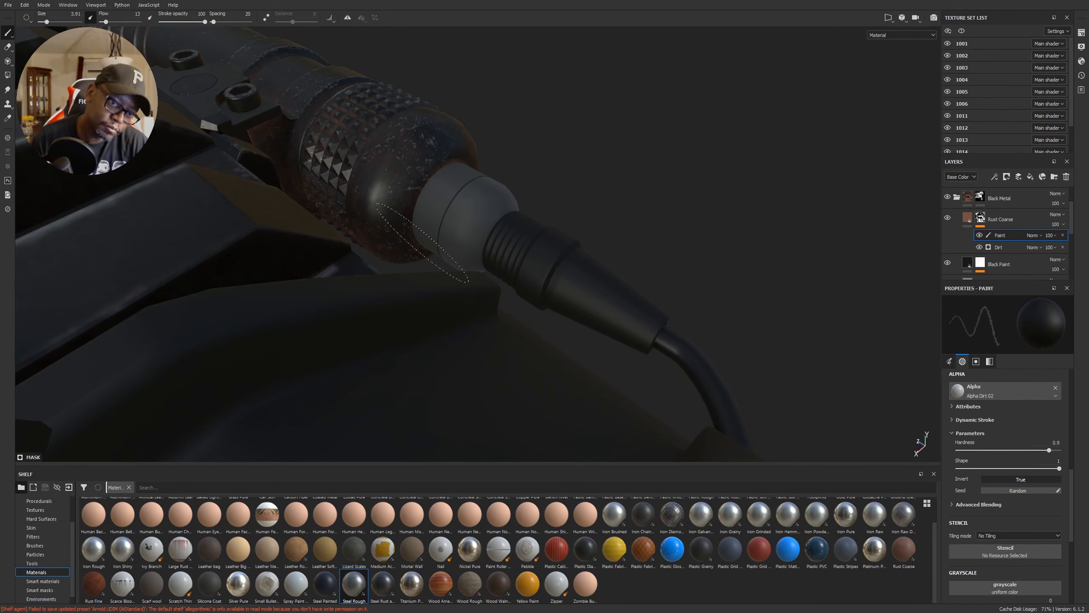
{"action": "left_click_drag", "start_coordinate": [803, 161], "coordinate": [645, 134], "text": "alt"}
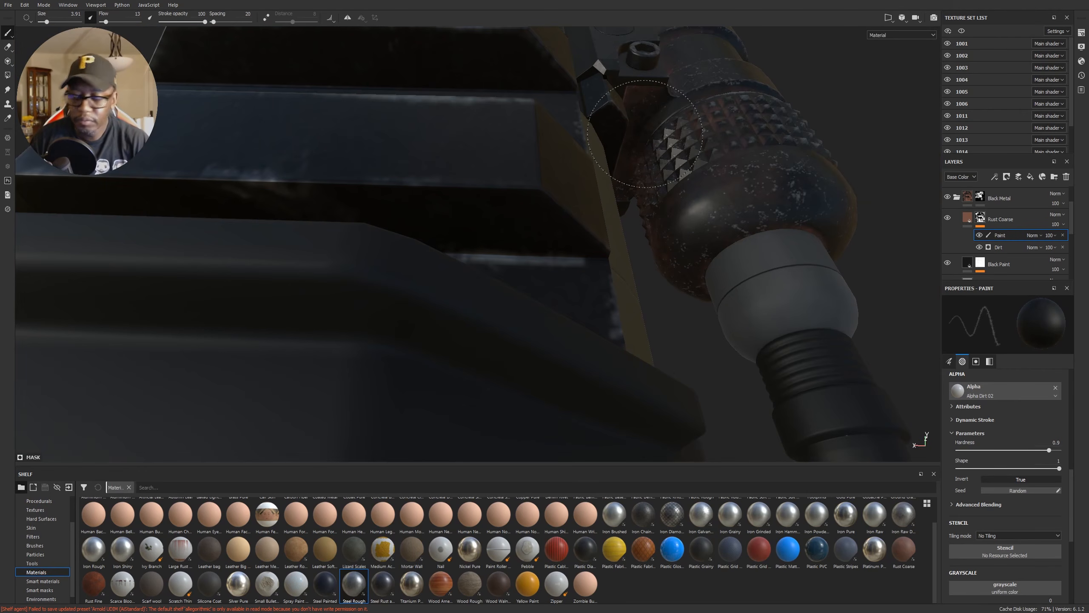
Step: Examine the rifle from both sides and the front, comparing the flashlight's reduced rust with the receiver and handguard finishes
{"action": "right_click_drag", "start_coordinate": [715, 282], "coordinate": [575, 292], "text": "alt"}
{"action": "left_click_drag", "start_coordinate": [704, 274], "coordinate": [463, 180], "text": "alt"}
{"action": "middle_click_drag", "start_coordinate": [865, 248], "coordinate": [547, 253], "text": "alt"}
{"action": "mouse_move", "coordinate": [547, 253]}
{"action": "left_mouse_down", "text": "alt"}
{"action": "mouse_move", "coordinate": [116, 241]}
{"action": "mouse_move", "coordinate": [349, 235]}
{"action": "left_mouse_up", "text": "alt"}
{"action": "middle_click_drag", "start_coordinate": [339, 229], "coordinate": [743, 241], "text": "alt"}
{"action": "mouse_move", "coordinate": [386, 255]}
{"action": "middle_mouse_down", "text": "alt"}
{"action": "mouse_move", "coordinate": [625, 295]}
{"action": "mouse_move", "coordinate": [607, 262]}
{"action": "middle_mouse_up", "text": "alt"}
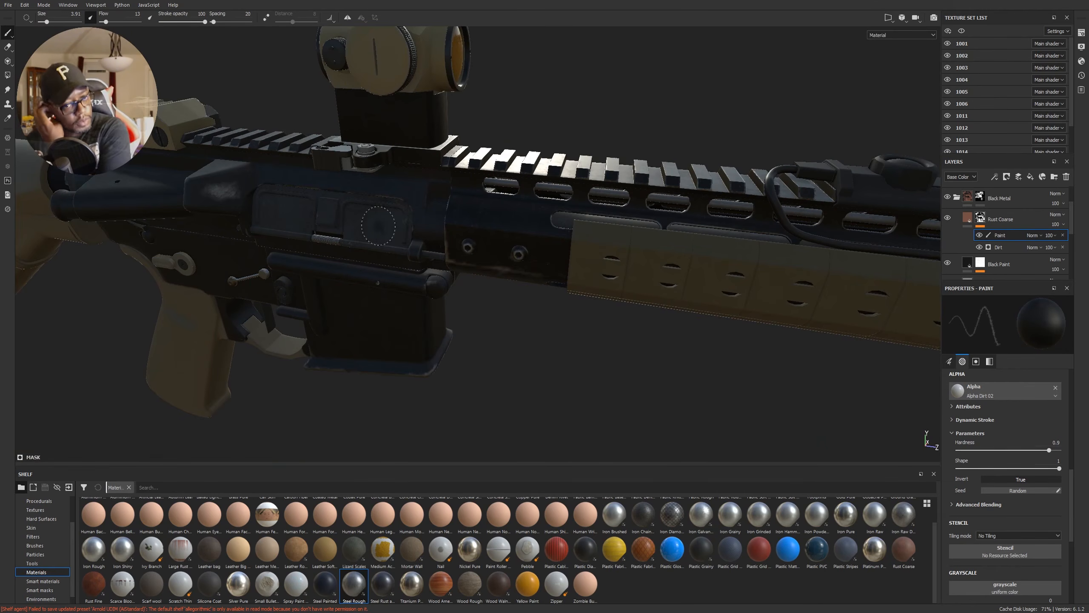
{"action": "middle_click_drag", "start_coordinate": [630, 307], "coordinate": [249, 240], "text": "alt"}
{"action": "mouse_move", "coordinate": [600, 257]}
{"action": "left_mouse_down", "text": "alt"}
{"action": "mouse_move", "coordinate": [515, 218]}
{"action": "mouse_move", "coordinate": [541, 214]}
{"action": "left_mouse_up", "text": "alt"}
{"action": "left_click_drag", "start_coordinate": [750, 306], "coordinate": [690, 302], "text": "alt"}
{"action": "middle_click_drag", "start_coordinate": [398, 275], "coordinate": [892, 316], "text": "alt"}
{"action": "left_click_drag", "start_coordinate": [480, 241], "coordinate": [599, 231], "text": "alt"}
{"action": "middle_click_drag", "start_coordinate": [599, 232], "coordinate": [482, 245], "text": "alt"}
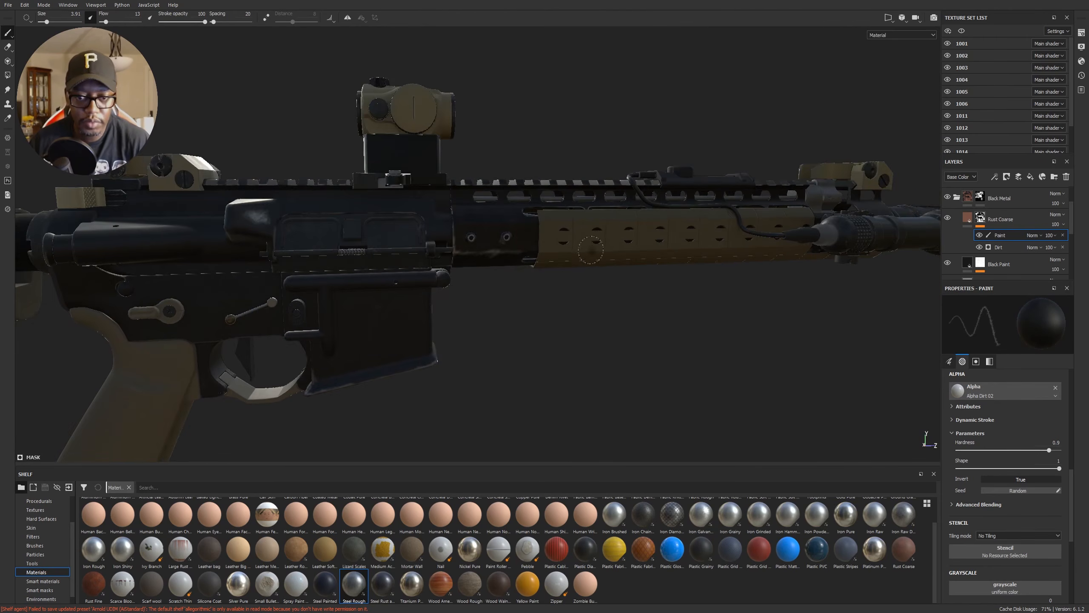
{"action": "scroll", "coordinate": [482, 244], "scroll_direction": "down", "scroll_amount": 2}
{"action": "left_click_drag", "start_coordinate": [631, 253], "coordinate": [856, 284], "text": "alt"}
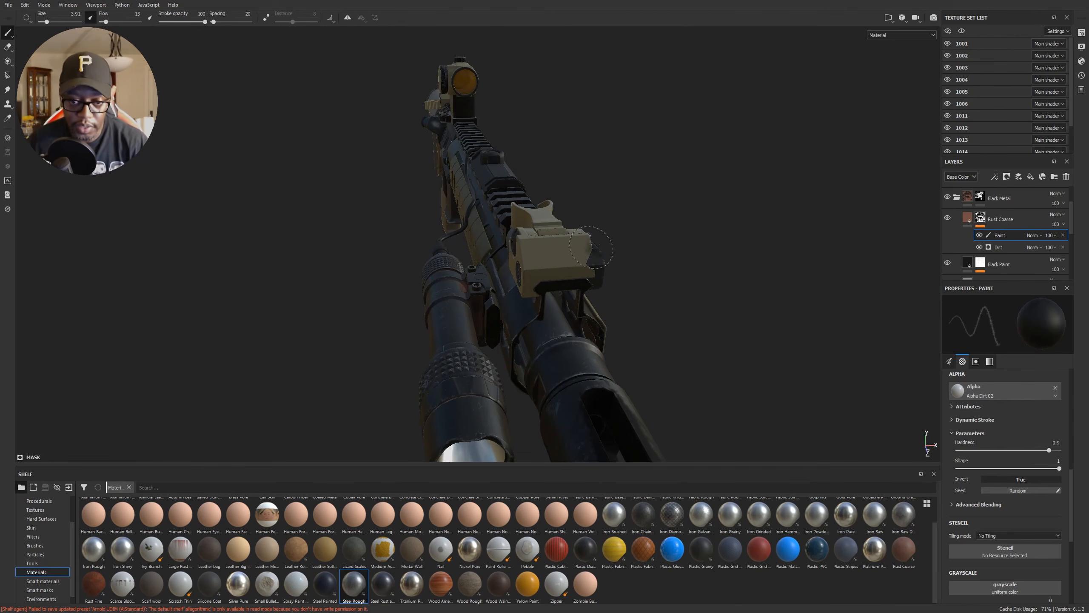
{"action": "left_click_drag", "start_coordinate": [546, 252], "coordinate": [55, 240], "text": "alt"}
{"action": "middle_click_drag", "start_coordinate": [832, 319], "coordinate": [347, 288], "text": "alt"}
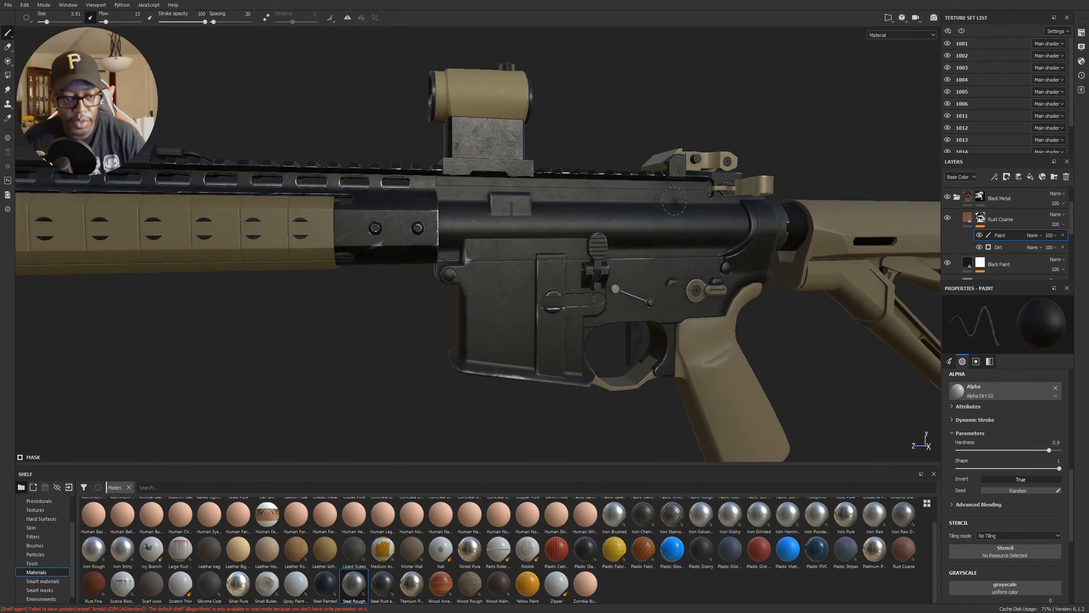
Step: Examine the lower receiver, the underside of the pistol grip and the buttstock for wear and finish
{"action": "left_click_drag", "start_coordinate": [682, 247], "coordinate": [668, 257], "text": "alt"}
{"action": "middle_click_drag", "start_coordinate": [772, 240], "coordinate": [534, 240], "text": "alt"}
{"action": "left_click_drag", "start_coordinate": [534, 239], "coordinate": [536, 232], "text": "alt"}
{"action": "middle_click_drag", "start_coordinate": [536, 232], "coordinate": [621, 257], "text": "alt"}
{"action": "middle_click_drag", "start_coordinate": [763, 420], "coordinate": [657, 364], "text": "alt"}
{"action": "mouse_move", "coordinate": [656, 364]}
{"action": "left_mouse_down", "text": "alt"}
{"action": "mouse_move", "coordinate": [540, 212]}
{"action": "mouse_move", "coordinate": [472, 197]}
{"action": "left_mouse_up", "text": "alt"}
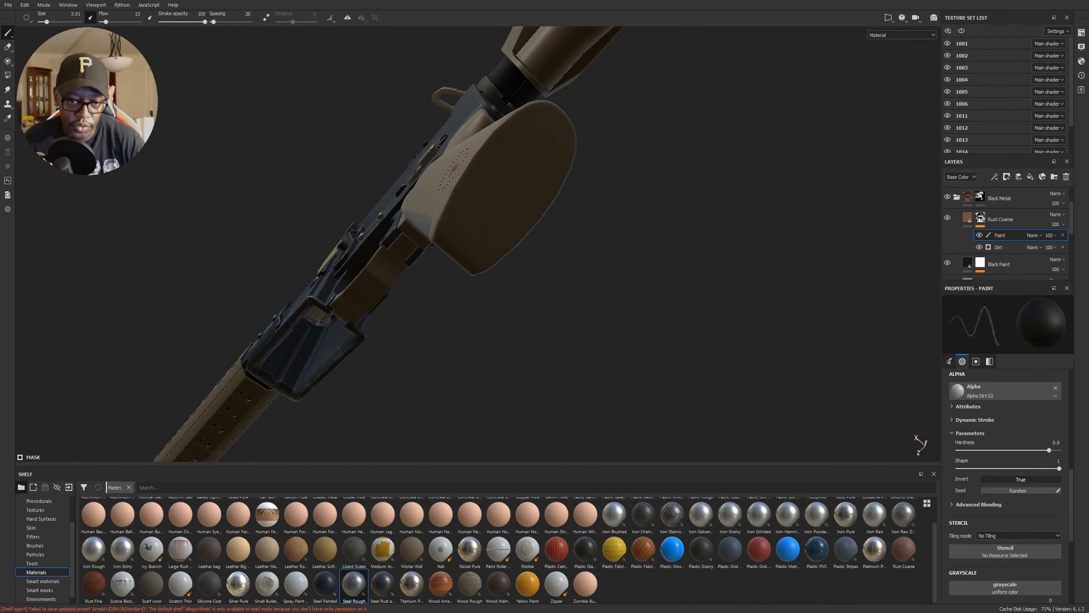
{"action": "left_click_drag", "start_coordinate": [402, 169], "coordinate": [416, 113], "text": "alt"}
{"action": "mouse_move", "coordinate": [545, 258]}
{"action": "left_mouse_down", "text": "alt"}
{"action": "mouse_move", "coordinate": [652, 195]}
{"action": "mouse_move", "coordinate": [505, 207]}
{"action": "left_mouse_up", "text": "alt"}
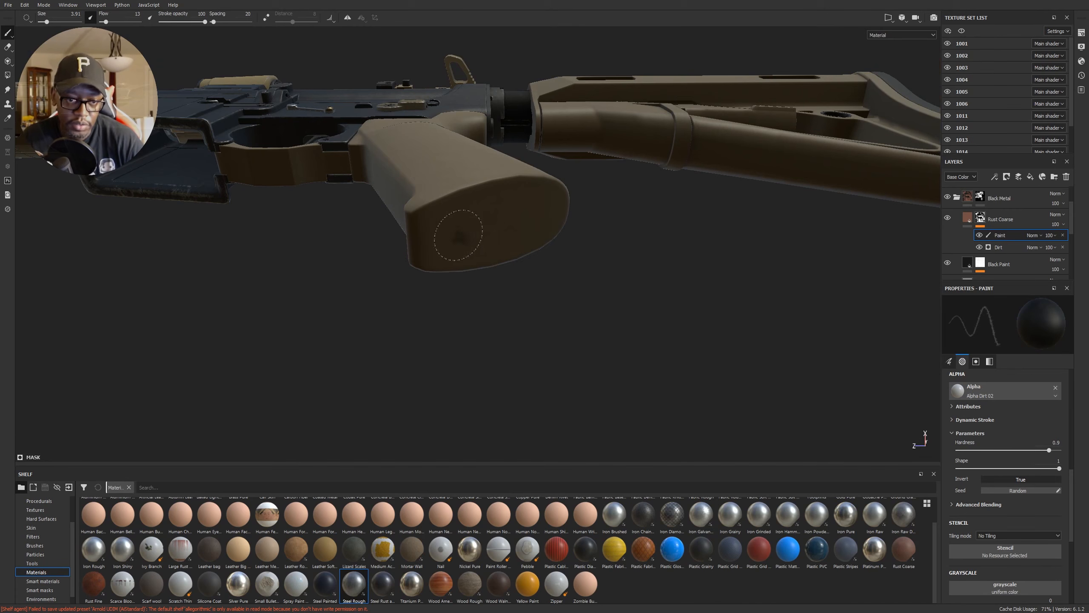
{"action": "left_click_drag", "start_coordinate": [632, 229], "coordinate": [357, 305], "text": "alt"}
{"action": "middle_click_drag", "start_coordinate": [601, 258], "coordinate": [505, 284], "text": "alt"}
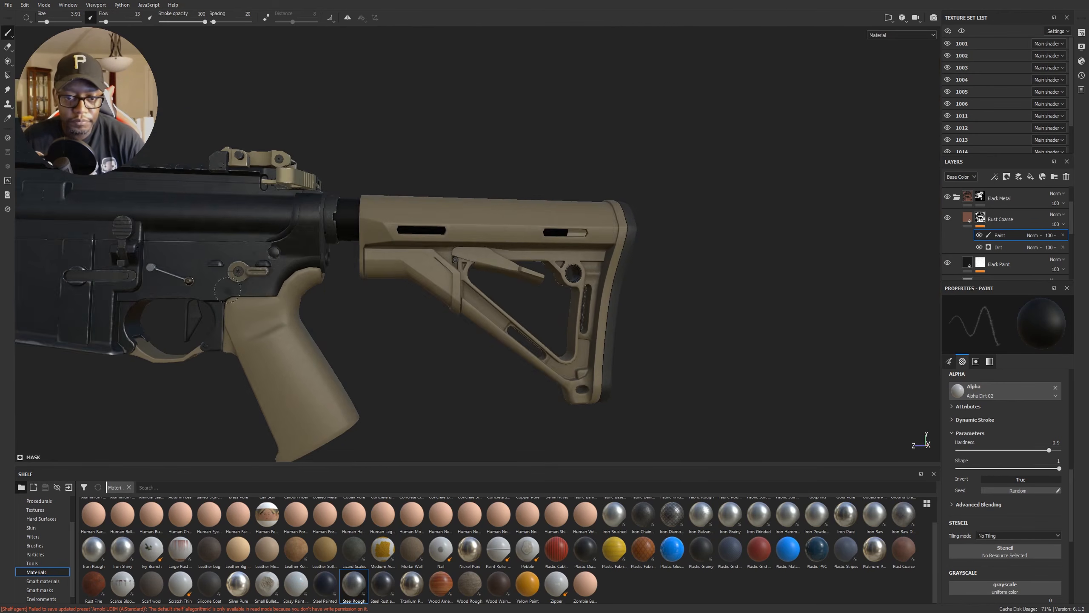
{"action": "right_click_drag", "start_coordinate": [505, 283], "coordinate": [603, 282], "text": "alt"}
{"action": "middle_click_drag", "start_coordinate": [603, 282], "coordinate": [299, 268], "text": "alt"}
{"action": "right_click_drag", "start_coordinate": [299, 269], "coordinate": [373, 285], "text": "alt"}
{"action": "mouse_move", "coordinate": [373, 286]}
{"action": "middle_mouse_down", "text": "alt"}
{"action": "mouse_move", "coordinate": [503, 275]}
{"action": "mouse_move", "coordinate": [596, 290]}
{"action": "middle_mouse_up", "text": "alt"}
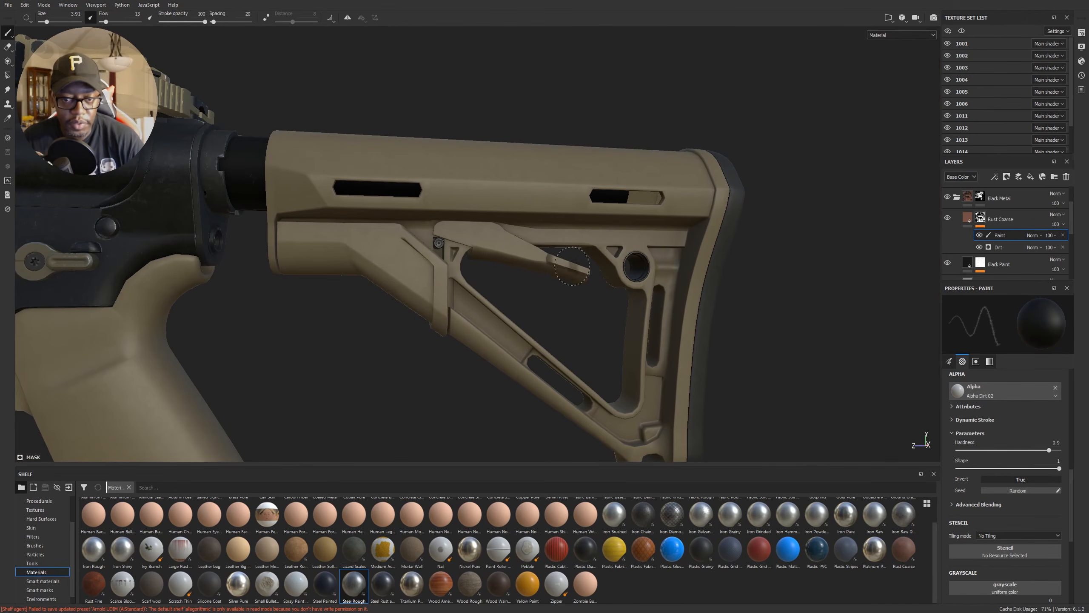
{"action": "left_click_drag", "start_coordinate": [573, 266], "coordinate": [536, 259], "text": "alt"}
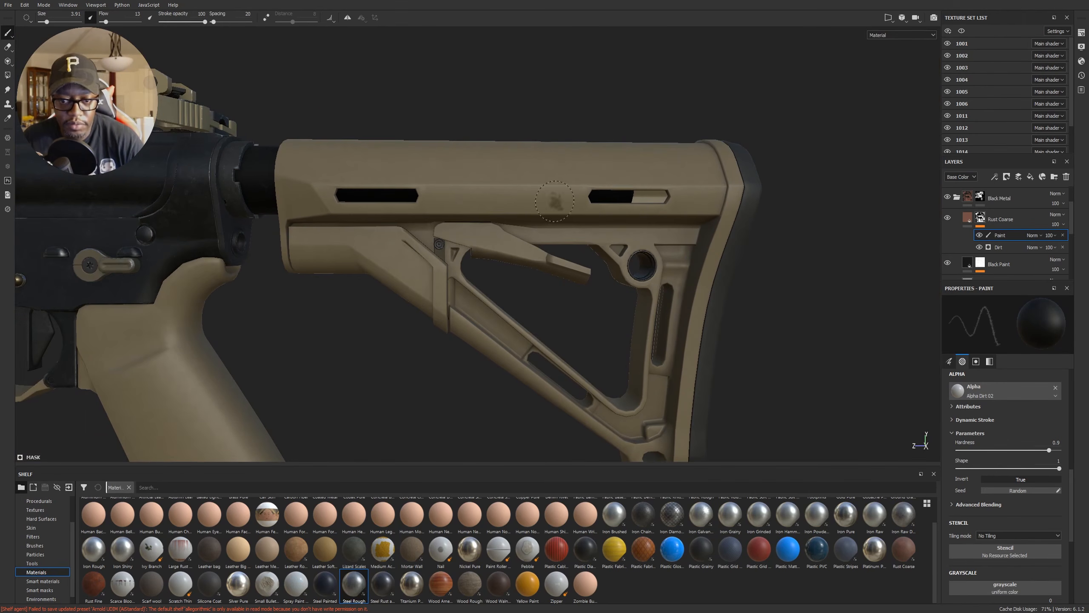
Step: Examine the tan handguard, front sight, muzzle device and flashlight from the side, front and above
{"action": "middle_click_drag", "start_coordinate": [429, 309], "coordinate": [673, 352], "text": "alt"}
{"action": "right_click_drag", "start_coordinate": [673, 352], "coordinate": [588, 325], "text": "alt"}
{"action": "middle_click_drag", "start_coordinate": [371, 286], "coordinate": [756, 297], "text": "alt"}
{"action": "middle_click_drag", "start_coordinate": [469, 294], "coordinate": [855, 309], "text": "alt"}
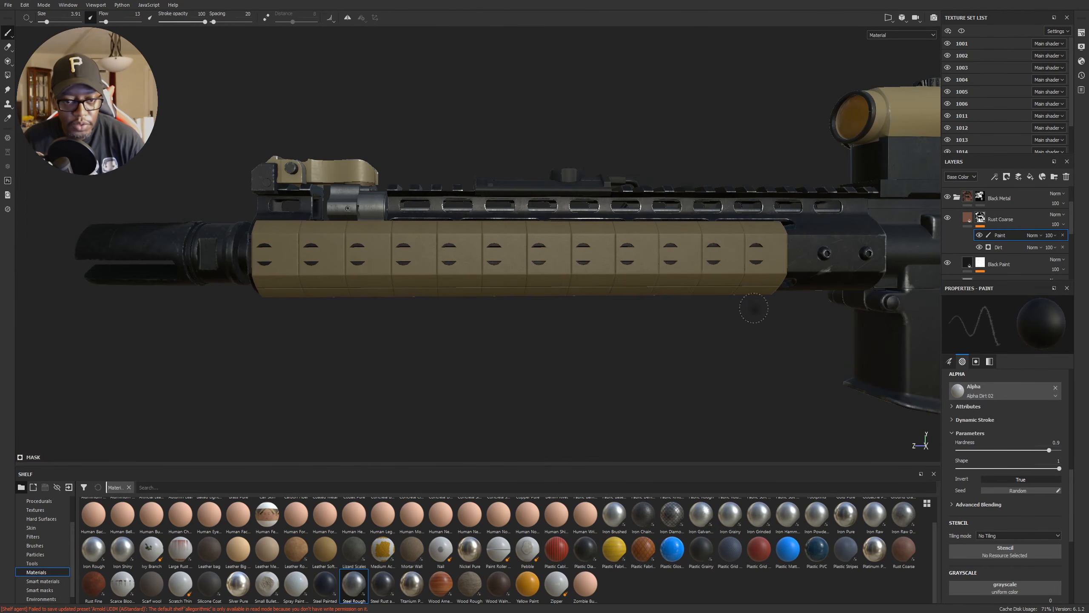
{"action": "mouse_move", "coordinate": [432, 278]}
{"action": "left_mouse_down", "text": "alt"}
{"action": "mouse_move", "coordinate": [379, 297]}
{"action": "mouse_move", "coordinate": [627, 318]}
{"action": "mouse_move", "coordinate": [634, 349]}
{"action": "left_mouse_up", "text": "alt"}
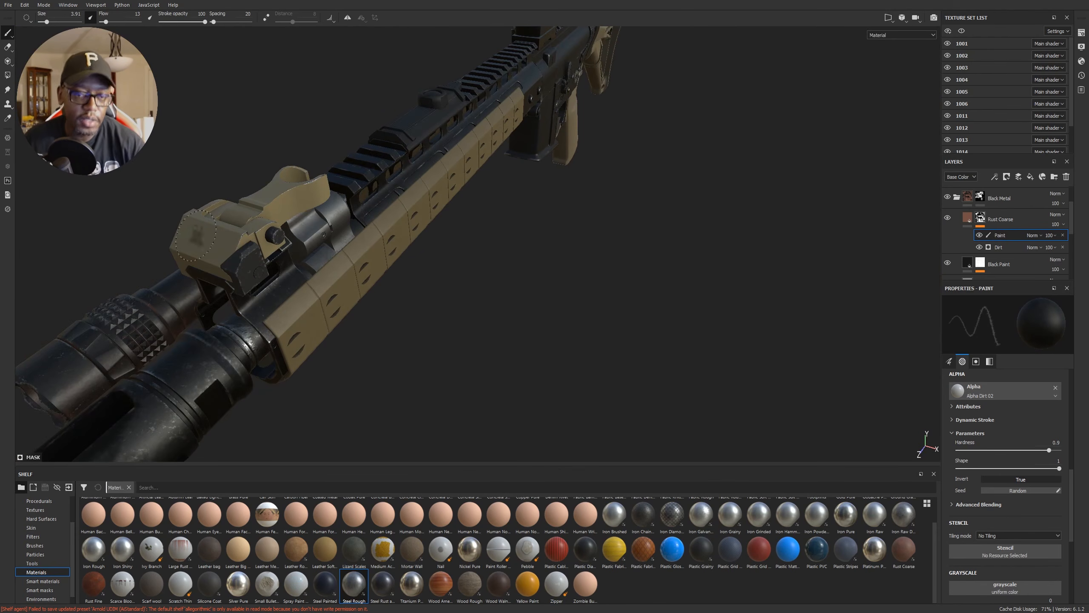
{"action": "mouse_move", "coordinate": [227, 286]}
{"action": "left_mouse_down", "text": "alt"}
{"action": "mouse_move", "coordinate": [836, 239]}
{"action": "mouse_move", "coordinate": [686, 185]}
{"action": "left_mouse_up", "text": "alt"}
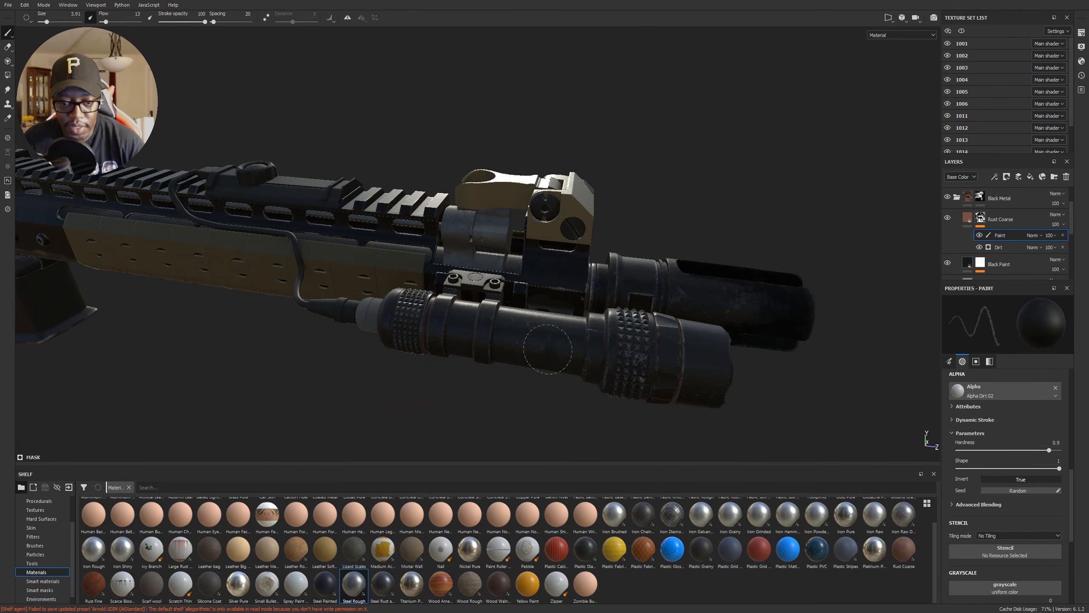
{"action": "middle_click_drag", "start_coordinate": [509, 356], "coordinate": [833, 325], "text": "alt"}
{"action": "mouse_move", "coordinate": [833, 325]}
{"action": "left_mouse_down", "text": "alt"}
{"action": "mouse_move", "coordinate": [729, 341]}
{"action": "mouse_move", "coordinate": [487, 289]}
{"action": "mouse_move", "coordinate": [539, 261]}
{"action": "mouse_move", "coordinate": [515, 258]}
{"action": "mouse_move", "coordinate": [55, 241]}
{"action": "left_mouse_up", "text": "alt"}
Step: Examine the receiver's controls and magazine well up close, comparing them with the grip, buttstock and handguard
{"action": "right_click_drag", "start_coordinate": [686, 377], "coordinate": [884, 402], "text": "alt"}
{"action": "middle_click_drag", "start_coordinate": [455, 292], "coordinate": [643, 308], "text": "alt"}
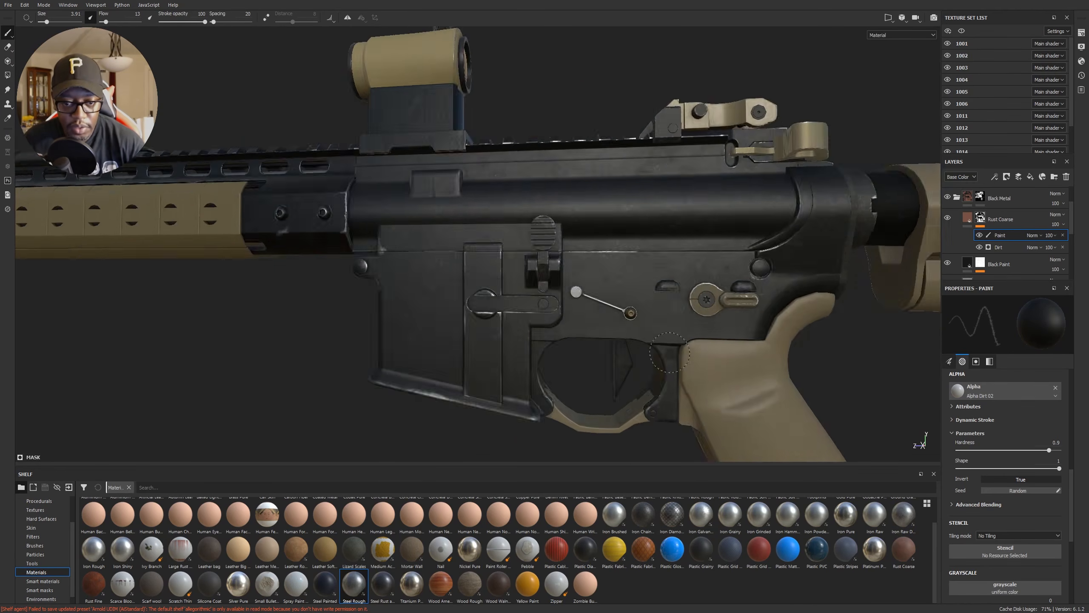
{"action": "right_click_drag", "start_coordinate": [643, 309], "coordinate": [811, 296], "text": "alt"}
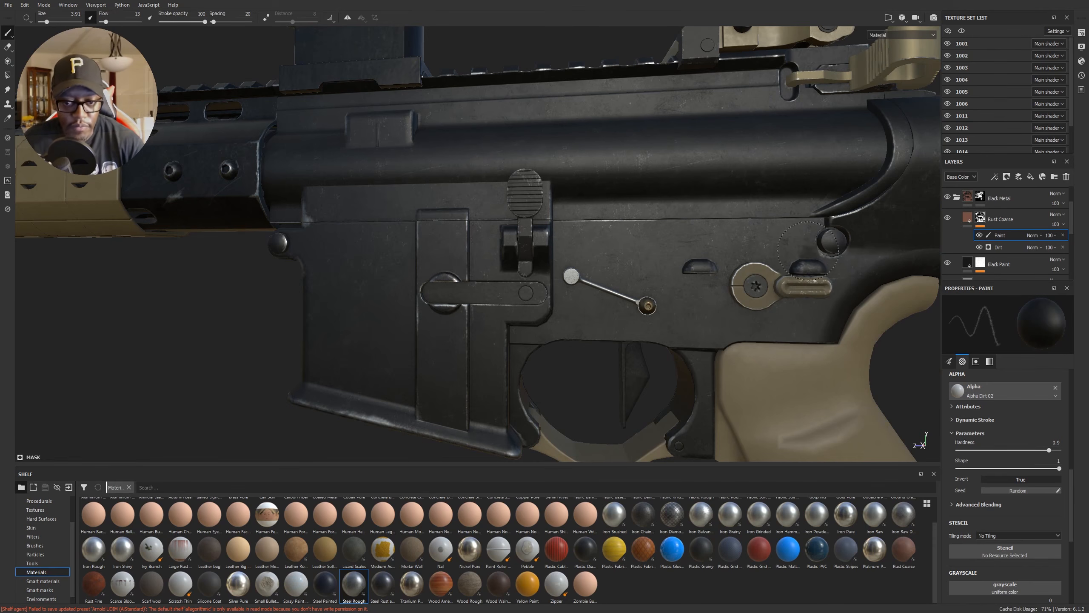
{"action": "right_click_drag", "start_coordinate": [656, 294], "coordinate": [541, 253], "text": "alt"}
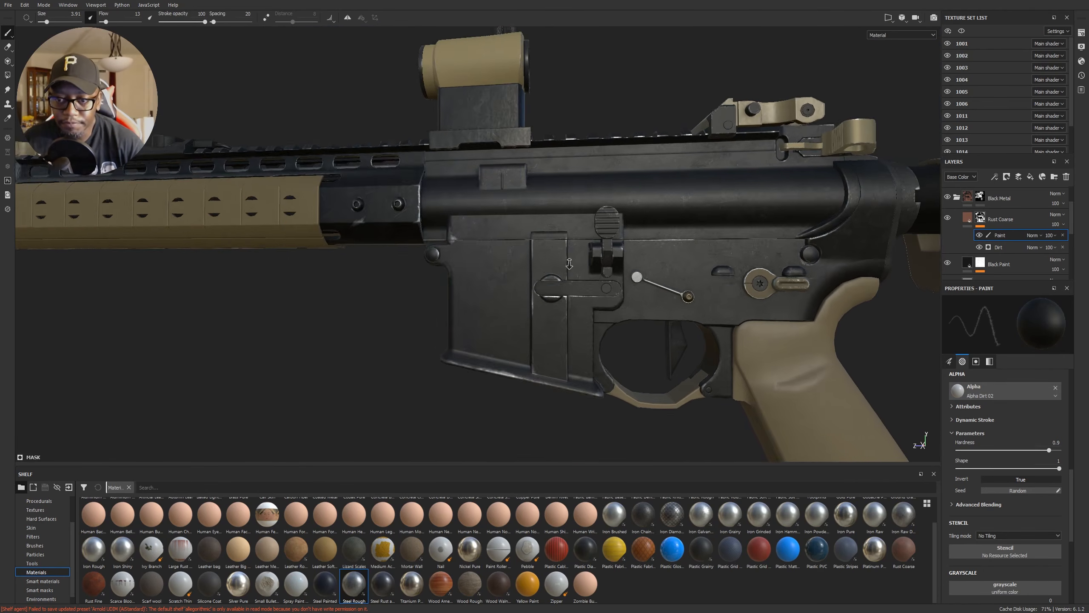
{"action": "mouse_move", "coordinate": [914, 315]}
{"action": "middle_mouse_down", "text": "alt"}
{"action": "mouse_move", "coordinate": [661, 303]}
{"action": "mouse_move", "coordinate": [663, 226]}
{"action": "middle_mouse_up", "text": "alt"}
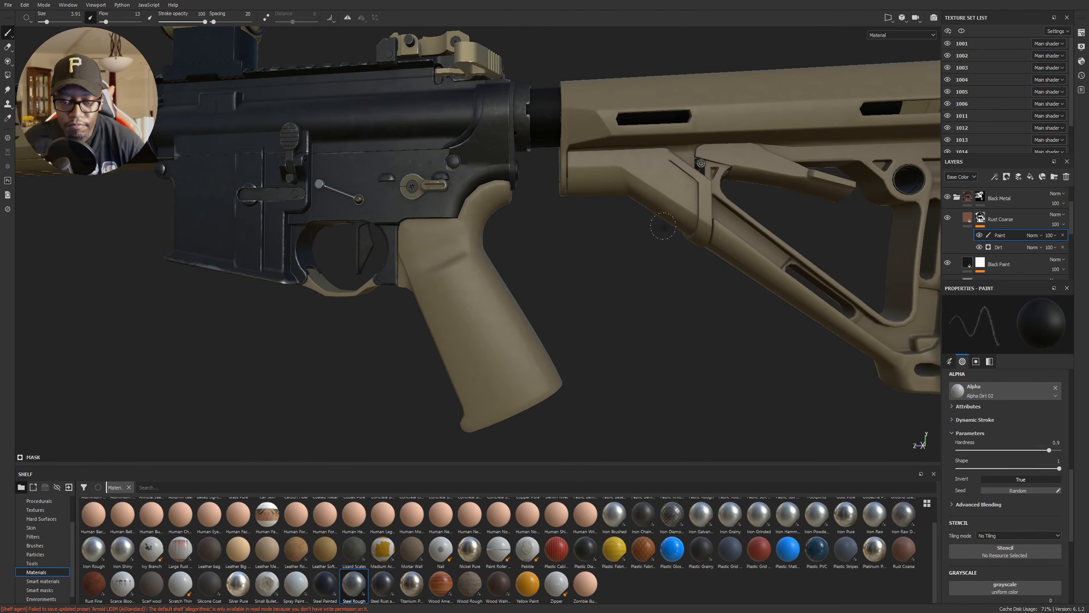
{"action": "left_click_drag", "start_coordinate": [717, 236], "coordinate": [695, 251], "text": "alt"}
{"action": "middle_click_drag", "start_coordinate": [695, 251], "coordinate": [641, 341], "text": "alt"}
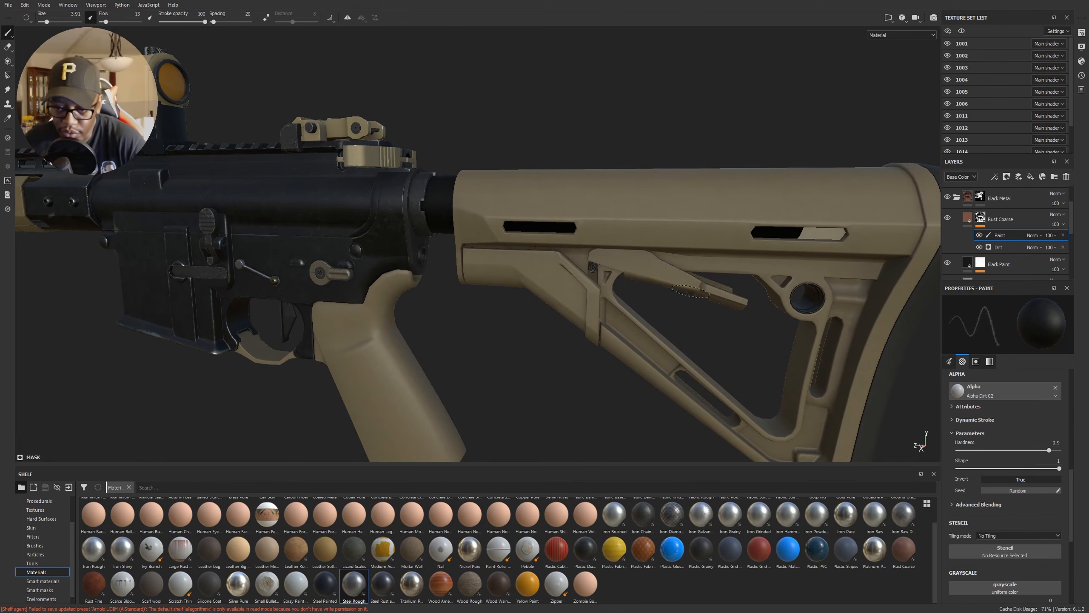
{"action": "middle_click_drag", "start_coordinate": [692, 292], "coordinate": [517, 298], "text": "alt"}
{"action": "right_click_drag", "start_coordinate": [517, 299], "coordinate": [432, 263], "text": "alt"}
{"action": "middle_click_drag", "start_coordinate": [432, 263], "coordinate": [854, 288], "text": "alt"}
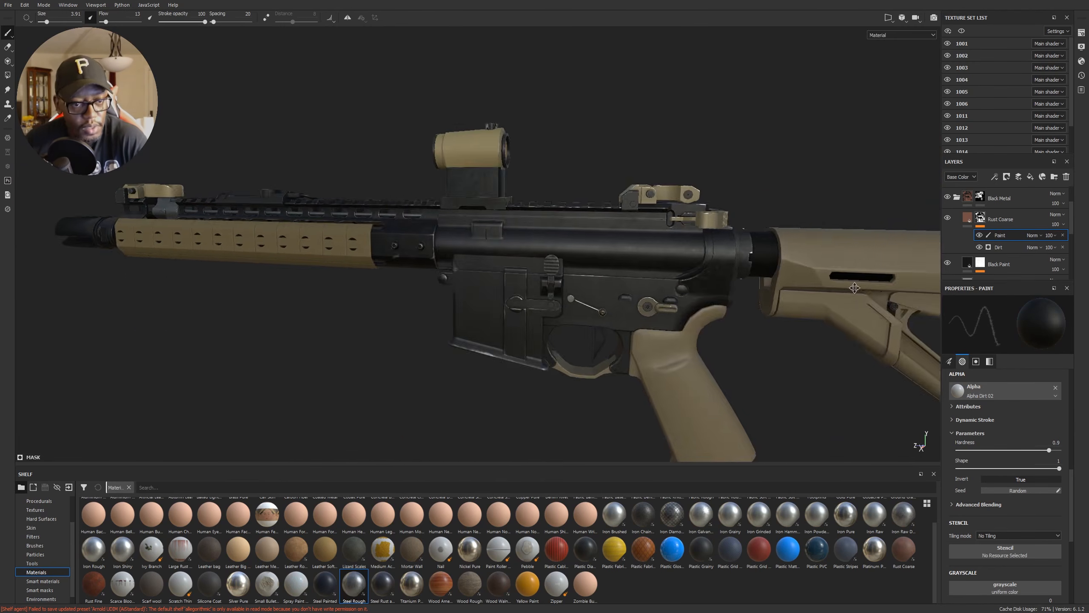
{"action": "left_click_drag", "start_coordinate": [855, 288], "coordinate": [914, 266], "text": "alt"}
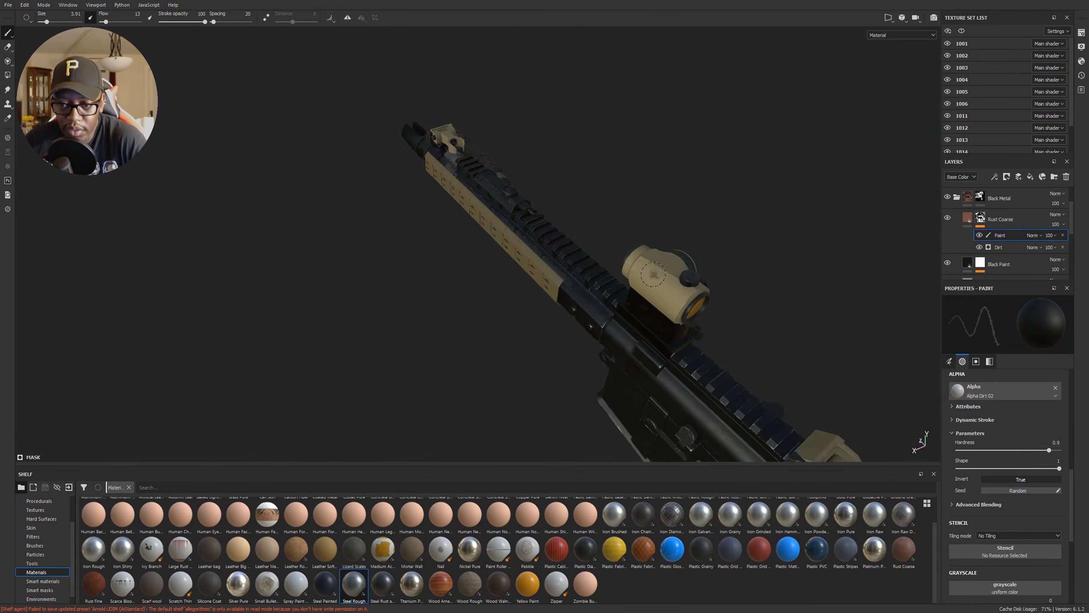
Step: Reduce the brush size to 0.15 for close work on the red dot sight's housing and knobs
{"action": "right_click_drag", "start_coordinate": [913, 266], "coordinate": [990, 341], "text": "alt"}
{"action": "left_click_drag", "start_coordinate": [914, 331], "coordinate": [546, 276], "text": "alt"}
{"action": "right_click_drag", "start_coordinate": [546, 276], "coordinate": [973, 323], "text": "alt"}
{"action": "left_click_drag", "start_coordinate": [910, 300], "coordinate": [608, 336], "text": "alt"}
{"action": "right_click_drag", "start_coordinate": [608, 336], "coordinate": [554, 284], "text": "alt"}
{"action": "middle_click_drag", "start_coordinate": [554, 284], "coordinate": [611, 253], "text": "alt"}
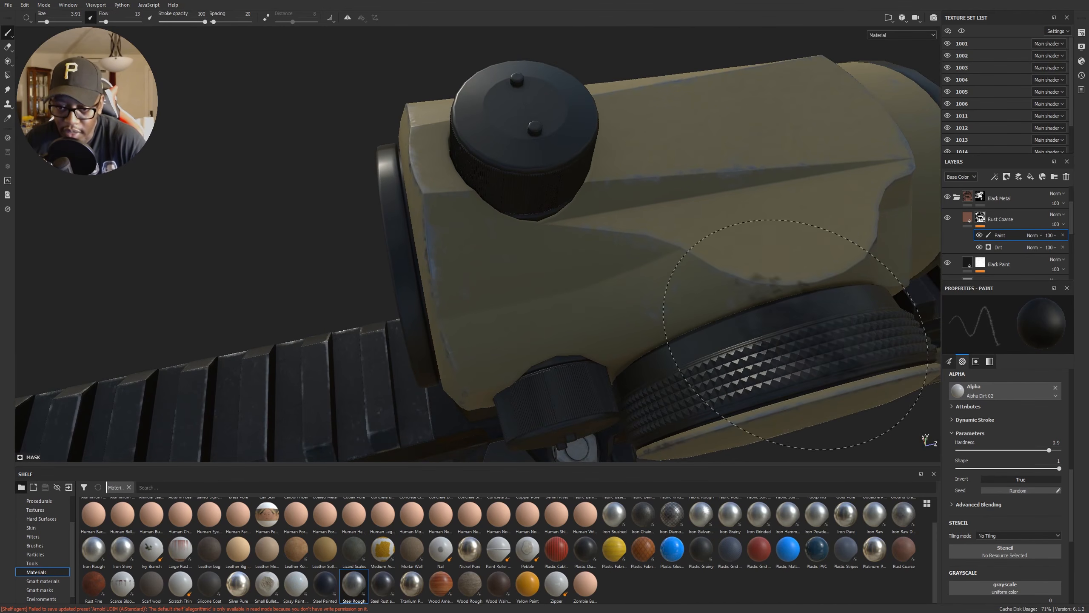
{"action": "right_click_drag", "start_coordinate": [779, 338], "coordinate": [764, 326], "text": "ctrl"}
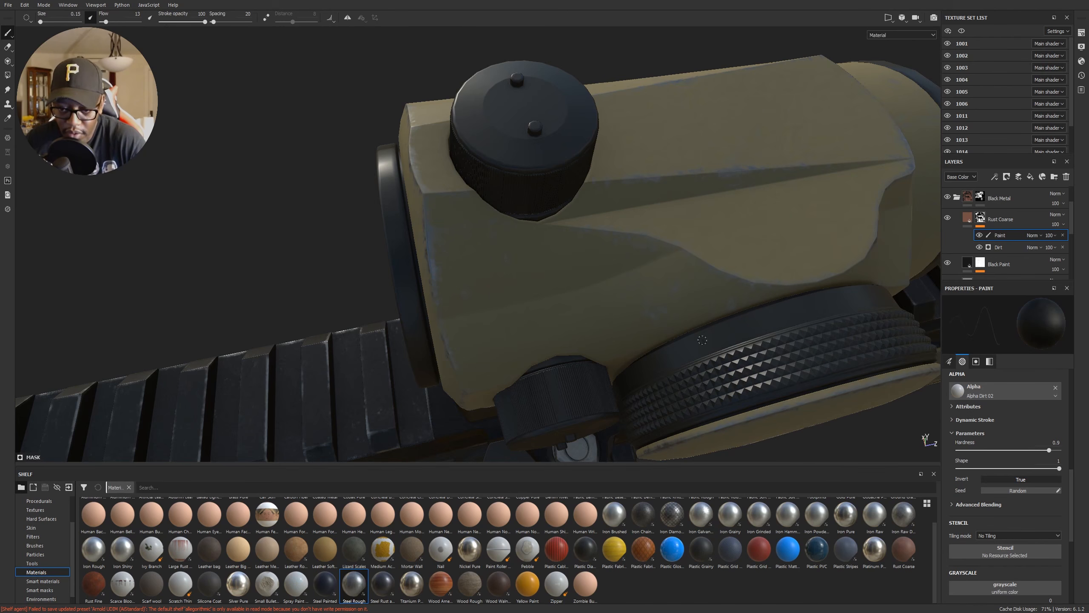
Step: Examine the edge wear on the red dot sight's housing, adjustment knobs and mount, and along the top rail
{"action": "middle_click_drag", "start_coordinate": [745, 299], "coordinate": [665, 242], "text": "alt"}
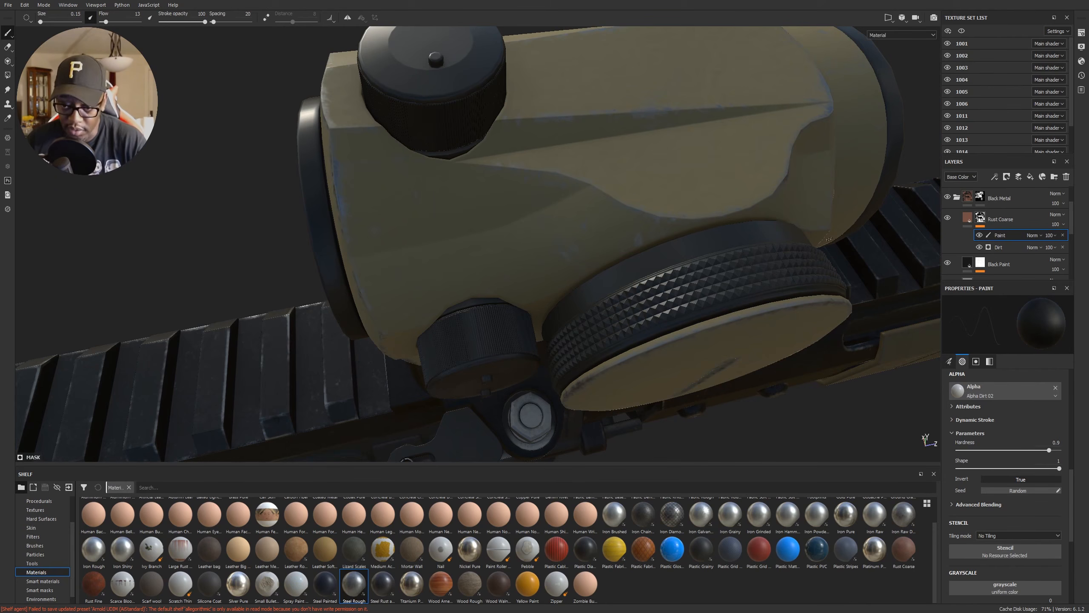
{"action": "right_click_drag", "start_coordinate": [802, 295], "coordinate": [536, 245], "text": "alt"}
{"action": "left_click_drag", "start_coordinate": [707, 274], "coordinate": [594, 210], "text": "alt"}
{"action": "middle_click_drag", "start_coordinate": [720, 252], "coordinate": [503, 130], "text": "alt"}
{"action": "right_click_drag", "start_coordinate": [504, 131], "coordinate": [396, 209], "text": "alt"}
{"action": "mouse_move", "coordinate": [396, 209]}
{"action": "left_mouse_down", "text": "alt"}
{"action": "mouse_move", "coordinate": [537, 297]}
{"action": "mouse_move", "coordinate": [618, 226]}
{"action": "left_mouse_up", "text": "alt"}
{"action": "middle_click_drag", "start_coordinate": [617, 226], "coordinate": [528, 277], "text": "alt"}
{"action": "left_click_drag", "start_coordinate": [451, 242], "coordinate": [469, 302], "text": "alt"}
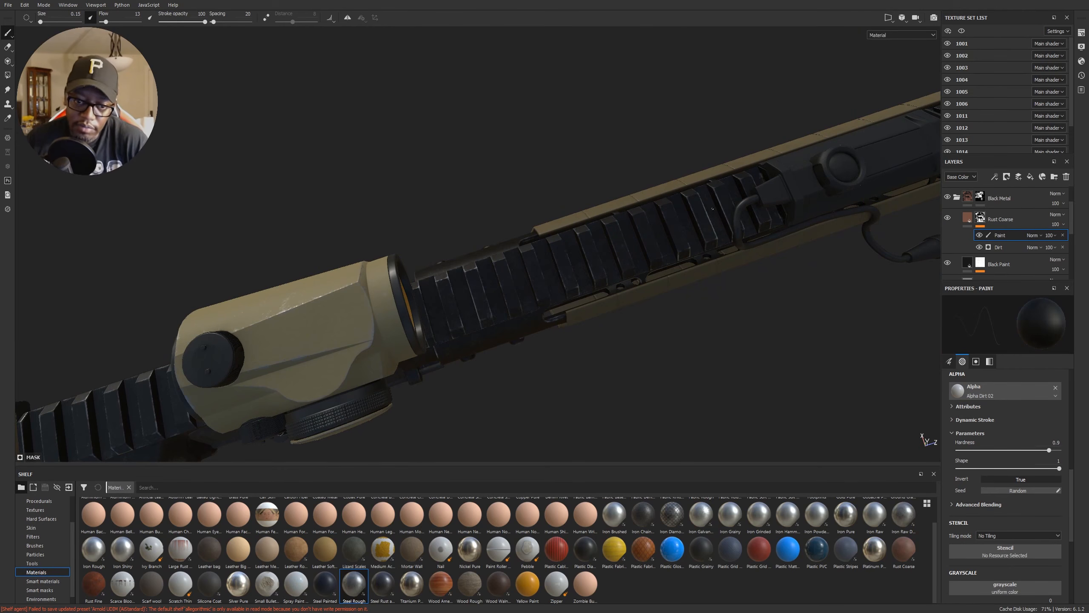
{"action": "left_click_drag", "start_coordinate": [348, 292], "coordinate": [259, 265], "text": "alt"}
{"action": "middle_click_drag", "start_coordinate": [491, 360], "coordinate": [671, 107], "text": "alt"}
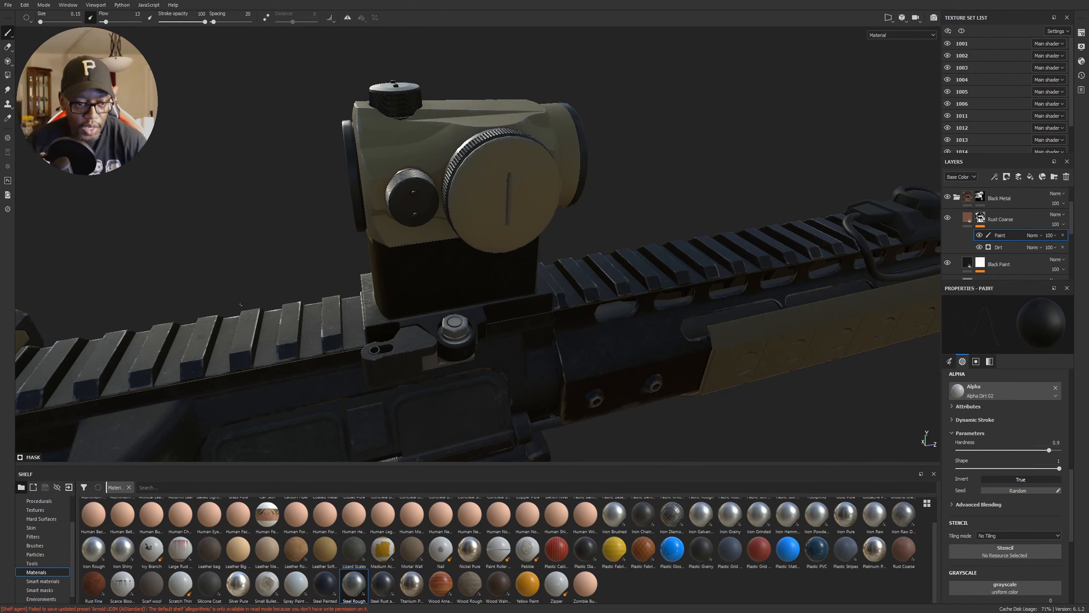
Step: Examine the rifle's ejection-port side from the sight mount and receiver out to the full side profile
{"action": "scroll", "coordinate": [570, 296], "scroll_direction": "down", "scroll_amount": 3}
{"action": "left_click_drag", "start_coordinate": [571, 296], "coordinate": [669, 279], "text": "alt"}
{"action": "middle_click_drag", "start_coordinate": [275, 322], "coordinate": [602, 307], "text": "alt"}
{"action": "left_click_drag", "start_coordinate": [601, 307], "coordinate": [566, 243], "text": "alt"}
{"action": "middle_click_drag", "start_coordinate": [575, 369], "coordinate": [596, 240], "text": "alt"}
{"action": "left_click_drag", "start_coordinate": [596, 241], "coordinate": [506, 189], "text": "alt"}
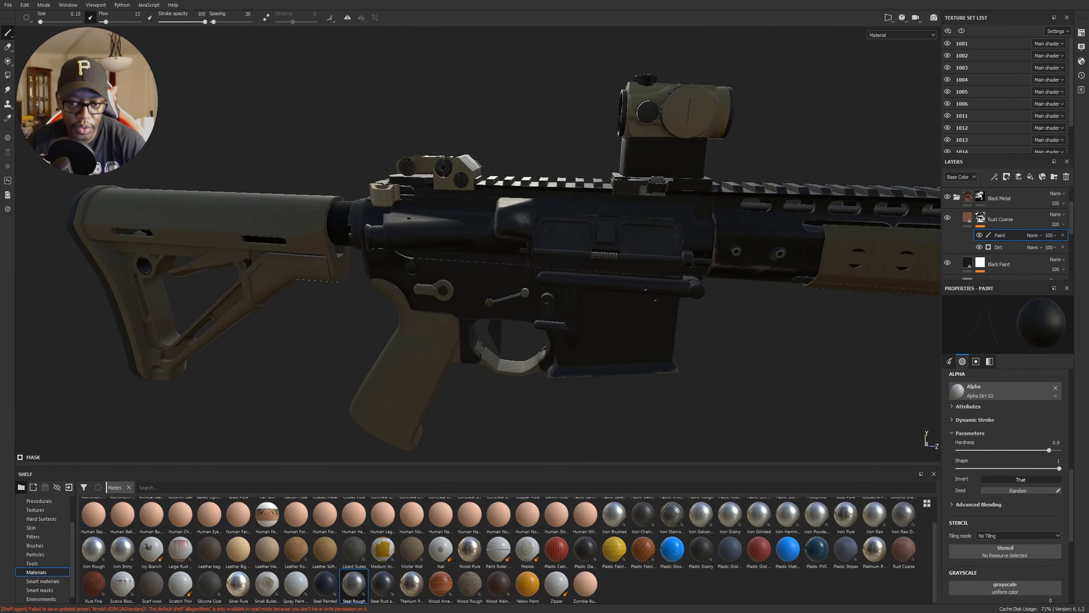
{"action": "middle_click_drag", "start_coordinate": [748, 341], "coordinate": [582, 312], "text": "alt"}
{"action": "left_click_drag", "start_coordinate": [682, 309], "coordinate": [789, 308], "text": "alt"}
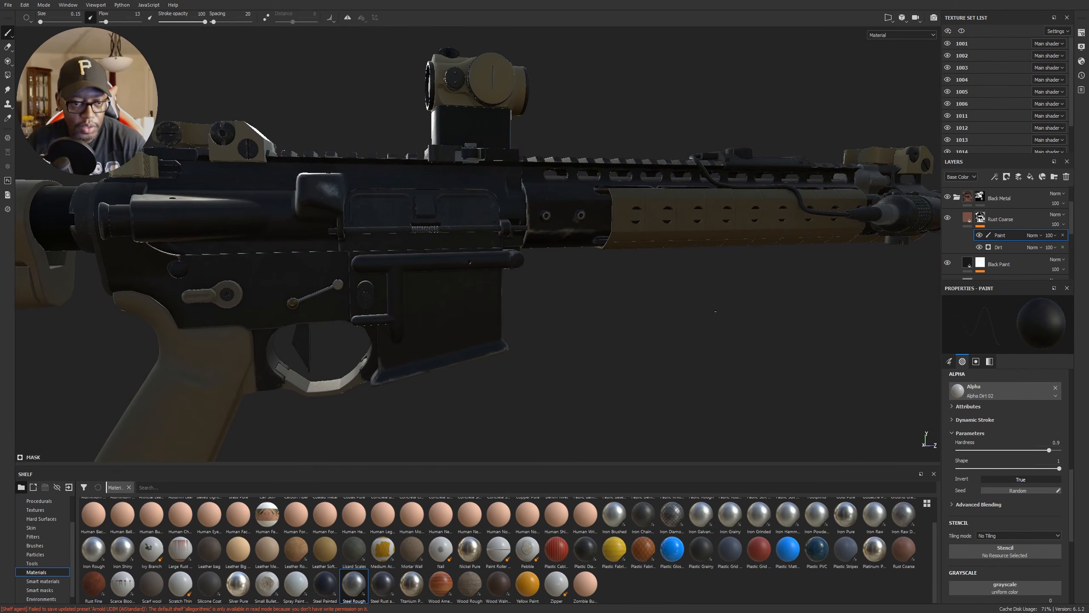
{"action": "middle_click_drag", "start_coordinate": [508, 290], "coordinate": [621, 285], "text": "alt"}
{"action": "left_click_drag", "start_coordinate": [621, 286], "coordinate": [612, 297], "text": "alt"}
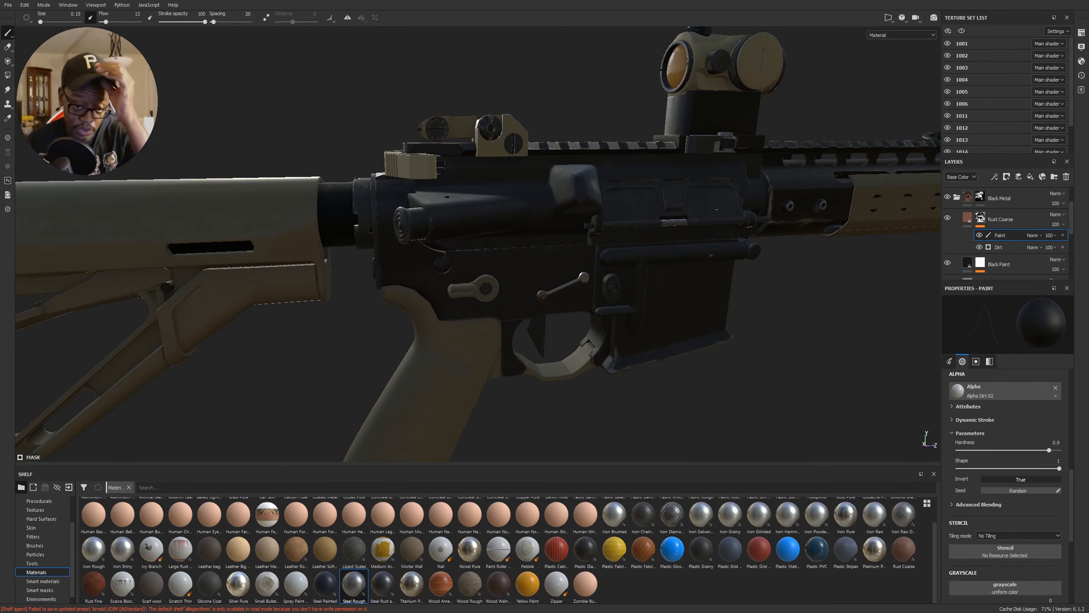
{"action": "scroll", "coordinate": [562, 262], "scroll_direction": "down", "scroll_amount": 5}
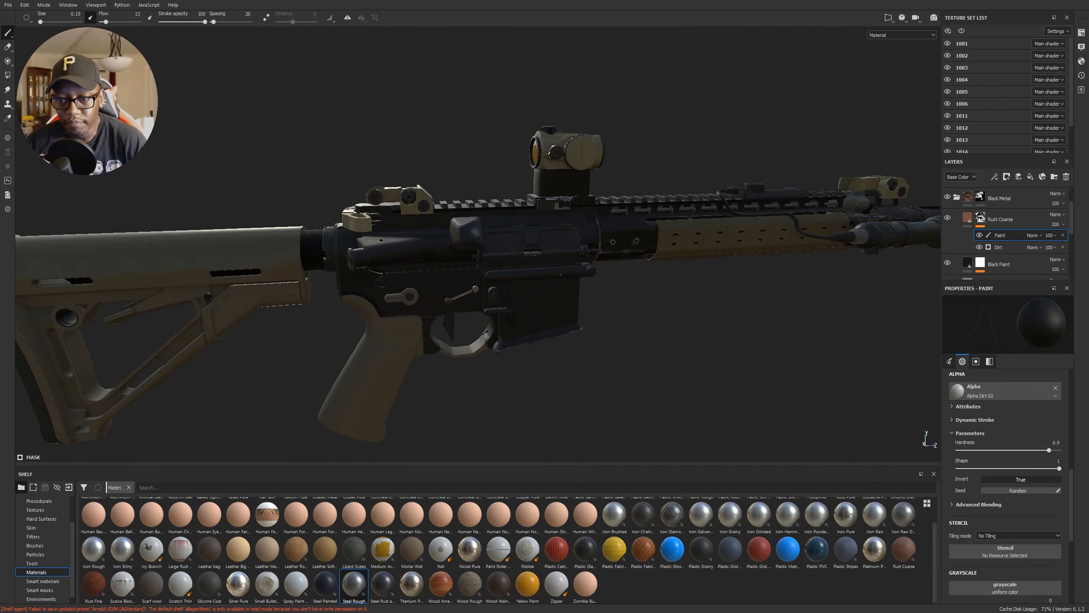
{"action": "scroll", "coordinate": [562, 262], "scroll_direction": "down", "scroll_amount": 2}
{"action": "middle_click_drag", "start_coordinate": [563, 262], "coordinate": [573, 232], "text": "alt"}
{"action": "scroll", "coordinate": [530, 262], "scroll_direction": "down", "scroll_amount": 2}
{"action": "left_click_drag", "start_coordinate": [774, 232], "coordinate": [758, 224], "text": "alt"}
{"action": "middle_click_drag", "start_coordinate": [758, 224], "coordinate": [742, 227], "text": "alt"}
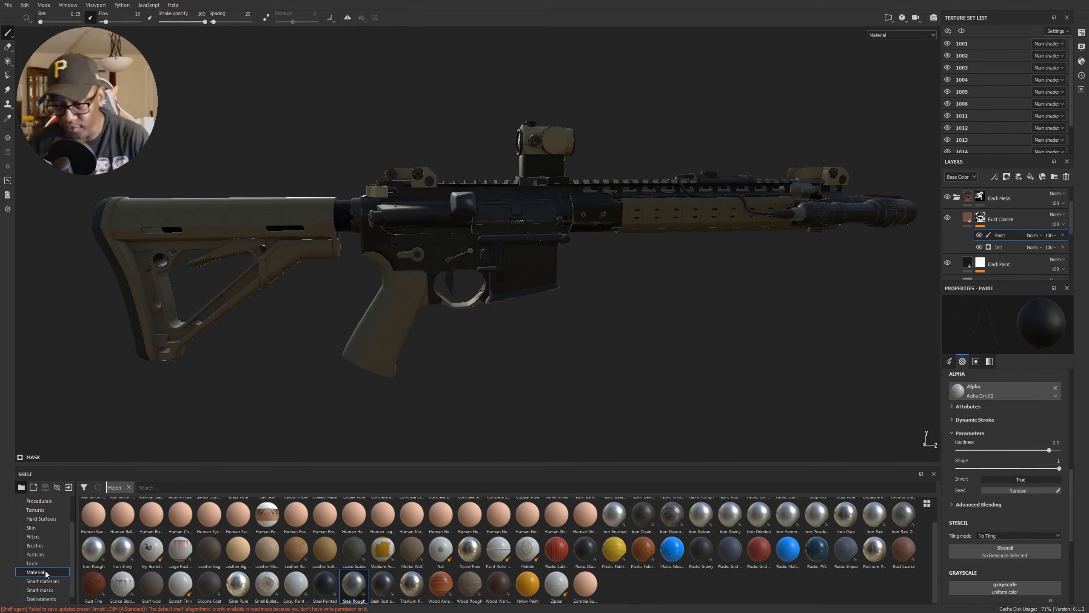
Step: Search the shelf's Alphas for "font" and preview the available font alphas, including Dancing Script, Almendra, Chathura and Typewriter
{"action": "scroll", "coordinate": [37, 511], "scroll_direction": "up", "scroll_amount": 3}
{"action": "left_click", "coordinate": [35, 518]}
{"action": "left_click", "coordinate": [171, 487]}
{"action": "type", "text": "font"}
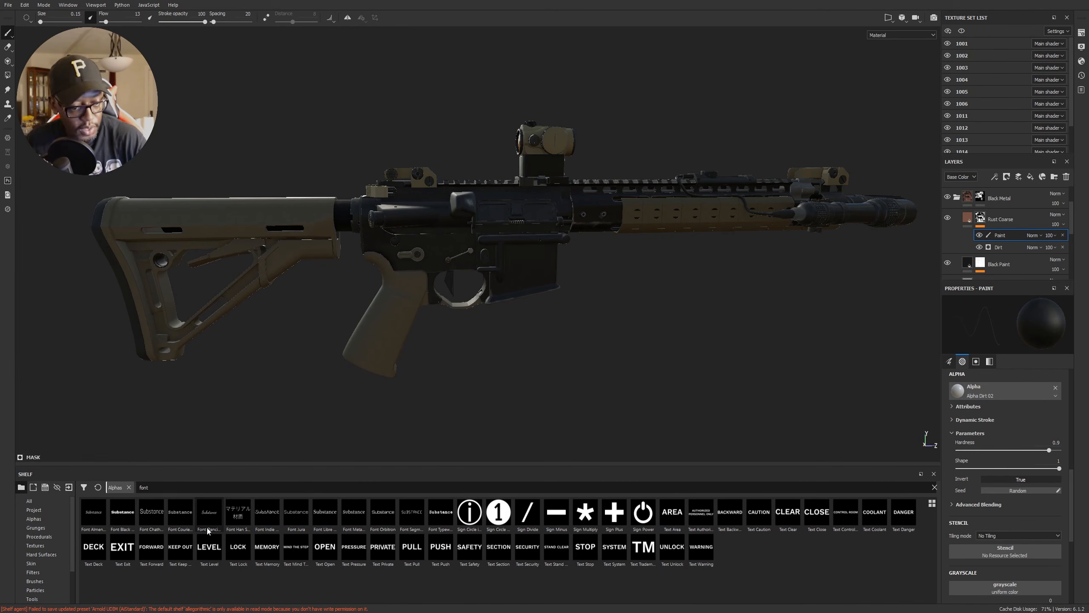
{"action": "mouse_move", "coordinate": [206, 522]}
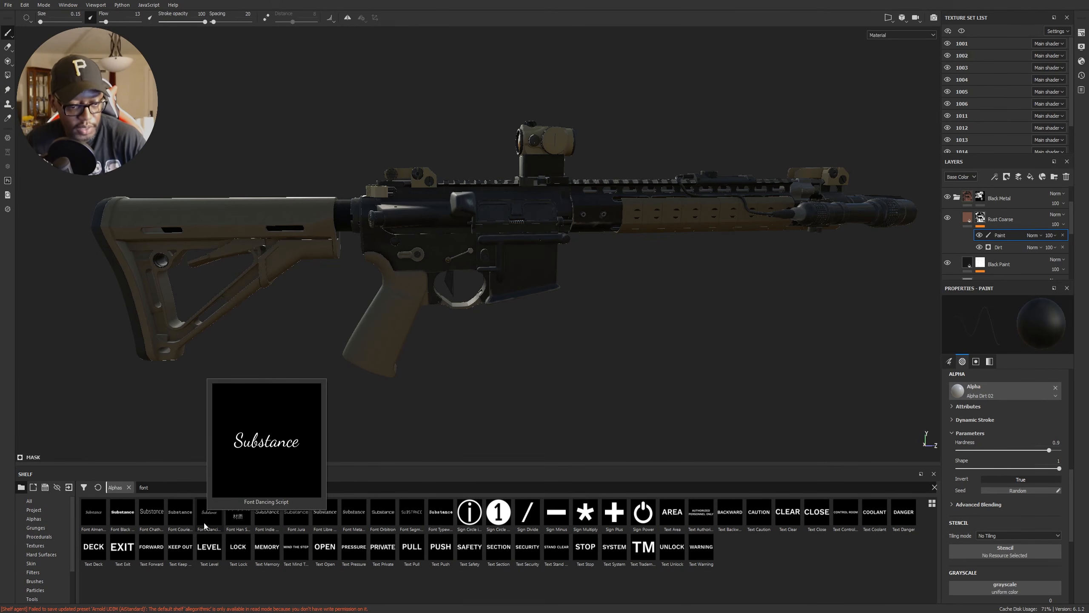
{"action": "mouse_move", "coordinate": [267, 532]}
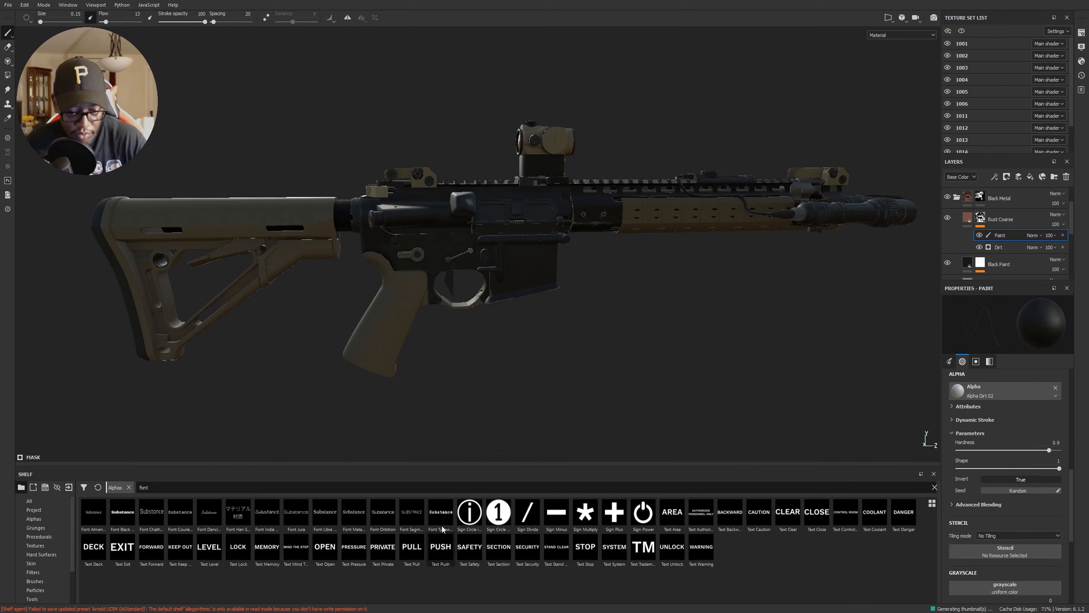
{"action": "mouse_move", "coordinate": [442, 528]}
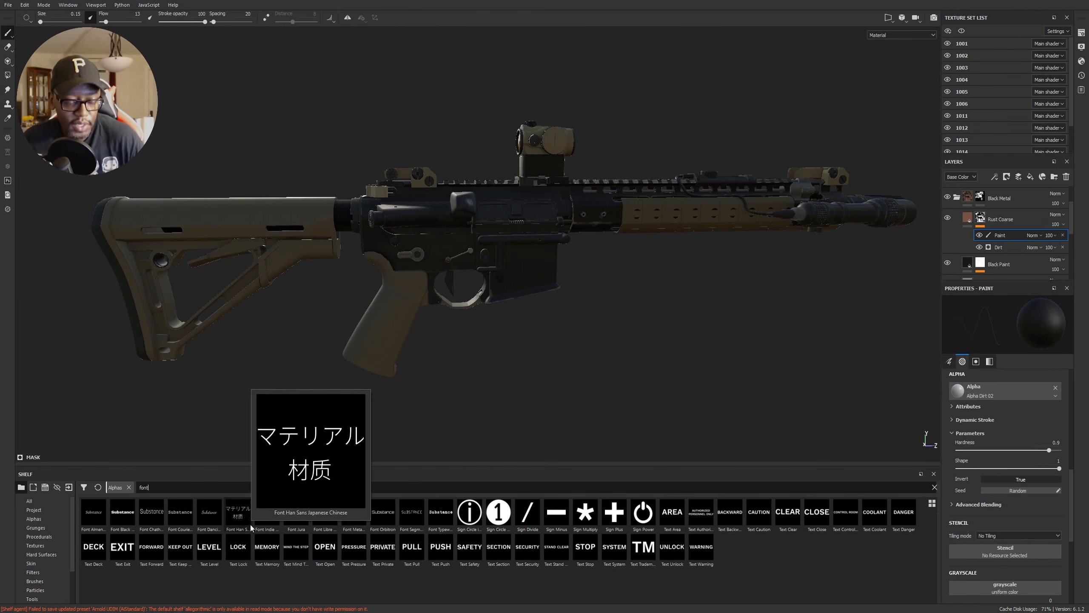
{"action": "mouse_move", "coordinate": [174, 530]}
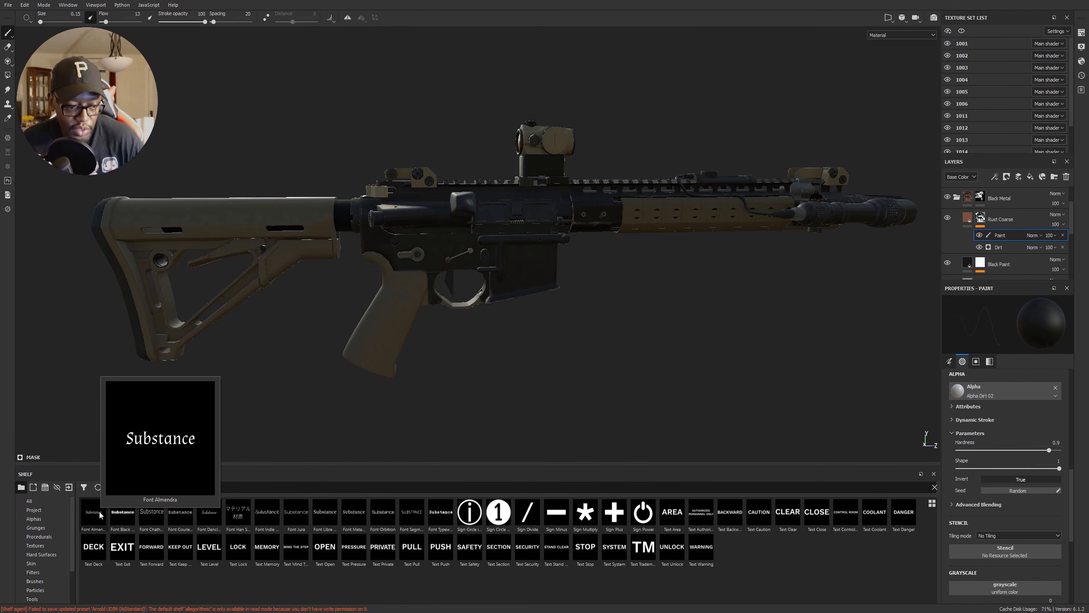
{"action": "mouse_move", "coordinate": [122, 518]}
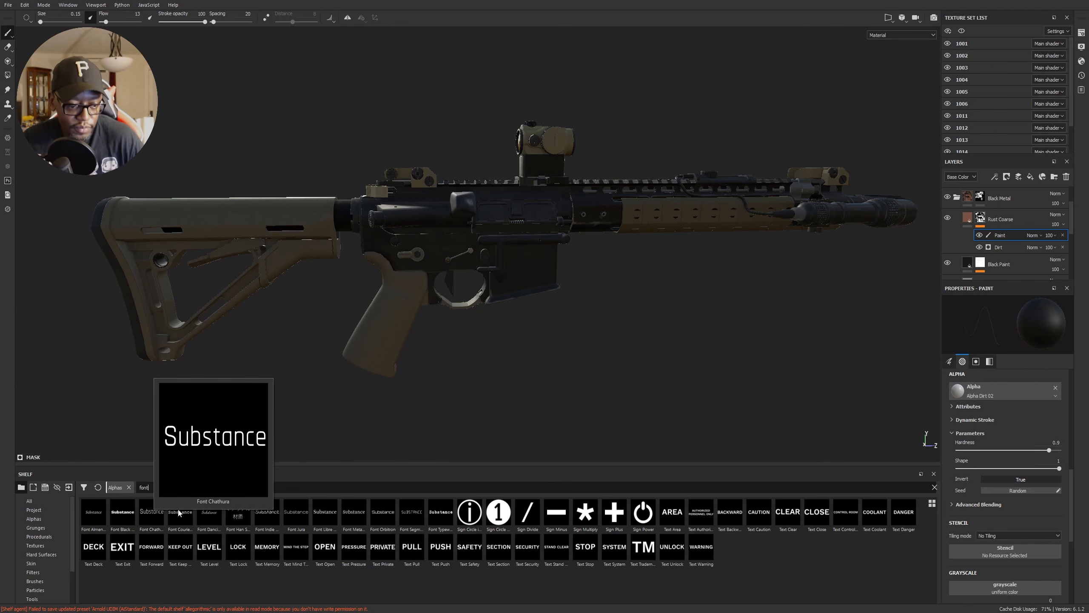
{"action": "mouse_move", "coordinate": [220, 514]}
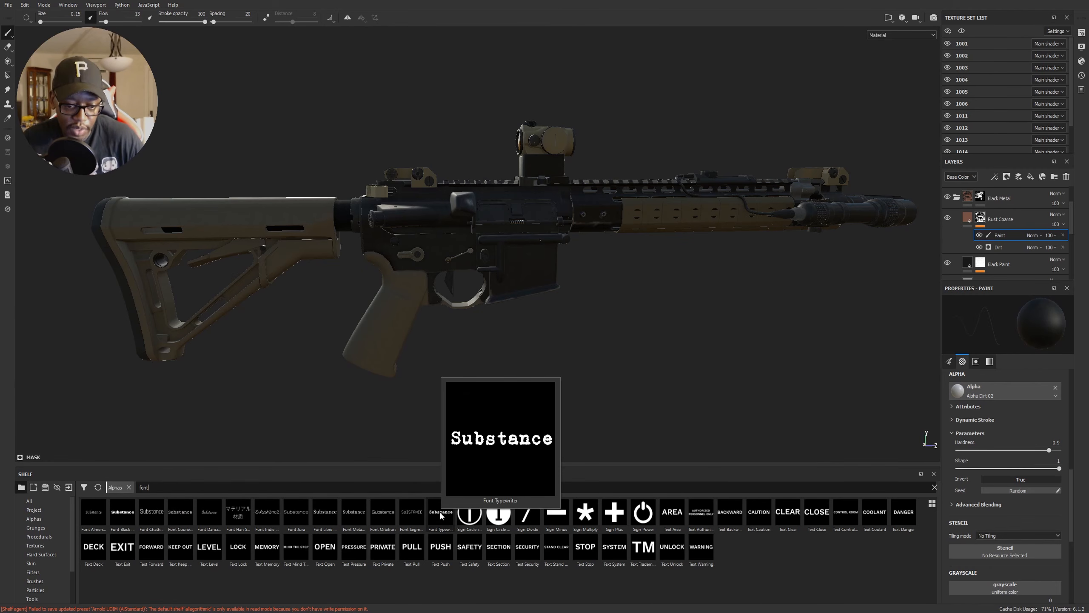